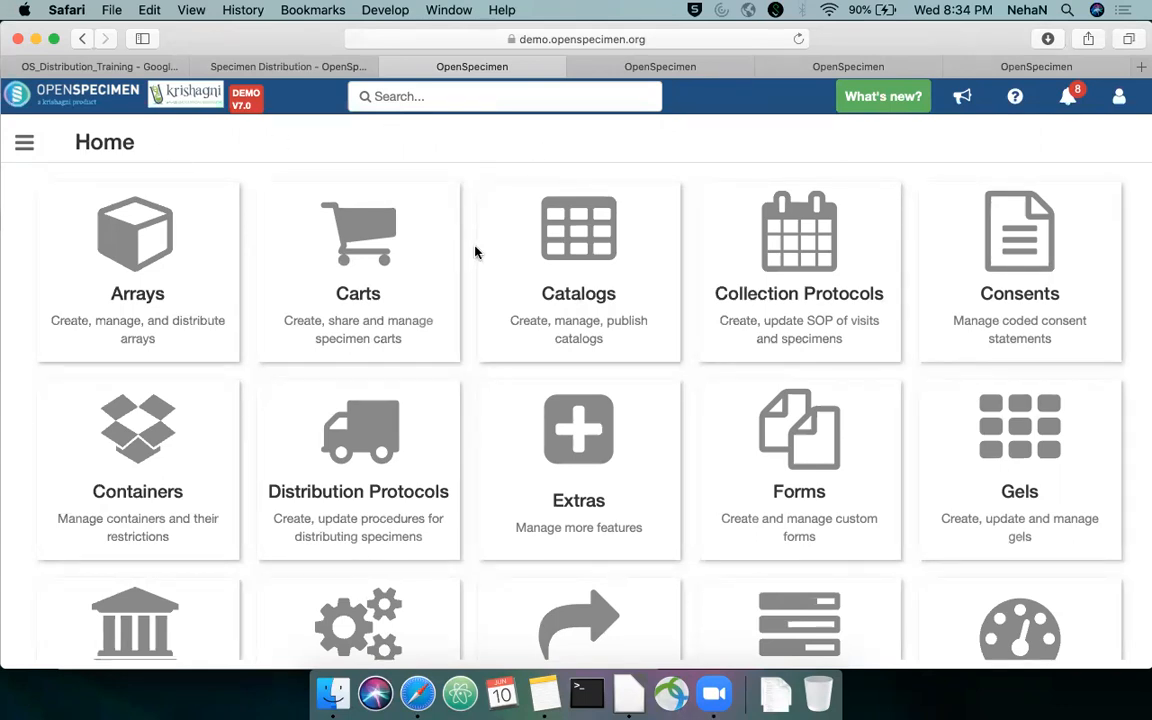
Open the Distribution Protocols list and look over its records
scroll(476, 250, "down", 3)
scroll(476, 250, "down", 2)
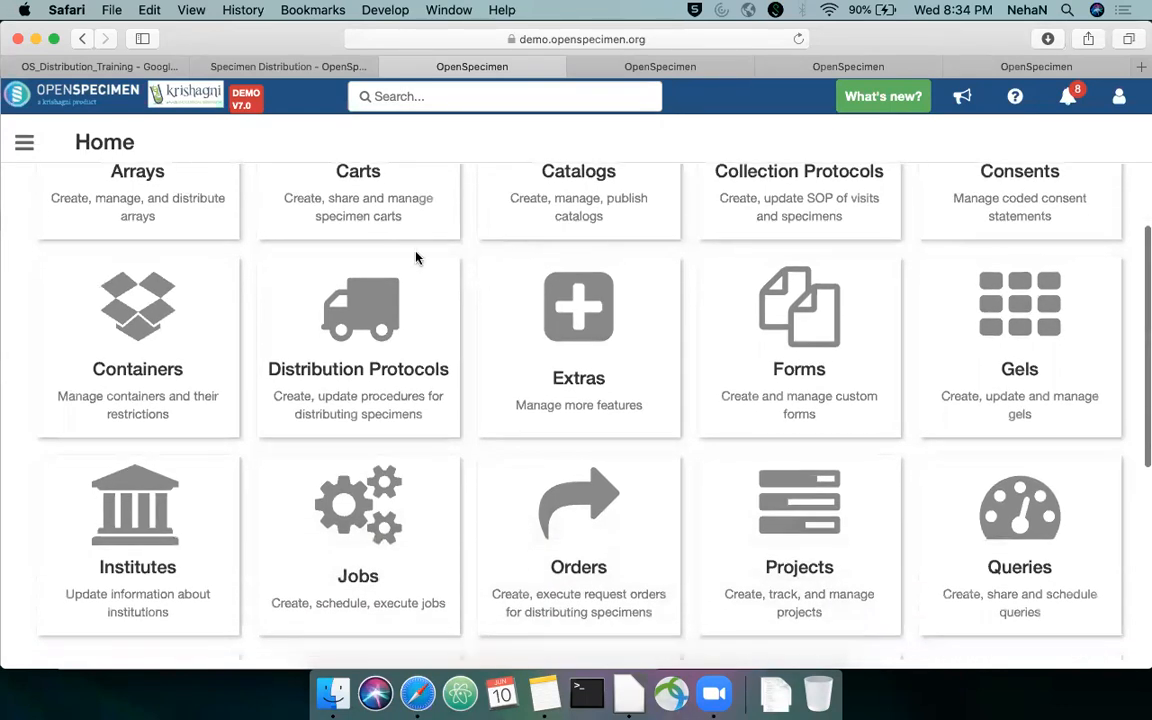
left_click(363, 331)
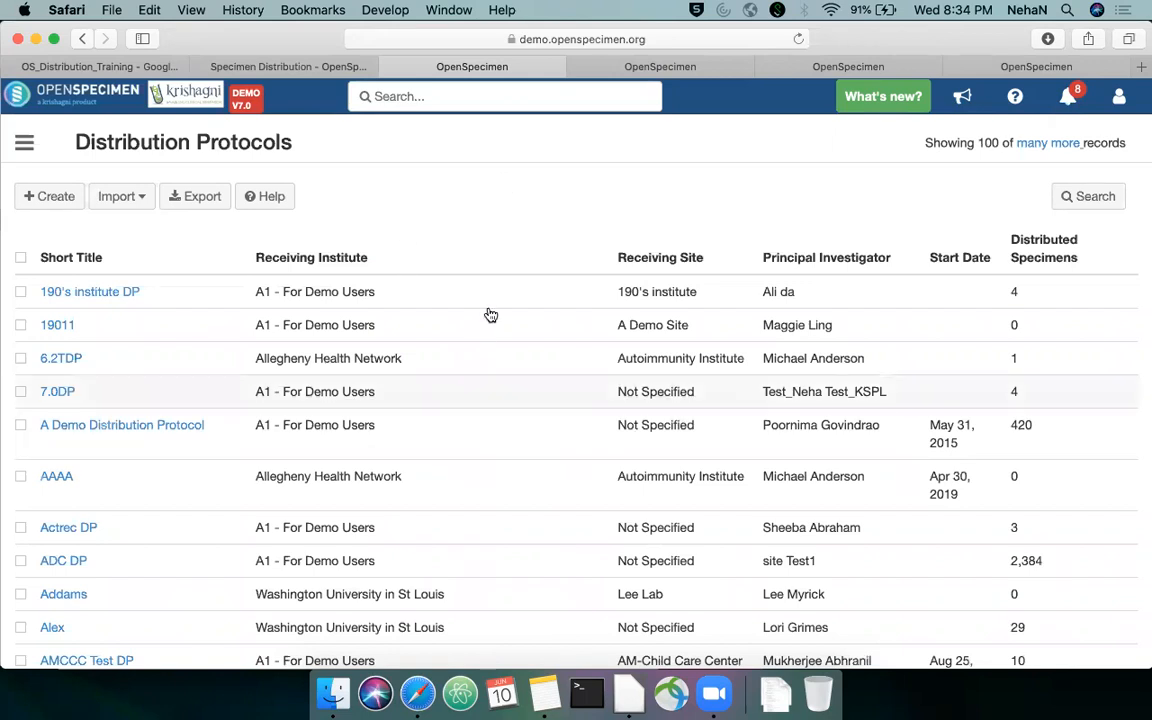
scroll(496, 306, "down", 10)
scroll(498, 306, "up", 10)
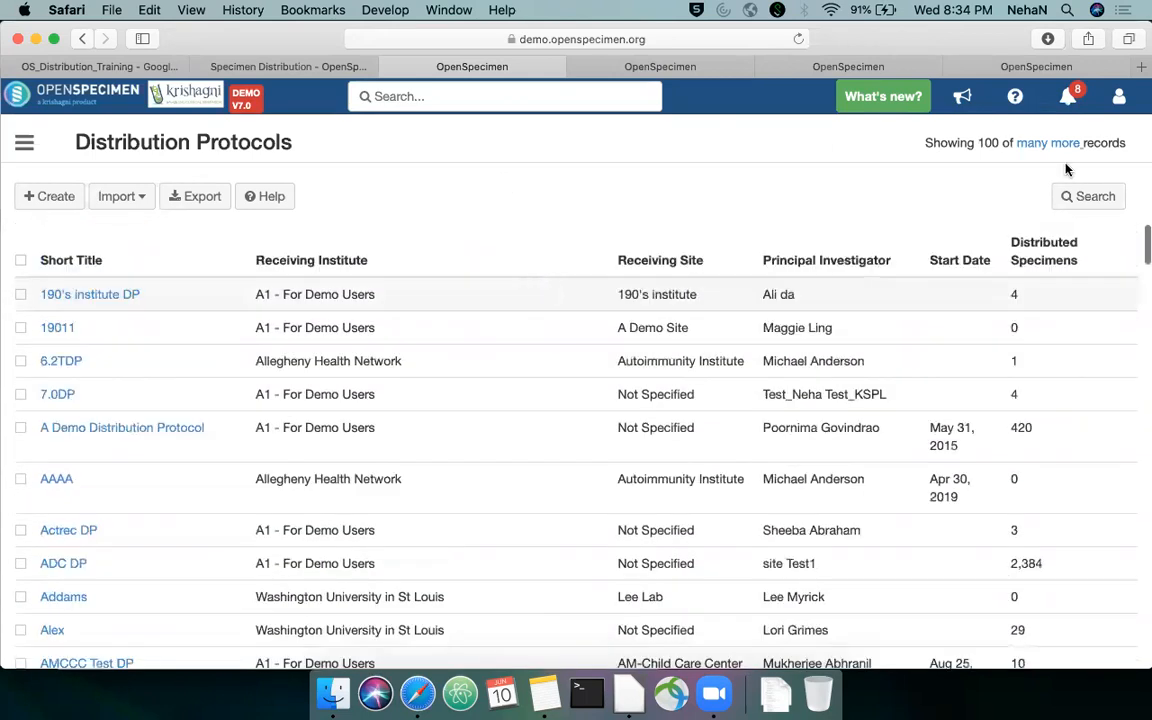
Examine the search filters and the import options available for distribution protocols
left_click(1091, 204)
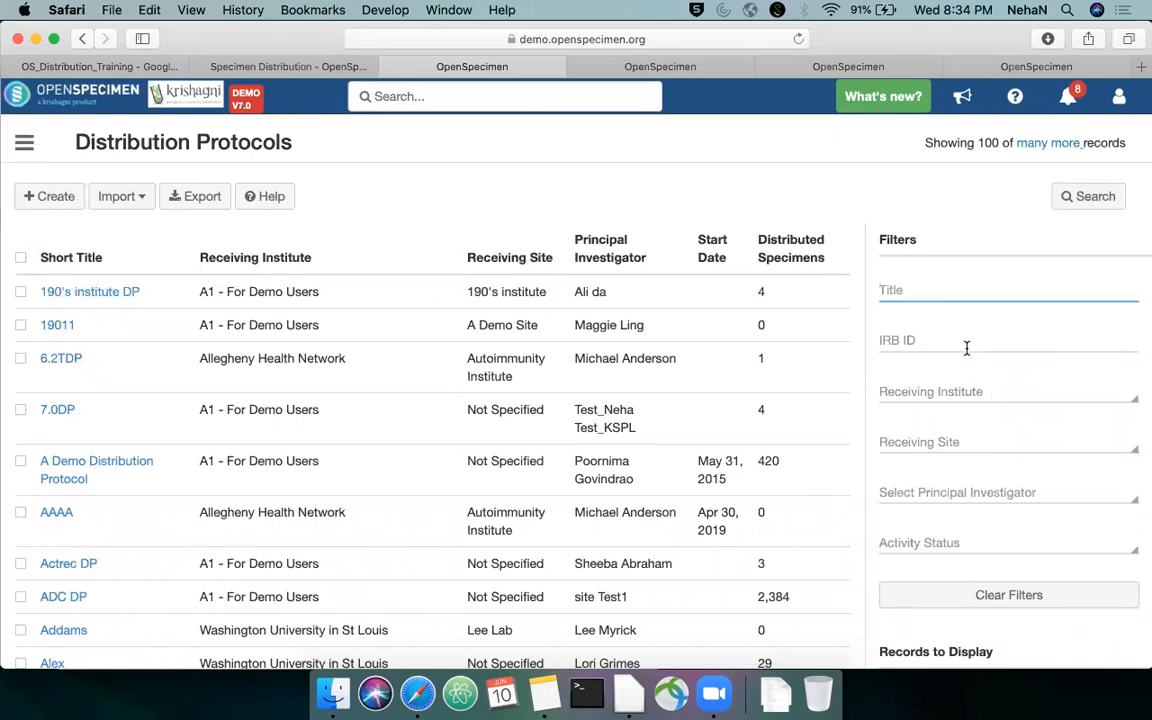
left_click(1075, 200)
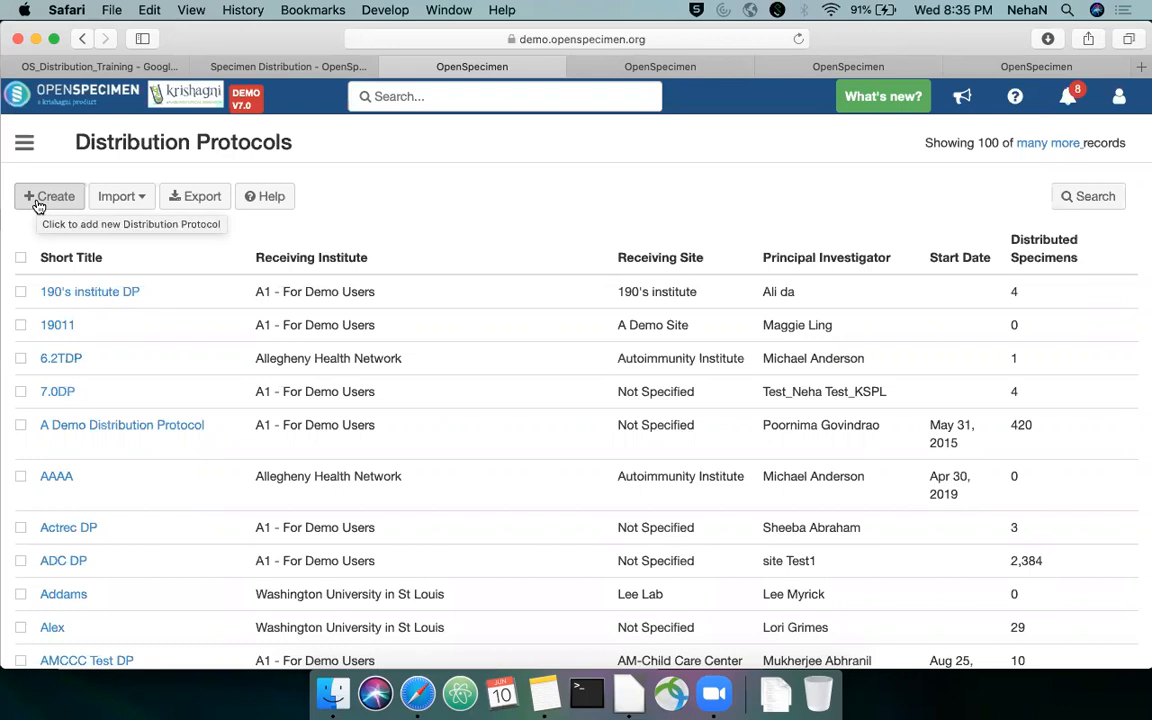
left_click(125, 197)
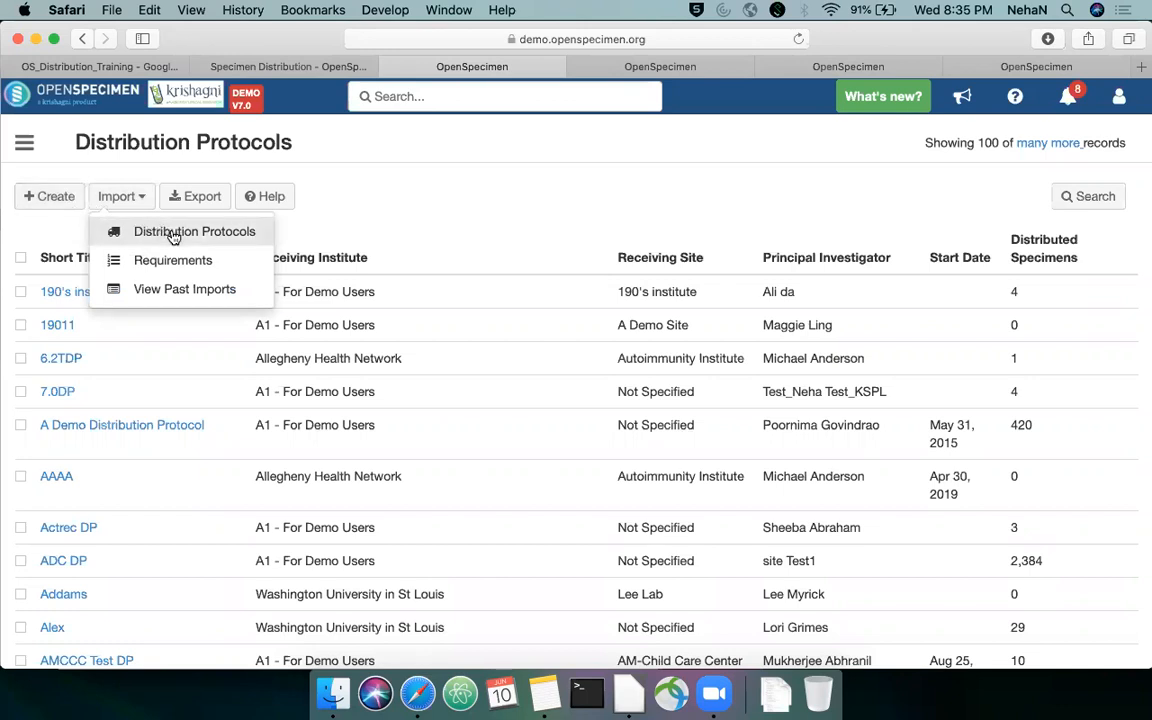
left_click(61, 215)
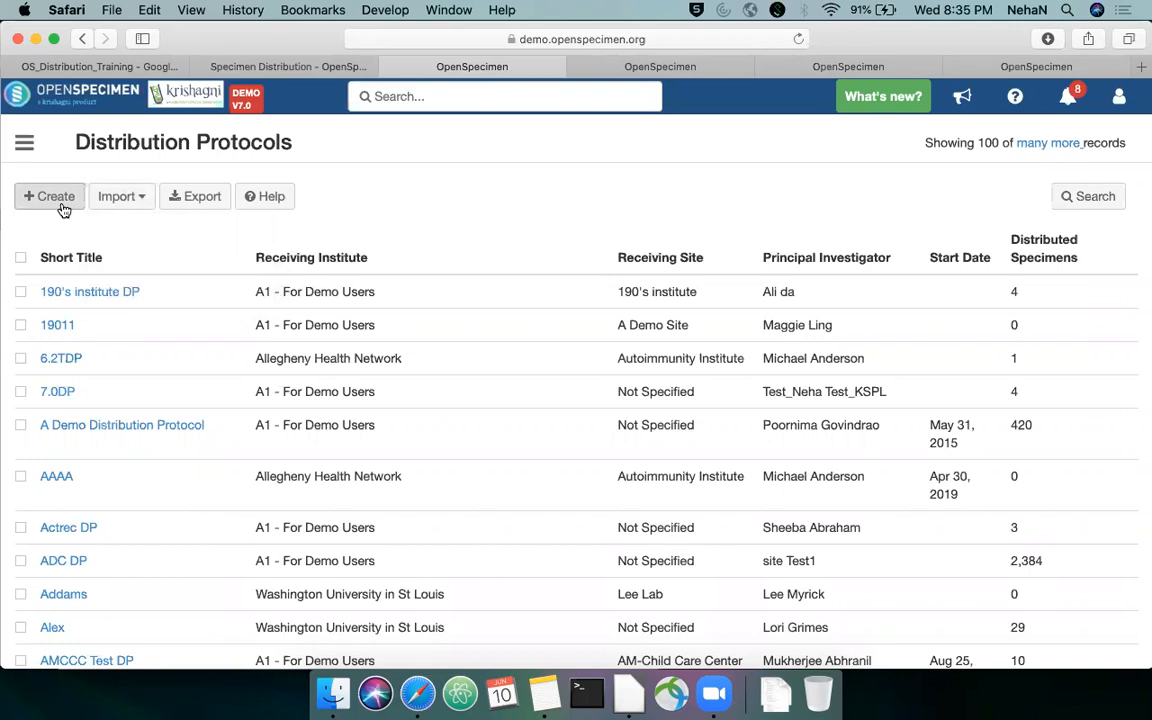
Start a new distribution protocol and enter "Training Webinar Distribution Protocol" as its title
left_click(62, 205)
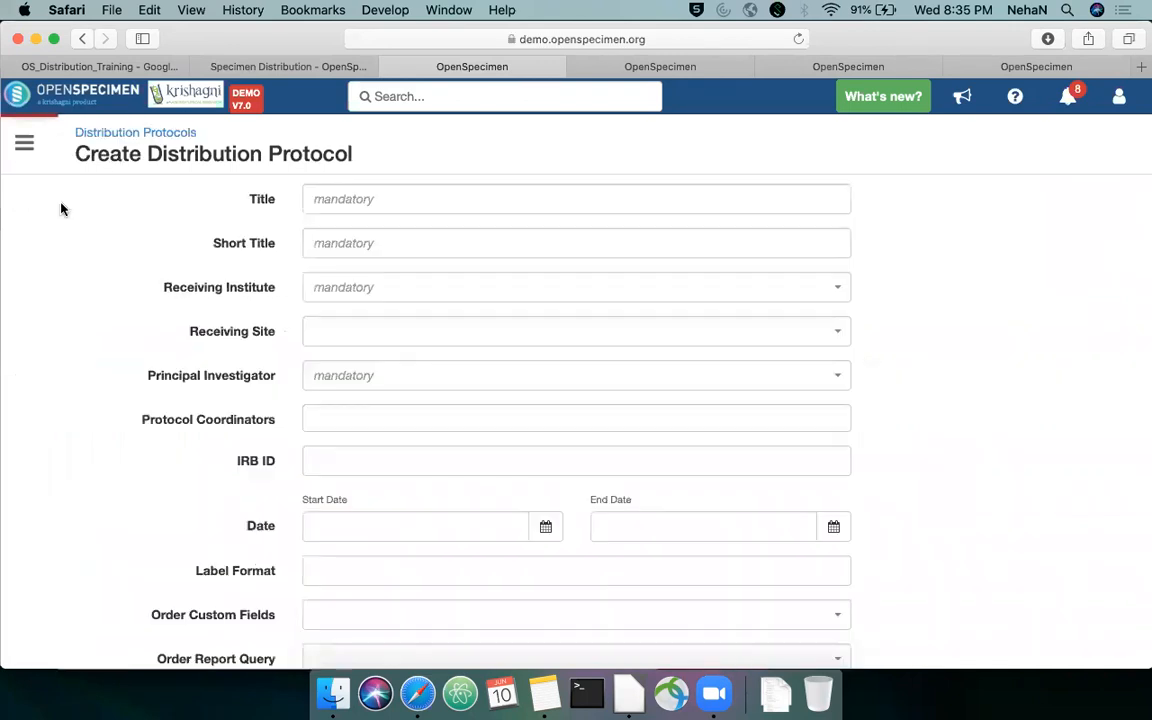
left_click(457, 199)
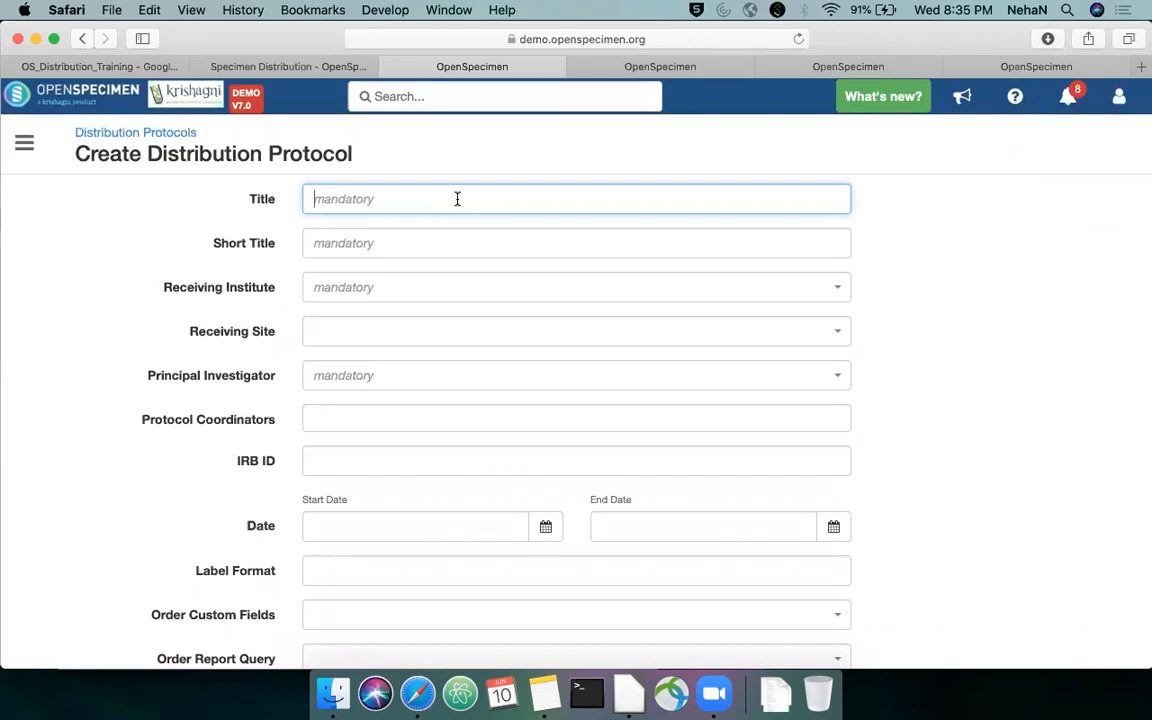
type("Training Webinar Distribution Protocol")
key("Tab")
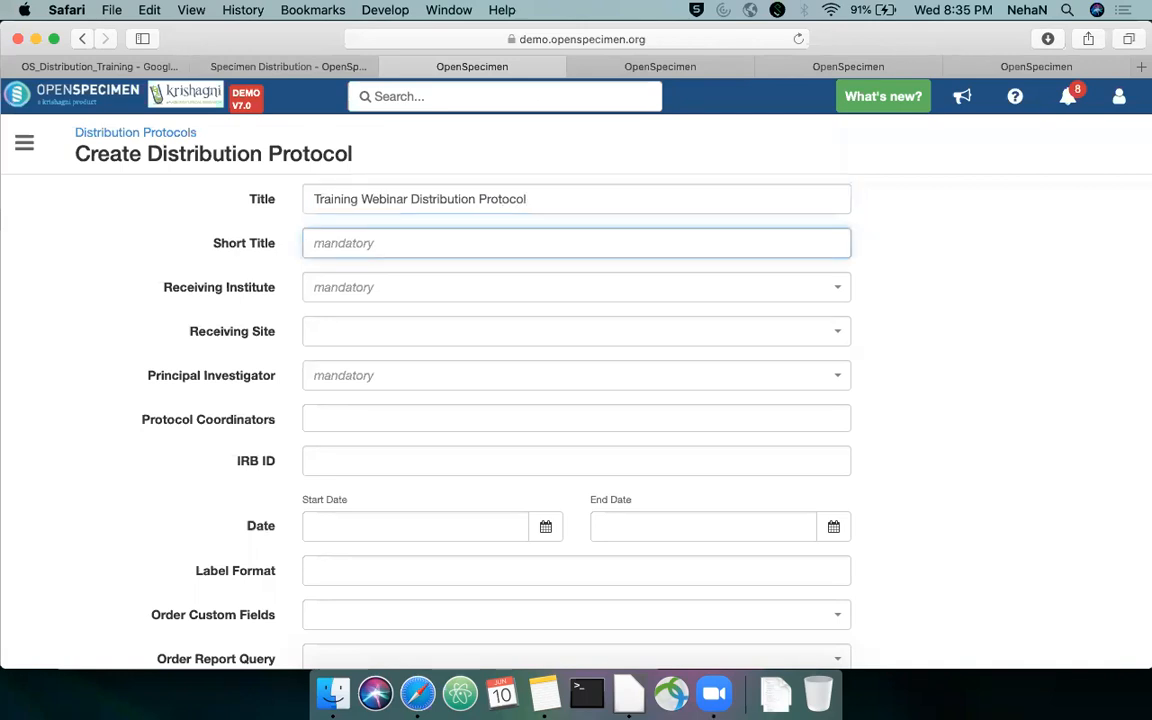
Set the short title to "Training DP" and the receiving institute to "A1 - For Demo Users"
type("Training DP")
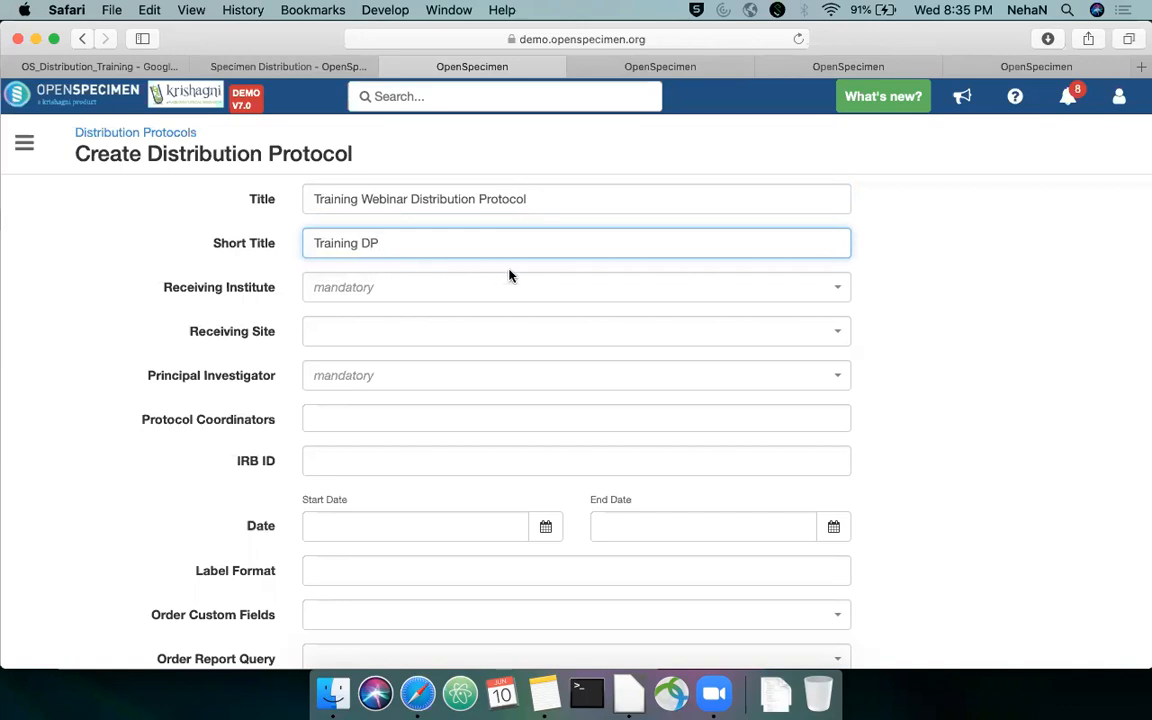
left_click(522, 289)
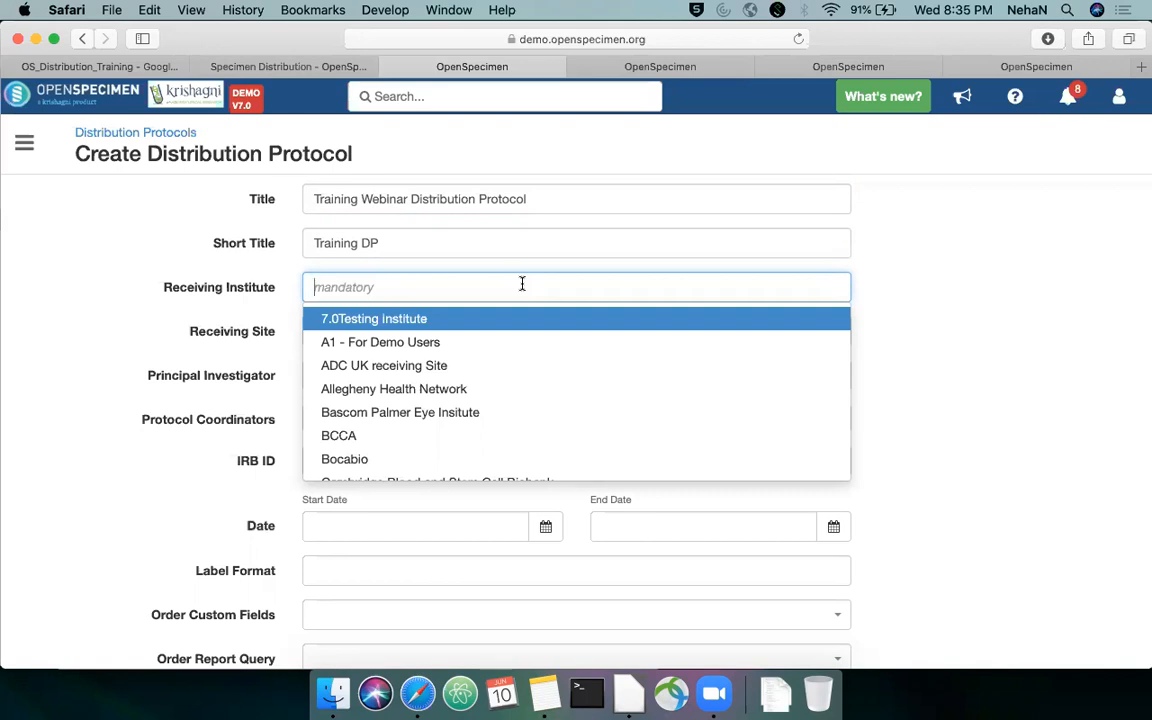
left_click(501, 341)
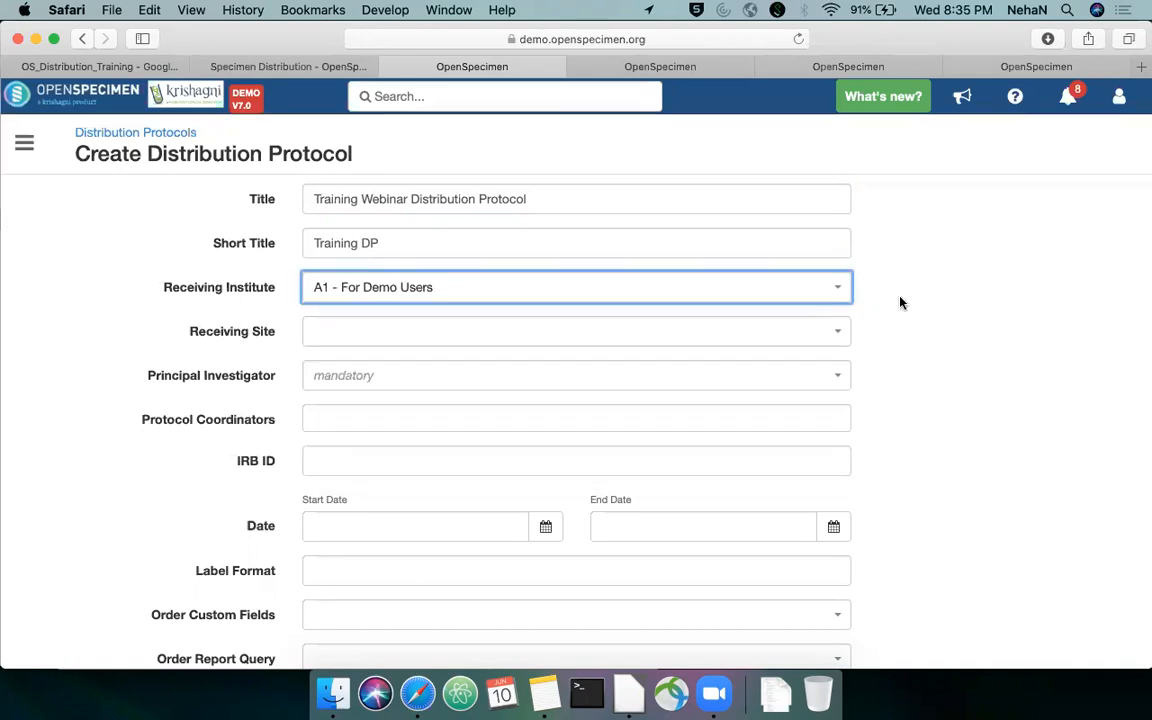
Look through the receiving sites available for the chosen institute without selecting one
scroll(900, 303, "down", 1)
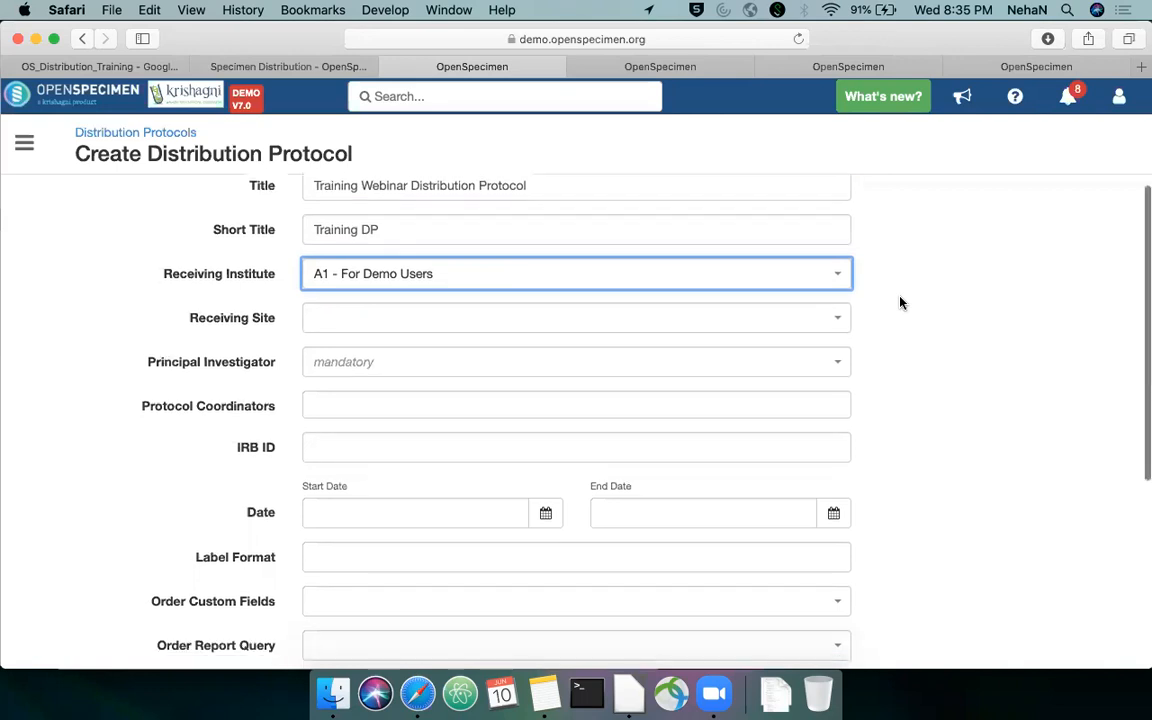
left_click(454, 317)
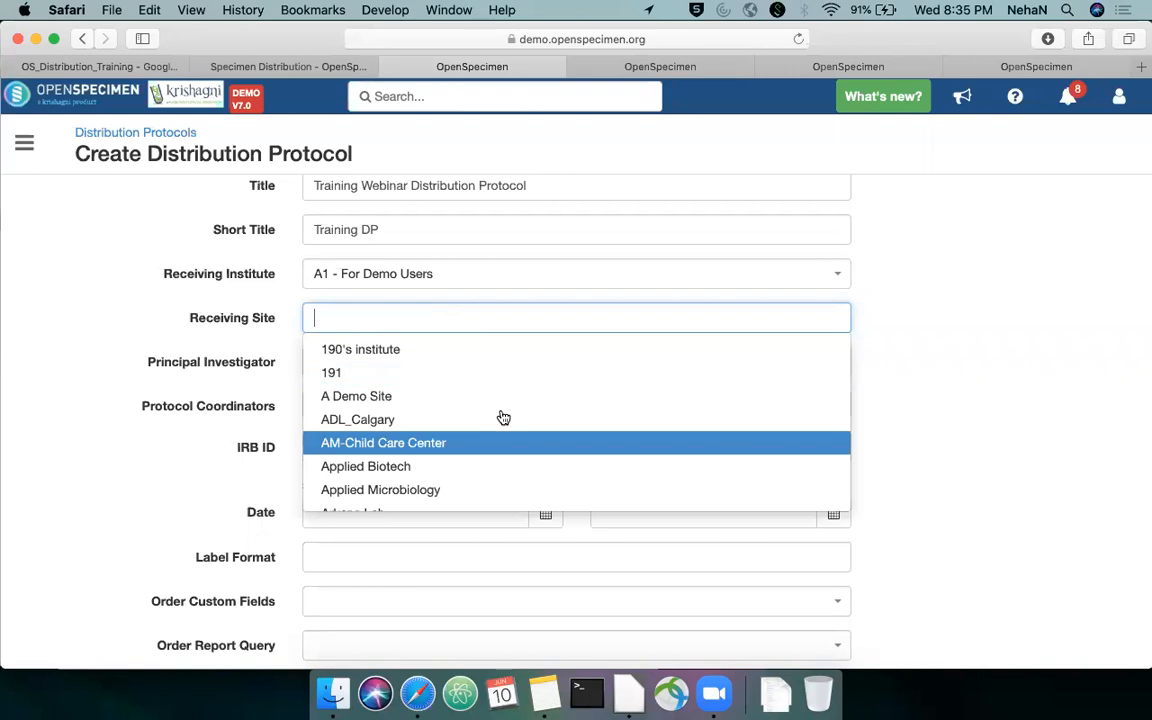
scroll(558, 375, "down", 3)
scroll(561, 374, "down", 1)
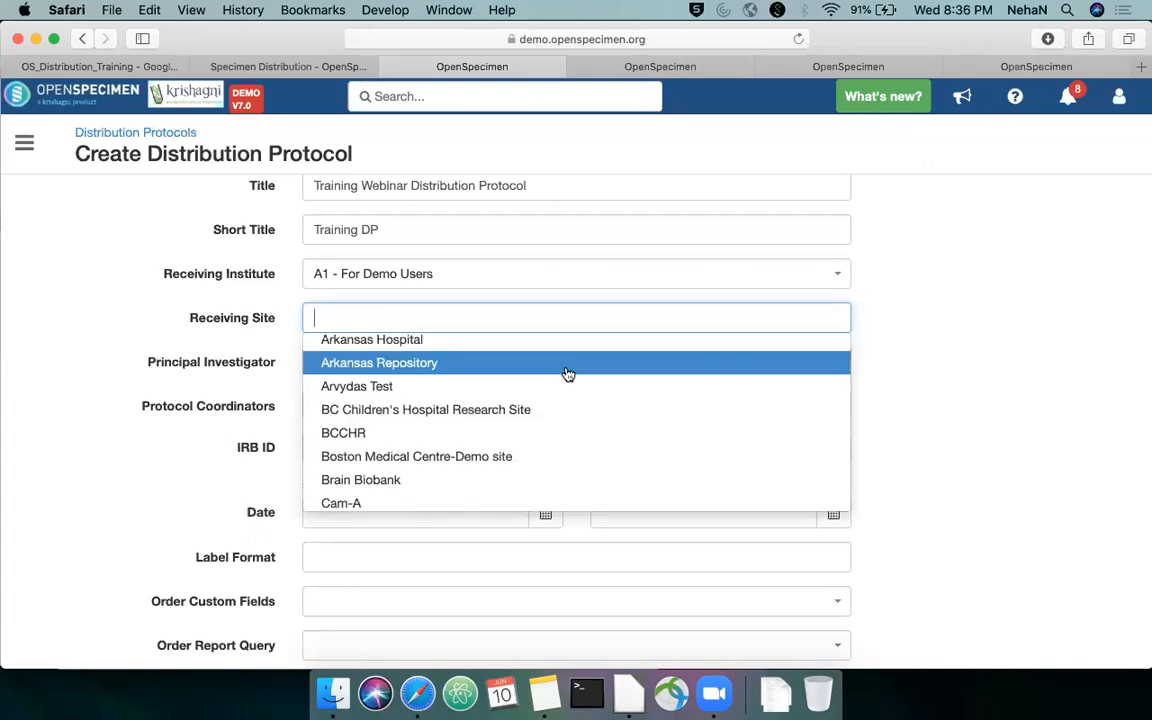
left_click(961, 312)
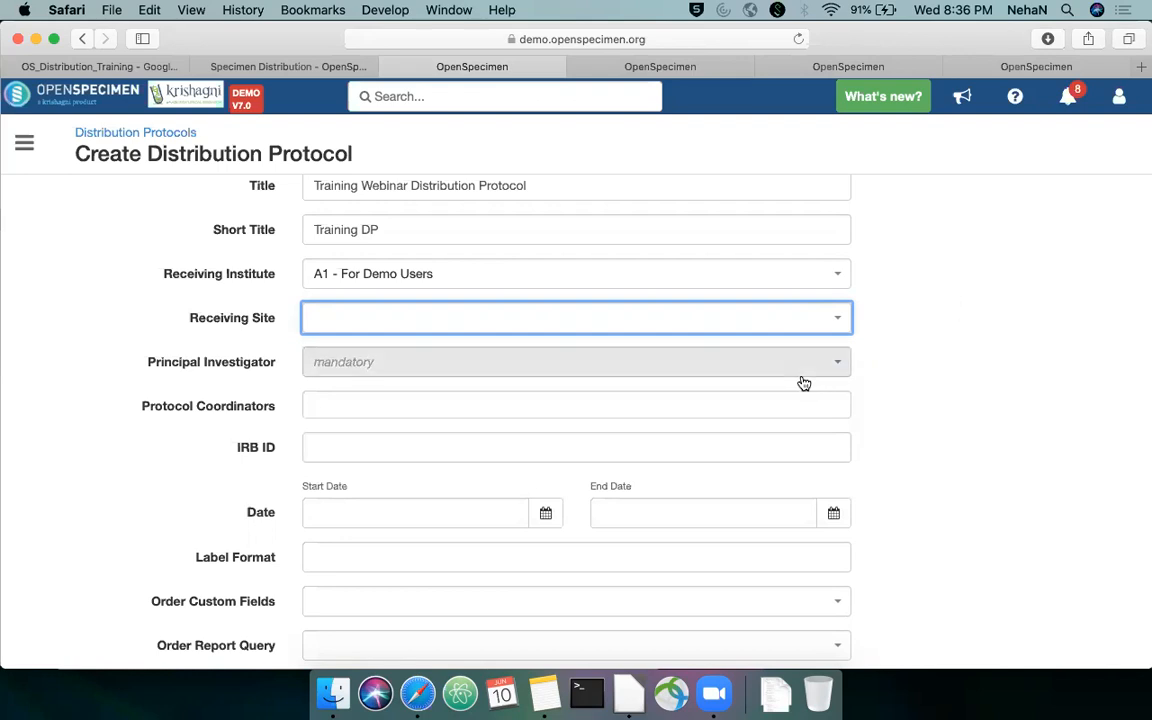
Find the principal investigator by first name and assign that user to the protocol
left_click(763, 366)
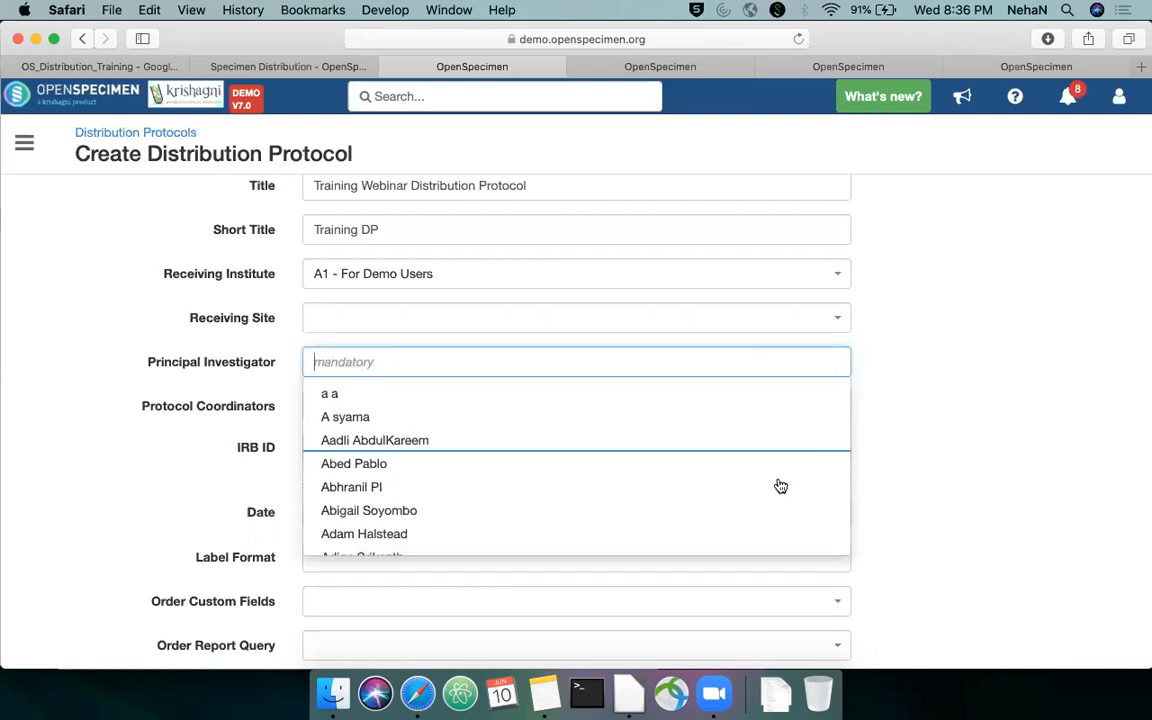
scroll(792, 464, "down", 3)
scroll(792, 463, "down", 5)
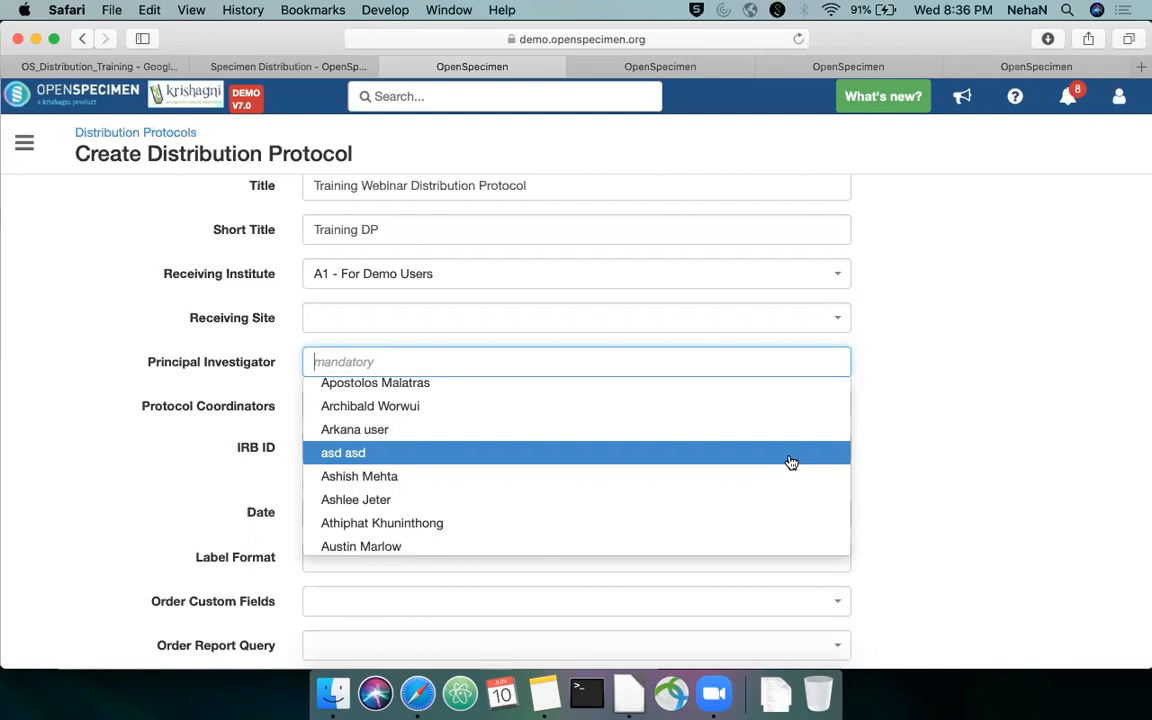
type("Neha")
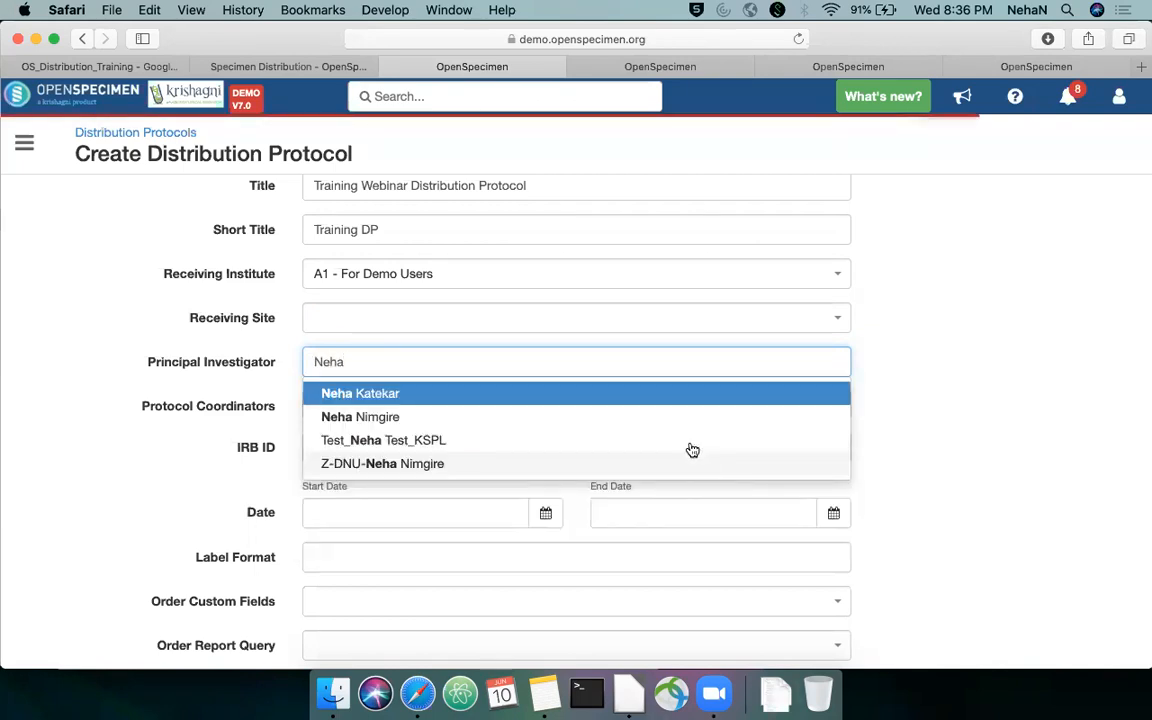
left_click(548, 415)
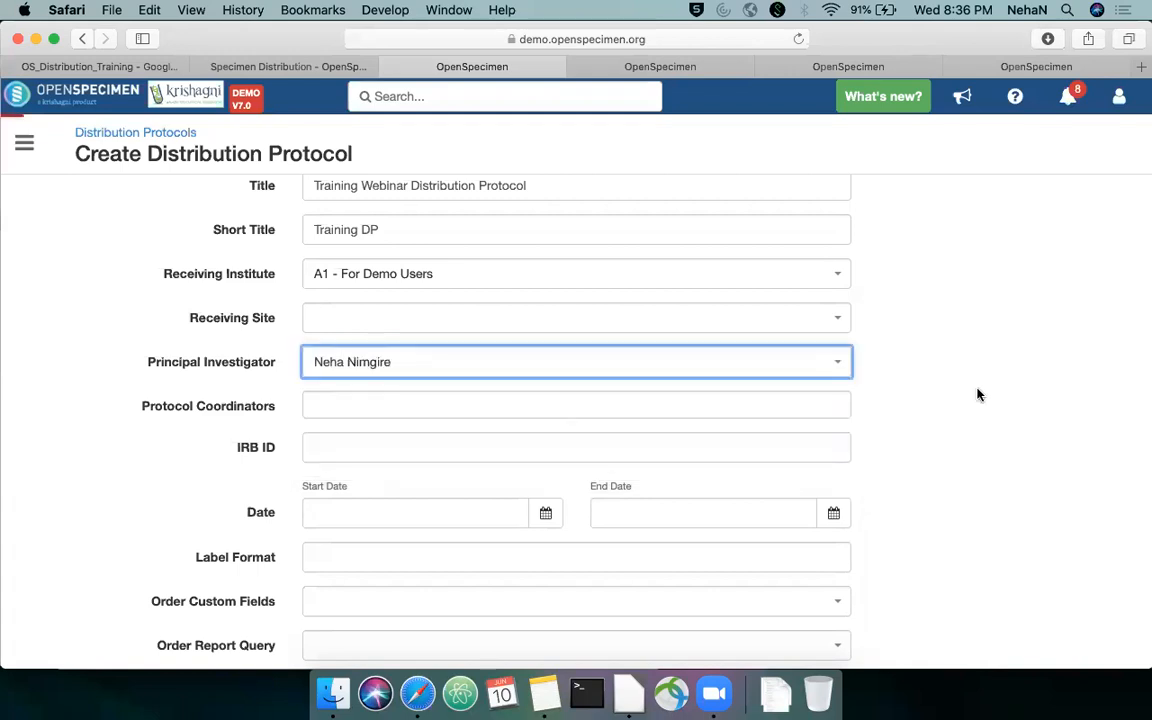
Add two users as protocol coordinators, finding each by part of their name
scroll(975, 385, "down", 1)
left_click(785, 366)
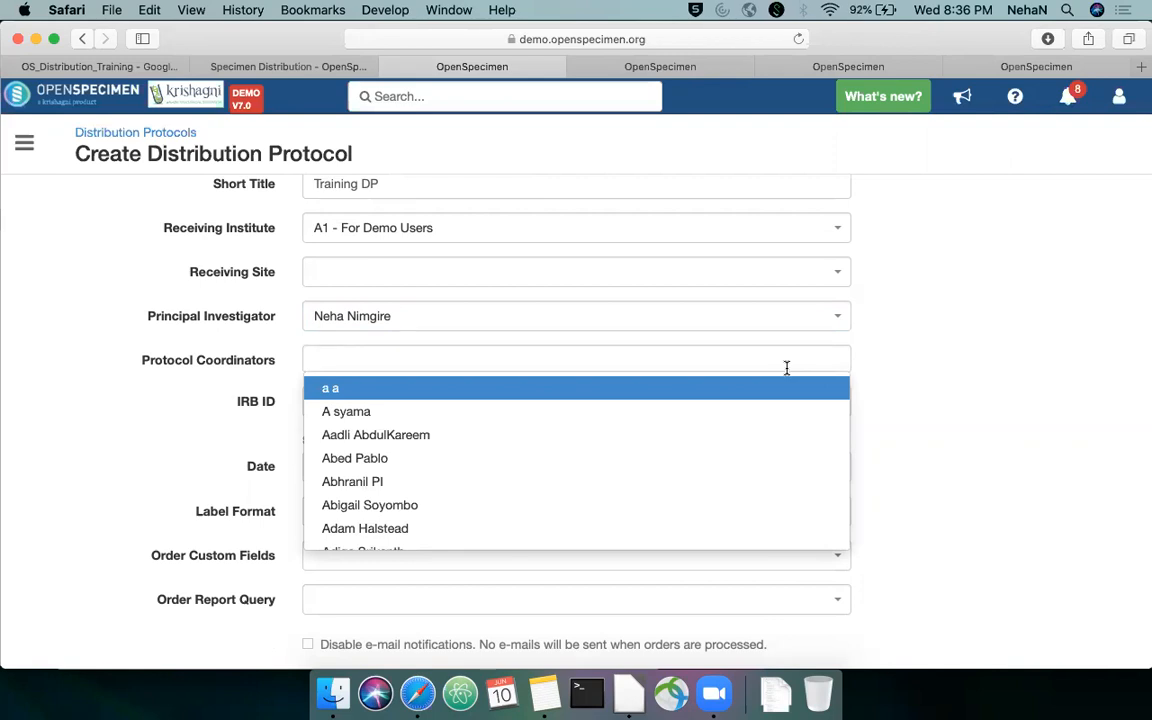
type("sharva")
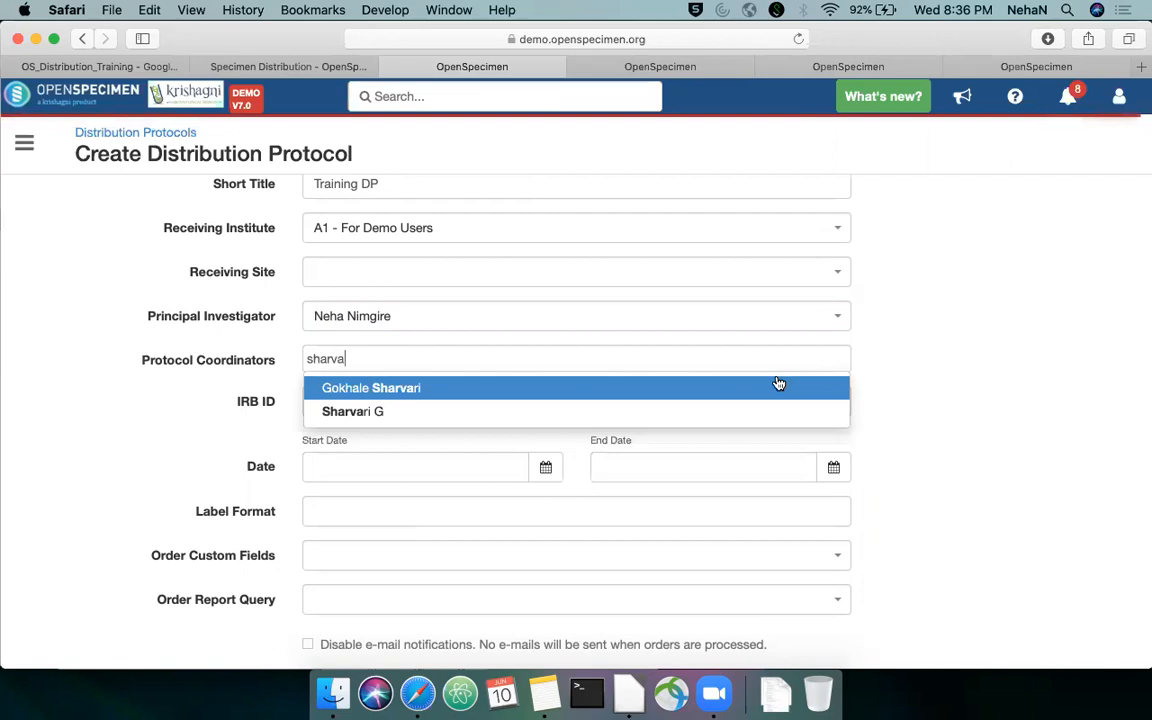
left_click(588, 388)
left_click(604, 358)
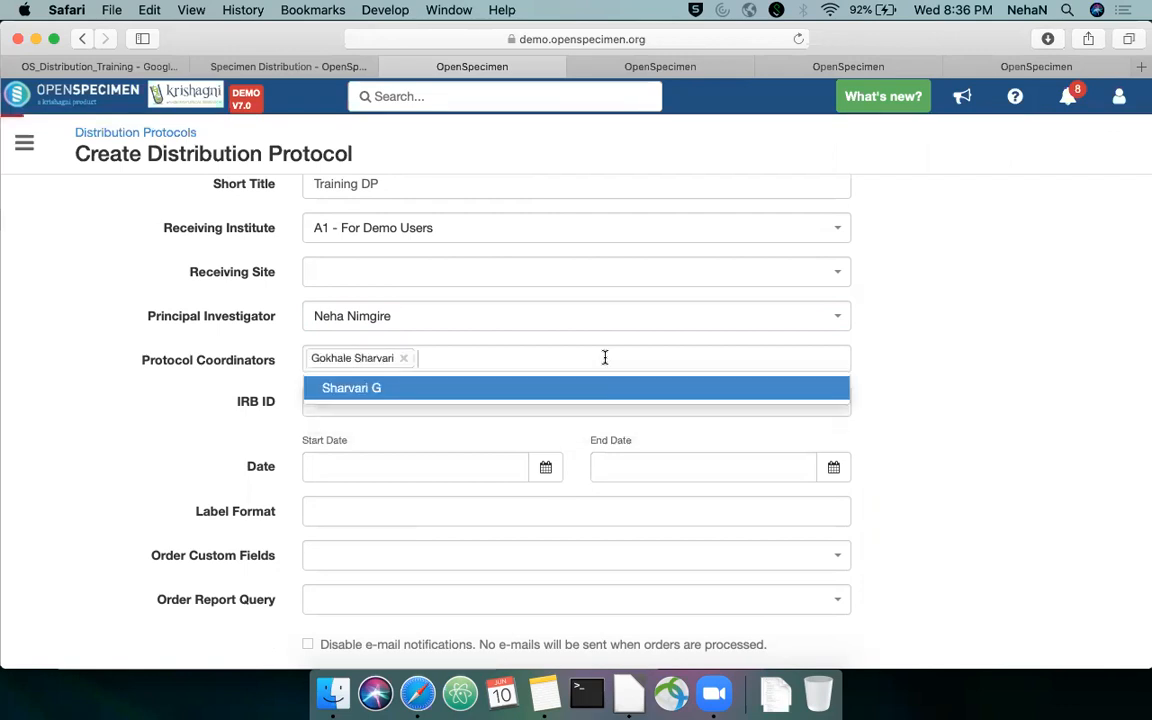
type("Sri")
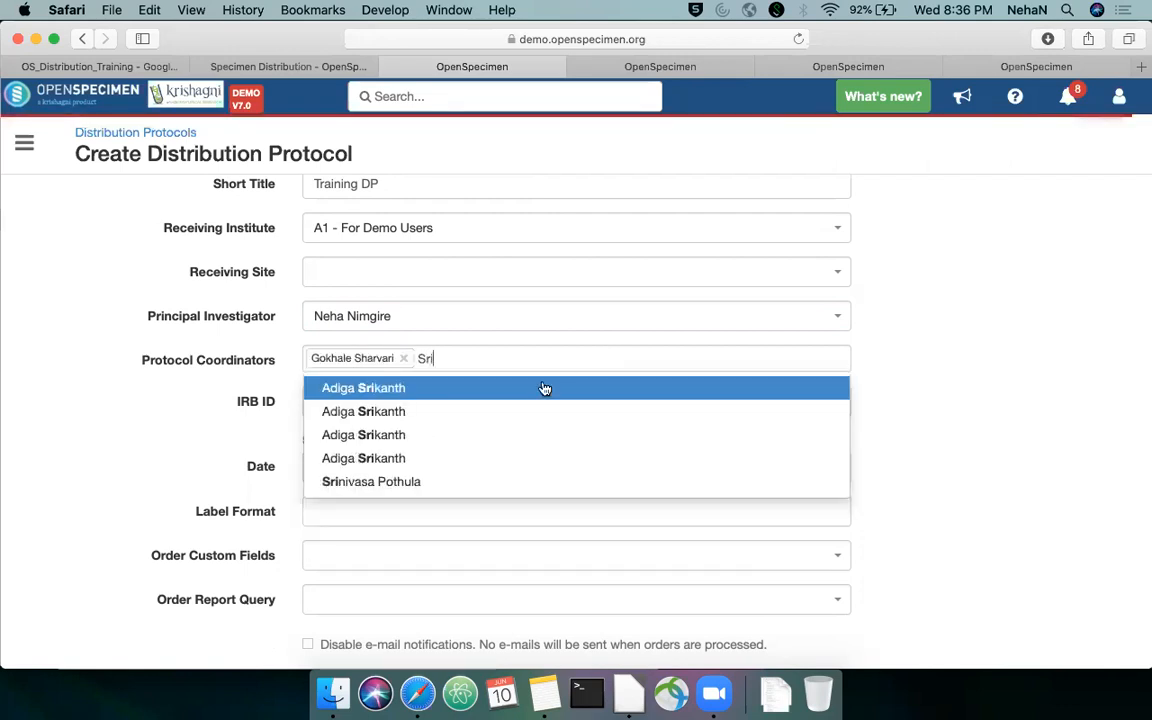
left_click(449, 393)
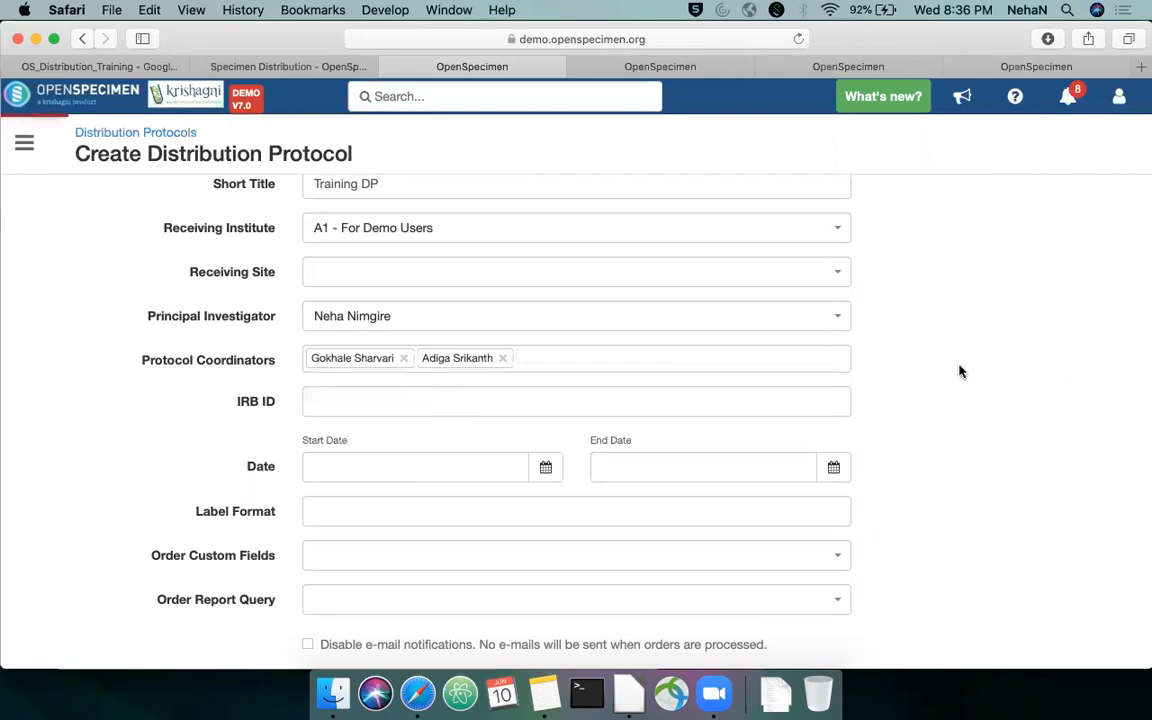
Enter 6565565 as the protocol's IRB ID
left_click(714, 397)
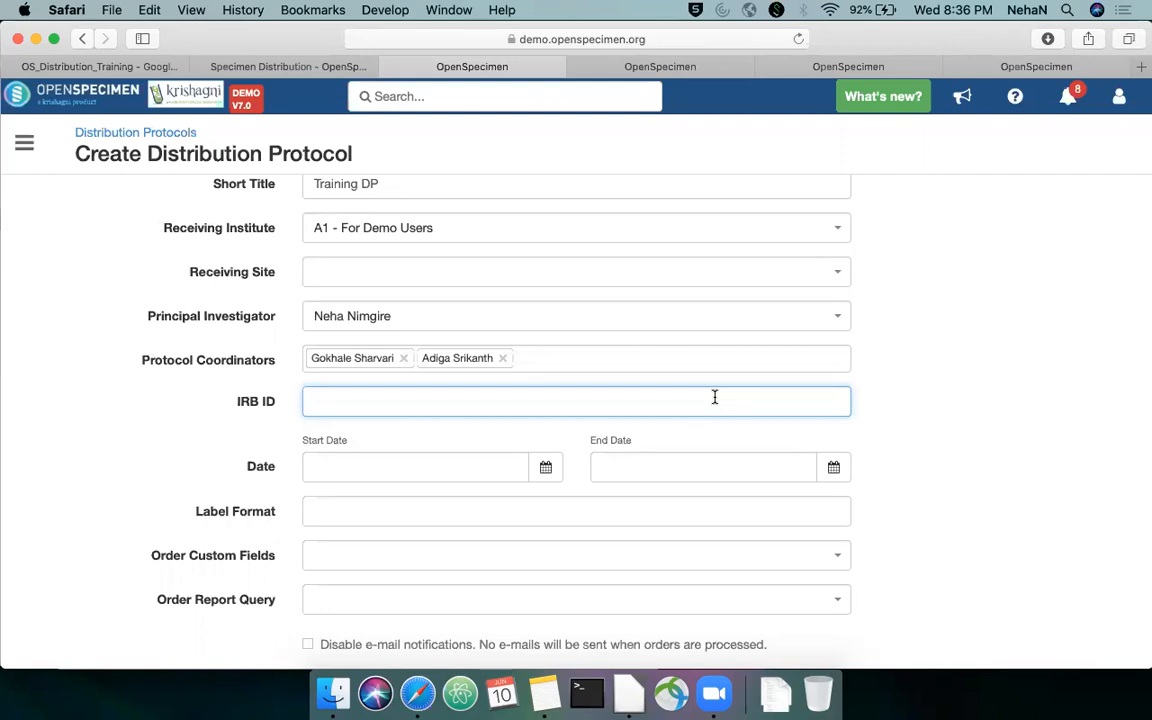
type("6565565")
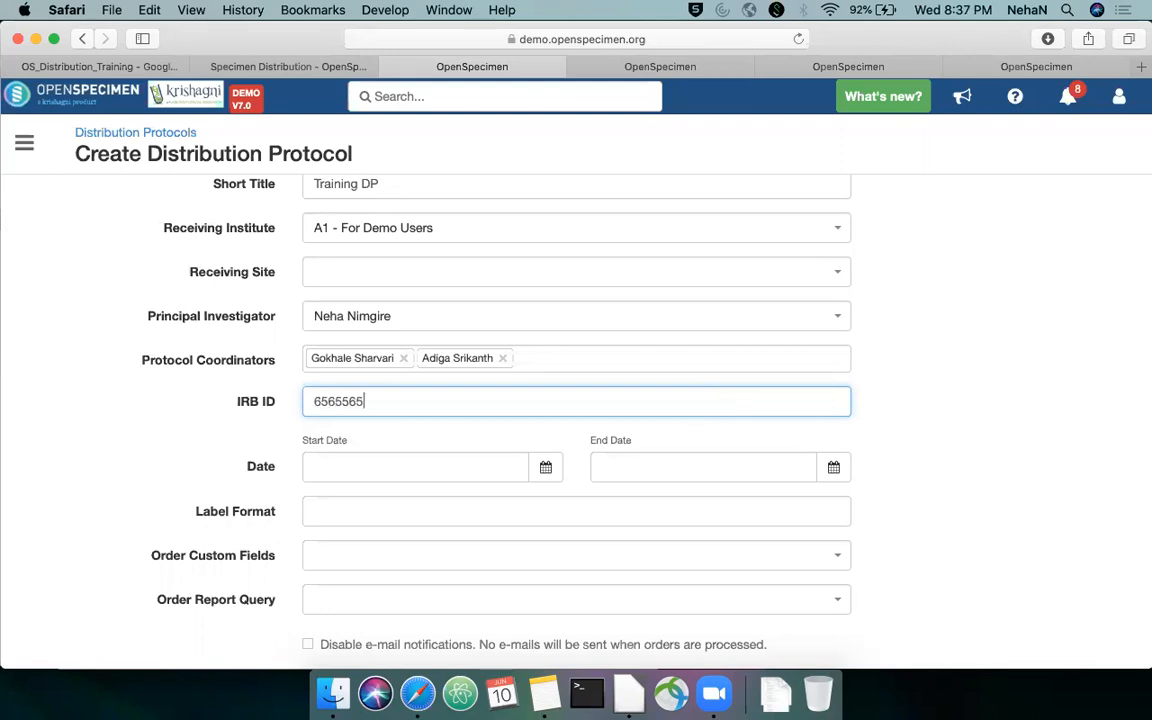
scroll(949, 378, "down", 2)
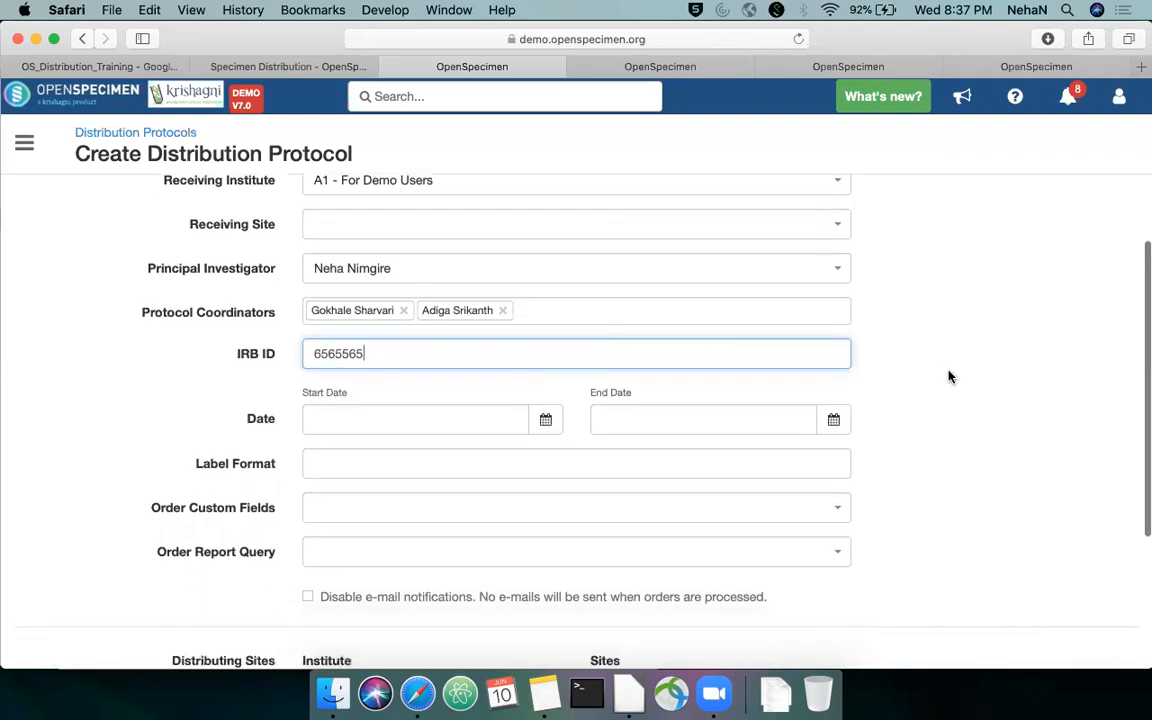
key("super+a")
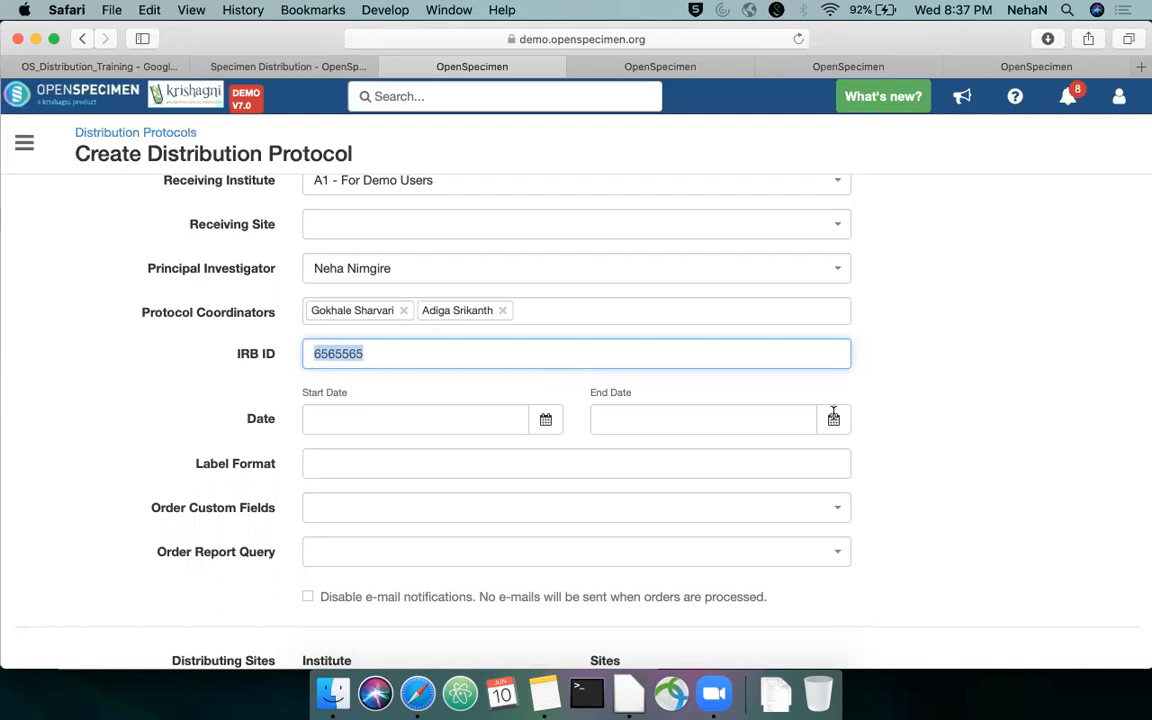
scroll(900, 355, "down", 1)
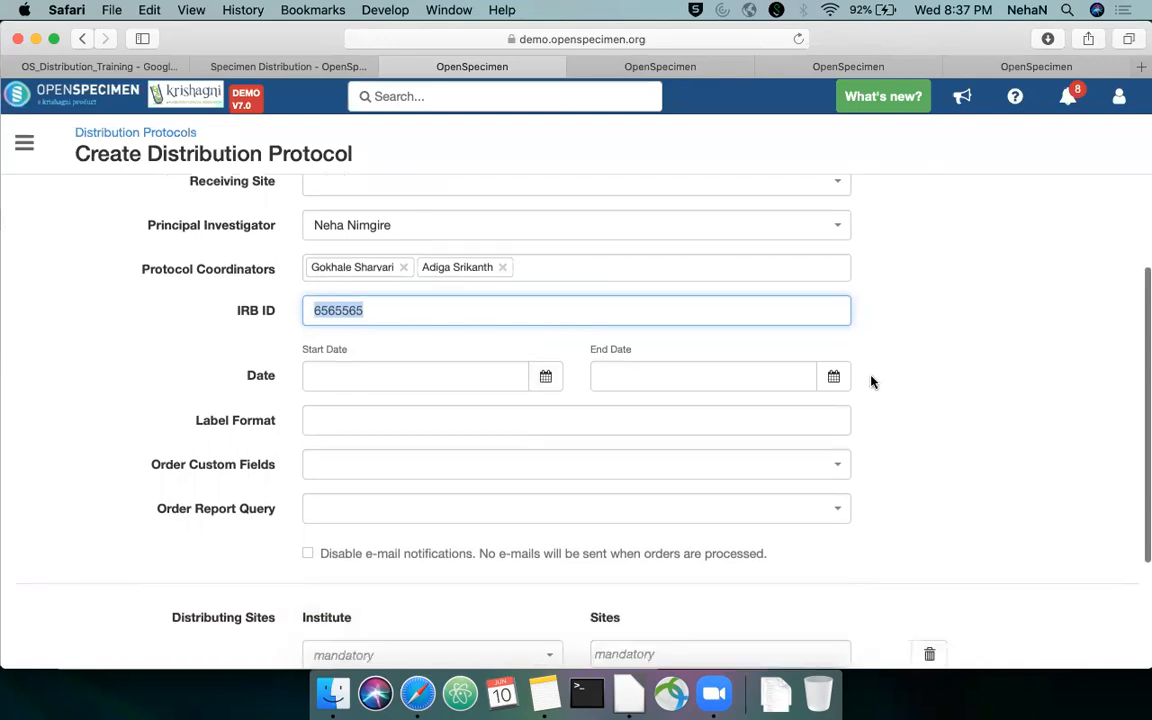
left_click(582, 372)
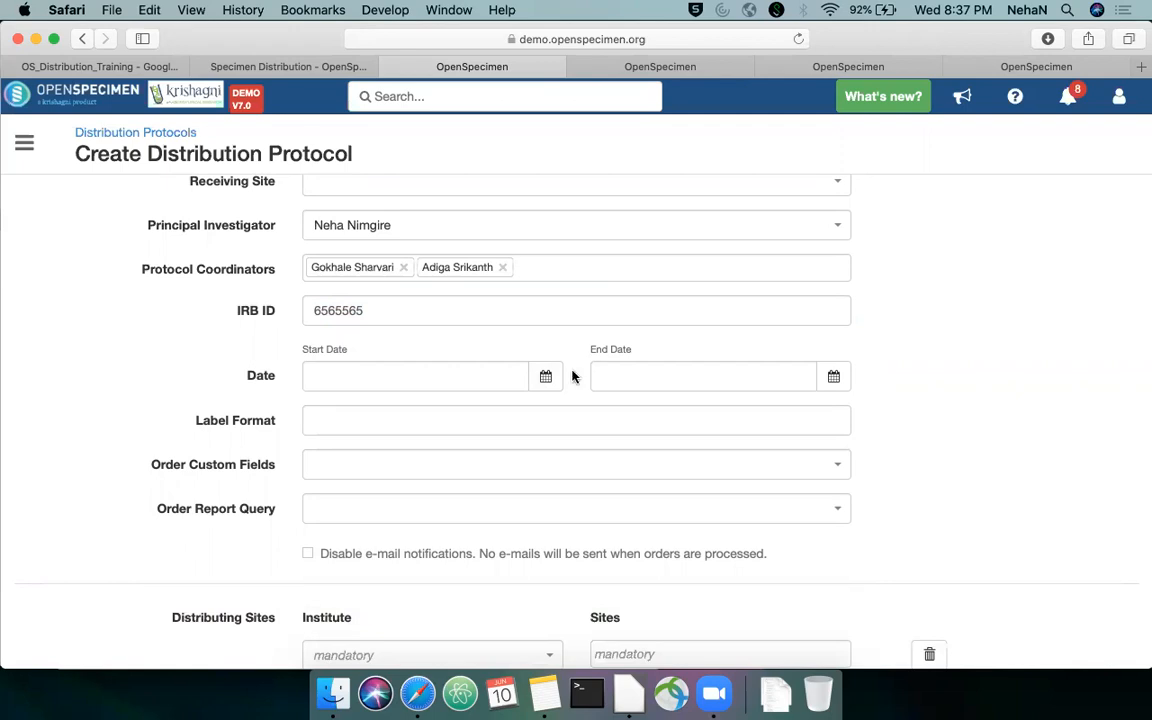
Set the protocol's start date to 06-01-2020 and its end date to 06-01-2022
left_click(549, 378)
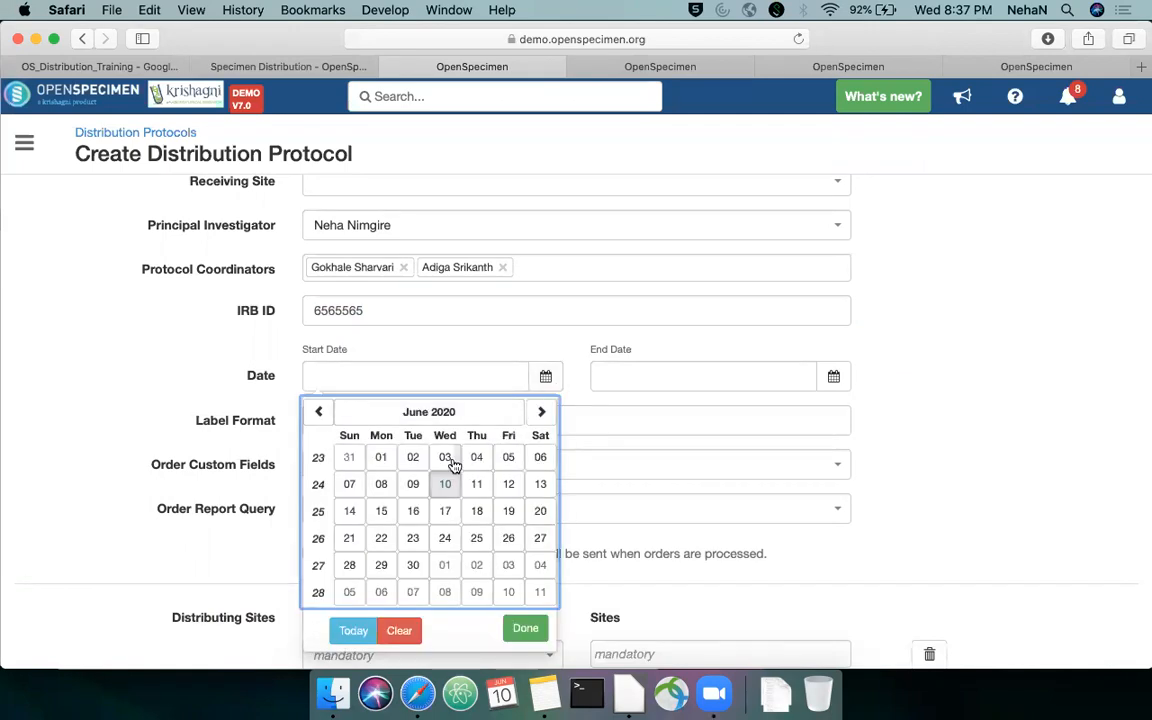
left_click(381, 457)
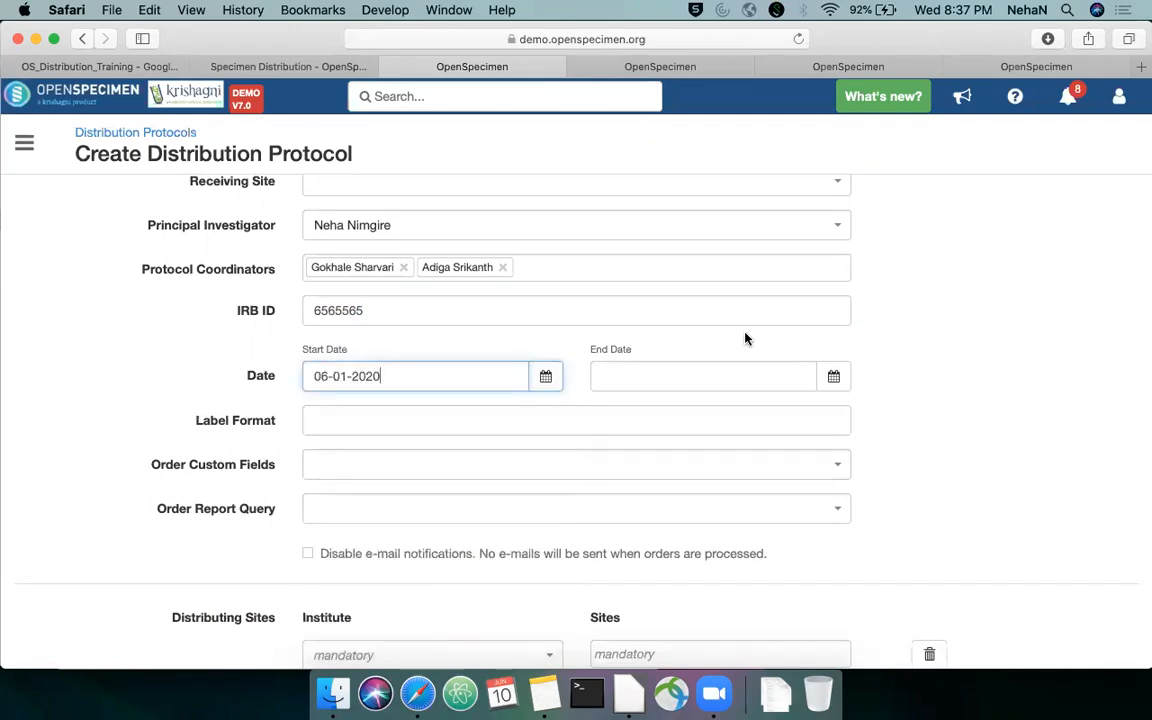
left_click(831, 376)
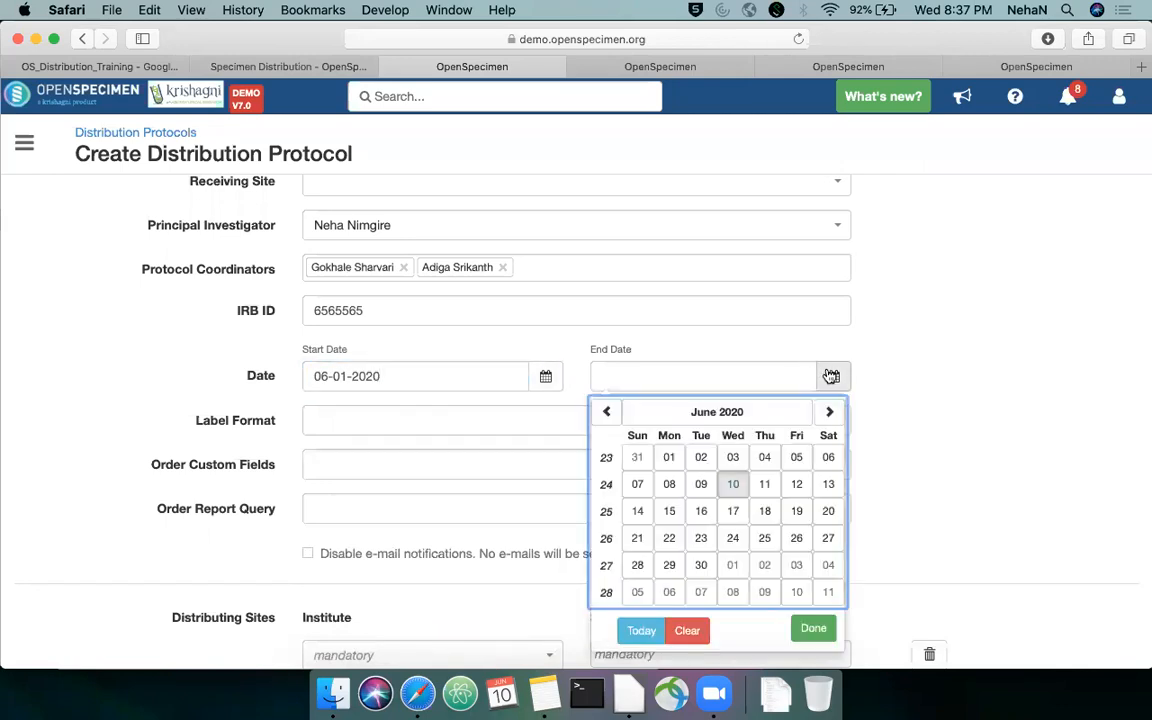
left_click(734, 482)
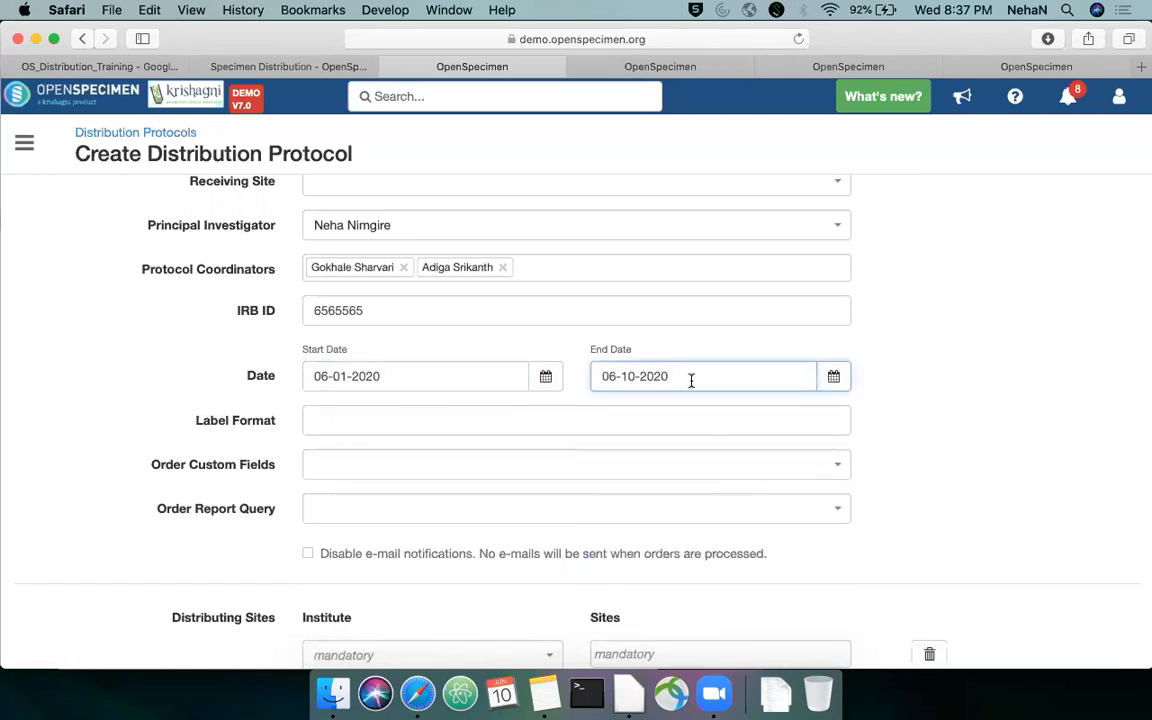
key("BackSpace")
key("BackSpace")
type("22")
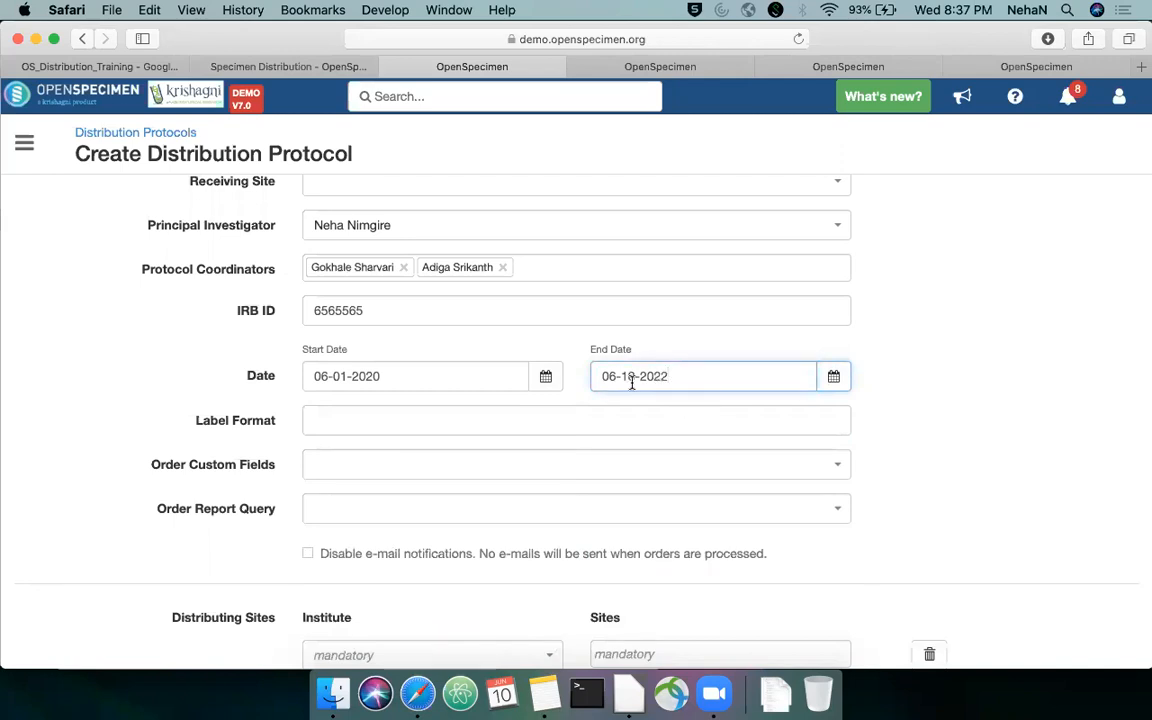
left_click(831, 377)
left_click(730, 457)
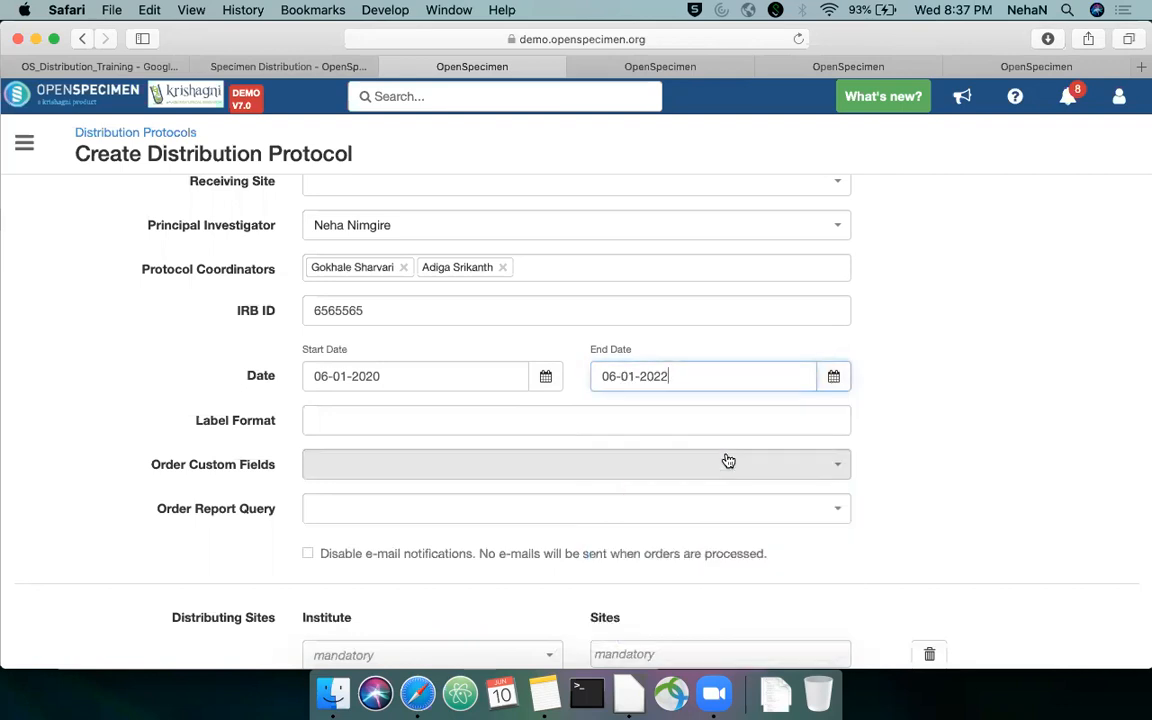
scroll(860, 360, "down", 1)
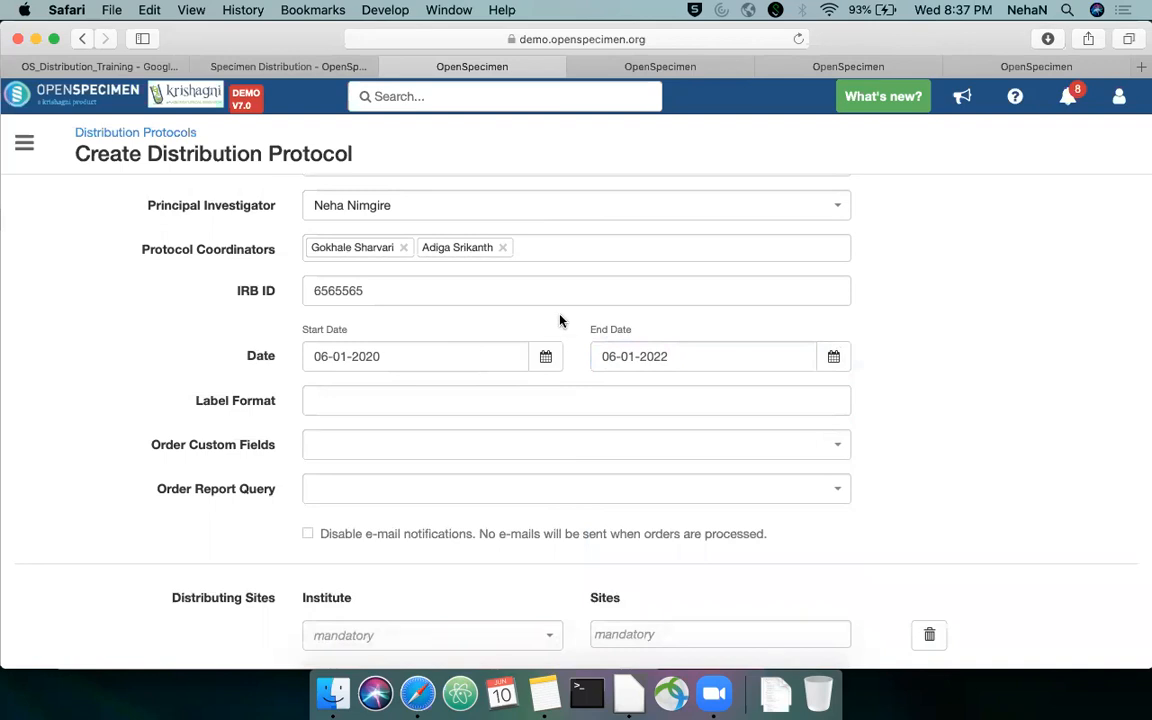
scroll(560, 320, "down", 1)
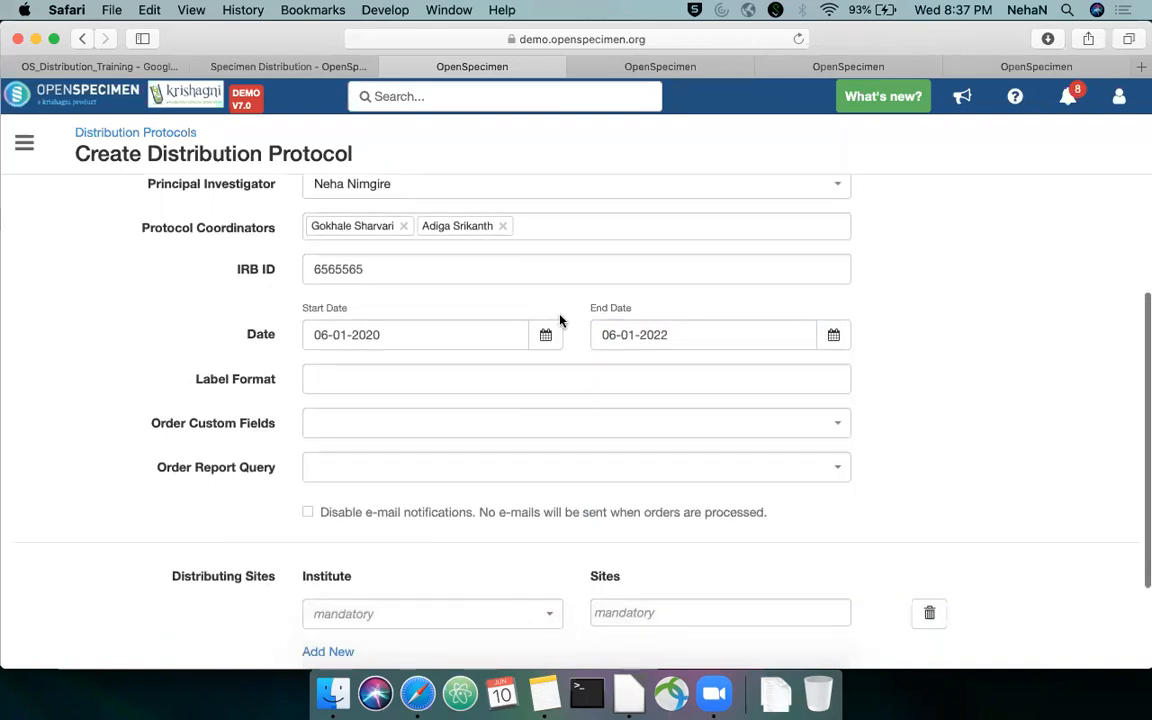
scroll(560, 320, "up", 2)
scroll(560, 318, "up", 1)
scroll(560, 316, "up", 1)
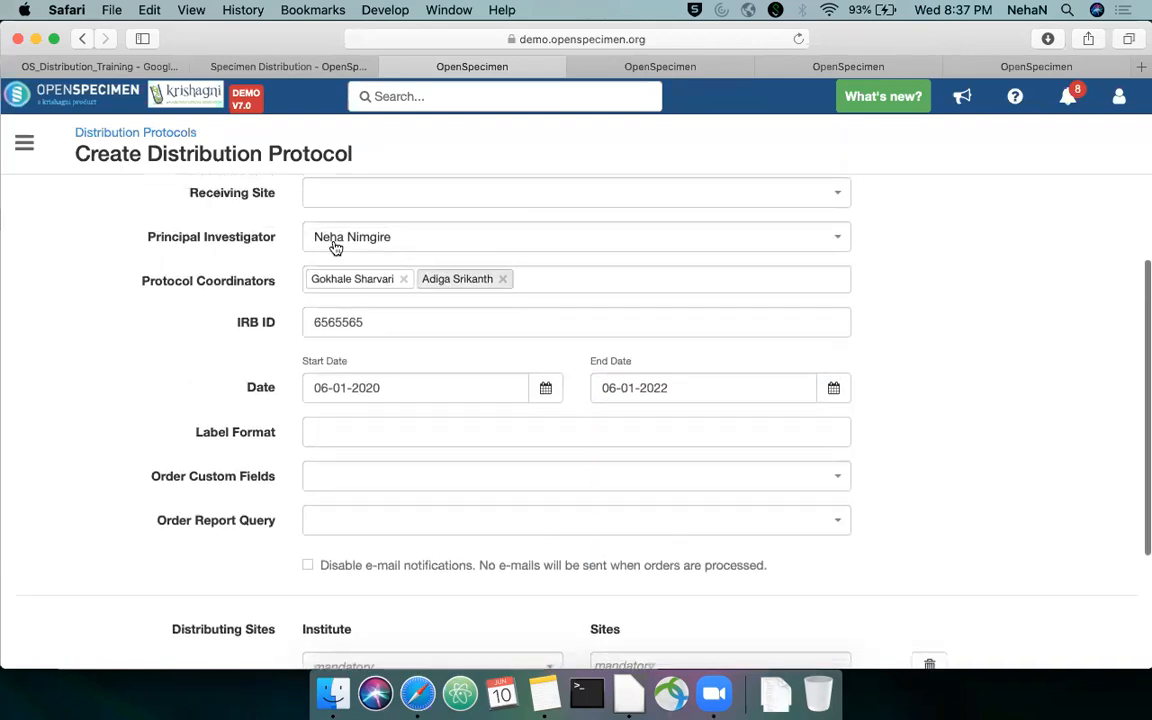
Open the wiki page linked in the DP Demo note in Notes and examine the label format tokens and examples for anonymized specimens
scroll(543, 326, "down", 2)
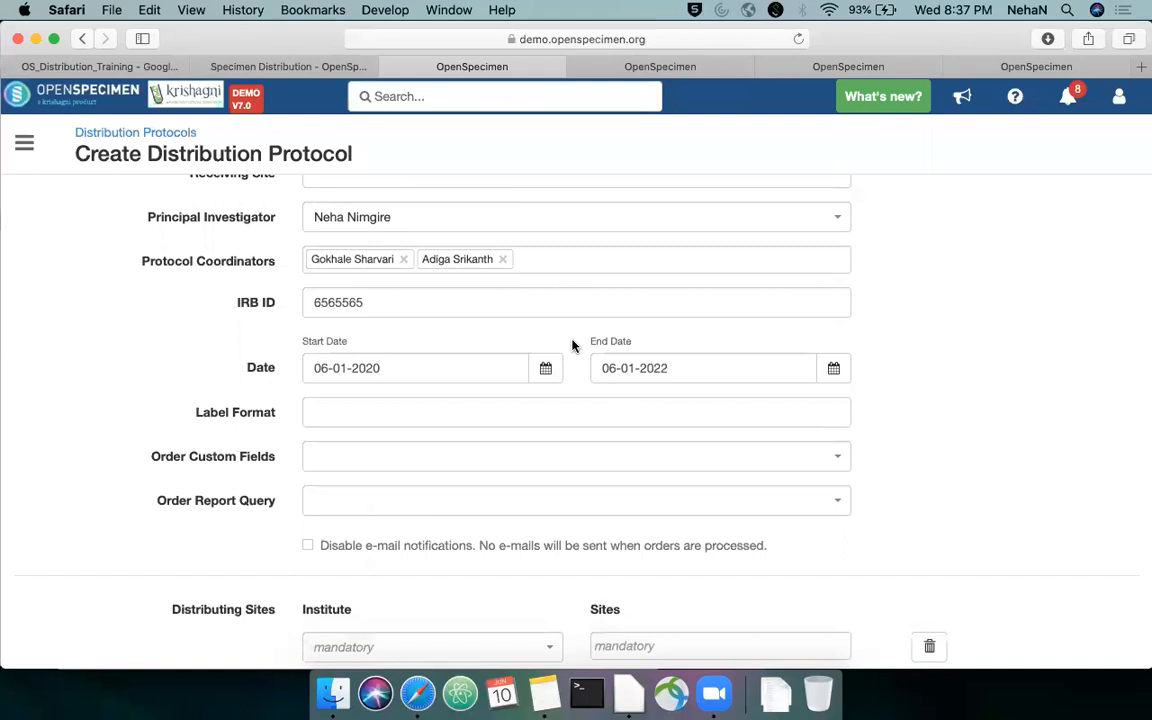
scroll(571, 342, "down", 1)
left_click(495, 408)
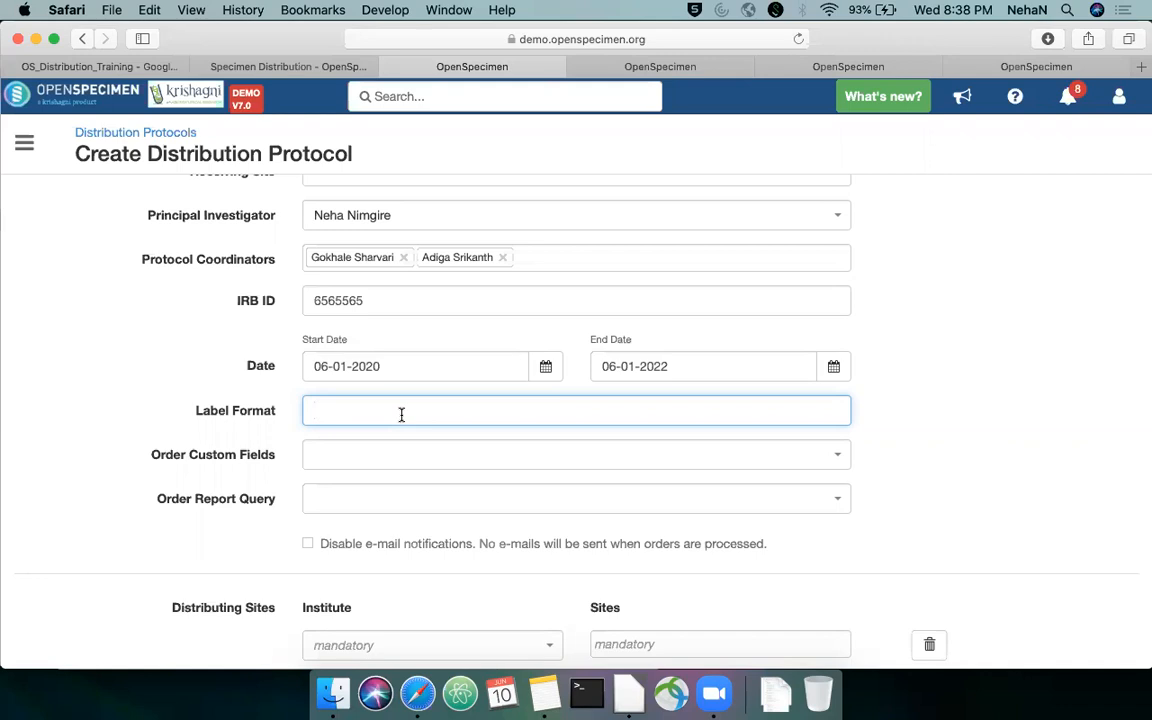
left_click(544, 693)
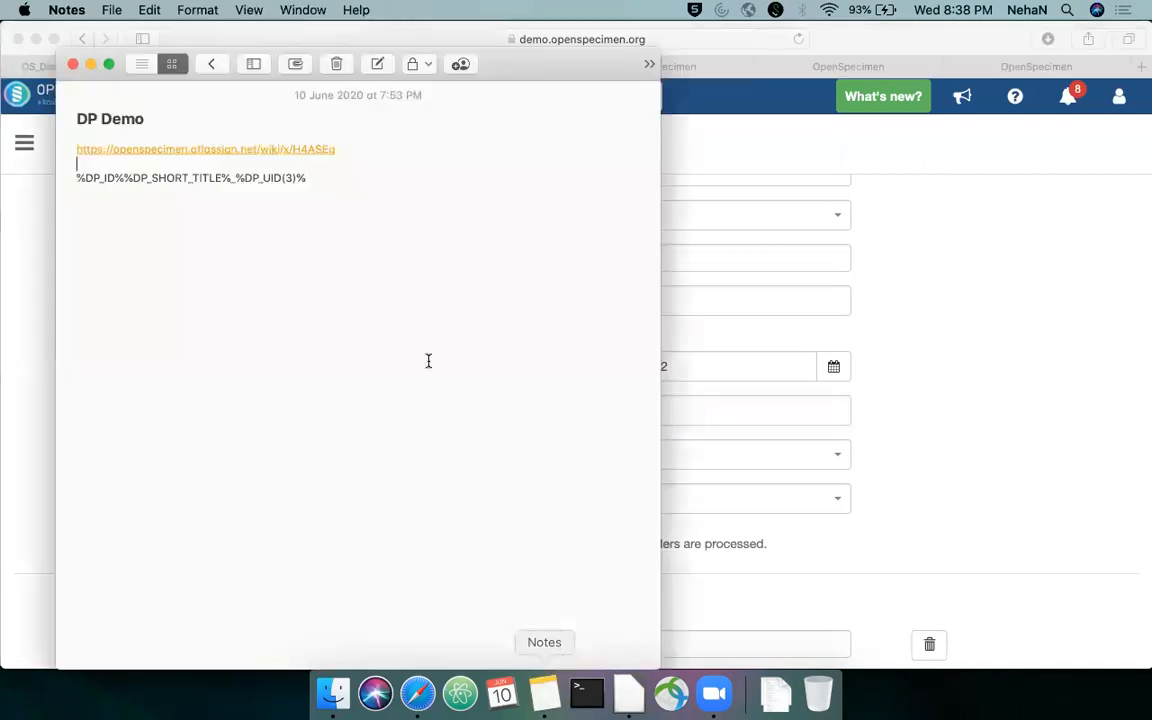
left_click(274, 155)
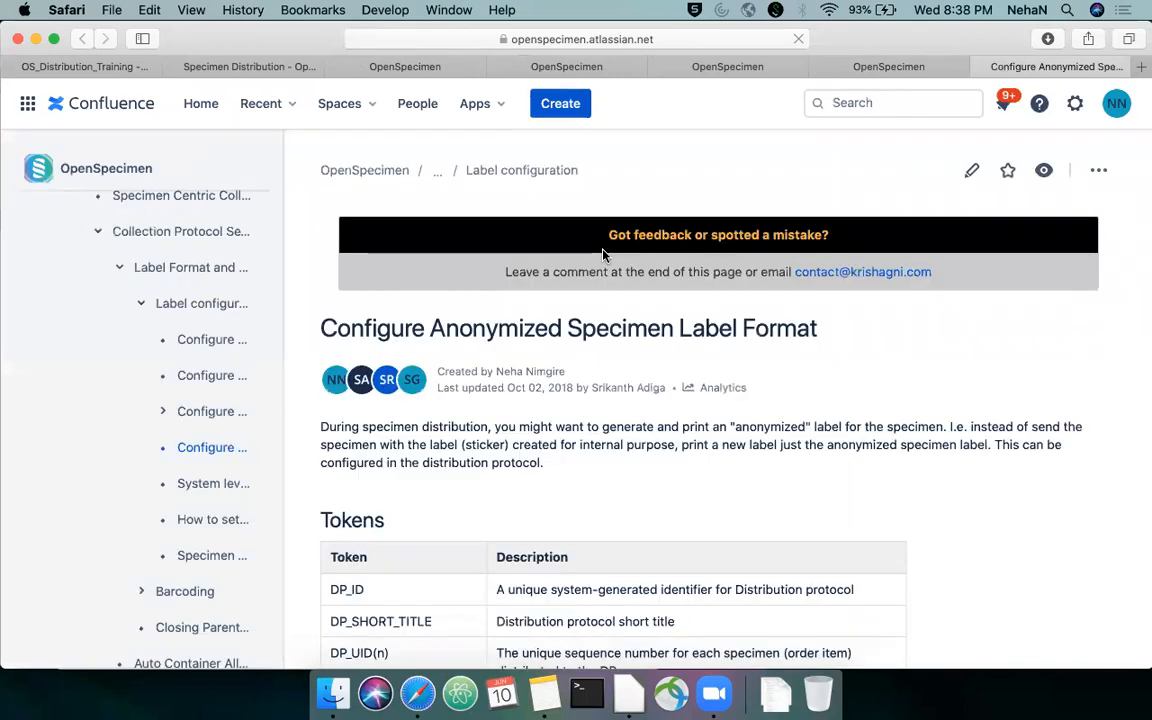
scroll(637, 340, "down", 5)
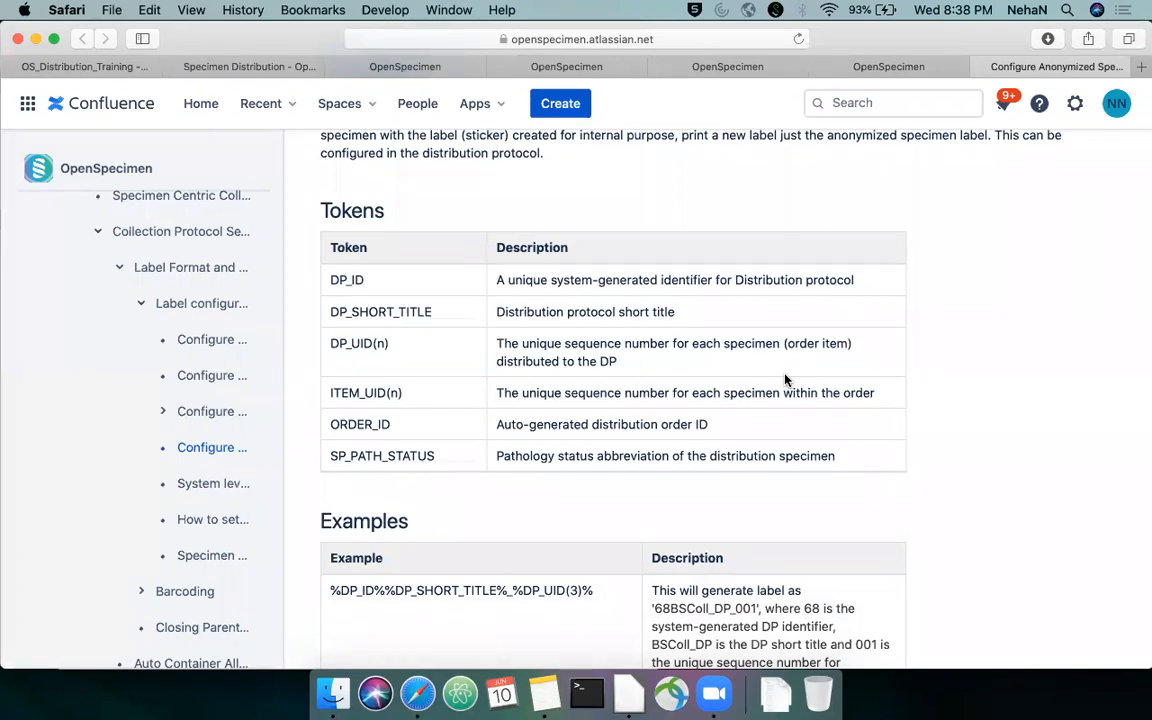
scroll(785, 380, "down", 3)
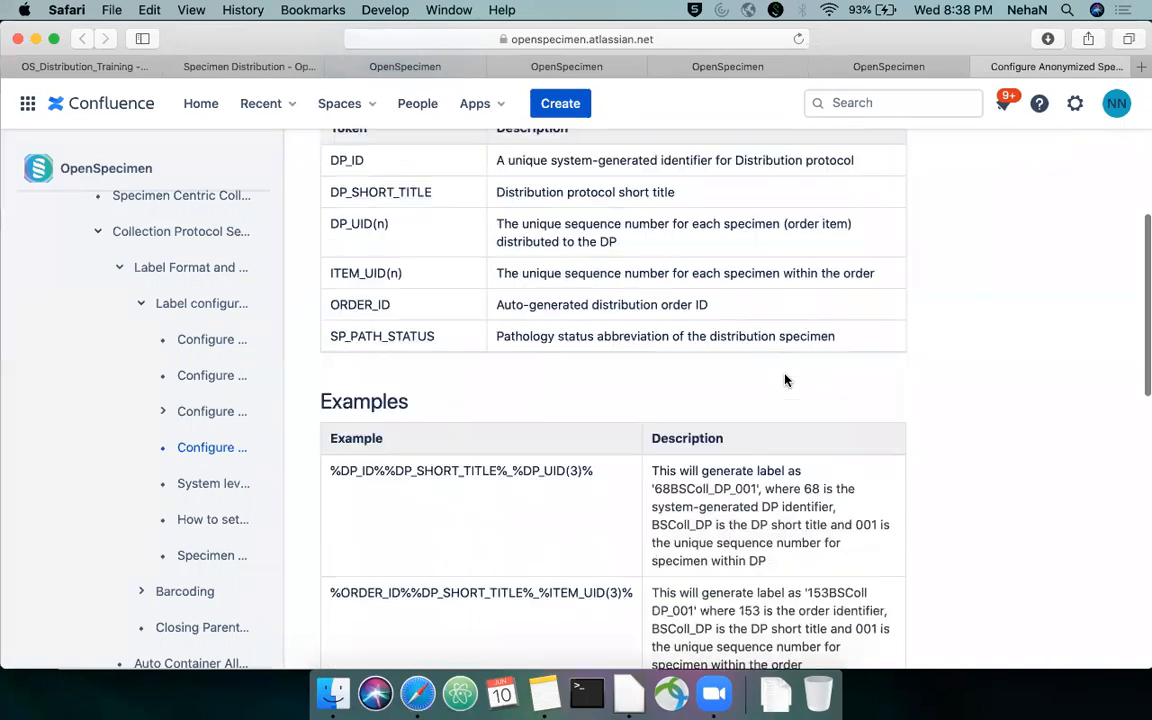
scroll(785, 380, "down", 2)
Copy the wiki example %DP_ID%%DP_SHORT_TITLE%_%DP_UID(3)% into the protocol's Label Format
left_click_drag(595, 413, 331, 409)
key("super+c")
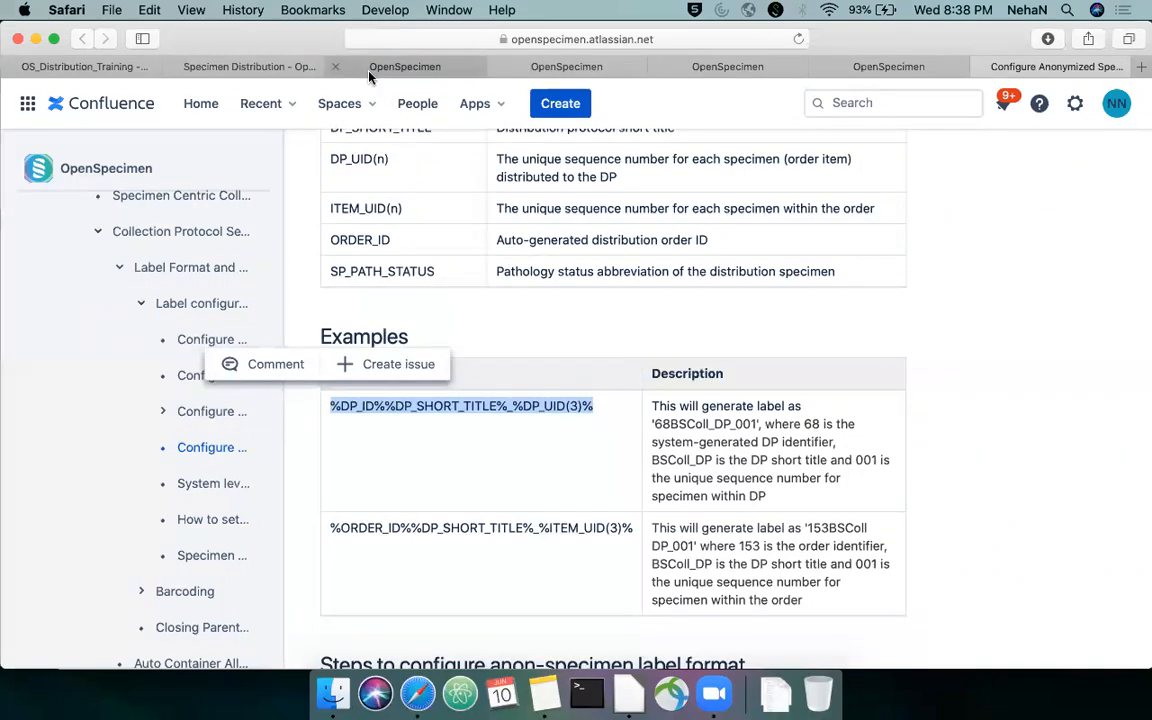
left_click(335, 65)
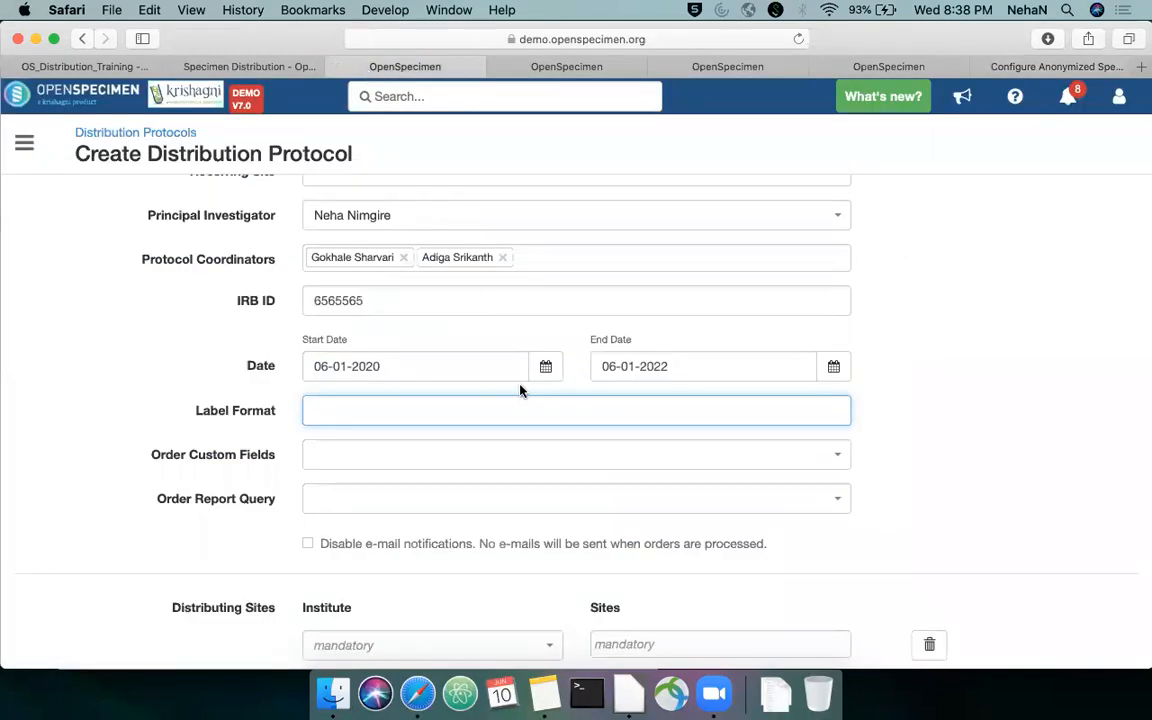
key("super+v")
Choose Order Custom Form as the protocol's order custom fields
scroll(1020, 352, "down", 1)
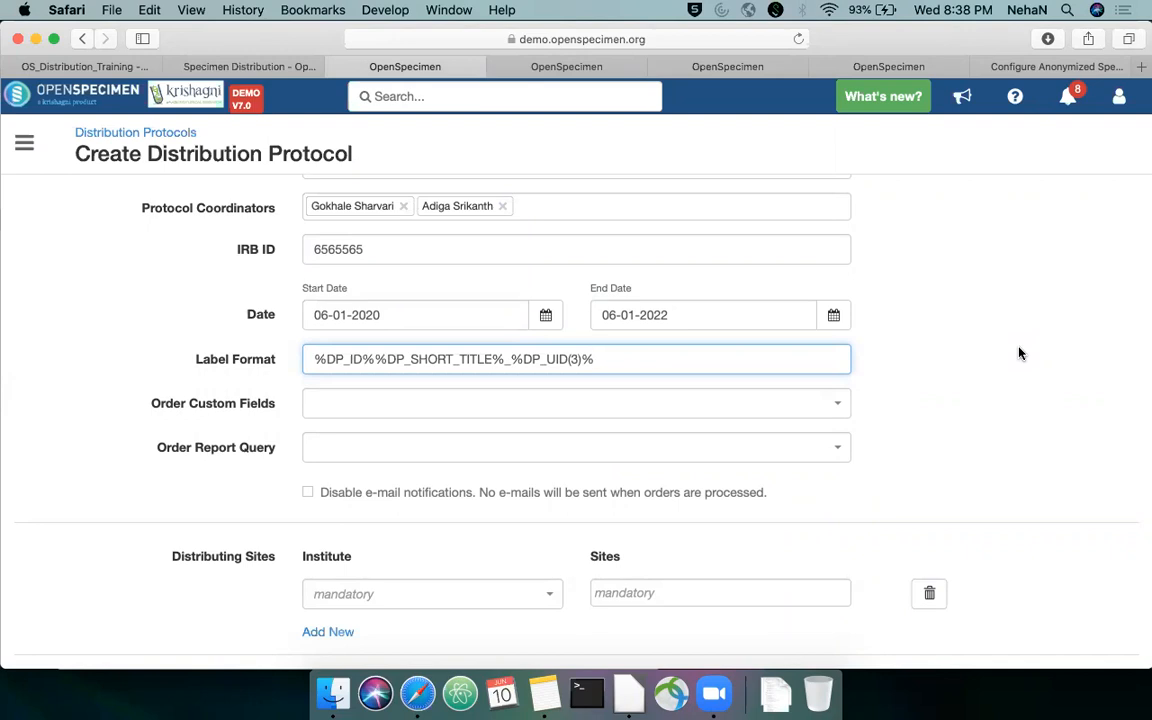
scroll(1020, 352, "down", 1)
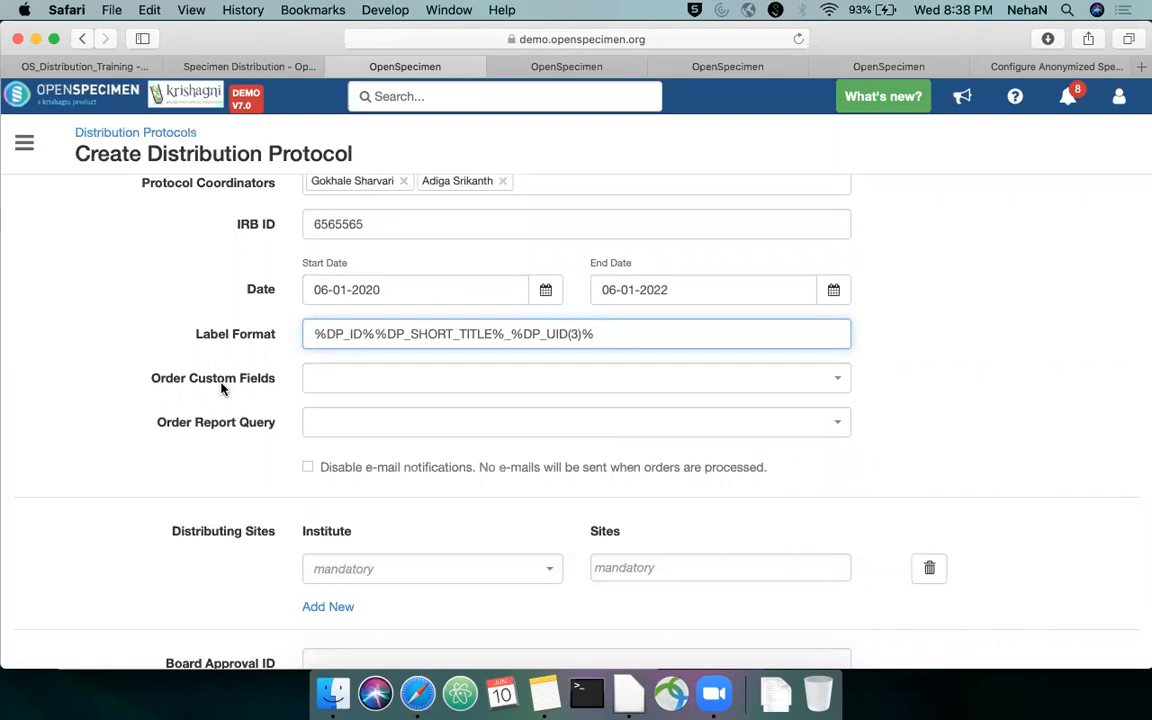
left_click(359, 388)
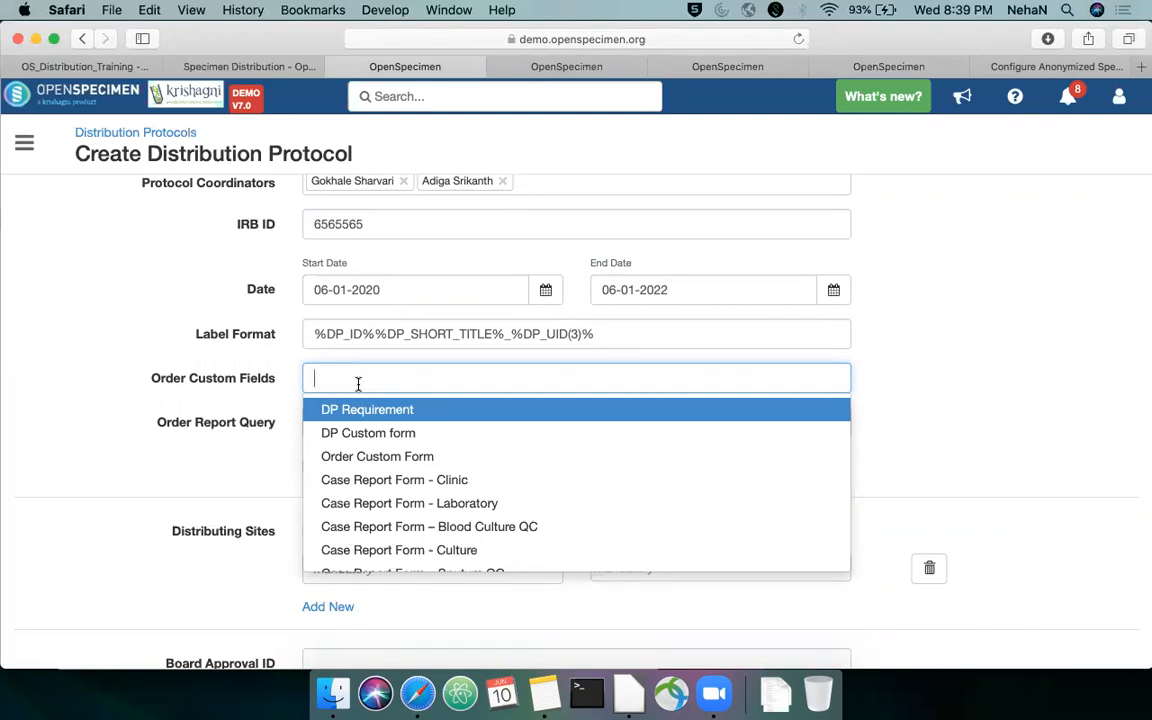
left_click(400, 464)
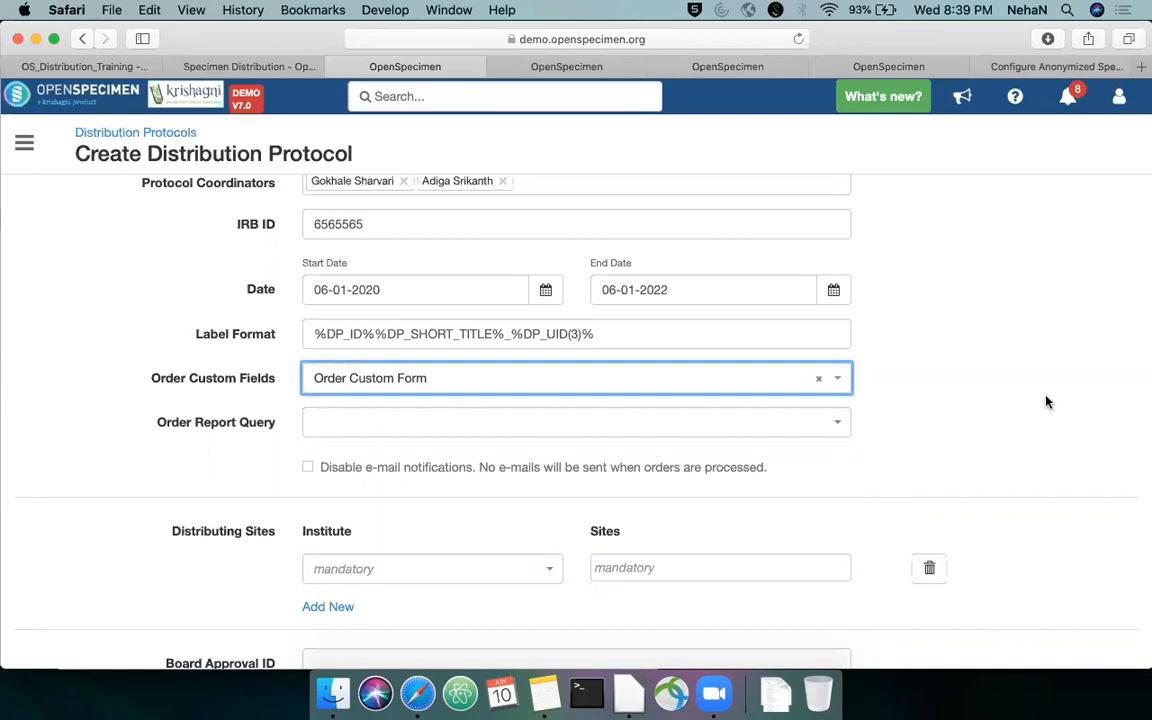
Search the saved queries for "order" and assign Distribution order data query as the order report query
scroll(1015, 342, "down", 1)
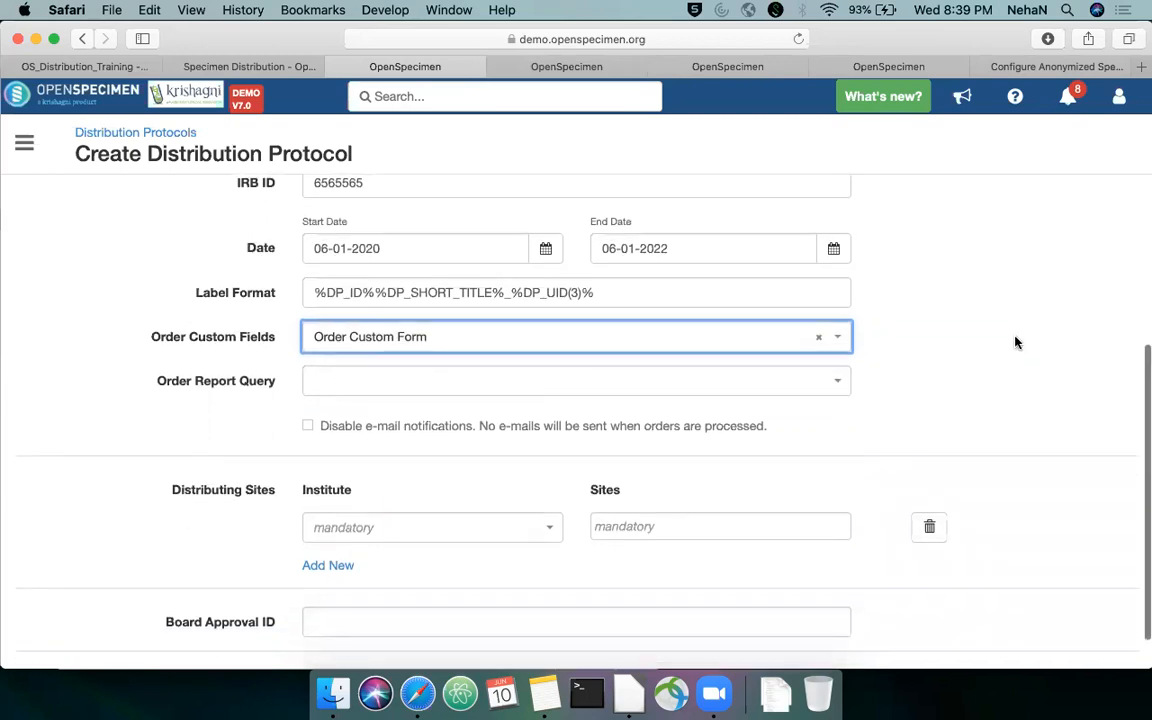
scroll(1015, 342, "down", 1)
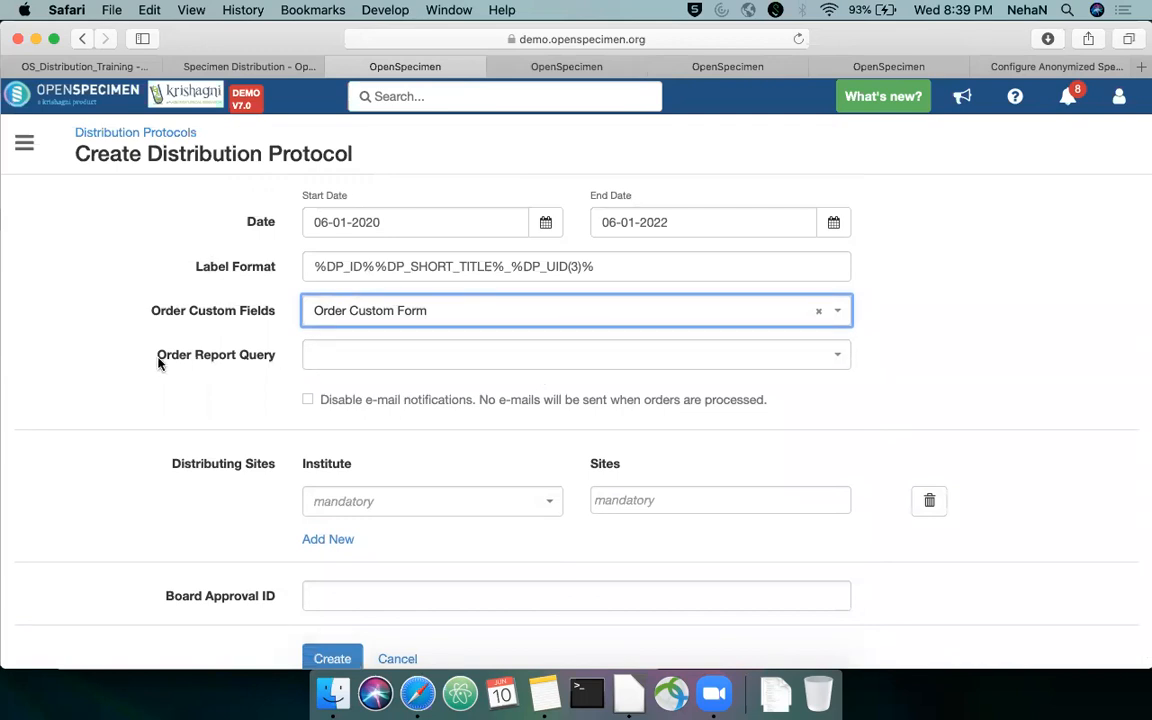
left_click_drag(158, 362, 275, 363)
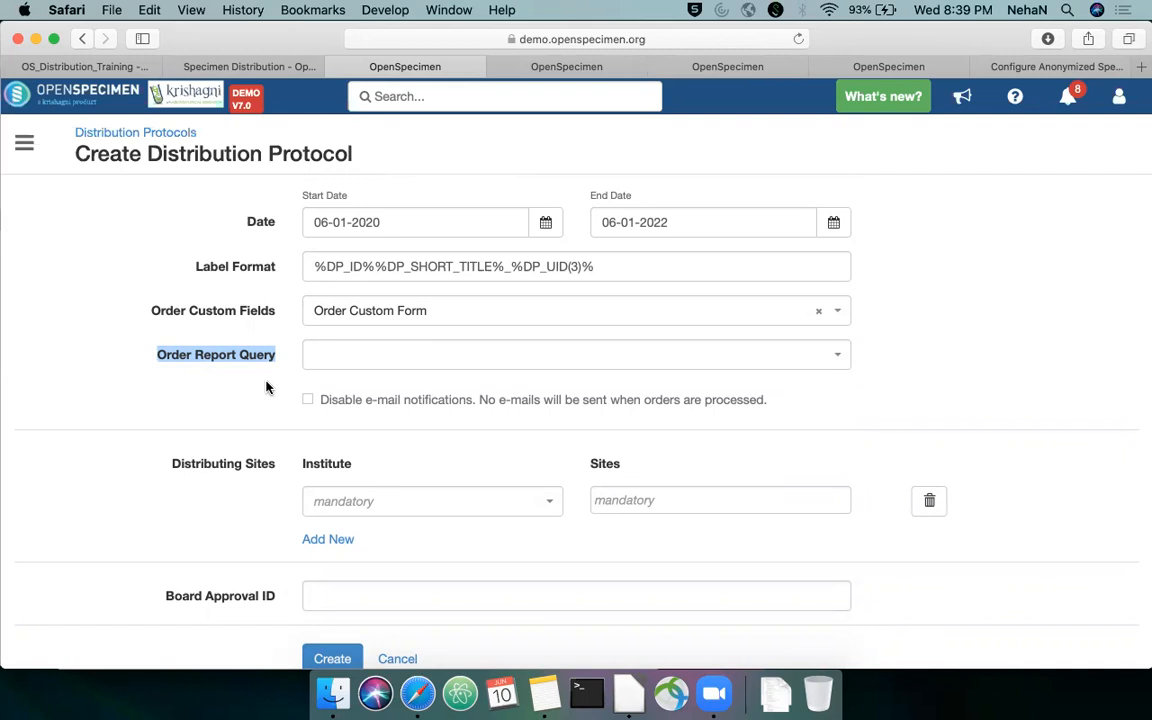
left_click(417, 371)
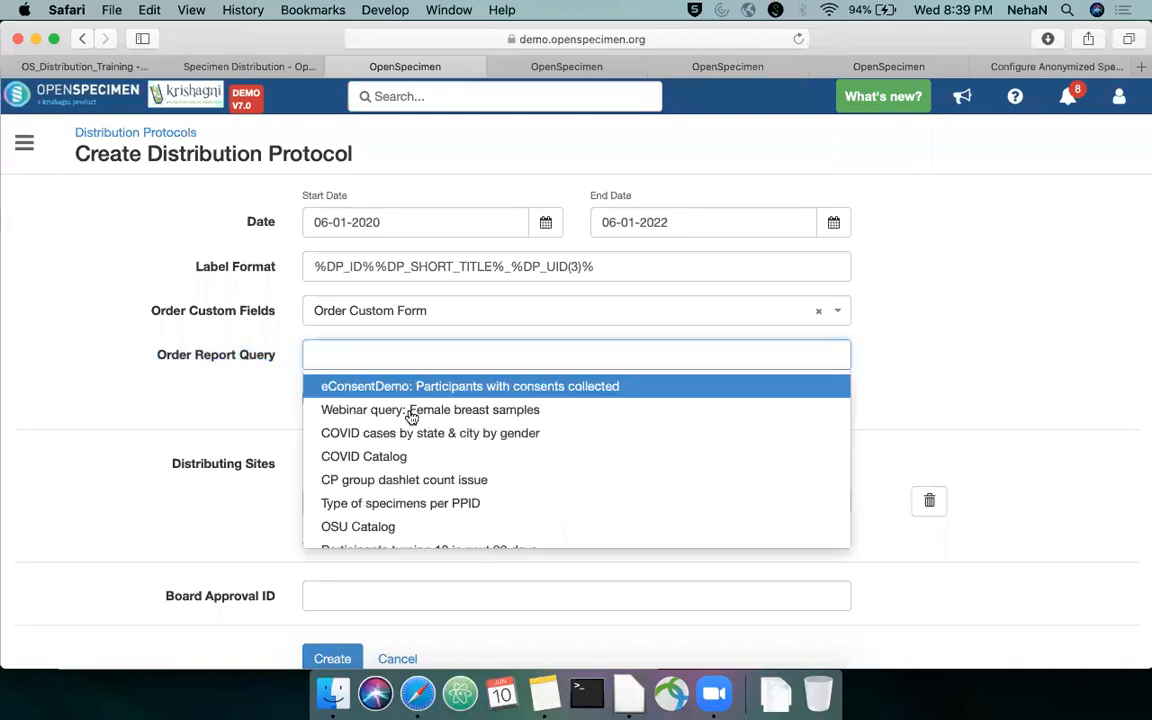
scroll(481, 414, "down", 10)
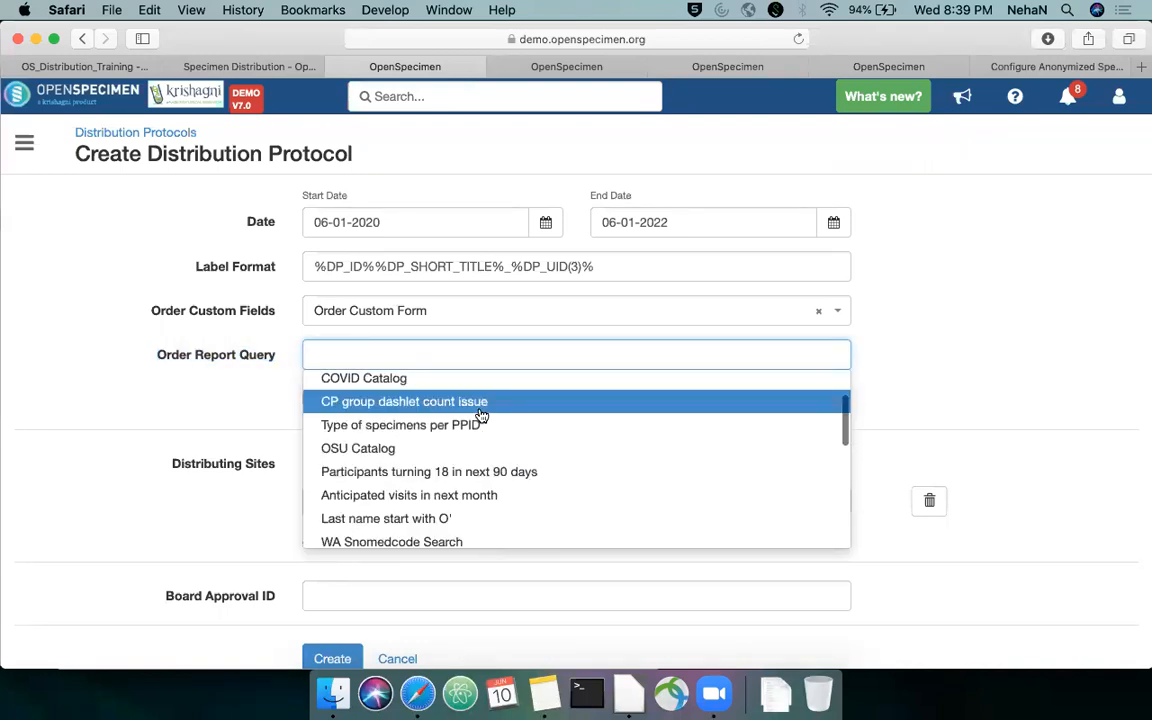
scroll(481, 414, "up", 15)
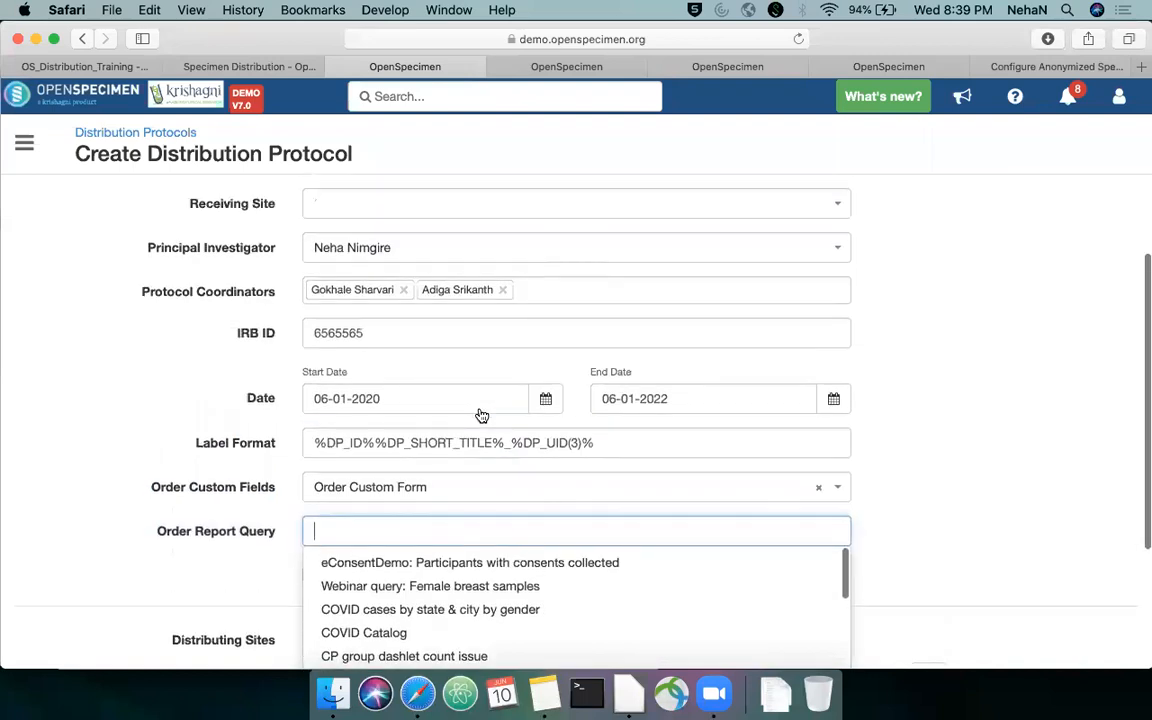
type("order")
scroll(753, 319, "down", 3)
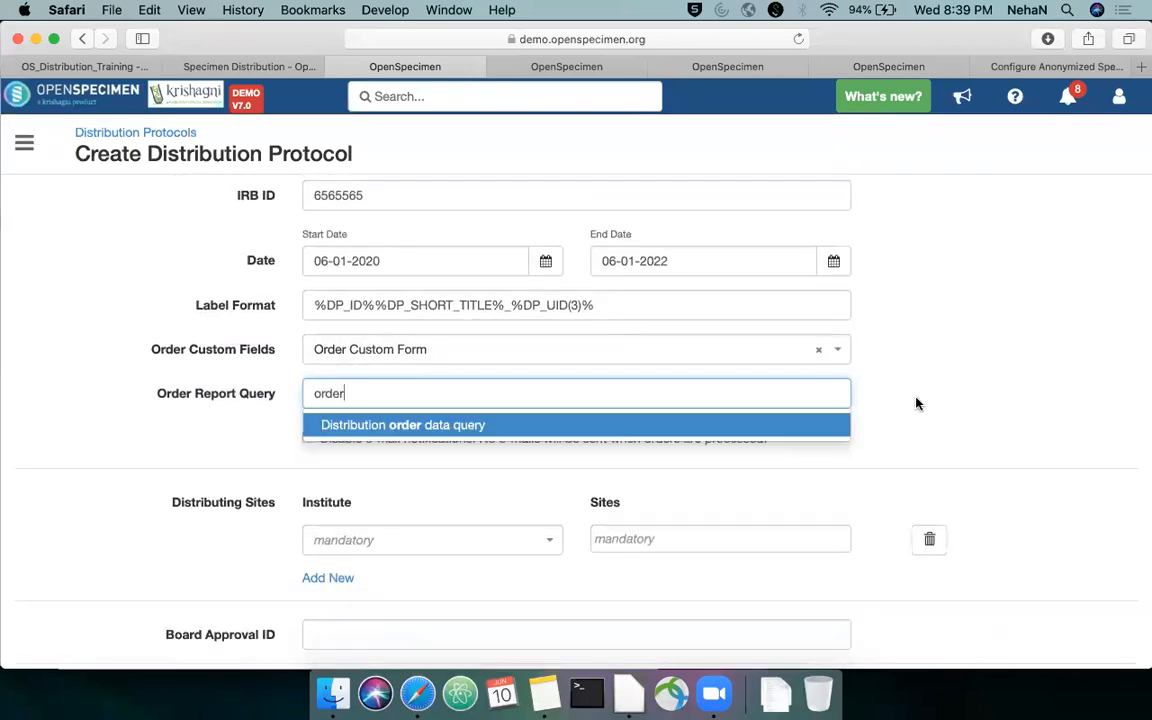
left_click(692, 426)
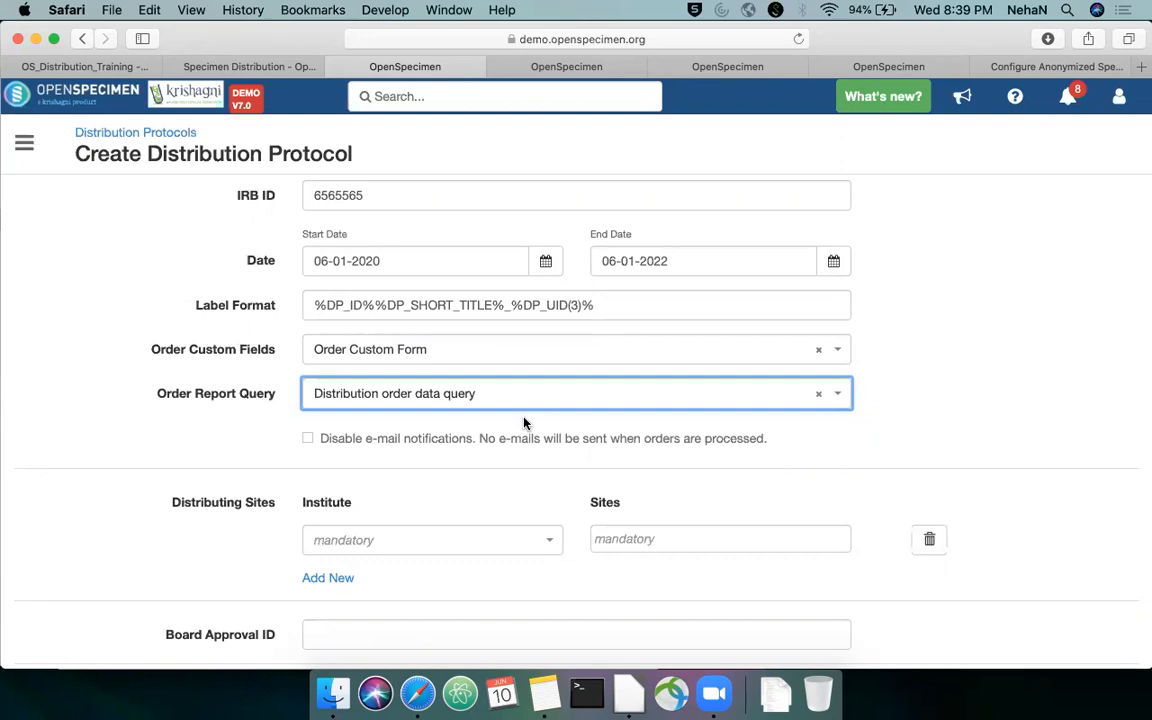
Open the system settings in another OpenSpecimen browser tab, search for "report" and examine the Distribution Report setting
left_click(695, 65)
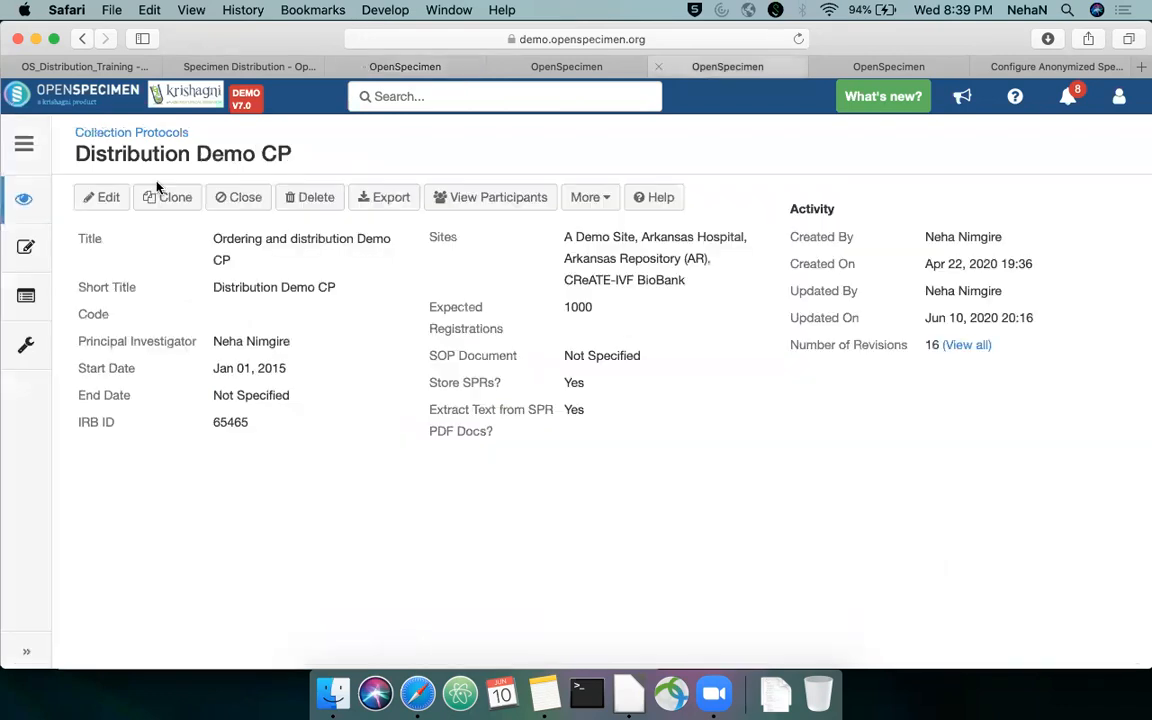
left_click(25, 145)
left_click(72, 184)
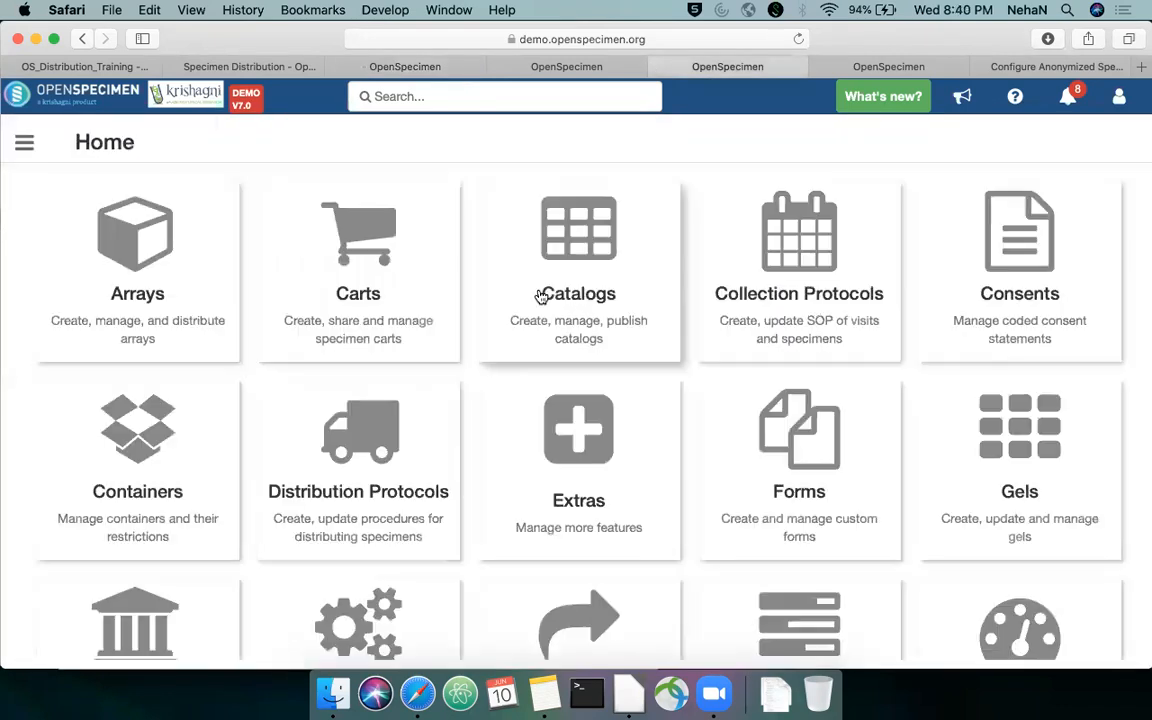
scroll(536, 331, "down", 5)
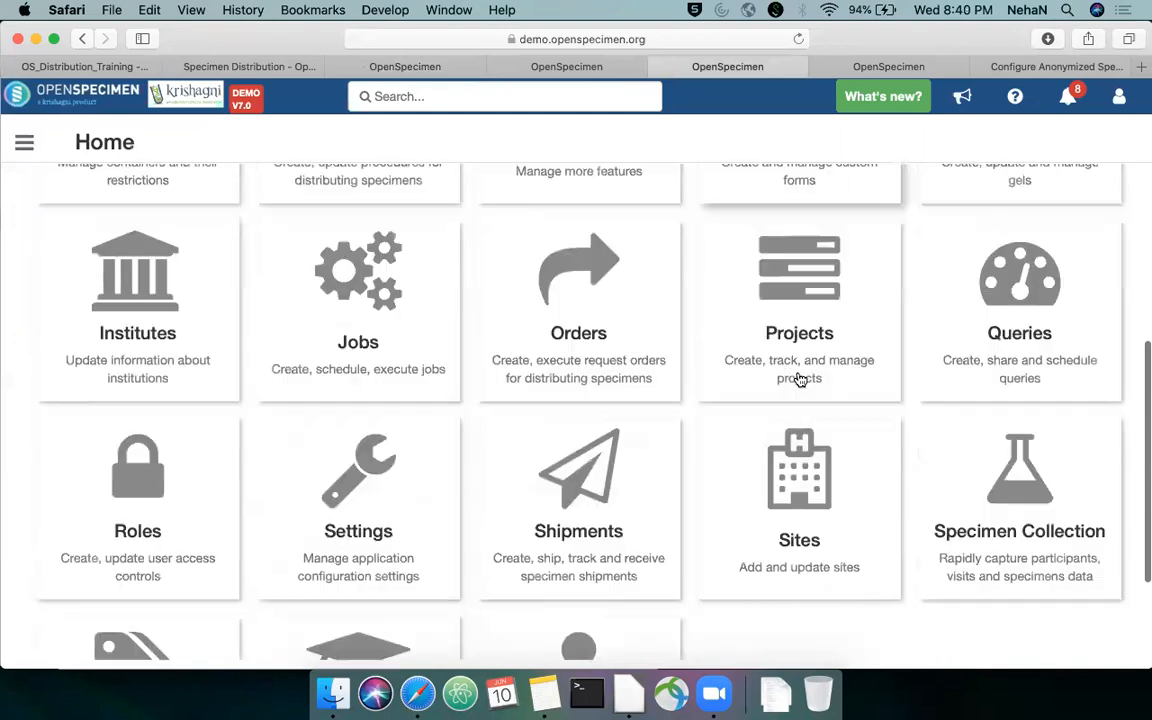
scroll(520, 470, "down", 2)
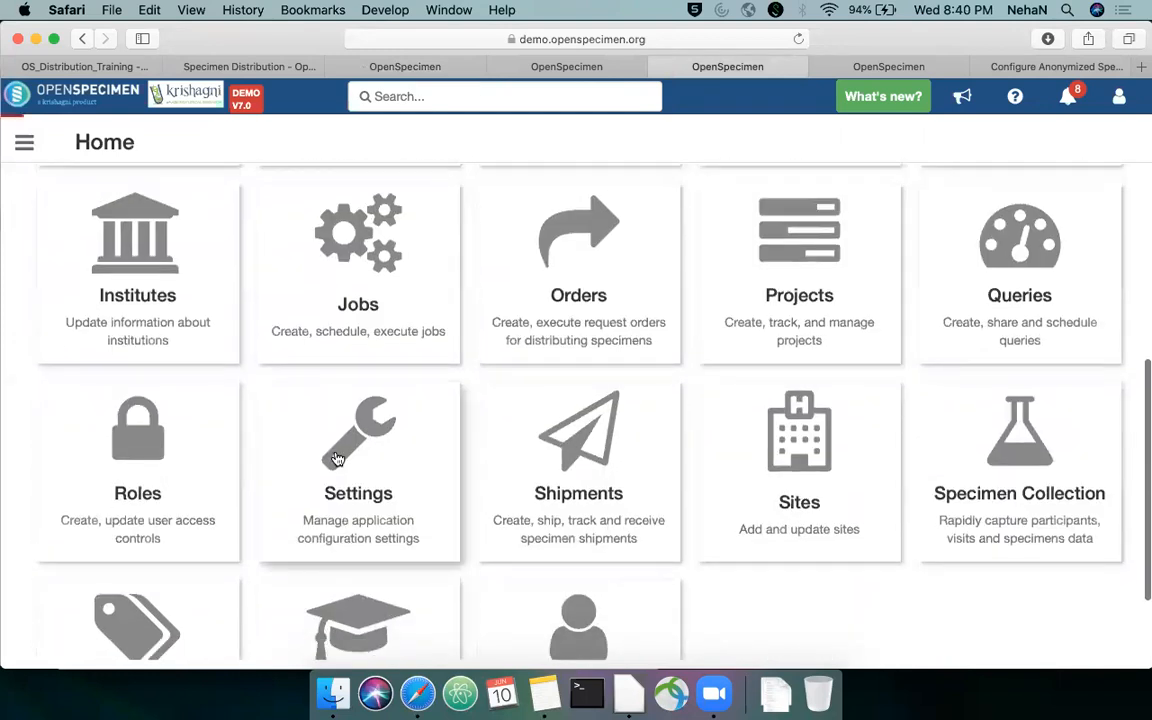
type("report")
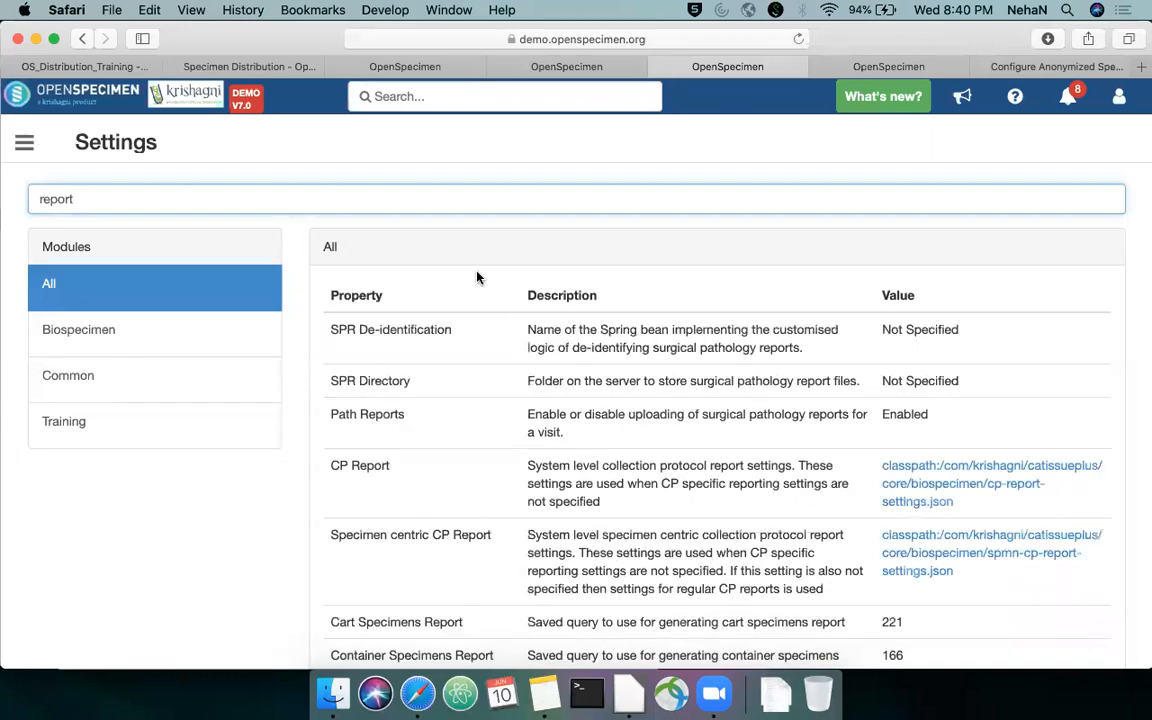
scroll(566, 381, "down", 2)
scroll(570, 383, "down", 5)
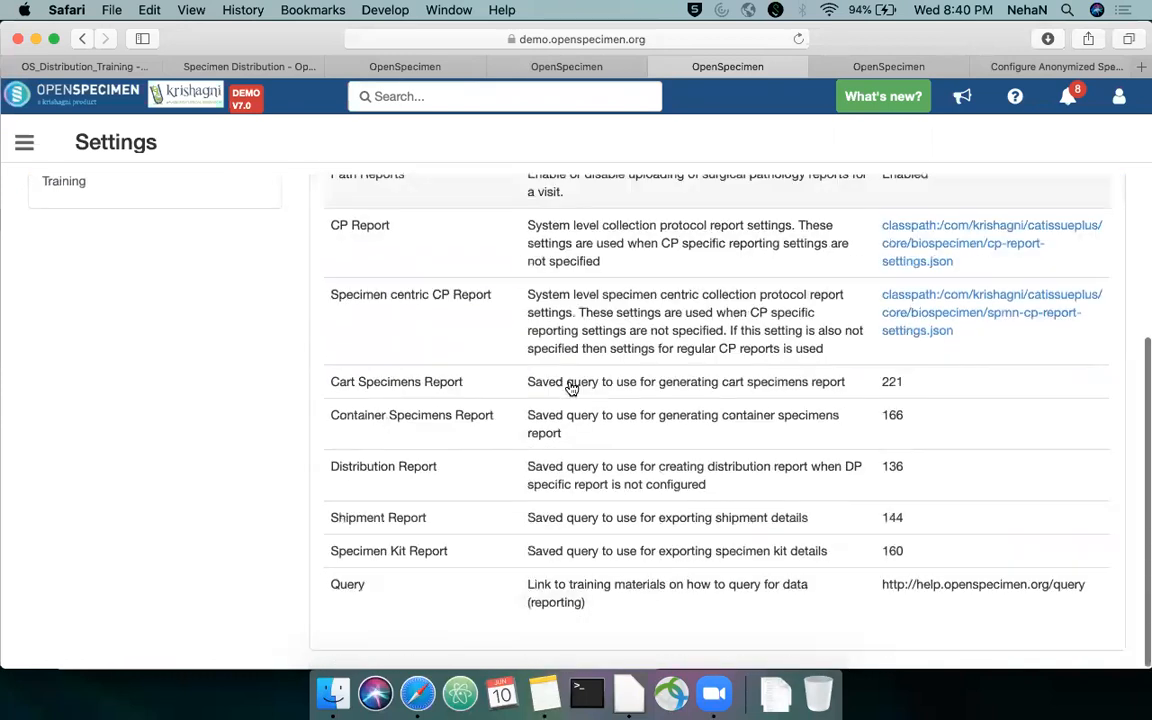
Open the Distribution Report setting and review its existing value and description
left_click(517, 473)
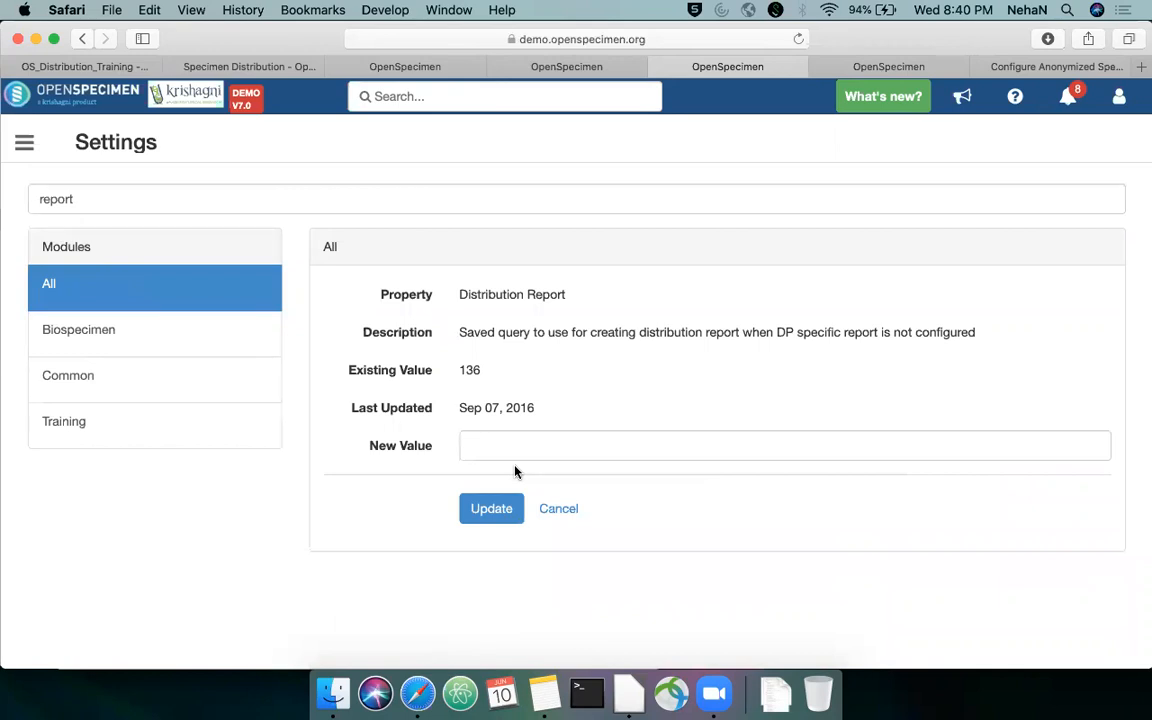
left_click_drag(482, 372, 459, 371)
left_click_drag(458, 332, 969, 337)
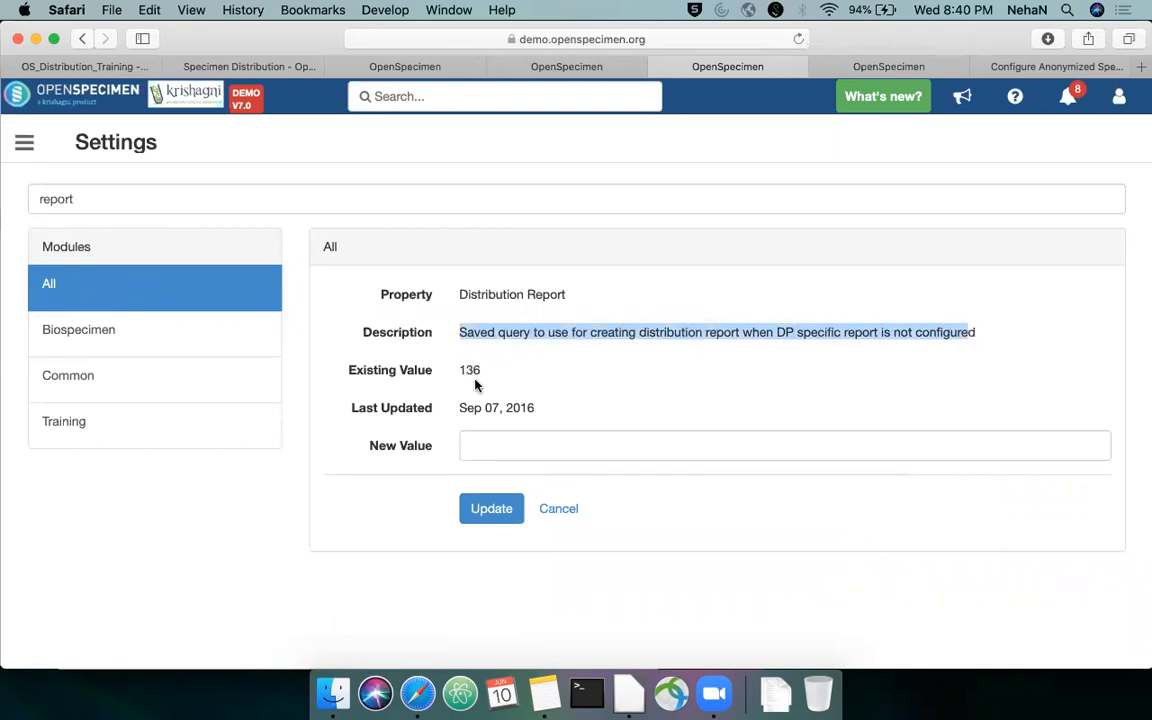
Return to the Create Distribution Protocol form and choose A1 - For Demo Users as the distributing institute
left_click(405, 66)
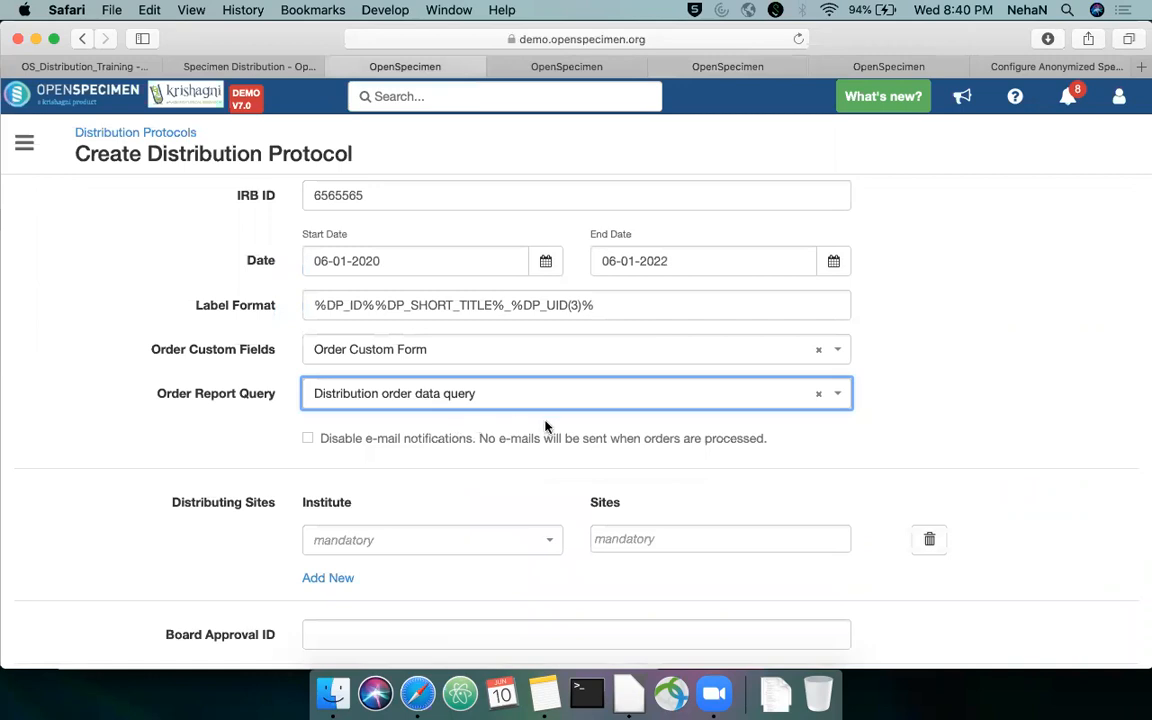
scroll(545, 427, "down", 2)
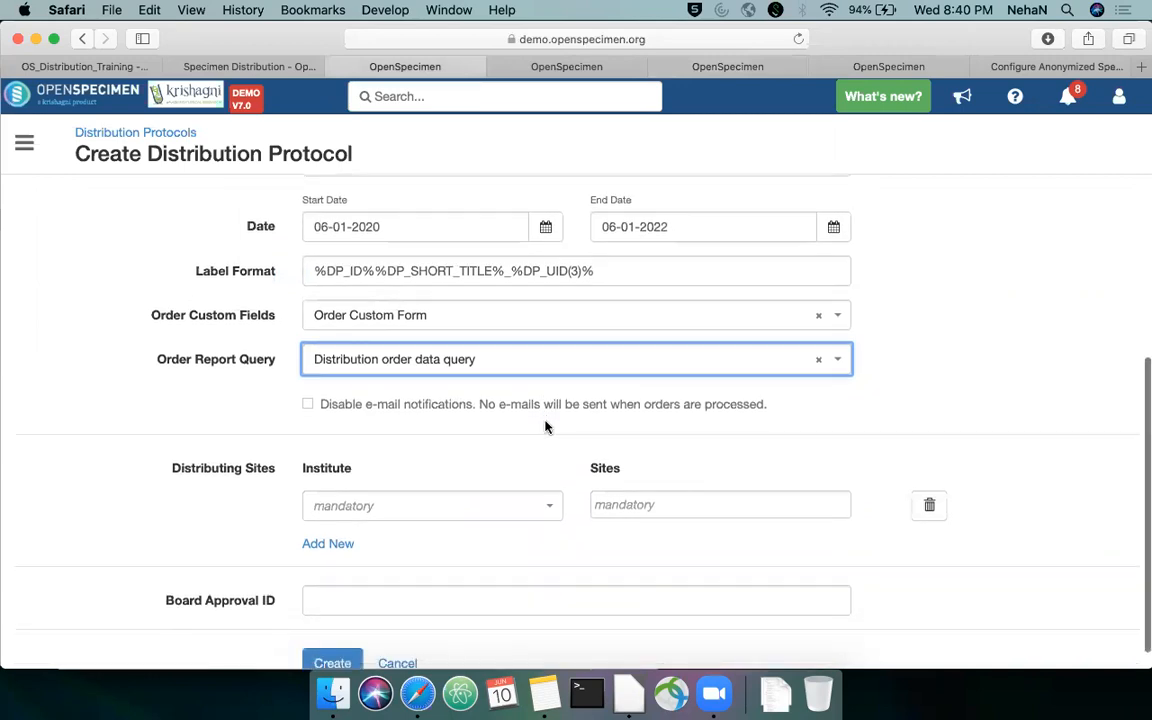
scroll(694, 407, "down", 2)
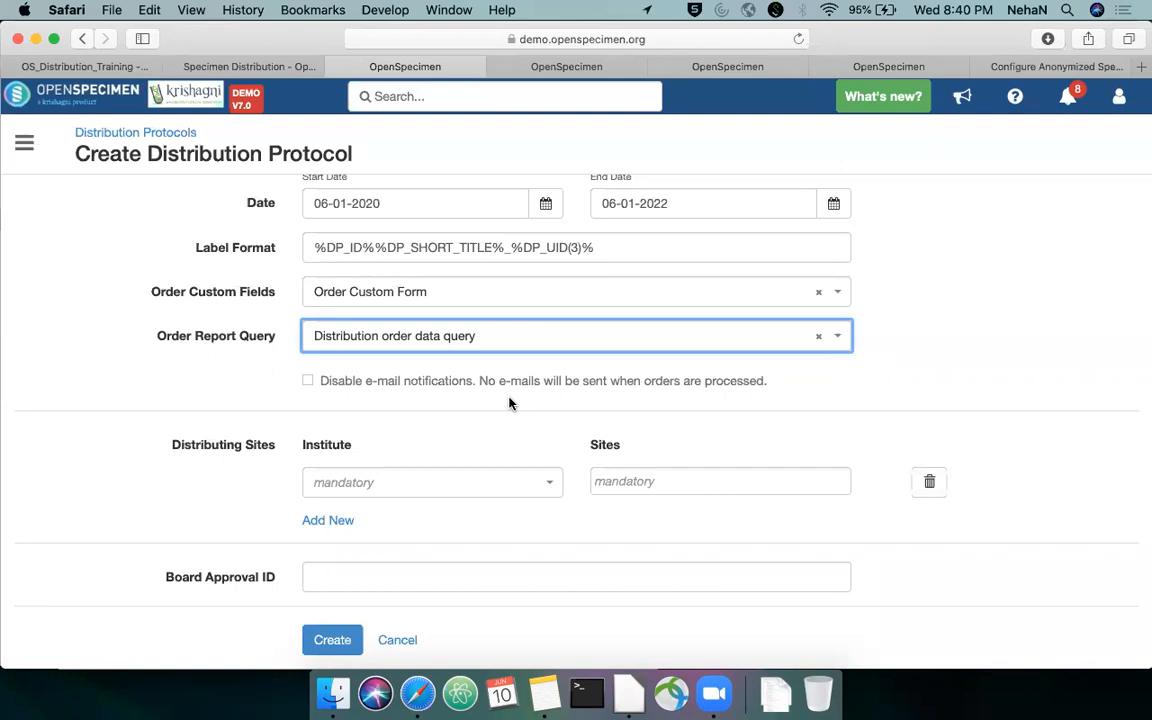
left_click(310, 385)
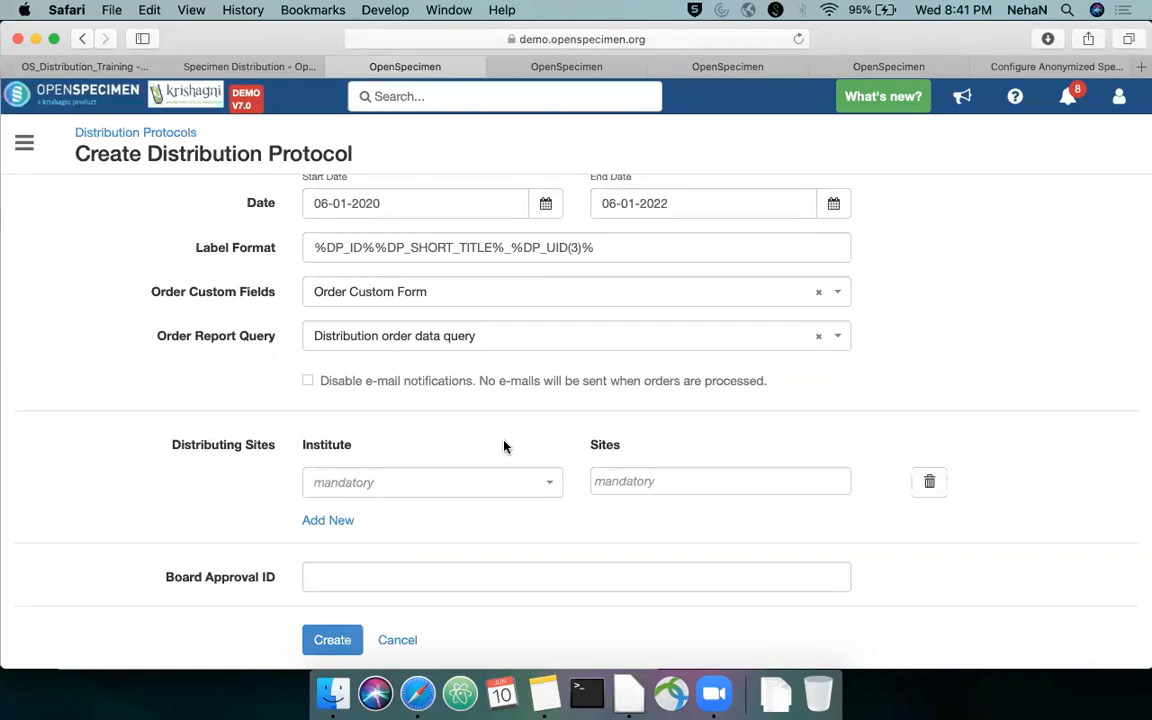
left_click(524, 483)
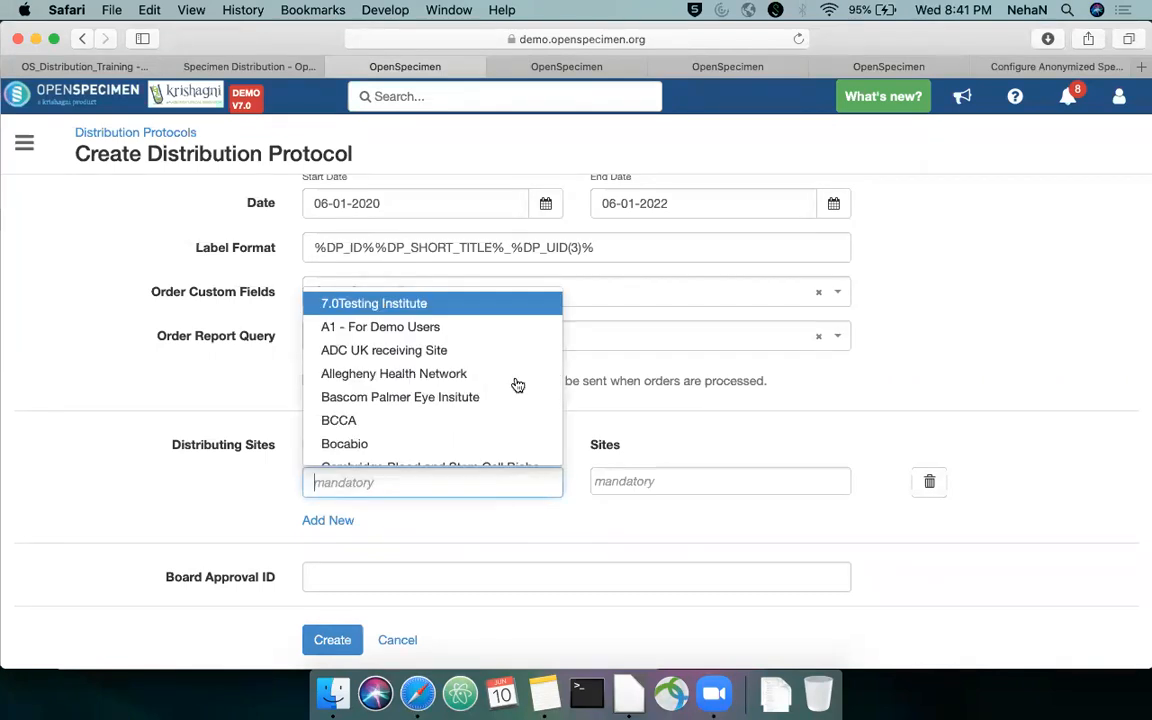
left_click(514, 330)
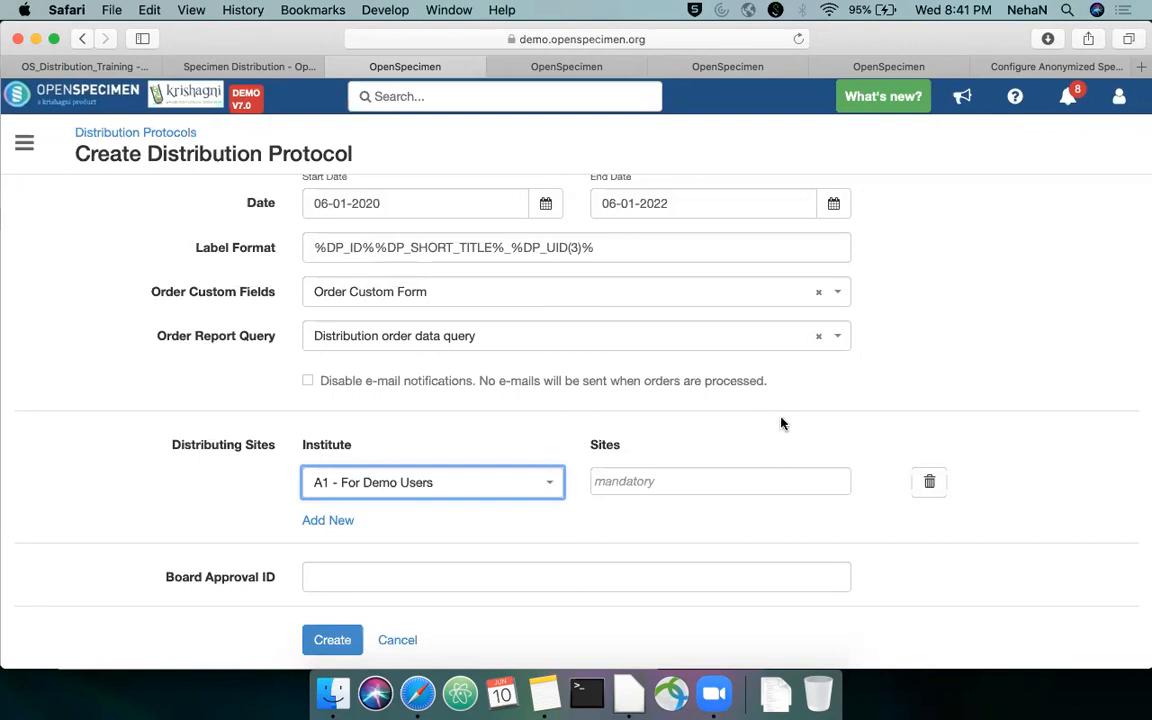
Add 190's institute as a distributing site for A1 - For Demo Users and remove it again
left_click(743, 479)
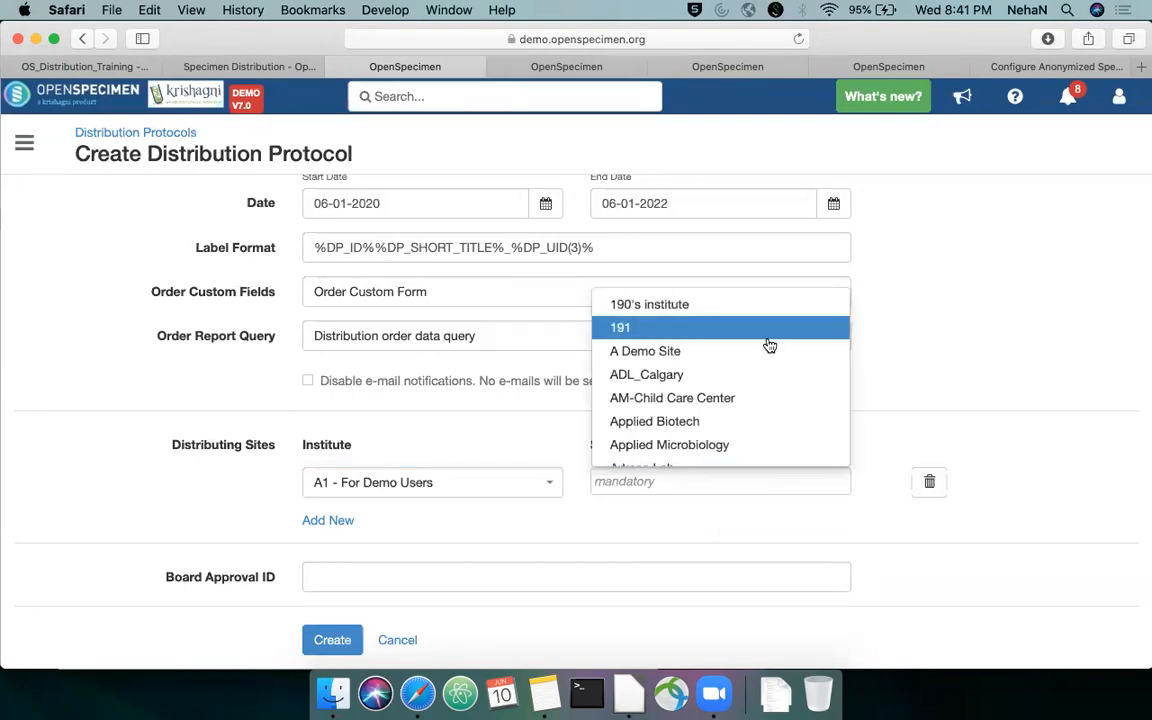
left_click(813, 303)
left_click(677, 481)
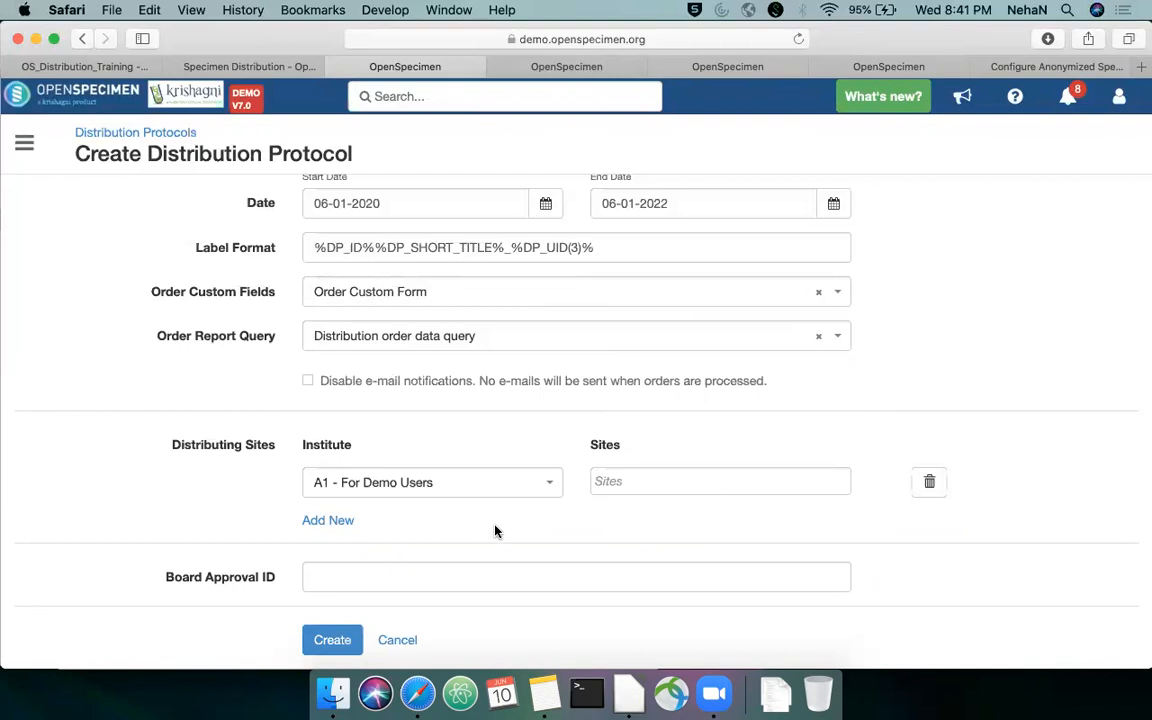
Add a second distributing sites row and assign Arkana Lab as the site of A1 - For Demo Users
left_click(330, 521)
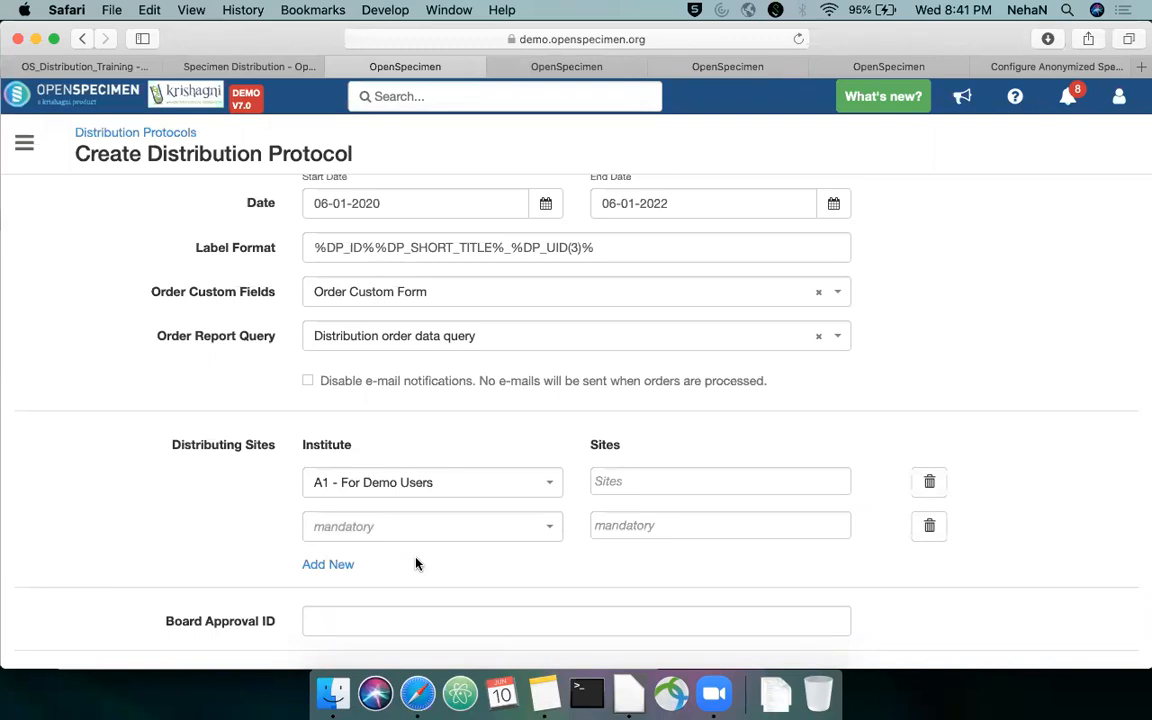
left_click(666, 477)
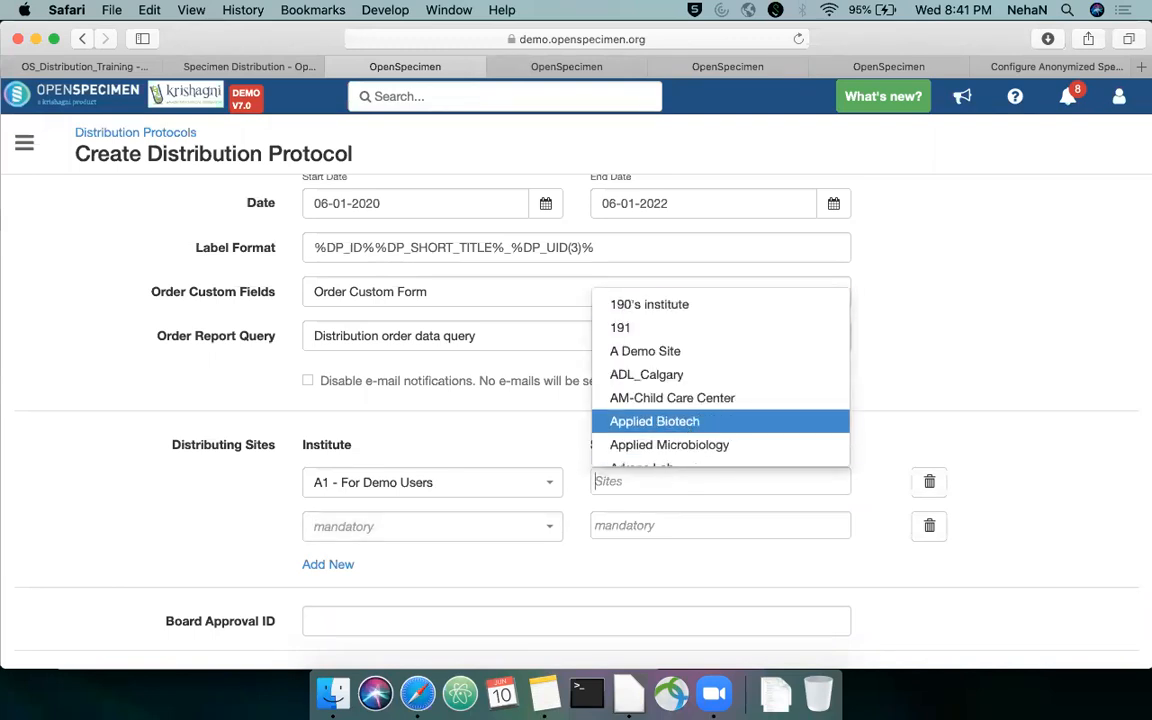
type("arka")
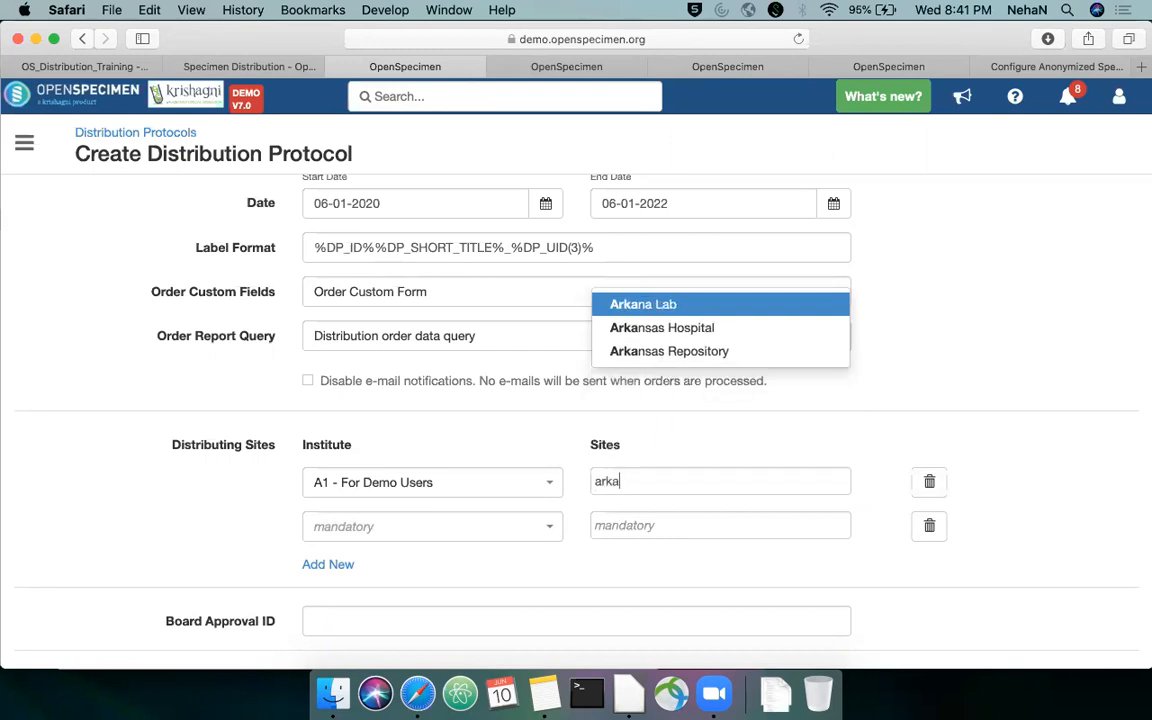
left_click(755, 306)
Try to choose A1 - For Demo Users as the institute of the second distributing row as well
left_click(476, 537)
type("a")
key("Return")
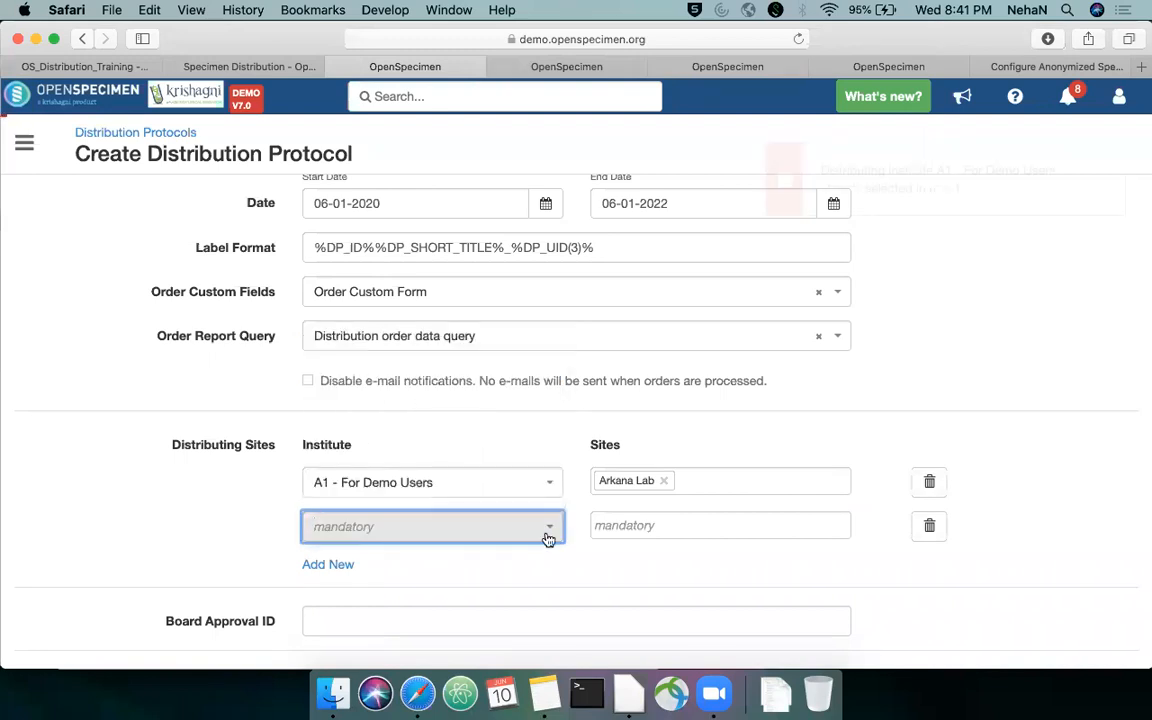
left_click(547, 532)
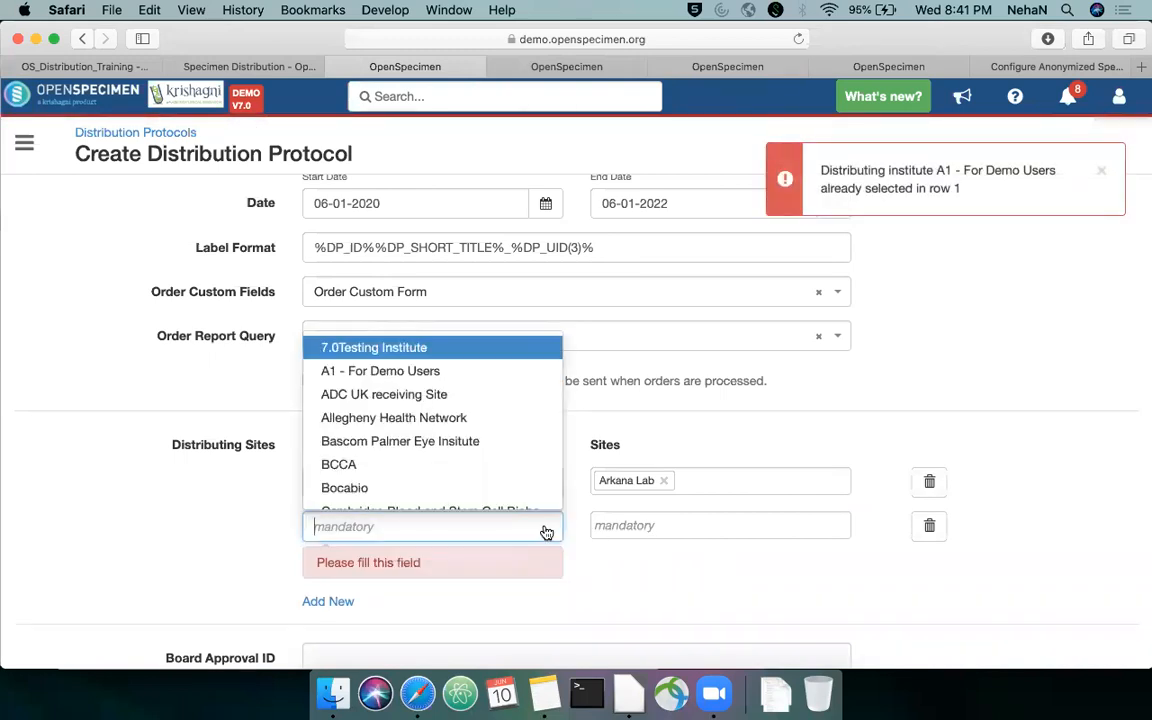
left_click(508, 377)
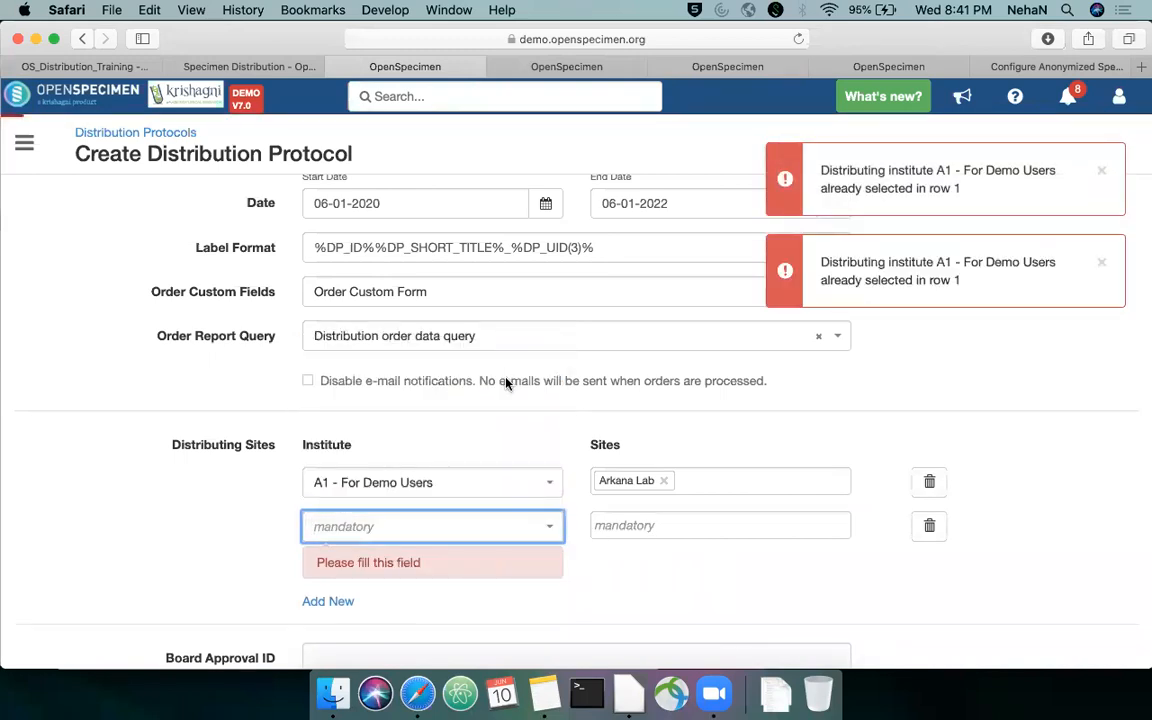
Set the second distributing row to Allegheny Health Network with Autoimmunity Institute as its site
left_click(545, 527)
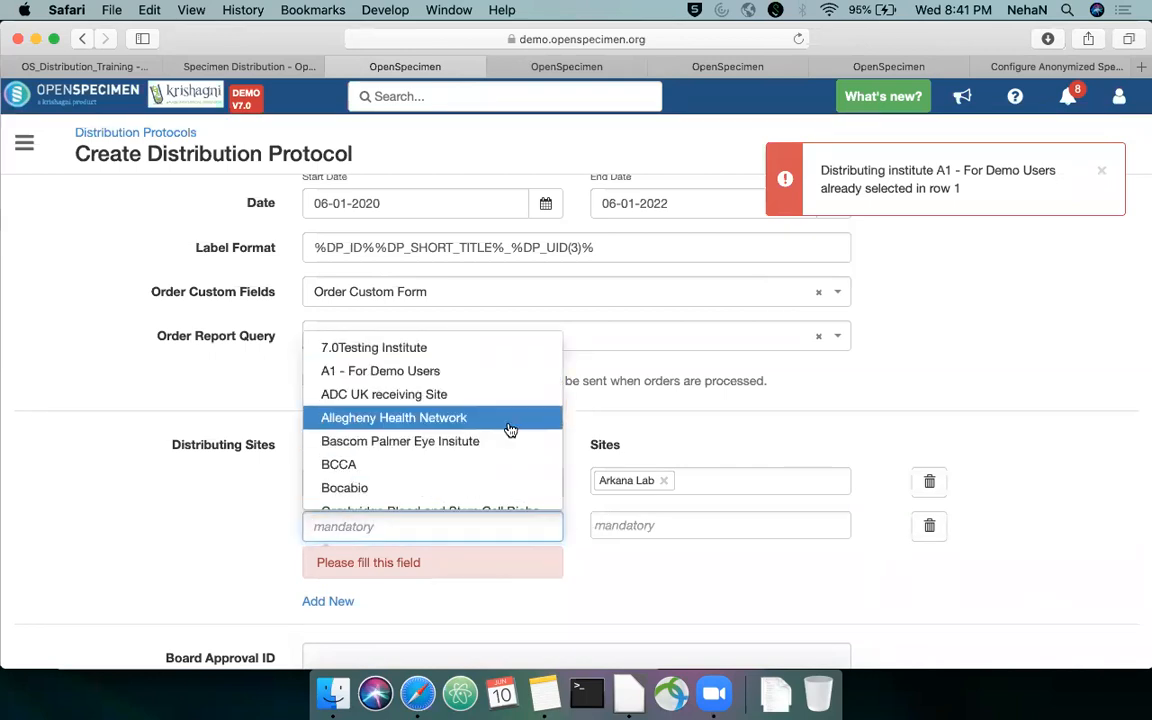
left_click(509, 420)
left_click(659, 525)
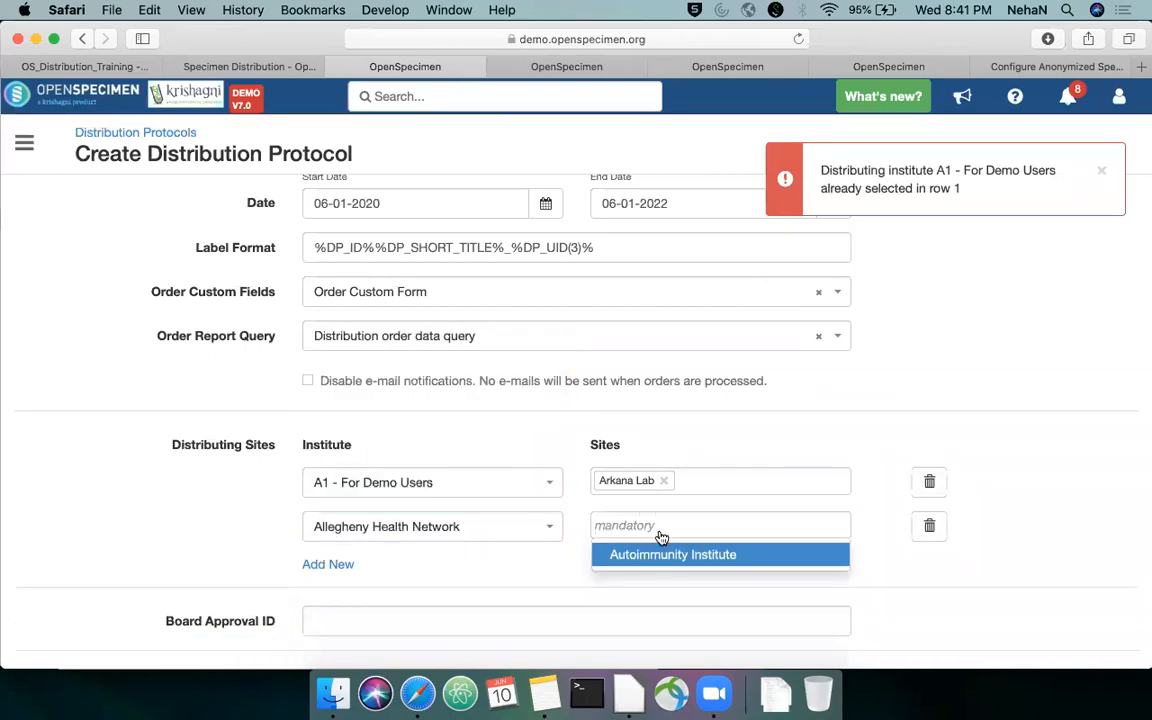
left_click(679, 555)
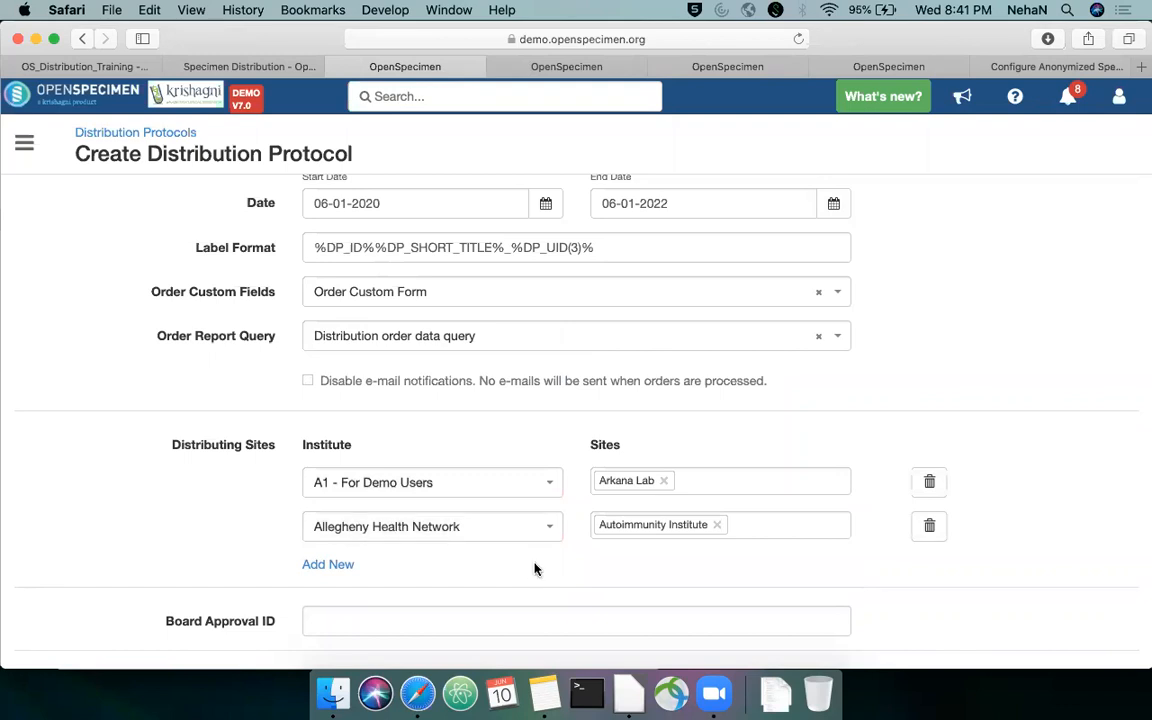
Delete the Allegheny Health Network row and remove Arkana Lab from the A1 - For Demo Users sites
left_click(931, 527)
left_click(663, 484)
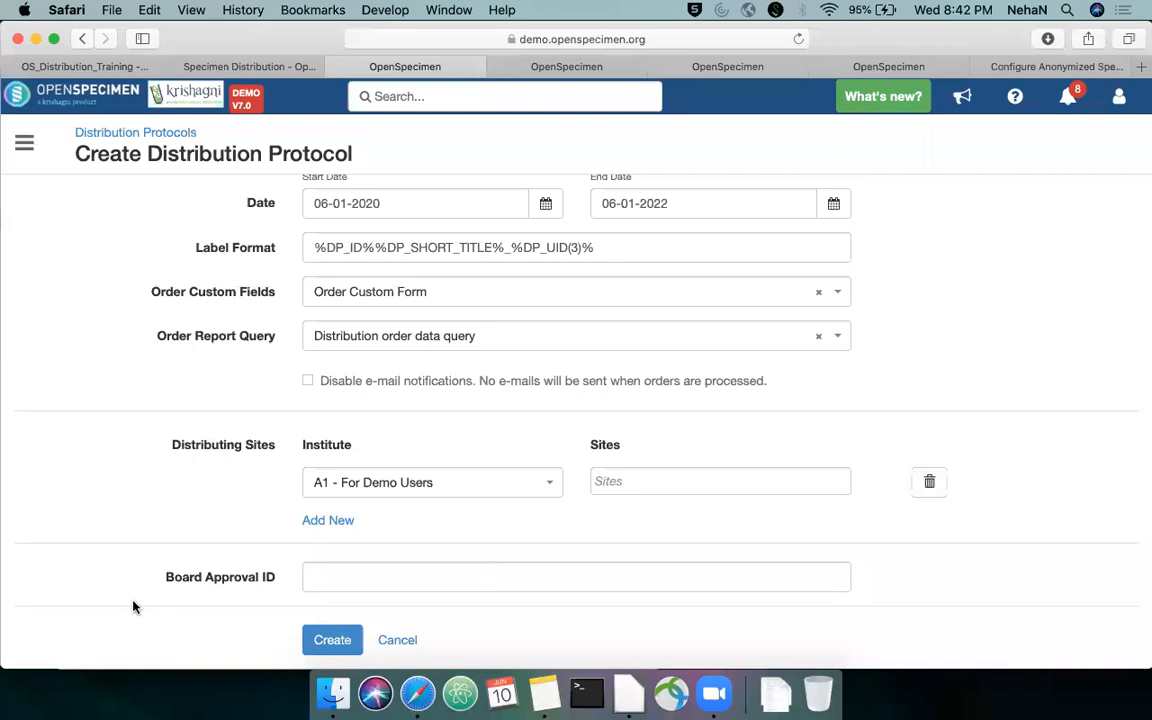
Switch to the browser tab with the OpenSpecimen settings and open the list of forms there
triple_click(265, 577)
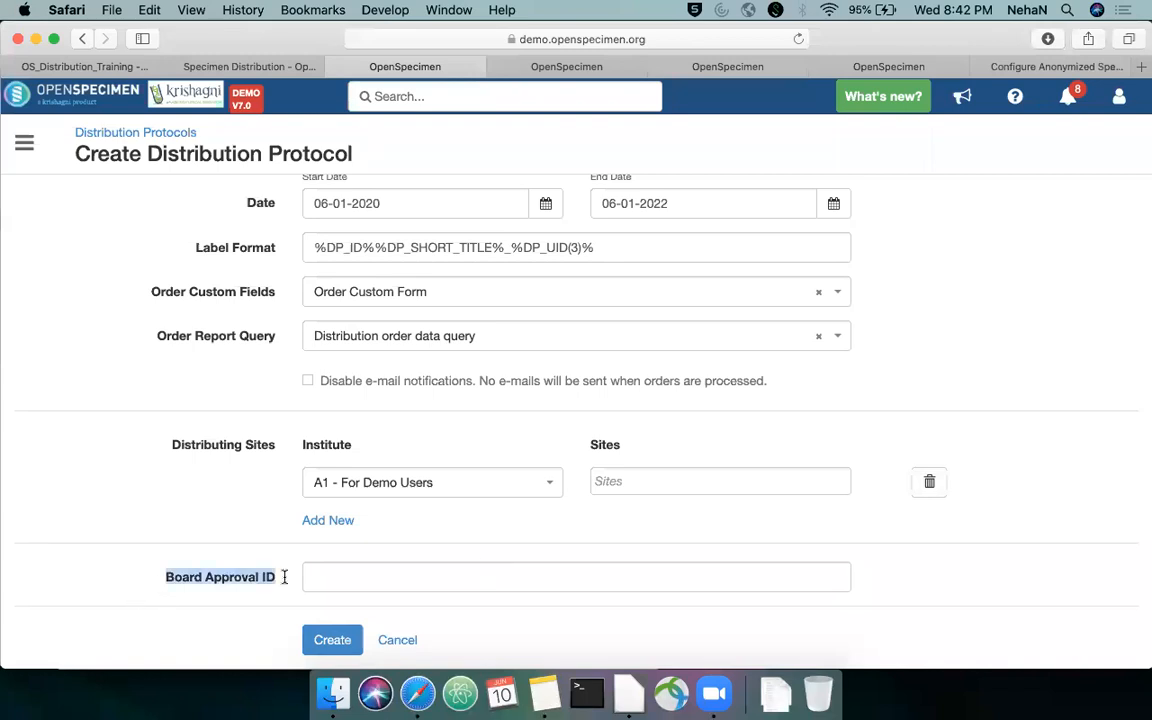
left_click(681, 64)
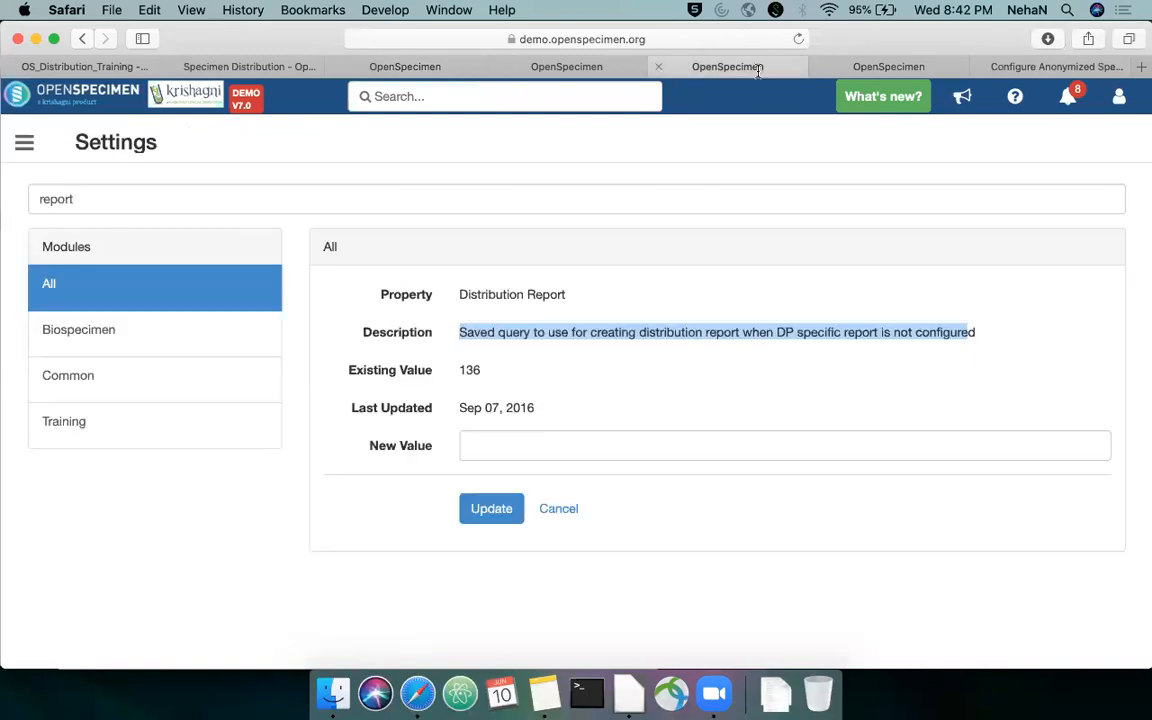
left_click(25, 145)
left_click(55, 185)
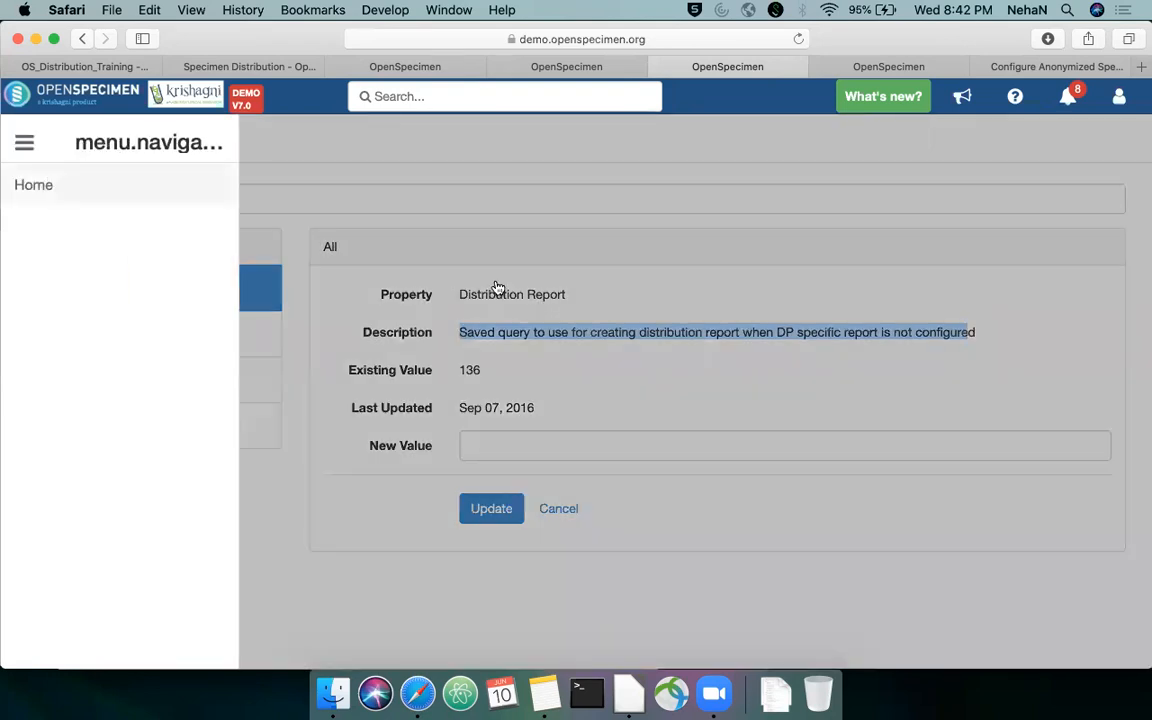
scroll(663, 297, "down", 4)
left_click(748, 283)
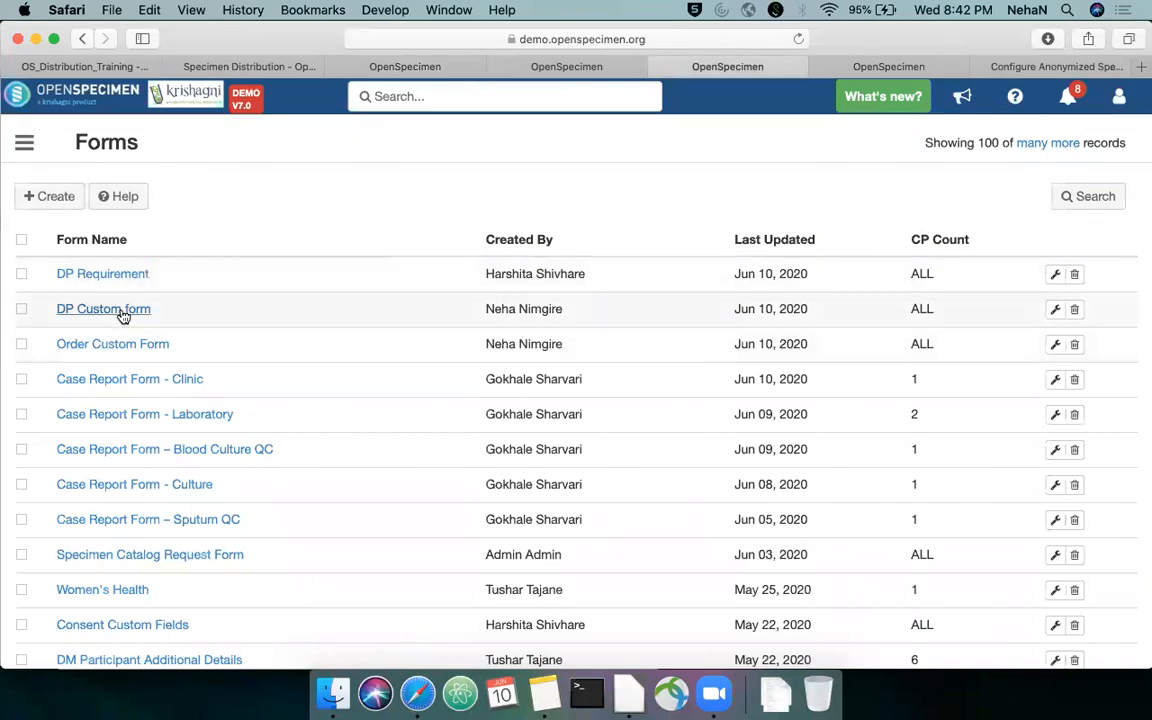
Open DP Custom form and examine the properties of its Board Approval ID control
left_click(120, 312)
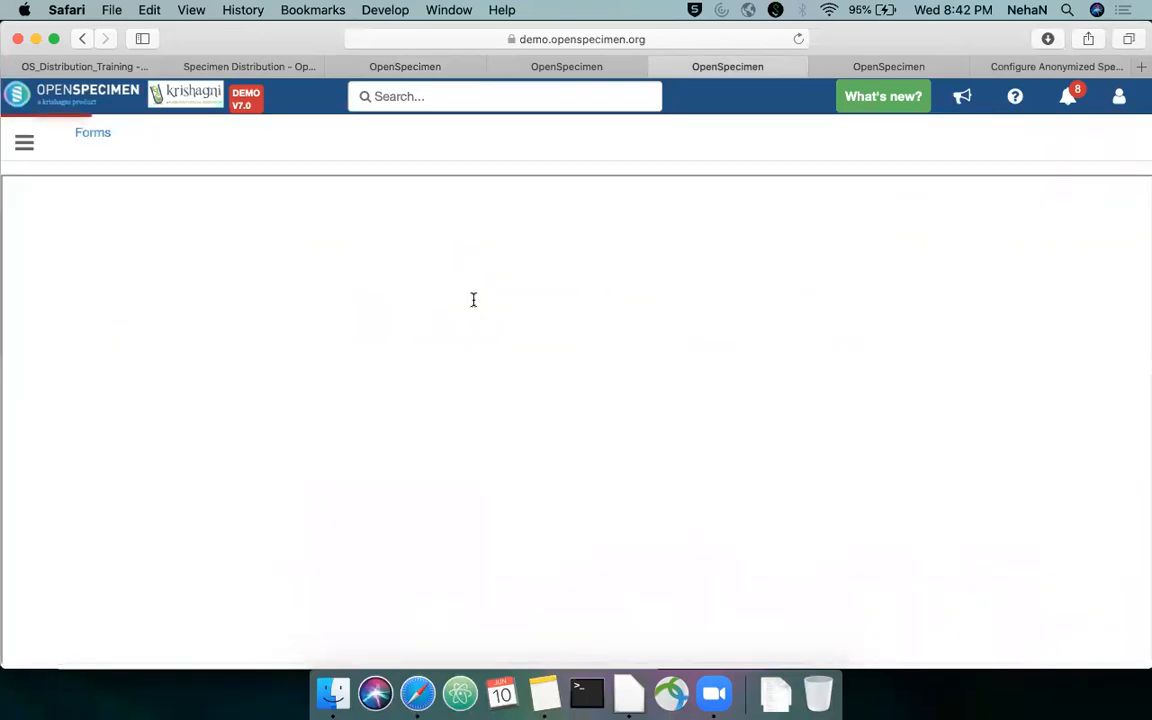
left_click(166, 211)
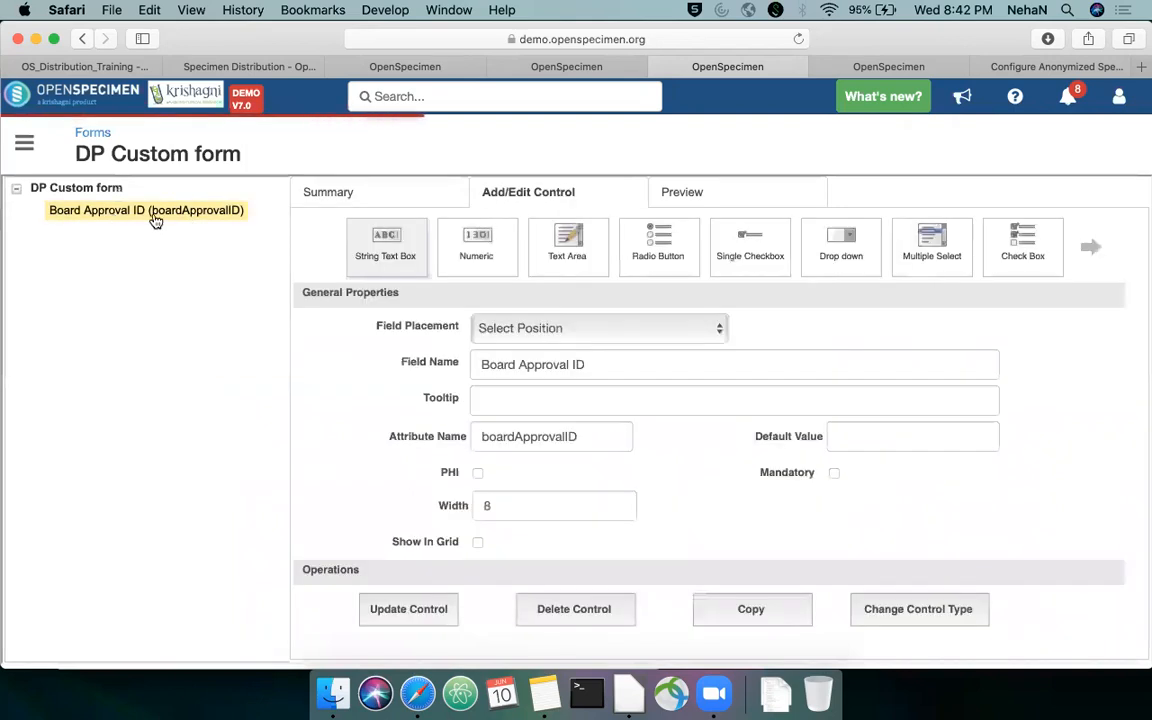
scroll(574, 397, "down", 1)
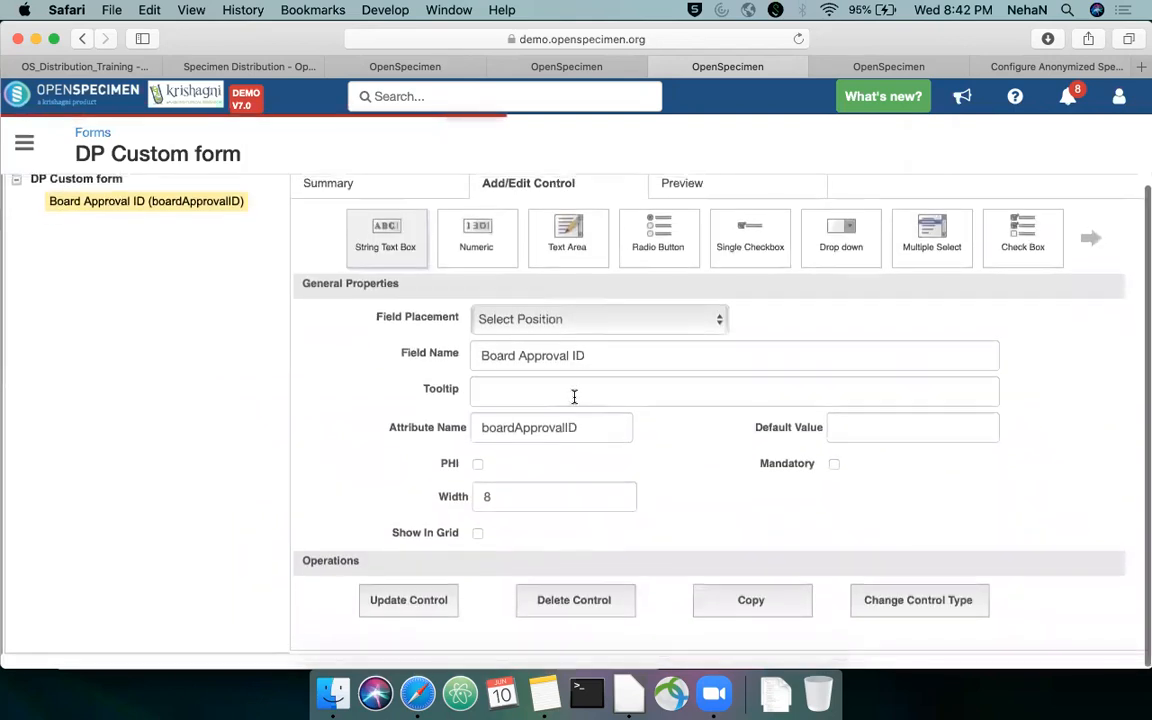
left_click_drag(589, 355, 479, 359)
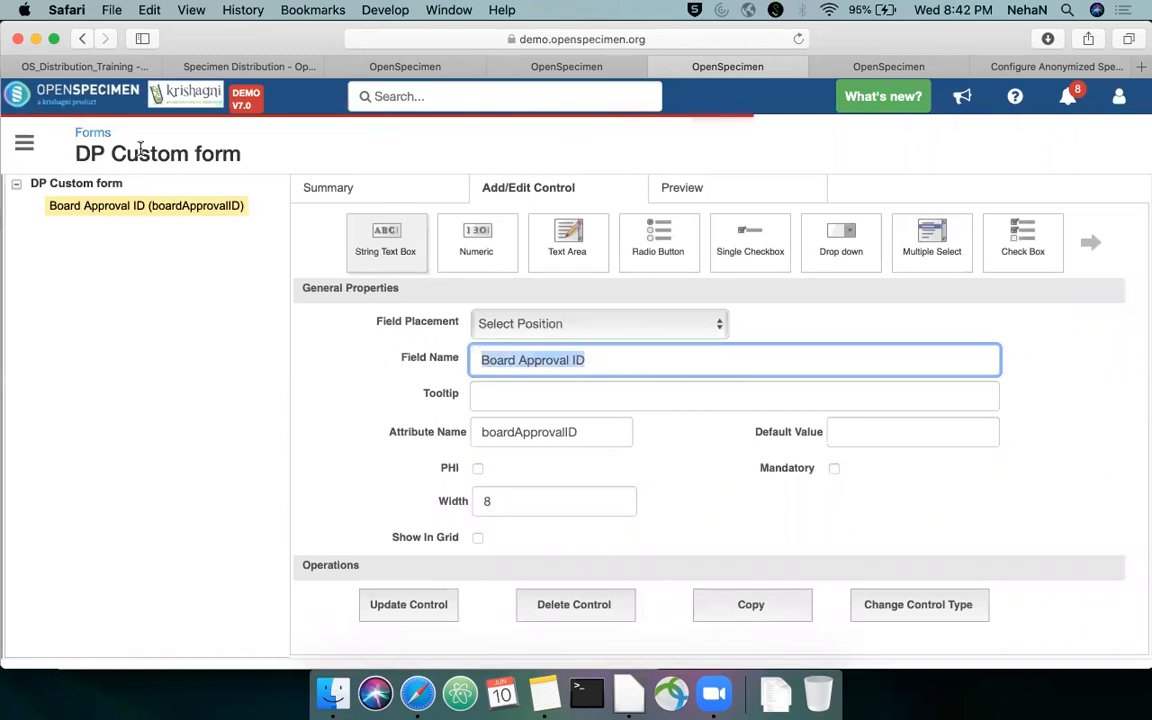
Go back to the forms list and review DP Custom form's attachments and the levels available for attaching it
left_click(92, 130)
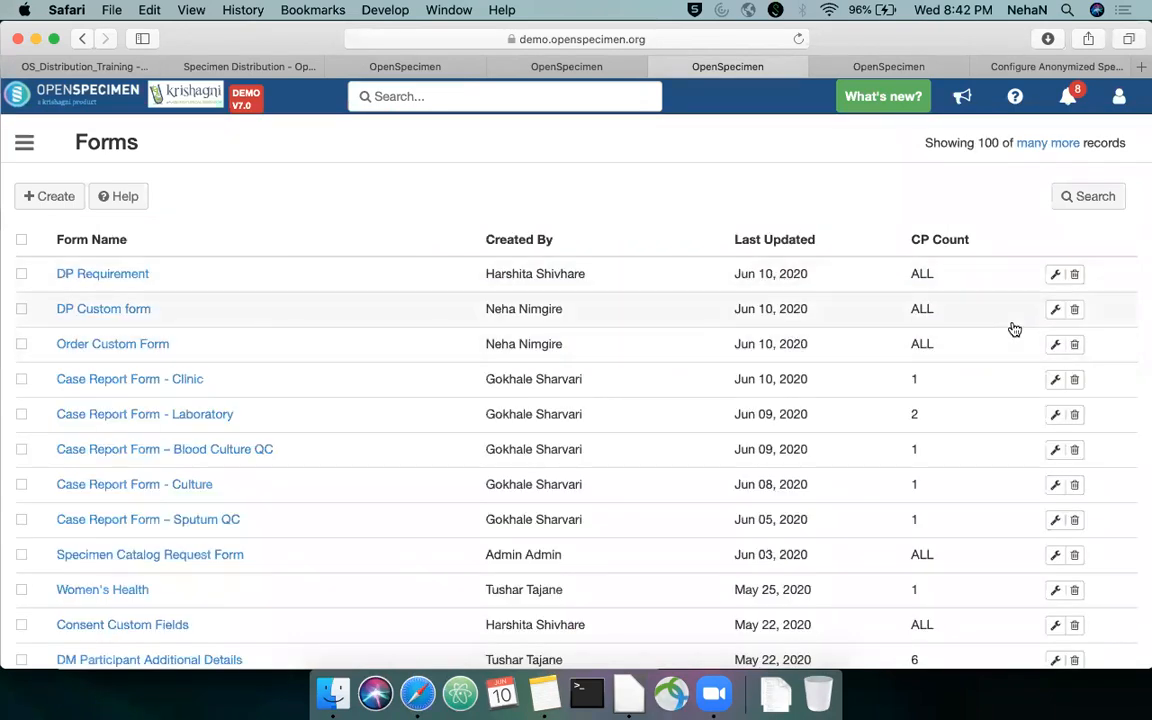
left_click(1055, 310)
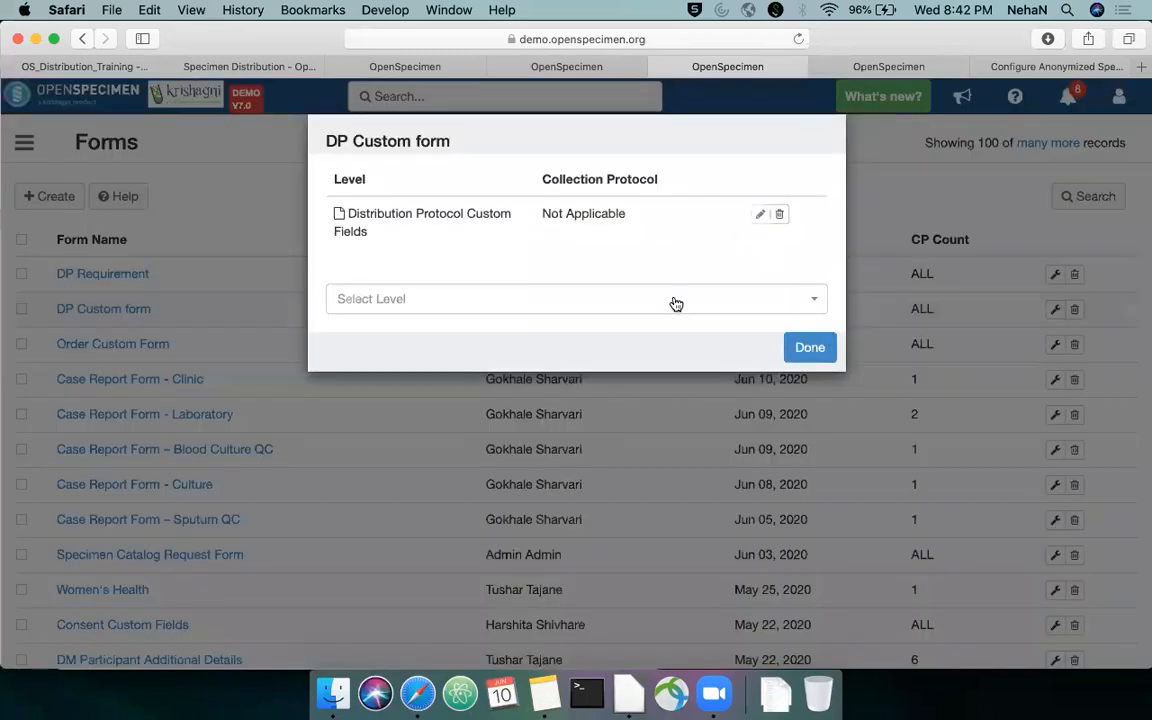
left_click(556, 296)
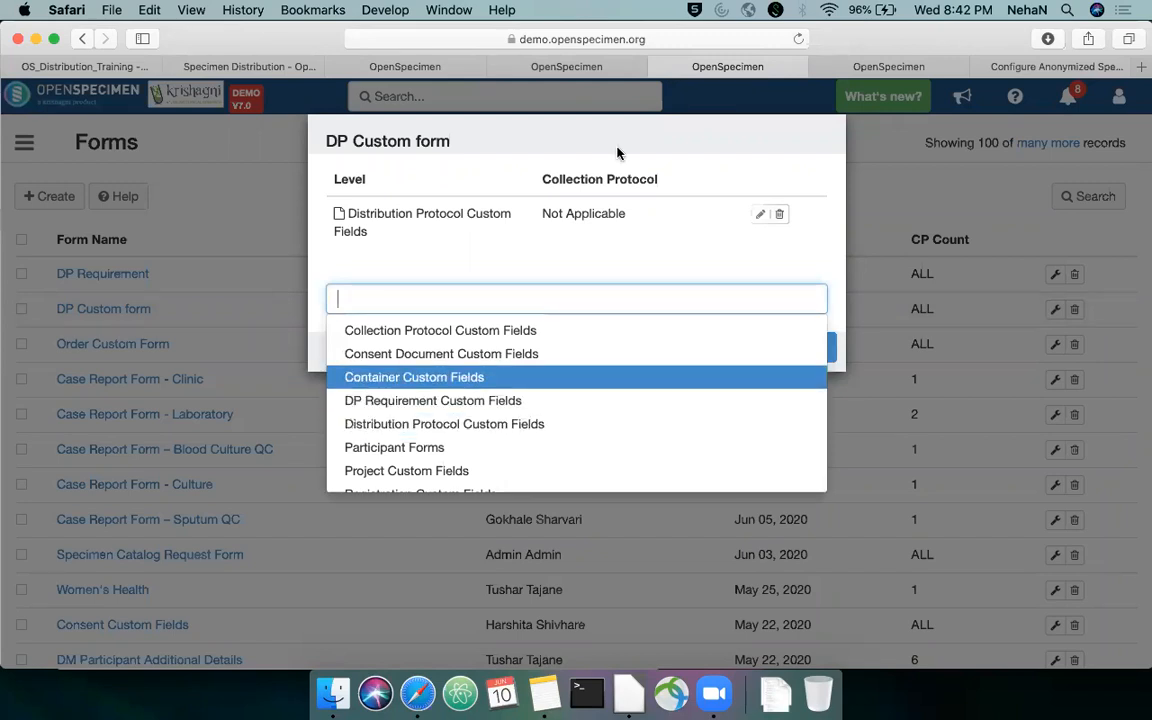
Return to the protocol form, enter BI374638 as the Board Approval ID and review the completed fields
left_click(388, 70)
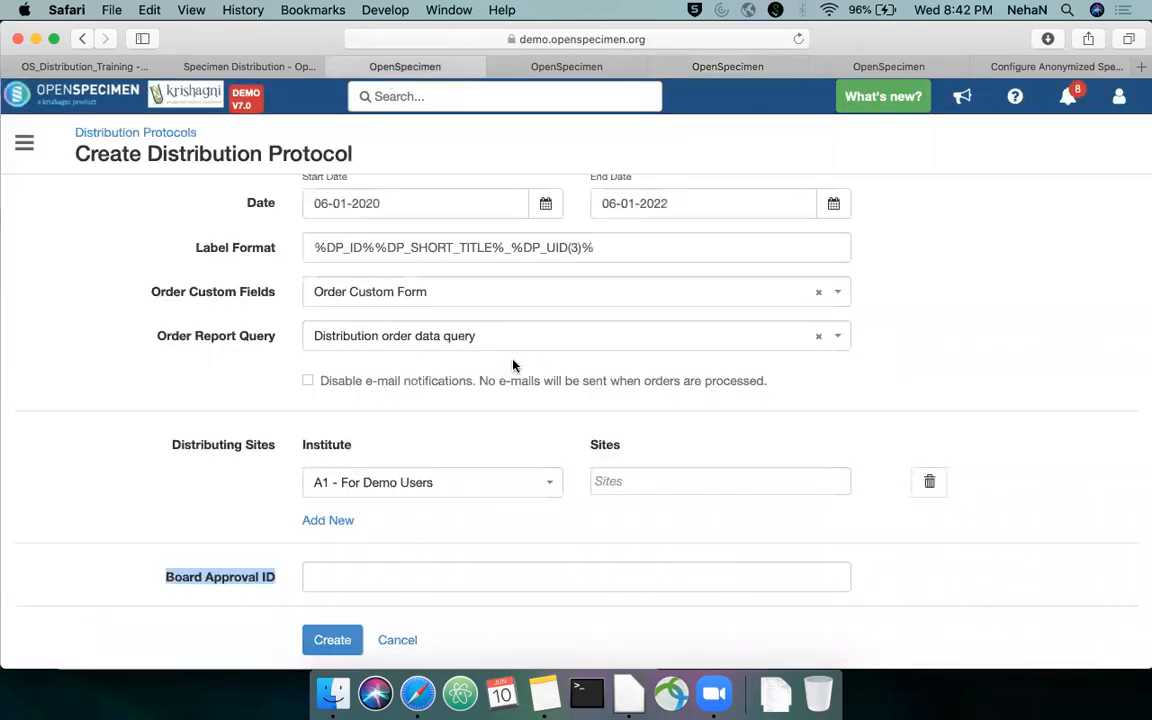
left_click(335, 578)
type("3746")
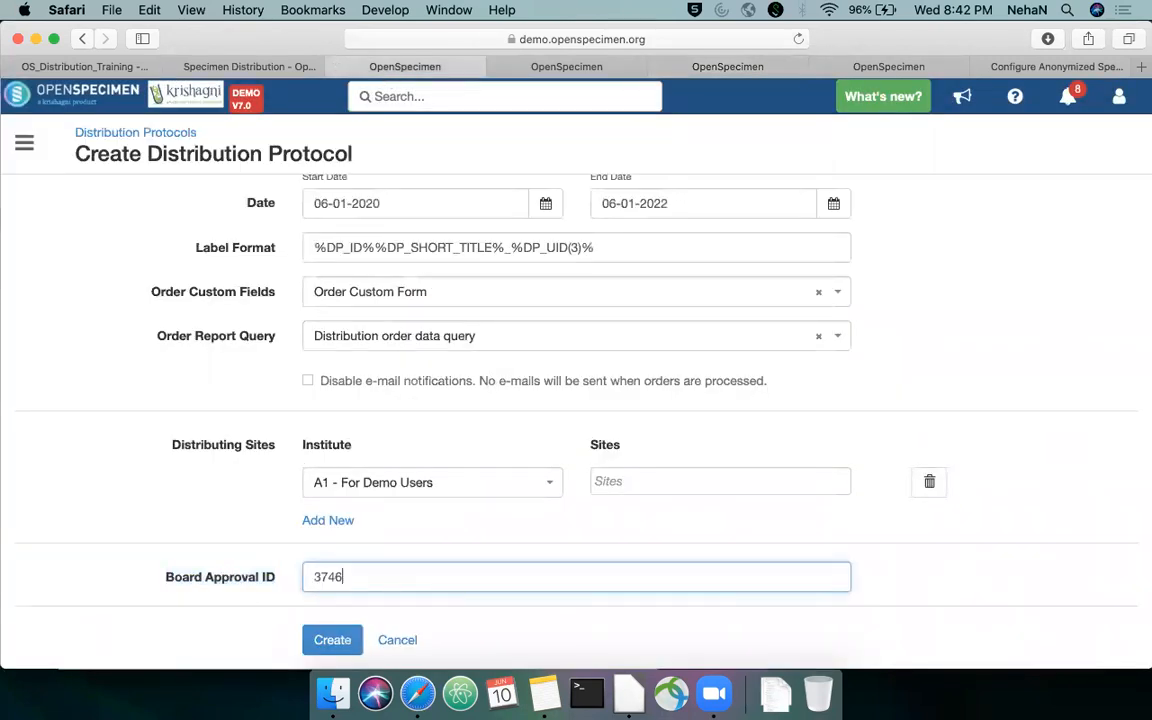
type("38BI")
scroll(709, 459, "up", 8)
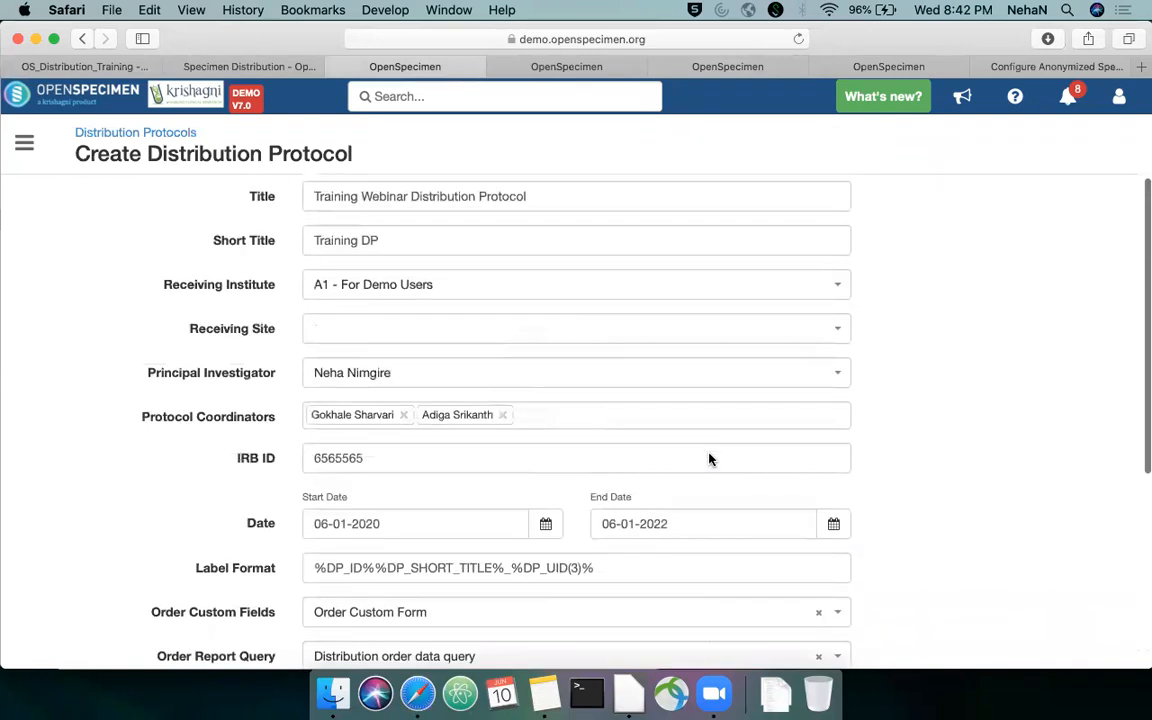
scroll(712, 420, "down", 8)
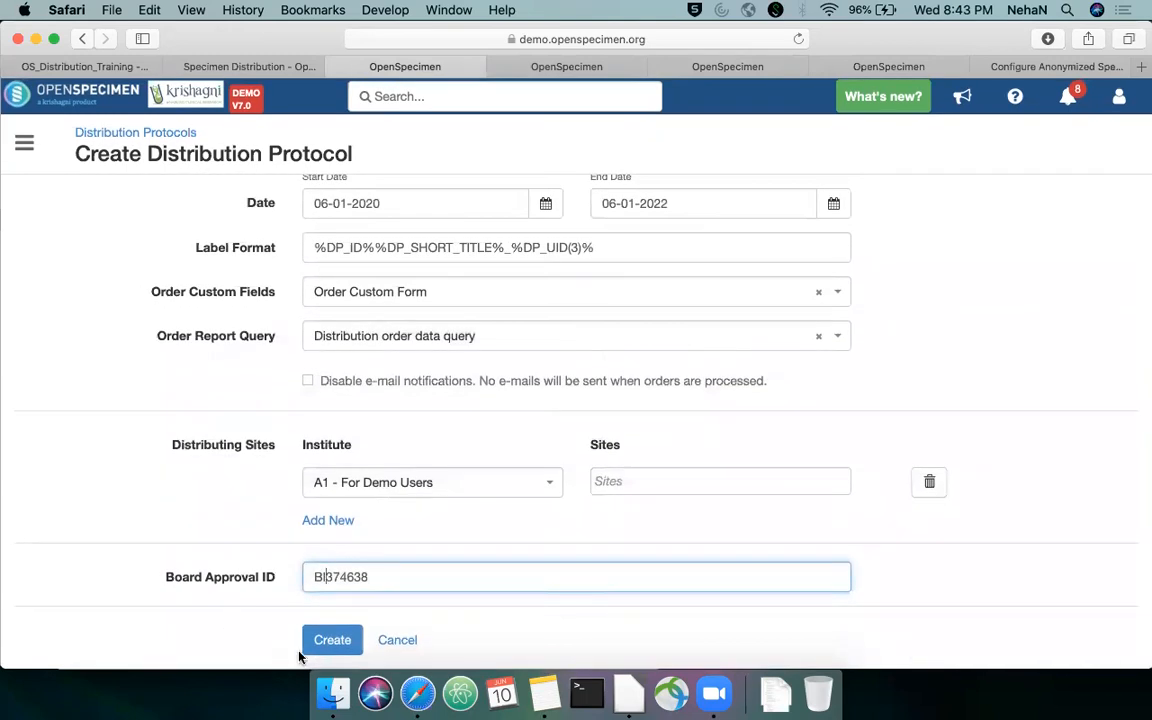
Change the short title to Training Webinar DP and create the distribution protocol
left_click(321, 649)
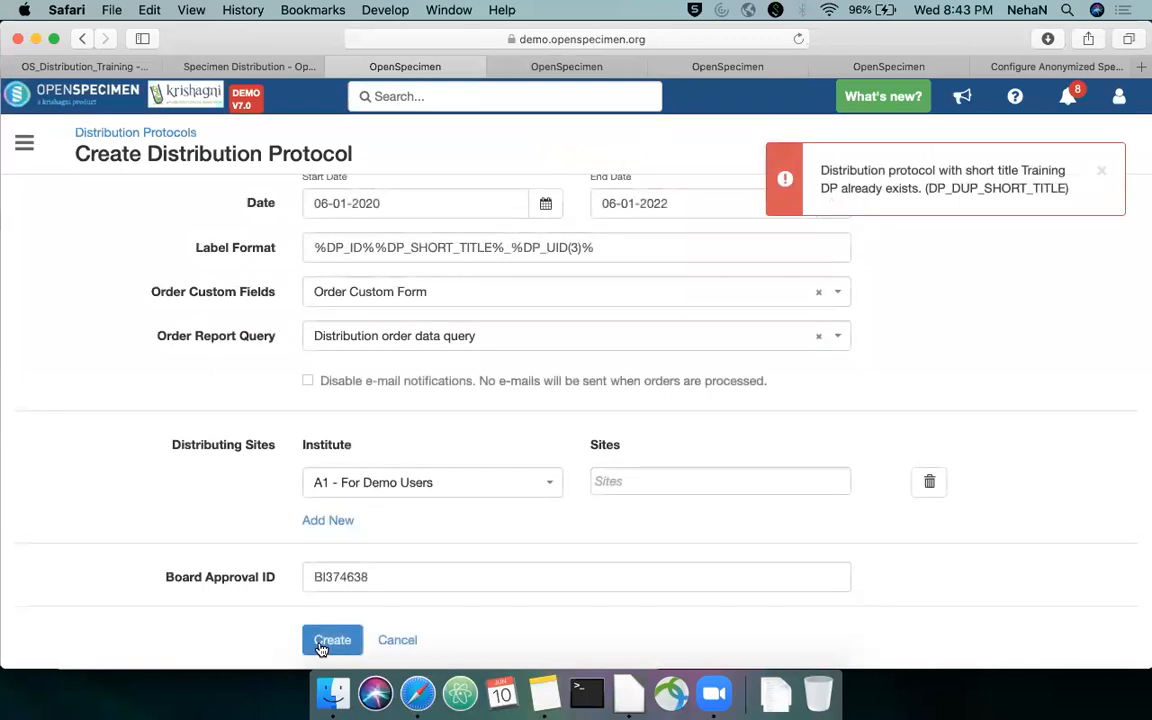
scroll(382, 500, "up", 8)
left_click(397, 237)
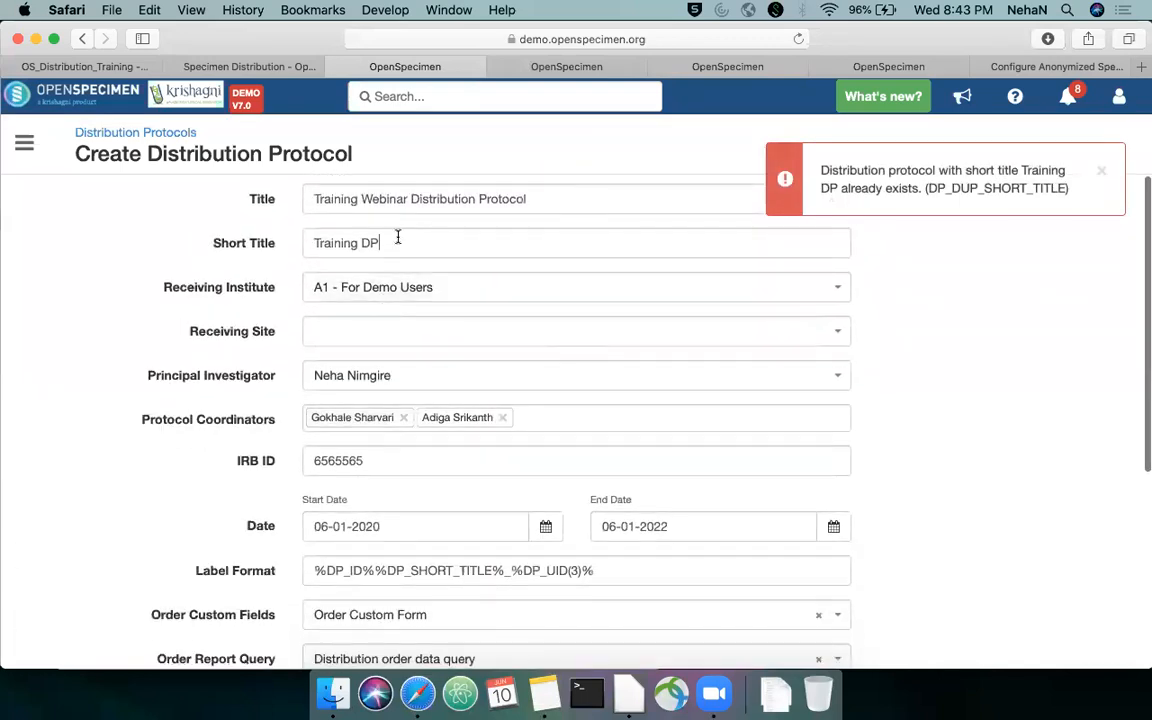
key("BackSpace")
key("BackSpace")
type("Webinar DP")
scroll(316, 420, "down", 9)
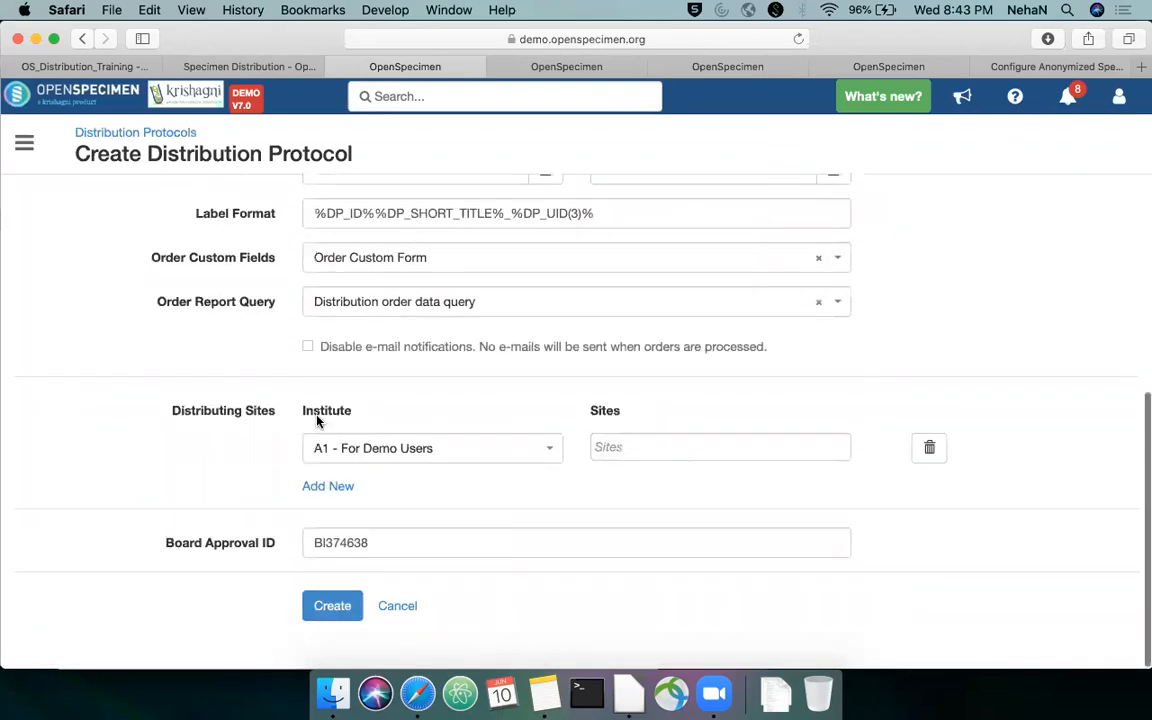
left_click(333, 642)
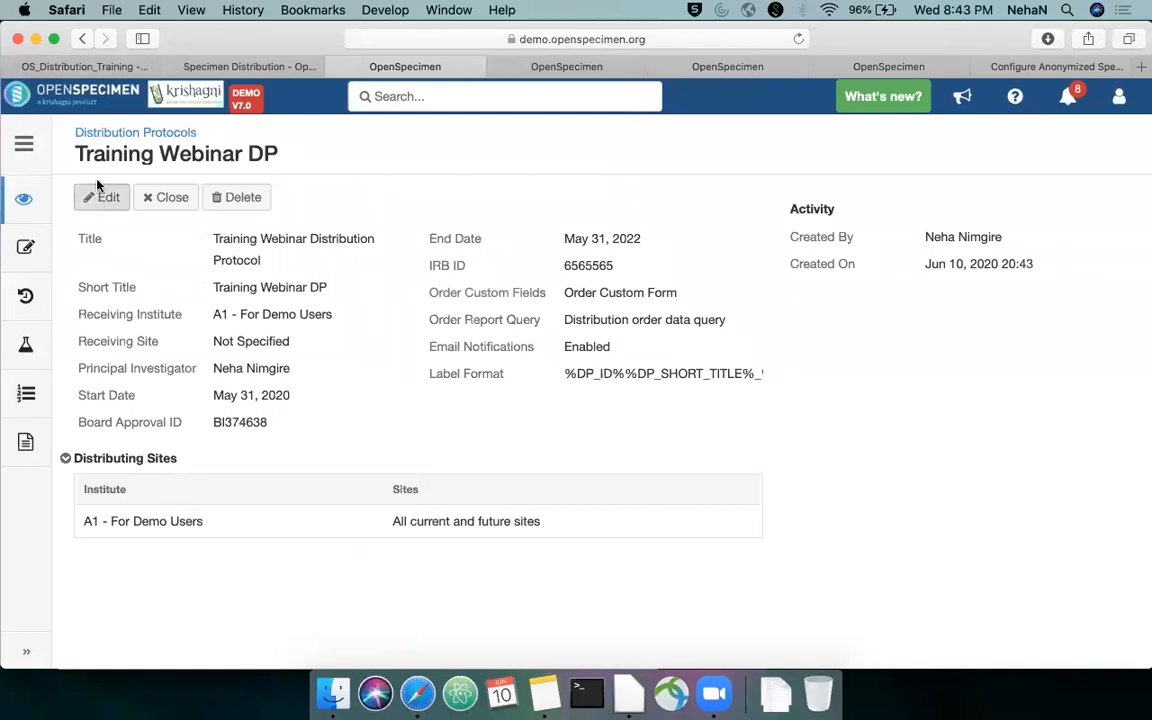
Switch to the training slides, advance to the Link CP to DP/s slide, and return to the new distribution protocol
left_click(98, 72)
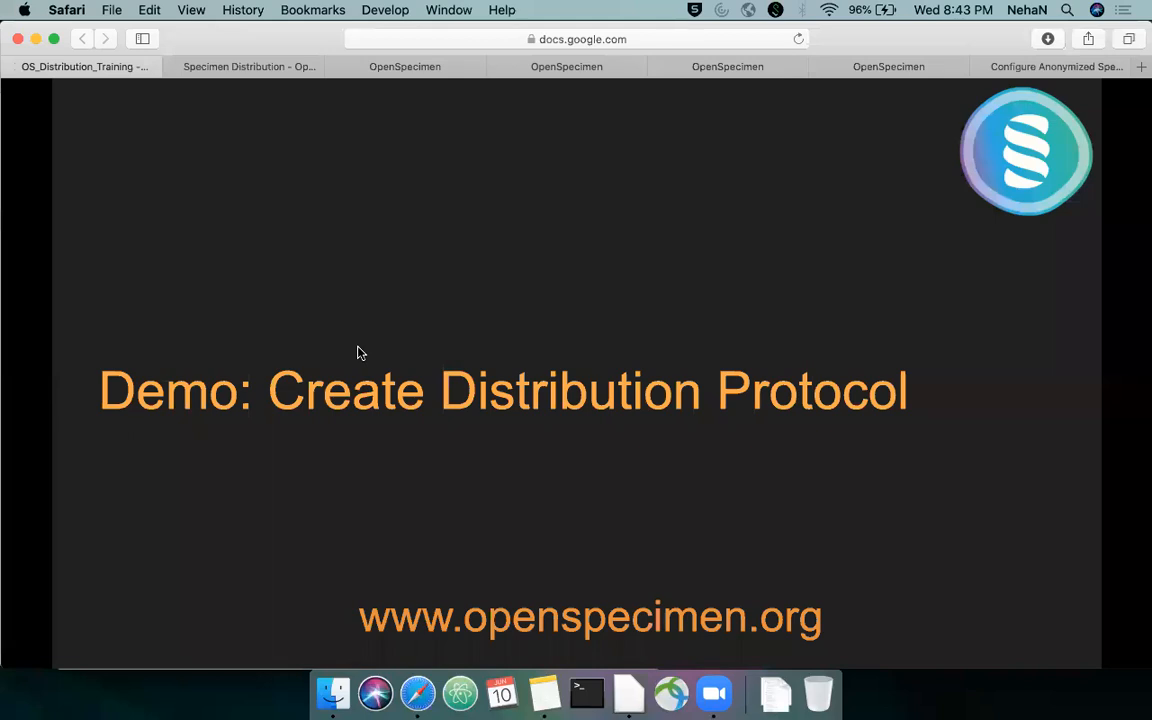
key("Right")
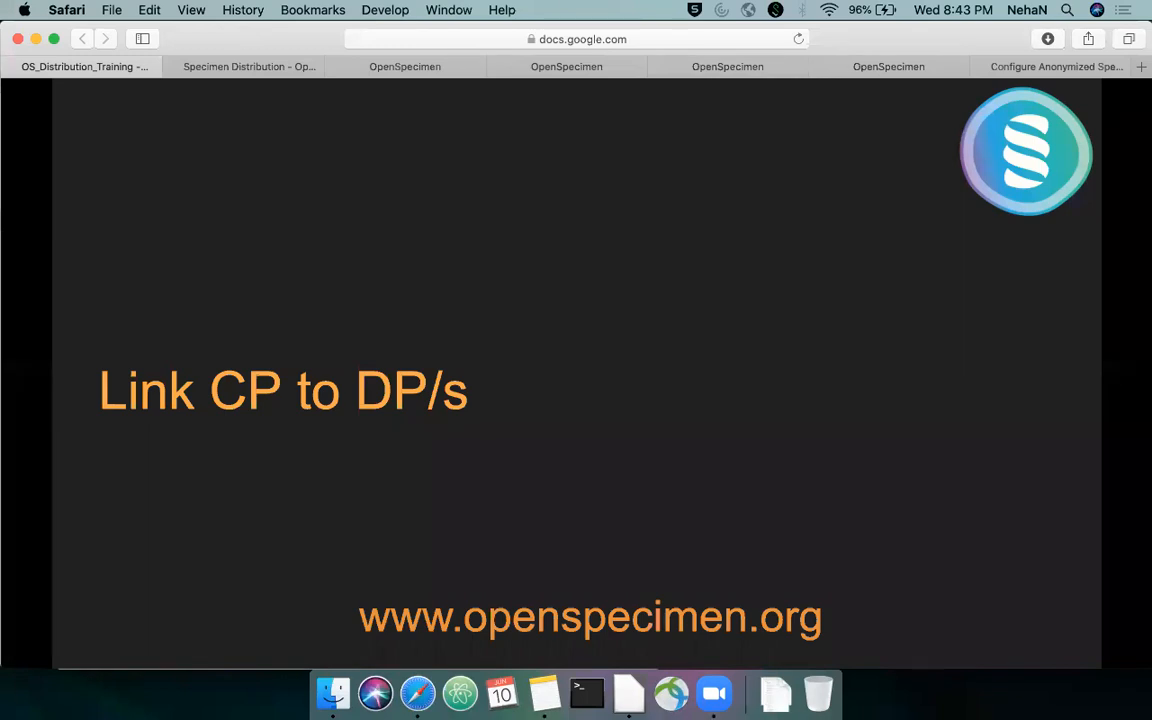
left_click(358, 68)
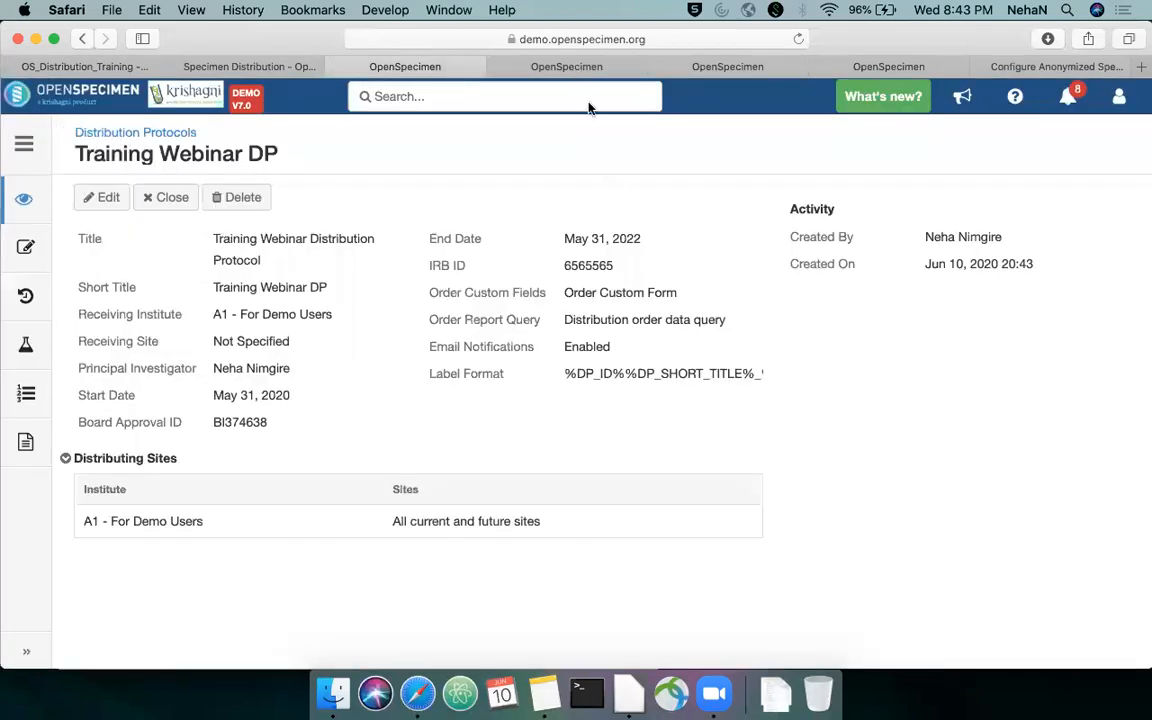
In the next OpenSpecimen browser tab, go to the collection protocols list and open the overview of Distribution Demo CP
left_click(575, 66)
left_click(24, 143)
left_click(67, 189)
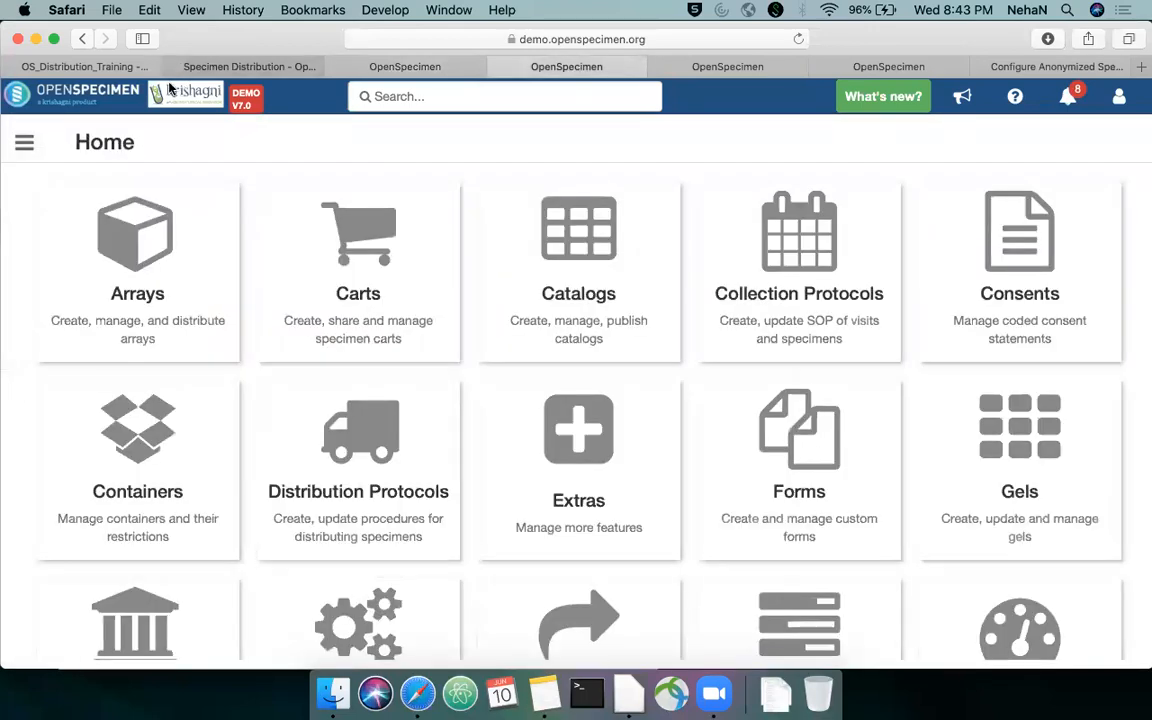
left_click(764, 231)
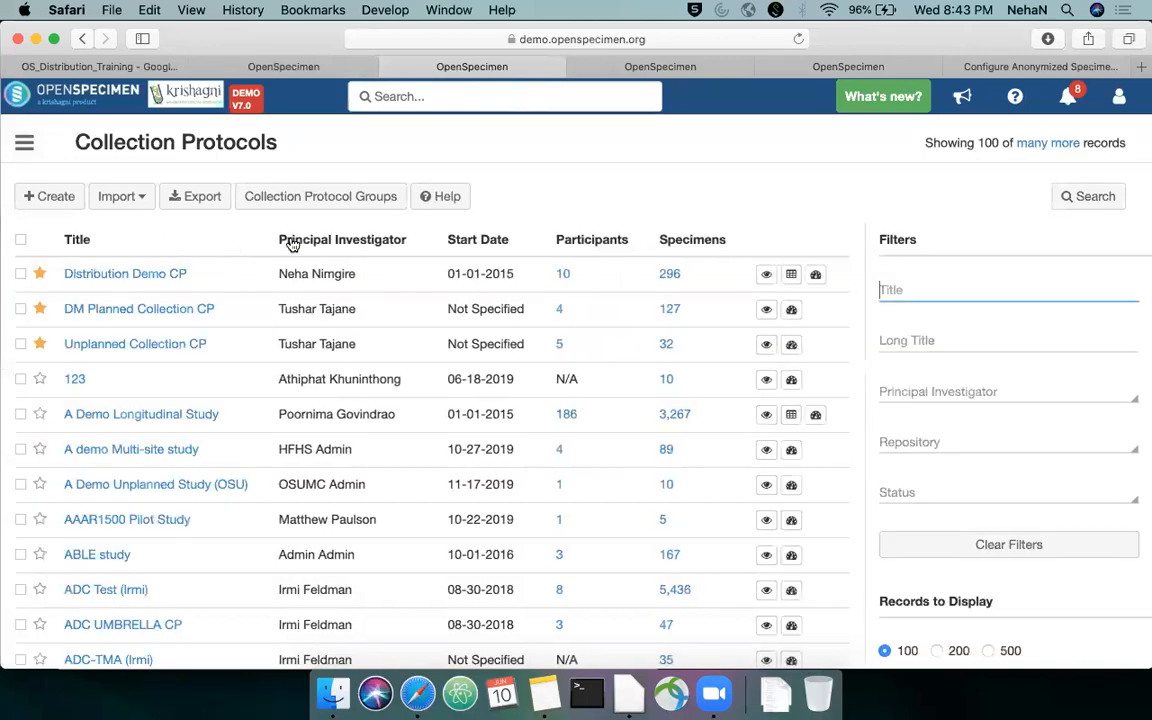
left_click(767, 277)
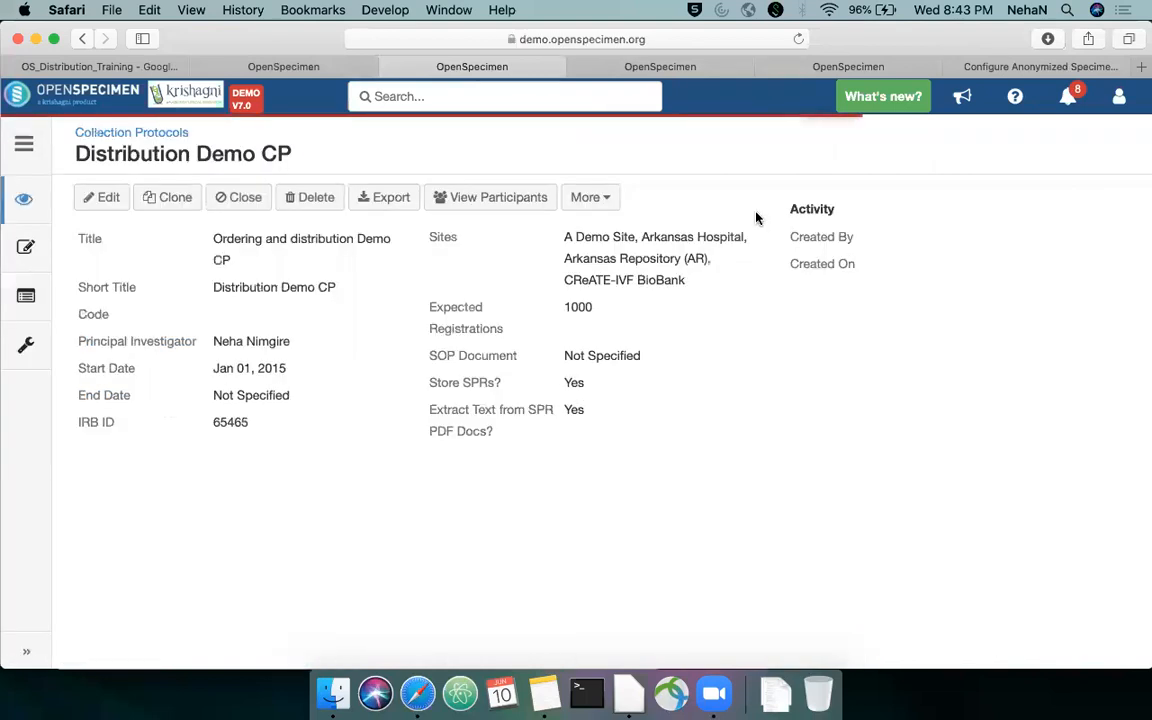
Link Training Webinar DP to the collection protocol in its Distribution settings
left_click(30, 349)
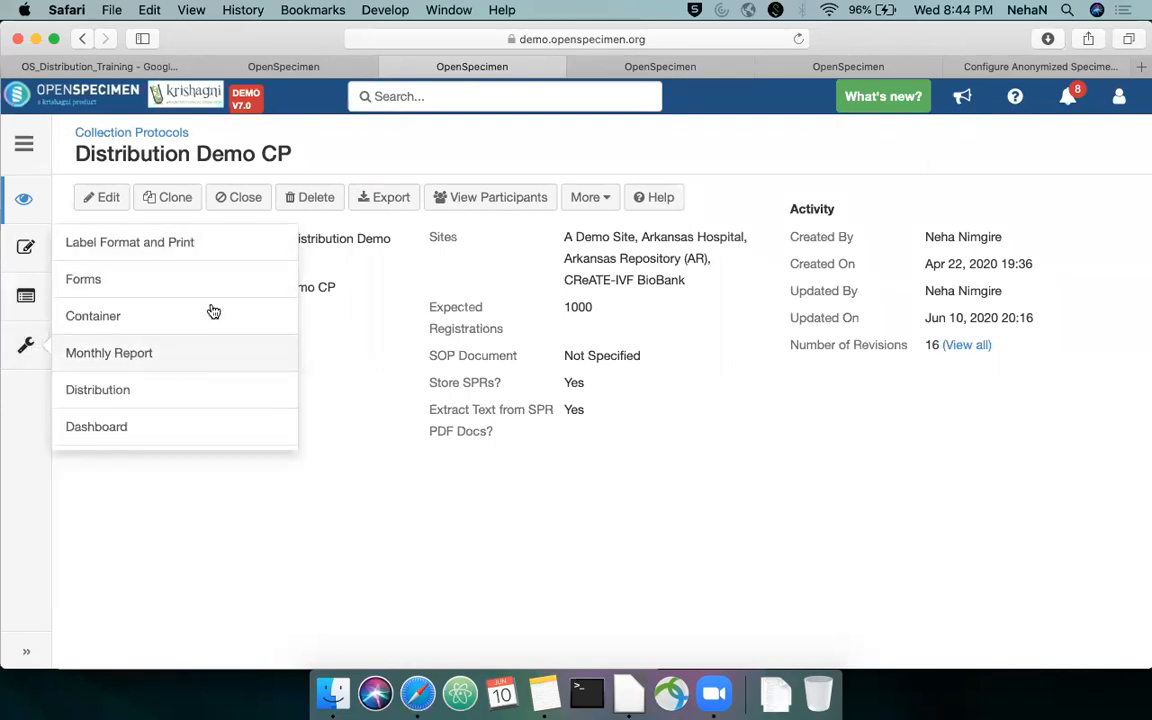
scroll(213, 310, "down", 1)
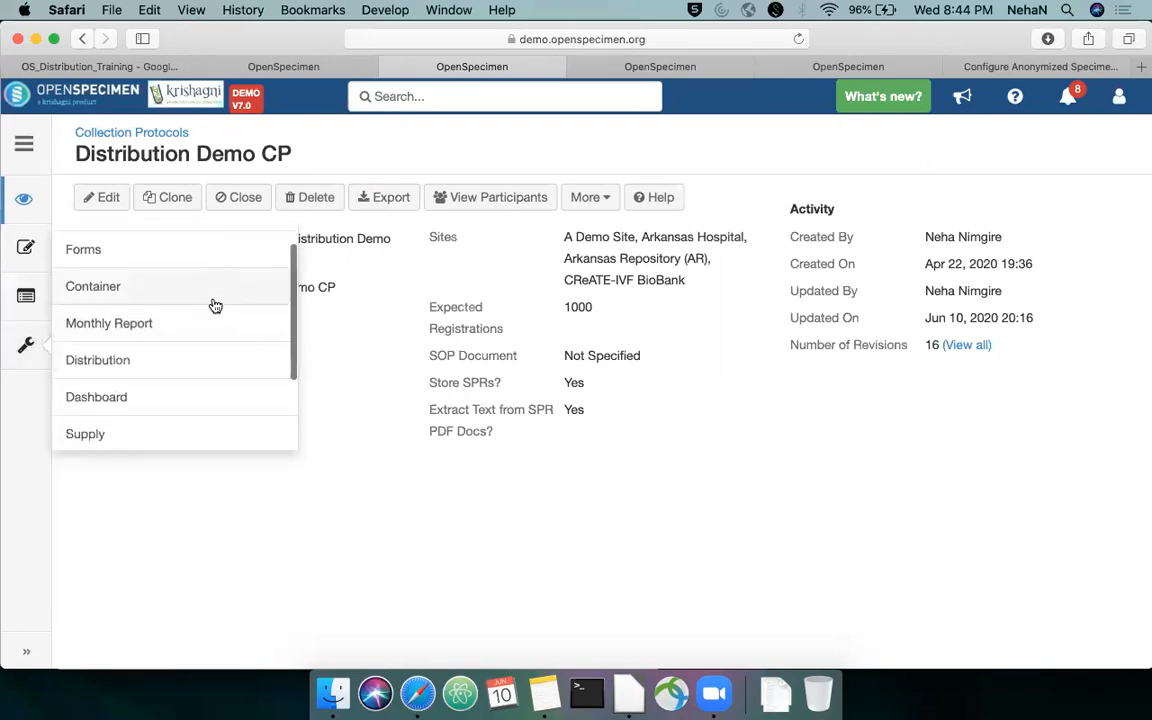
left_click(110, 360)
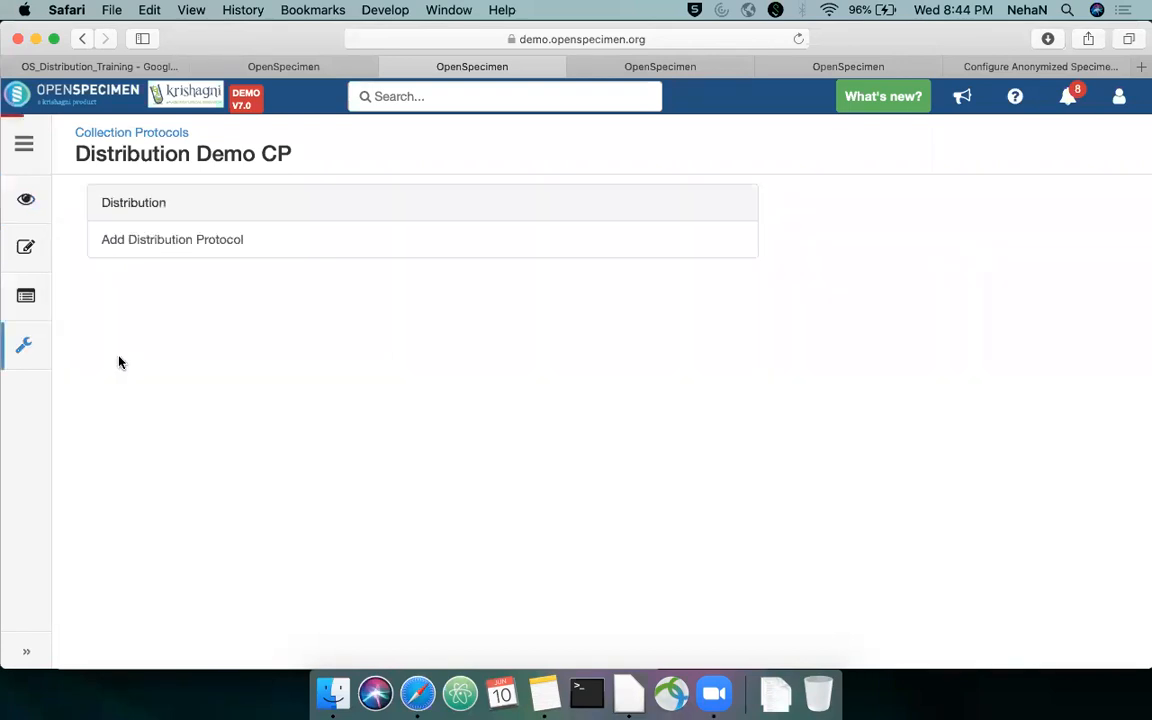
left_click(260, 242)
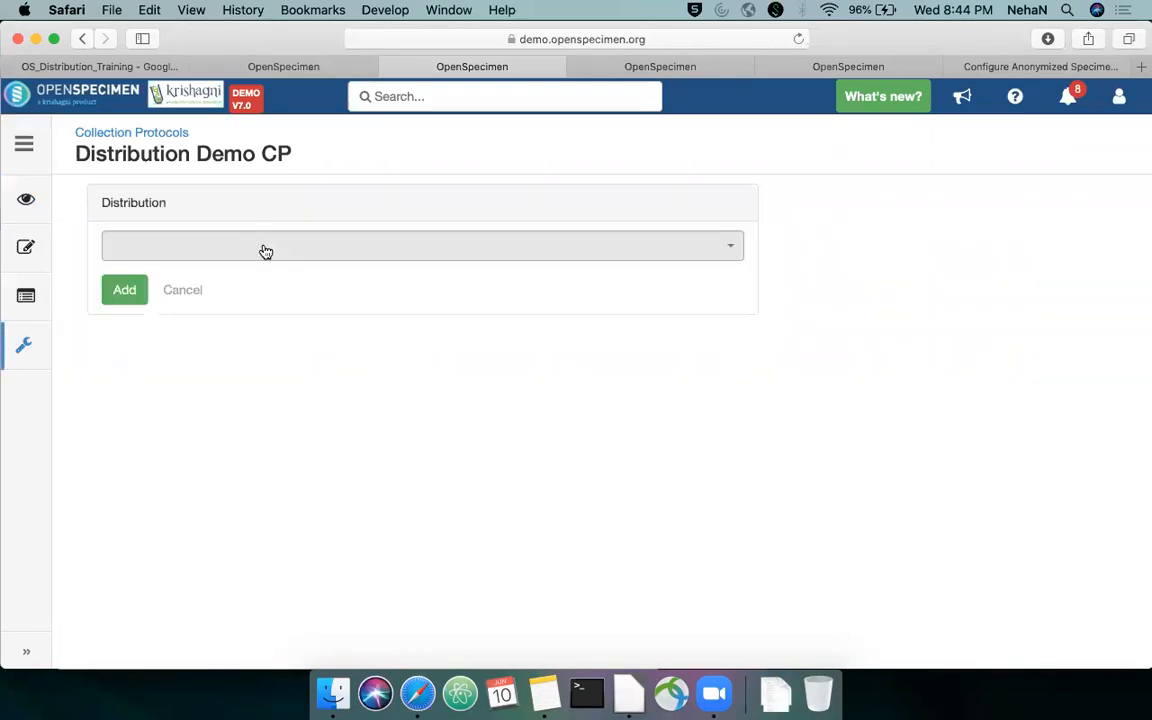
left_click(264, 247)
type("traini")
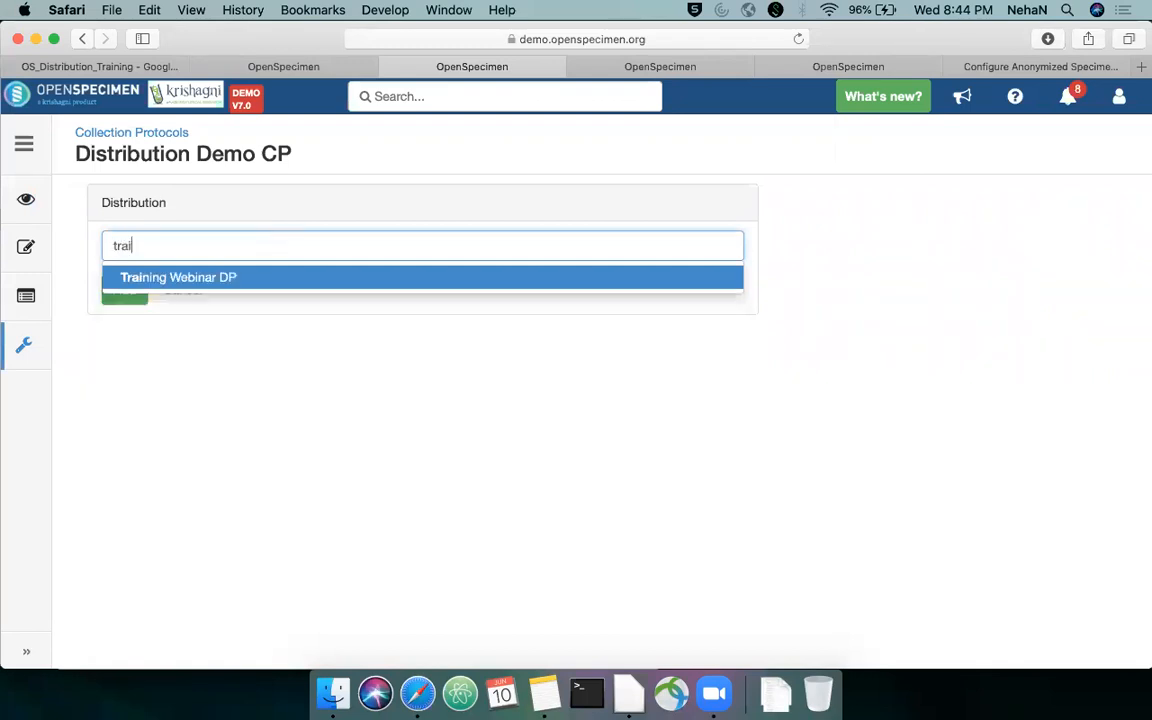
left_click(318, 282)
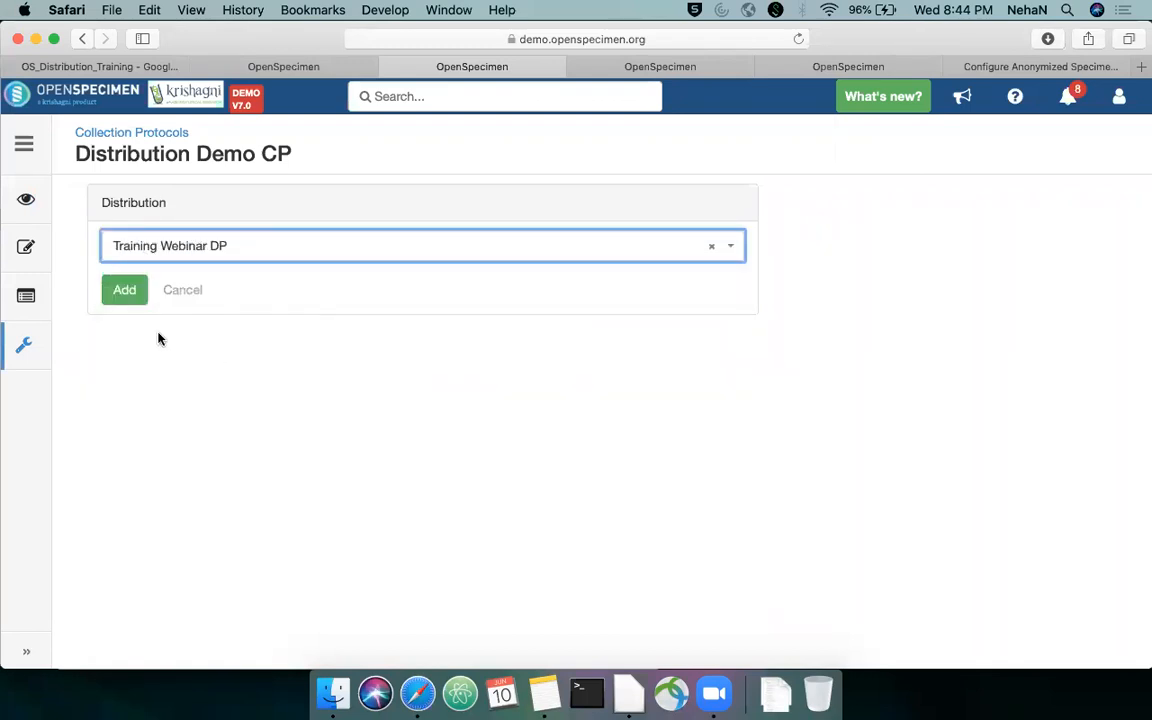
left_click(129, 295)
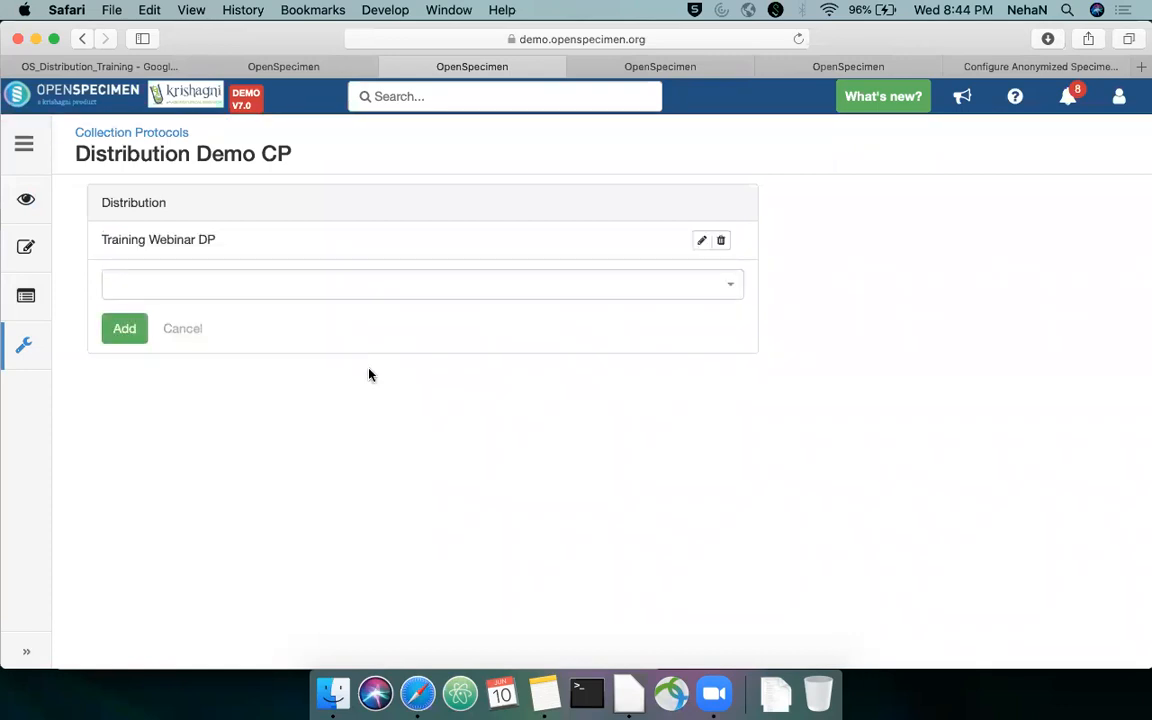
Add A Demo Distribution Protocol as a second linked protocol and remove it again
left_click(302, 282)
scroll(373, 357, "down", 1)
scroll(371, 355, "up", 1)
left_click(295, 336)
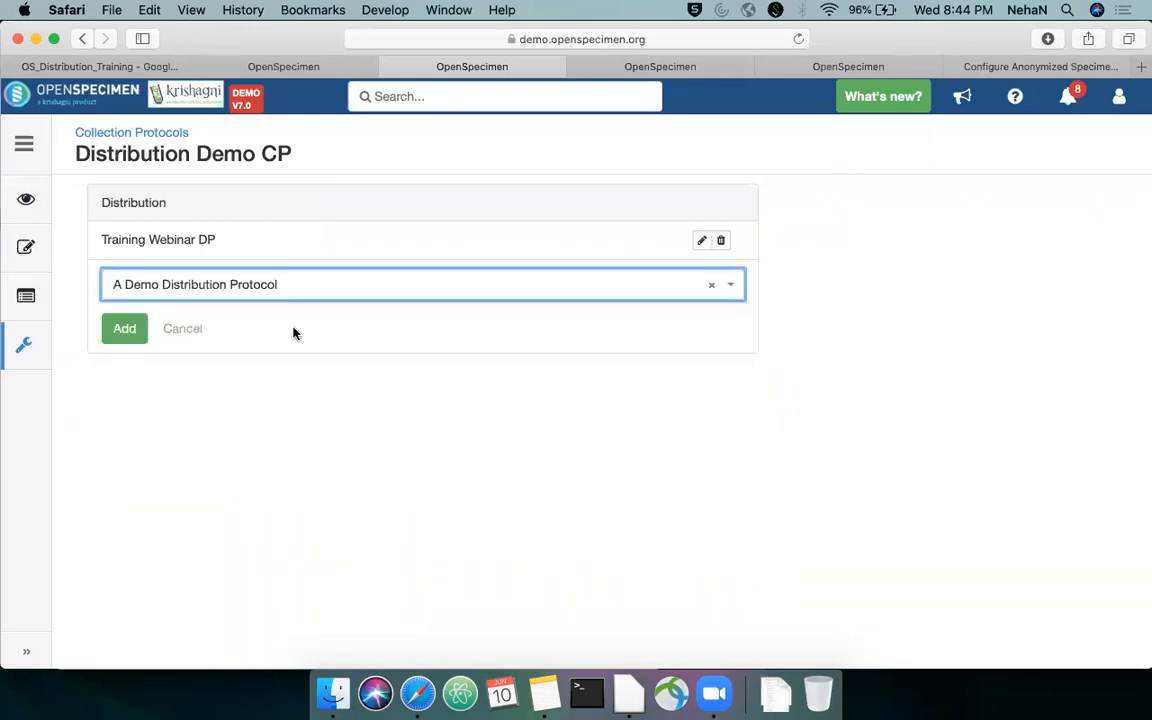
left_click(136, 333)
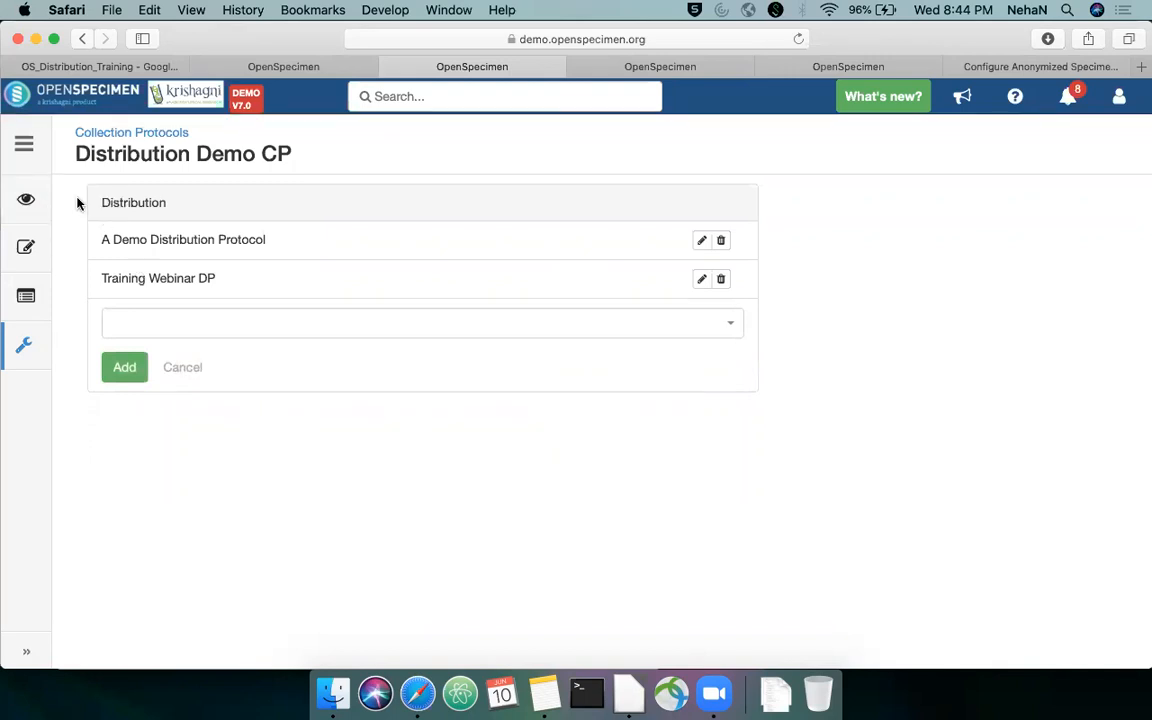
left_click(720, 240)
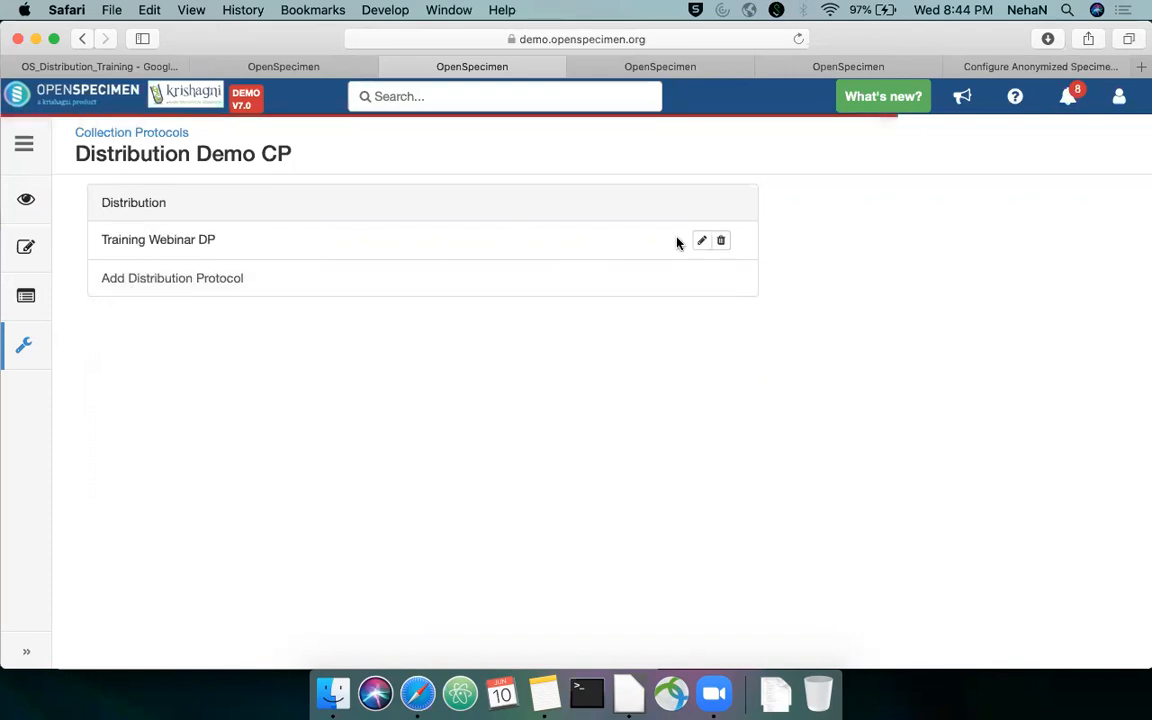
Switch to the training slides and advance to the slide on reserving samples of a CP to a specific PI or DP
left_click(112, 64)
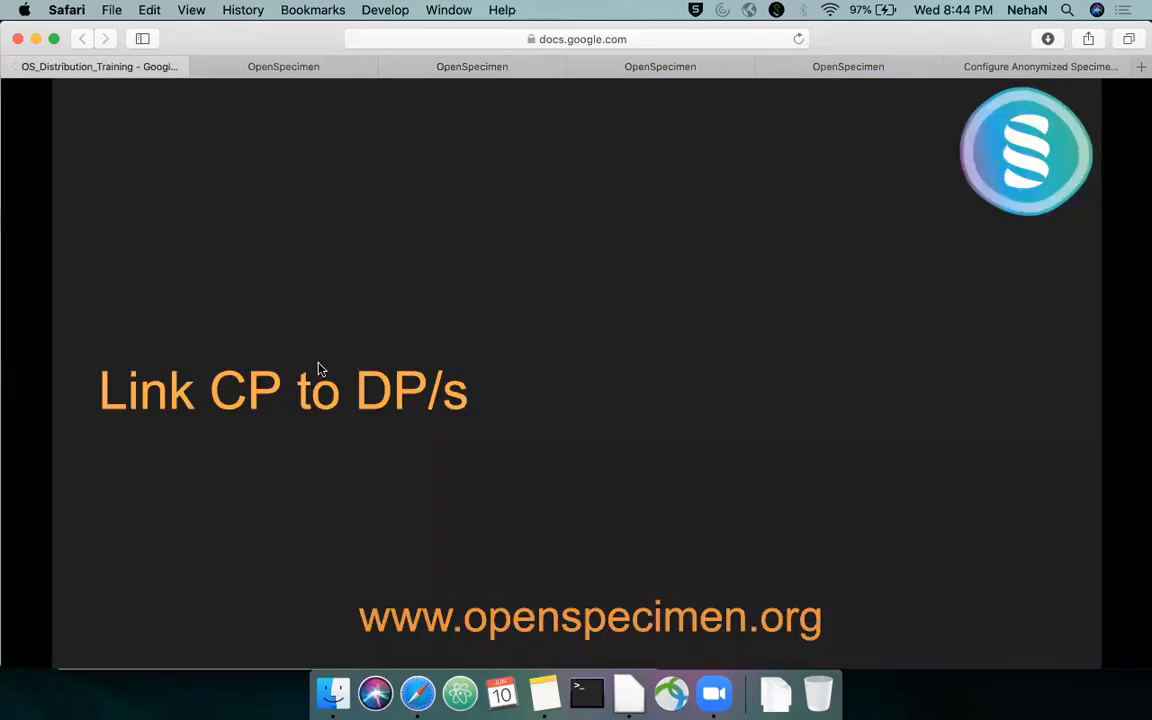
key("Right")
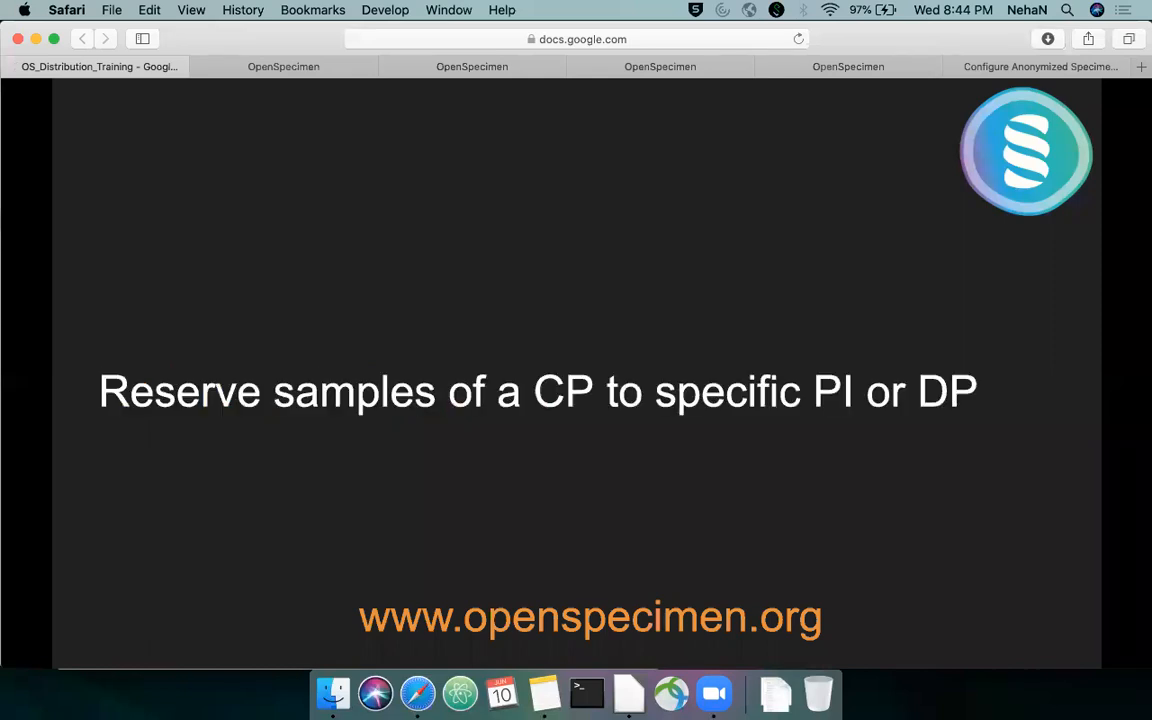
key("Left")
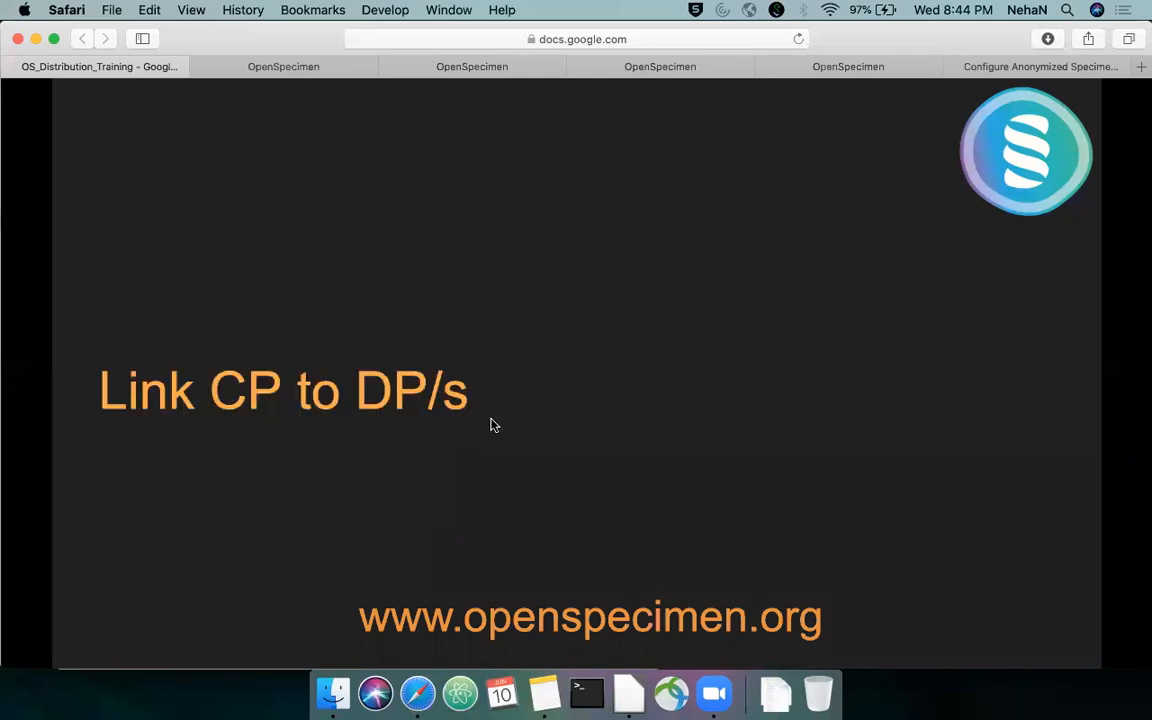
key("Right")
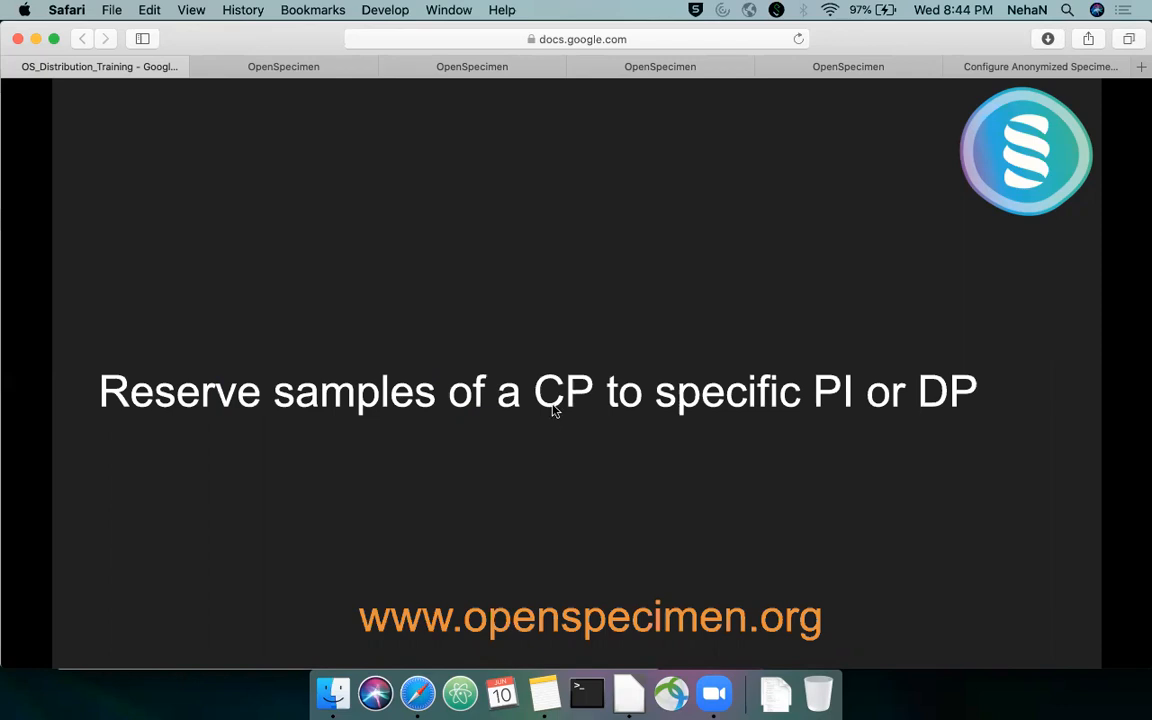
Return to Distribution Demo CP, list its participants and open the first listed participant's T0D: Pre-Surgical visit
left_click(333, 70)
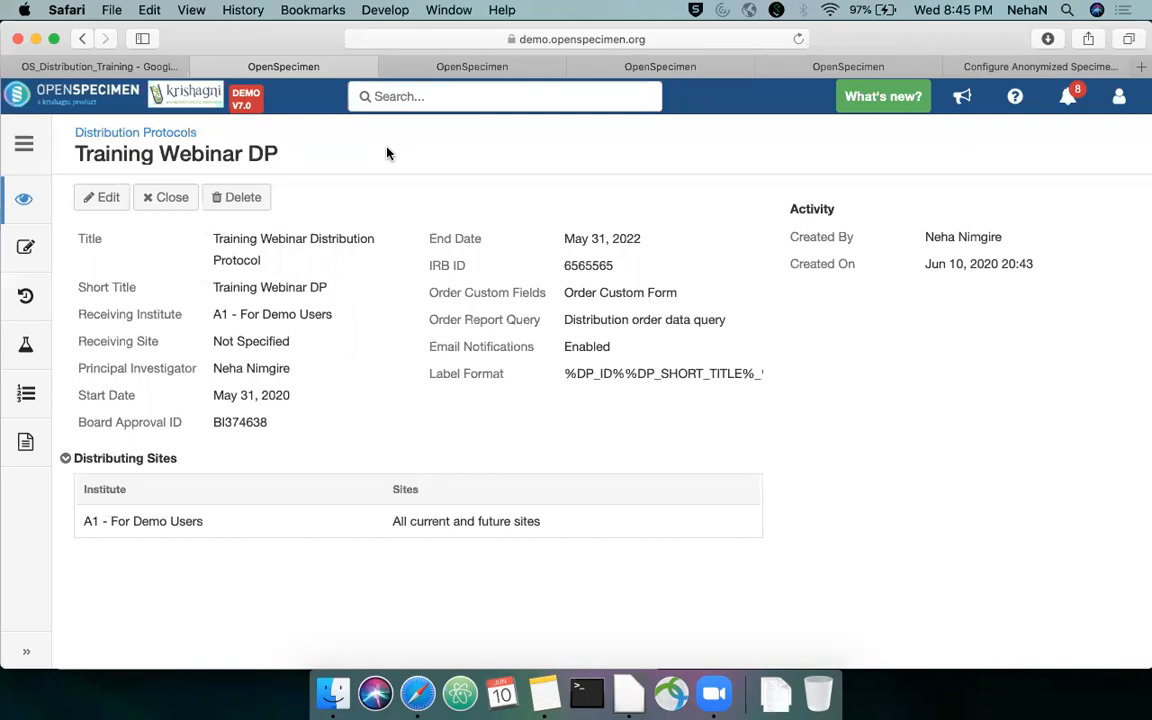
left_click(402, 74)
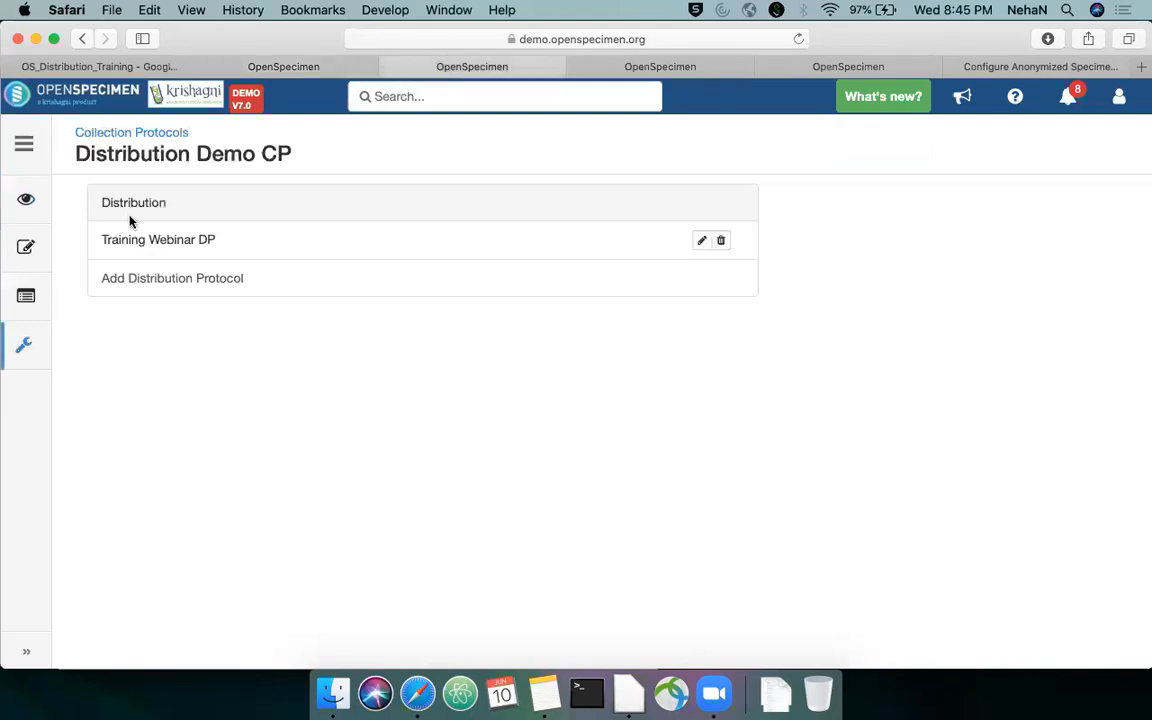
left_click(26, 199)
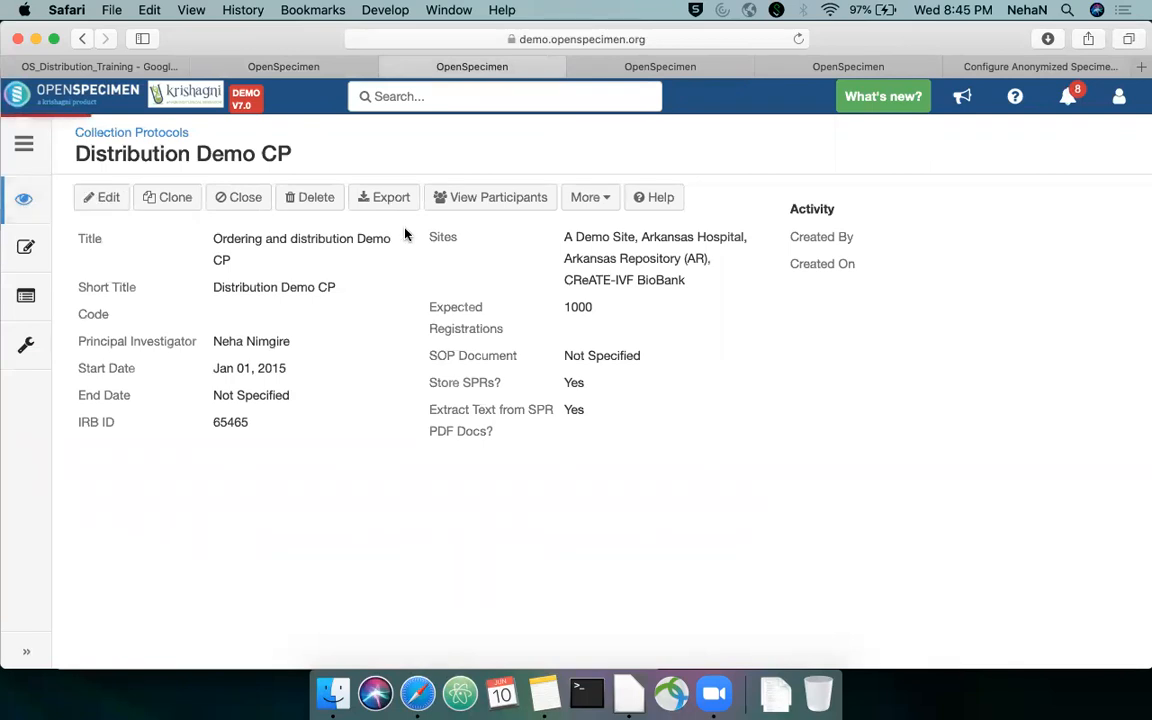
left_click(473, 200)
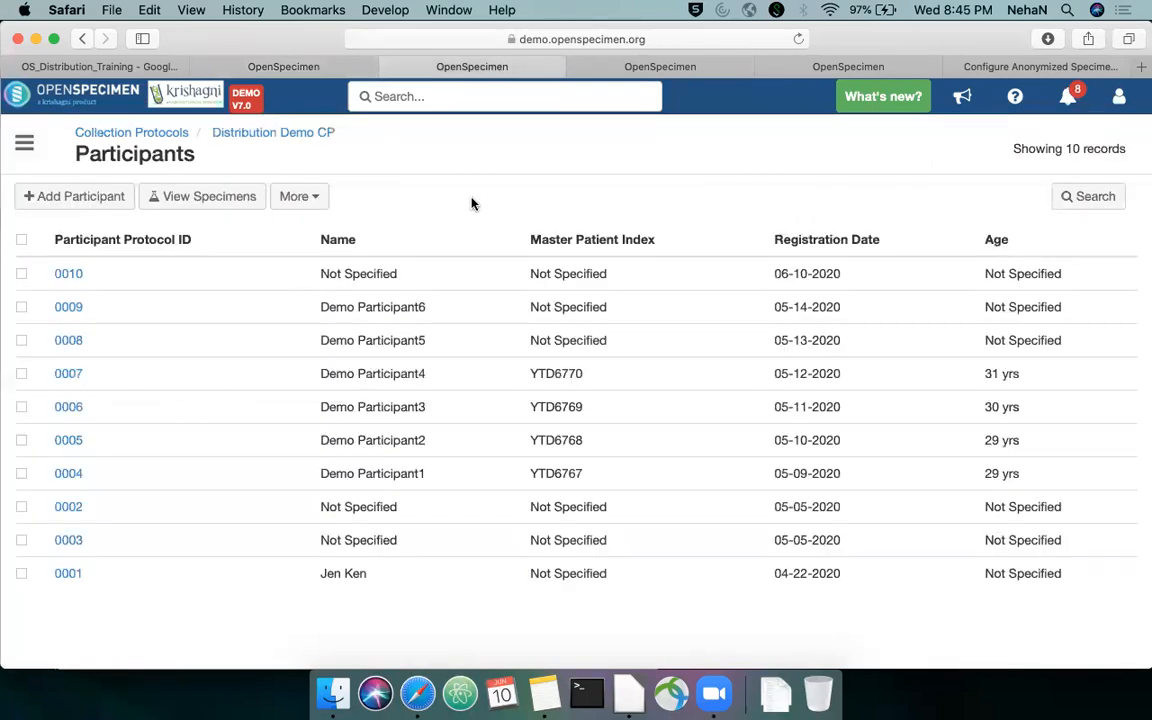
left_click(66, 275)
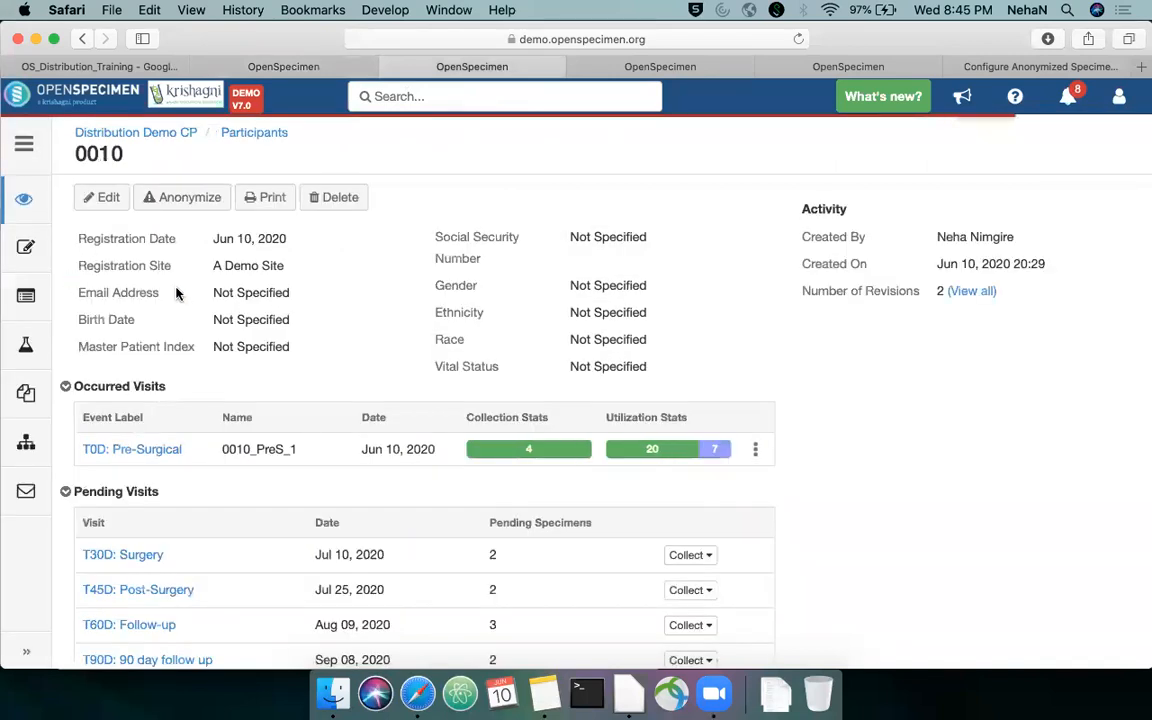
left_click(153, 455)
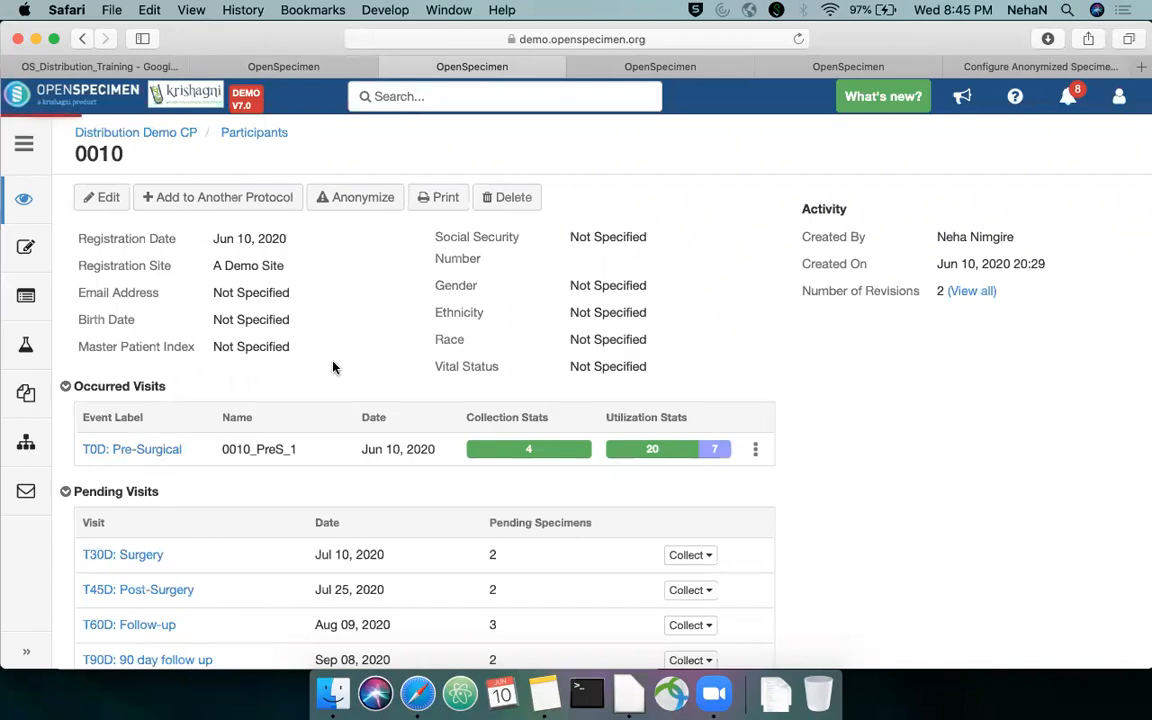
Reserve the visit's Derived Plasma specimen for the Training Webinar DP distribution protocol
scroll(333, 367, "down", 4)
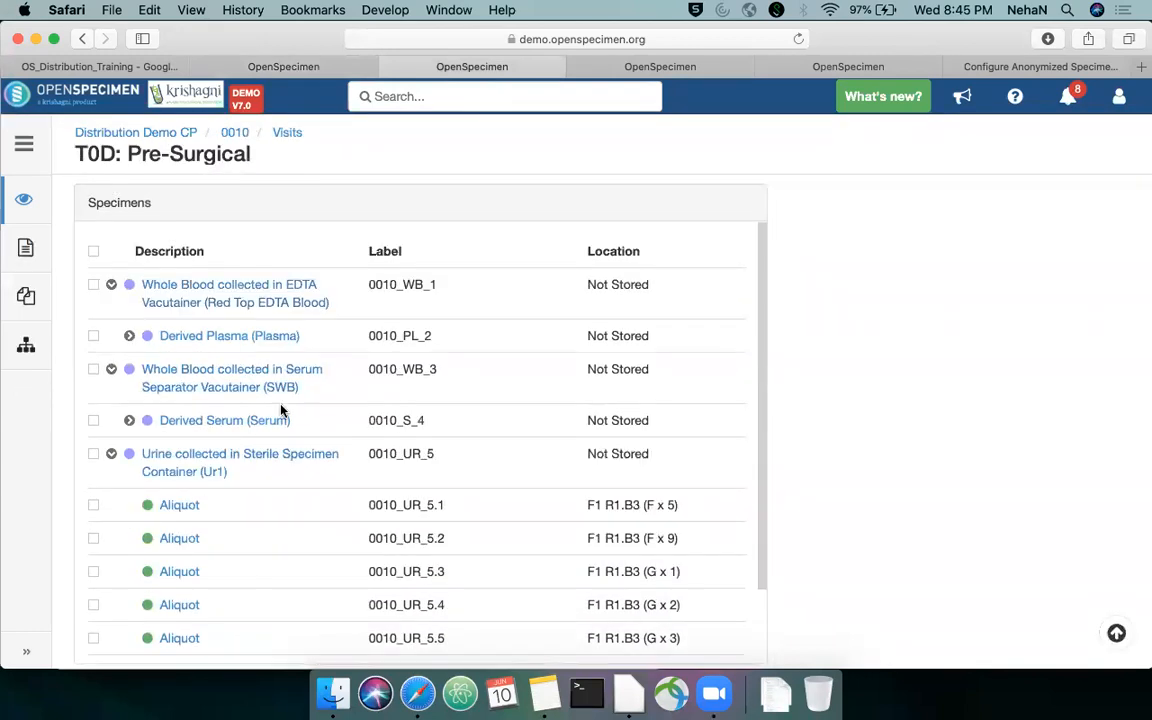
left_click(94, 336)
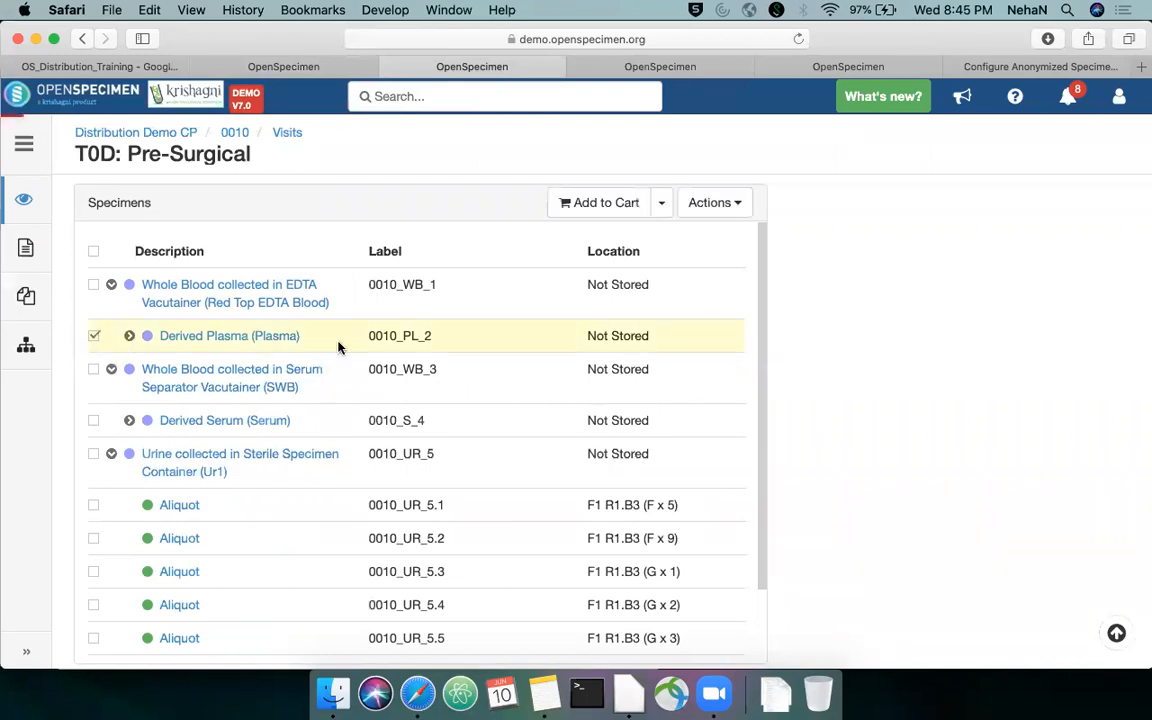
left_click(704, 204)
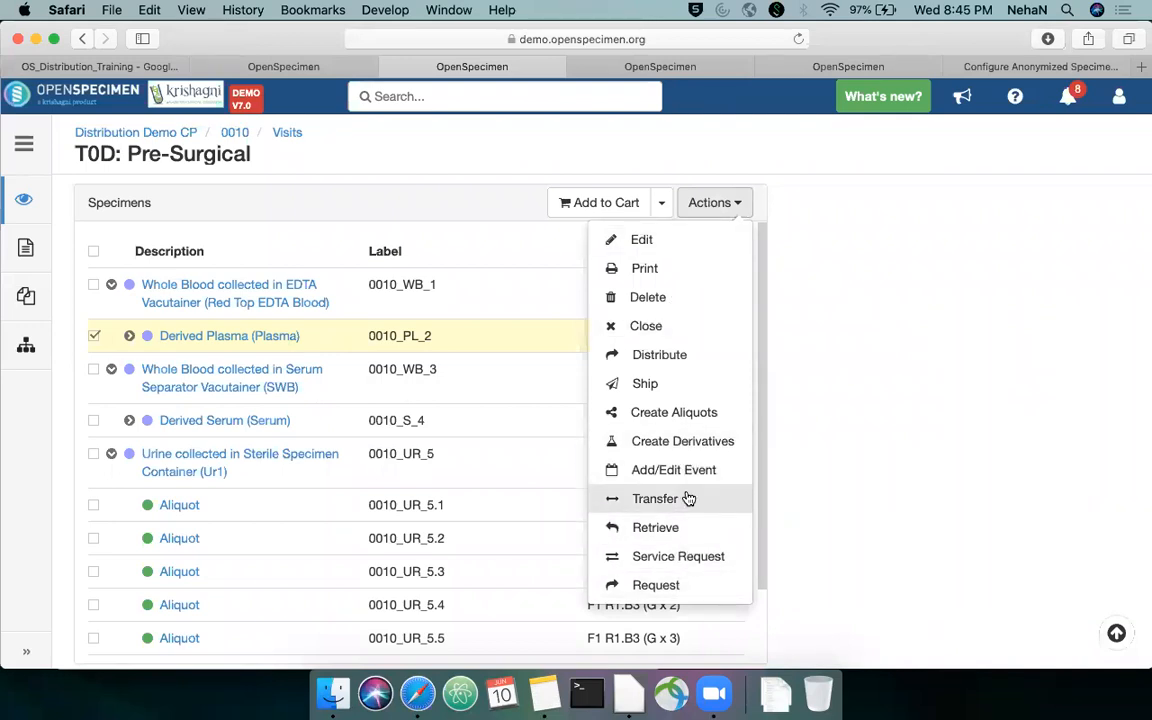
left_click(660, 356)
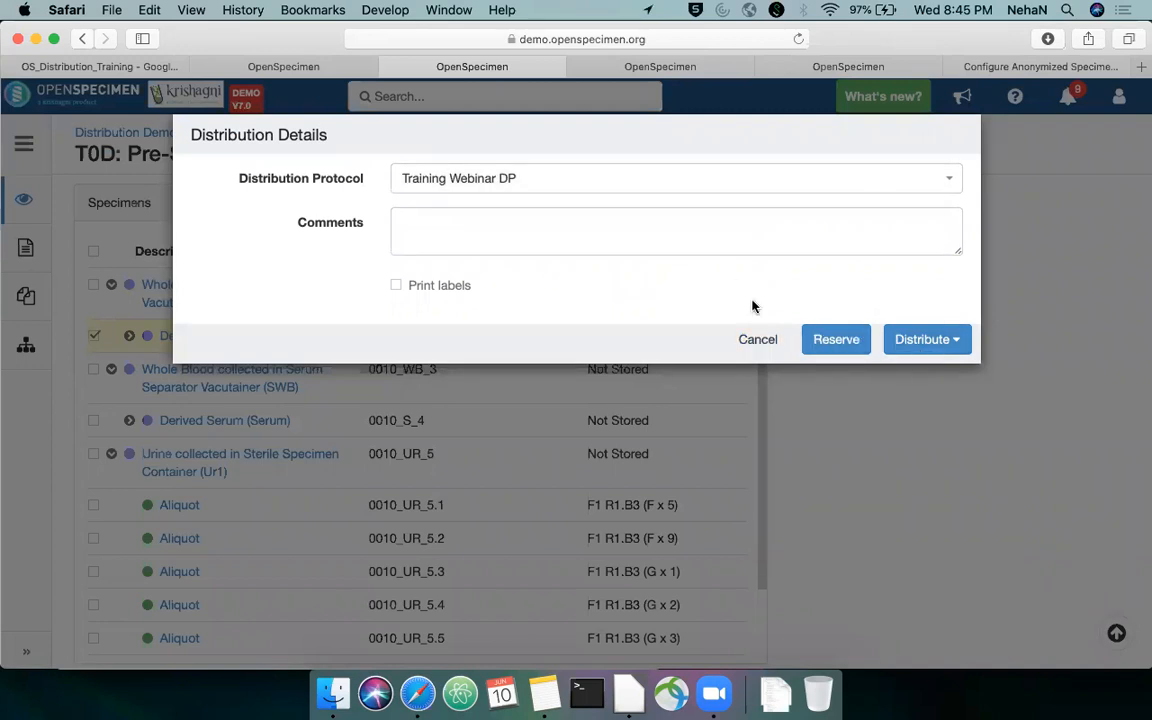
left_click(835, 341)
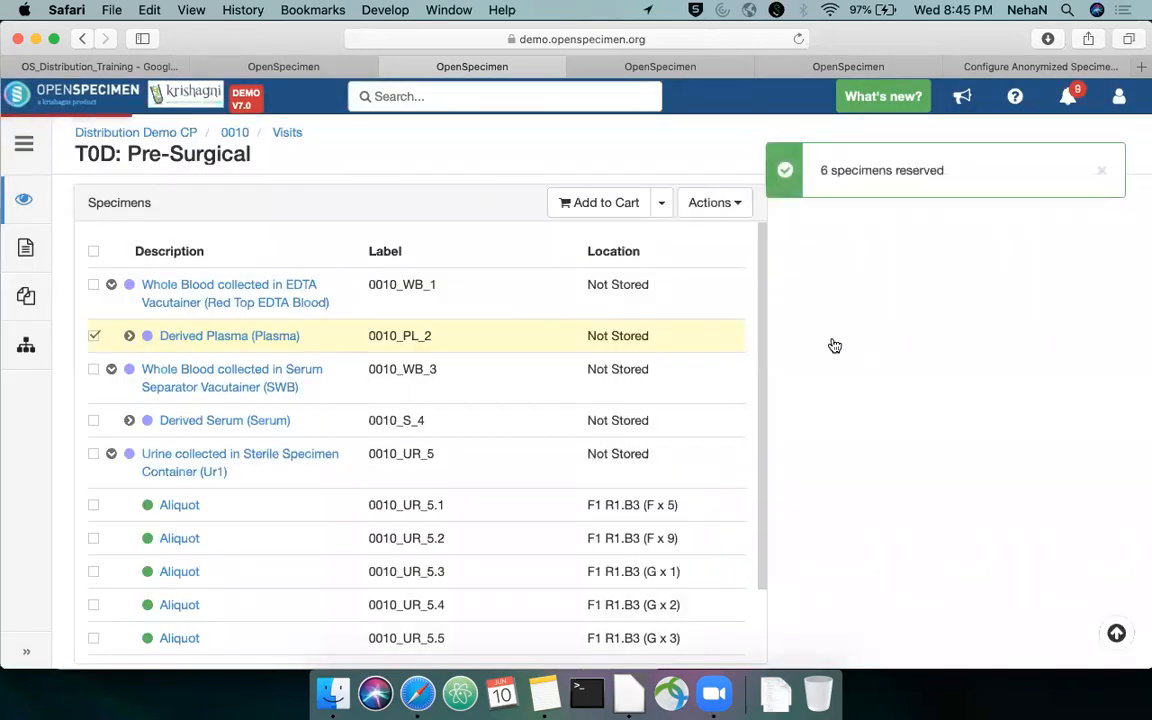
Expand the Derived Plasma specimen, open its first aliquot and view that aliquot's Reserved event details
left_click(130, 337)
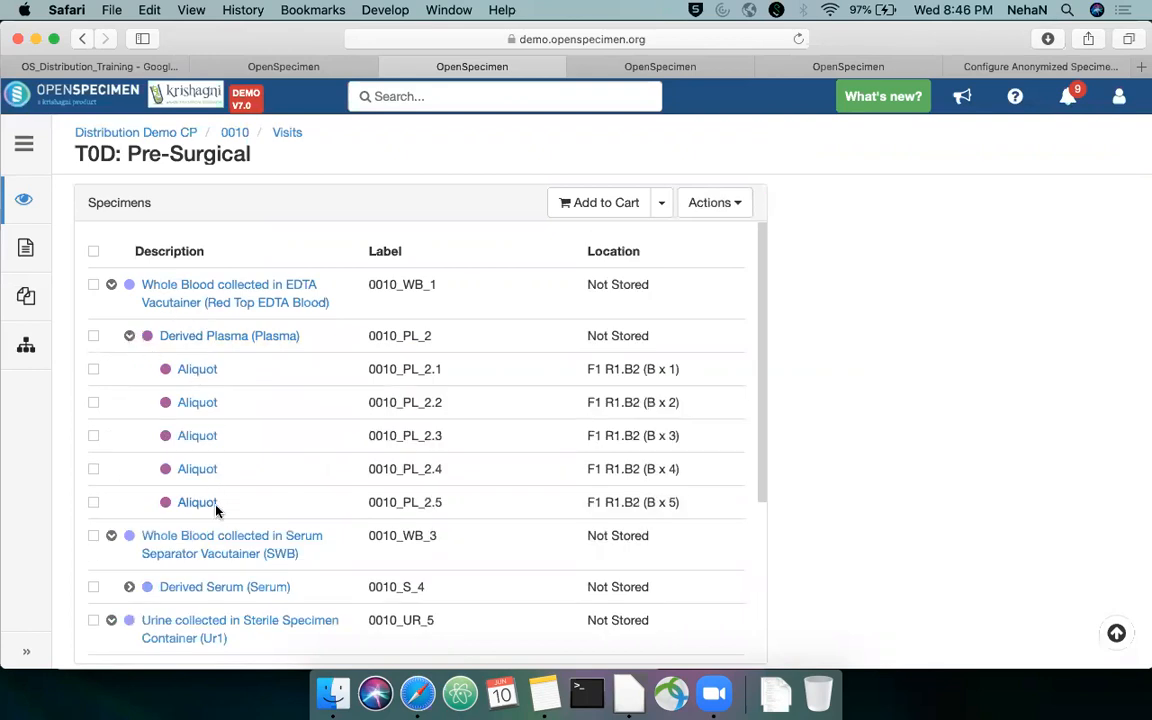
left_click(203, 376)
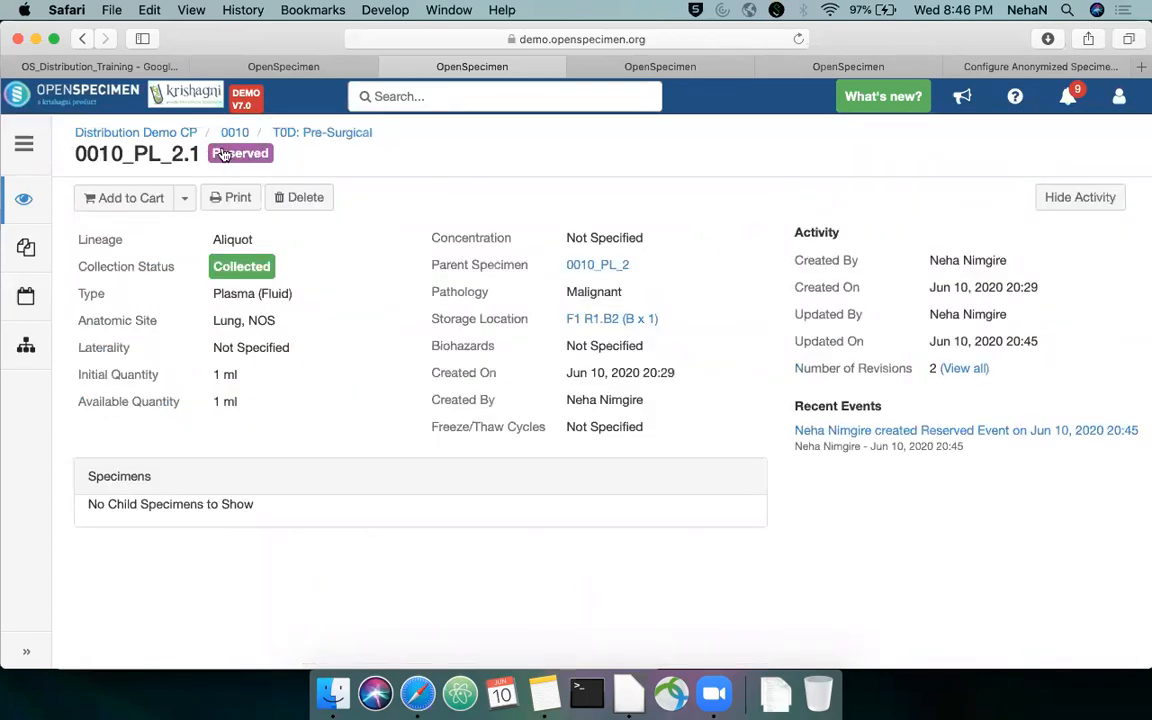
left_click(944, 431)
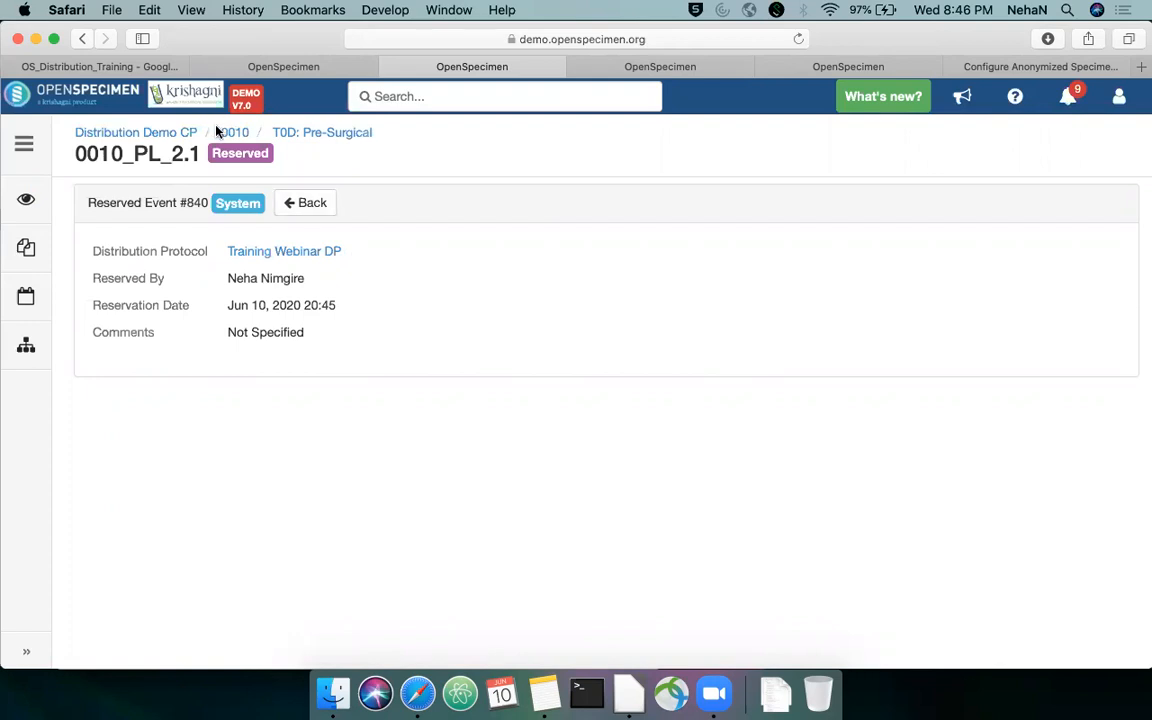
List the reserved specimens of Training Webinar DP and cancel the reservation of the derived specimen 0010_PL_2
left_click(284, 258)
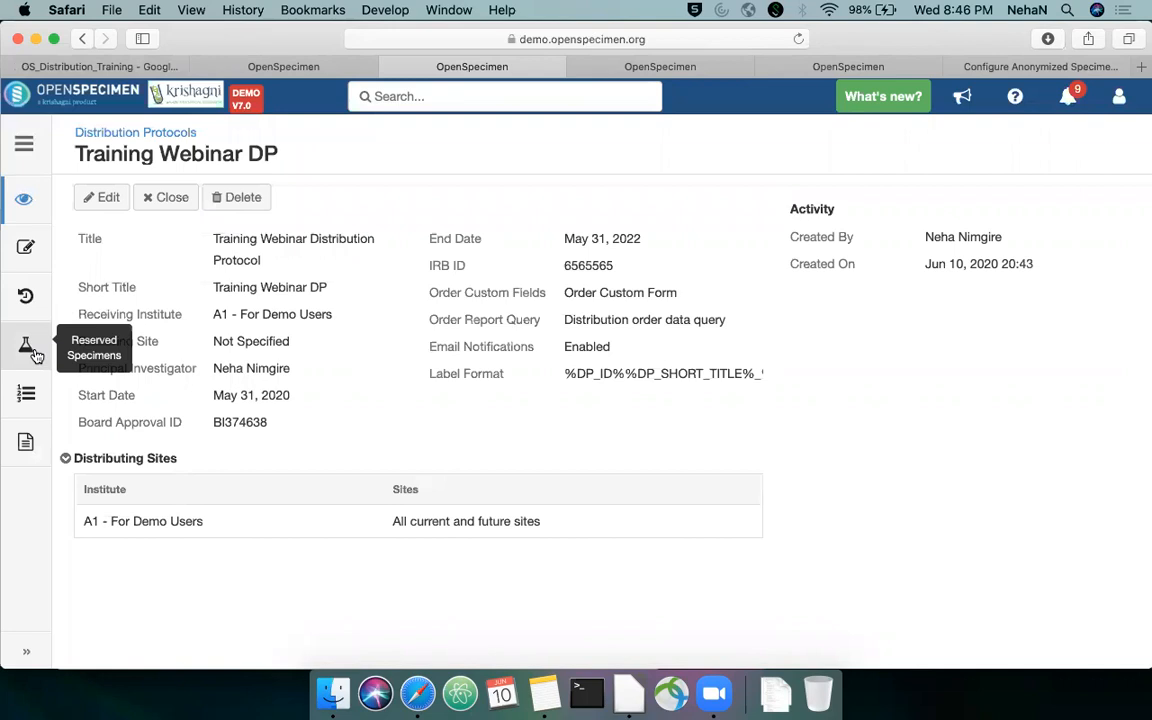
left_click(28, 346)
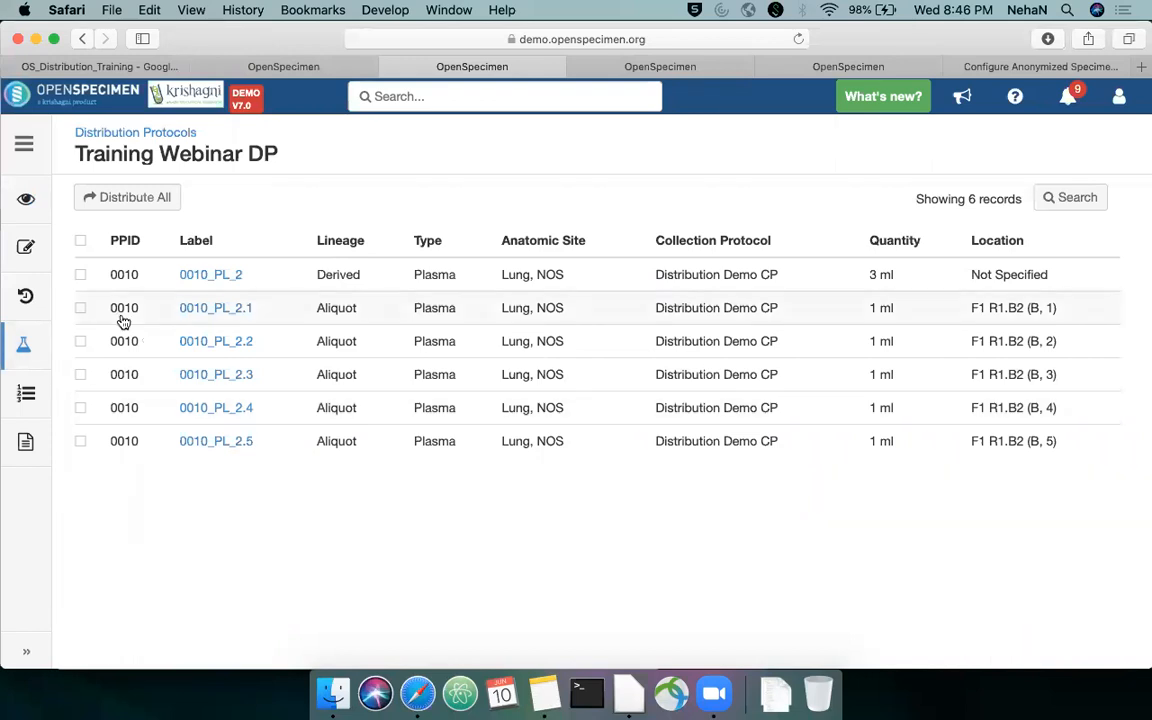
left_click(81, 275)
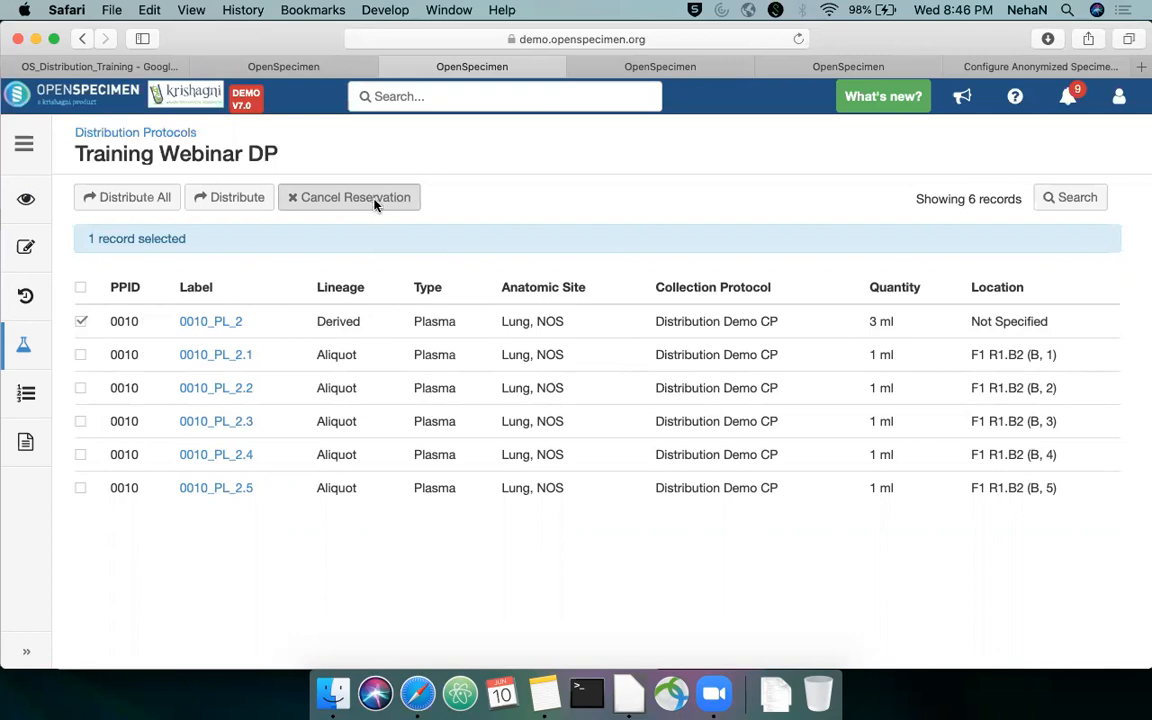
left_click(402, 197)
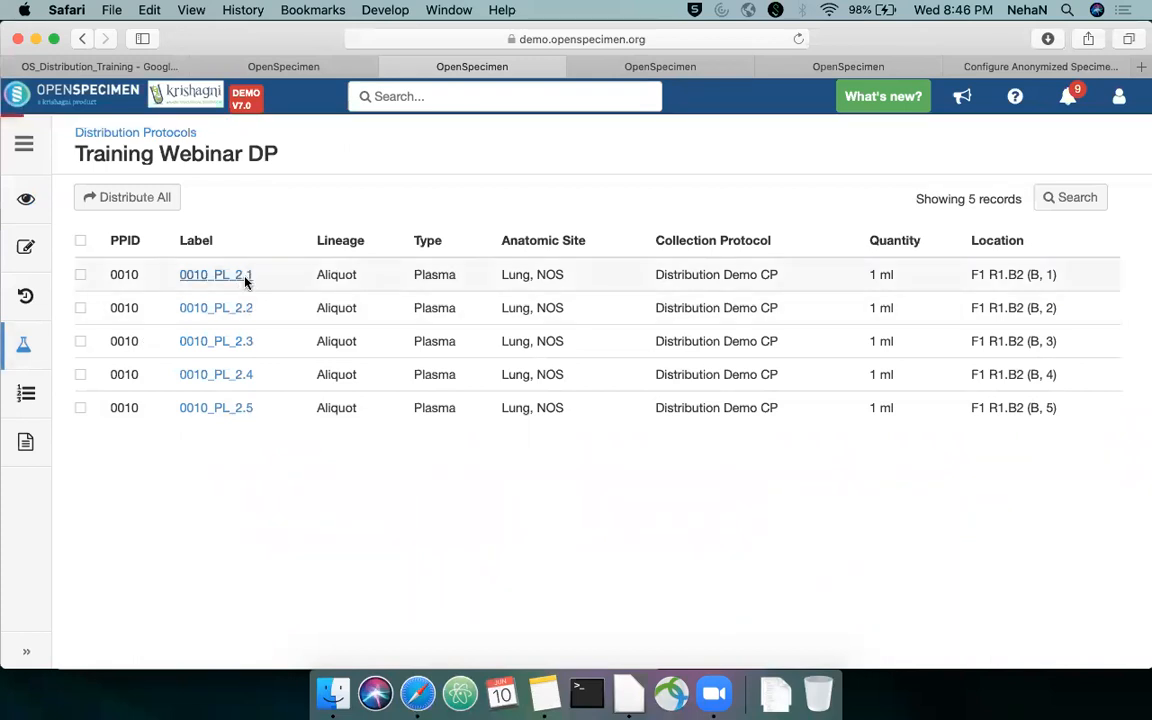
Open the parent specimen 0010_PL_2 through its aliquot 0010_PL_2.1 and examine the parent's status and recent events
left_click(244, 276)
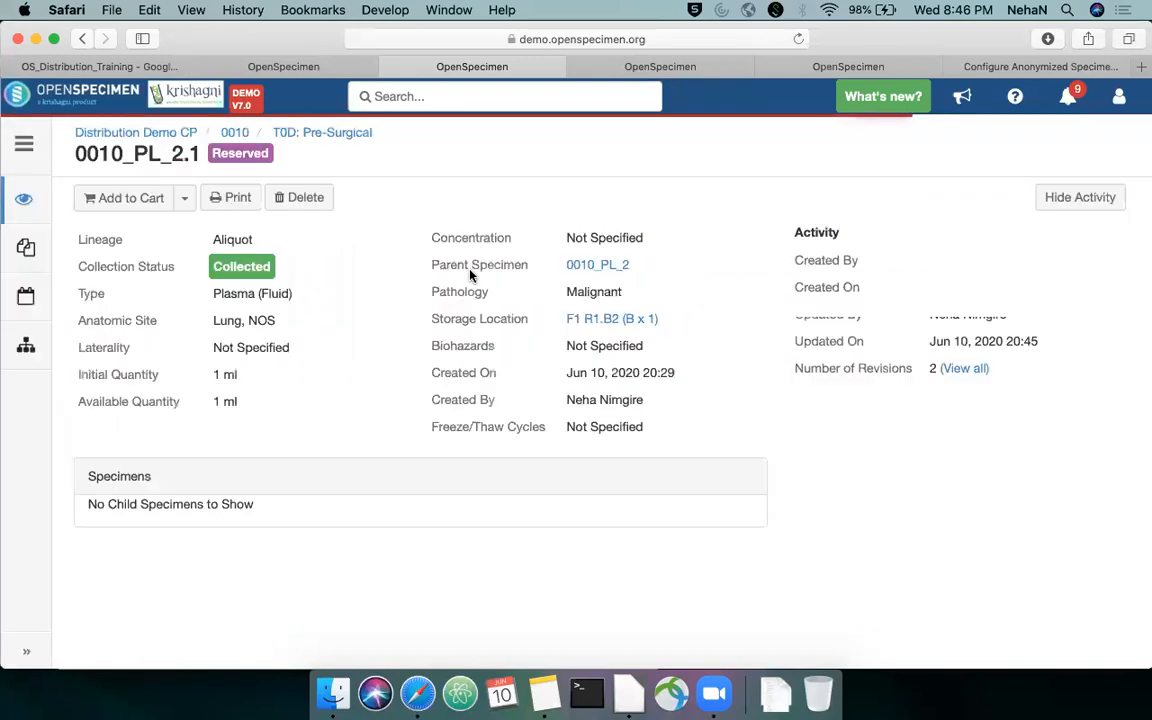
left_click(600, 266)
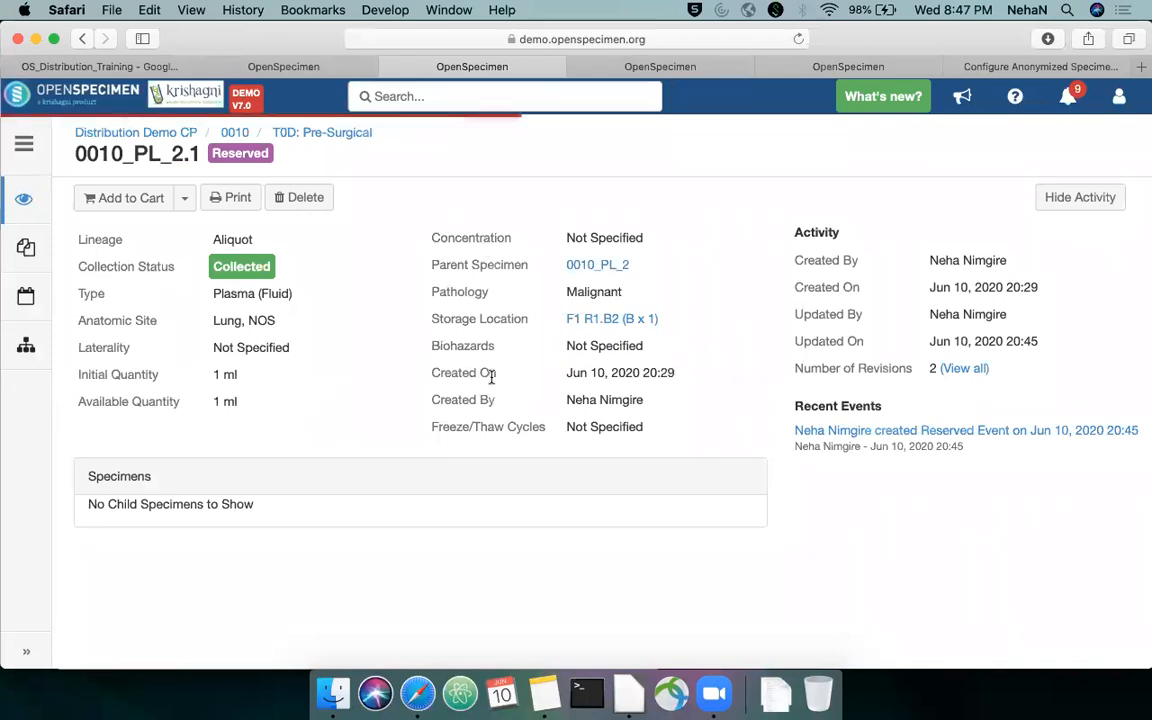
scroll(648, 350, "down", 2)
scroll(648, 350, "down", 1)
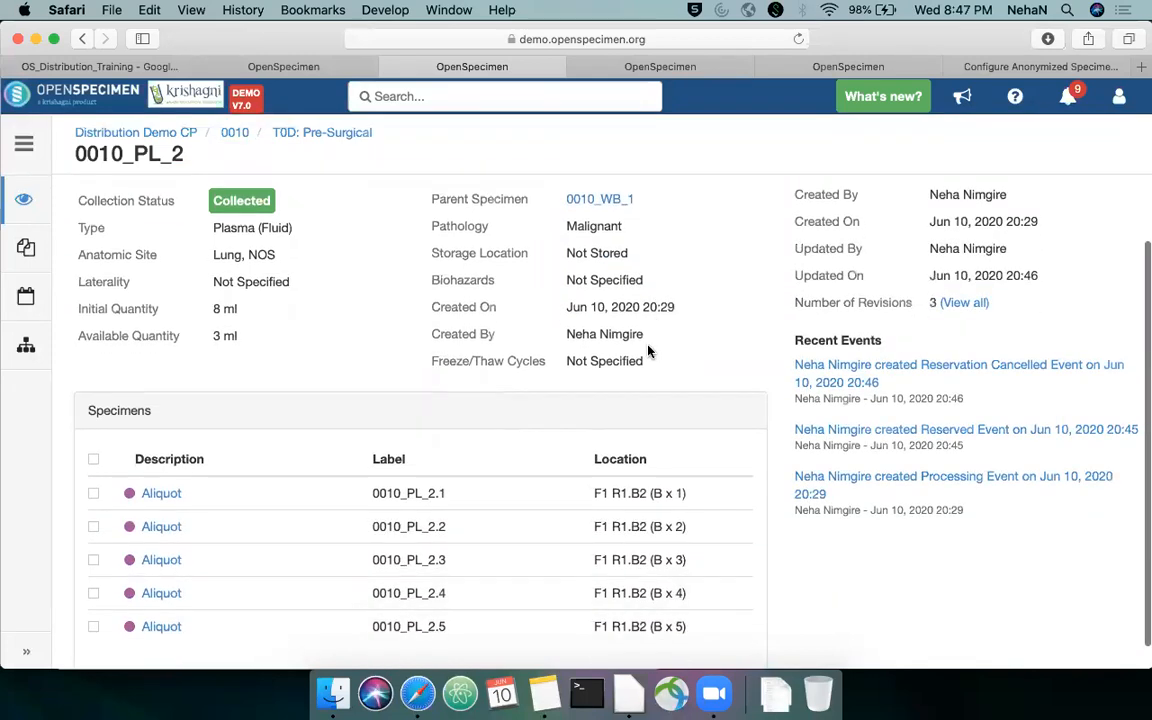
scroll(648, 350, "up", 1)
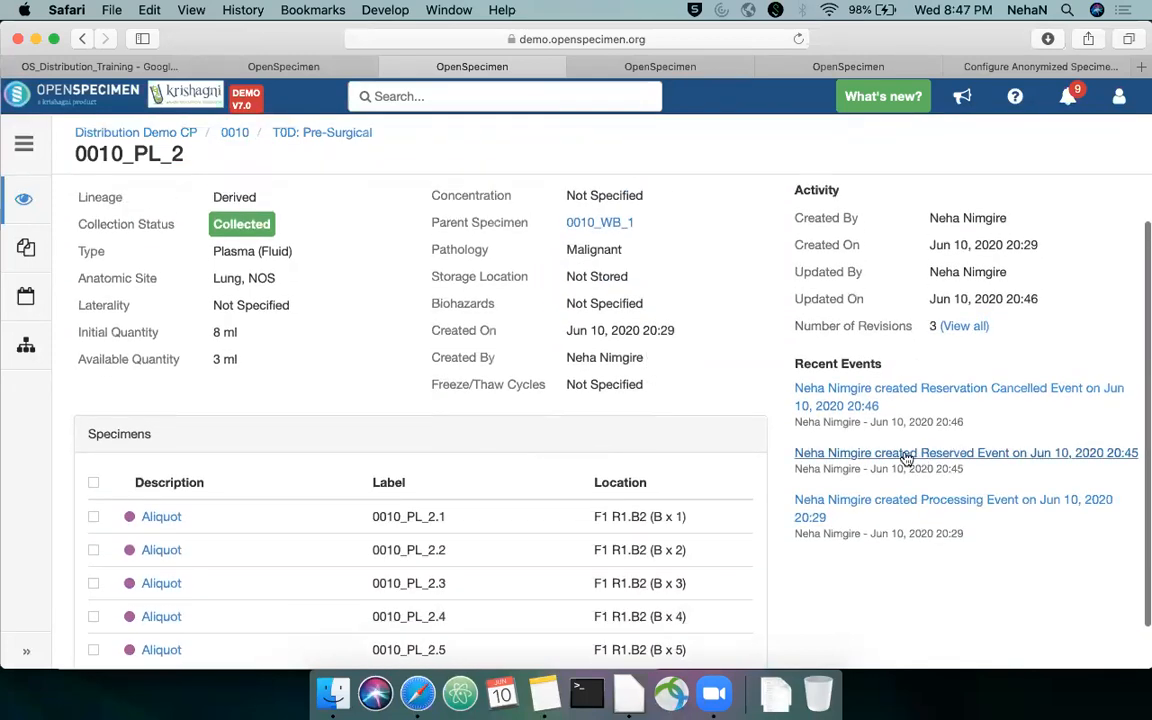
scroll(925, 455, "up", 1)
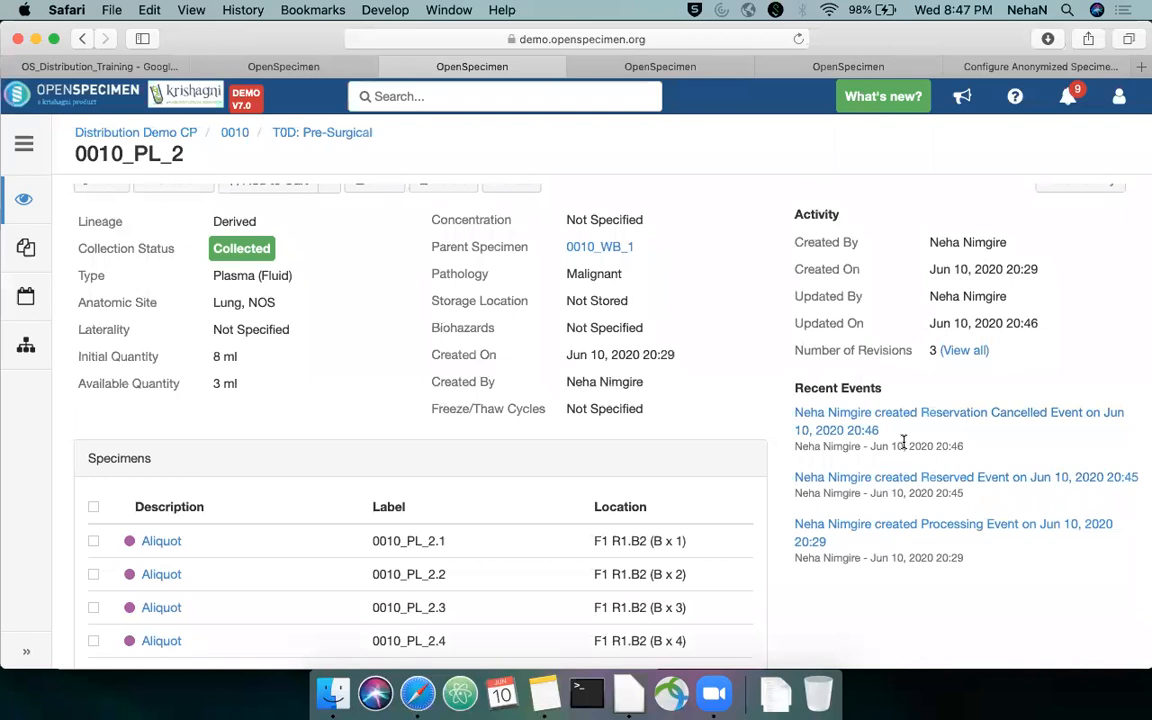
scroll(903, 442, "up", 1)
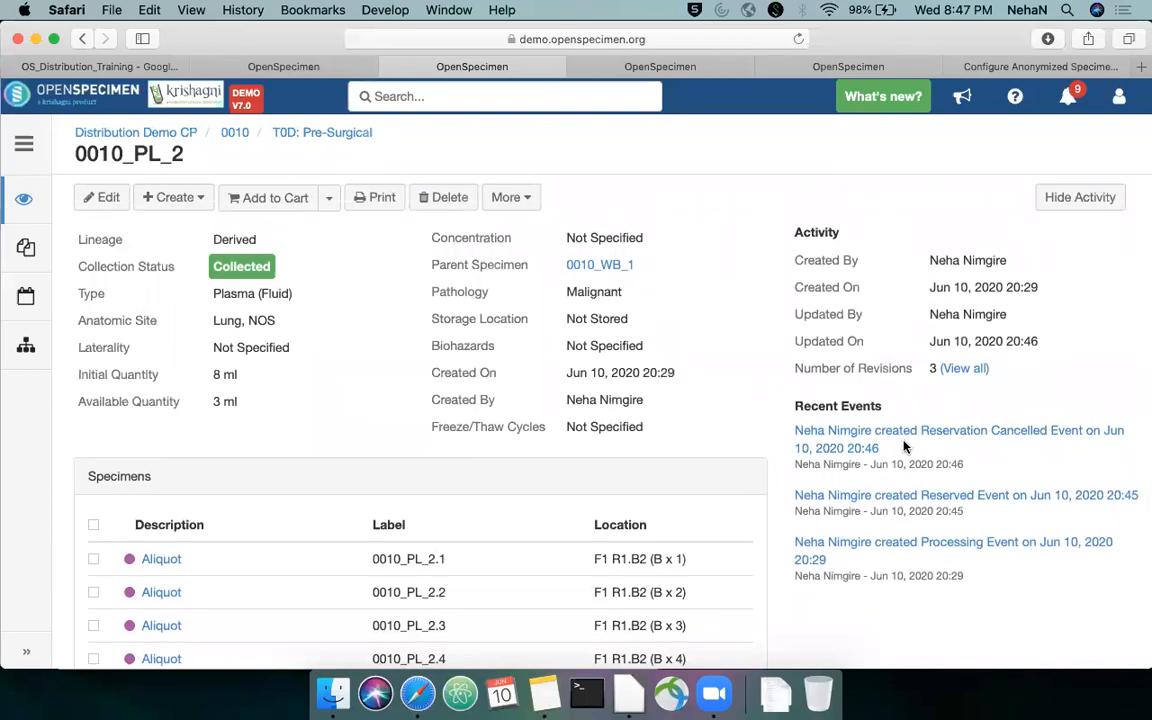
Switch to the training slides and advance through the One-click distribution section
left_click(155, 73)
key("Right")
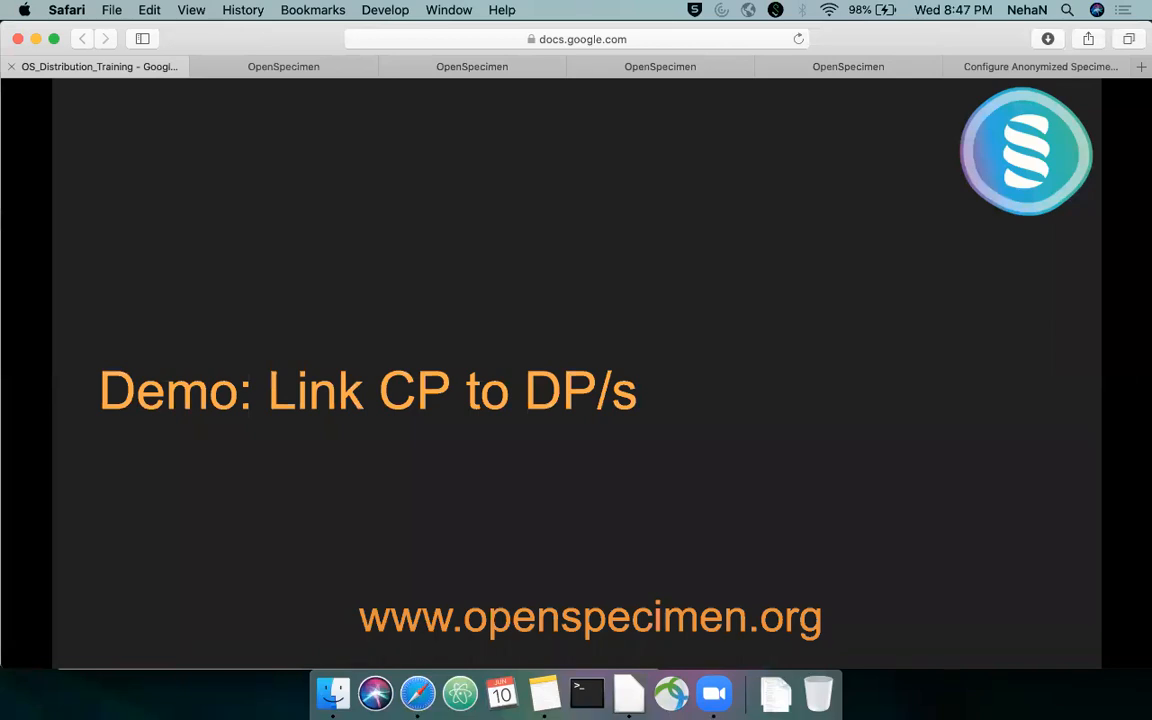
key("Right")
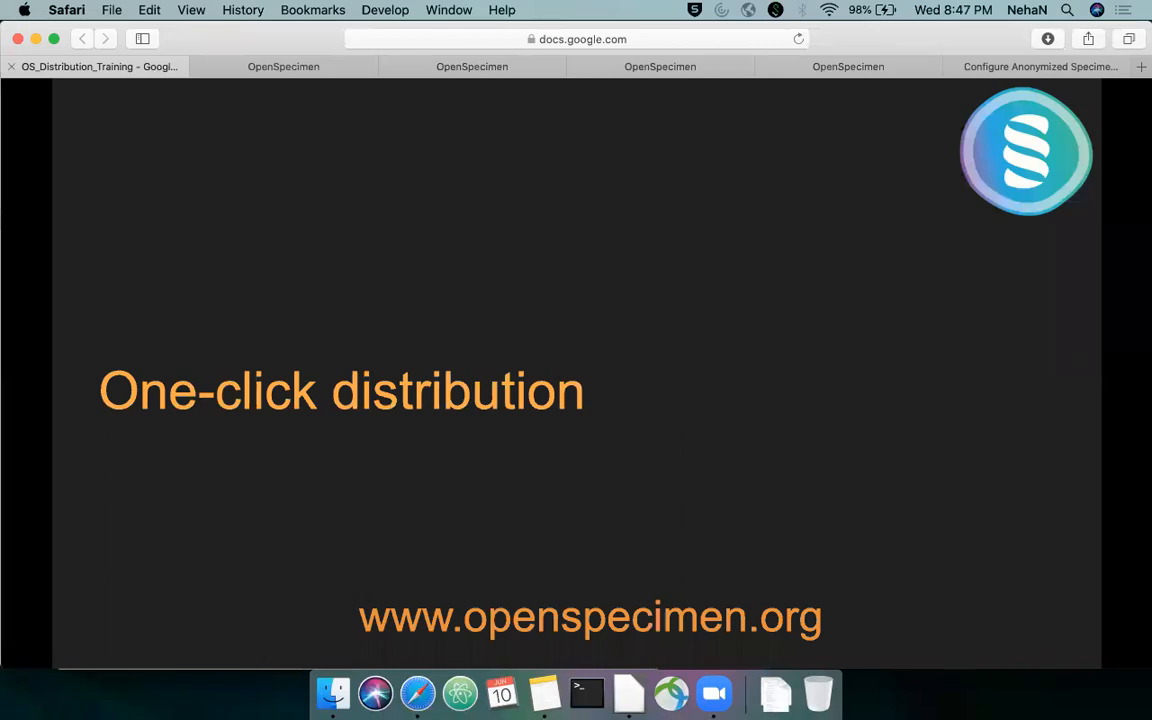
key("Right")
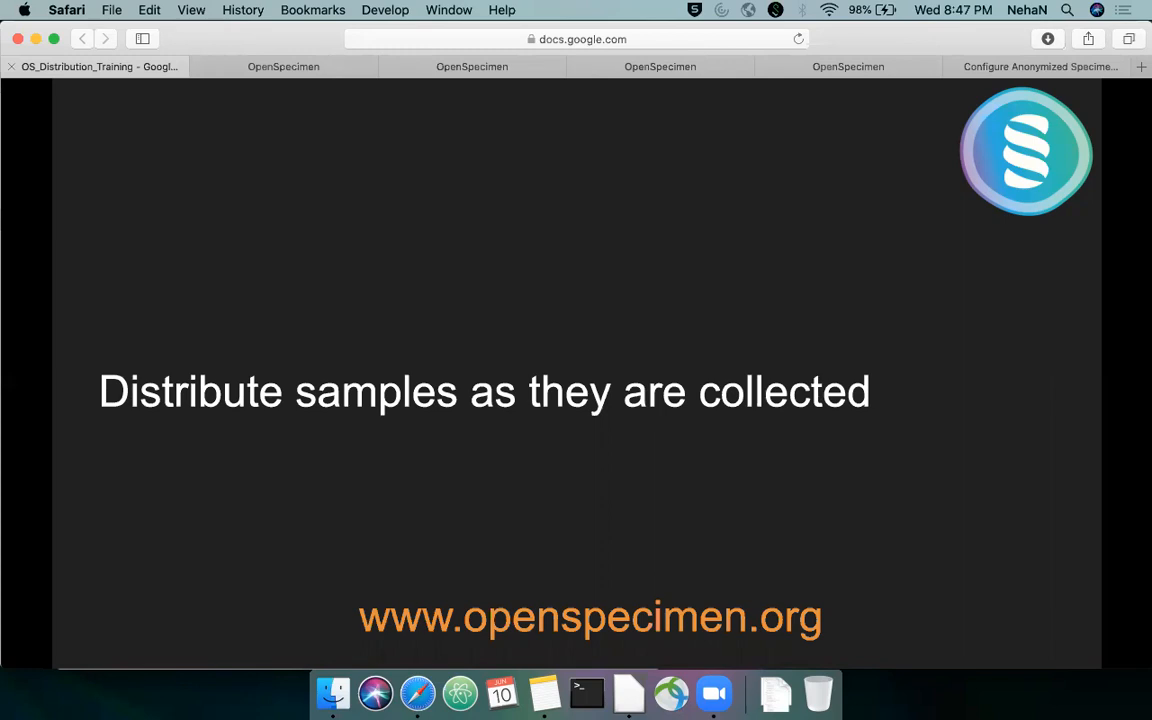
key("Right")
Return to OpenSpecimen and reopen the specimen list of the participant's T0D: Pre-Surgical visit
left_click(328, 70)
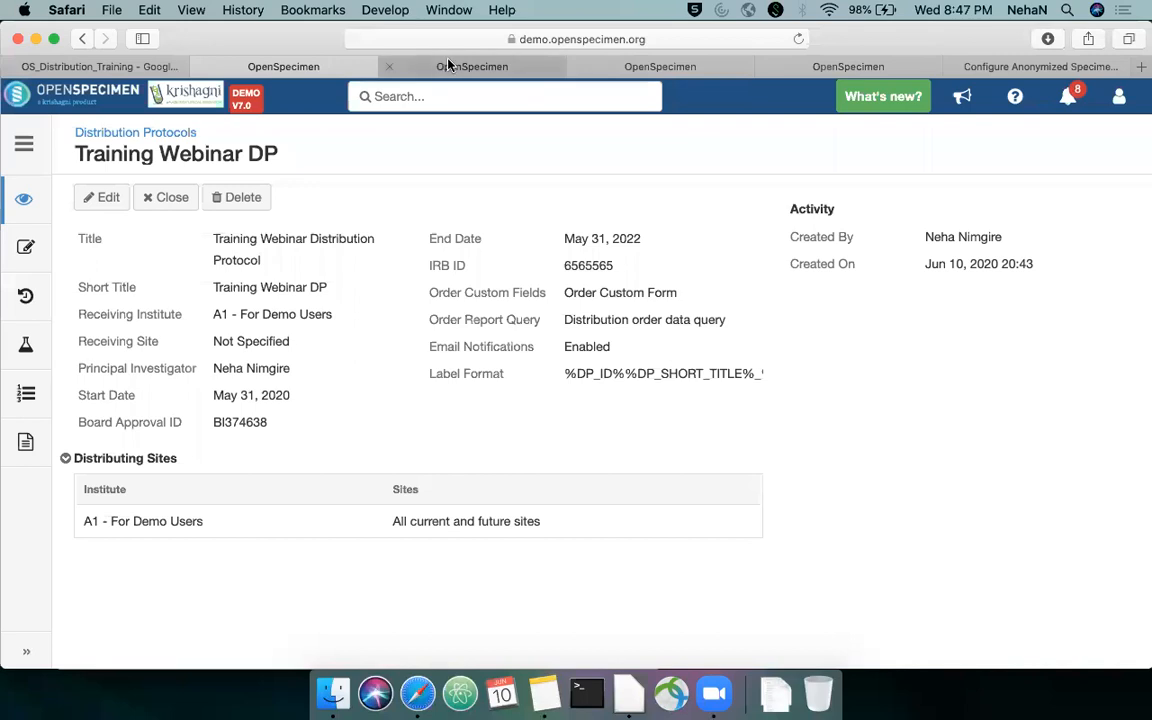
left_click(448, 65)
scroll(378, 355, "down", 3)
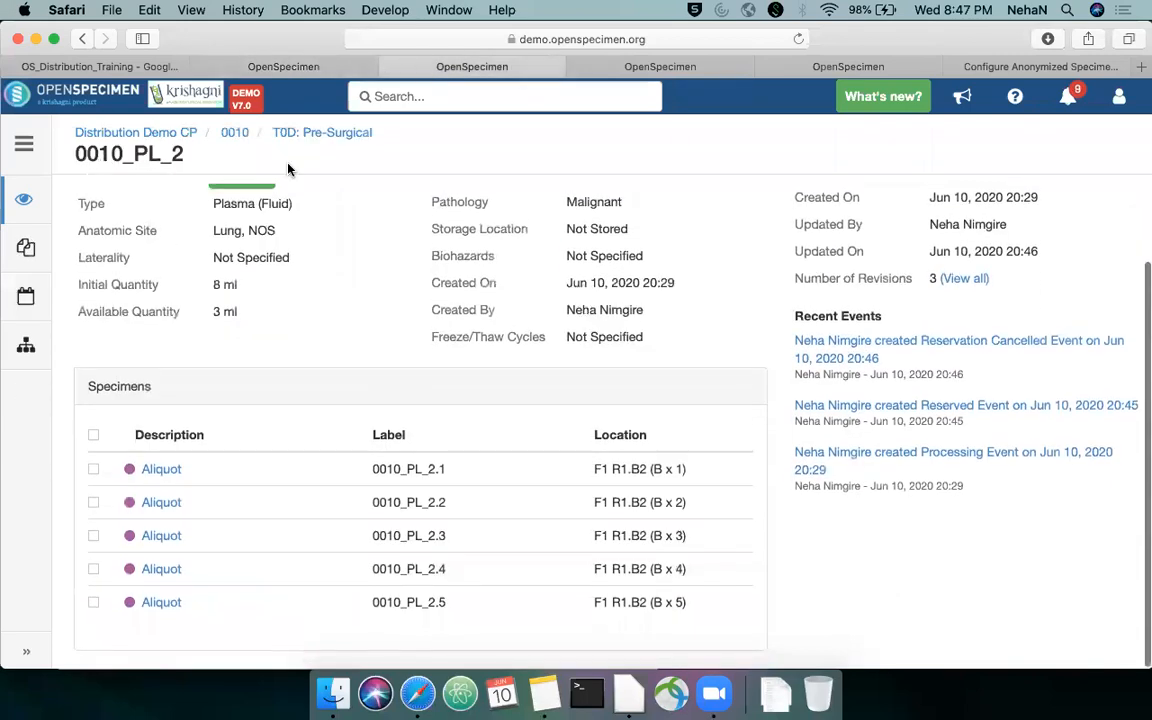
left_click(303, 133)
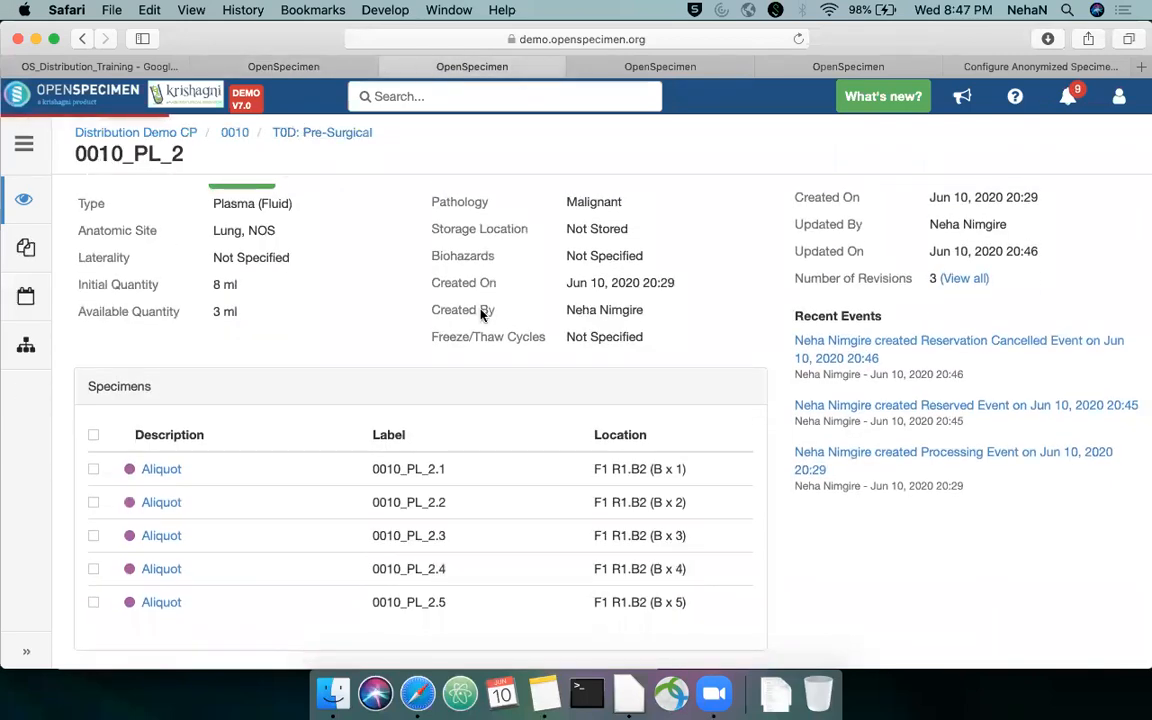
scroll(488, 305, "down", 5)
scroll(489, 303, "down", 1)
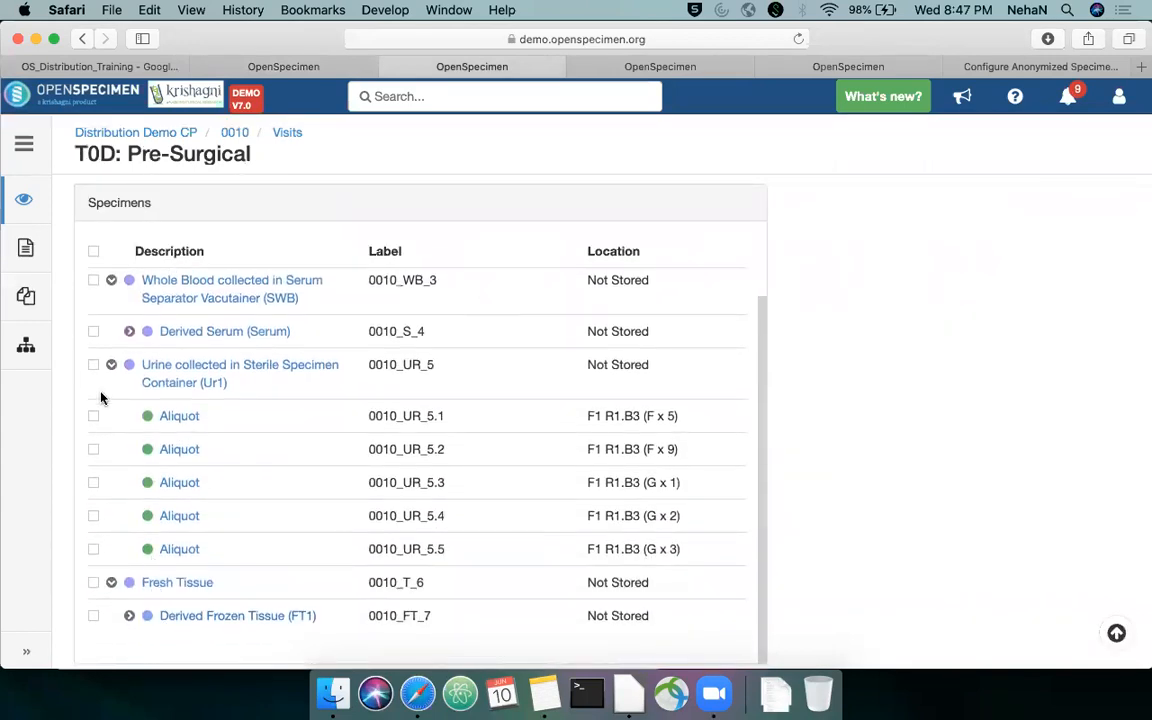
Start distributing the visit's urine specimen (Ur1) with Training Webinar DP as the distribution protocol
left_click(111, 365)
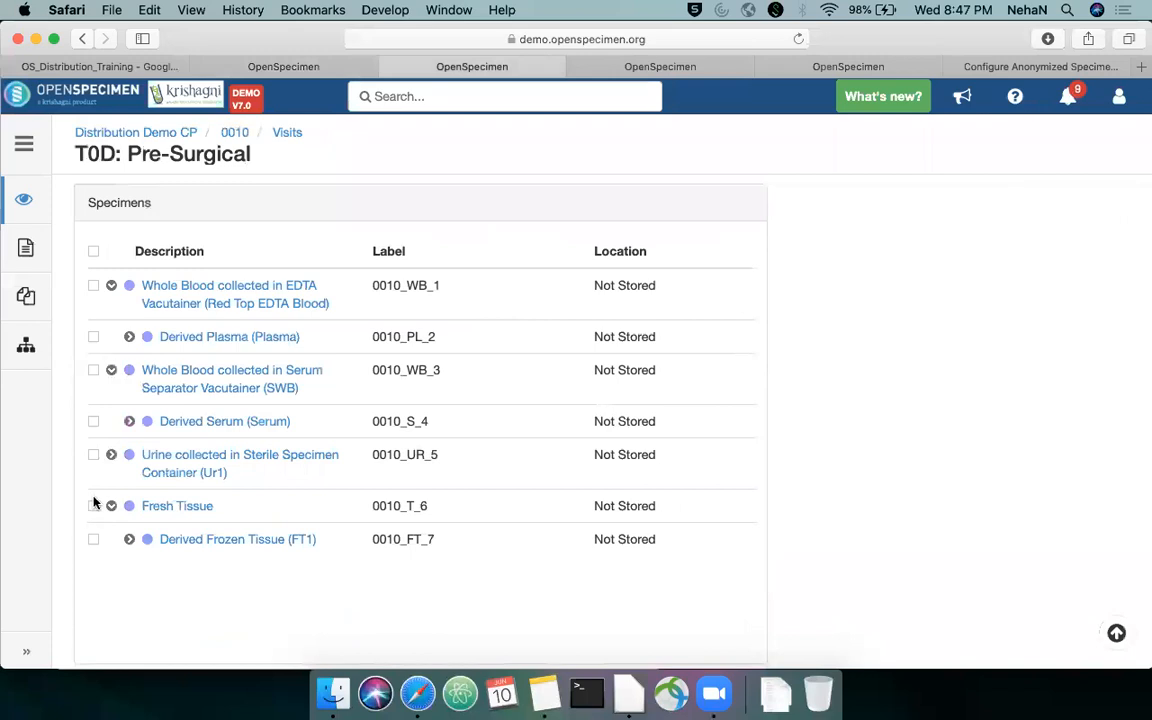
left_click(94, 457)
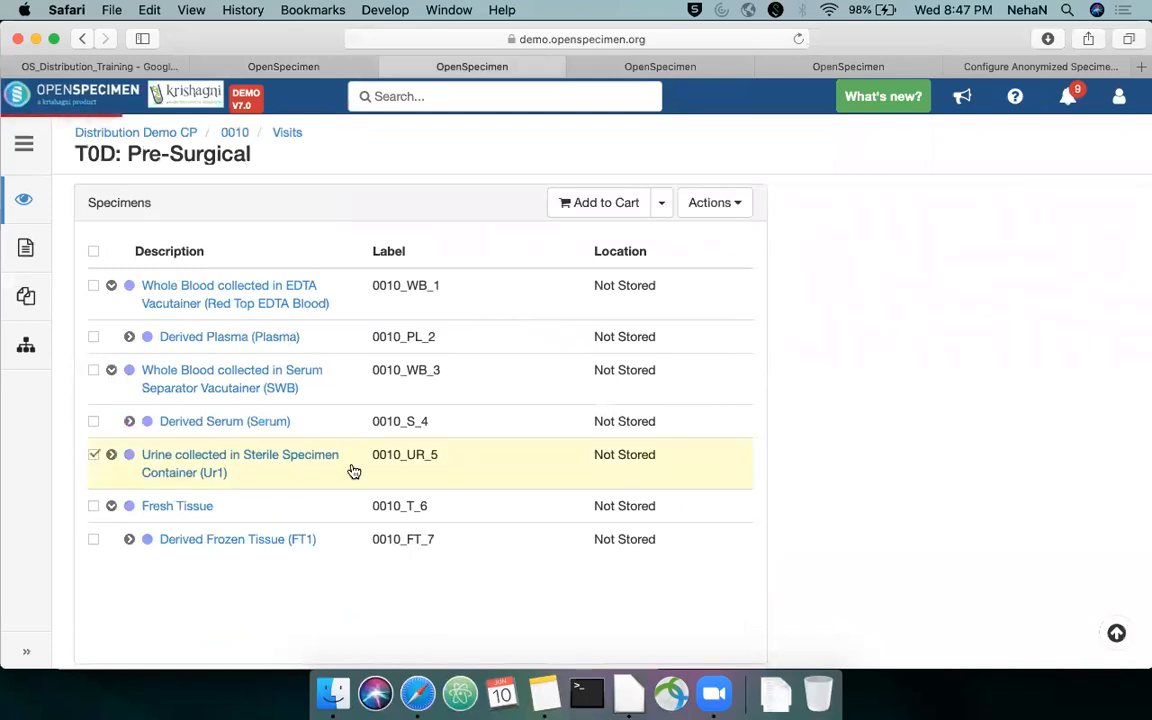
left_click(731, 205)
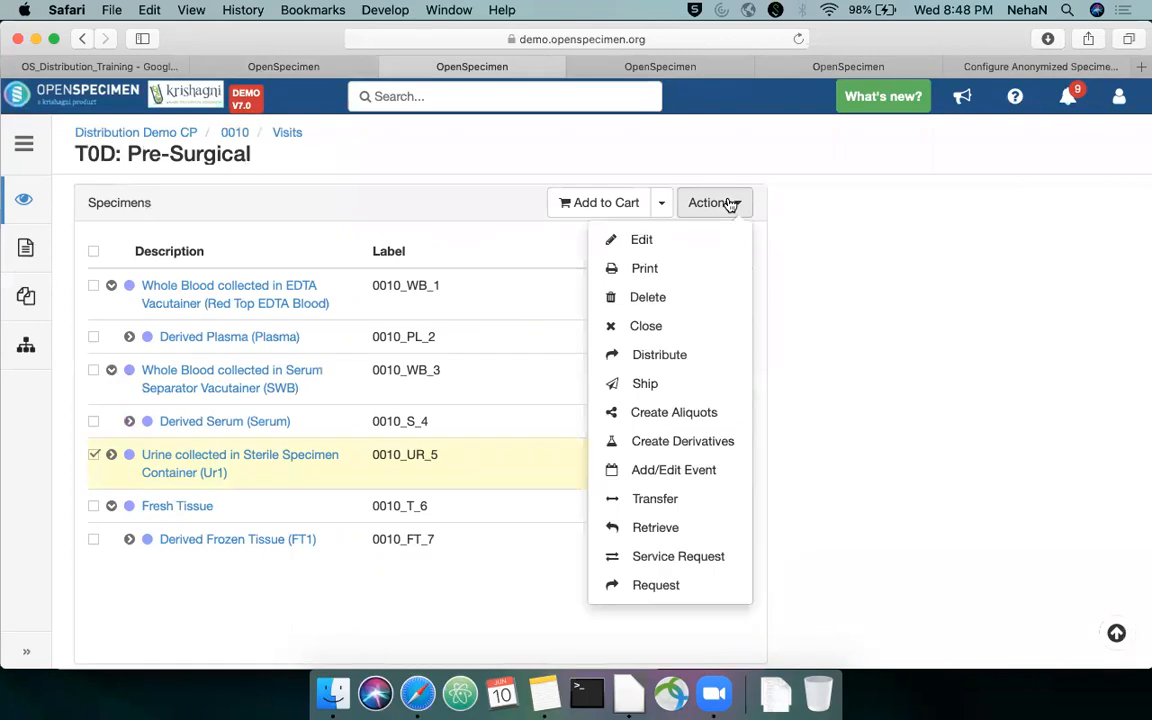
left_click(660, 356)
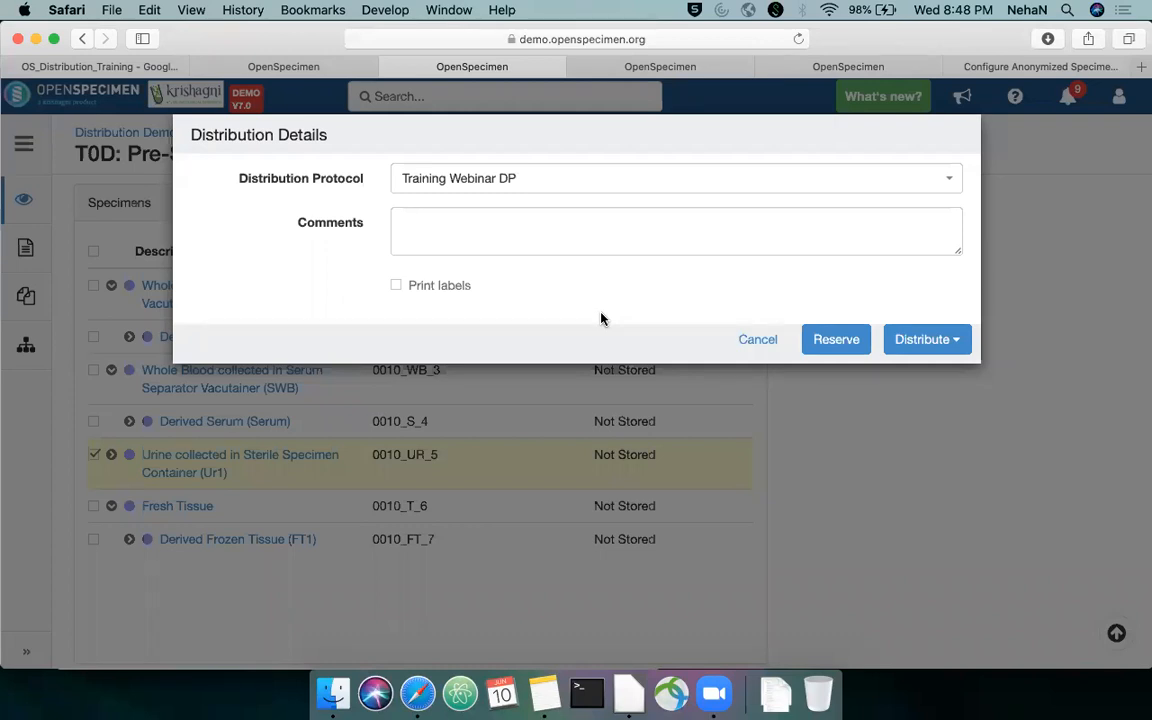
left_click(502, 186)
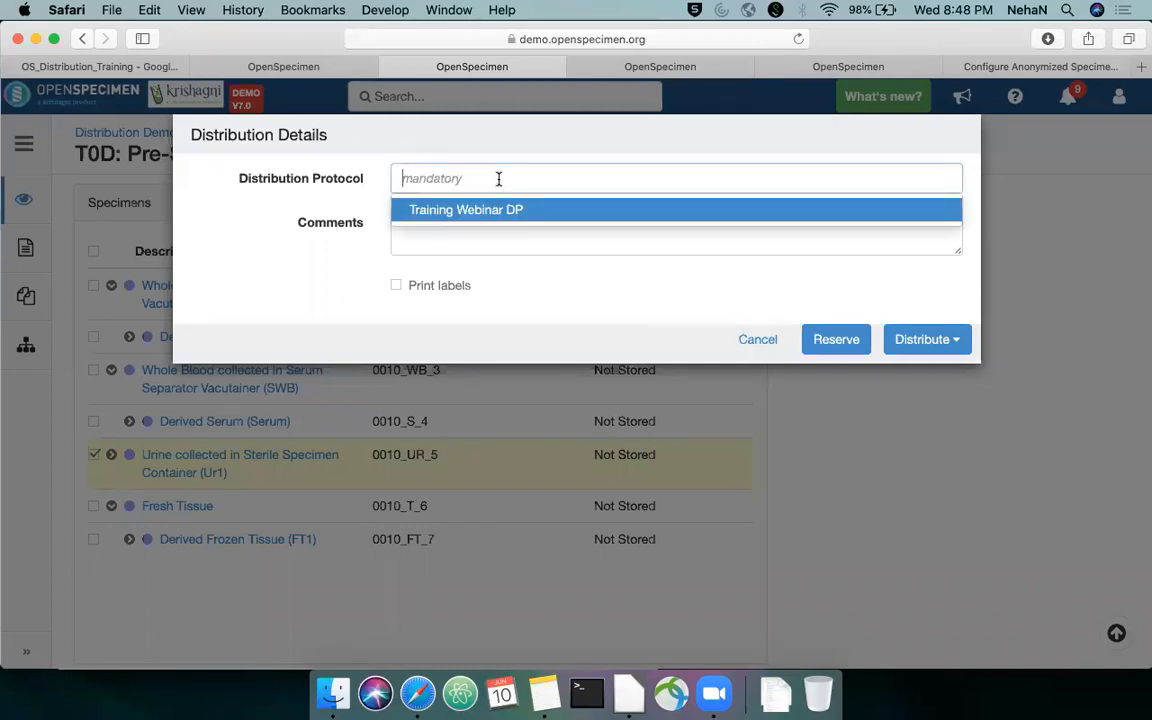
left_click(546, 210)
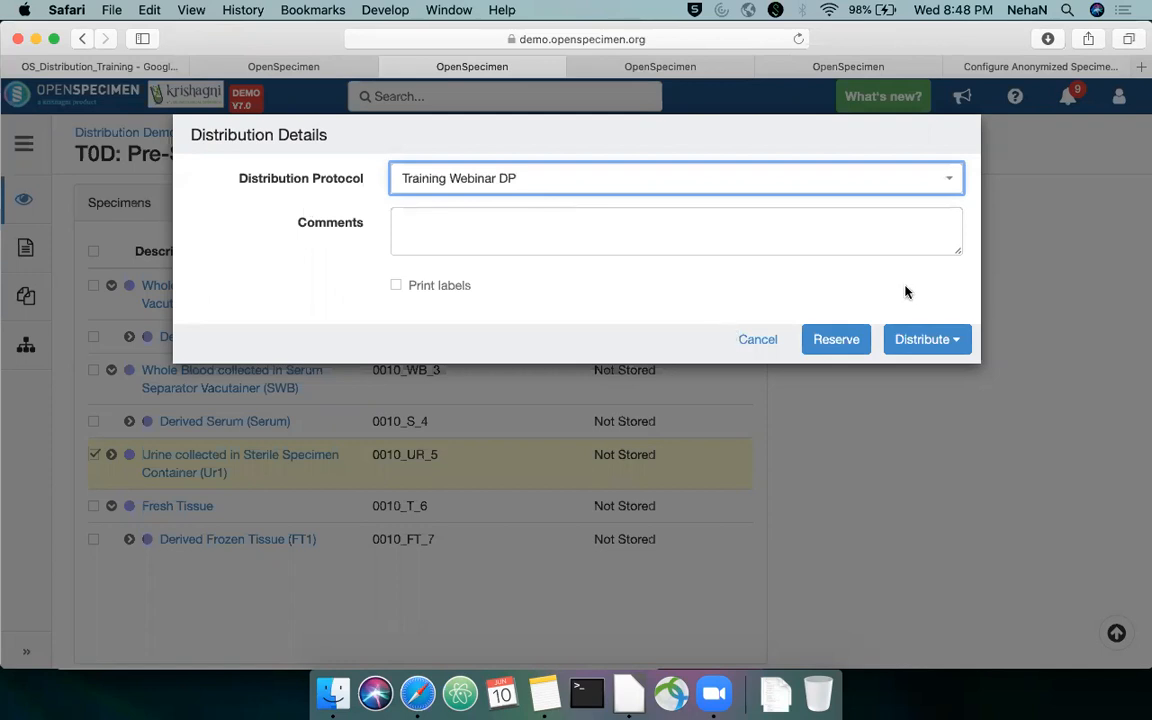
Enter the comment "Urine samples for" plus the doctor's name, enable Print labels and distribute the urine specimen immediately
left_click(853, 235)
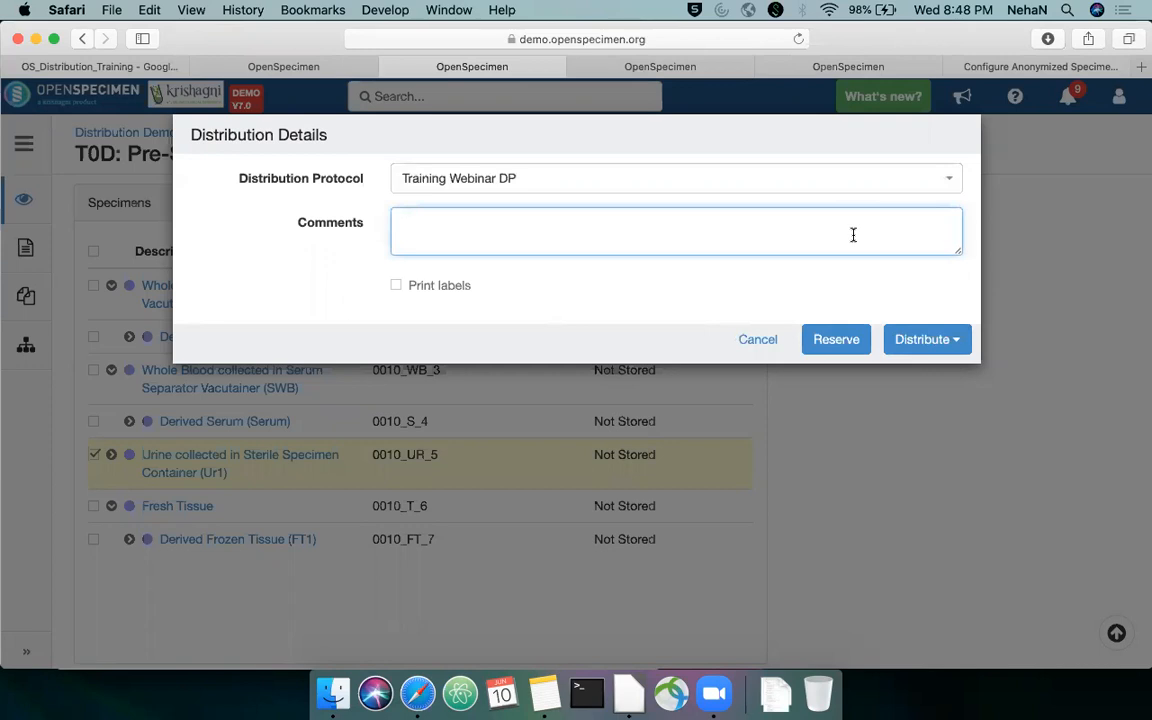
type("Urnine")
key("BackSpace")
key("BackSpace")
key("BackSpace")
key("BackSpace")
key("BackSpace")
type("ine samples for D")
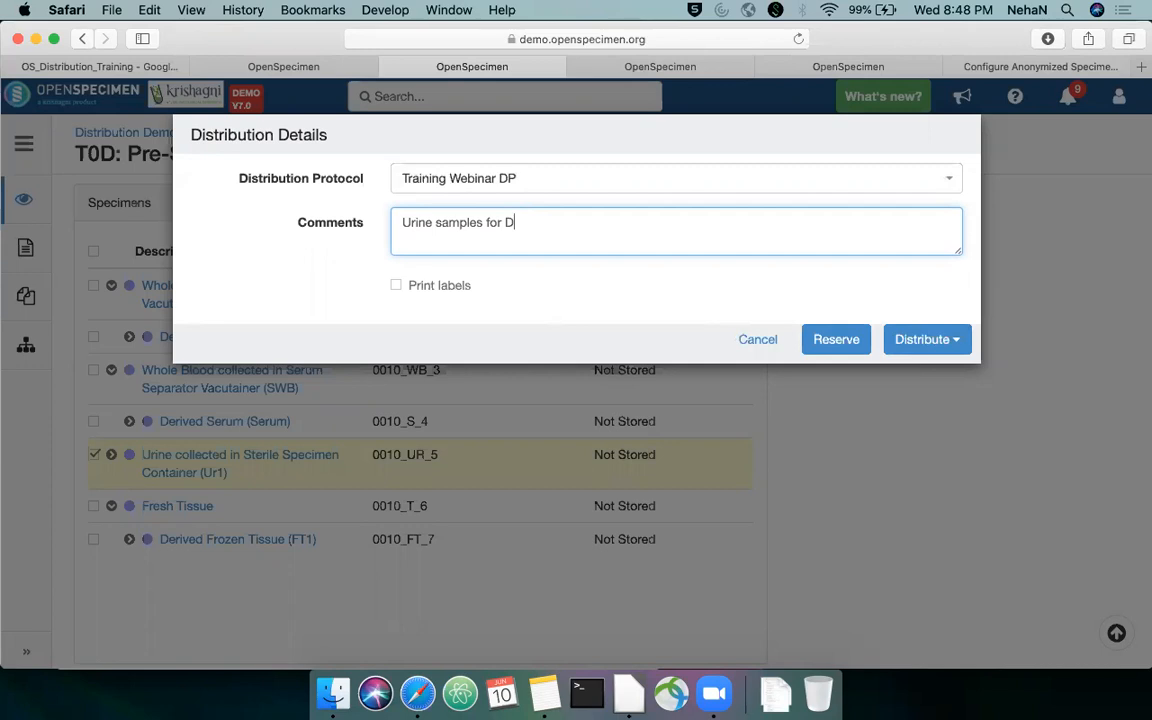
type("R Jane")
left_click(397, 287)
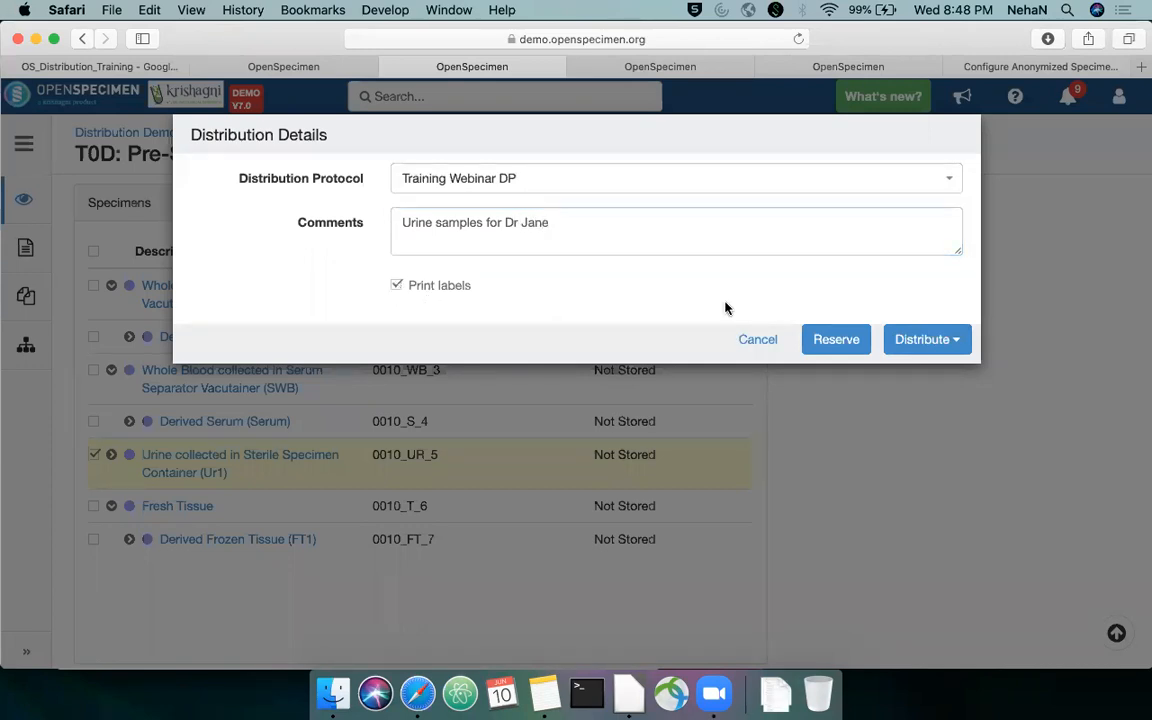
left_click(940, 341)
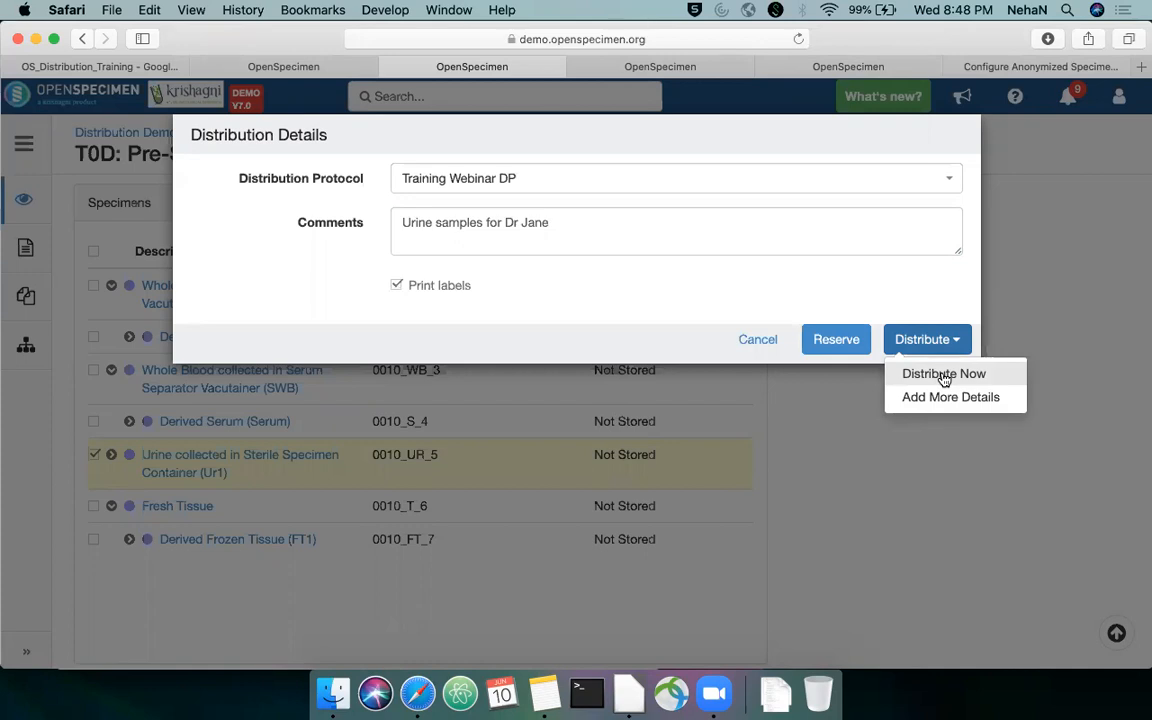
left_click(943, 374)
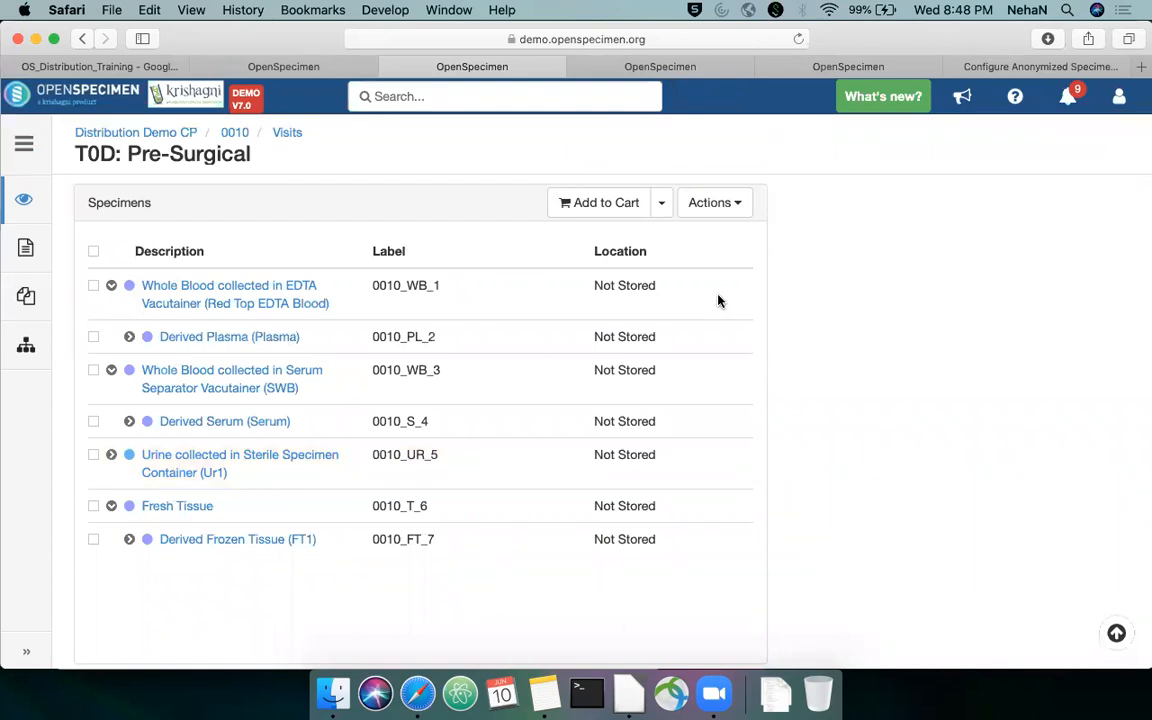
Open the distributed urine specimen and its first aliquot, and view the aliquot's Transfer event details
left_click(111, 455)
left_click(155, 459)
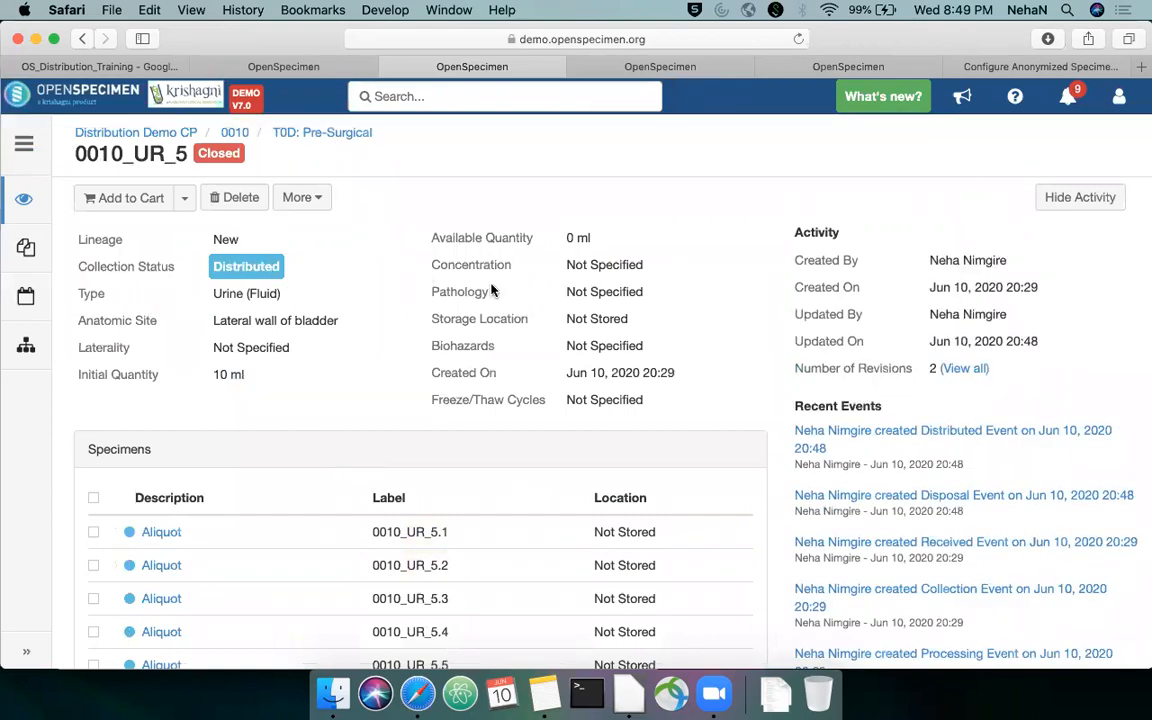
scroll(491, 290, "down", 1)
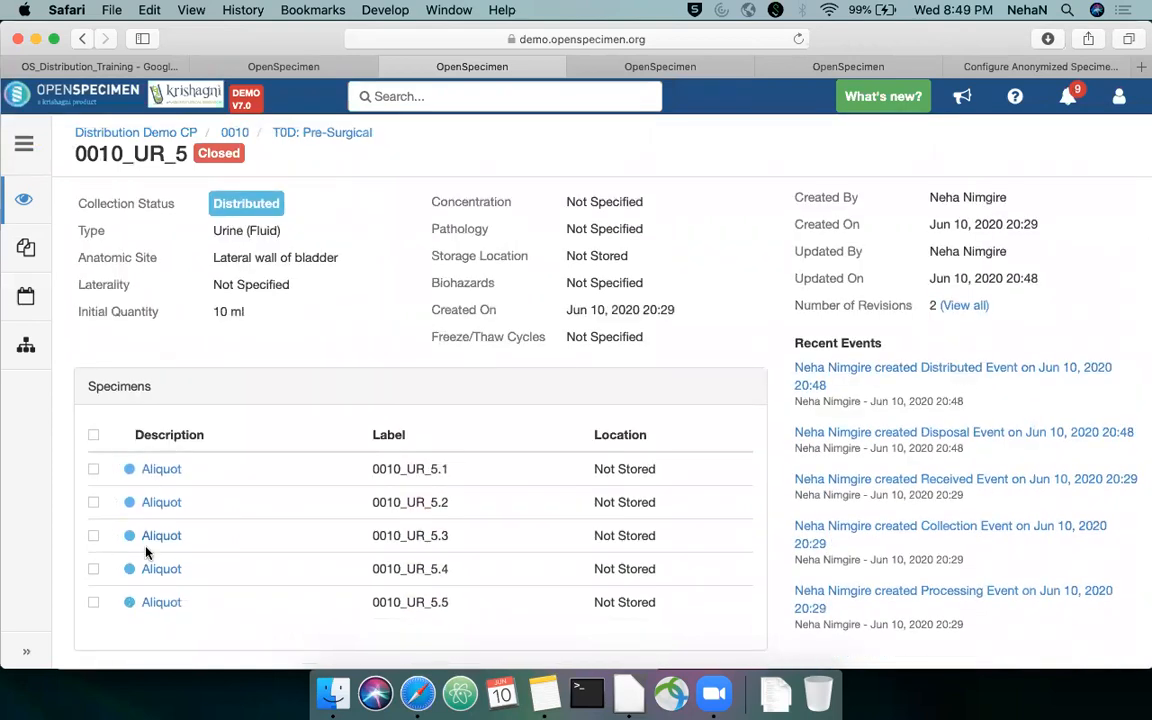
left_click(161, 469)
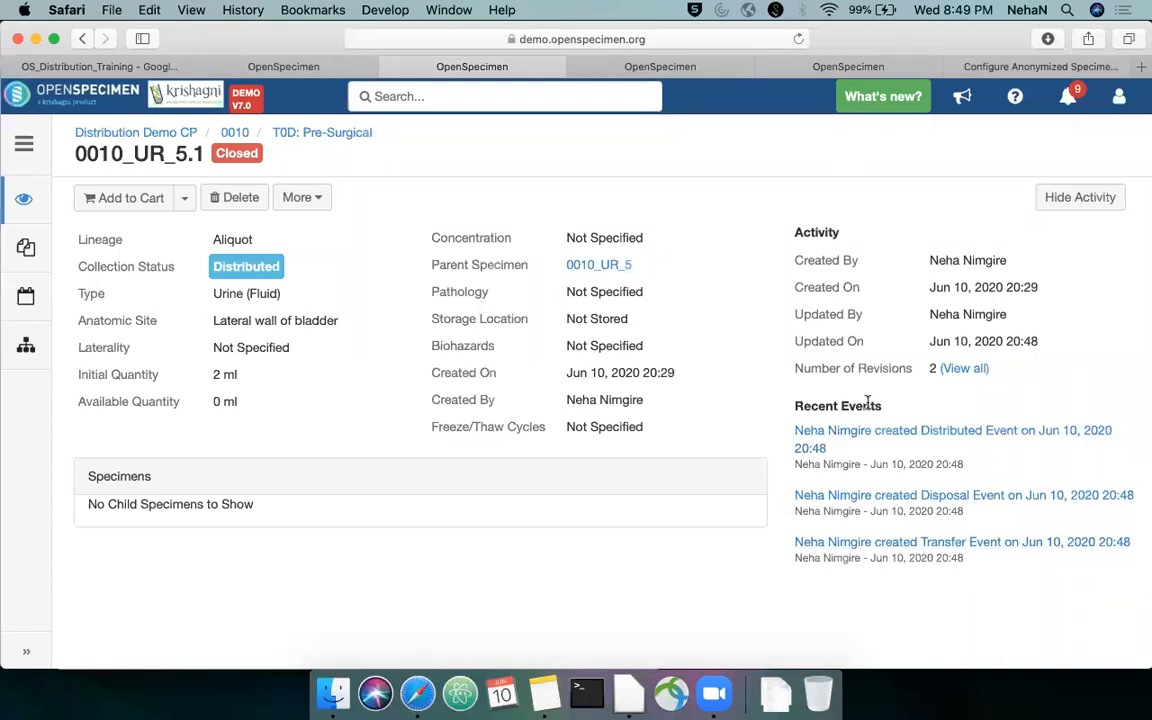
left_click(846, 549)
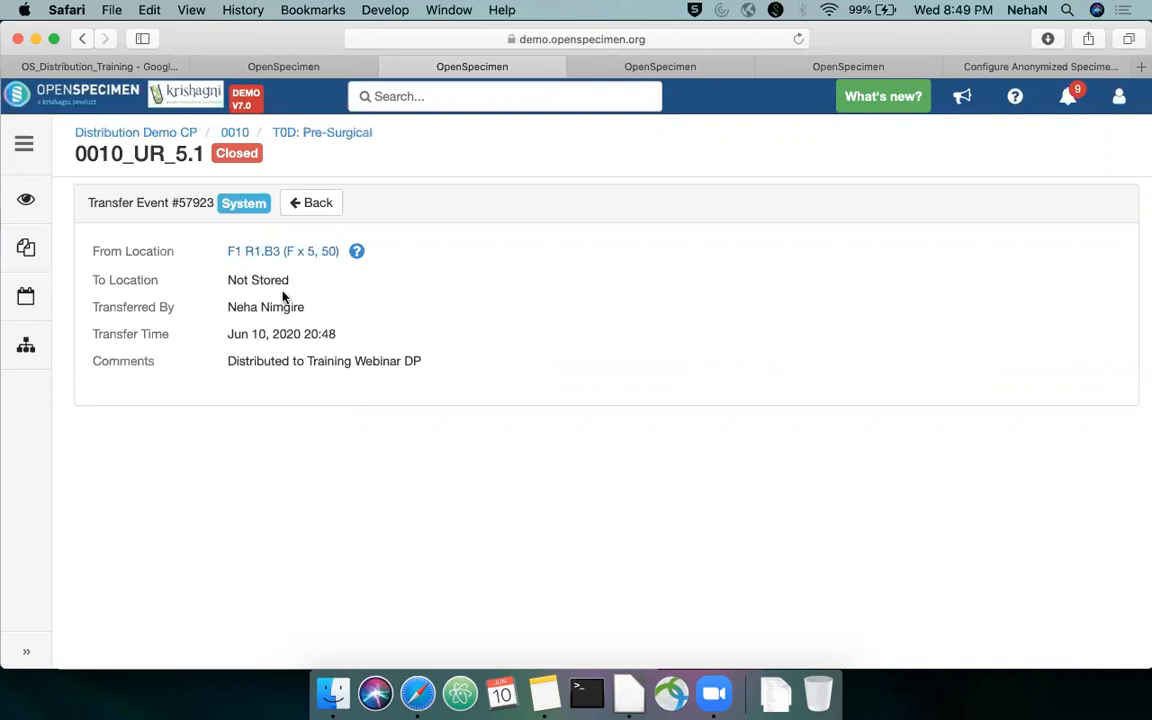
View the aliquot's Disposal and Distributed event details, highlight the distribution comment, and return from the event details
left_click(326, 203)
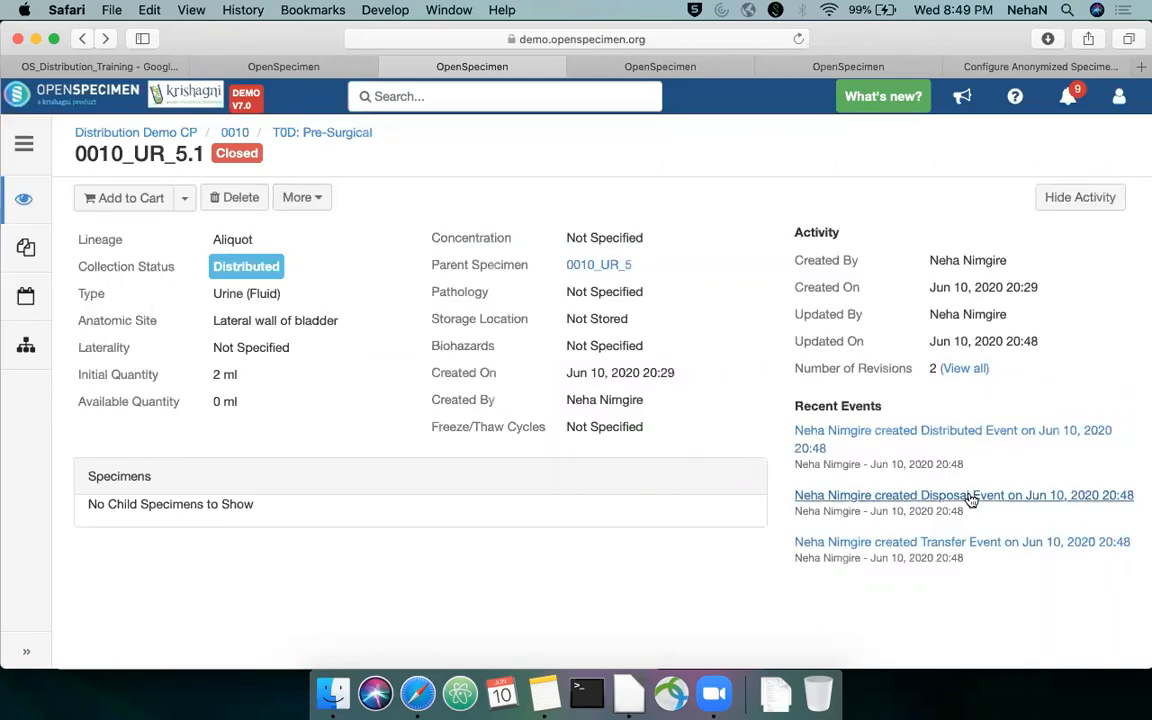
left_click(971, 497)
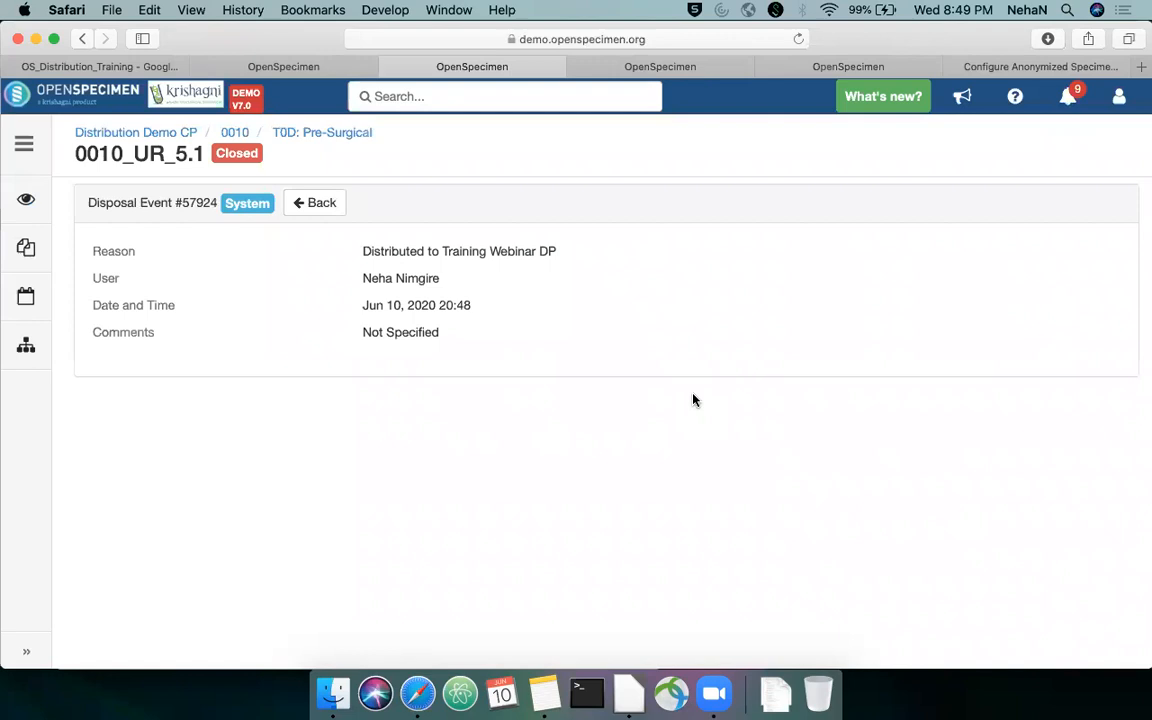
left_click(322, 204)
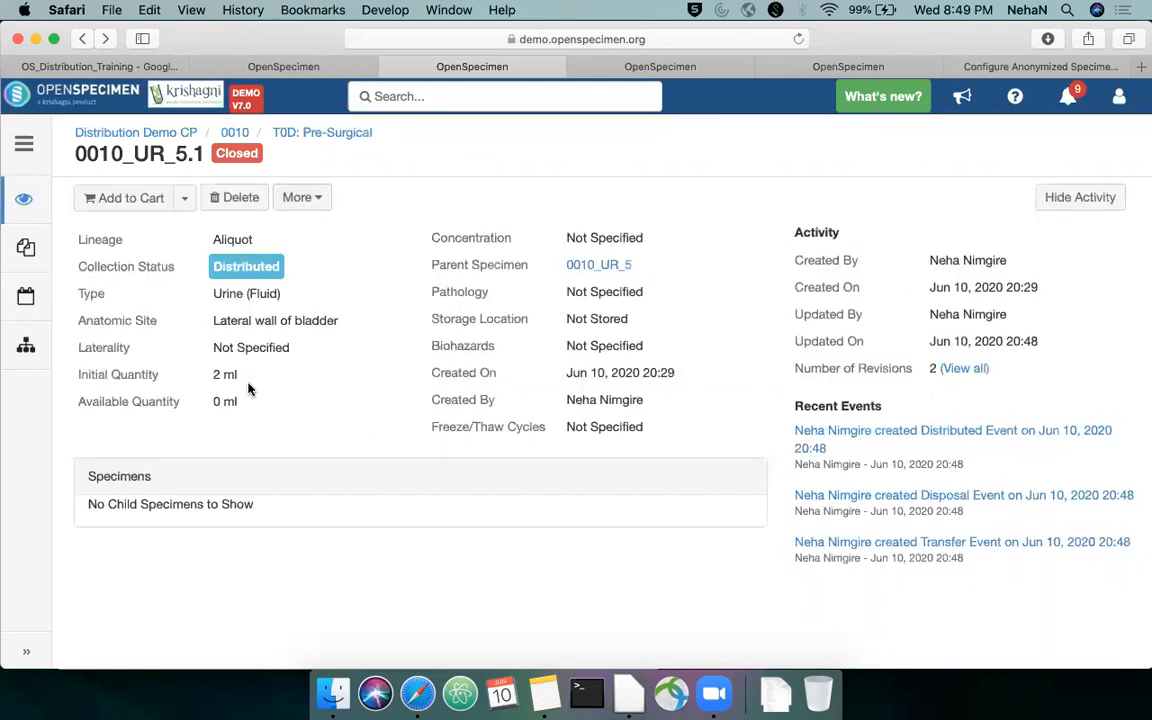
left_click(967, 435)
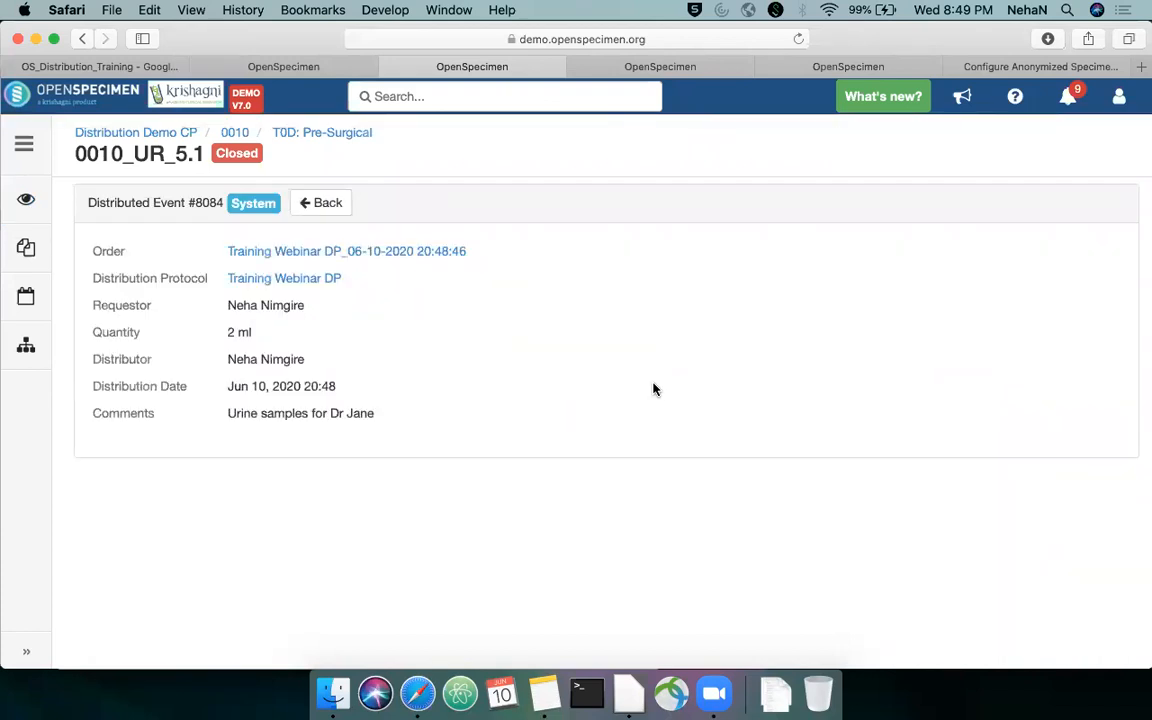
left_click_drag(380, 413, 224, 404)
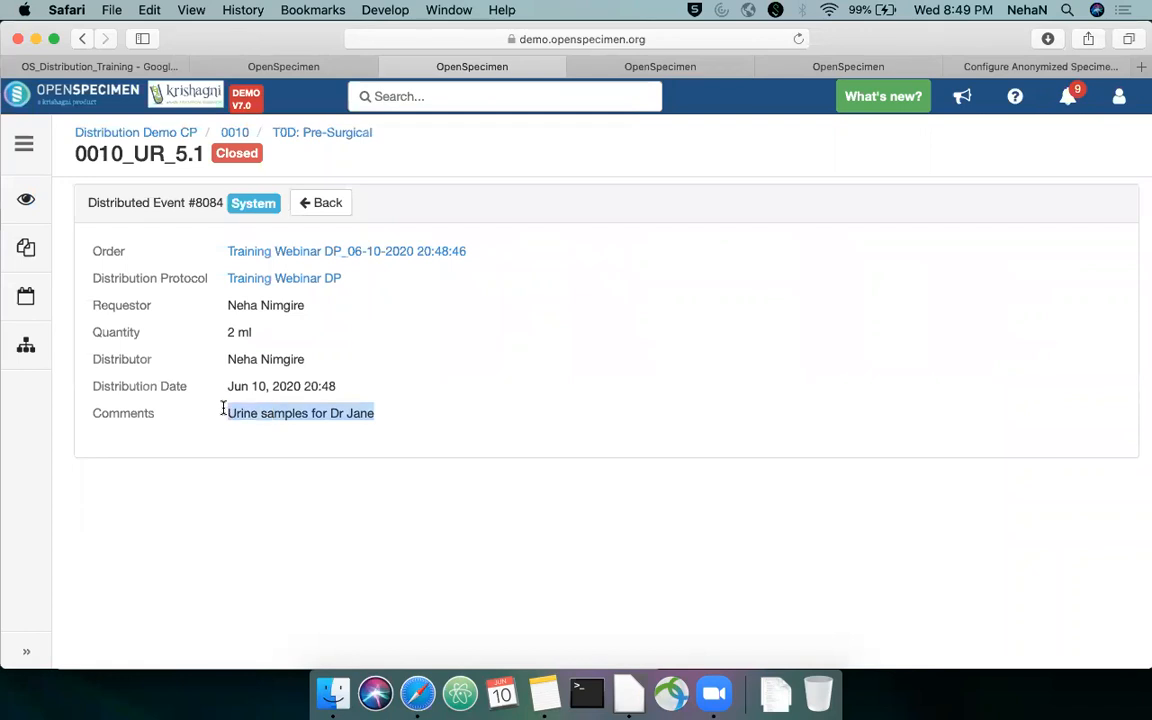
left_click(318, 201)
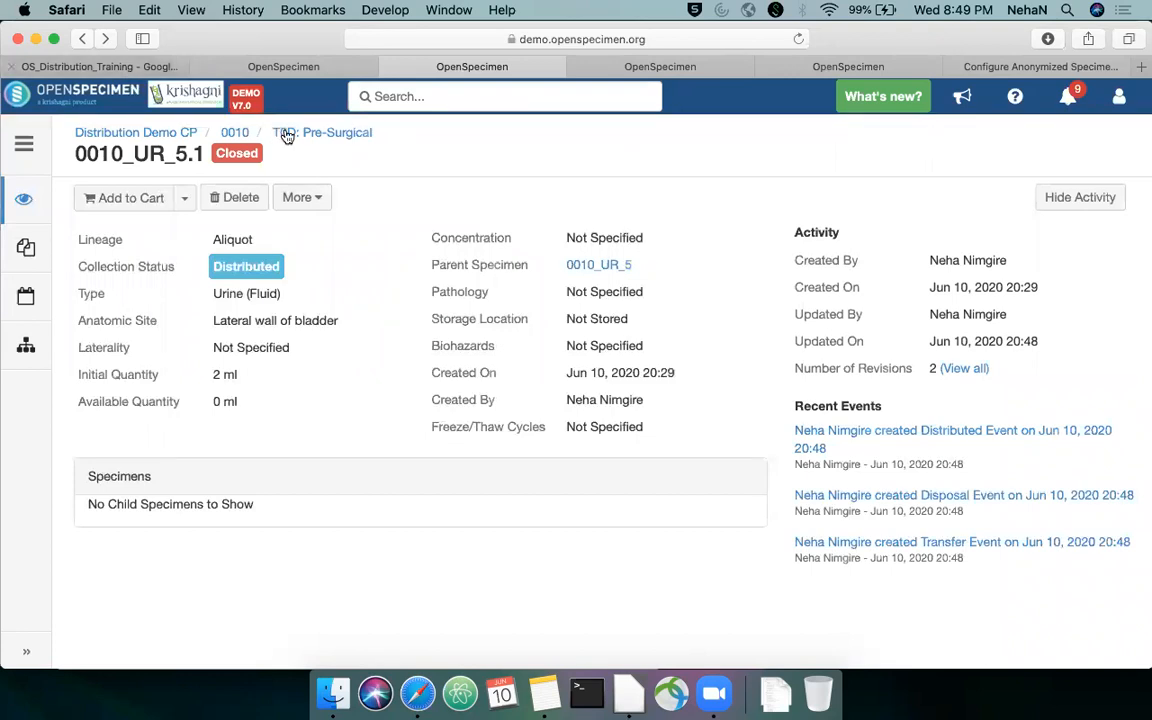
Switch to the training slides, advance to the "Distribution via cart" slide, and close the browser tab showing Training Webinar DP
left_click(138, 67)
key("Right")
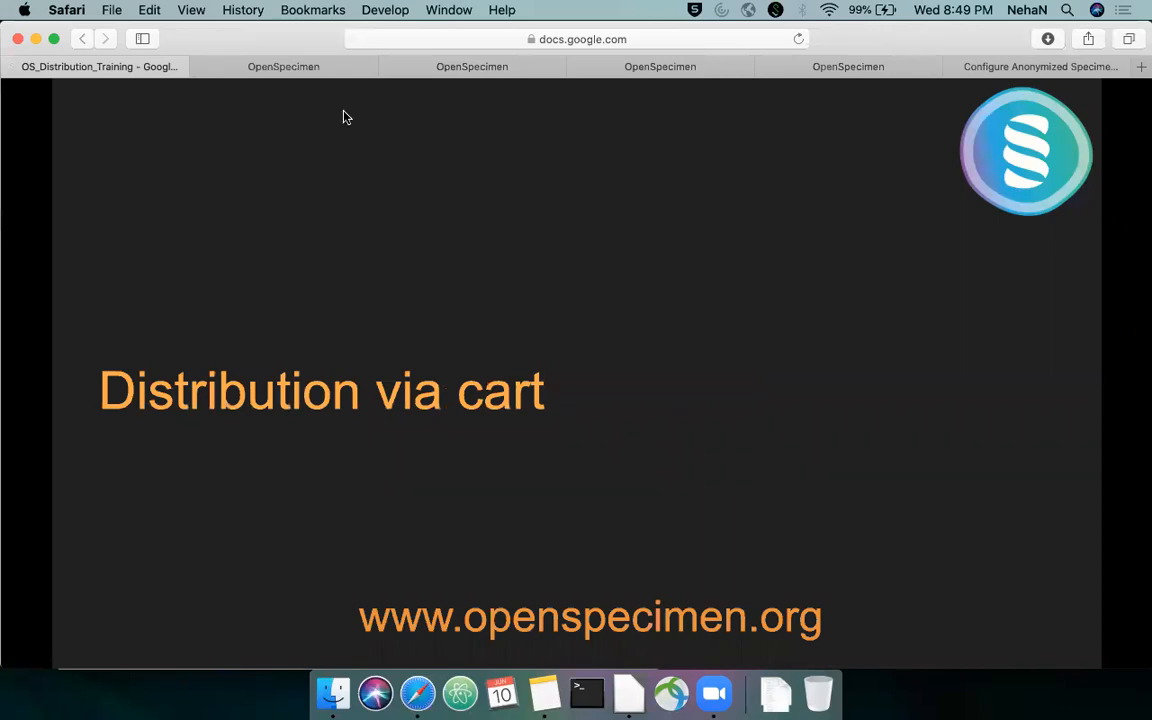
left_click(325, 66)
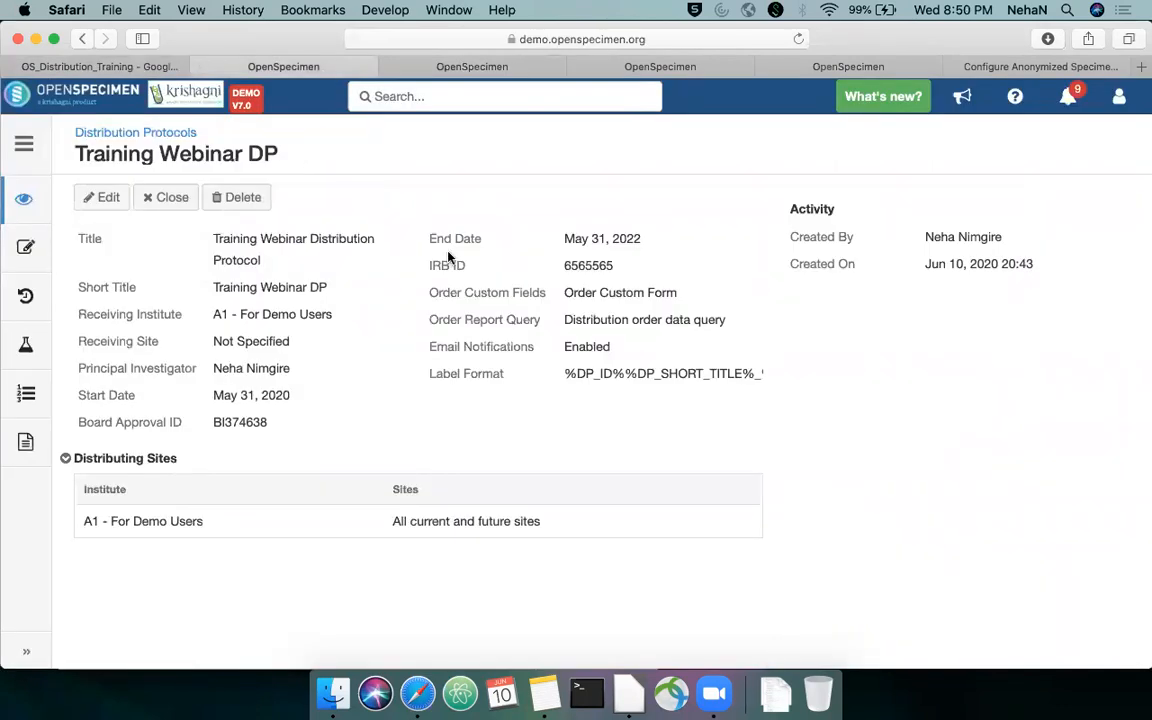
left_click(199, 66)
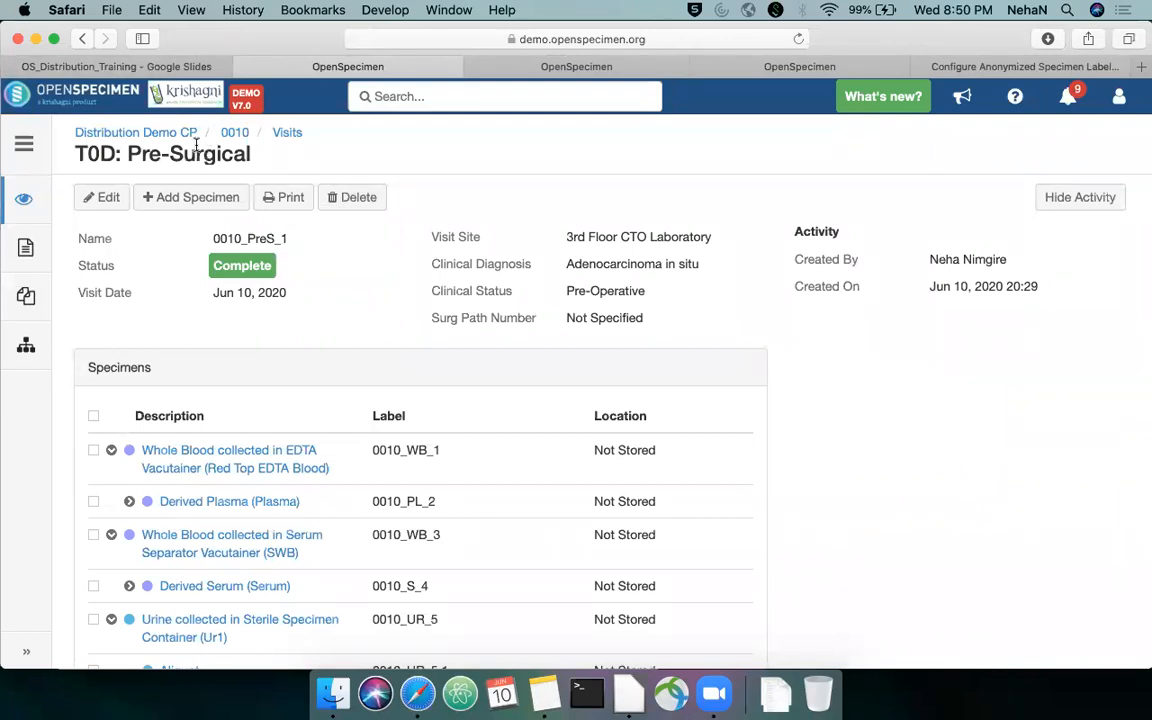
Return to the Distribution Demo CP participants and open the T0D: Pre-Surgical visit of participant 0002
scroll(324, 295, "down", 2)
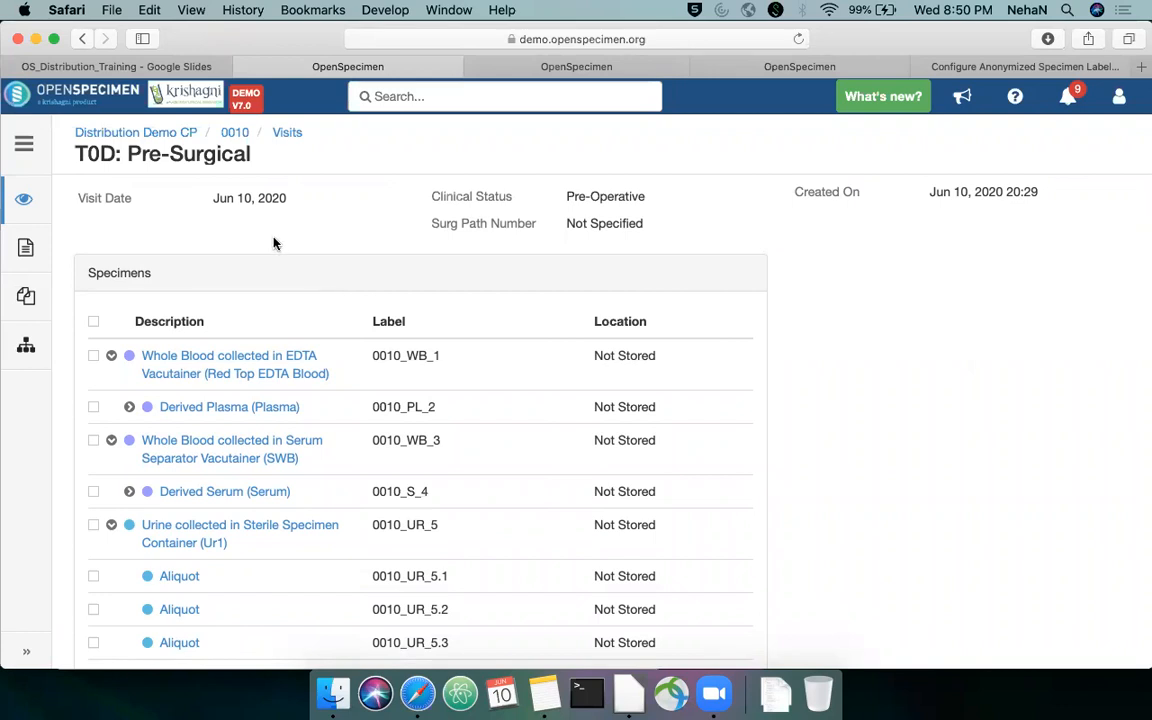
left_click(240, 138)
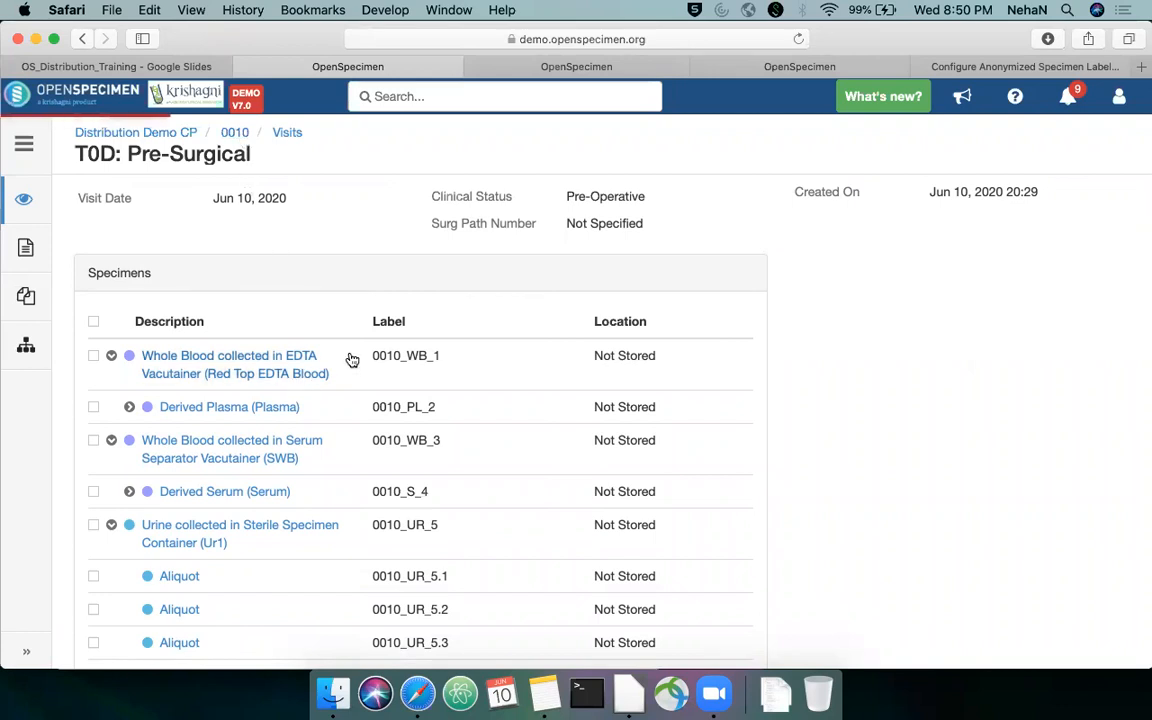
scroll(249, 298, "down", 1)
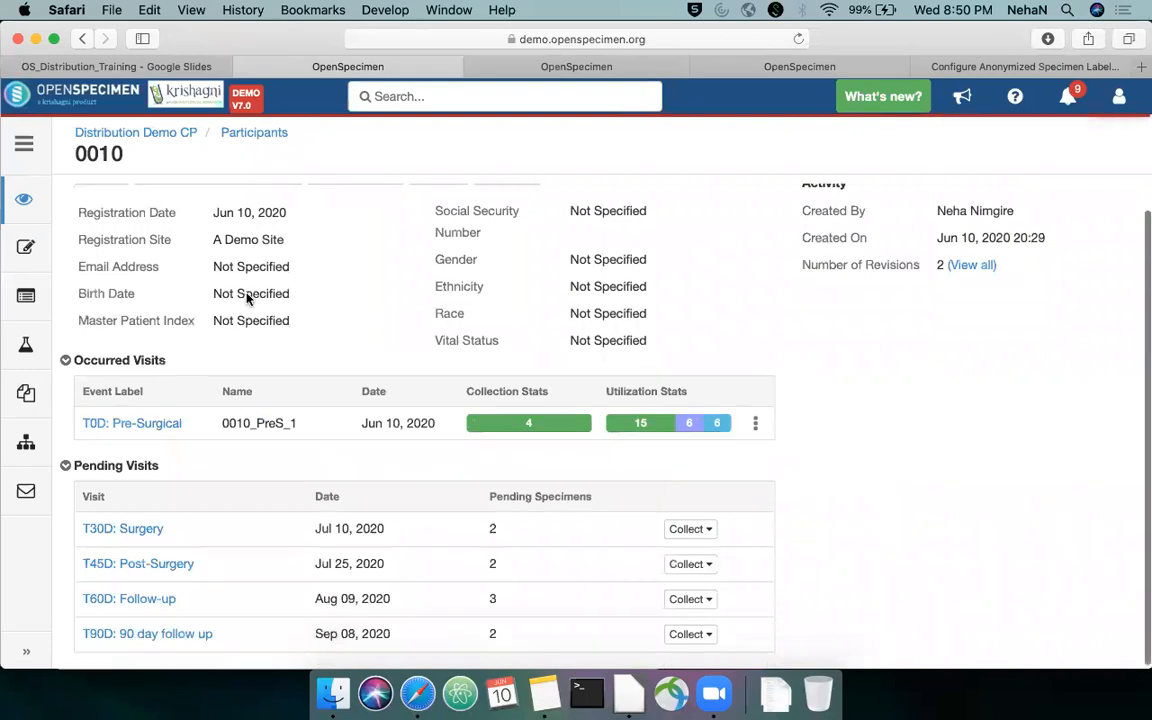
left_click(252, 135)
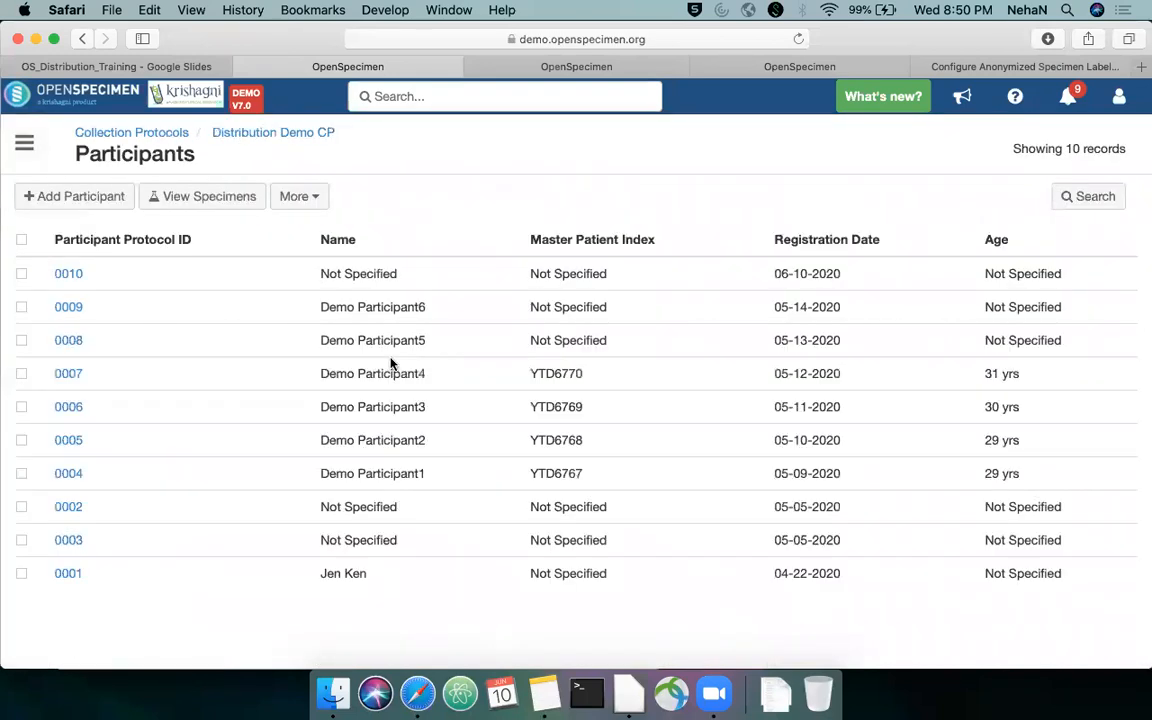
left_click(70, 507)
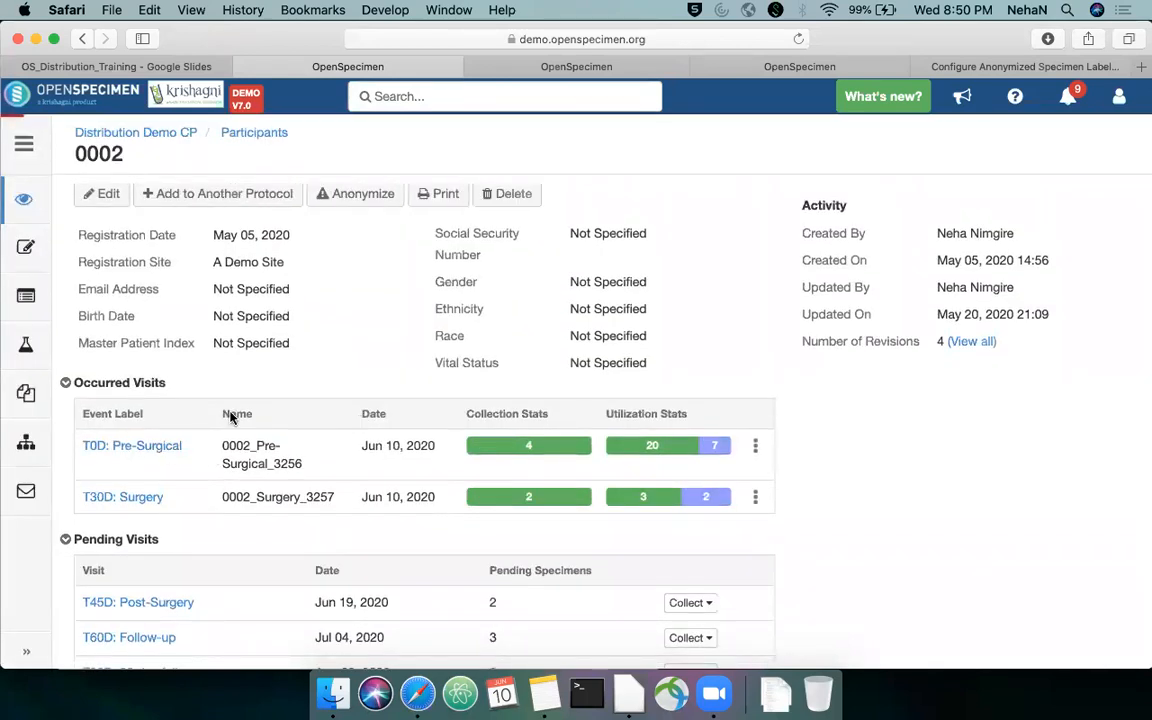
scroll(390, 272, "down", 2)
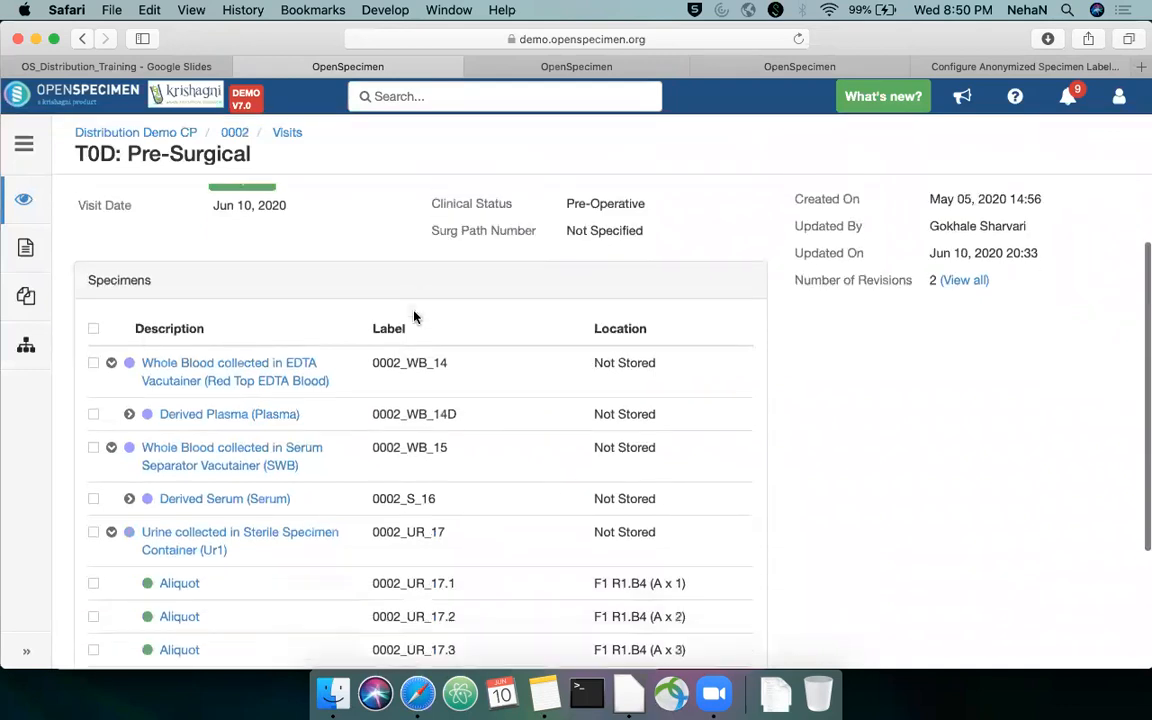
Select all specimens of the T0D: Pre-Surgical visit and add them to DP Demo Cart
left_click(93, 332)
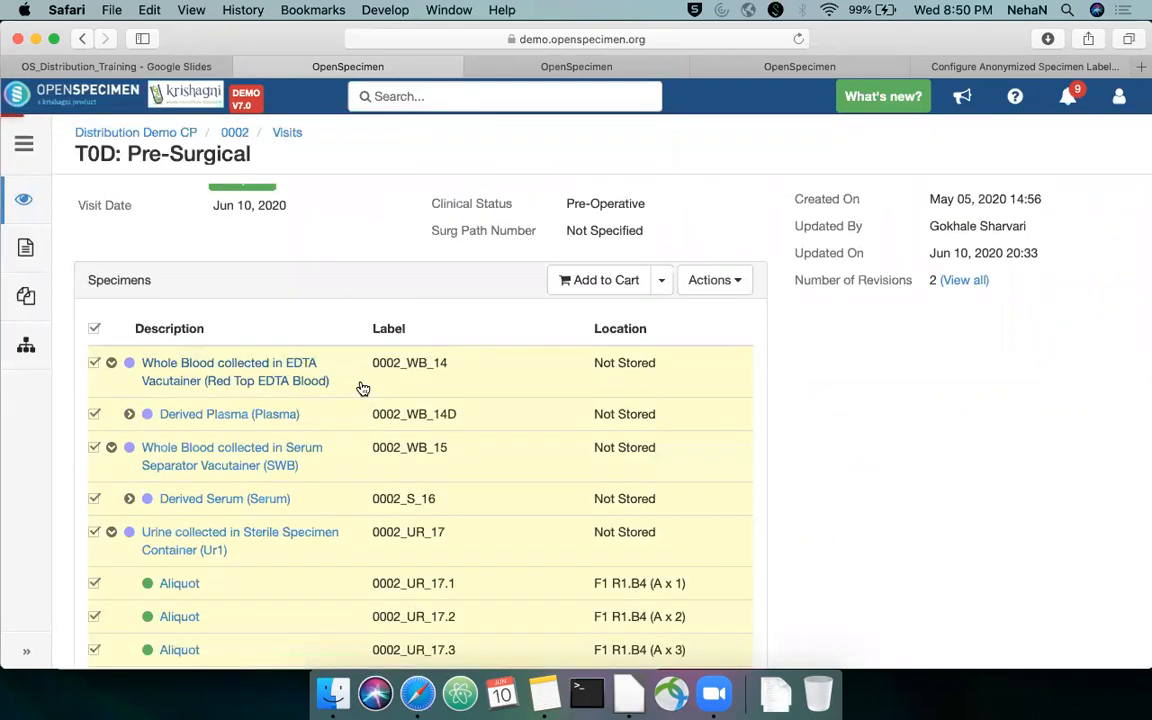
scroll(363, 388, "down", 2)
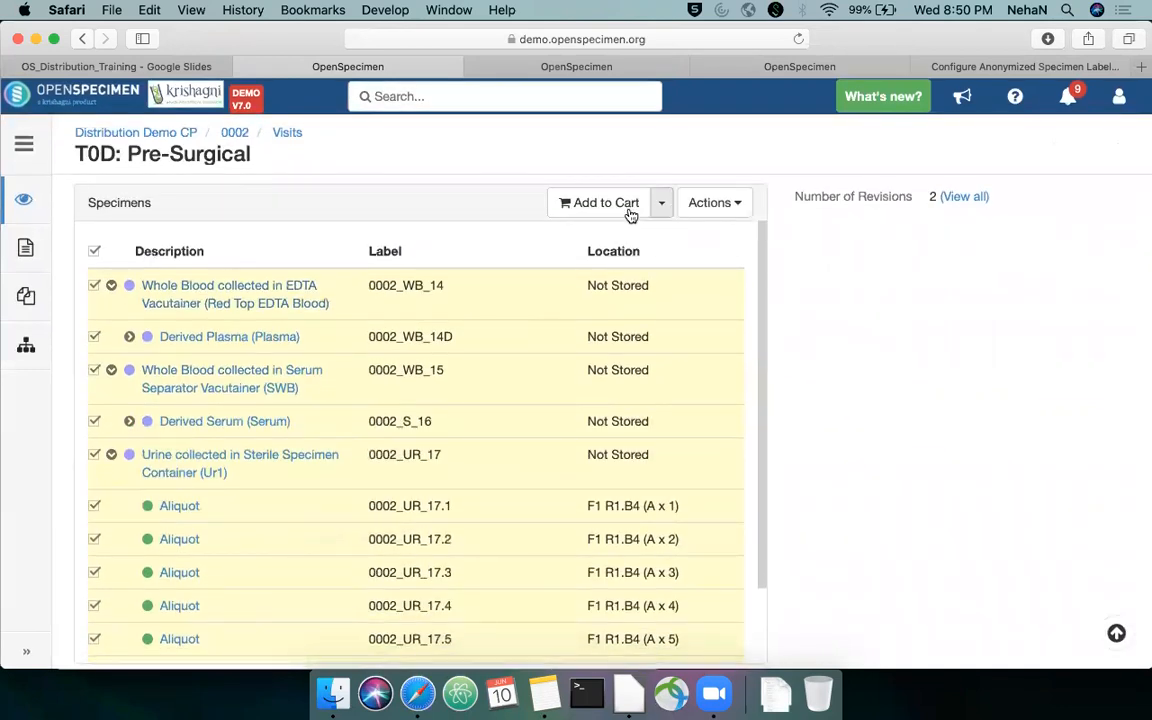
left_click(660, 204)
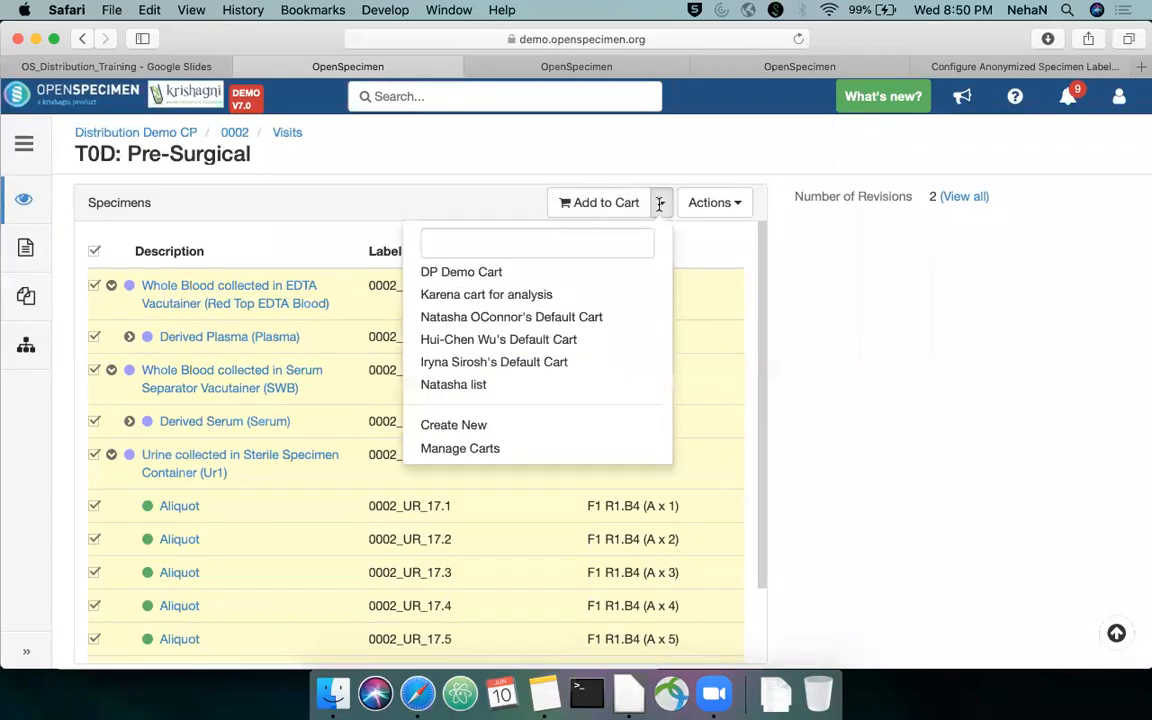
left_click(482, 283)
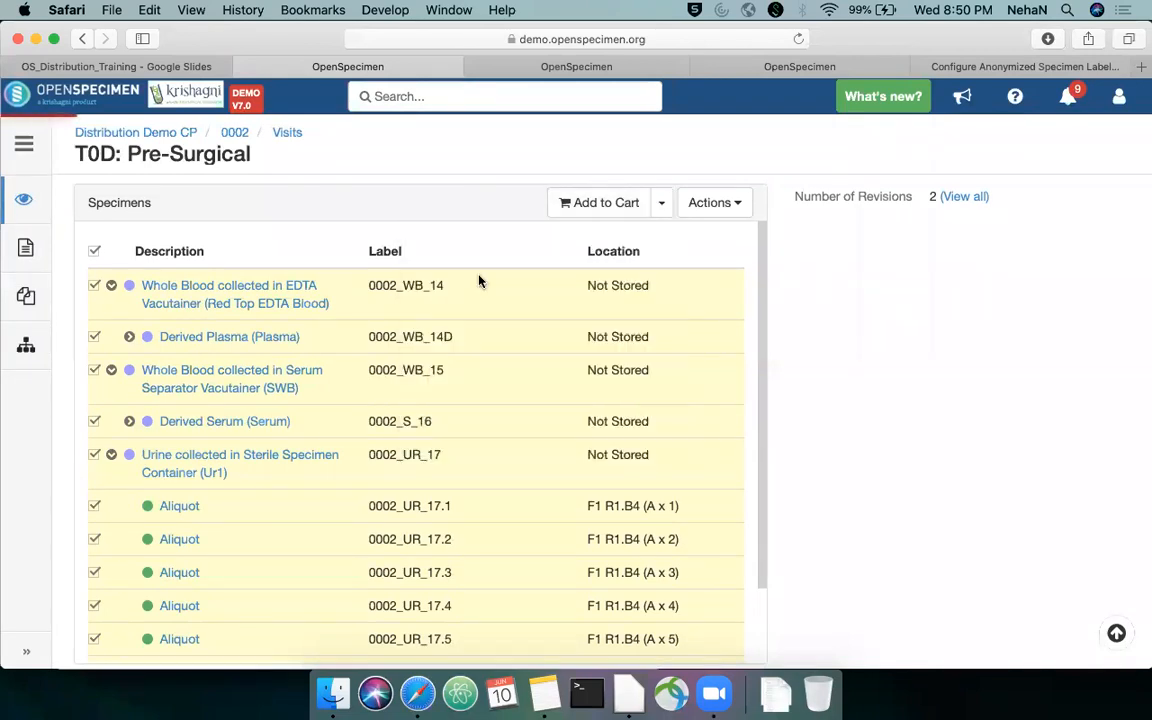
Go to the specimen carts and open DP Demo Cart
left_click(24, 143)
scroll(80, 380, "down", 2)
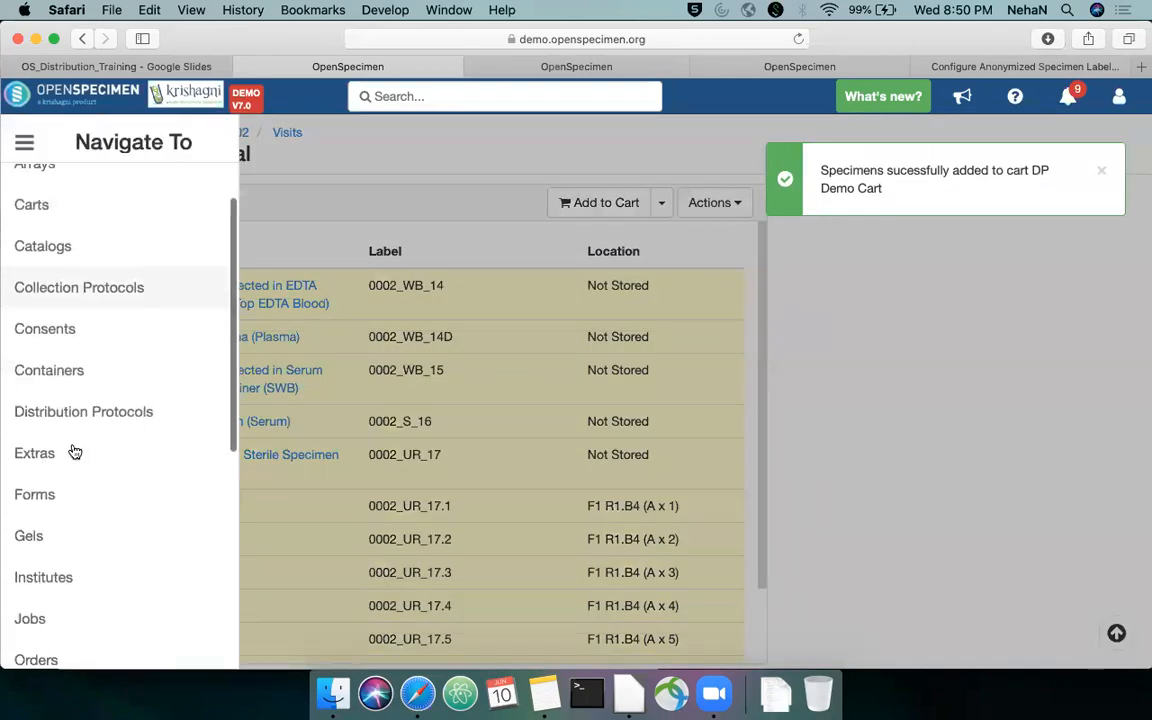
left_click(46, 204)
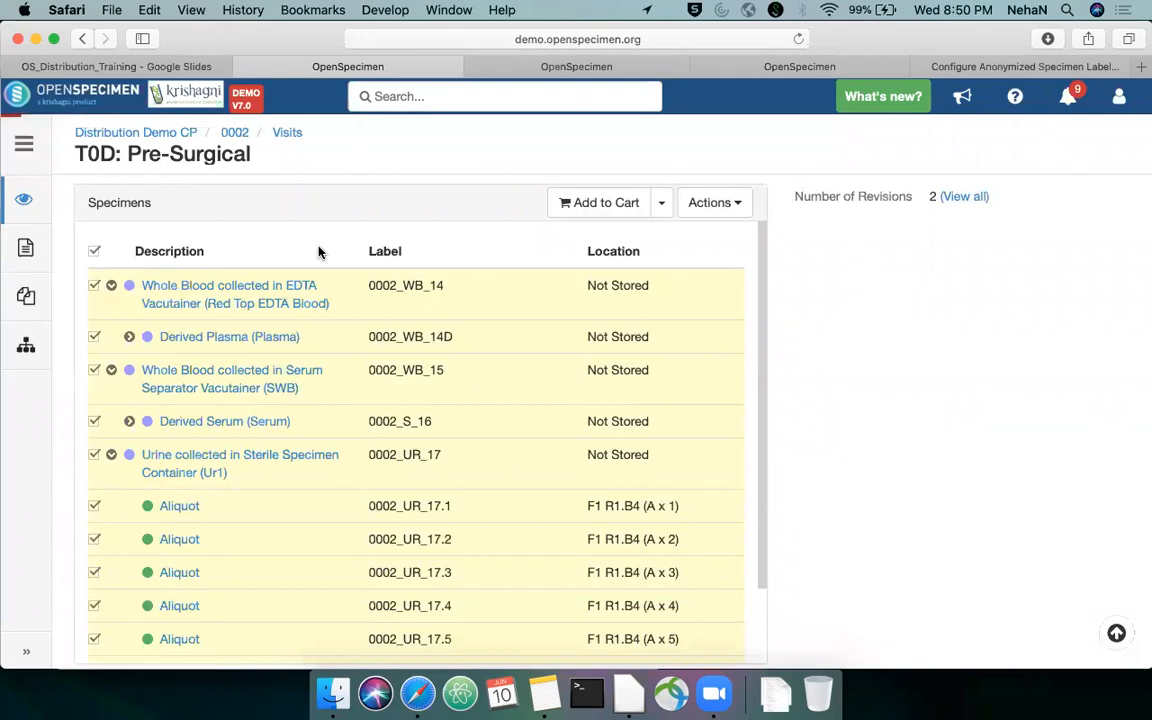
left_click(90, 275)
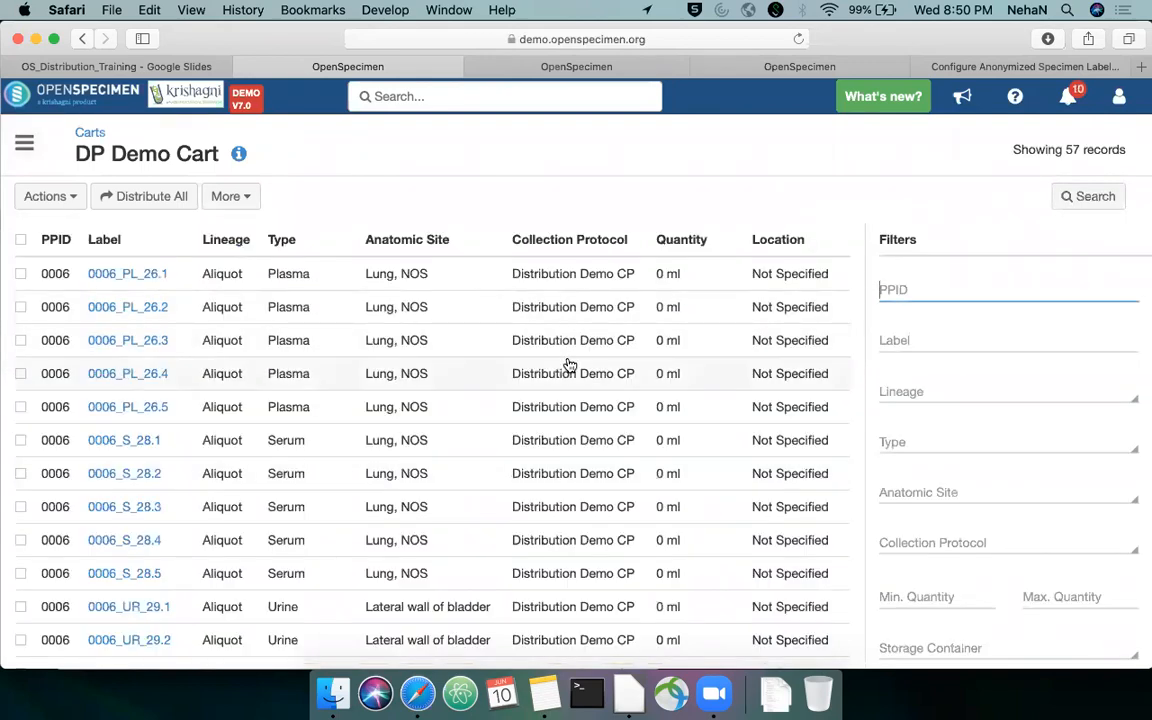
Filter the specimens in DP Demo Cart to a minimum quantity of 0.1
scroll(566, 374, "down", 10)
scroll(568, 366, "down", 5)
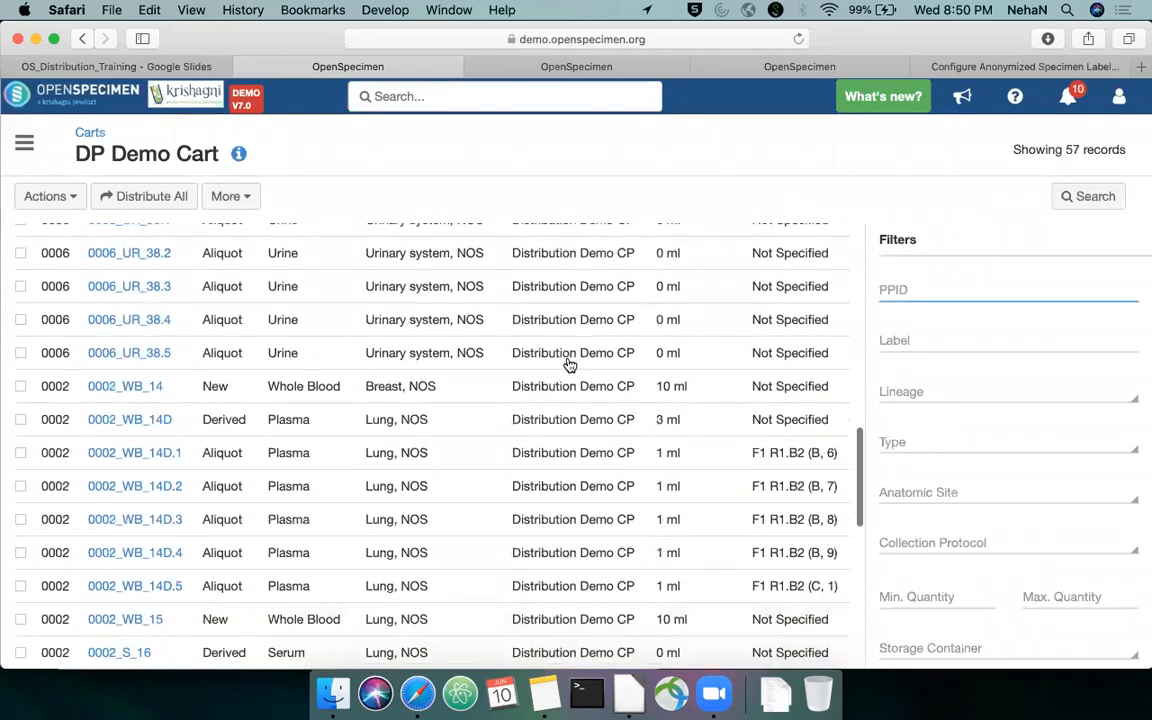
left_click(921, 600)
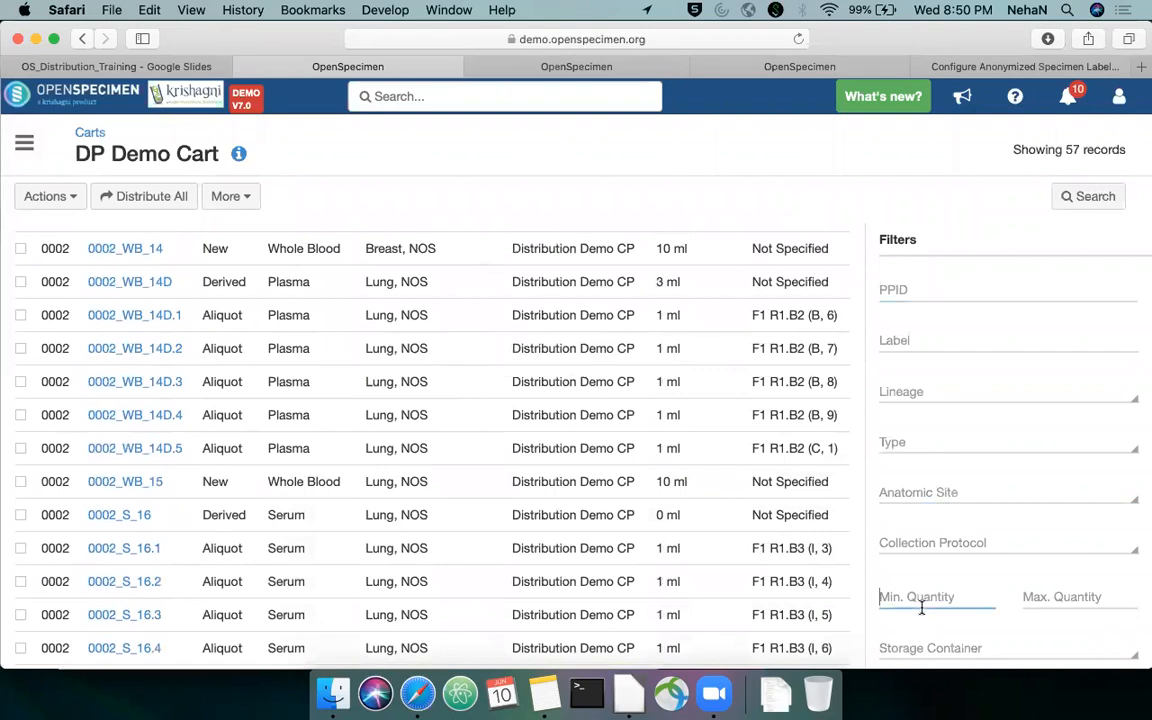
type("0.1")
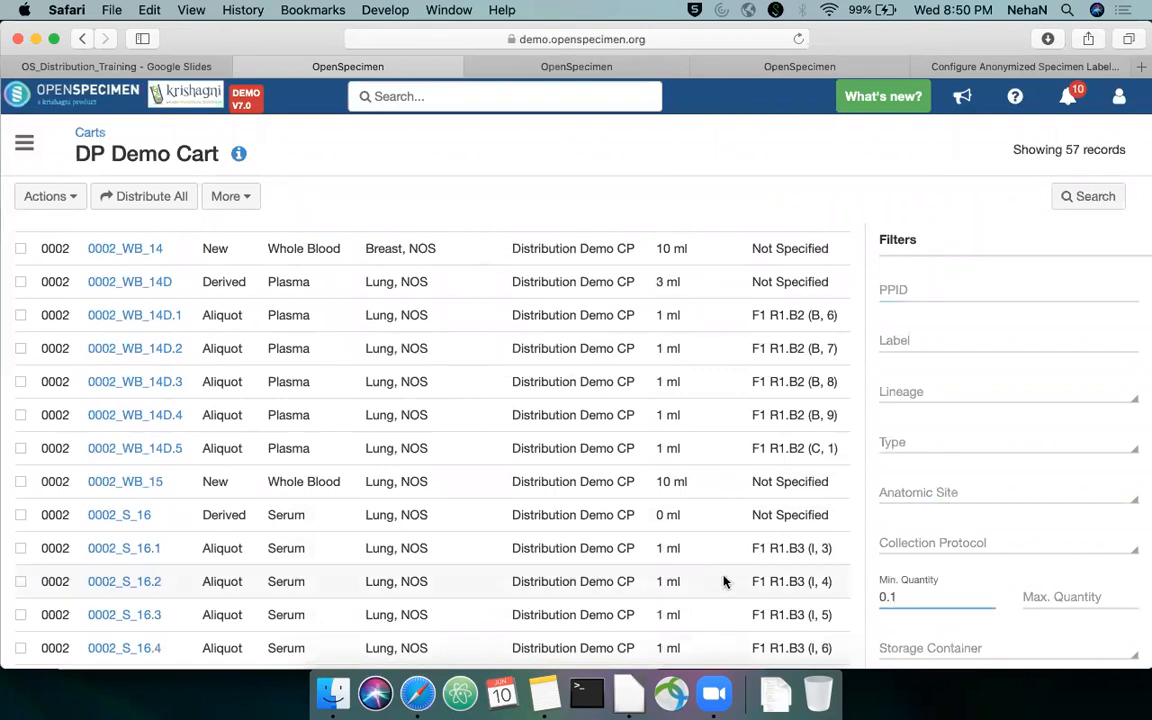
scroll(722, 581, "up", 5)
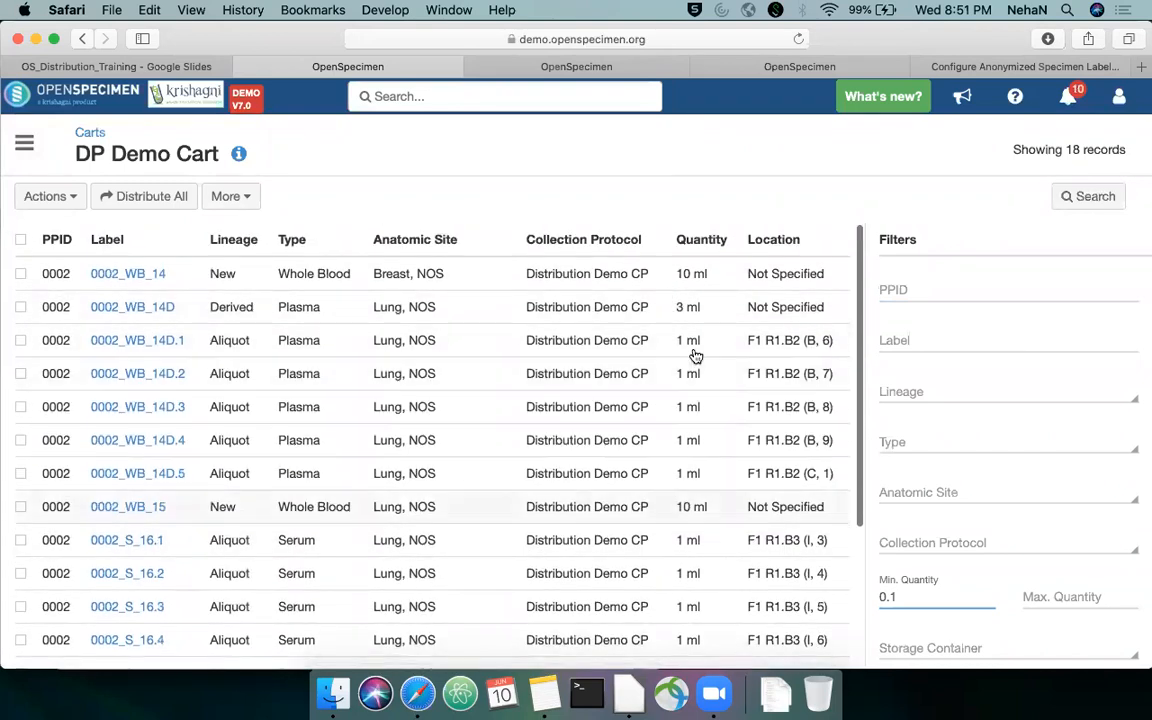
scroll(697, 316, "down", 5)
scroll(697, 316, "up", 5)
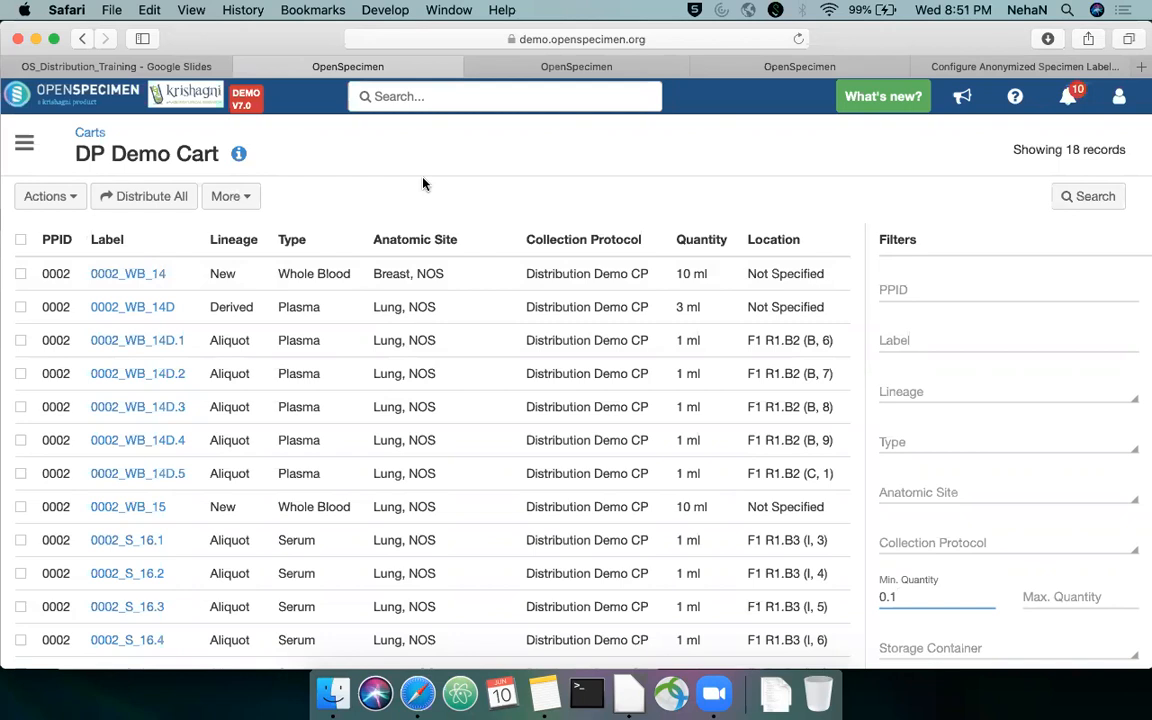
Select all the filtered specimens in DP Demo Cart and start a distribution order for them
scroll(560, 334, "down", 1)
scroll(560, 337, "up", 1)
scroll(753, 290, "down", 3)
scroll(700, 285, "up", 3)
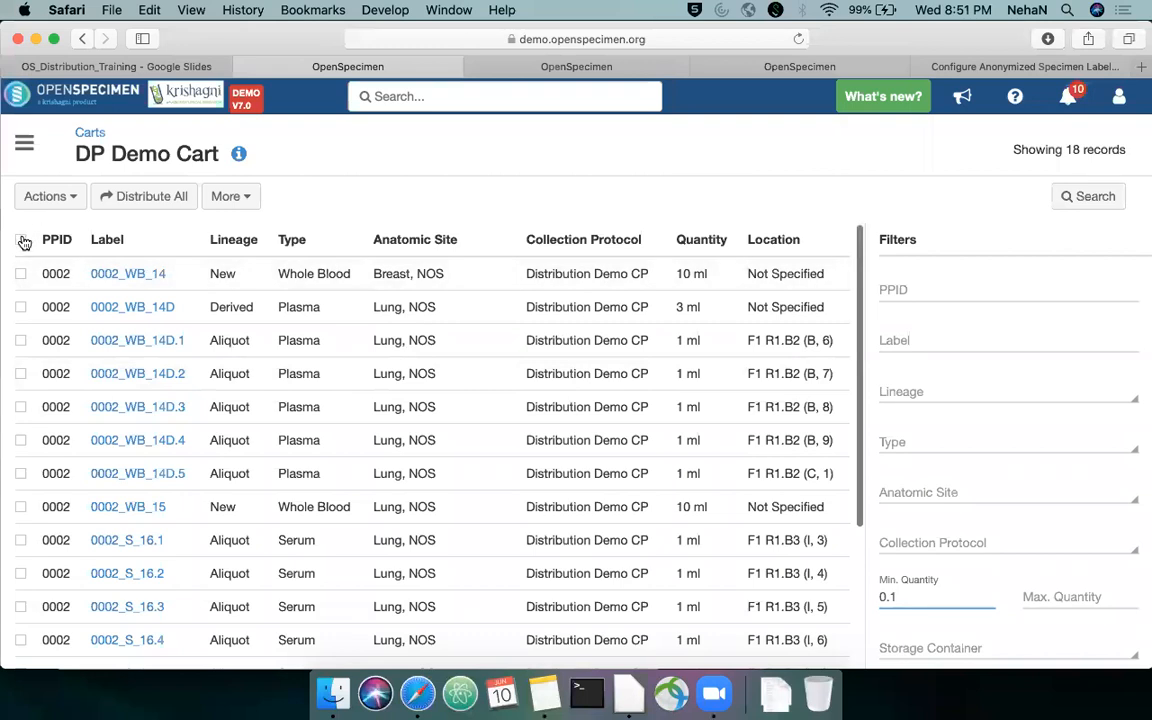
left_click(21, 241)
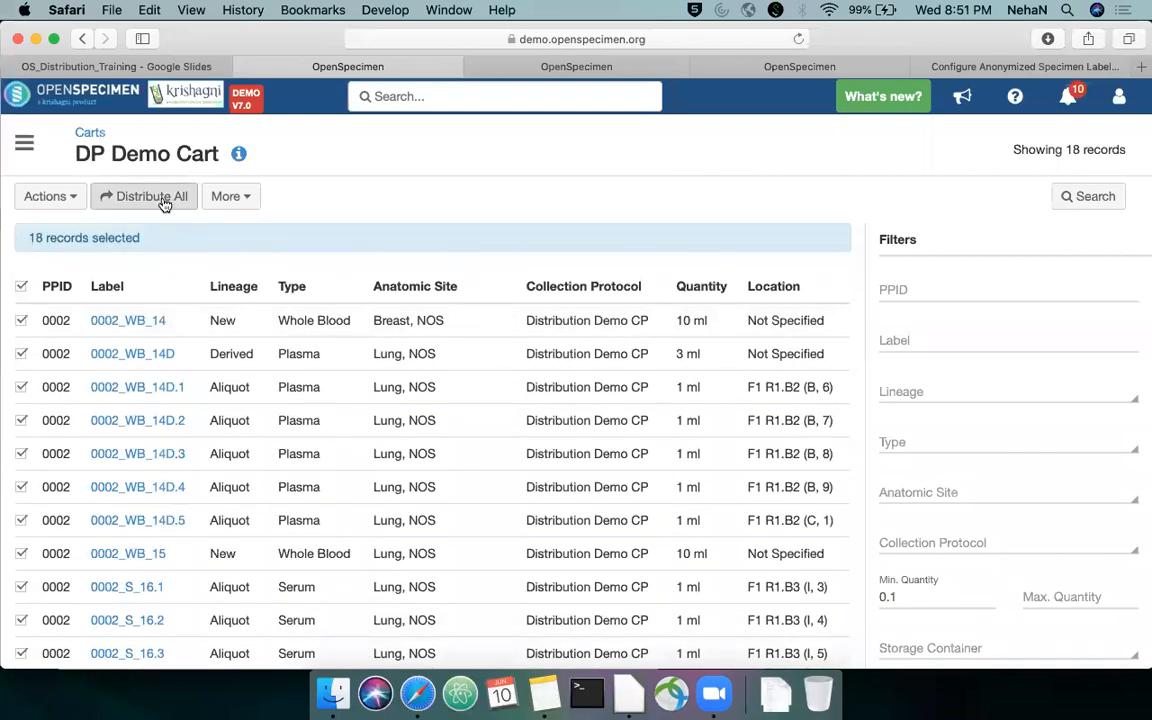
left_click(30, 199)
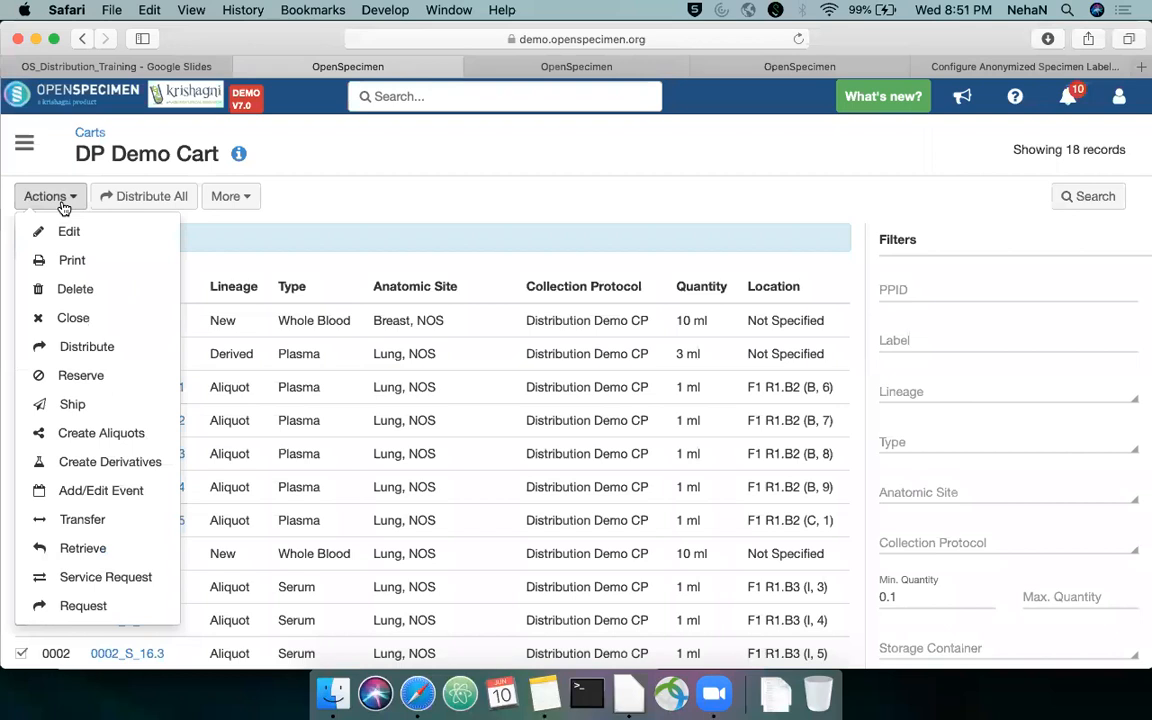
left_click(85, 348)
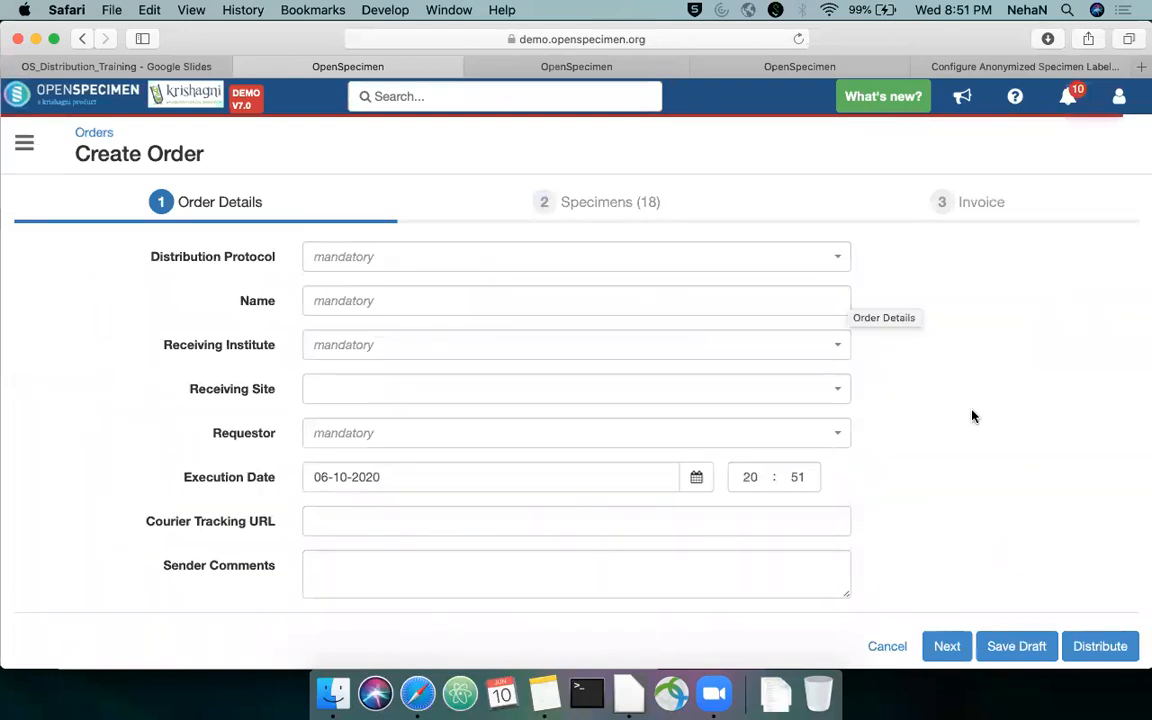
Set the new order's distribution protocol to Training Webinar DP
scroll(990, 313, "down", 1)
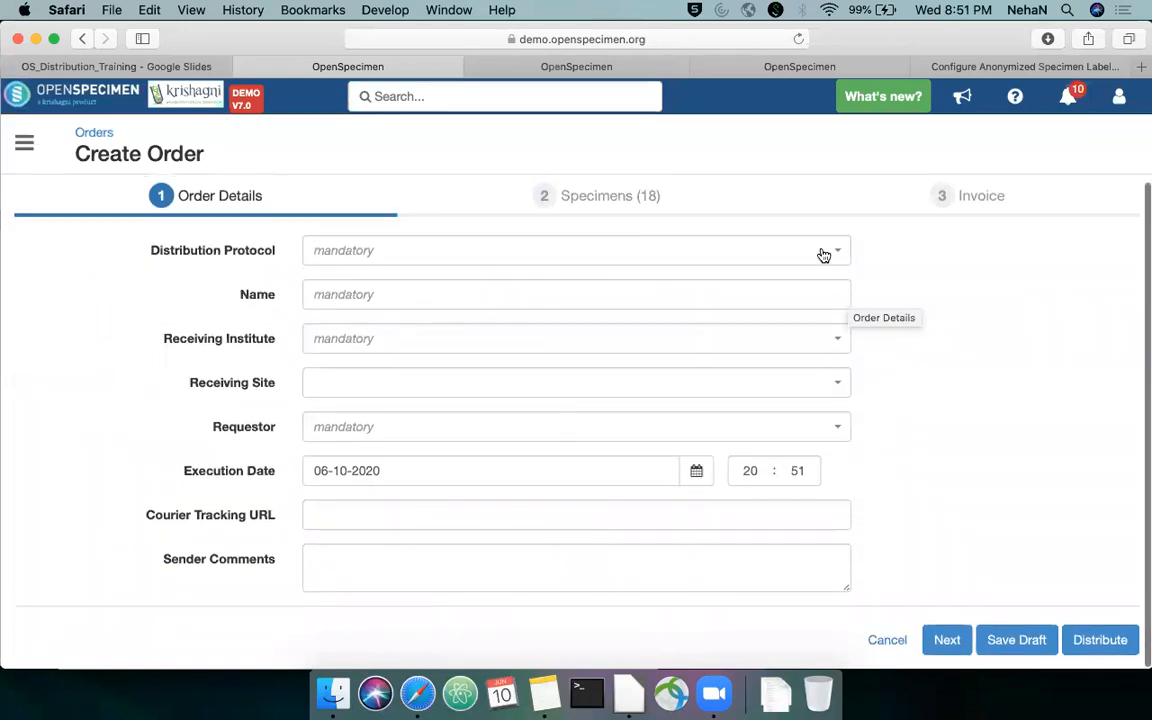
left_click(822, 252)
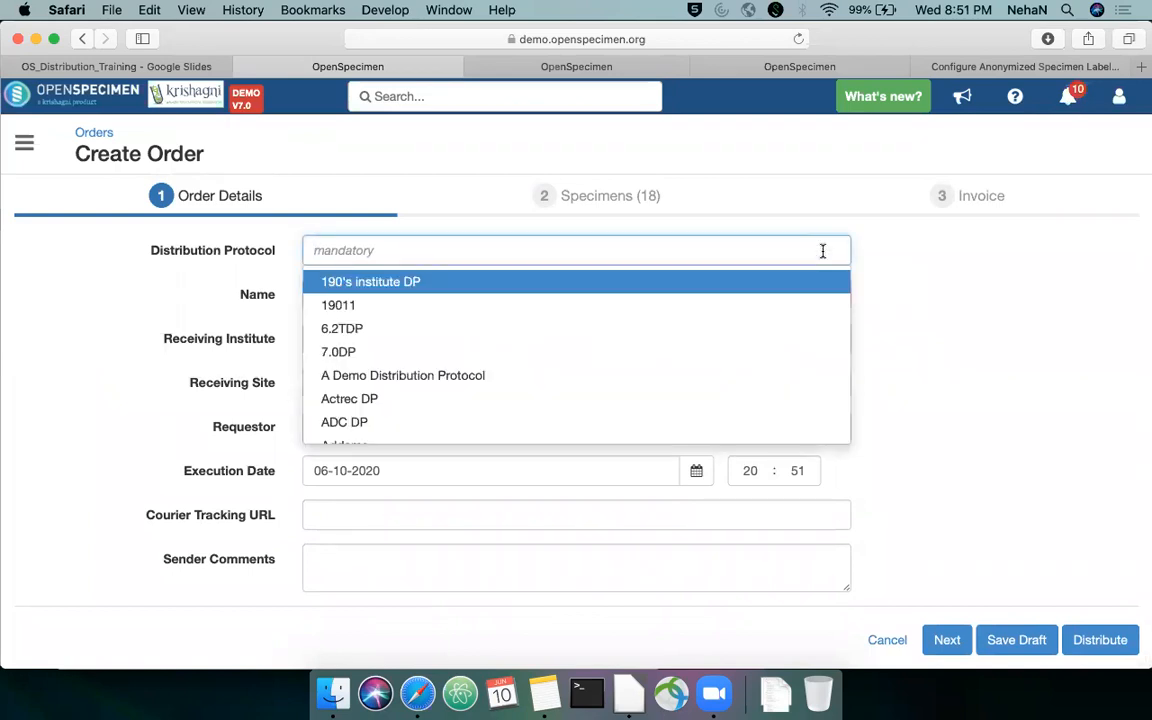
type("Train")
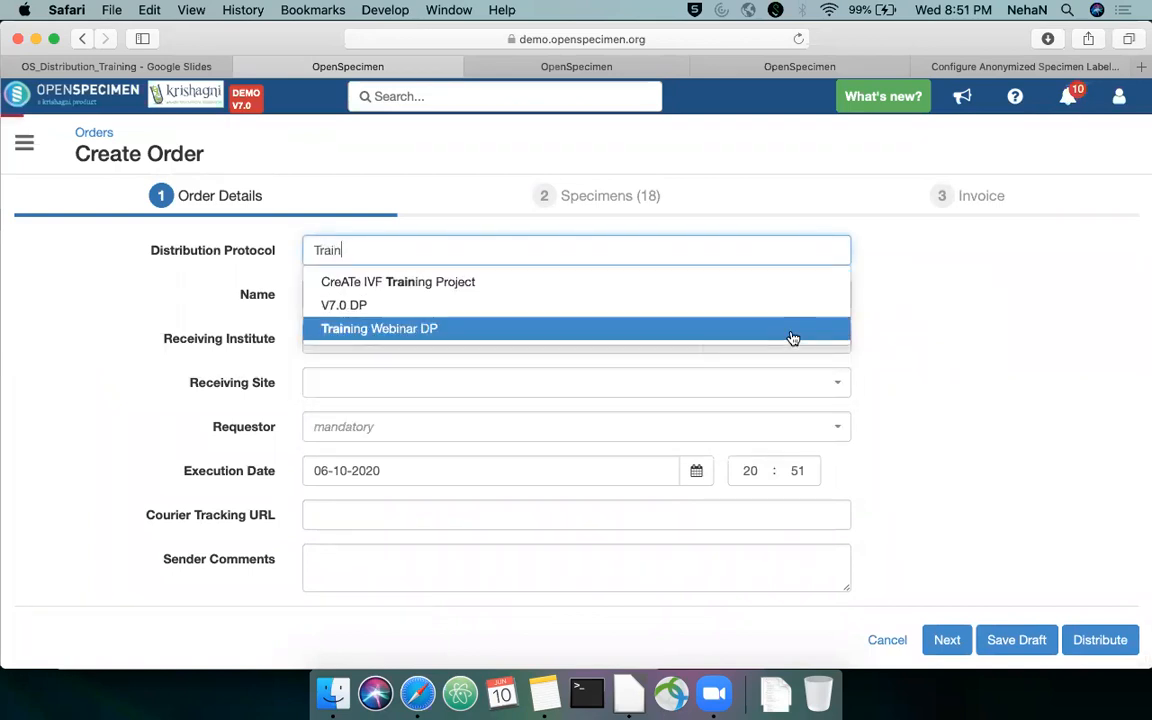
left_click(468, 317)
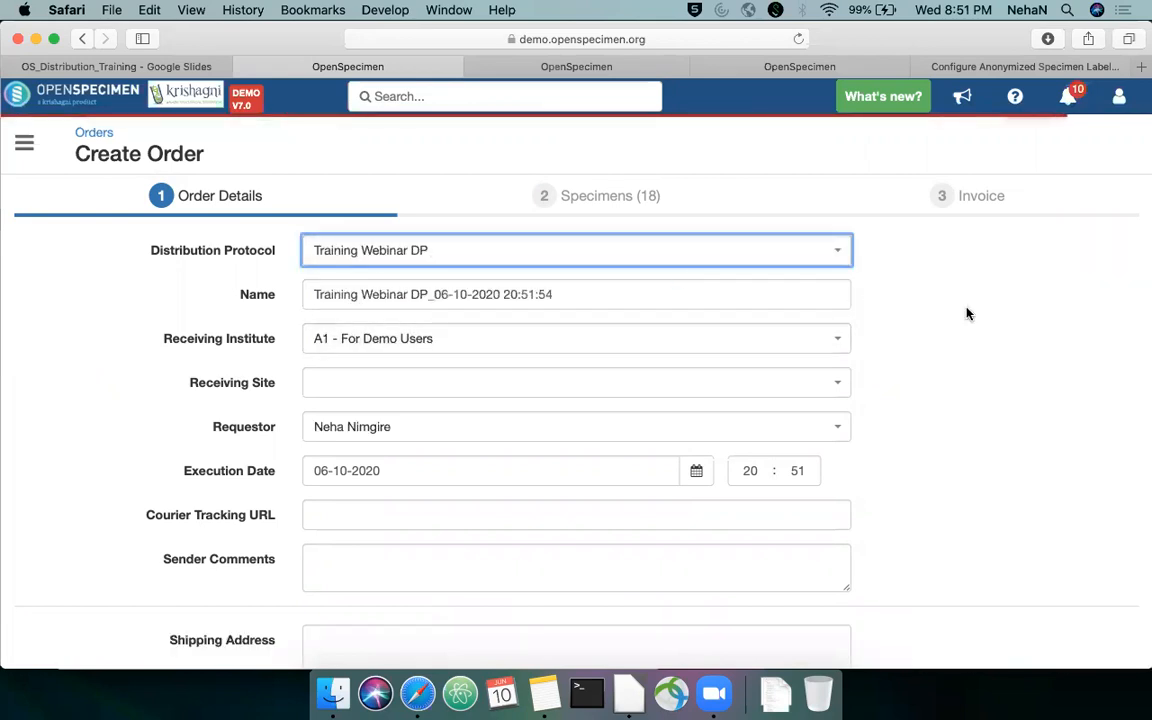
Examine the new order's prefilled details, including its name, receiving institute, receiving site, requestor and execution date
scroll(915, 314, "down", 1)
left_click(599, 257)
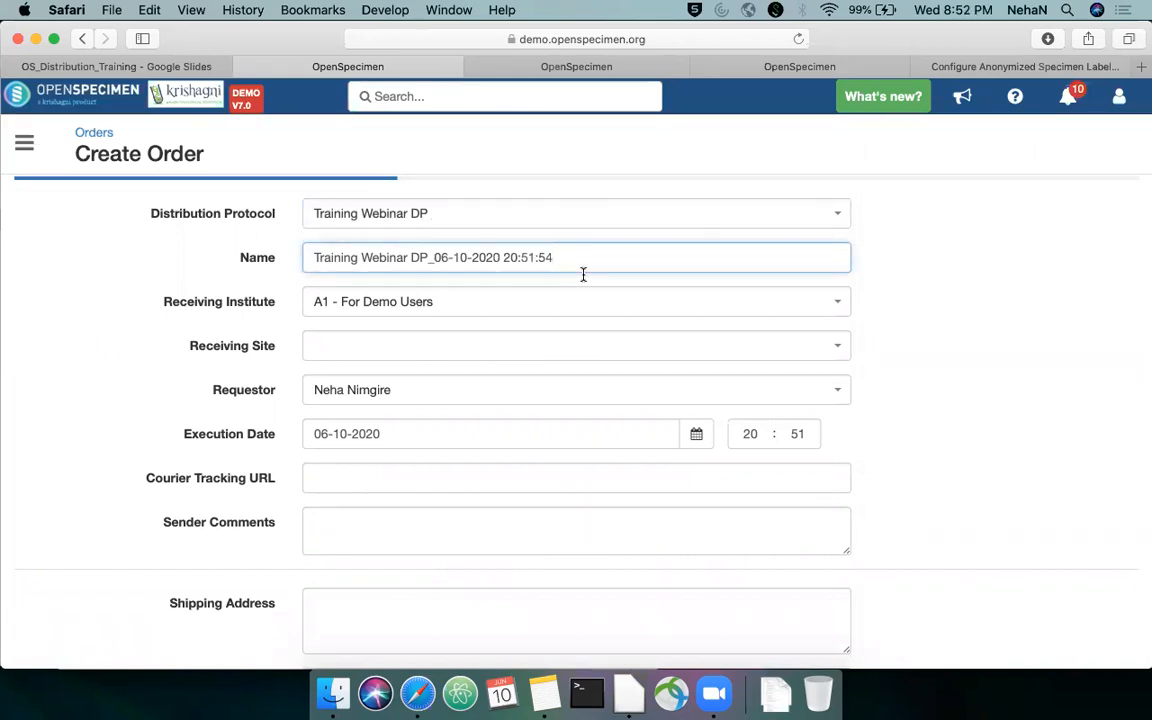
scroll(596, 270, "down", 2)
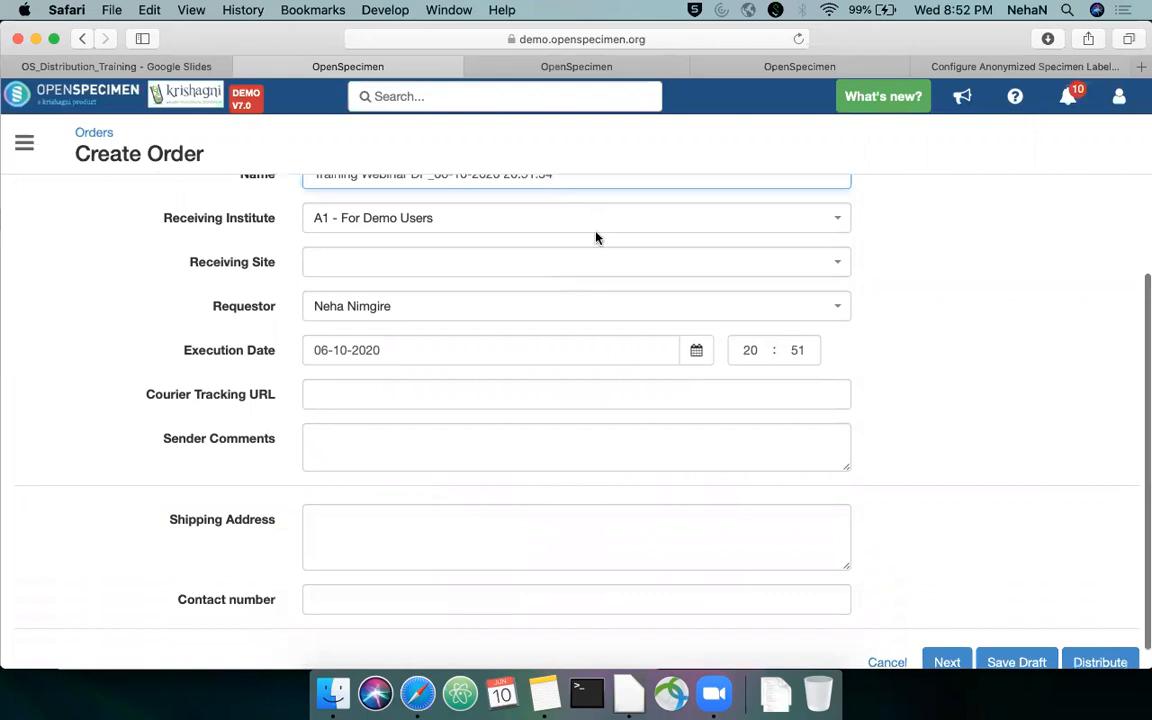
scroll(596, 247, "up", 3)
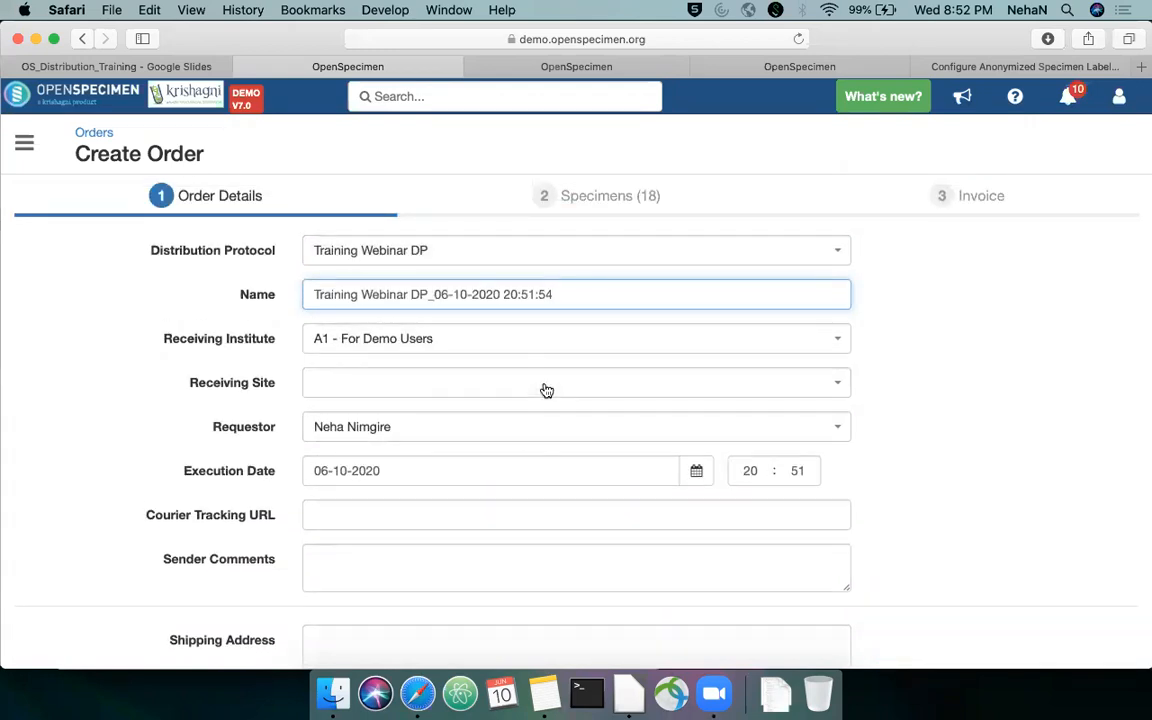
scroll(540, 427, "down", 1)
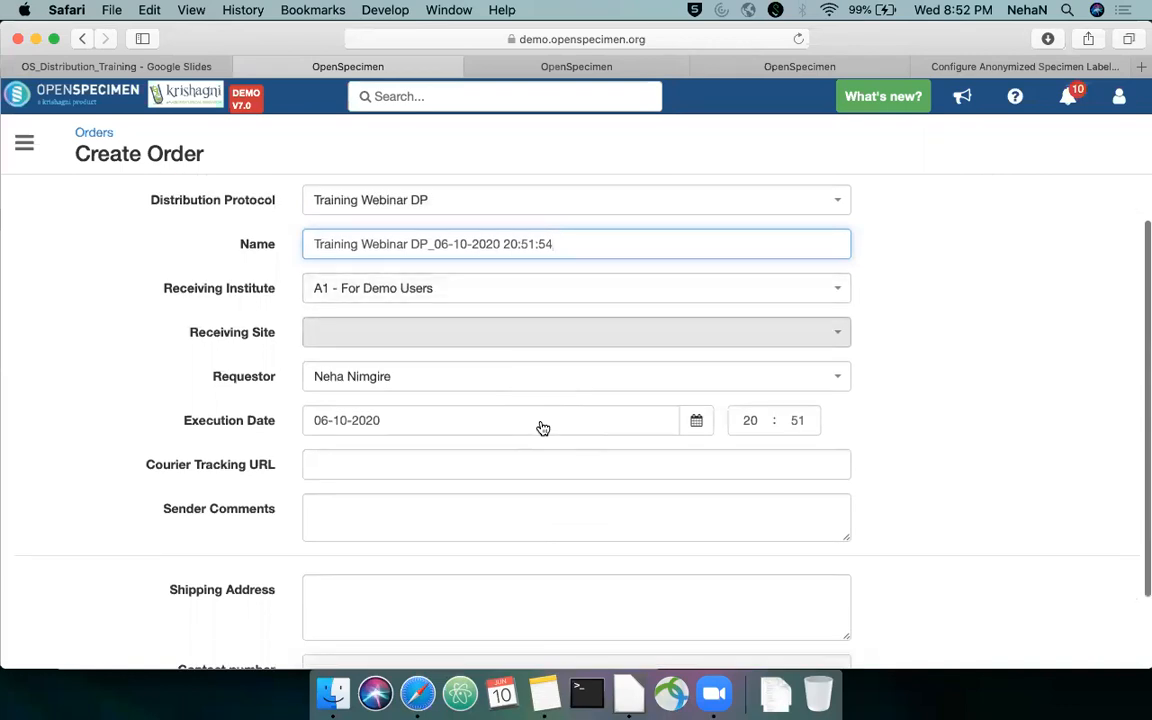
scroll(576, 339, "up", 1)
scroll(576, 339, "down", 2)
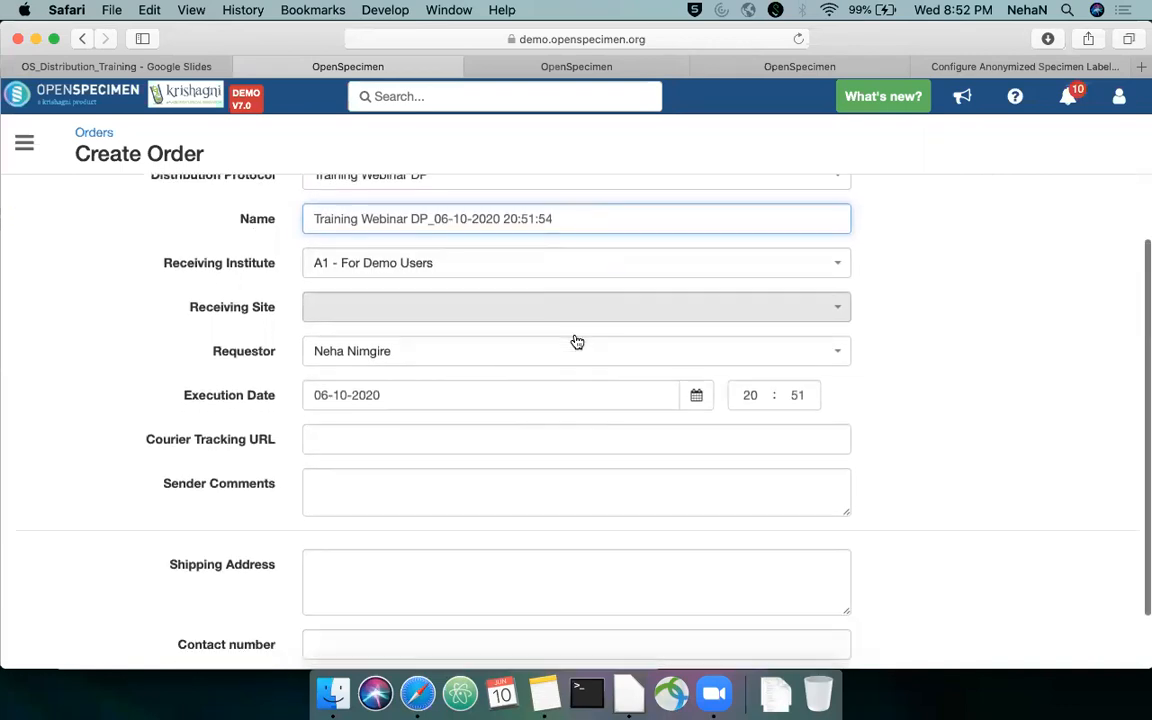
scroll(577, 342, "down", 1)
left_click(527, 391)
type("http:/")
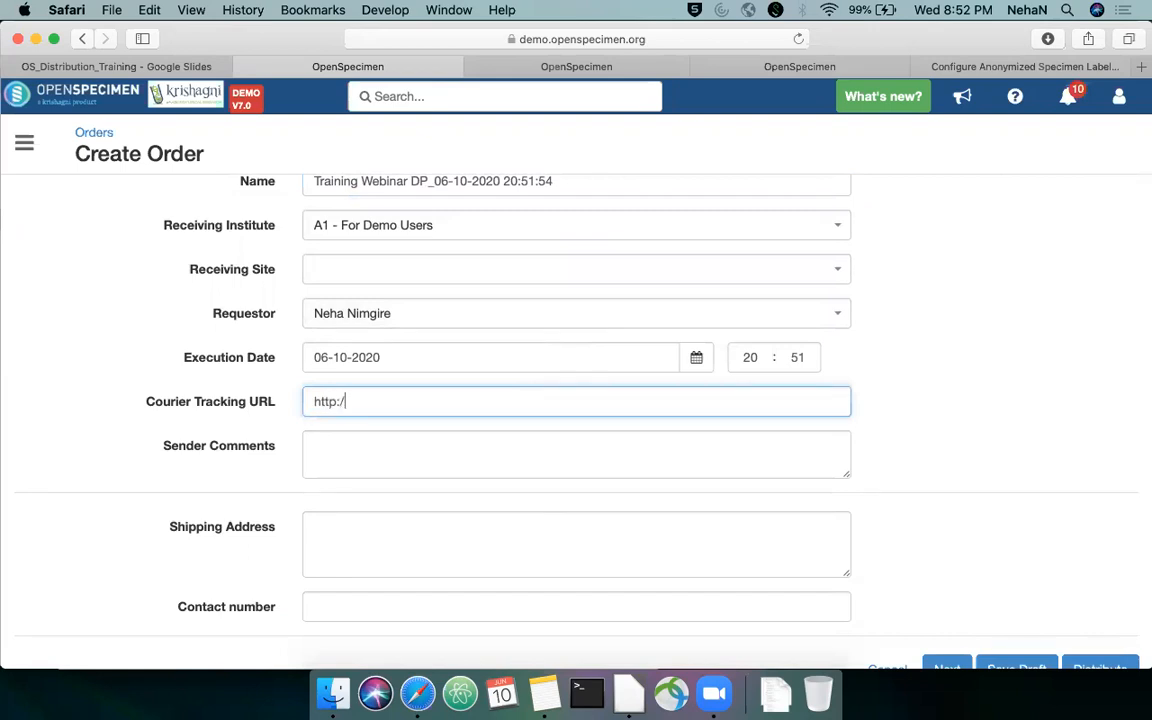
type("/")
type("trakcing")
key("BackSpace")
key("BackSpace")
key("BackSpace")
type("king.com")
Enter the sender comment "Sending all samples from the list ABC" for the order
scroll(511, 414, "down", 1)
left_click(511, 414)
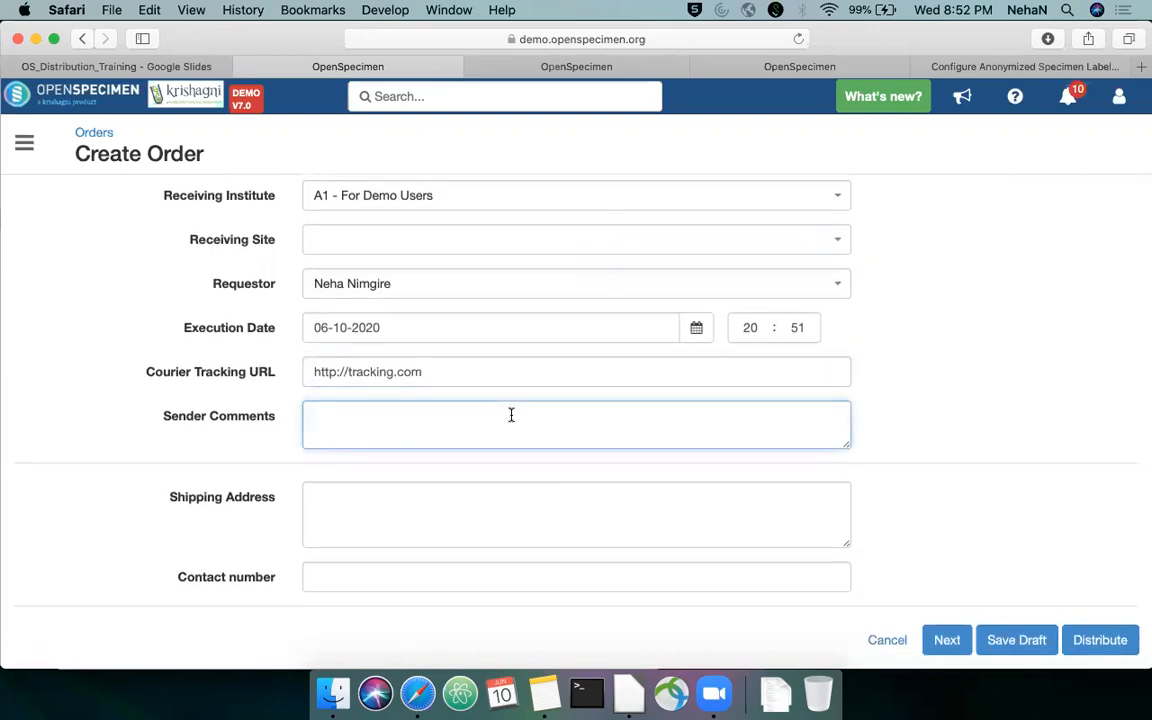
type("Sending all sample")
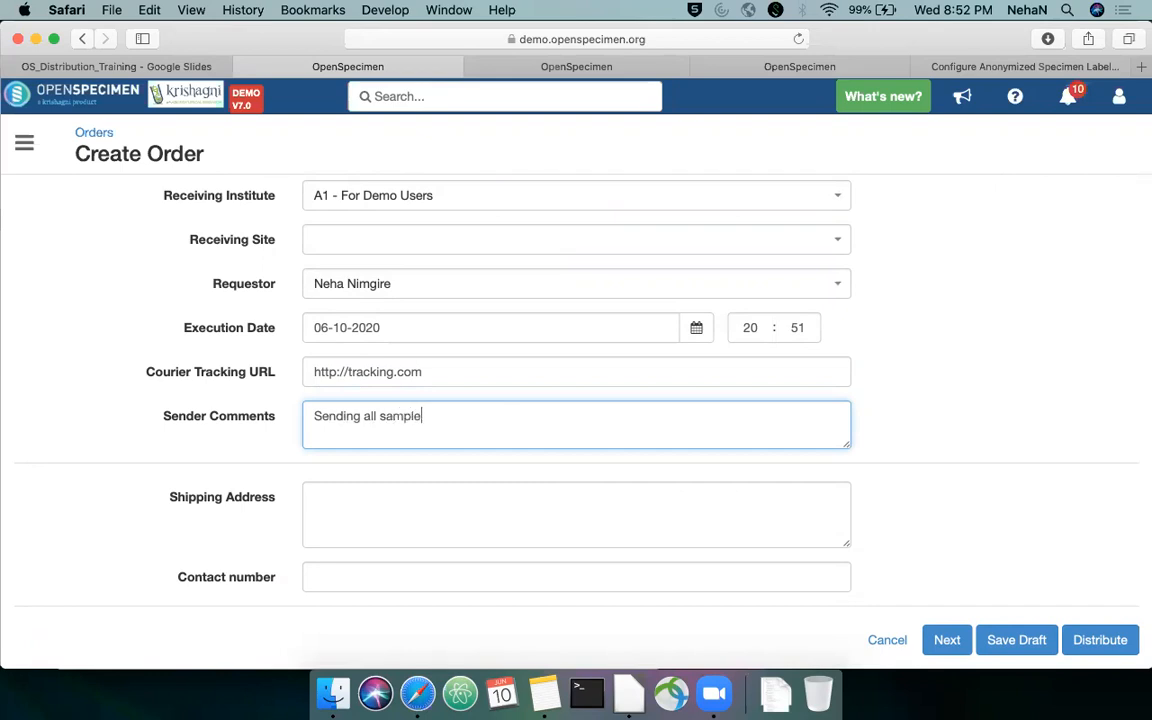
type("s from the list ABC")
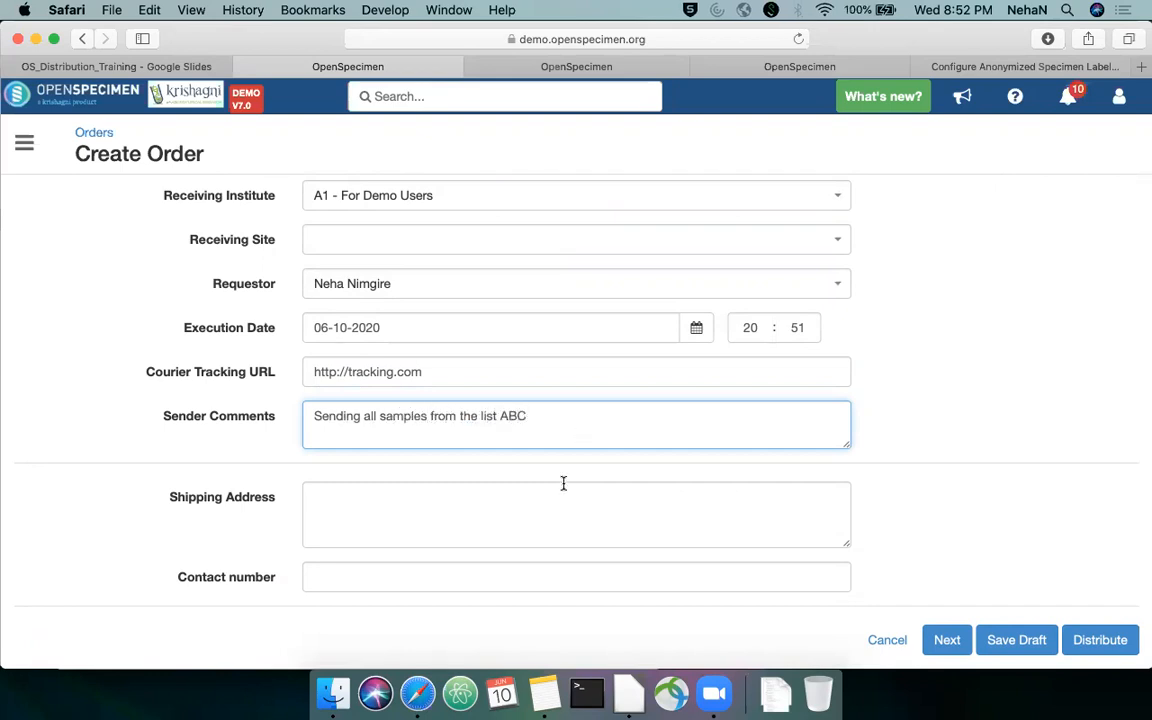
scroll(584, 514, "up", 2)
scroll(594, 399, "down", 2)
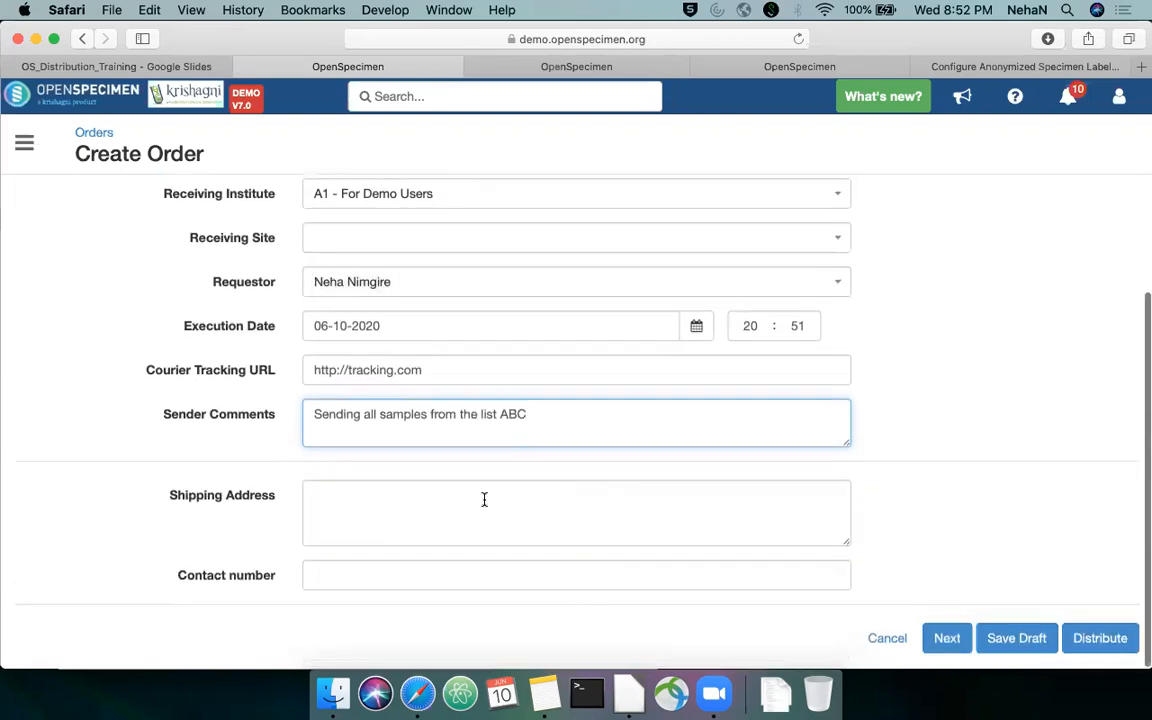
Open Order Custom Form from the forms list and preview its custom order fields
left_click(795, 67)
left_click(600, 66)
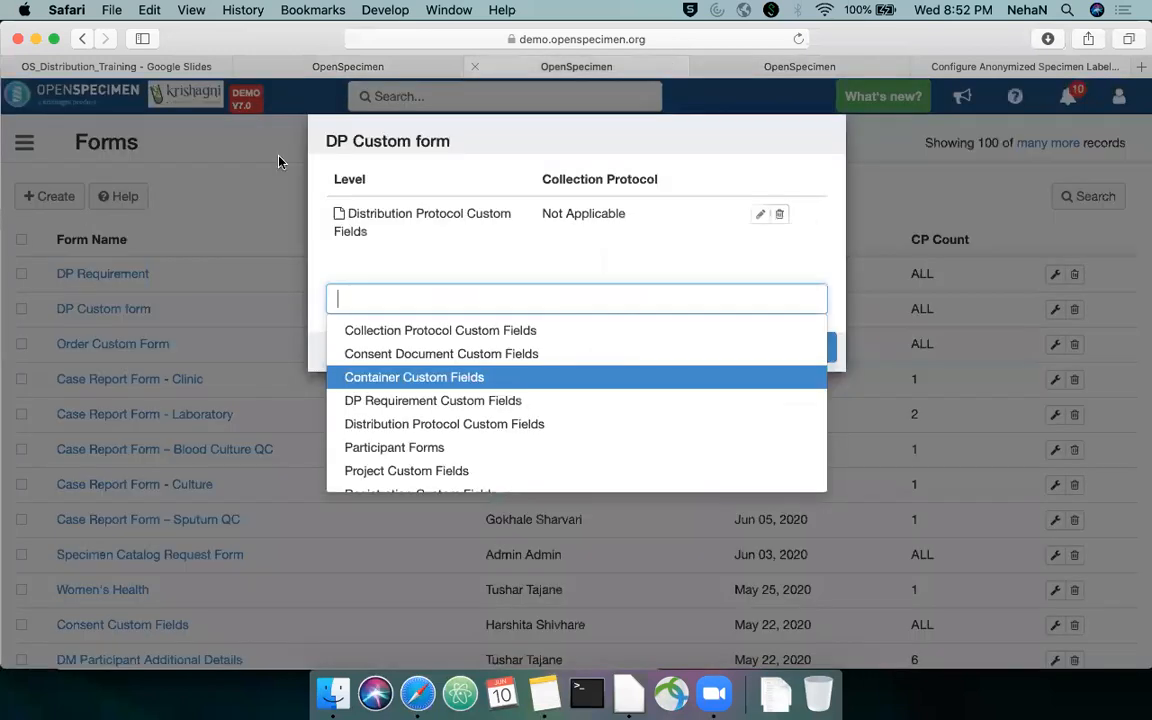
left_click(240, 235)
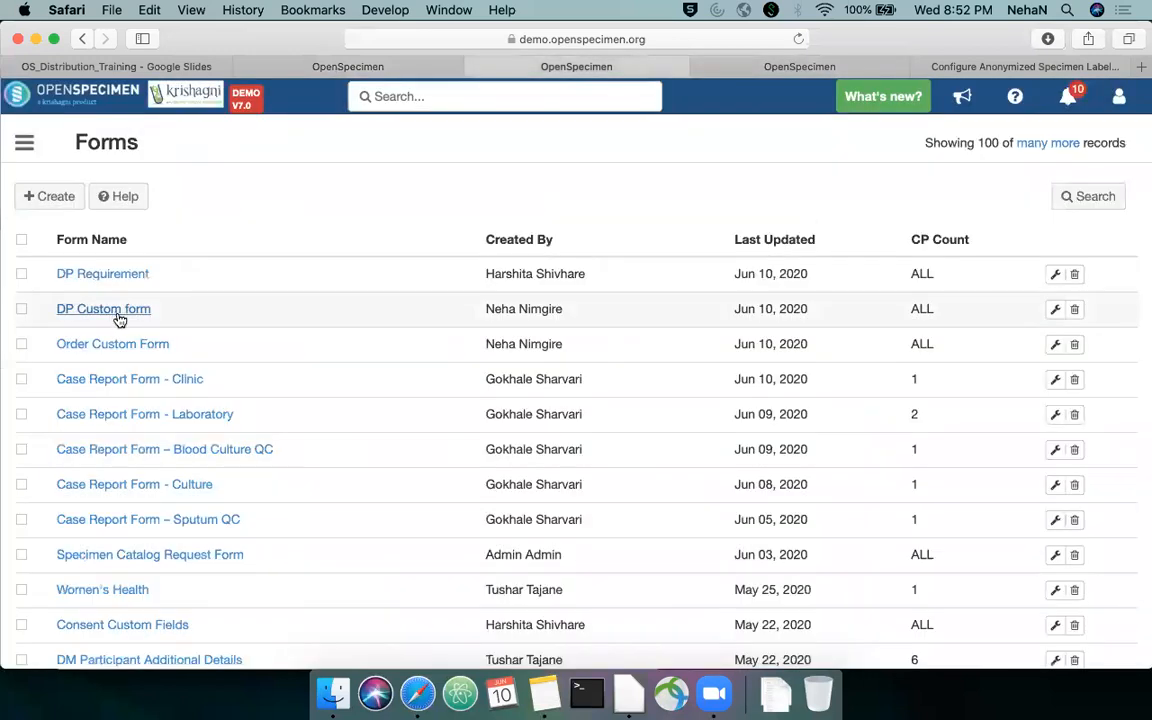
left_click(131, 344)
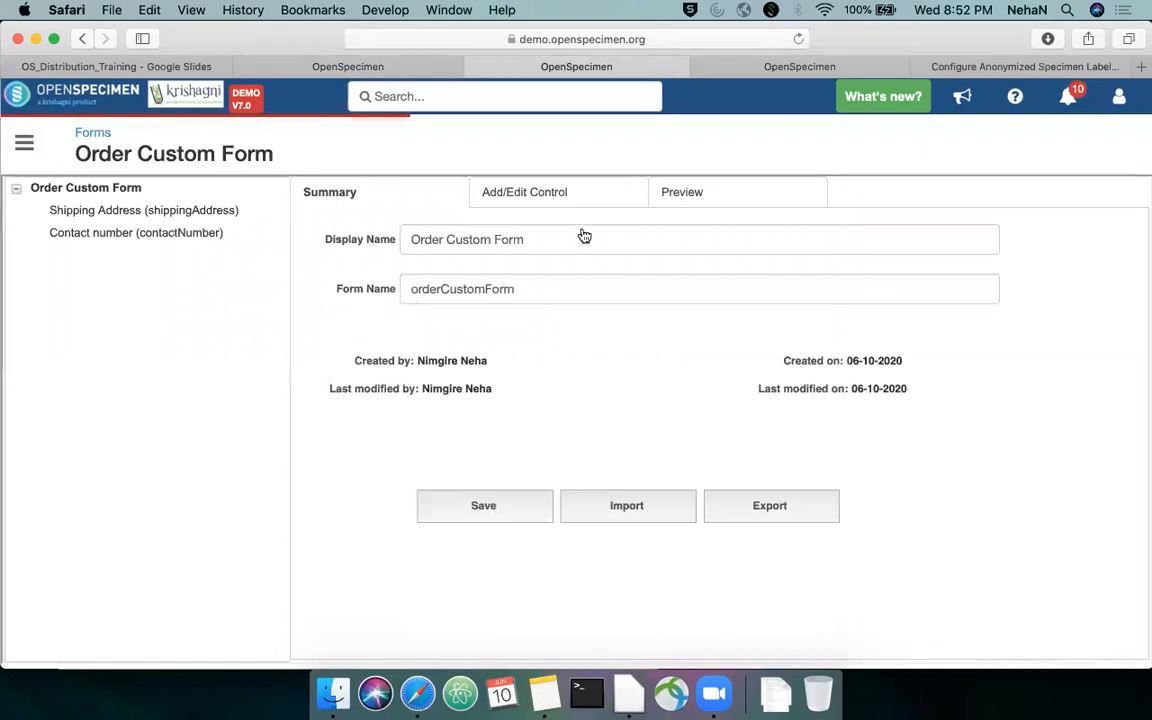
left_click(747, 193)
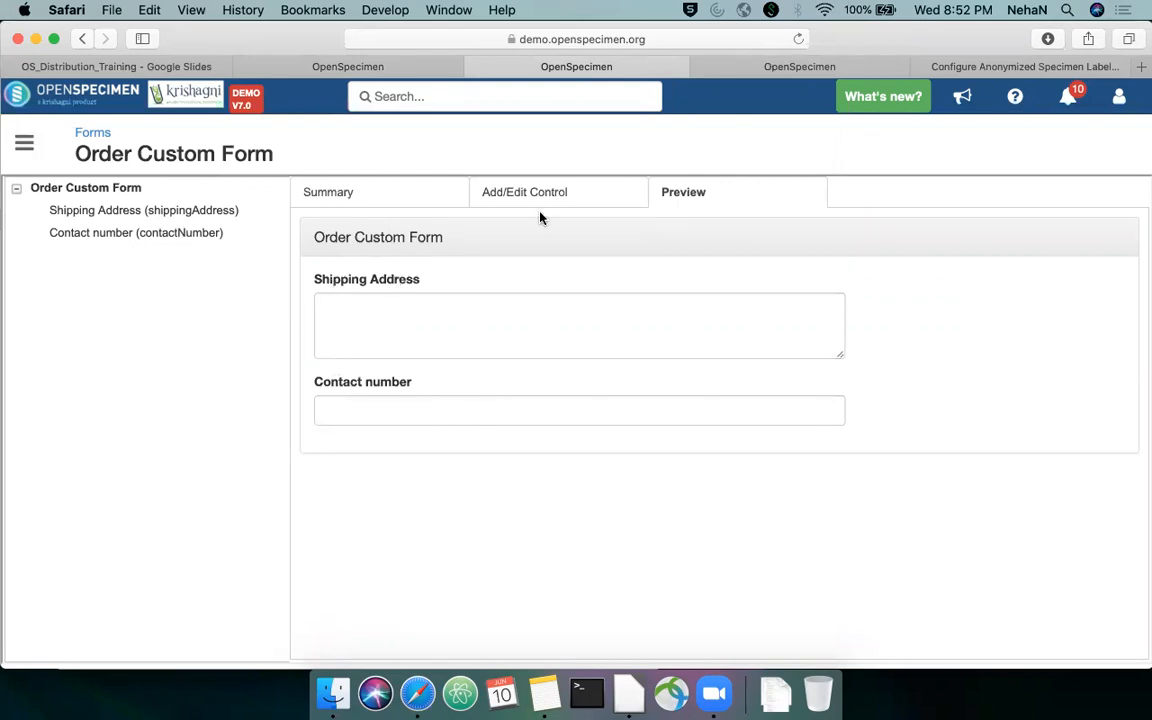
Return to the order being created and fill in its shipping address and contact number
left_click(372, 68)
left_click(541, 514)
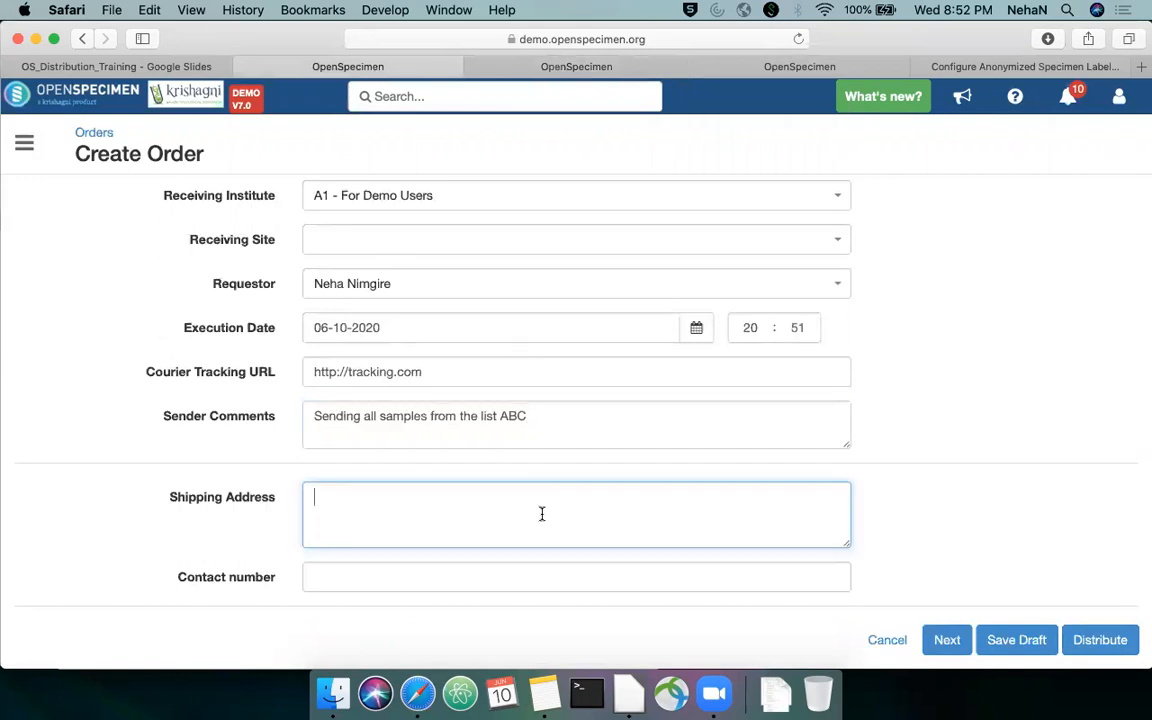
type("Ken Lab")
type(", Model ")
type("Colony, ")
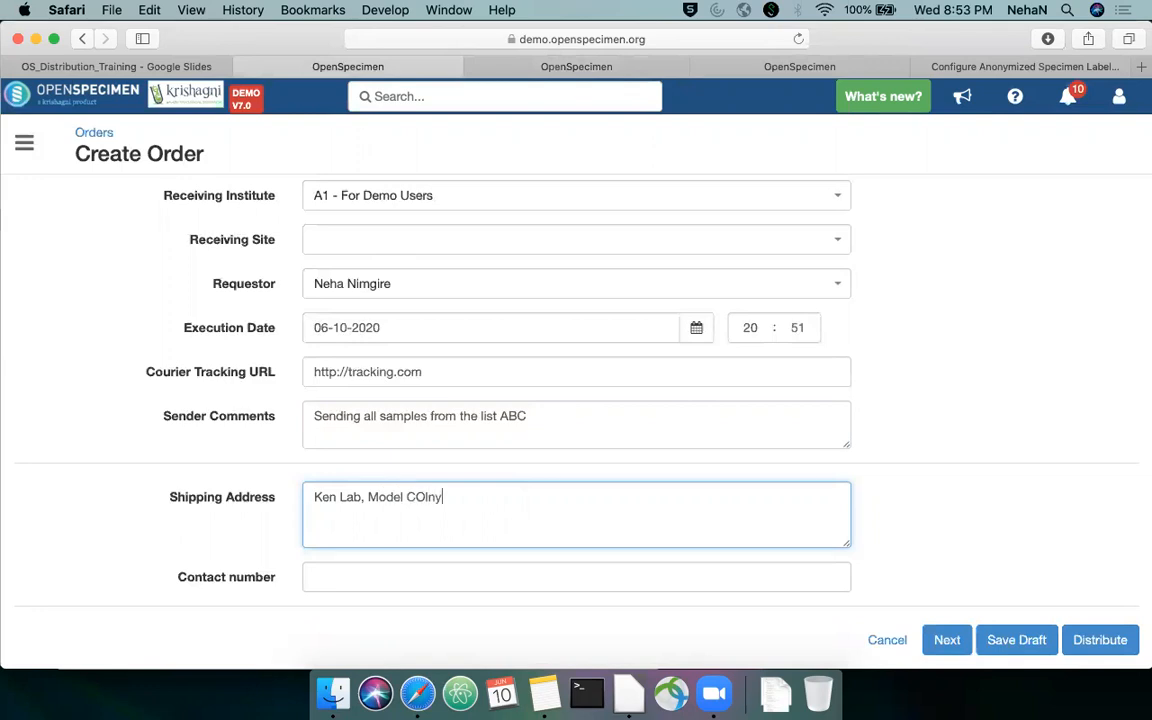
type("Pune-411016")
key("Tab")
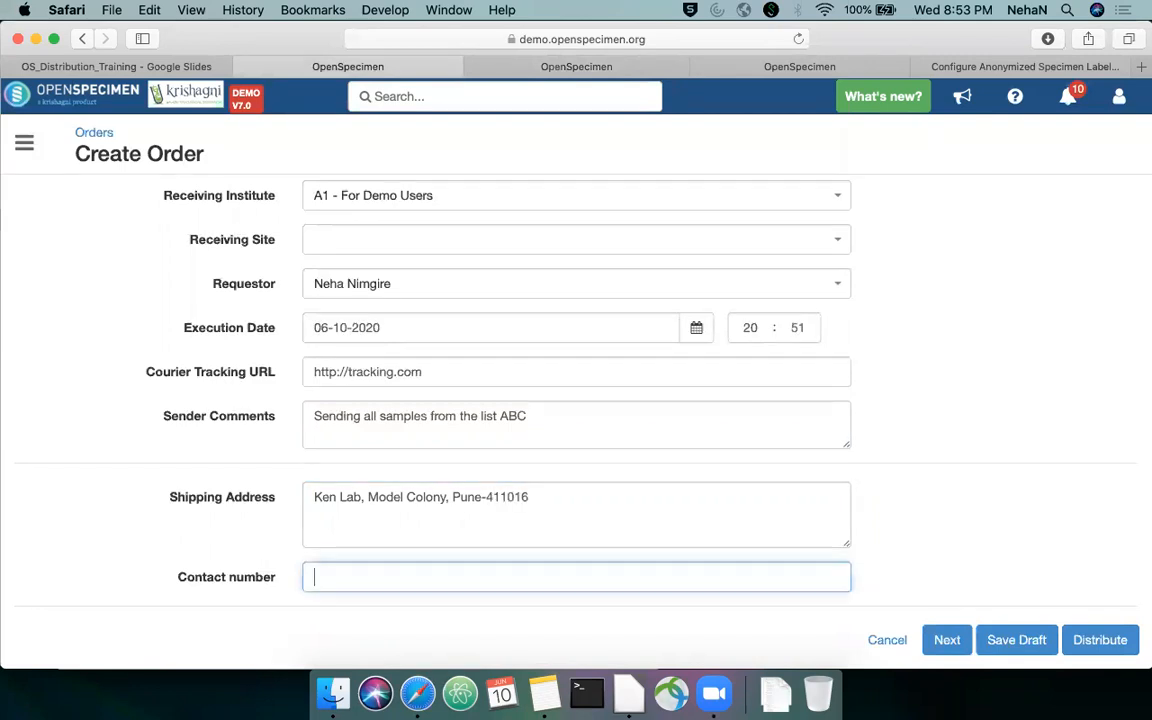
type("67678678")
Check the completed order details, continue to the order's specimens stage and review the listed specimens and quantities
scroll(597, 528, "up", 5)
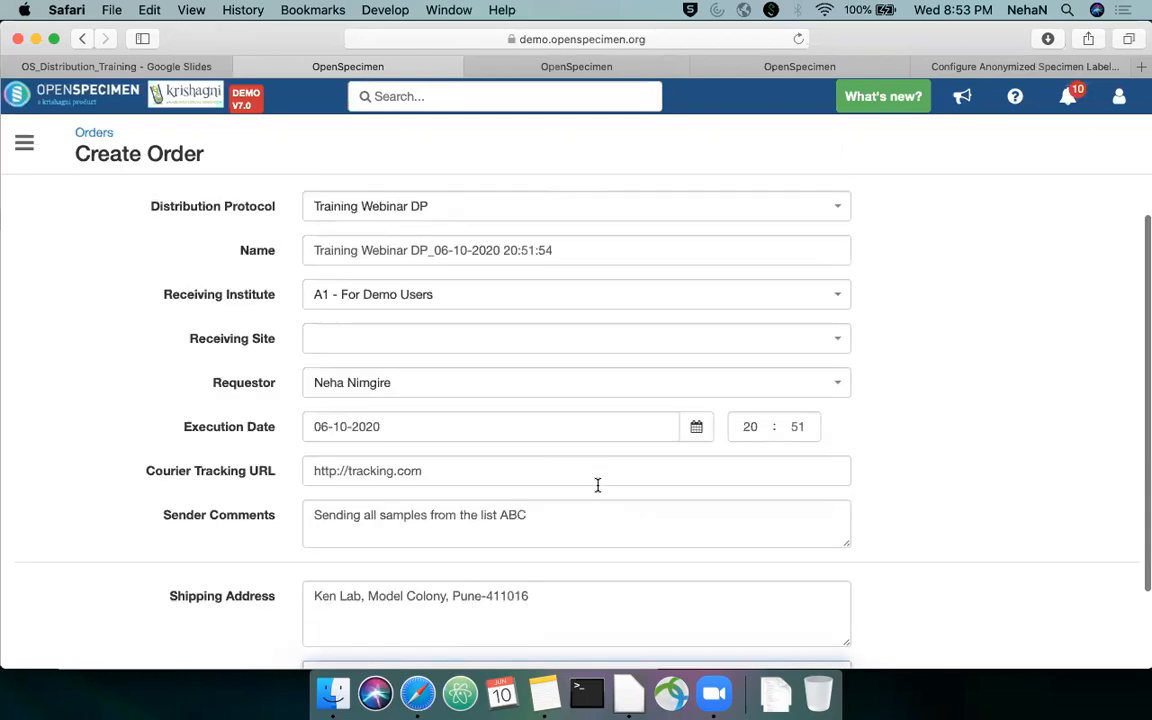
scroll(597, 462, "down", 3)
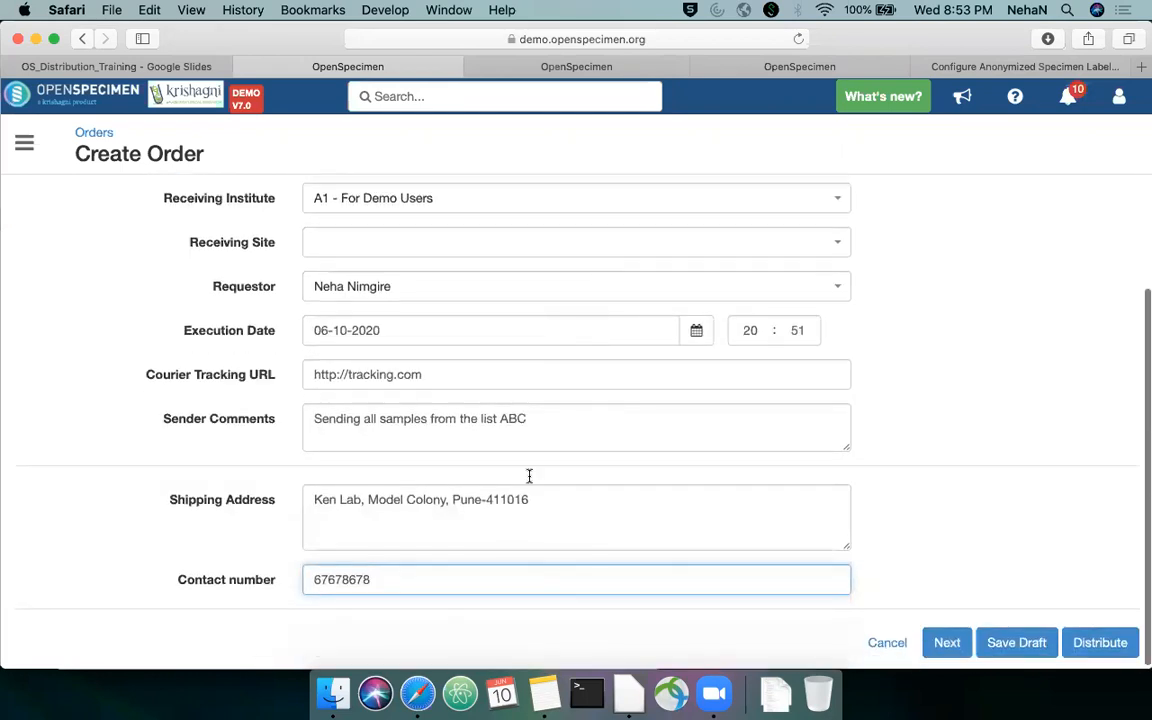
scroll(612, 357, "up", 4)
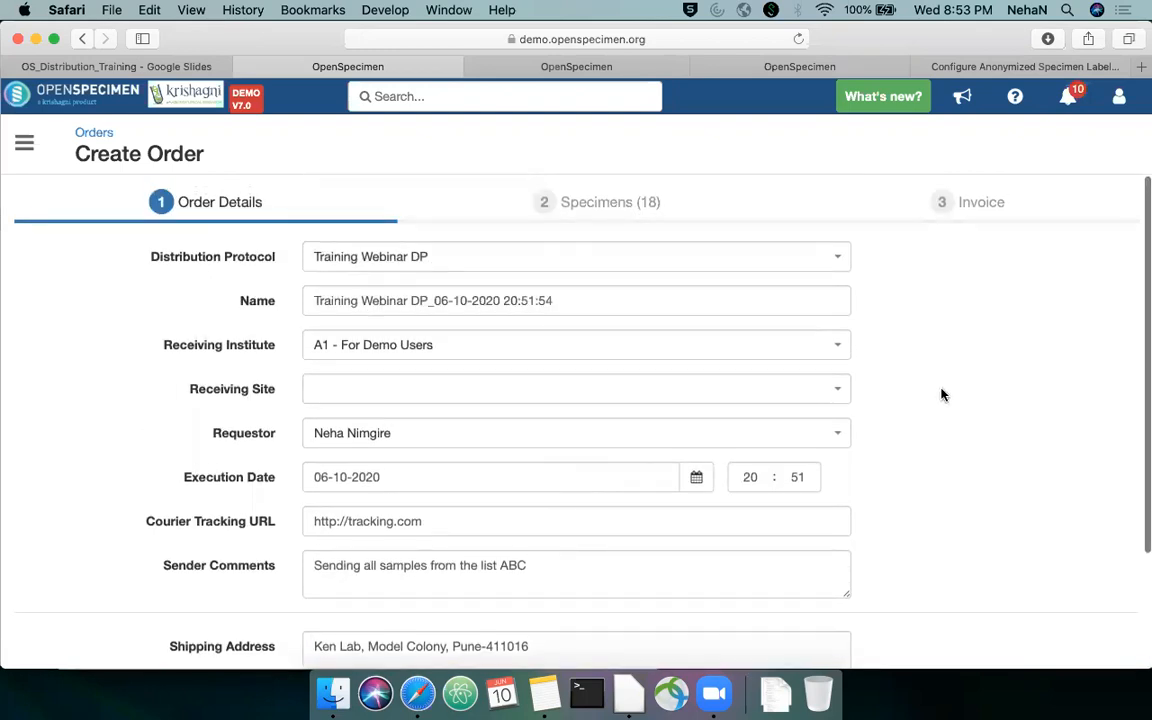
scroll(941, 393, "down", 4)
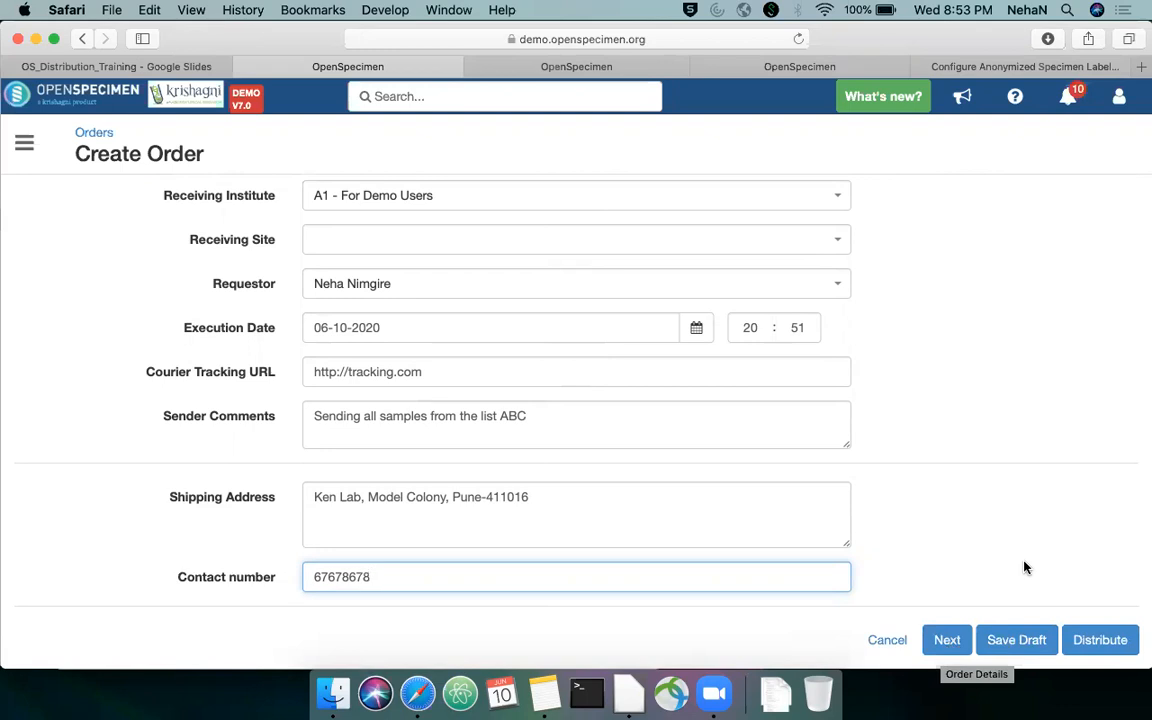
key("XF86MonBrightnessUp")
left_click(945, 641)
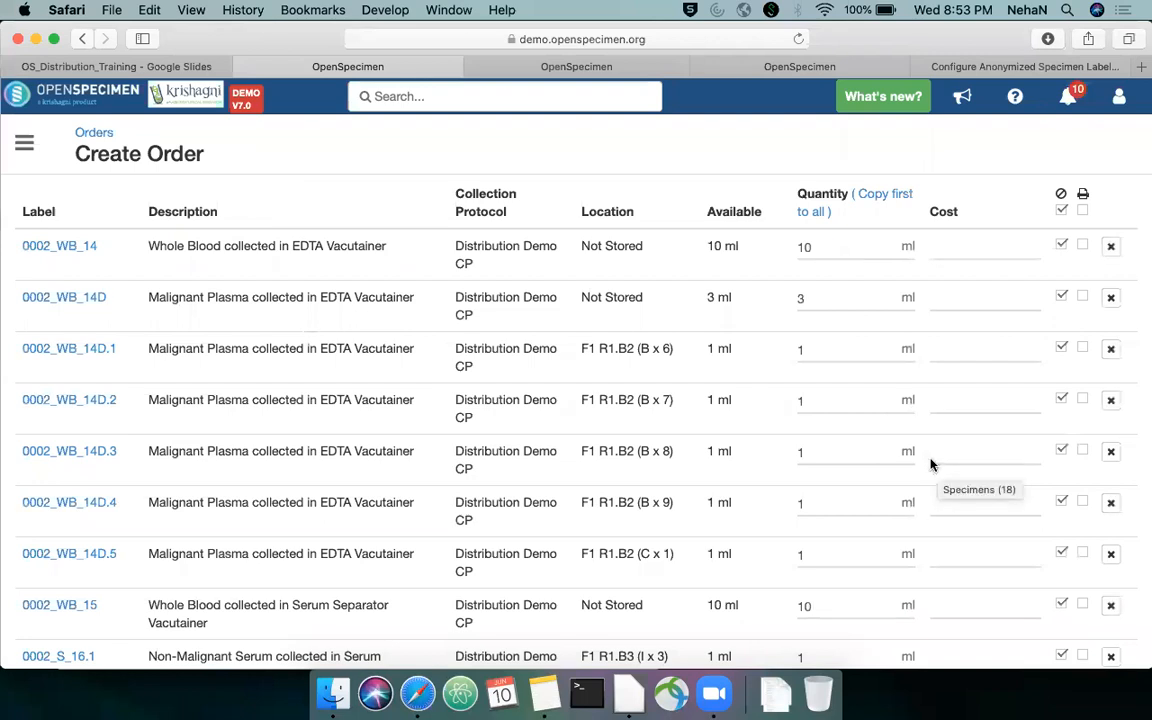
scroll(738, 417, "up", 3)
scroll(736, 417, "down", 10)
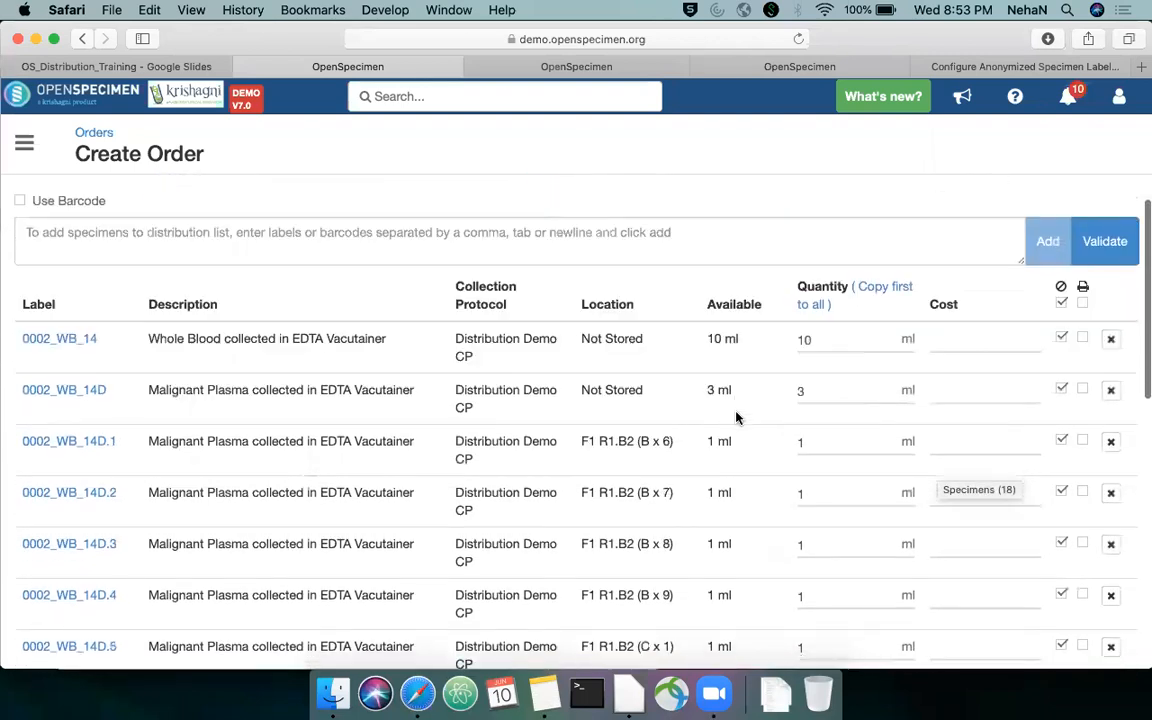
scroll(736, 317, "up", 10)
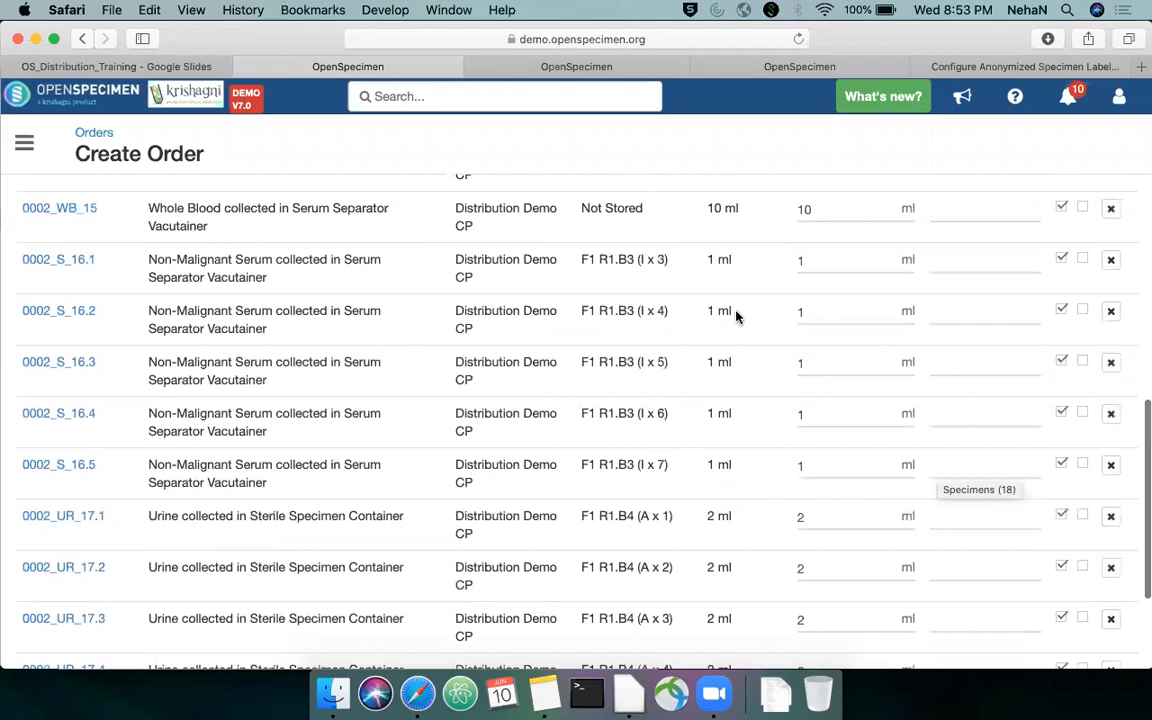
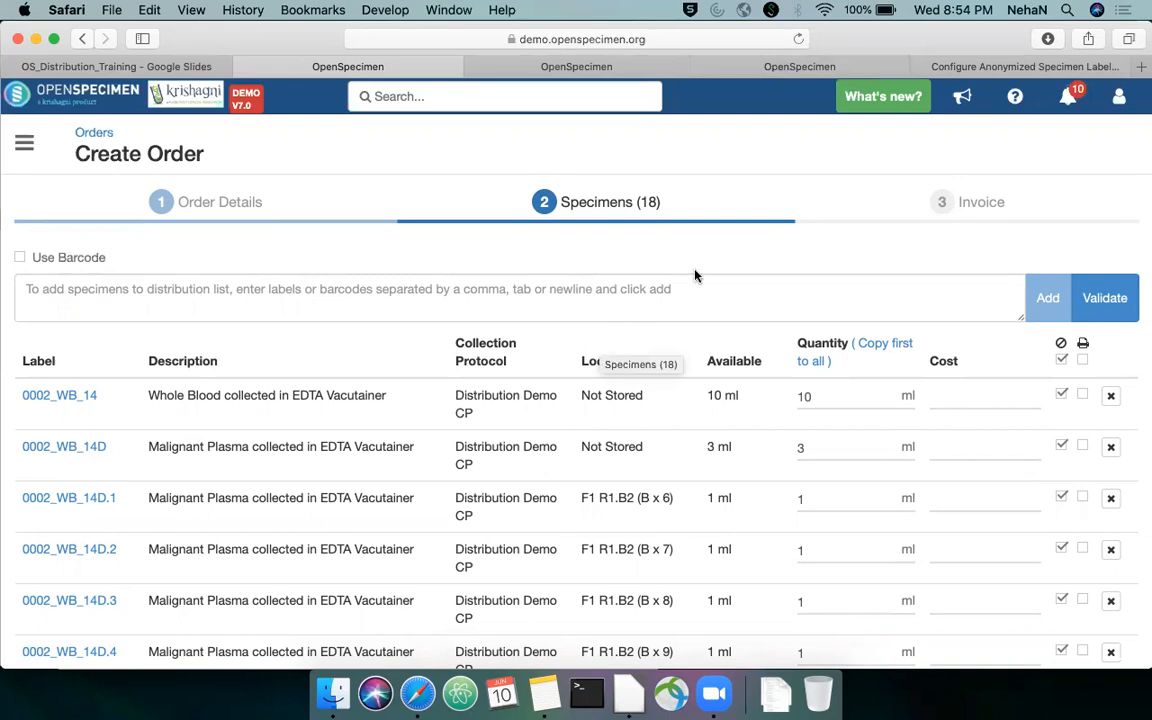
Leave the order being created and open the application's Settings page from the home page
left_click(826, 70)
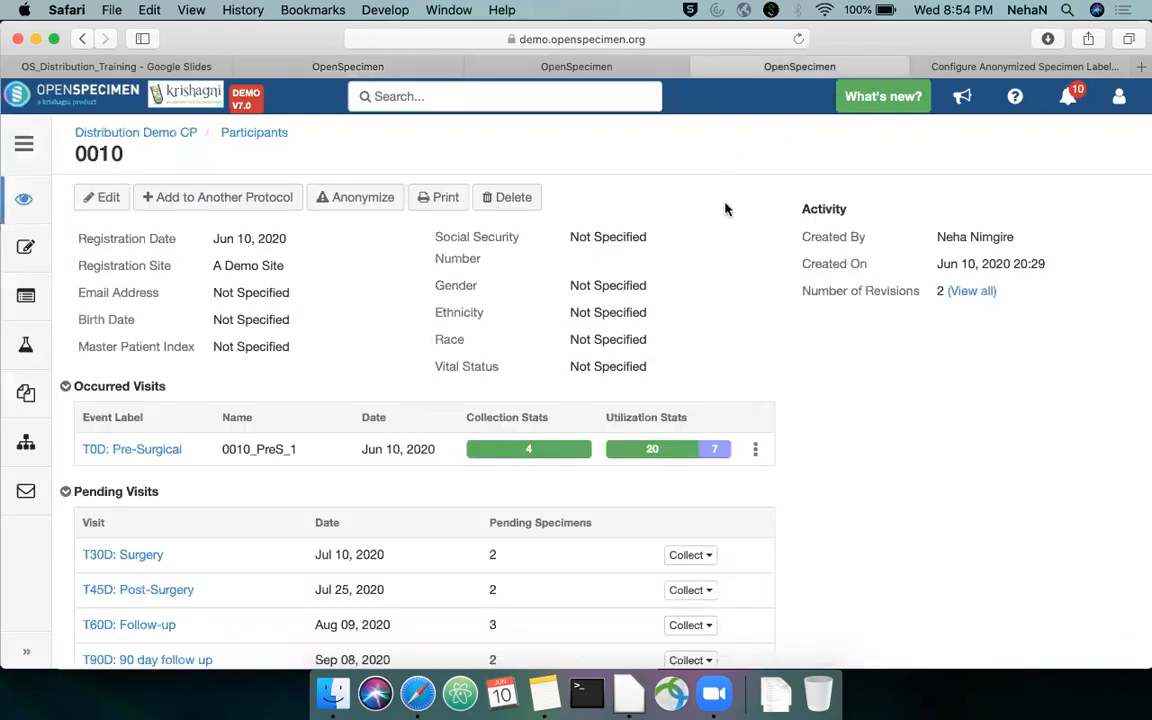
key("ctrl+shift+Tab")
left_click(28, 142)
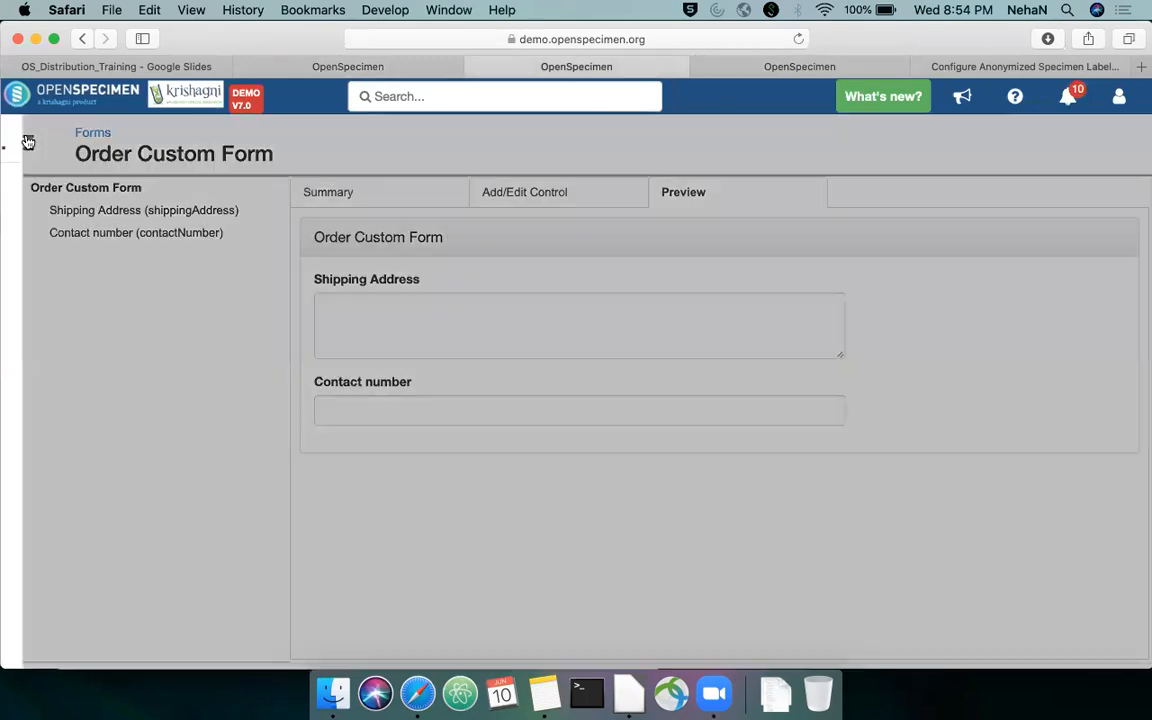
left_click(51, 188)
scroll(600, 300, "down", 3)
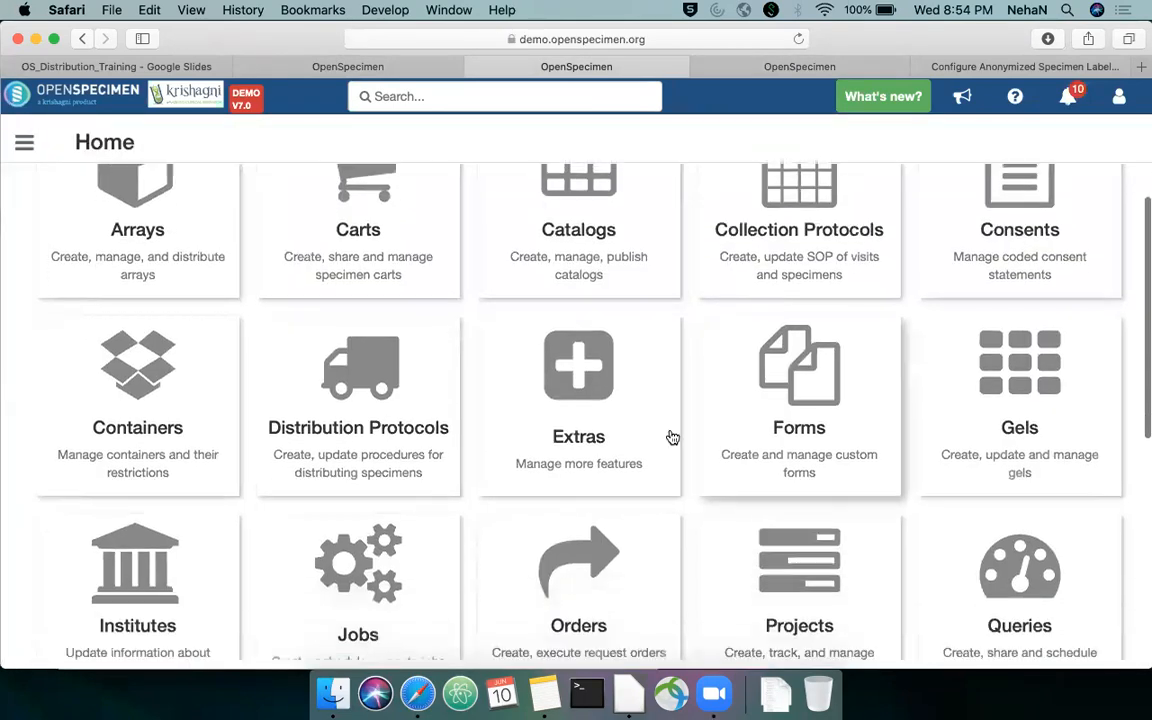
scroll(689, 345, "down", 5)
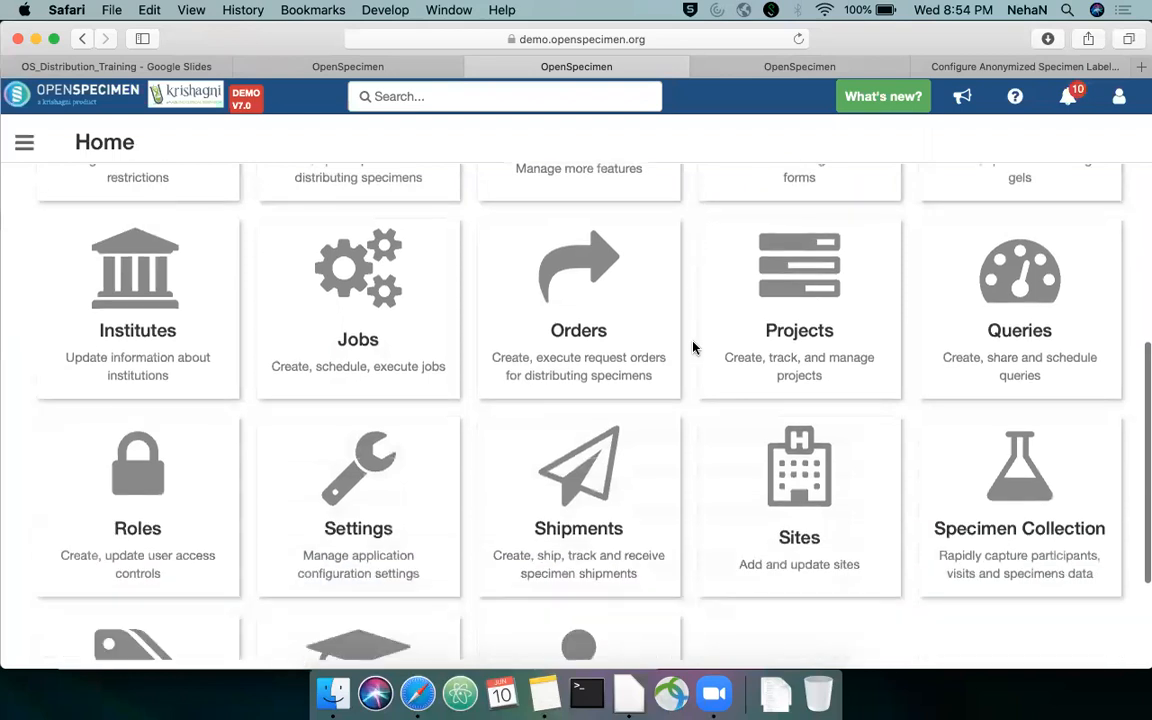
scroll(550, 370, "down", 2)
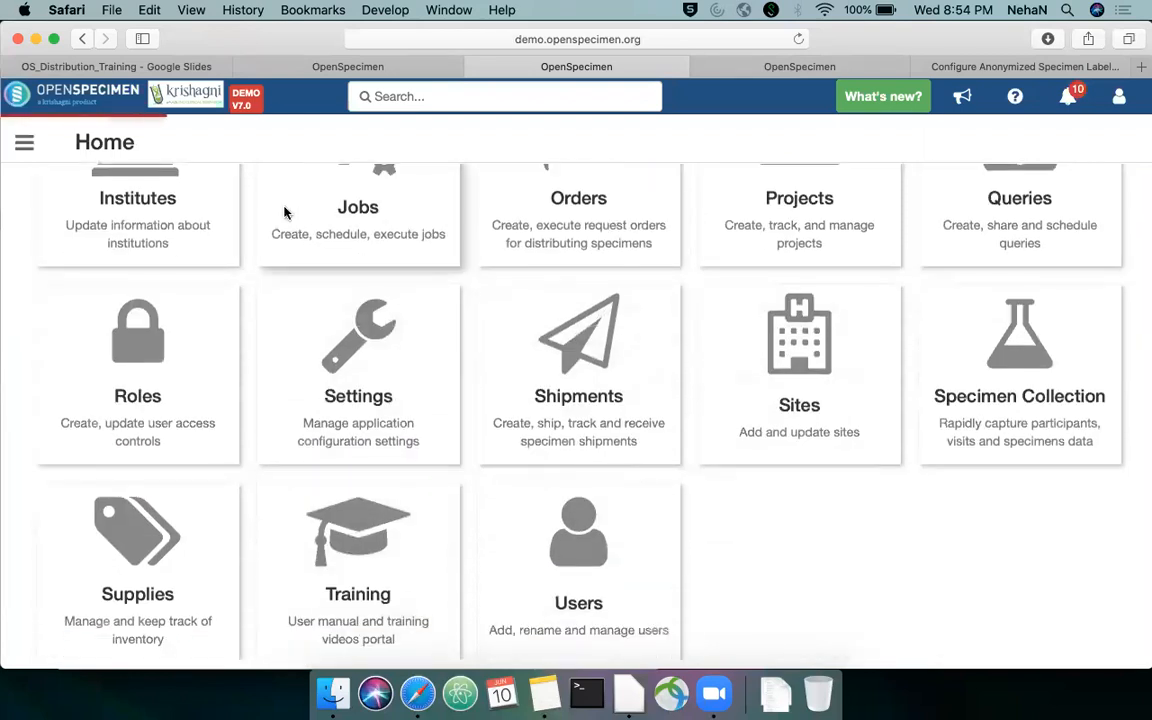
Search the settings for "UI", open the Order Specimens UI Limit property and read its description
type("UI")
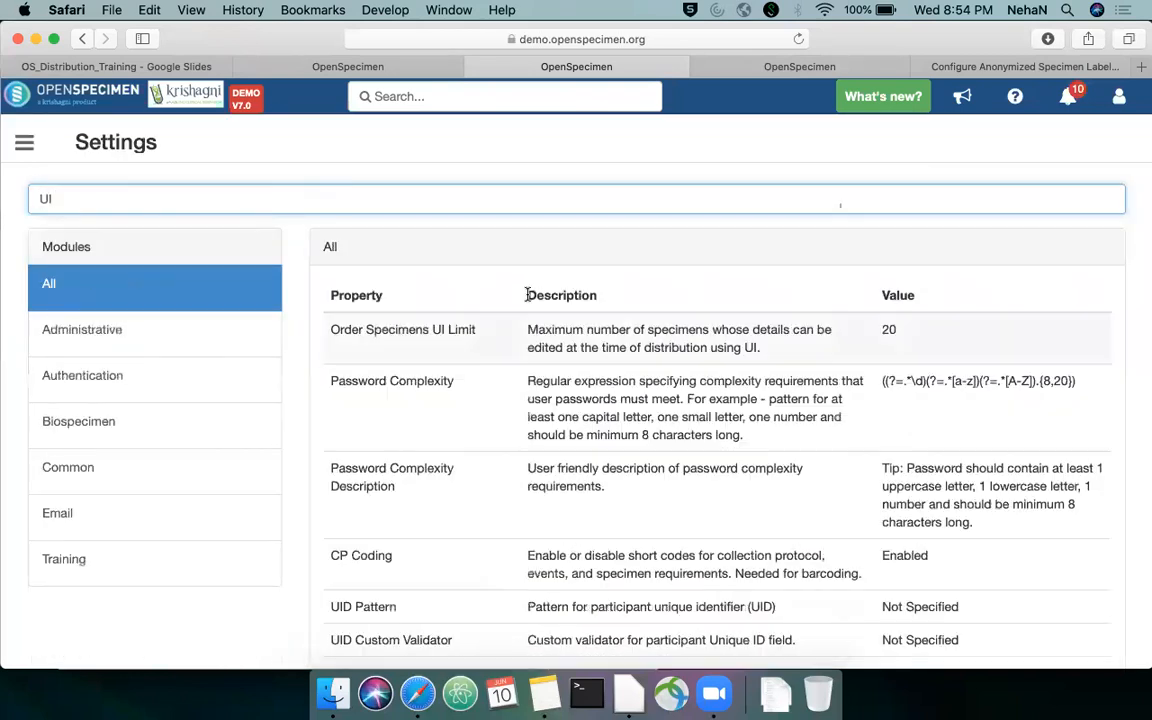
left_click(513, 353)
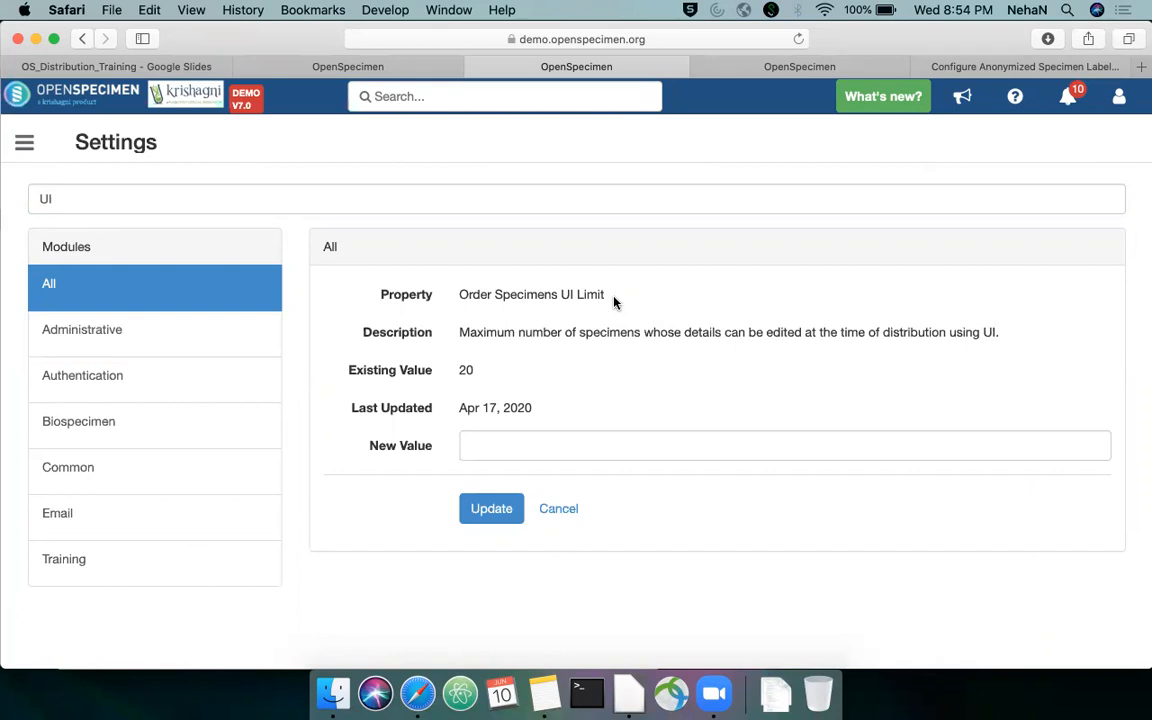
left_click_drag(459, 328, 1038, 343)
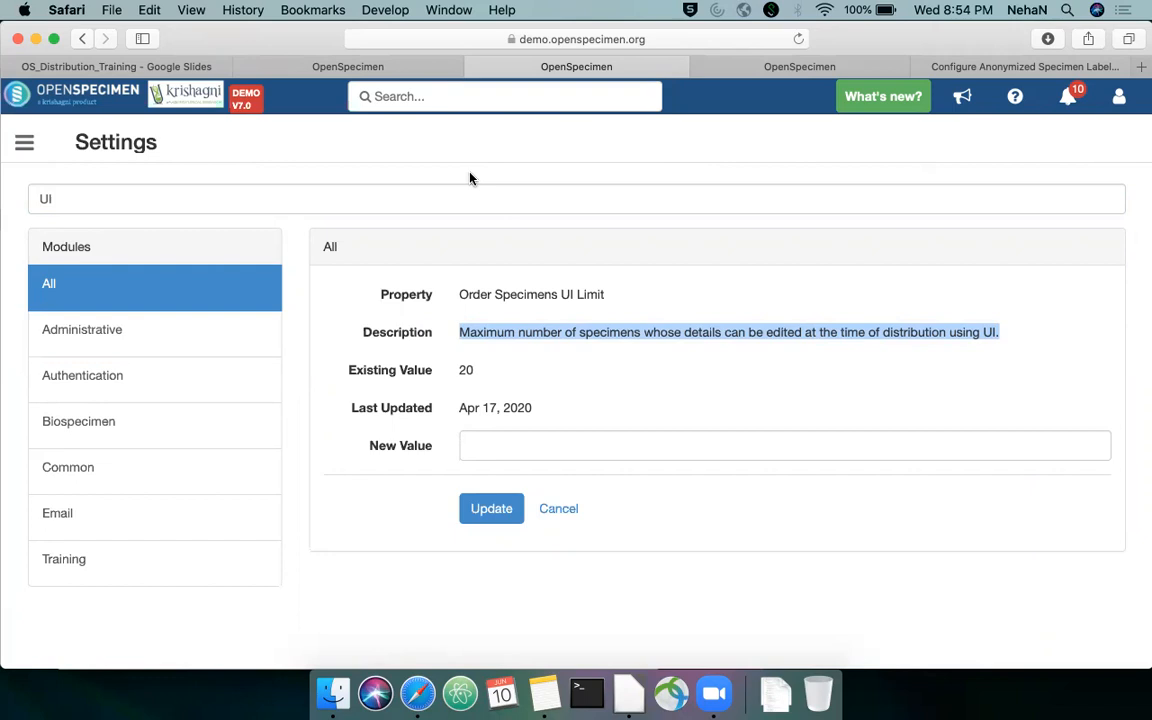
Return to the order being created and review the full list of its specimens
left_click(362, 70)
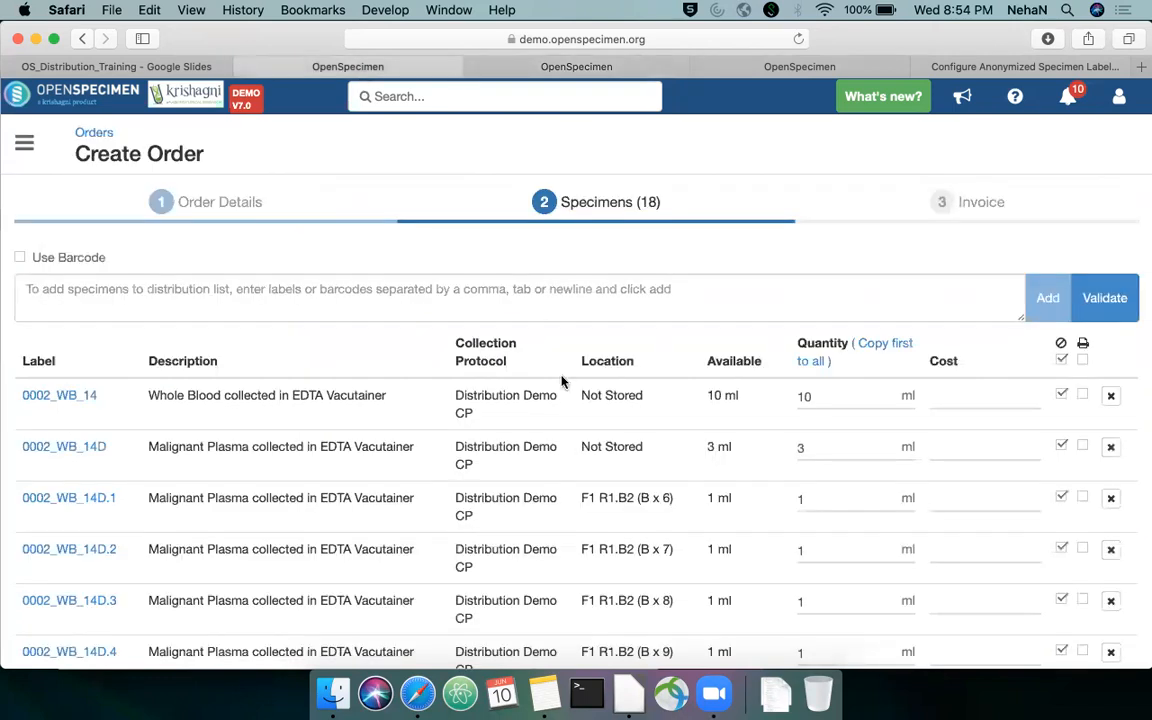
scroll(561, 381, "down", 12)
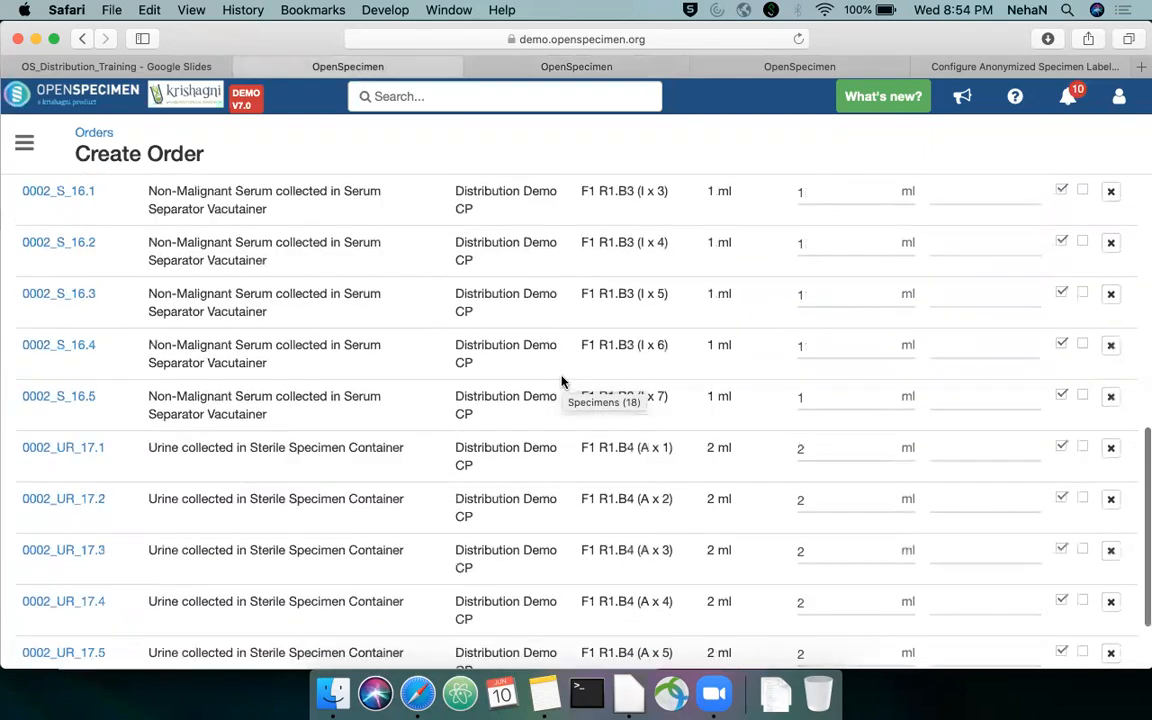
scroll(561, 381, "down", 3)
scroll(561, 381, "up", 8)
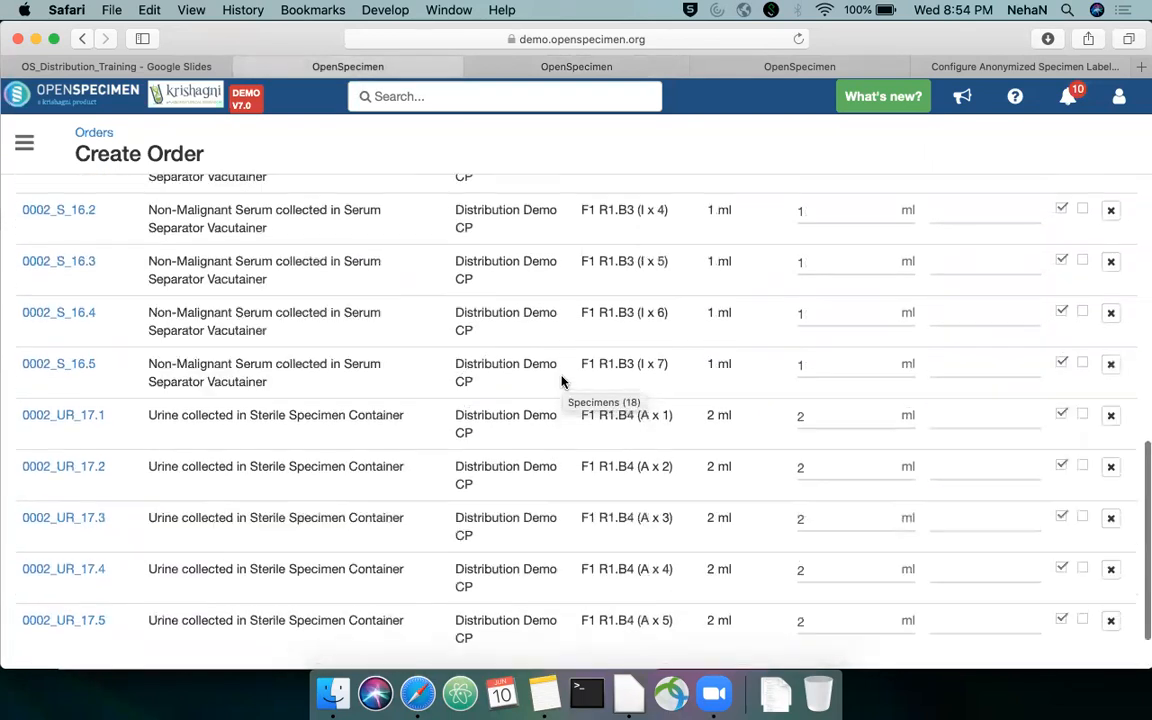
scroll(561, 381, "up", 5)
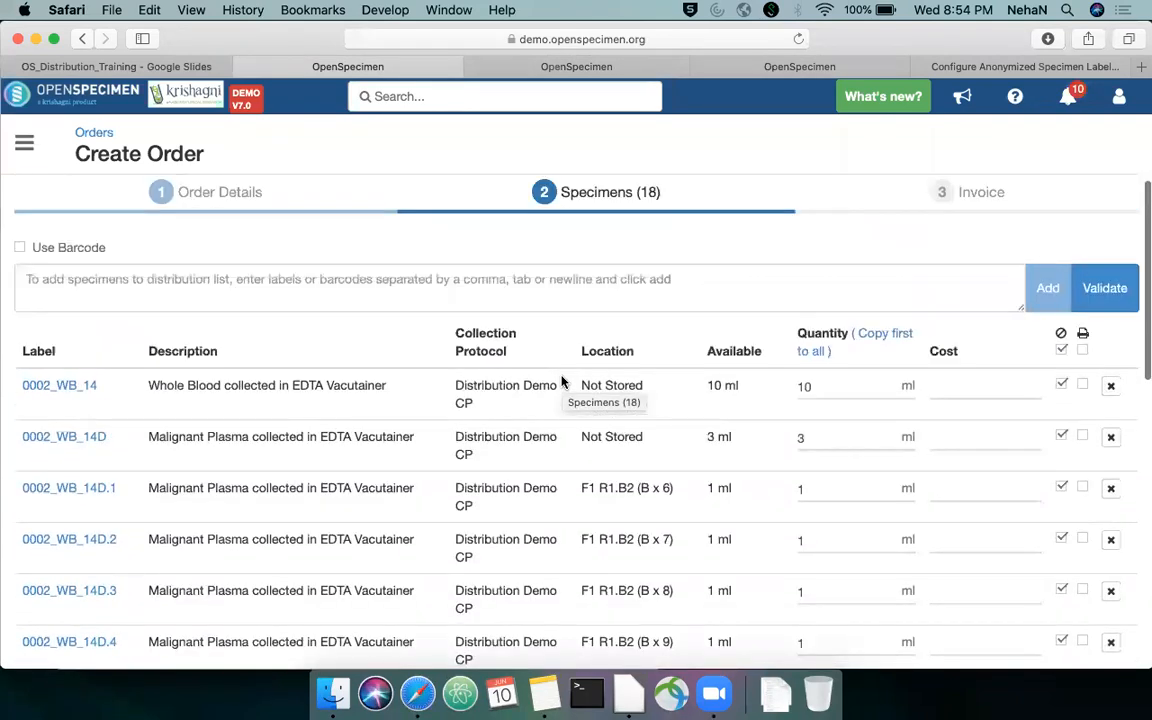
Open the T0D: Pre-Surgical visit of participant 0010 and expand its derived plasma and derived serum specimens
left_click(456, 281)
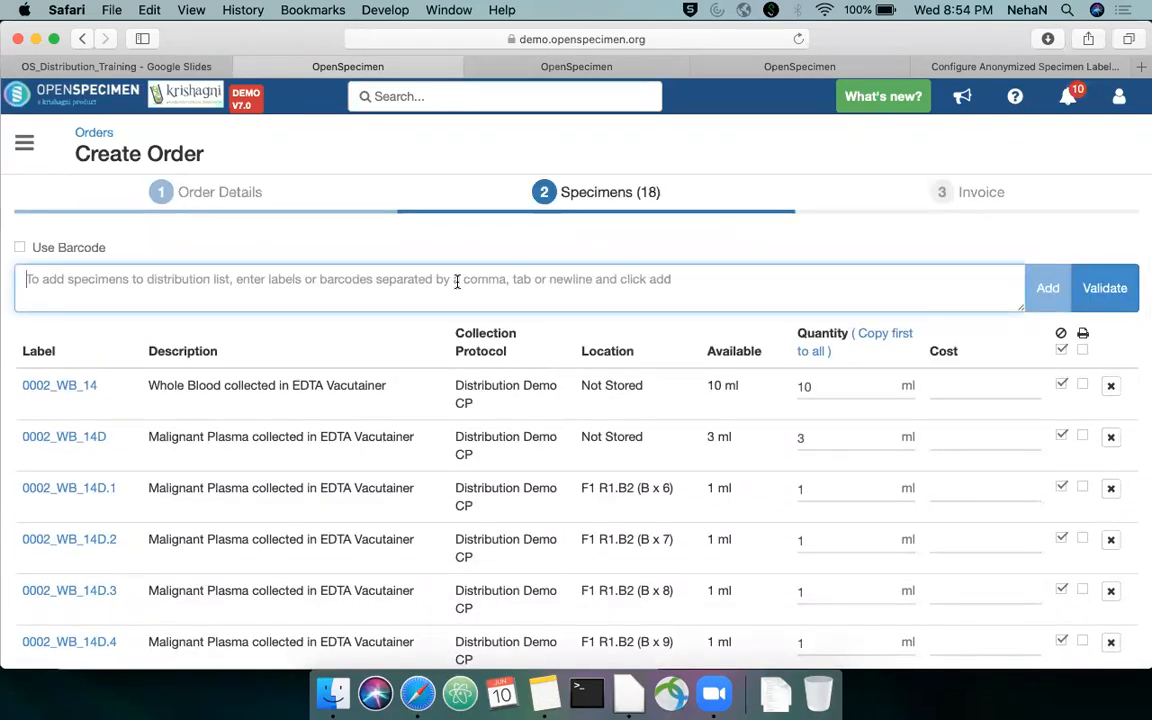
left_click(790, 68)
scroll(488, 190, "down", 1)
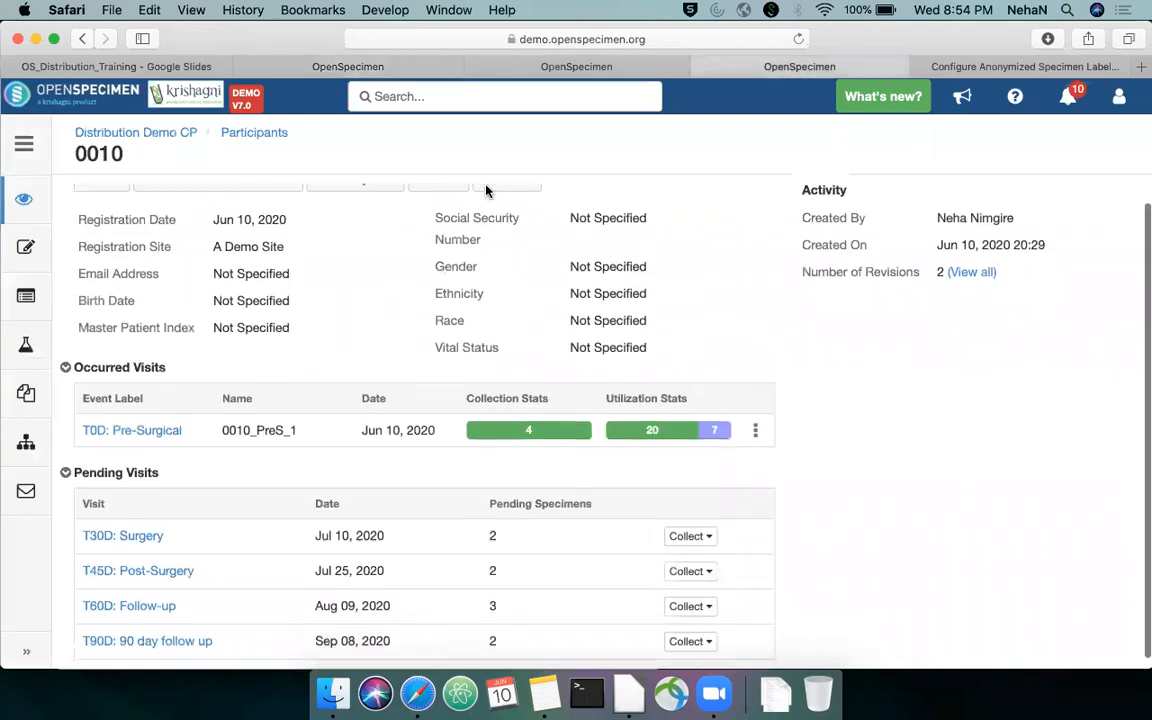
left_click(153, 432)
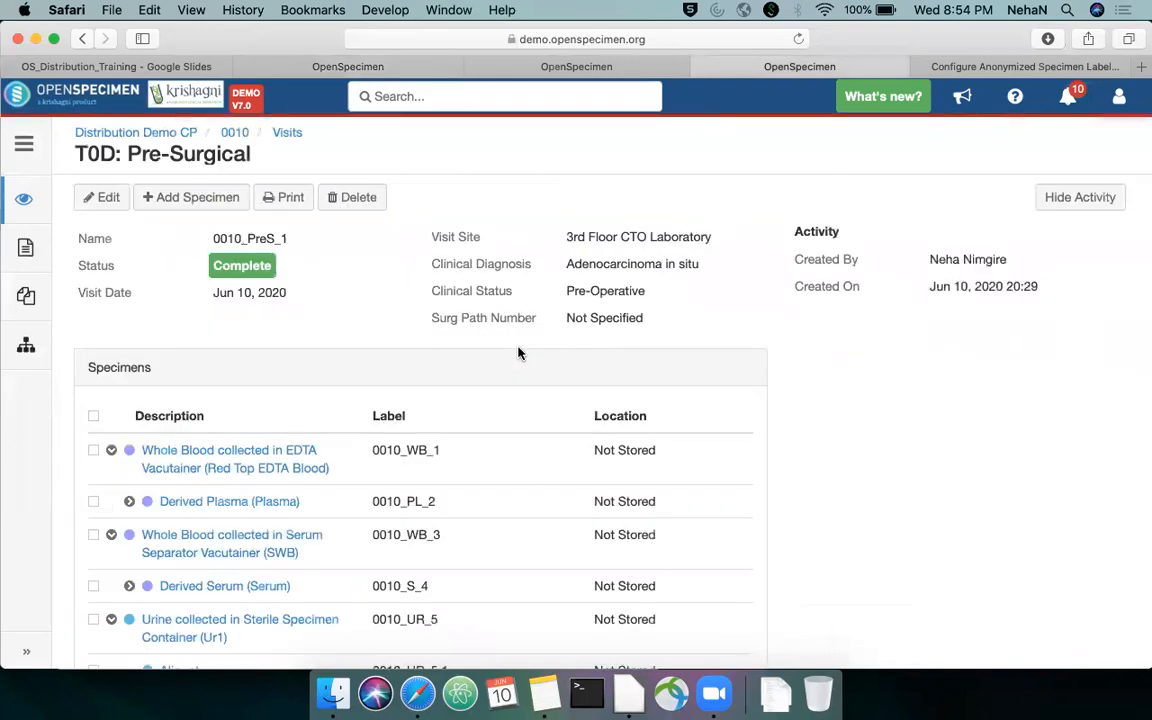
scroll(500, 390, "down", 3)
left_click(130, 388)
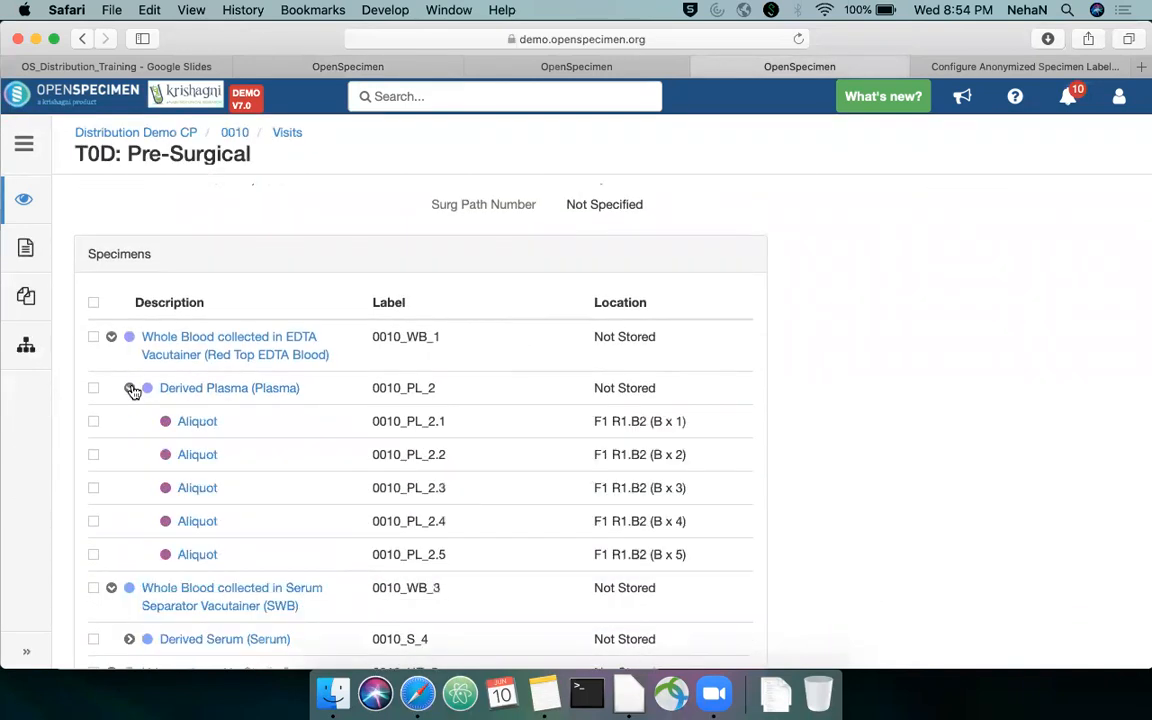
scroll(133, 400, "down", 5)
left_click(130, 435)
Copy the serum aliquot label 0010_S_4.1 from the visit and add that specimen to the order
scroll(153, 440, "down", 2)
left_click_drag(433, 418, 369, 416)
key("super+c")
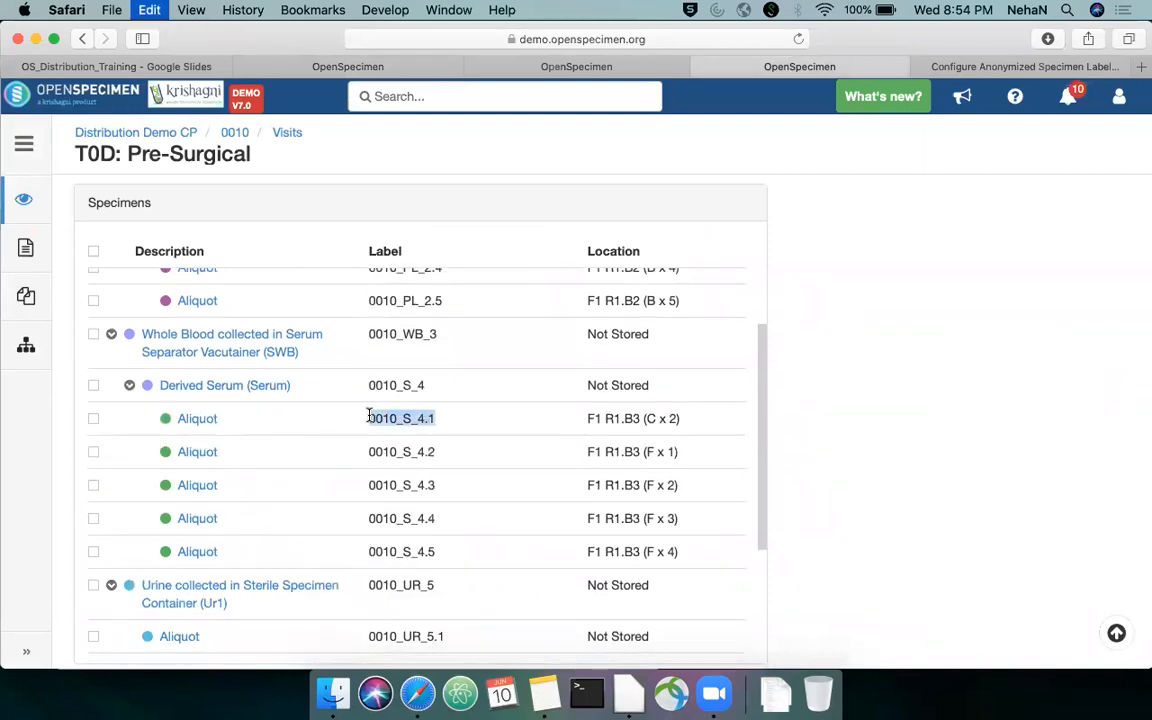
left_click(364, 72)
left_click(388, 283)
key("super+v")
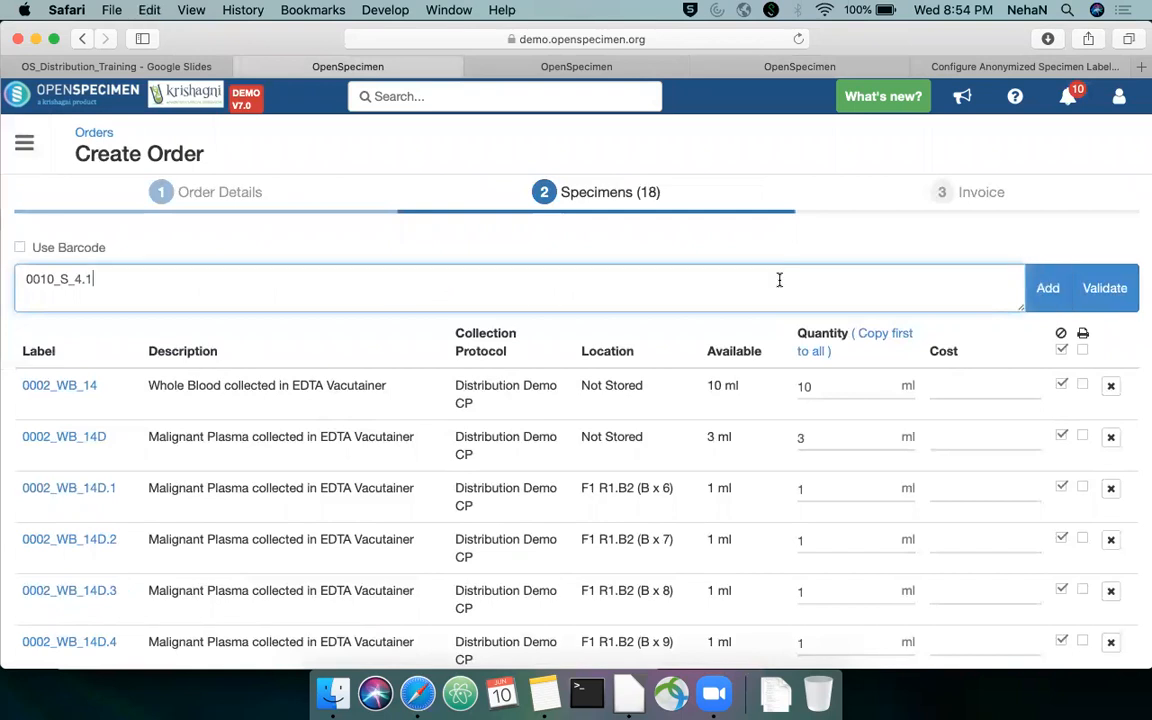
left_click(1050, 300)
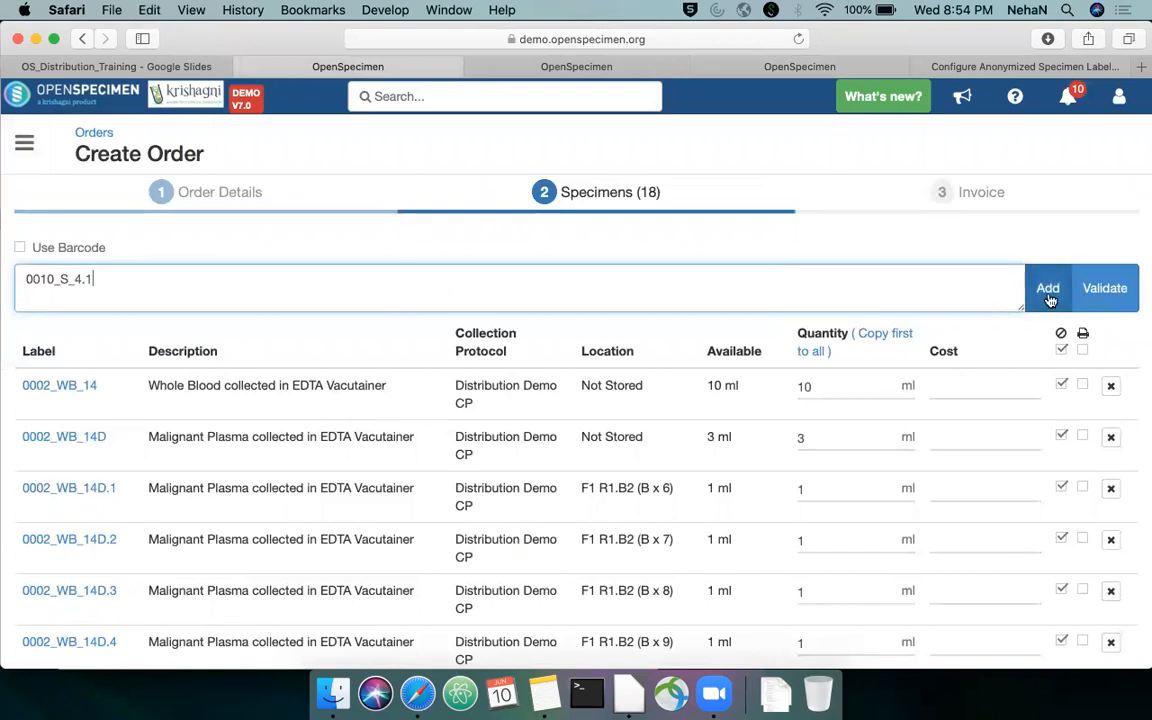
Add specimen 0010_S_4.2 to the order's specimens list
left_click(421, 283)
key("super+v")
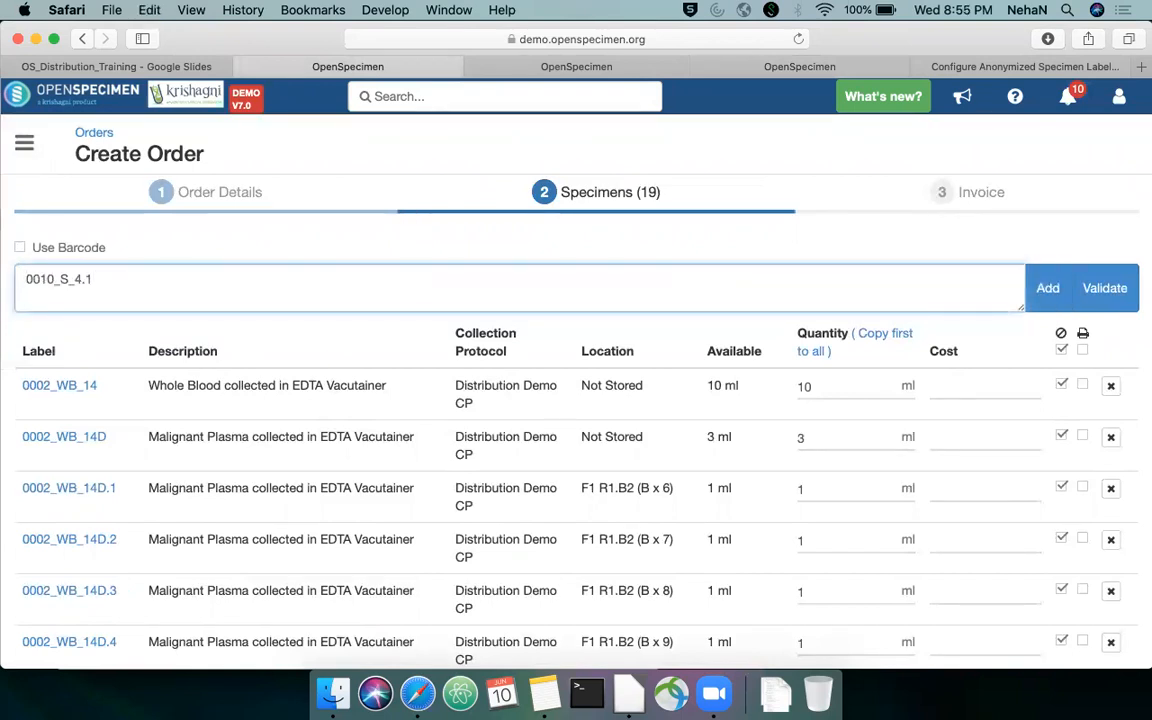
left_click(1047, 288)
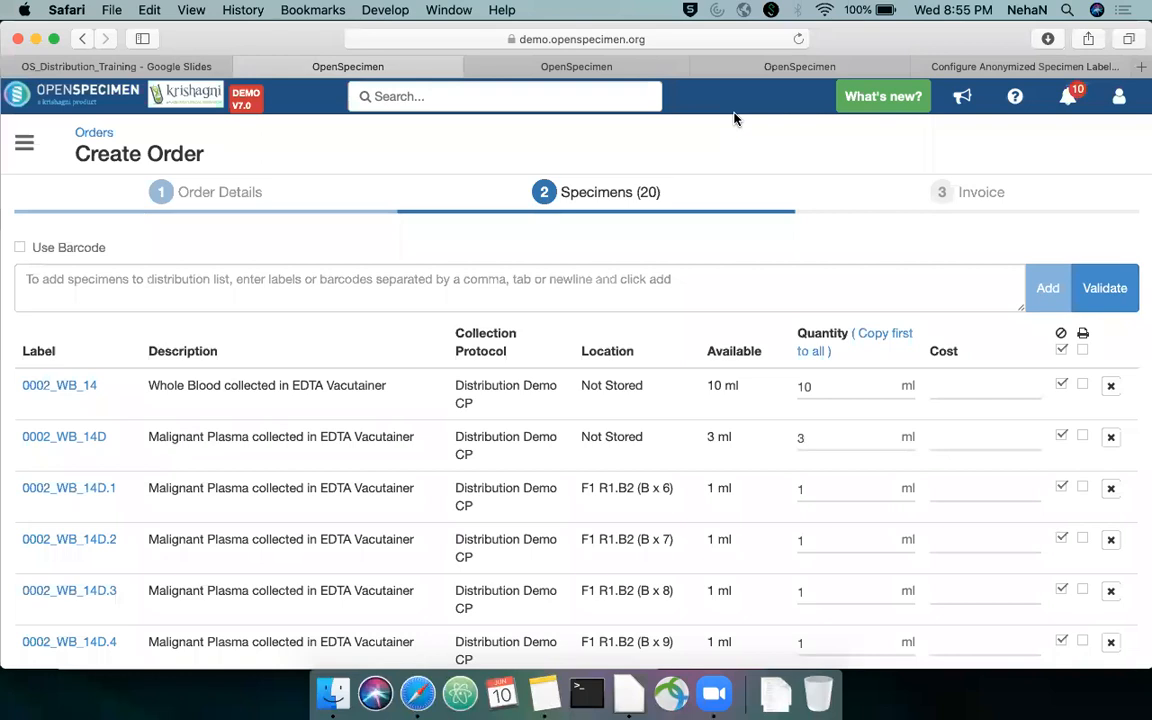
Close the settings page and copy the serum aliquot label 0010_S_4.3 from the Pre-Surgical visit
left_click(598, 68)
key("super+w")
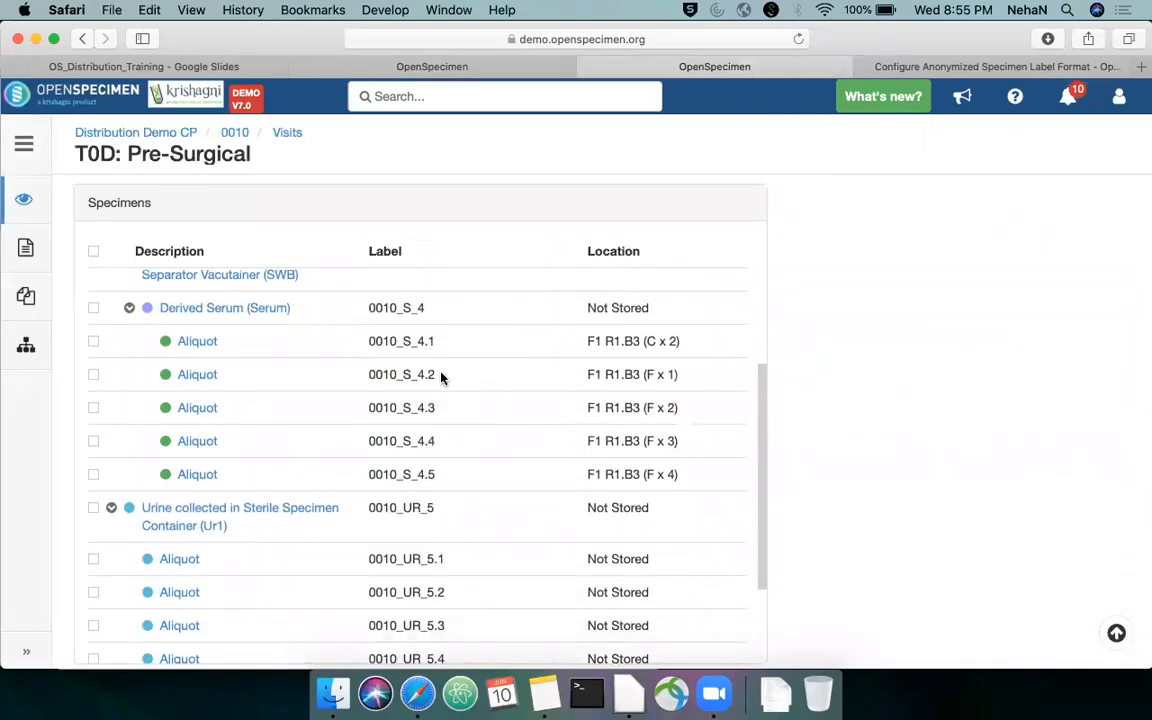
left_click_drag(443, 378, 391, 373)
left_click_drag(447, 406, 367, 408)
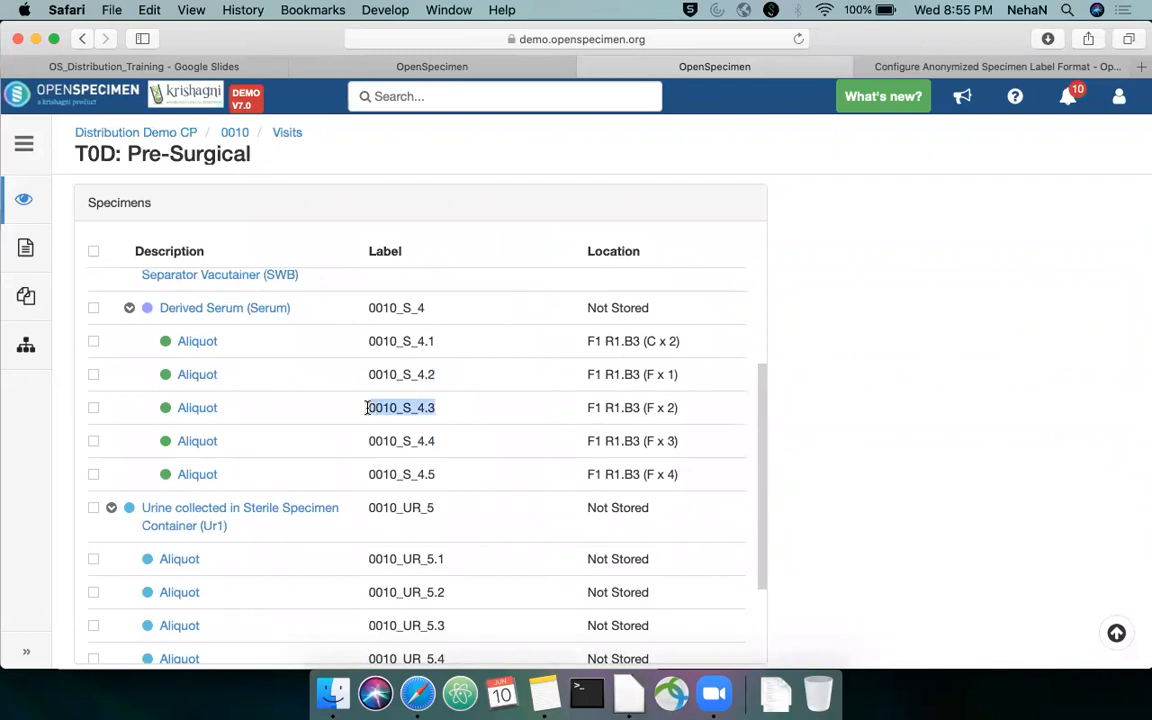
Try to add specimen 0010_S_4.3 to the order's specimens list
left_click(345, 65)
left_click(378, 290)
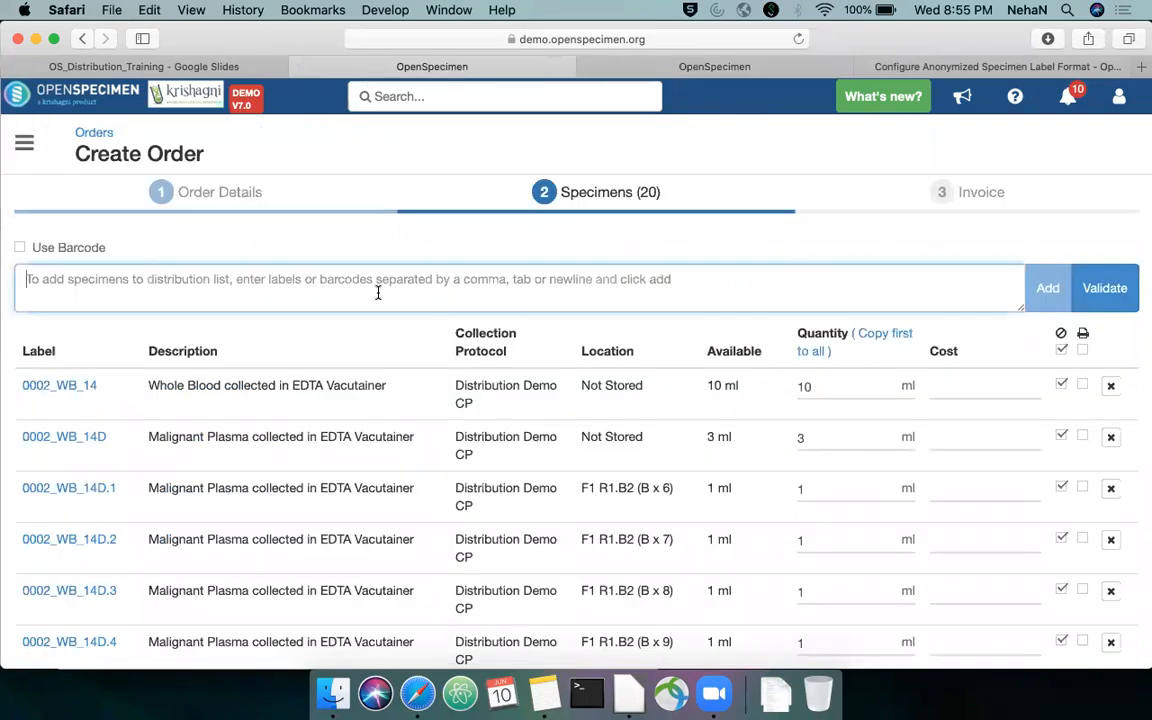
key("super+v")
left_click(1046, 289)
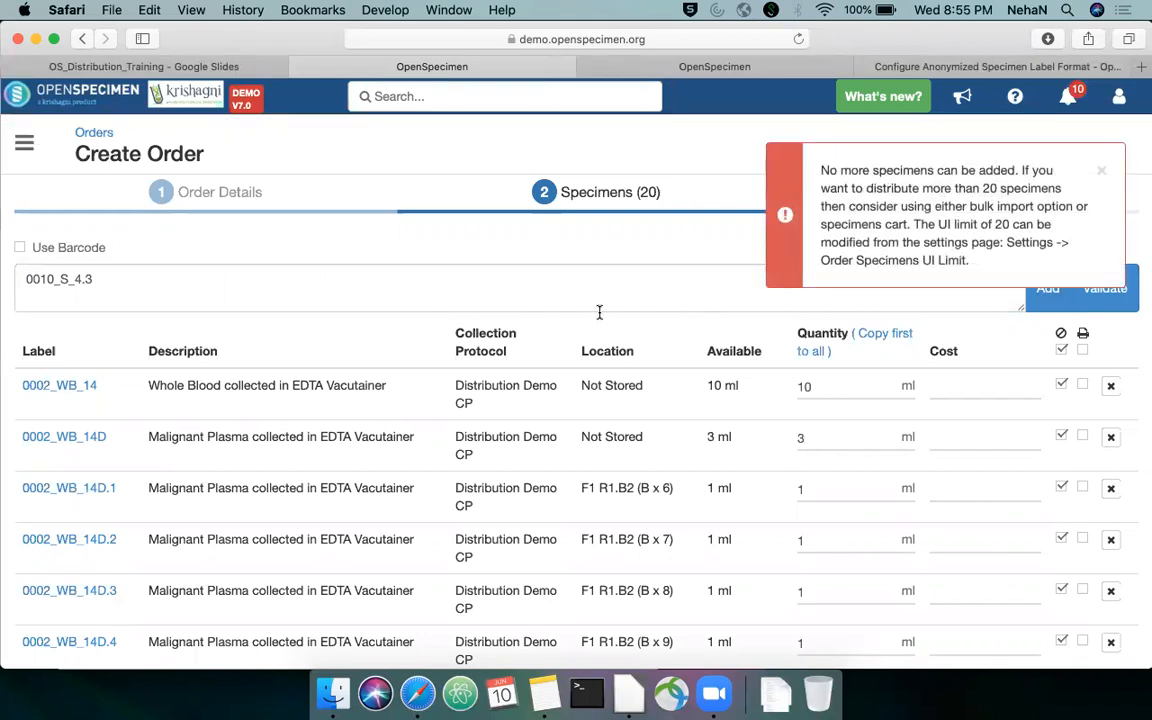
Review the end of the specimens list, dismiss the limit message and cancel the order creation
scroll(536, 288, "down", 1)
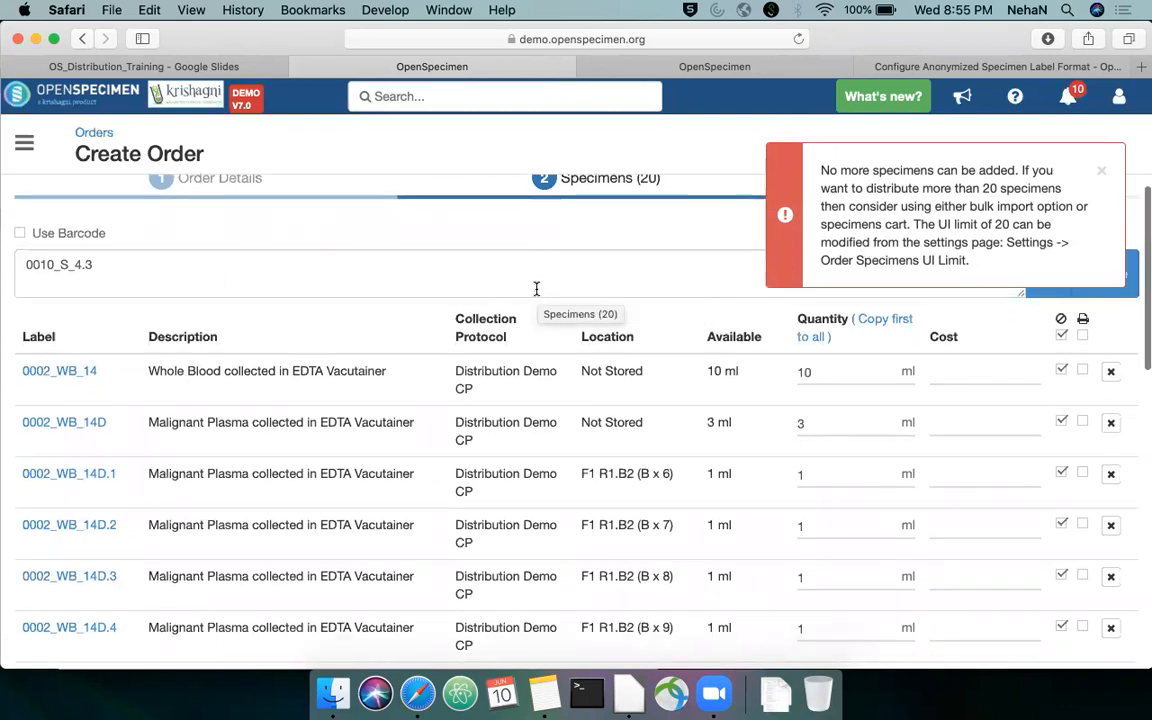
scroll(536, 288, "down", 15)
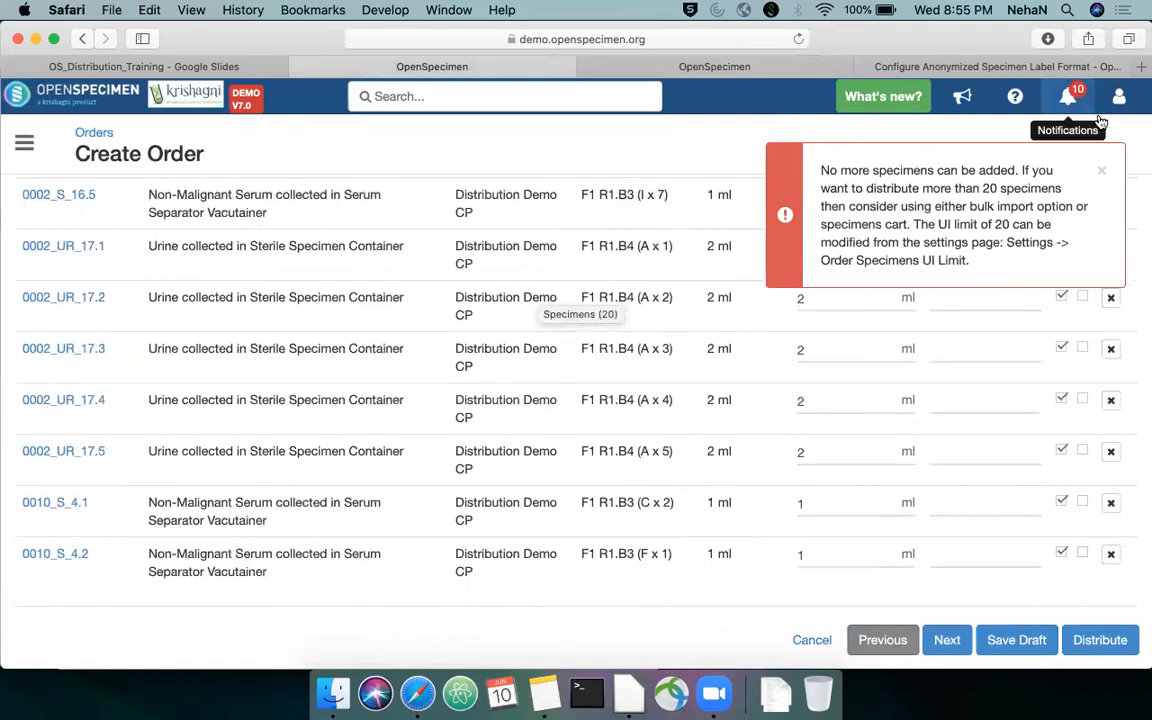
left_click(1100, 175)
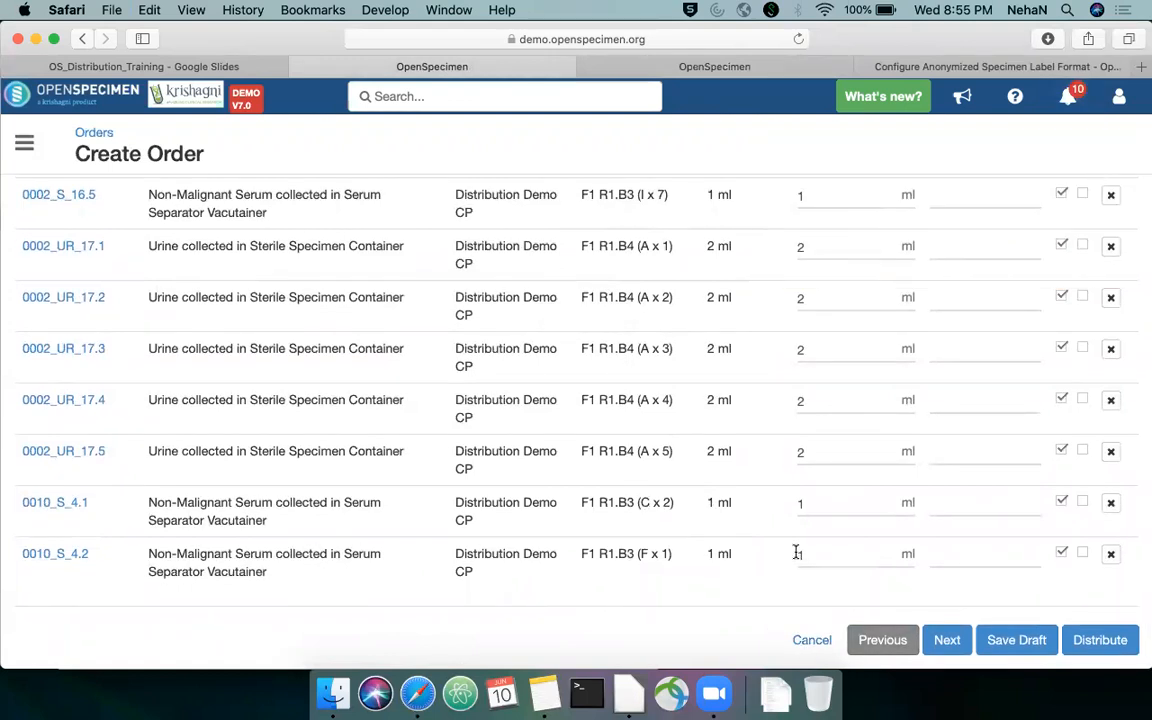
left_click(810, 640)
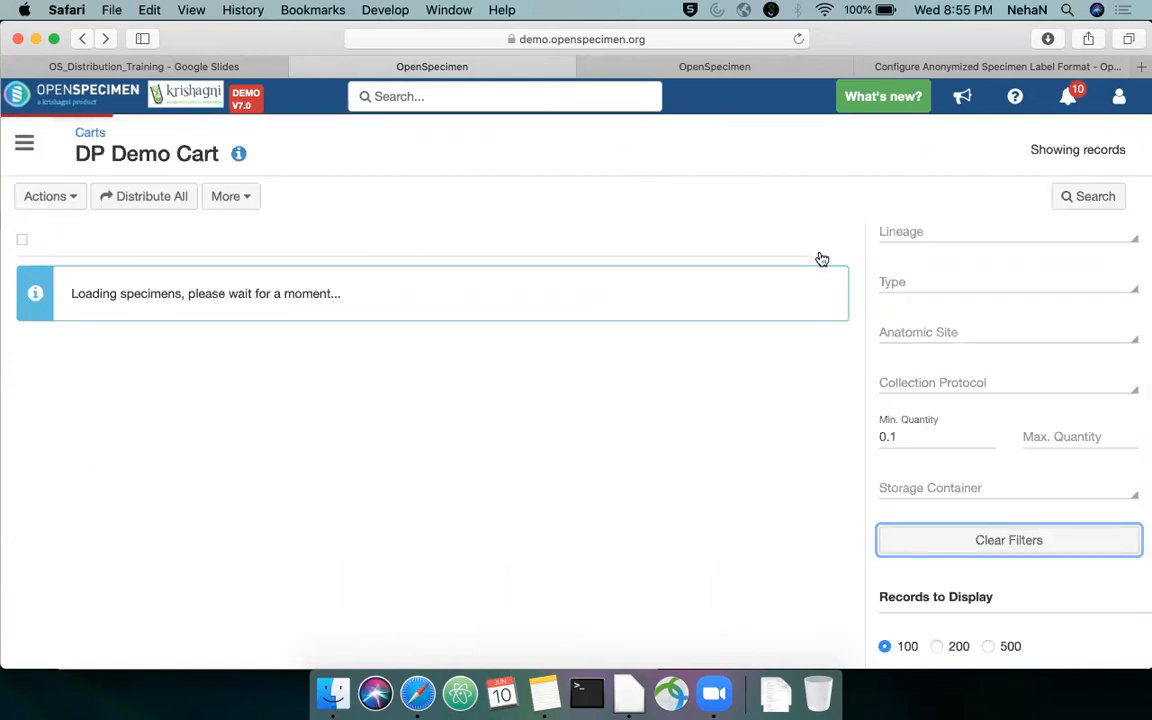
Edit DP Demo Cart to add specimens 0010_S_4.3, 0010_S_4.2, 0010_S_4.1 and 0010_S_4.4, and save the update
left_click(80, 200)
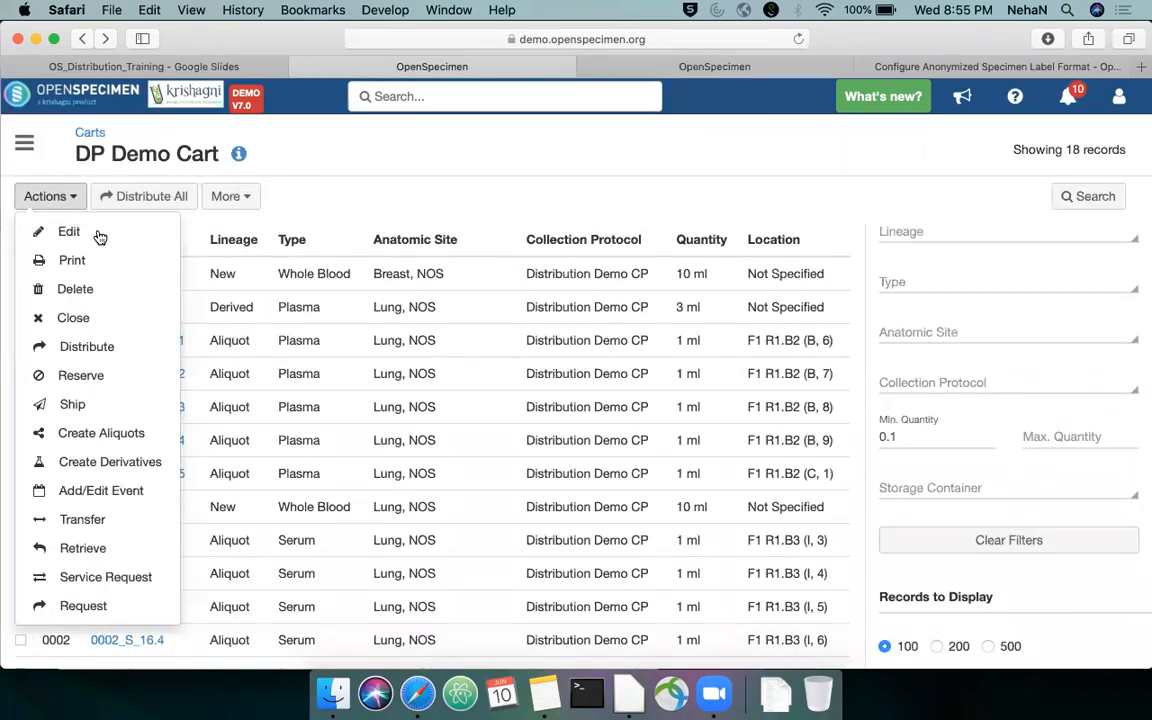
left_click(244, 202)
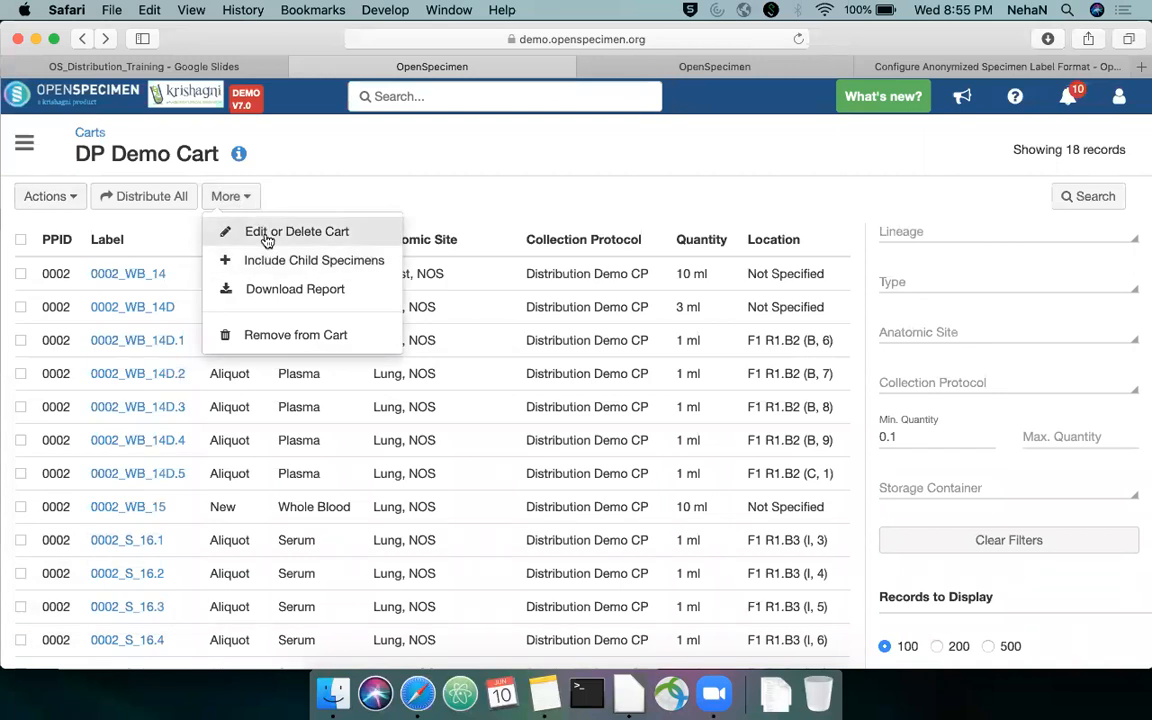
left_click(266, 235)
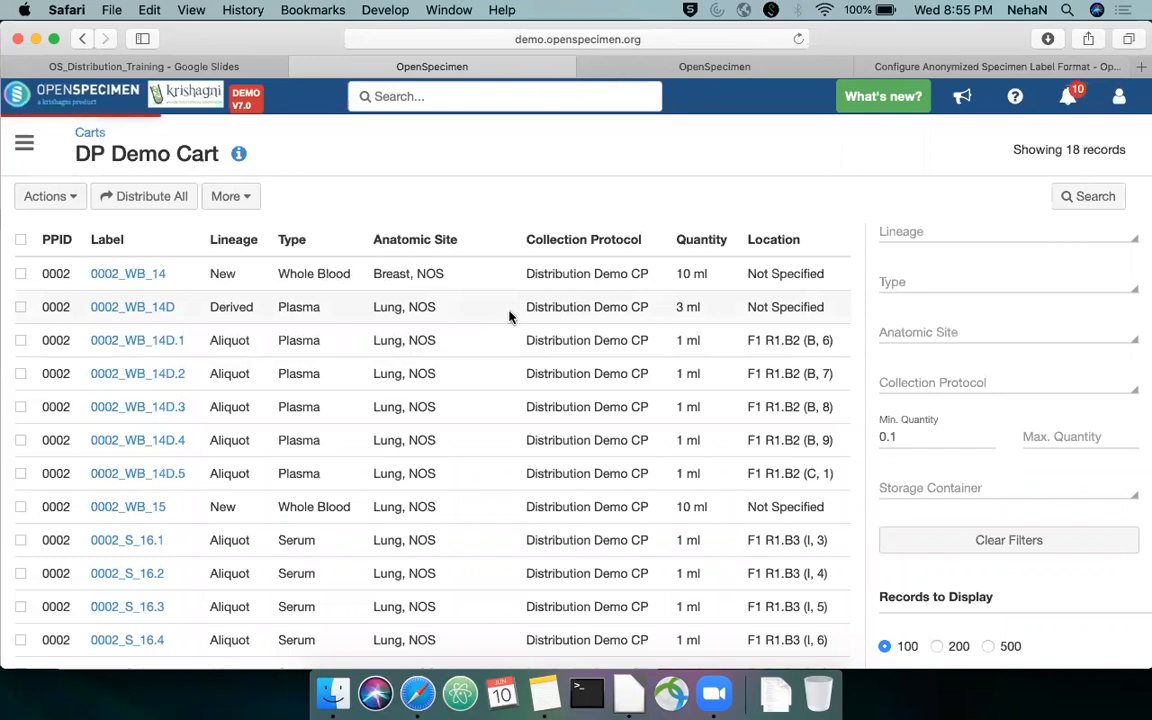
left_click(393, 355)
key("super+v")
type(",")
key("super+v")
key("BackSpace")
type("2,")
key("super+v")
key("BackSpace")
type("1,")
key("super+v")
key("BackSpace")
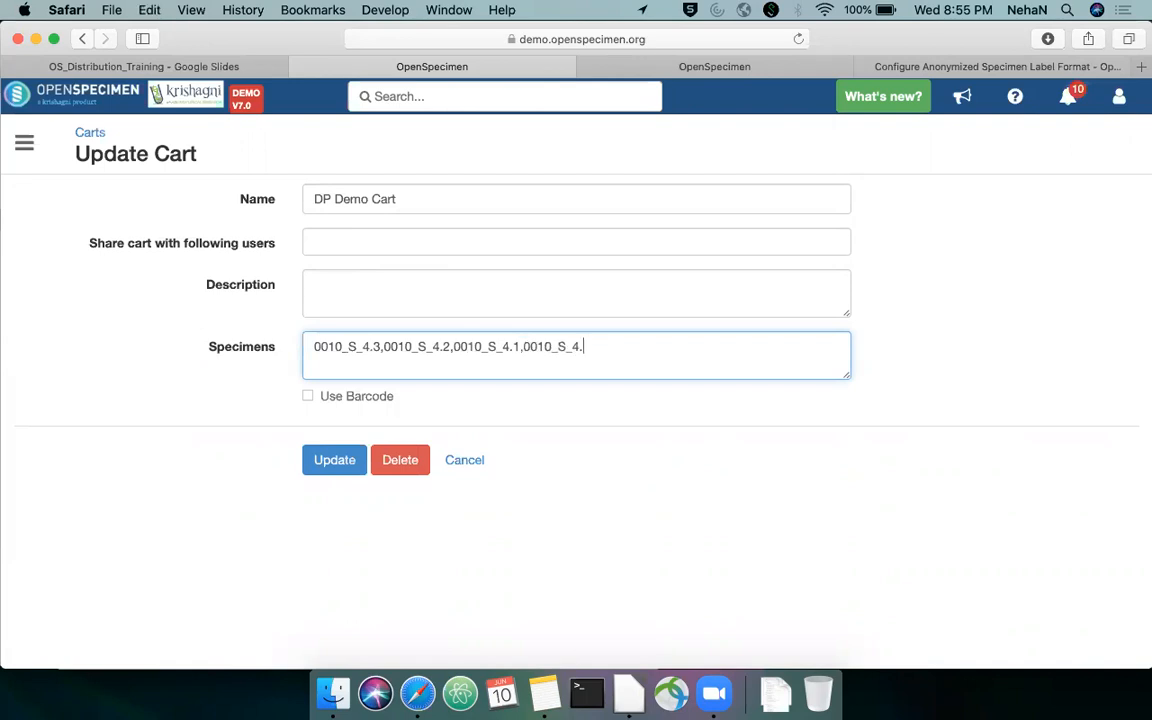
type("4")
left_click(336, 462)
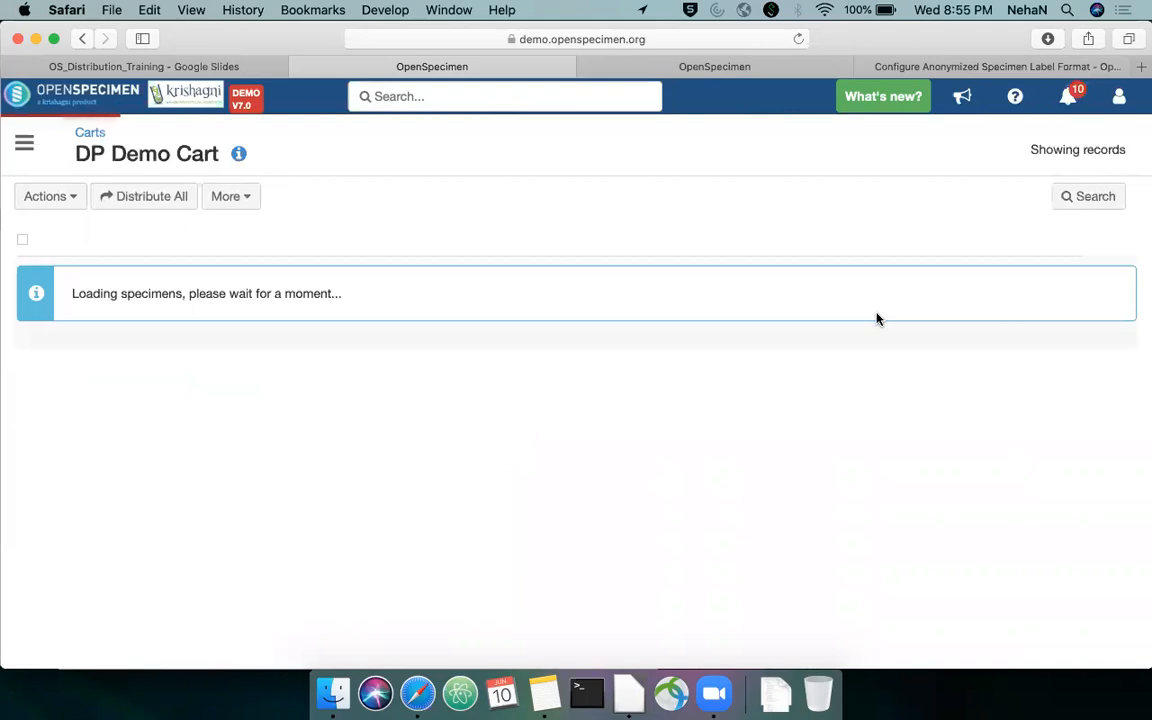
Filter the cart's specimens by a minimum quantity of 0.1
left_click(929, 597)
type("0.1")
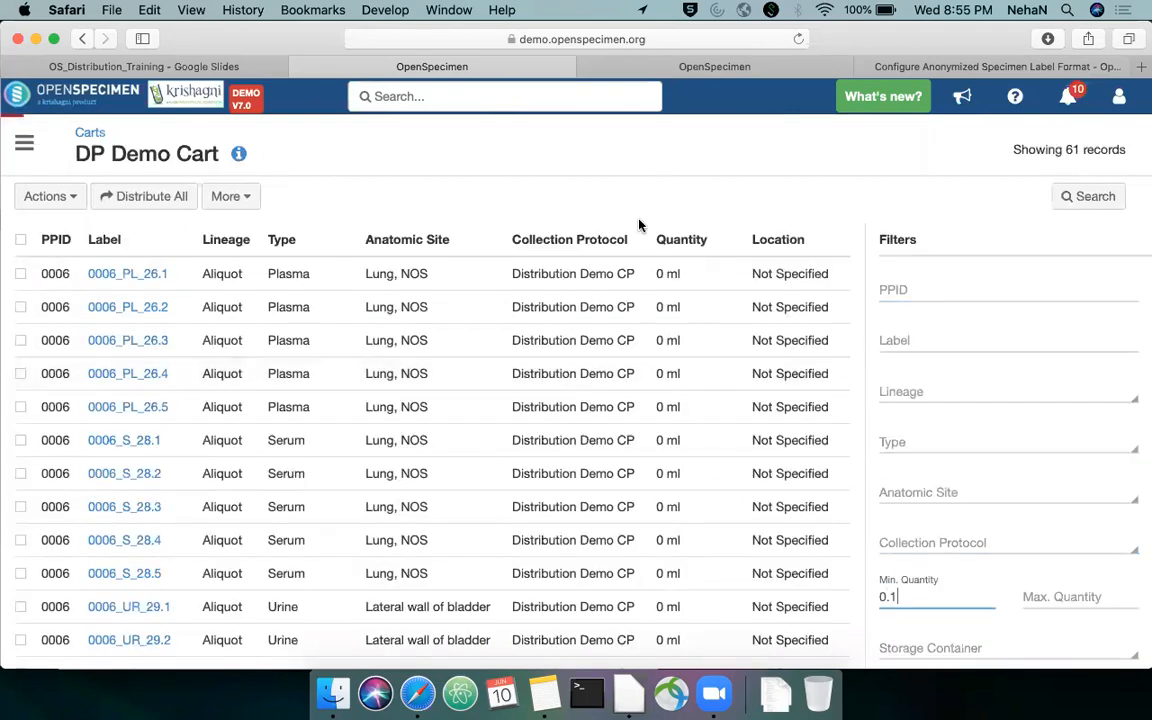
Select all filtered specimens in DP Demo Cart and start distributing them
left_click(20, 241)
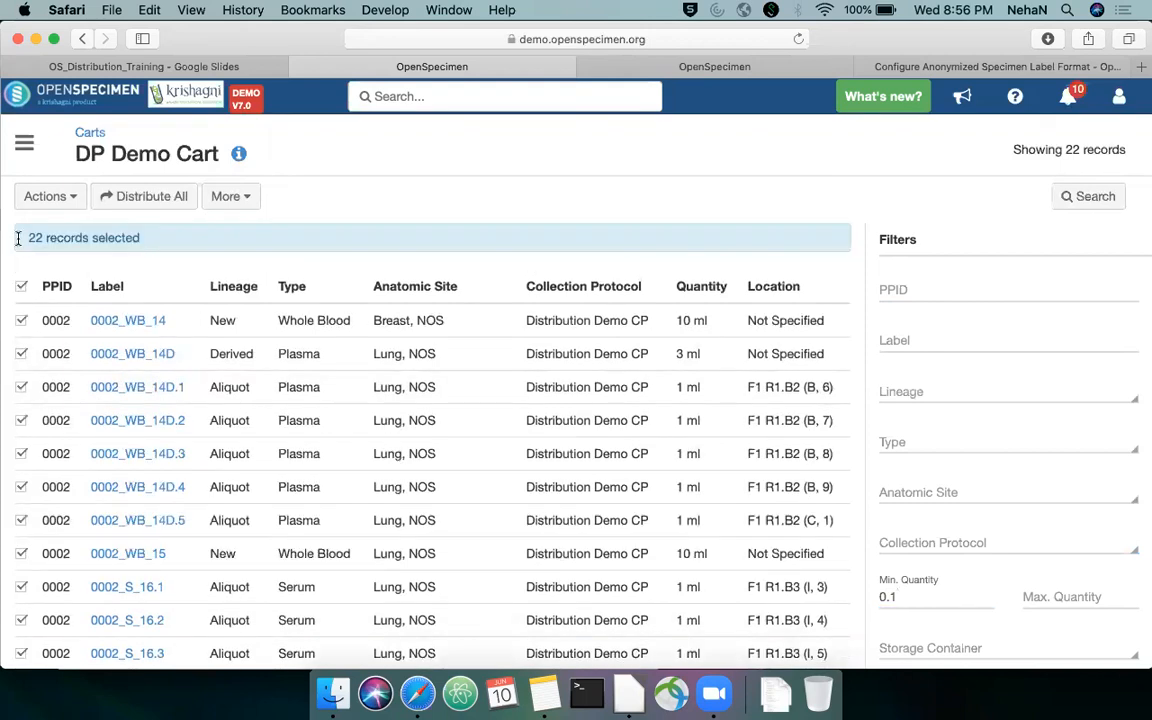
left_click(78, 200)
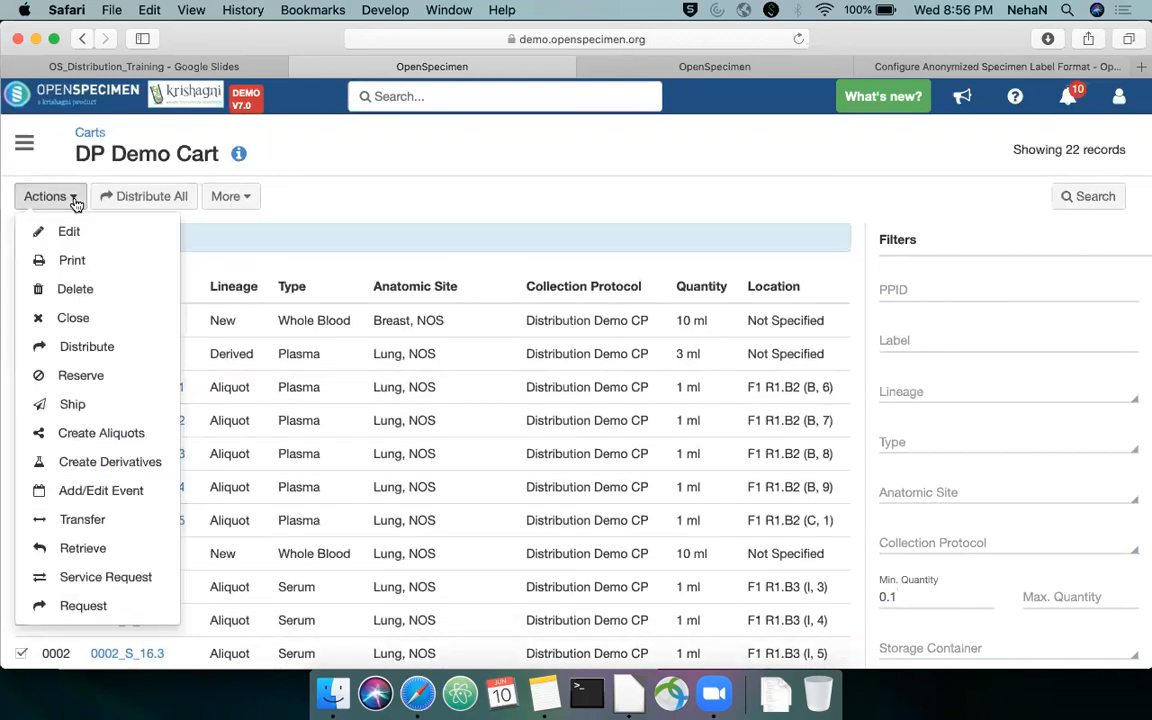
left_click(112, 338)
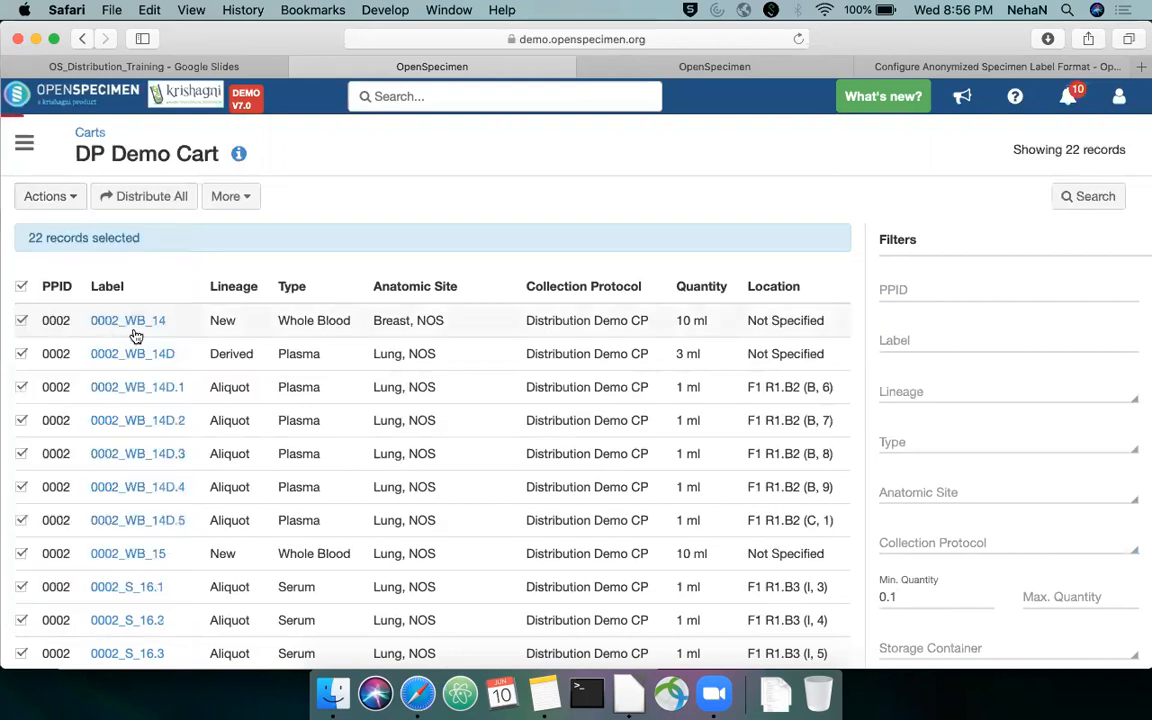
Set the order's distribution protocol to Training Webinar DP and continue to the specimens stage
left_click(411, 249)
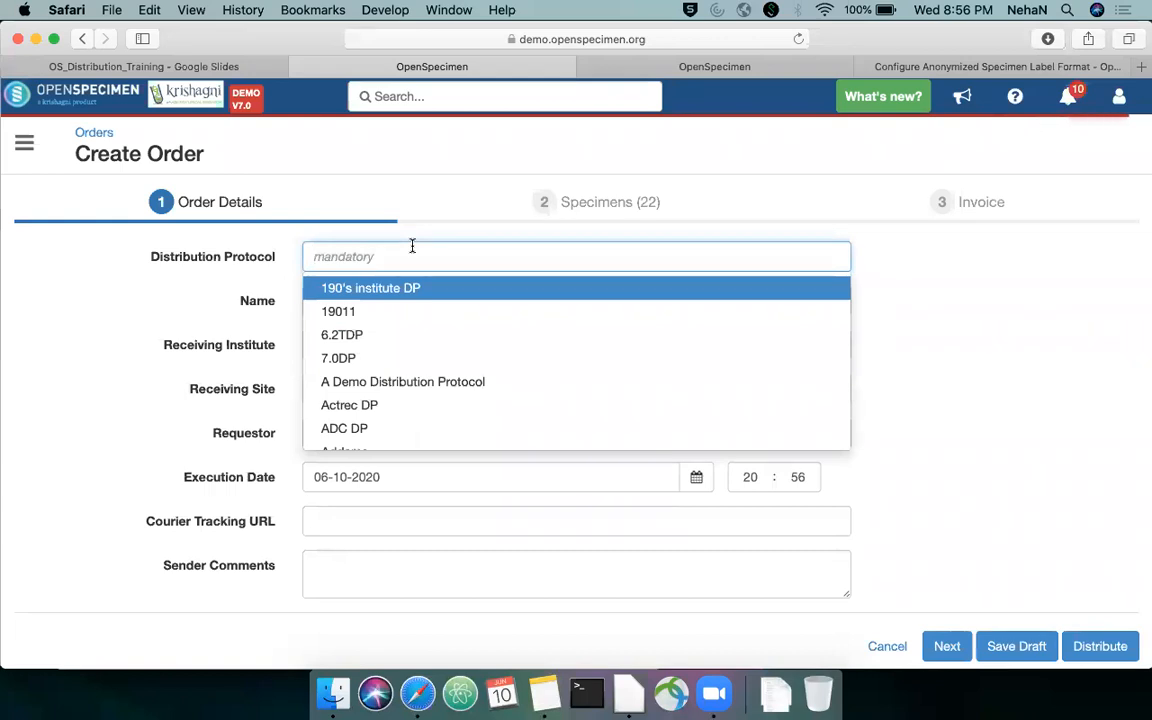
type("Train")
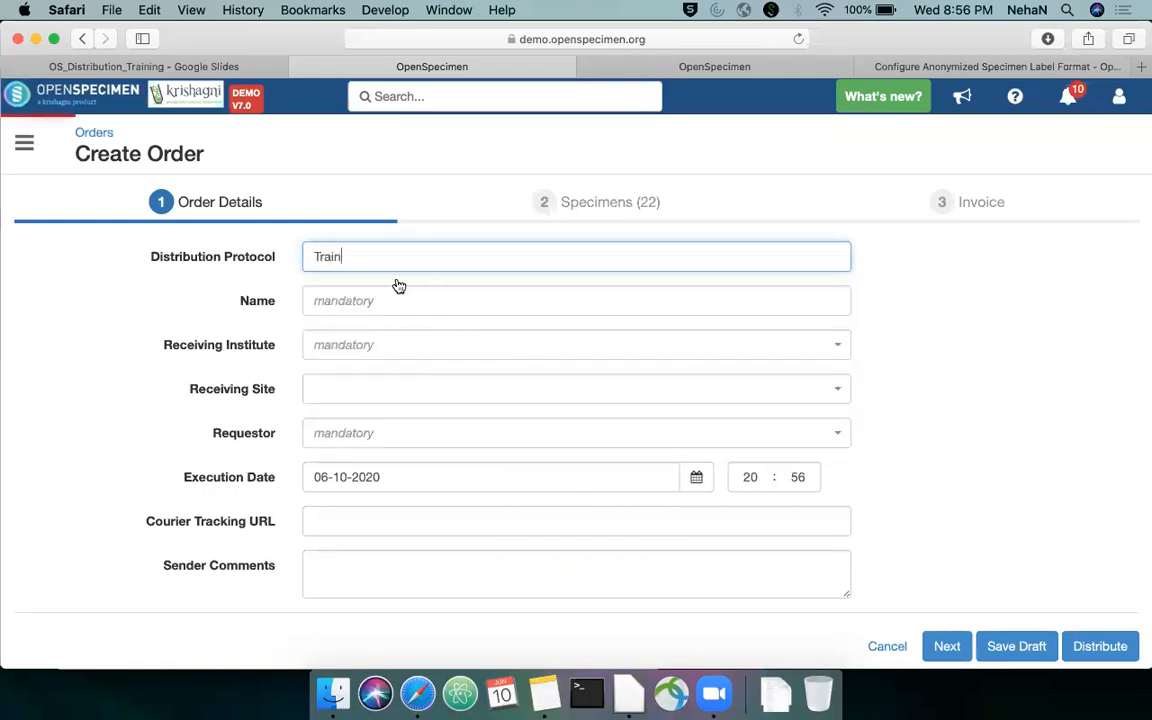
left_click(440, 311)
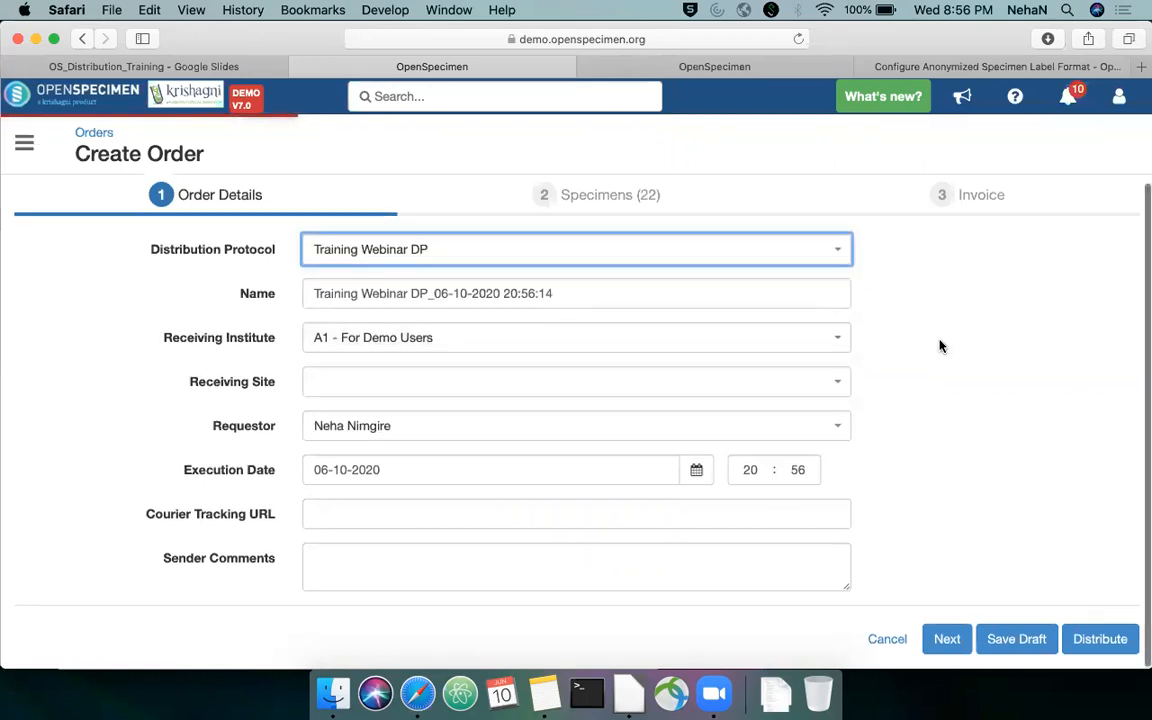
scroll(940, 345, "down", 3)
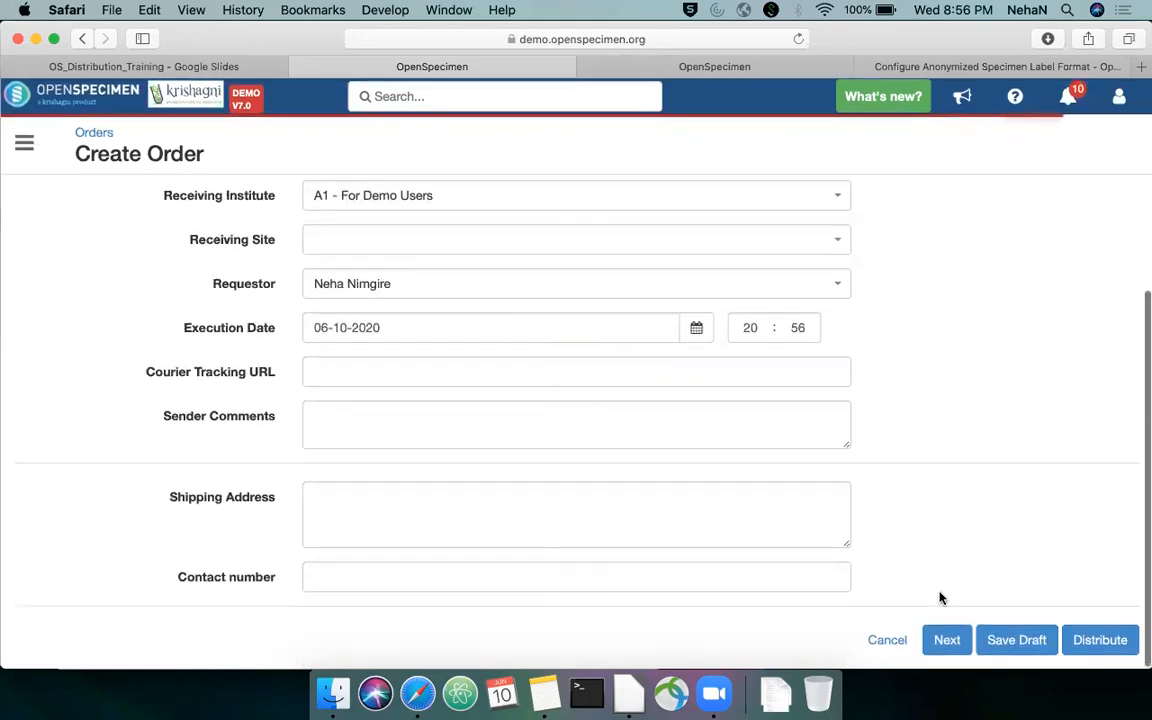
left_click(947, 640)
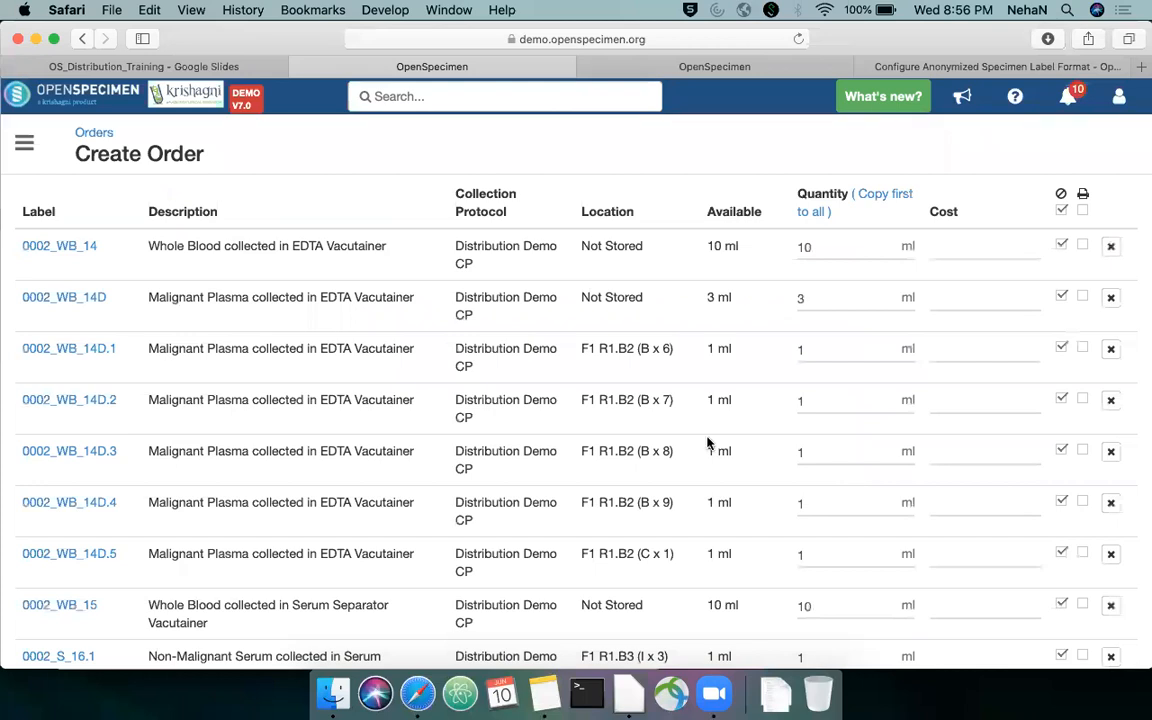
Look through the order's specimens and set the distribution quantity of 0002_WB_14 to 3 ml
scroll(695, 460, "up", 4)
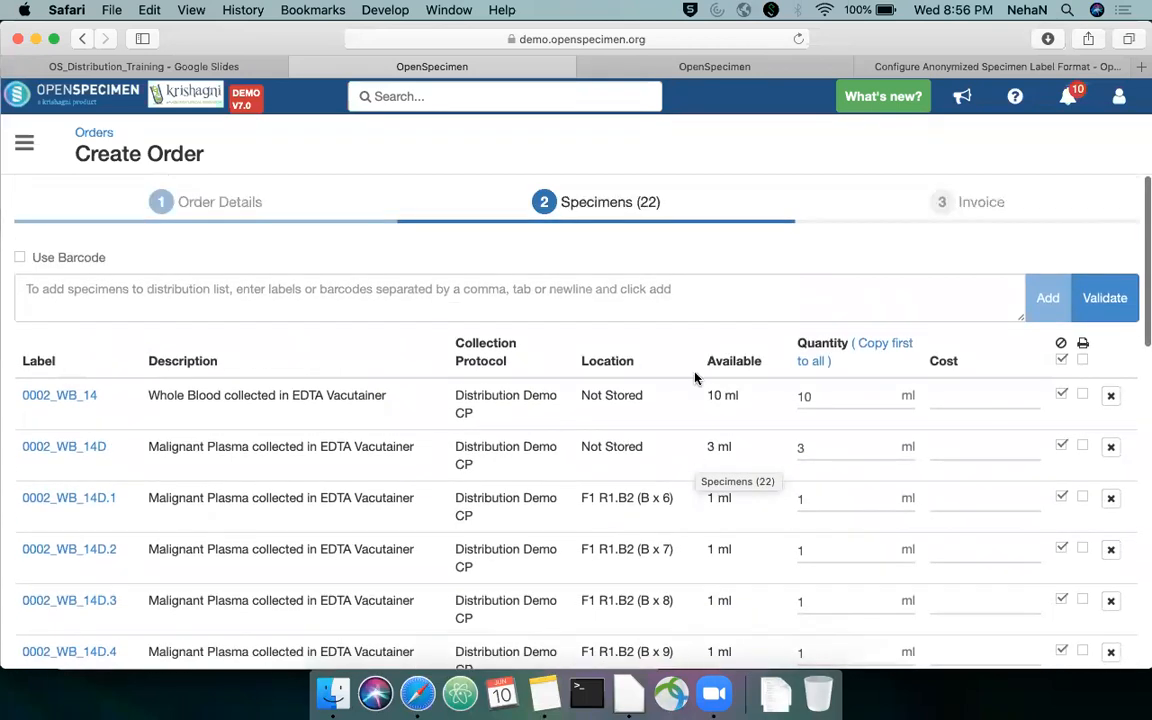
scroll(695, 376, "down", 15)
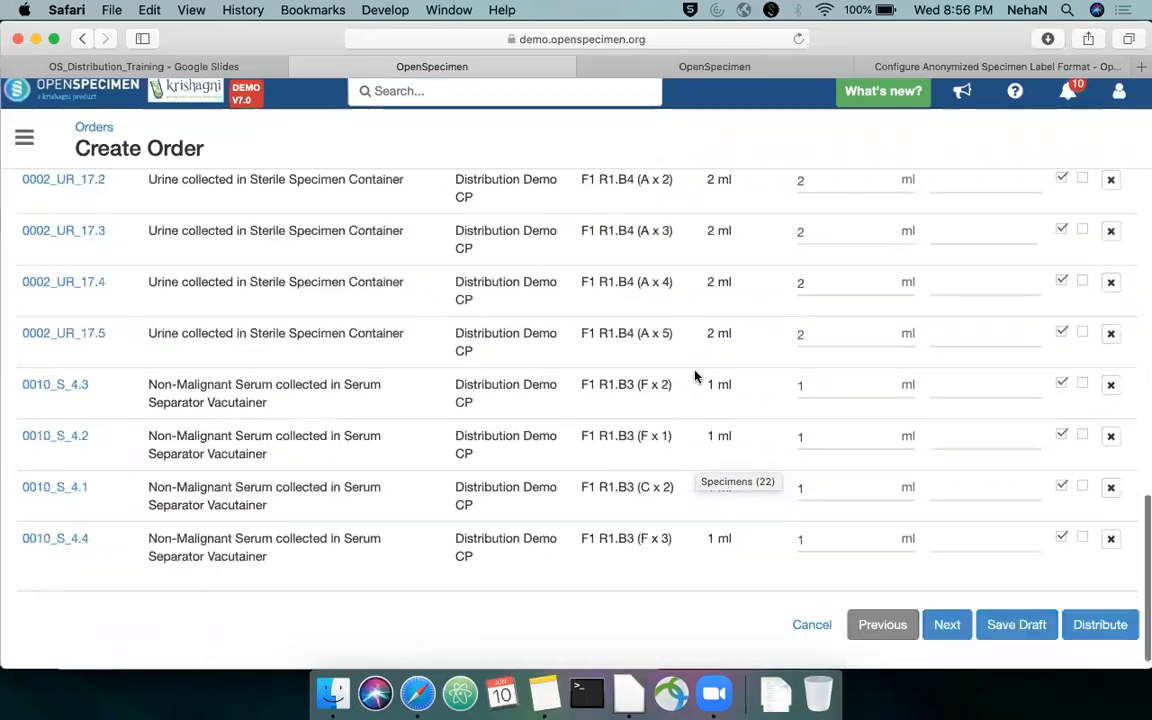
scroll(697, 376, "up", 3)
scroll(697, 376, "up", 8)
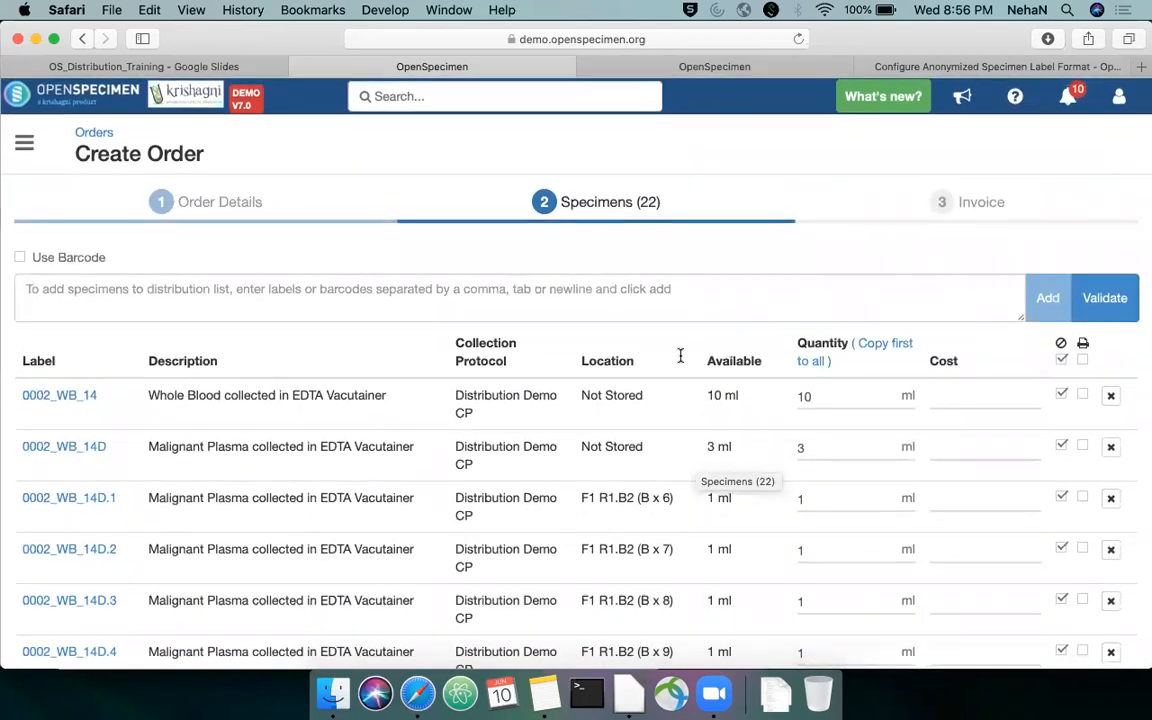
scroll(726, 397, "down", 1)
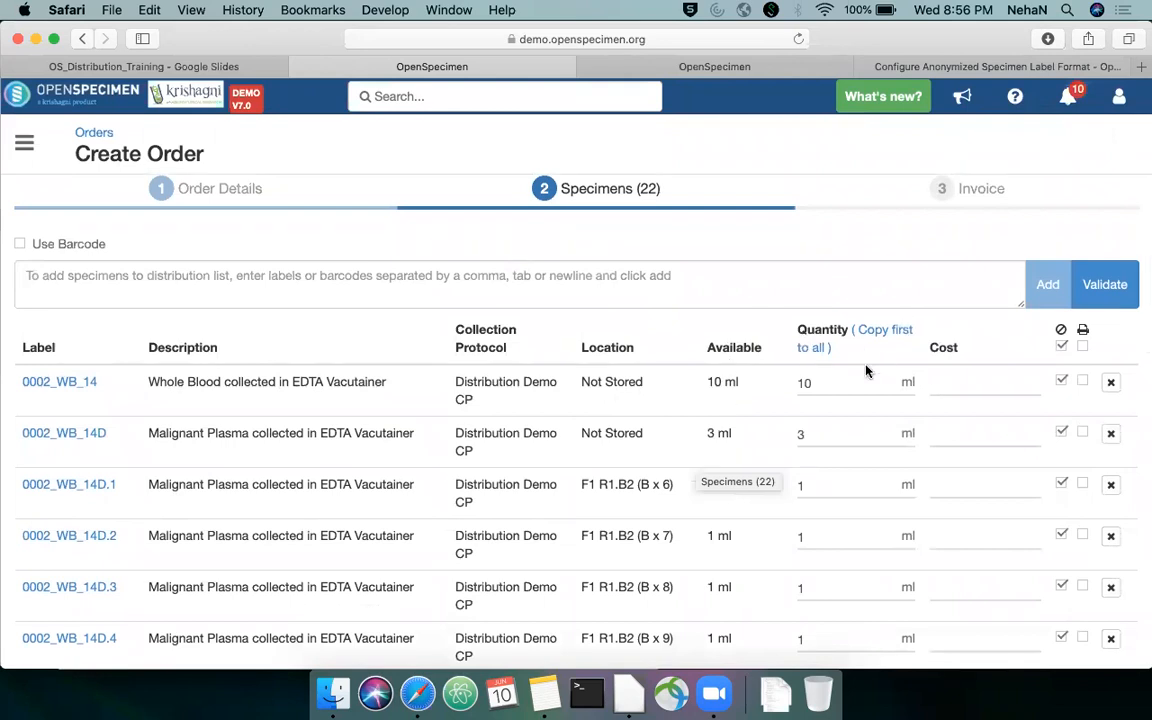
scroll(866, 371, "down", 2)
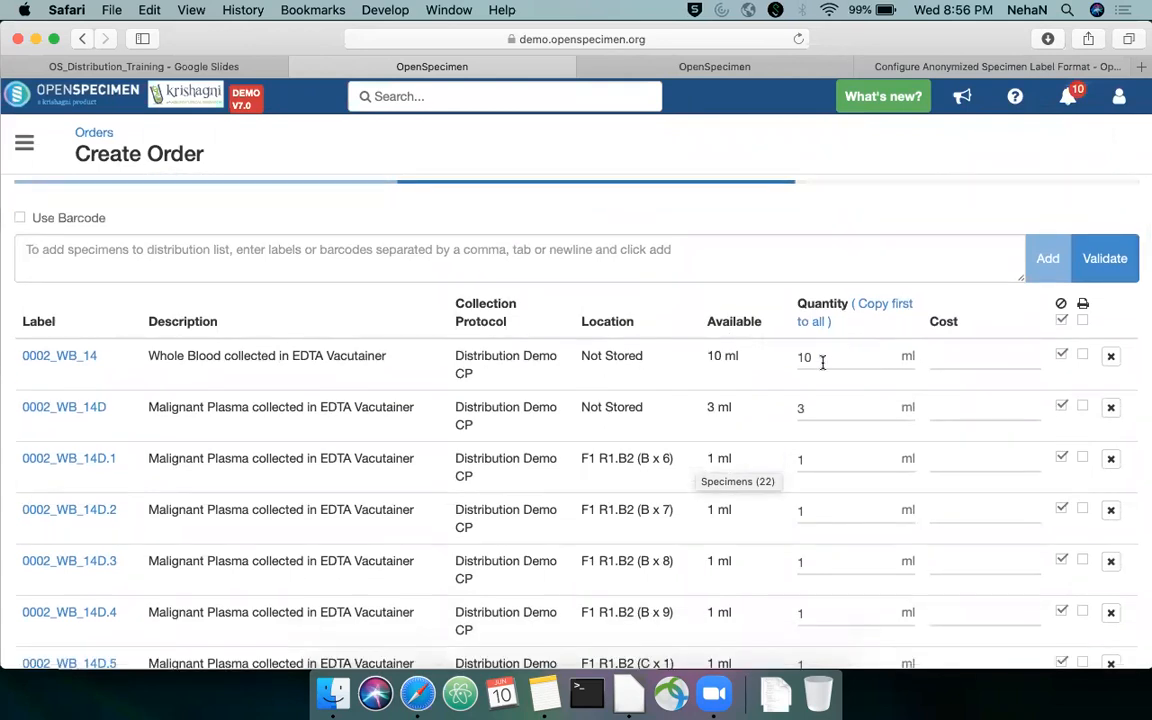
left_click(822, 360)
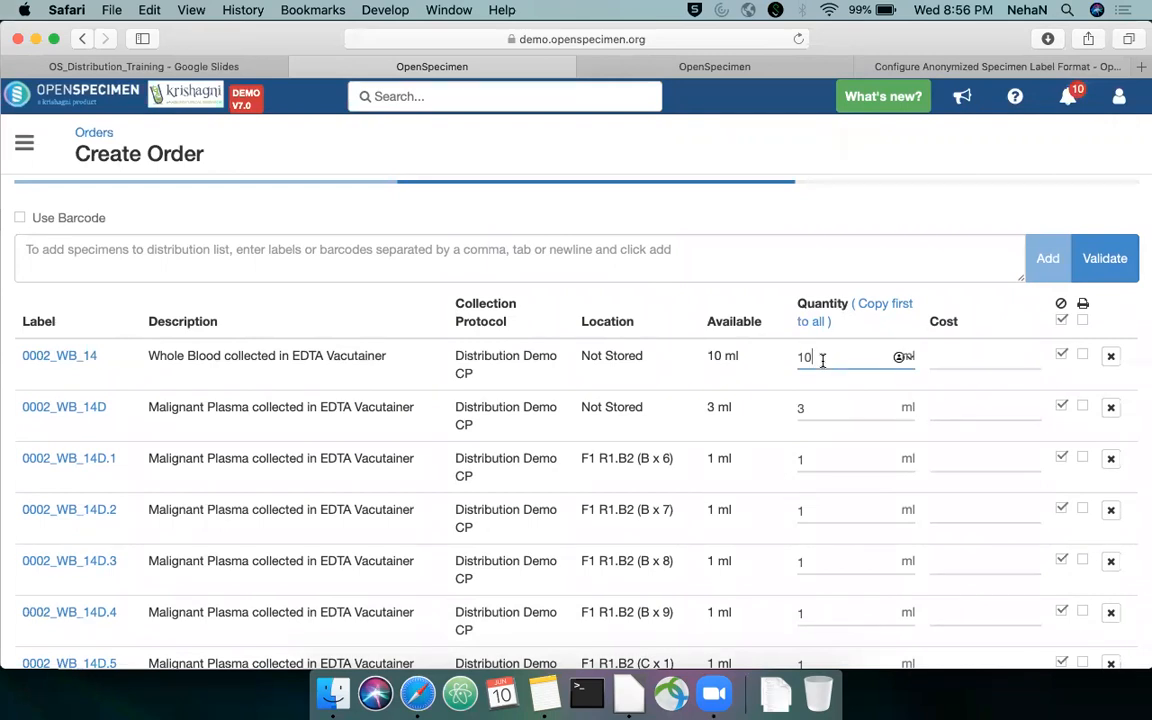
key("BackSpace")
key("BackSpace")
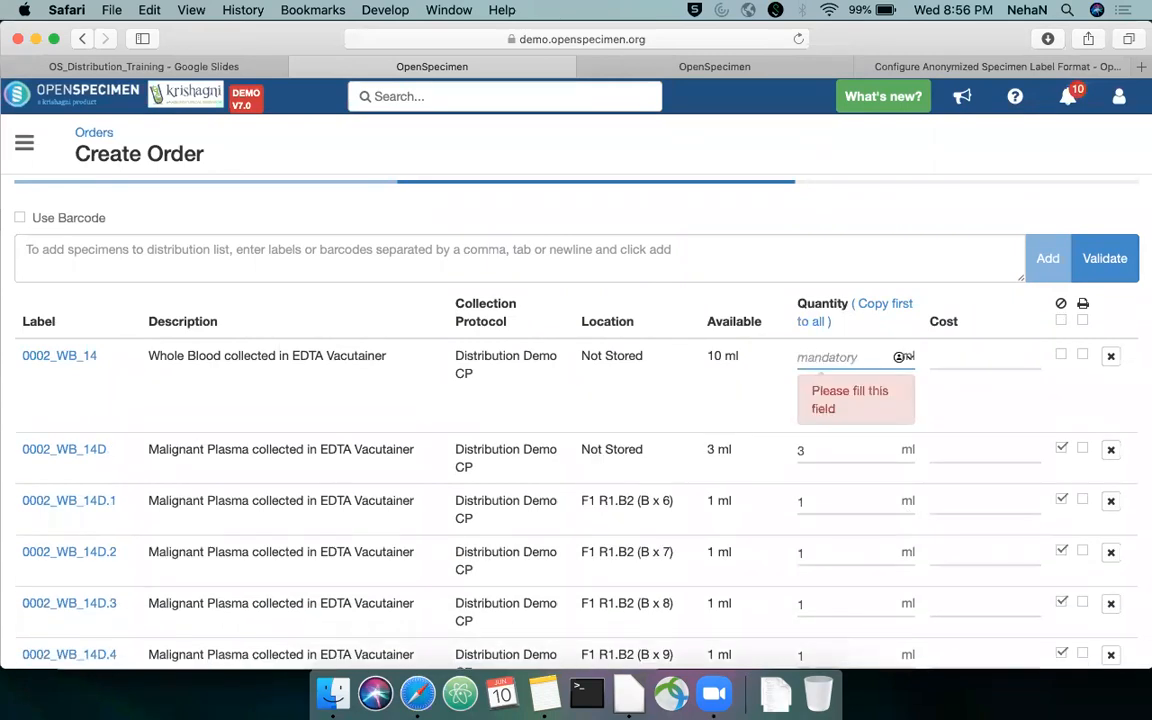
type("3")
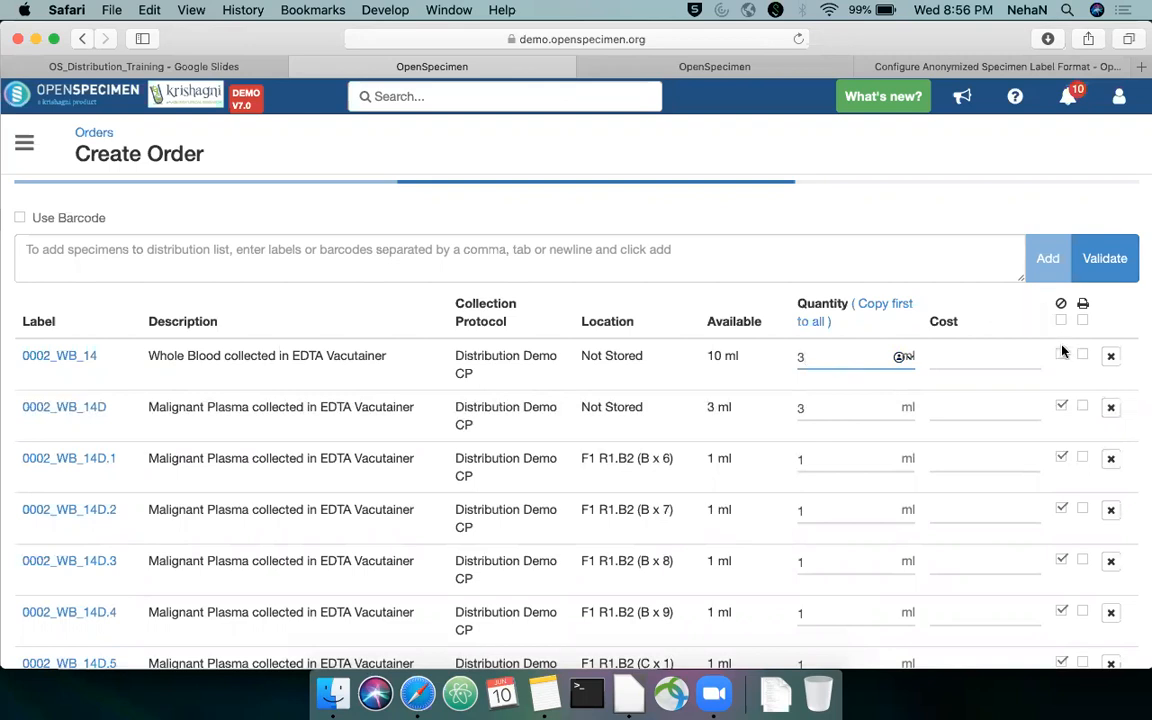
Examine the available and distribution quantities of specimen 0002_WB_14D and the cost field of 0002_WB_14
scroll(707, 370, "down", 1)
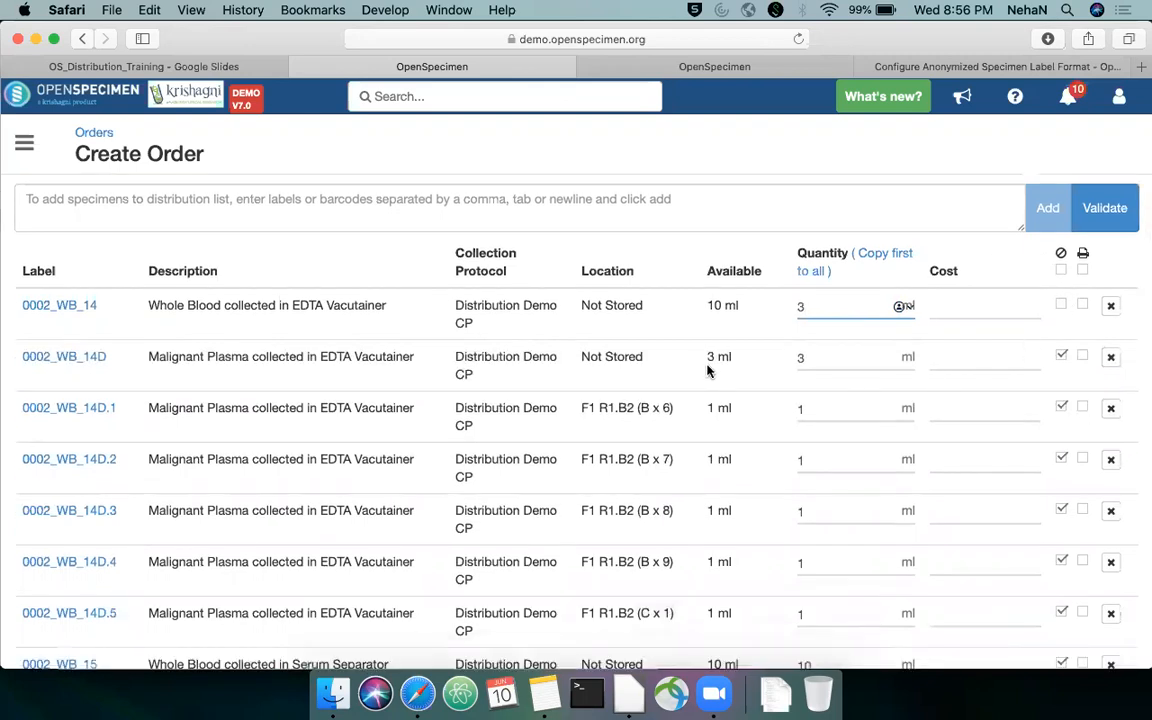
triple_click(727, 360)
left_click(808, 358)
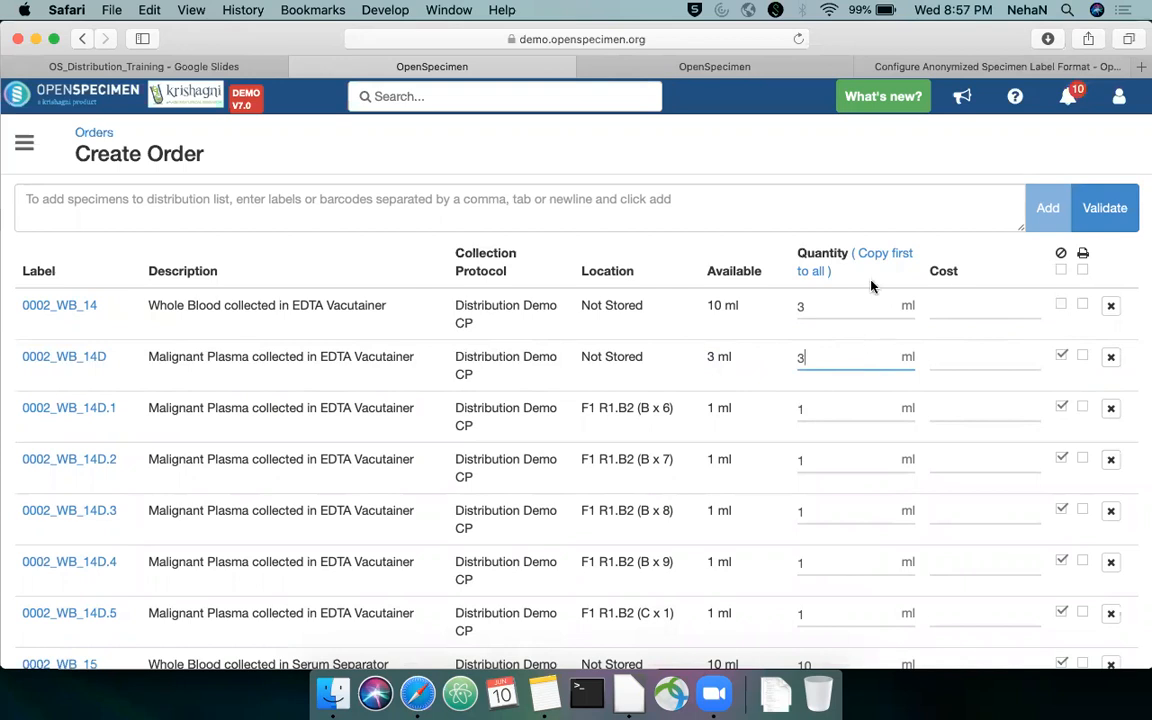
left_click(966, 290)
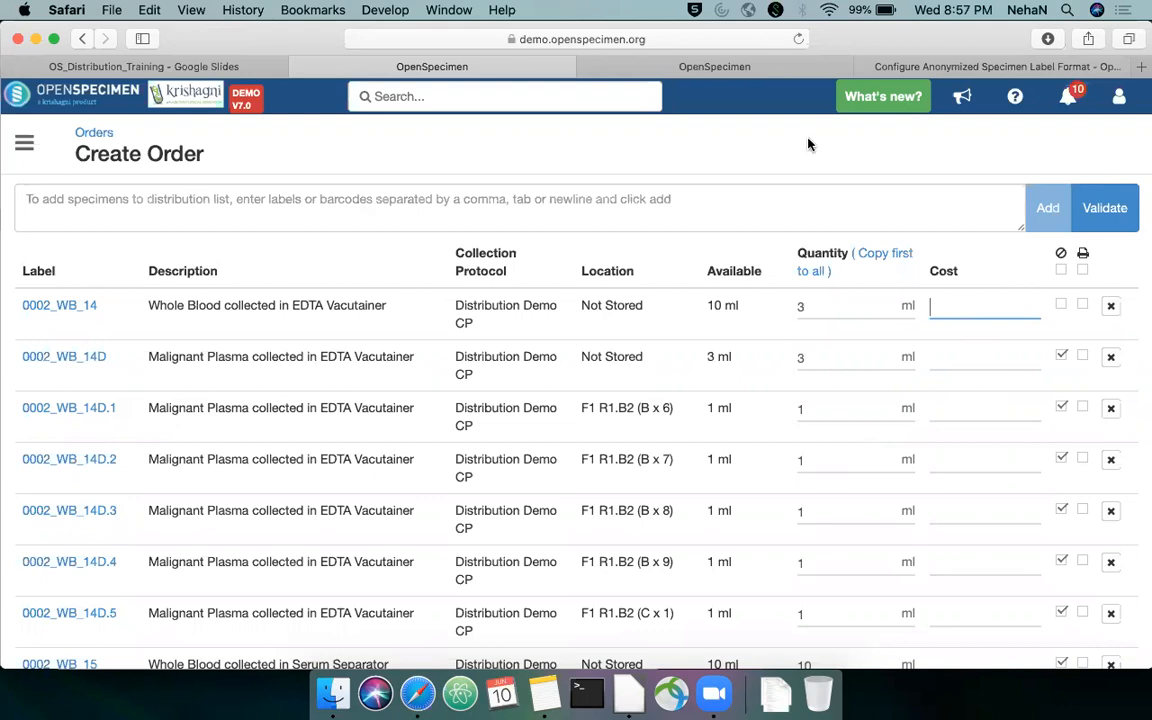
Open the distribution protocols list in the other OpenSpecimen browser tab and close the label format help page
left_click(746, 70)
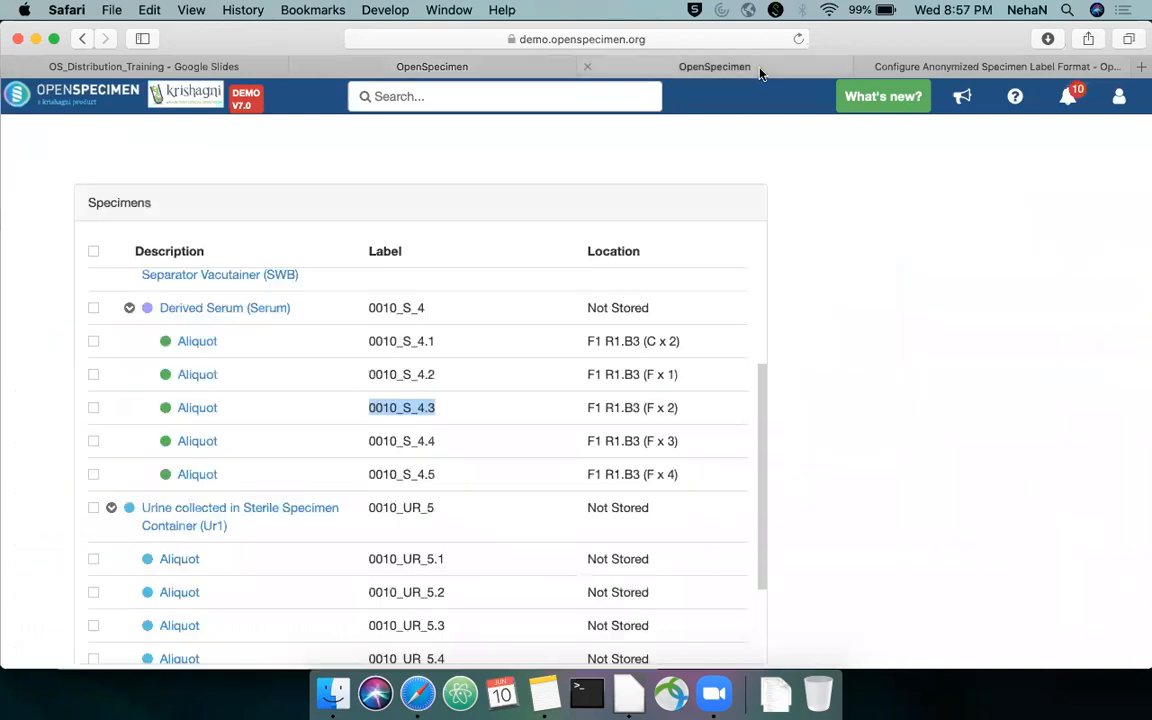
left_click(24, 144)
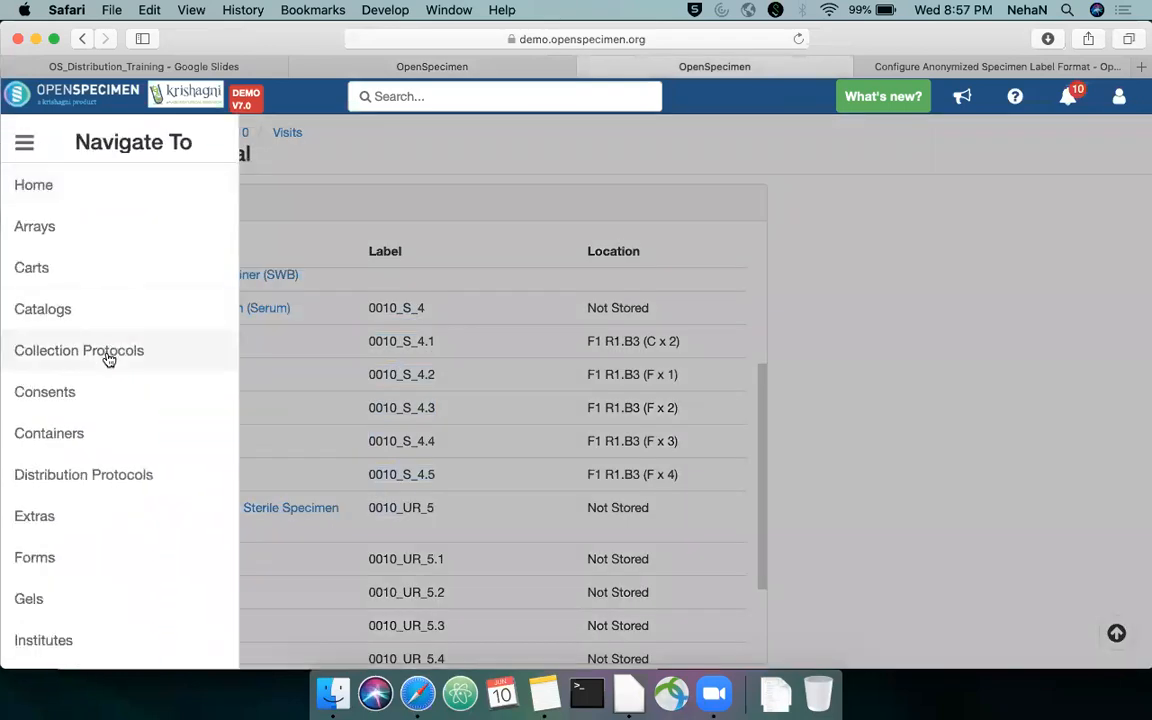
left_click(114, 475)
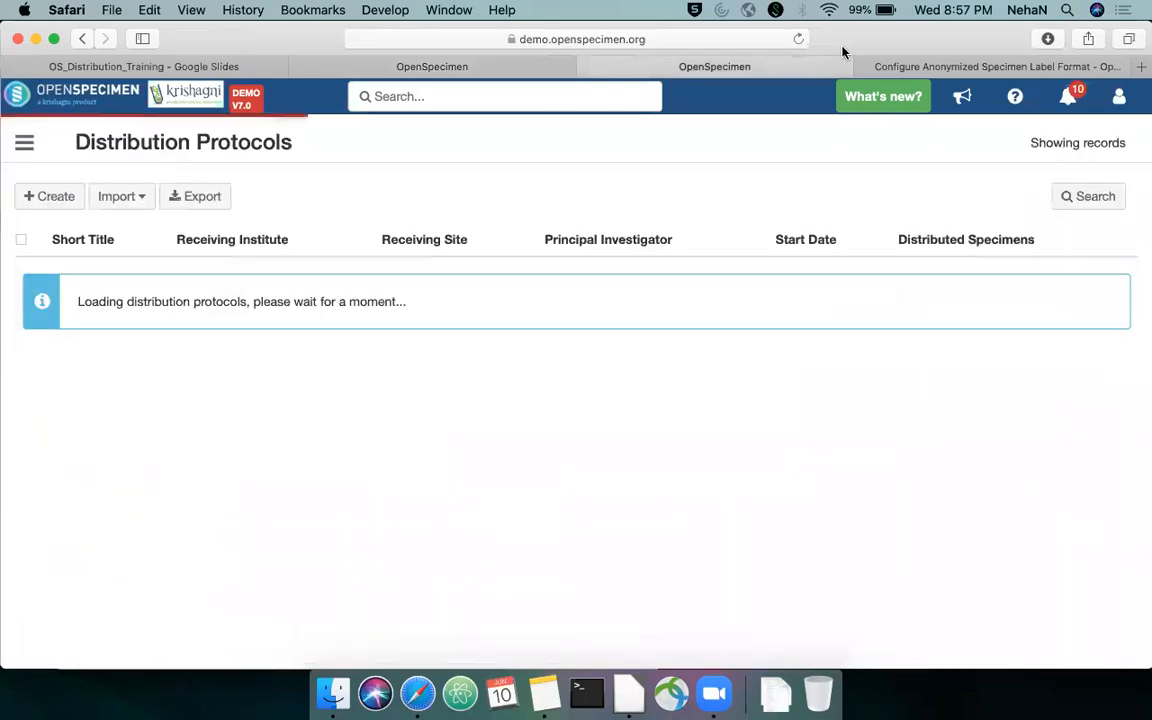
left_click(866, 66)
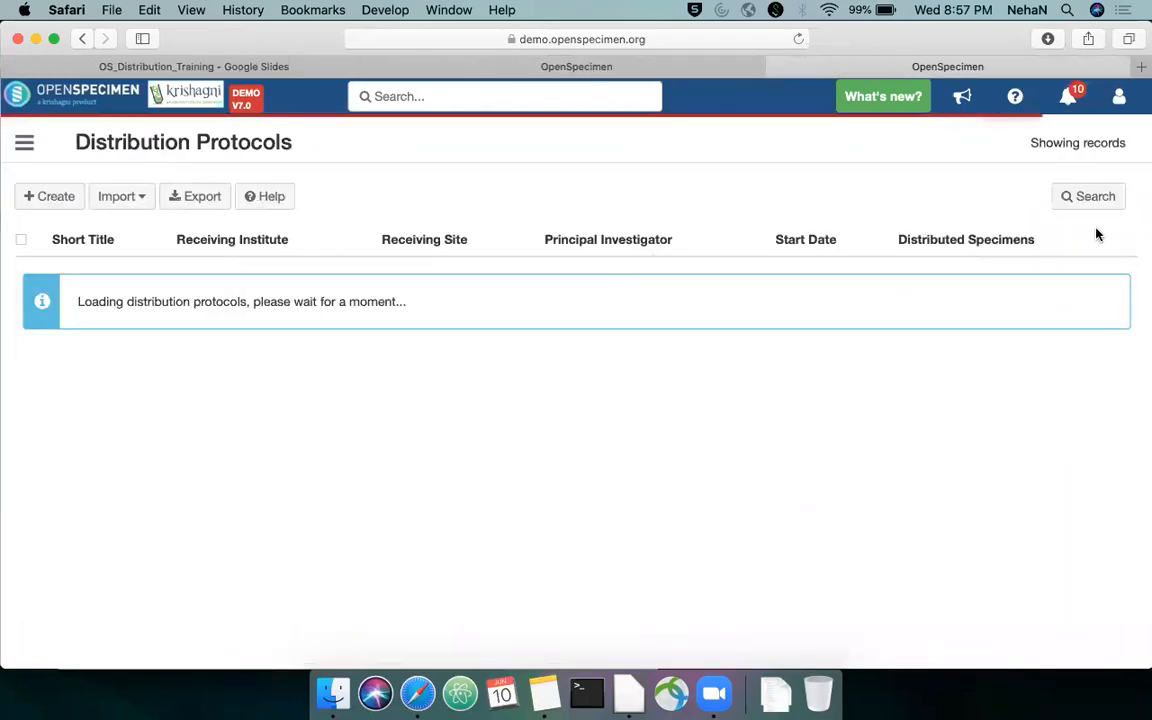
Find Training Webinar DP by filtering protocol titles for Training, and start adding a requirement to it
left_click(1088, 198)
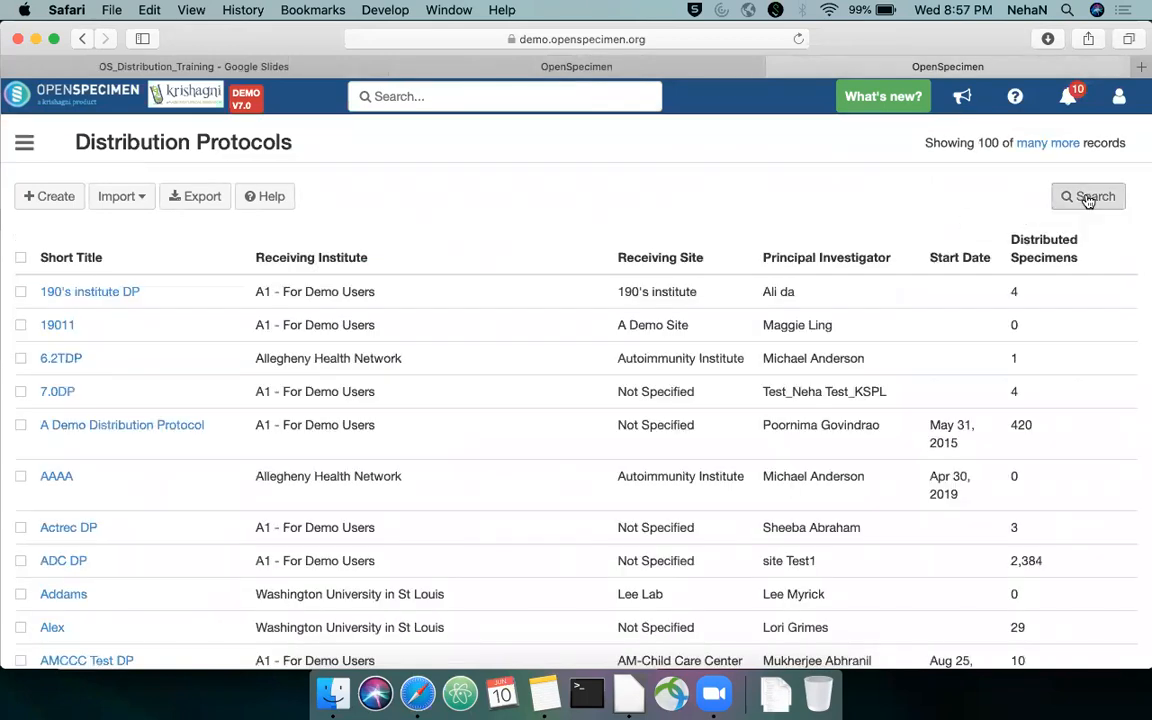
type("Training")
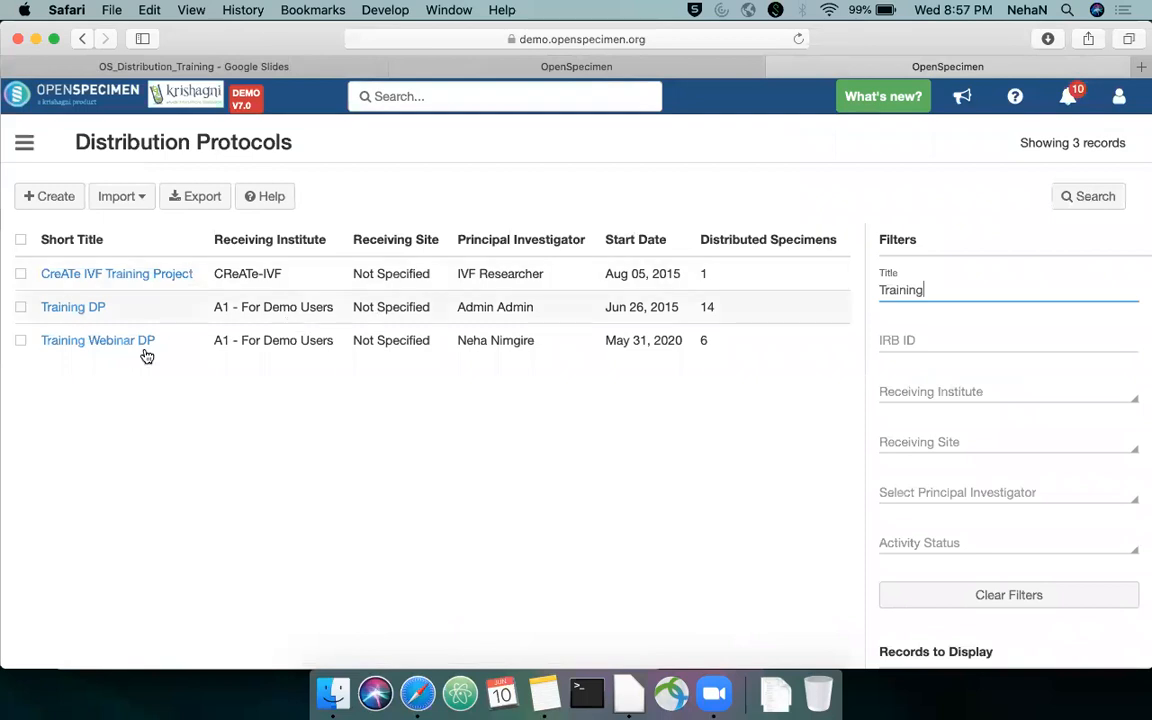
left_click(105, 341)
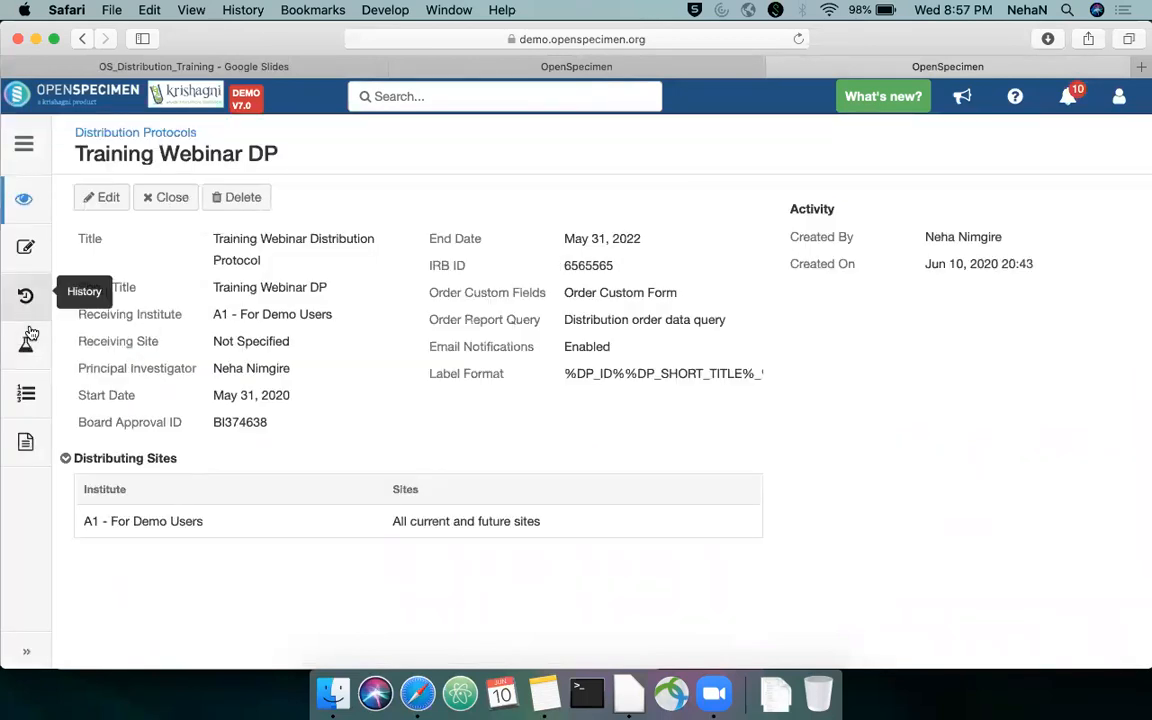
left_click(27, 395)
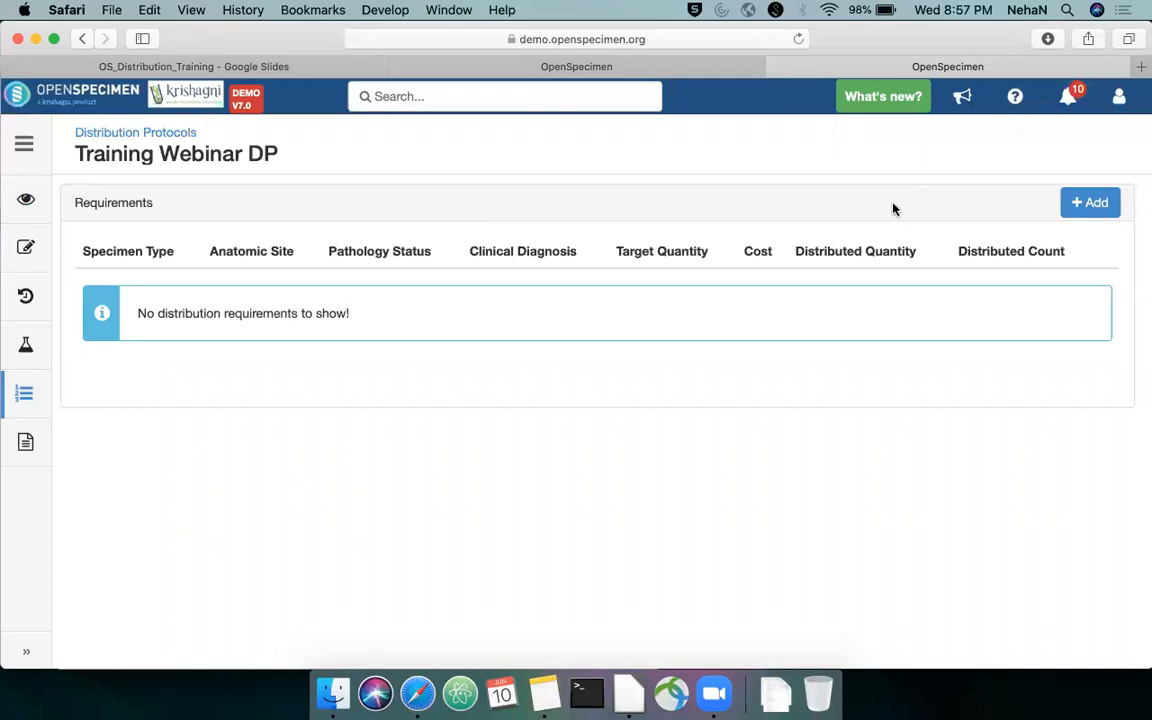
left_click(1083, 207)
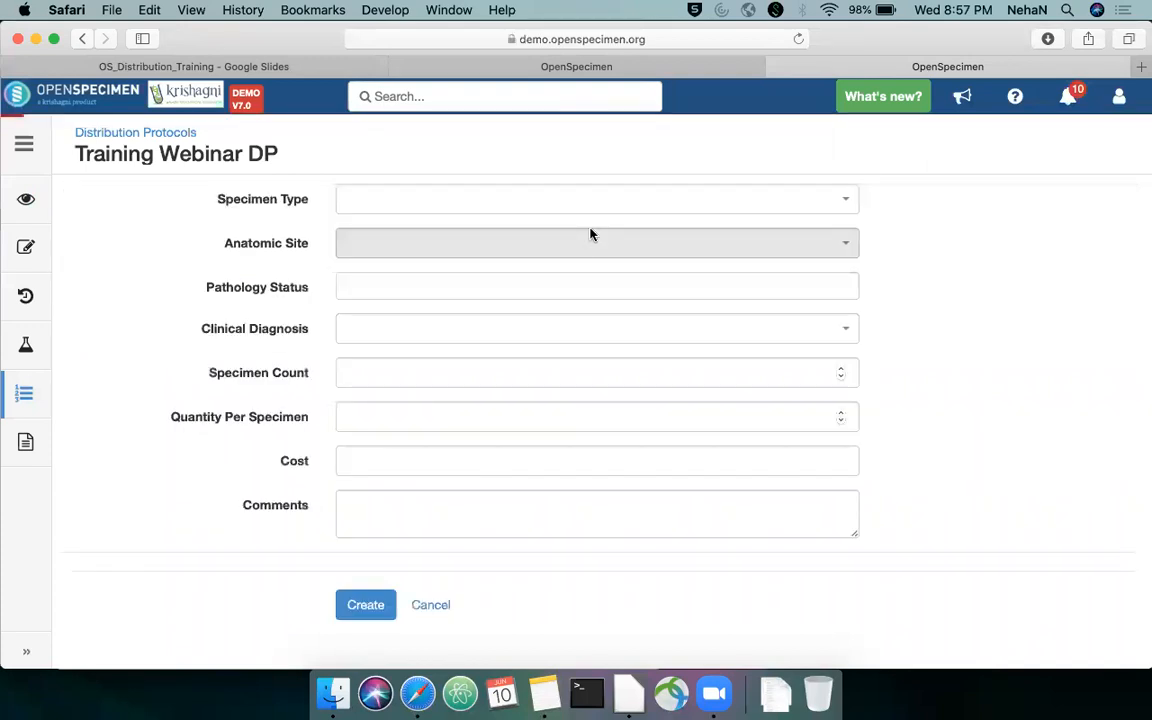
left_click(590, 201)
type("Serum")
key("Return")
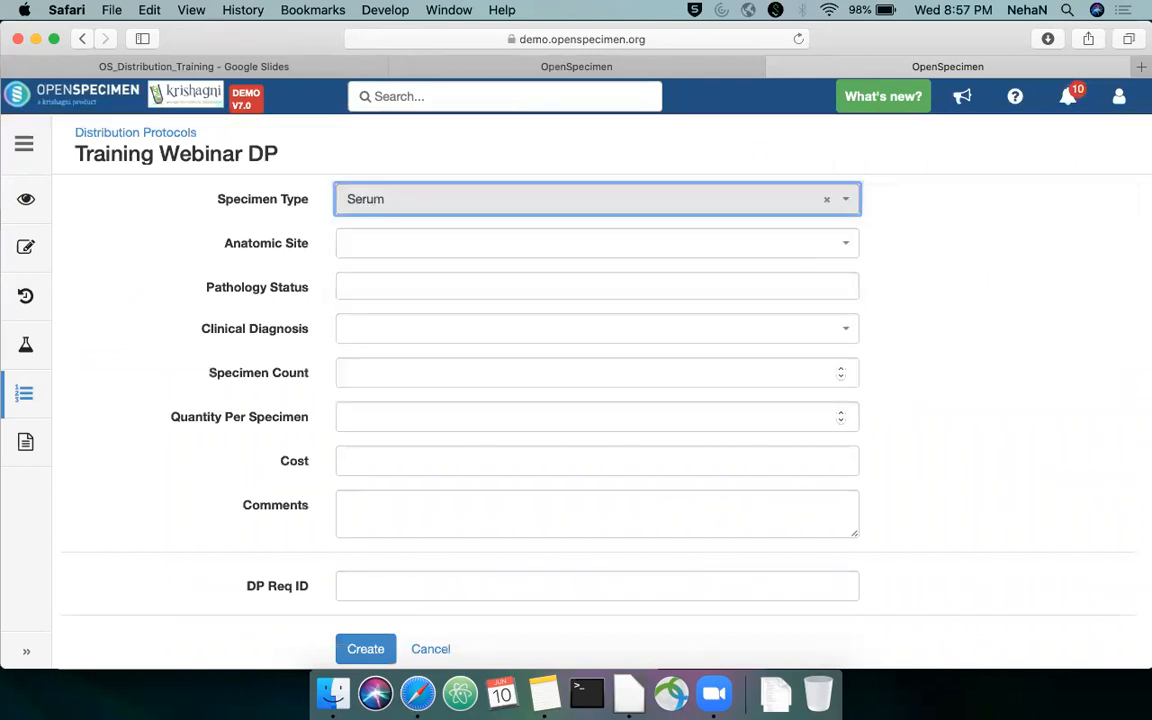
left_click(551, 251)
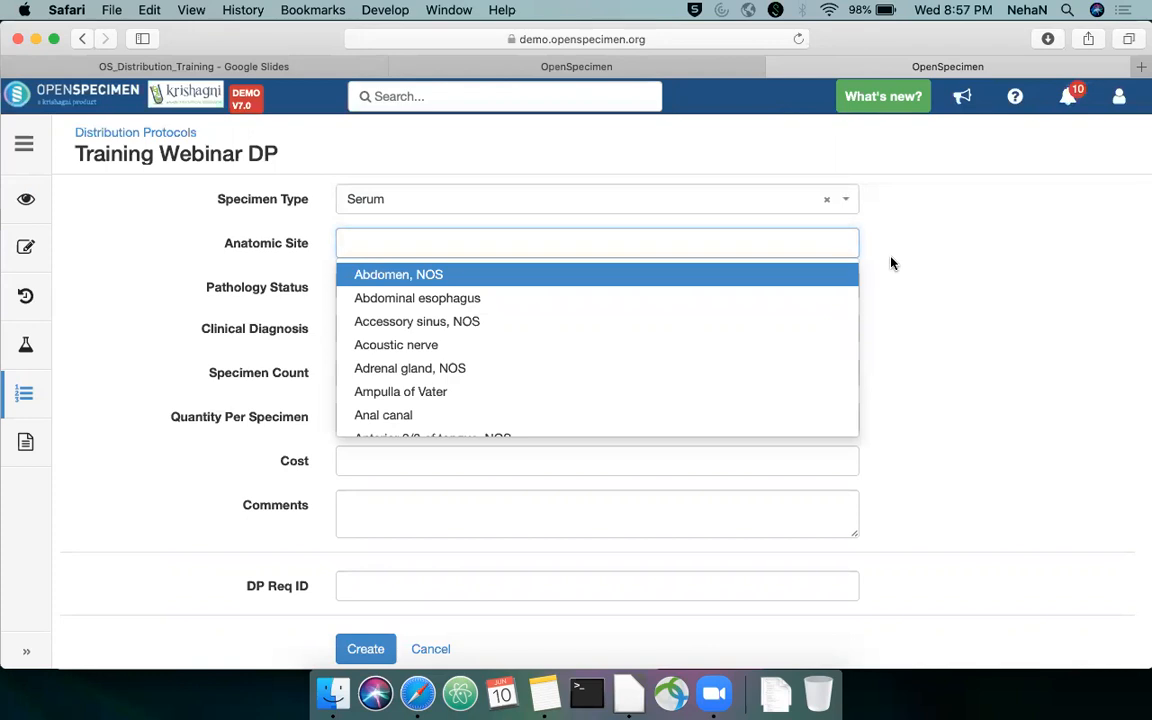
left_click(787, 275)
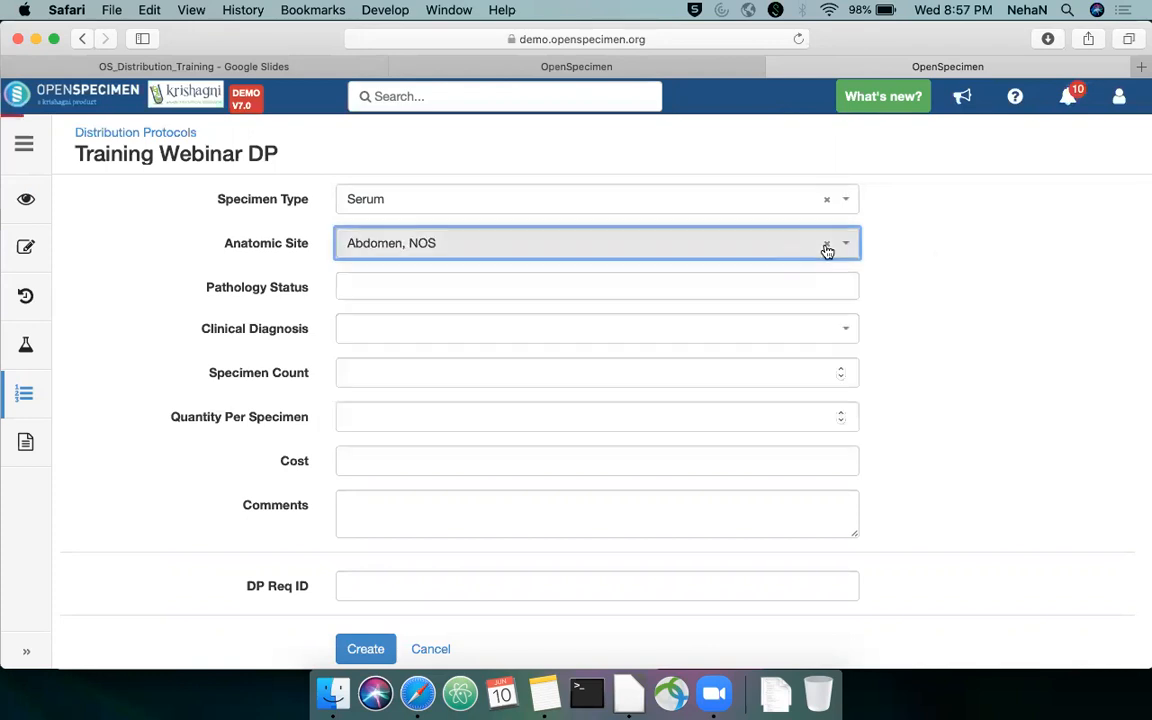
left_click(827, 243)
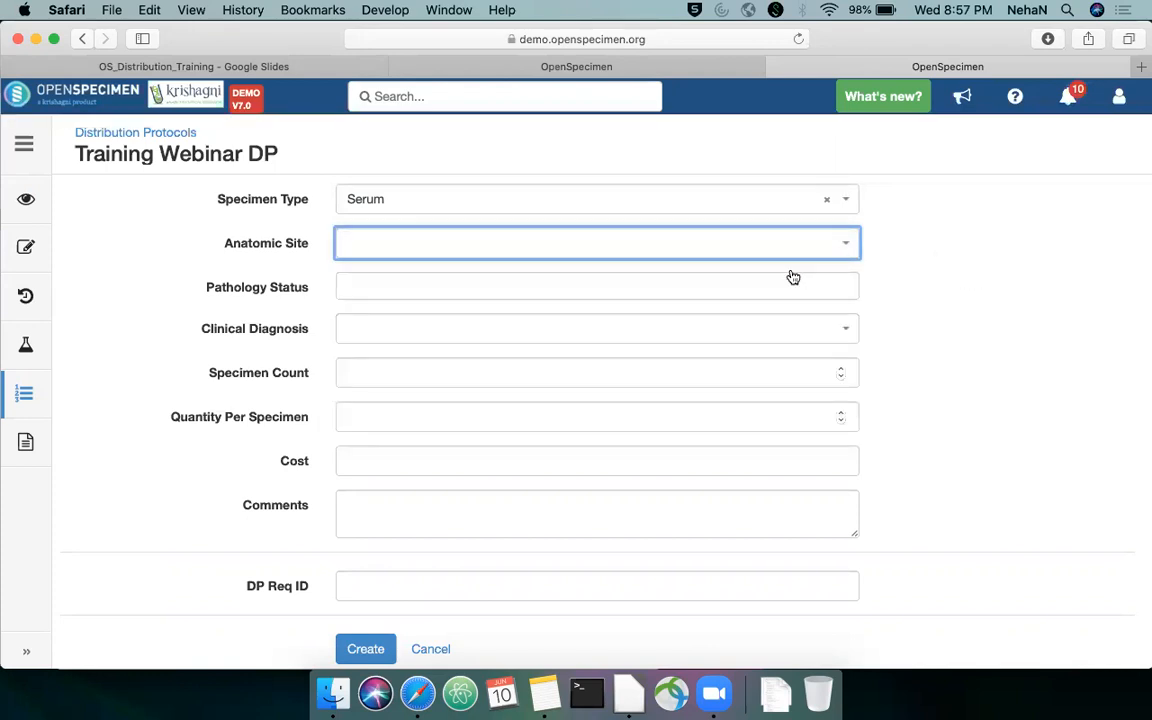
left_click(745, 289)
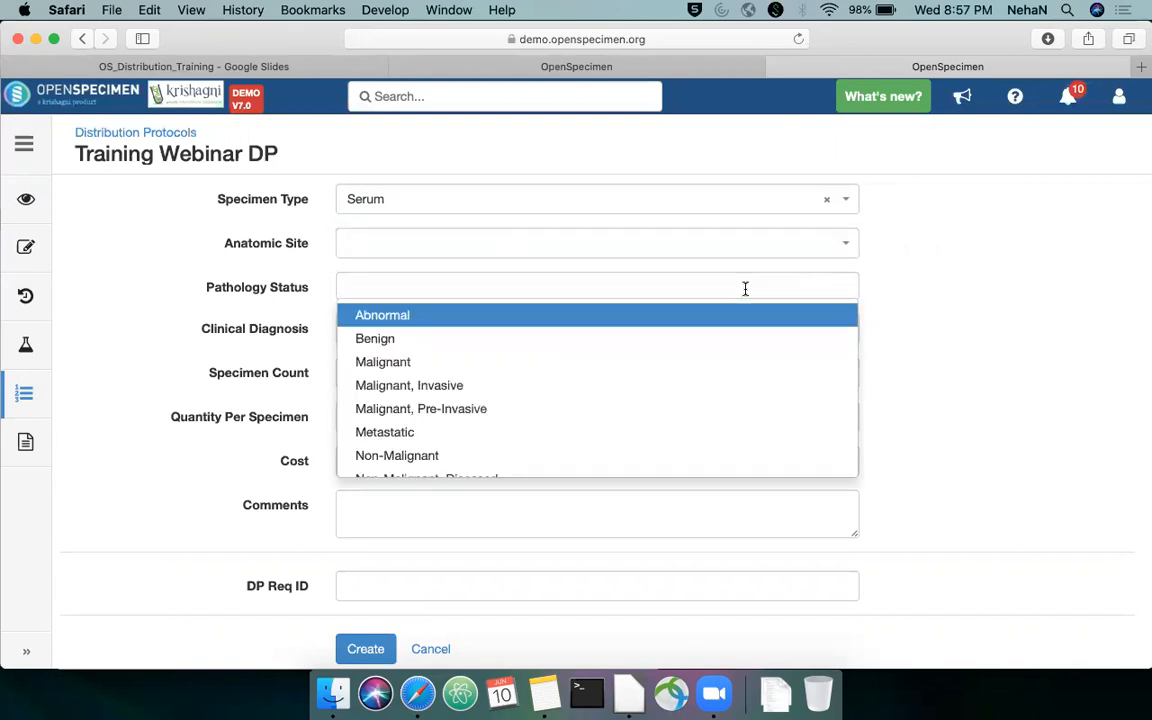
Set the requirement's specimen type to Fresh Tissue and its pathology status to Malignant
left_click(752, 196)
type("Fresh")
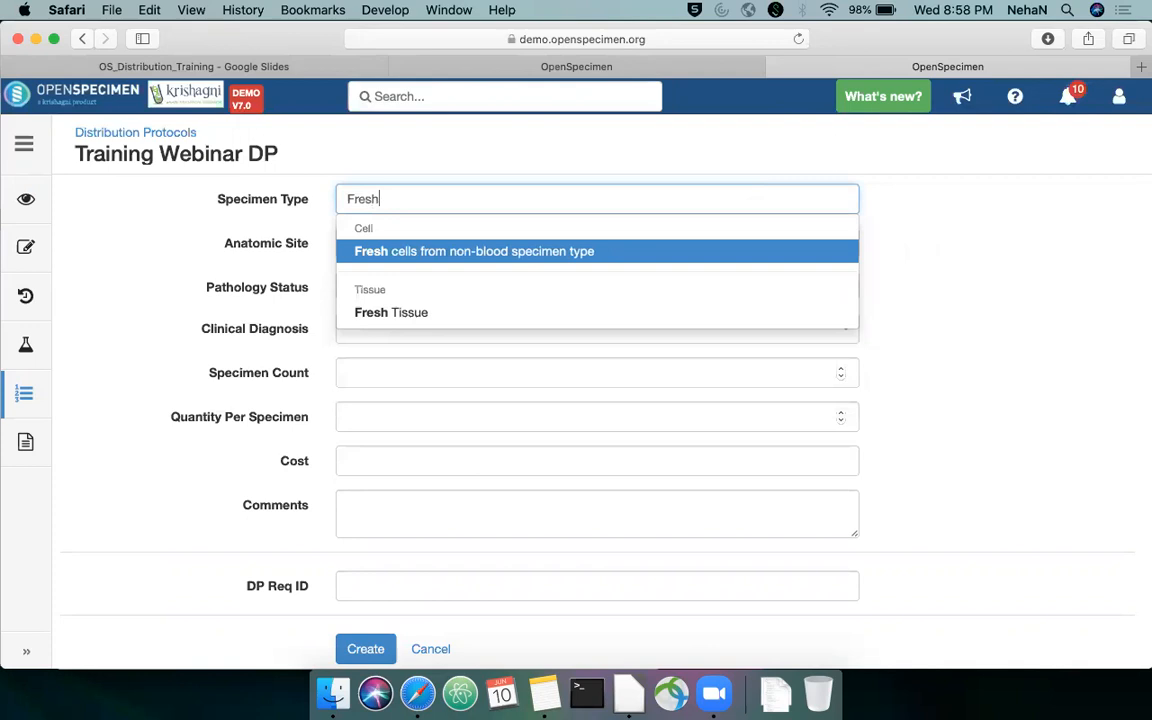
key("Down")
key("Return")
left_click(643, 290)
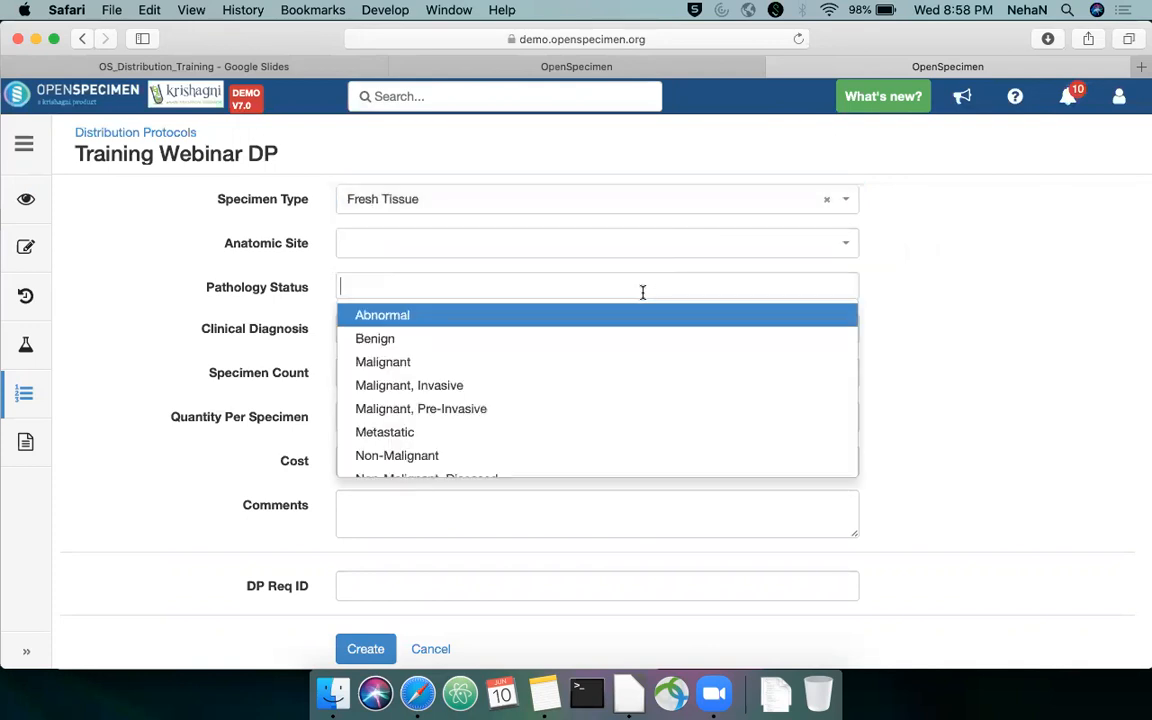
type("Ma")
key("Down")
key("Return")
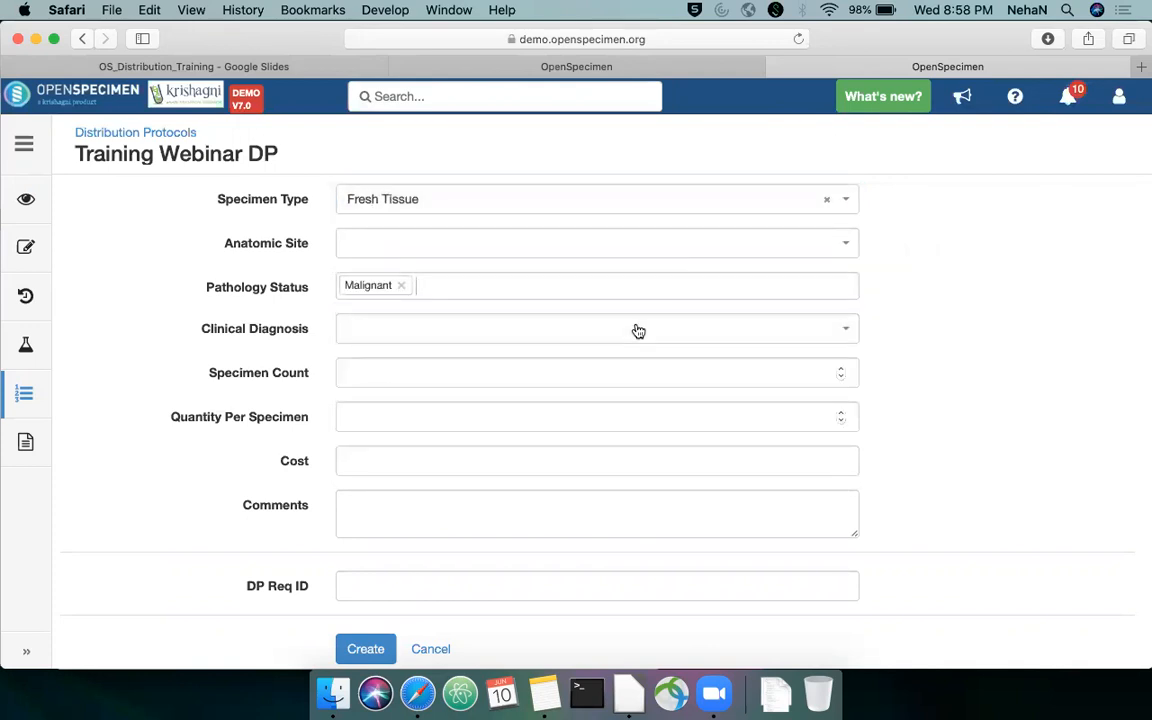
Set the Fresh Tissue requirement's specimen count to 50, quantity per specimen to 1 and cost to 100
scroll(907, 341, "down", 1)
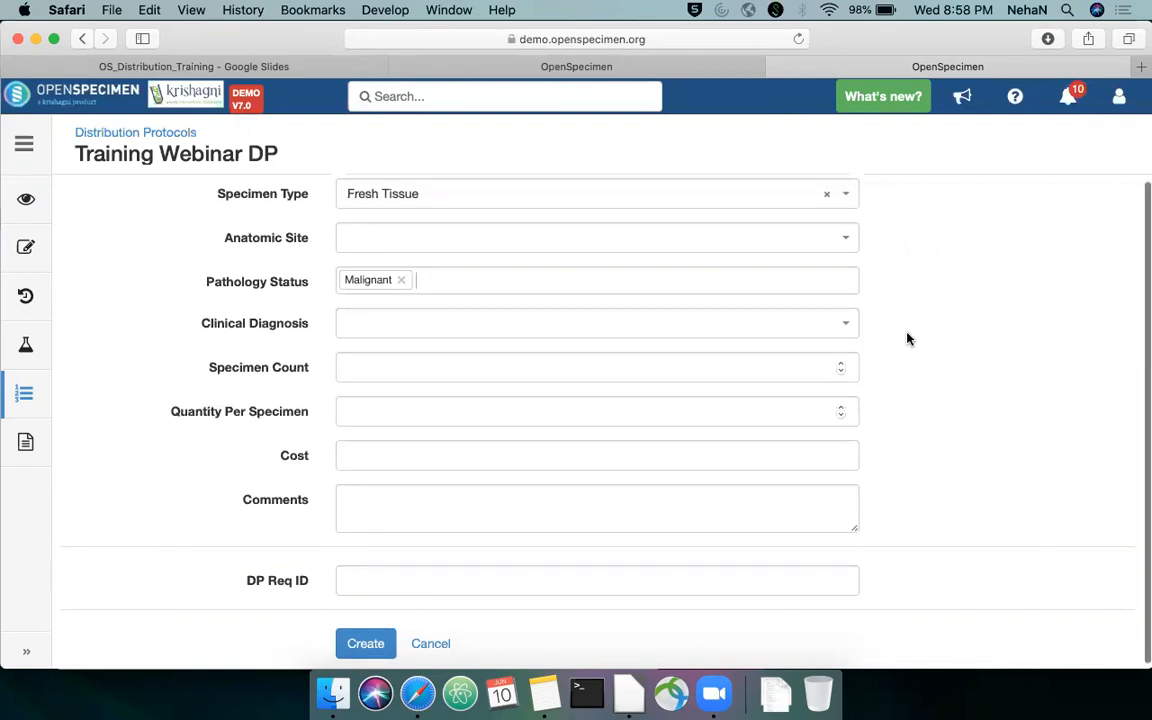
left_click(657, 365)
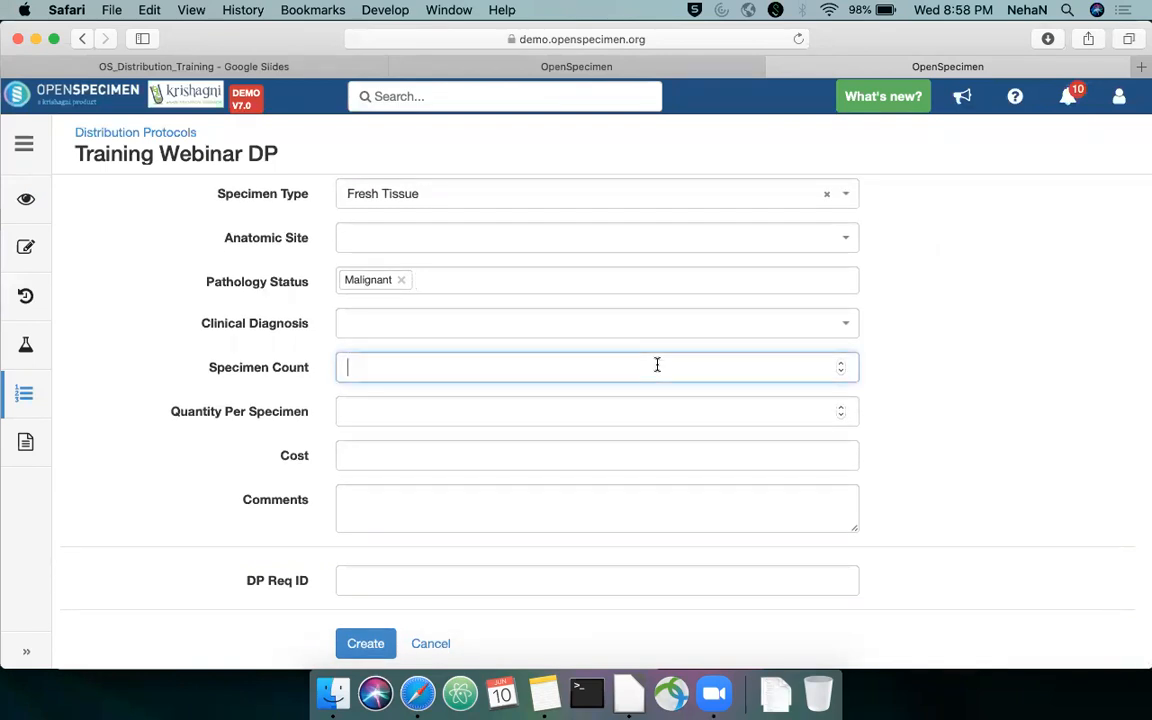
type("50")
scroll(913, 347, "up", 1)
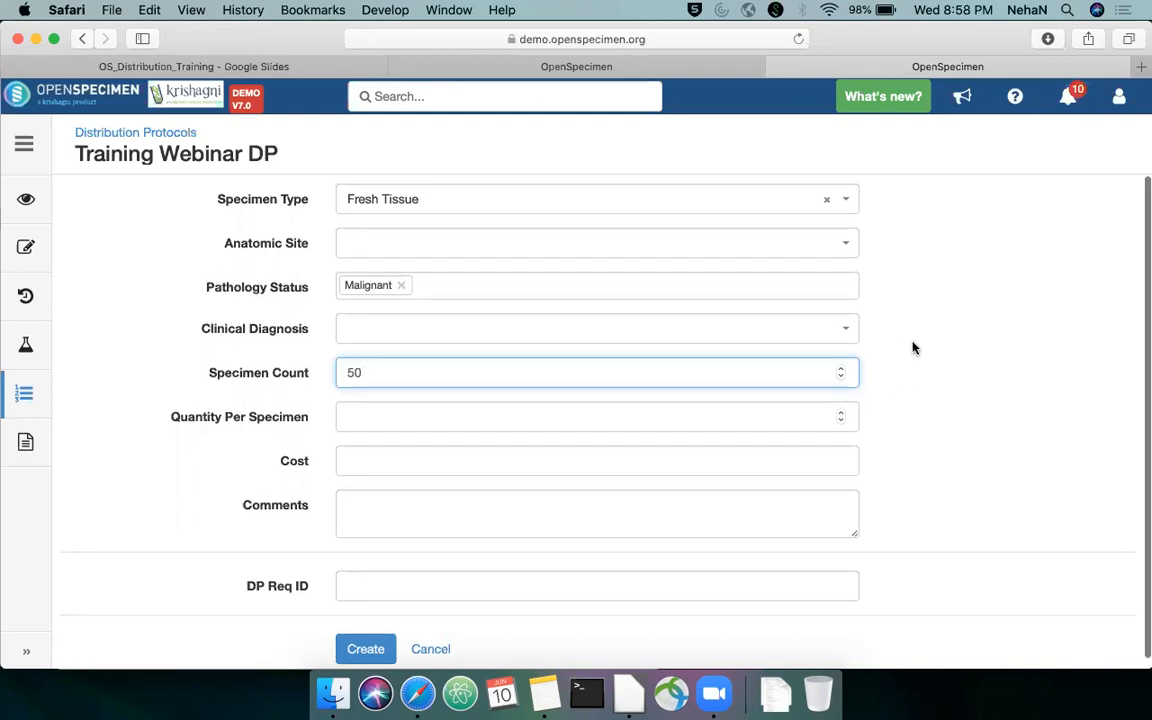
left_click(779, 413)
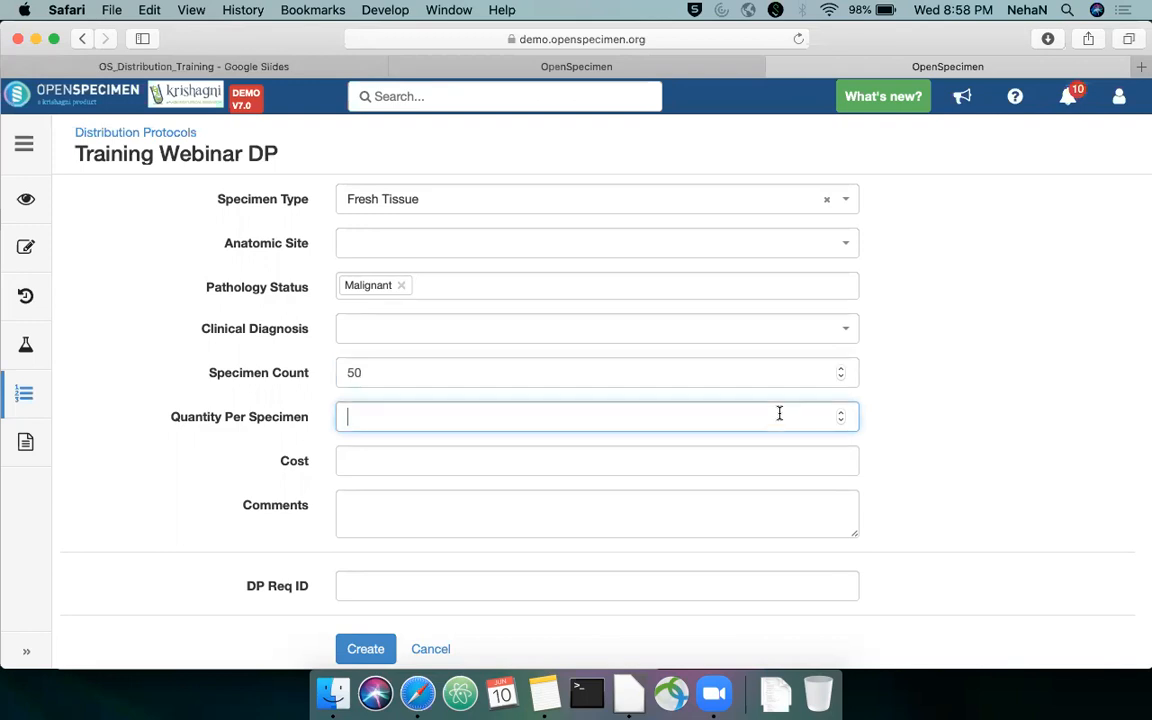
type("100")
key("super+a")
key("BackSpace")
left_click(1019, 451)
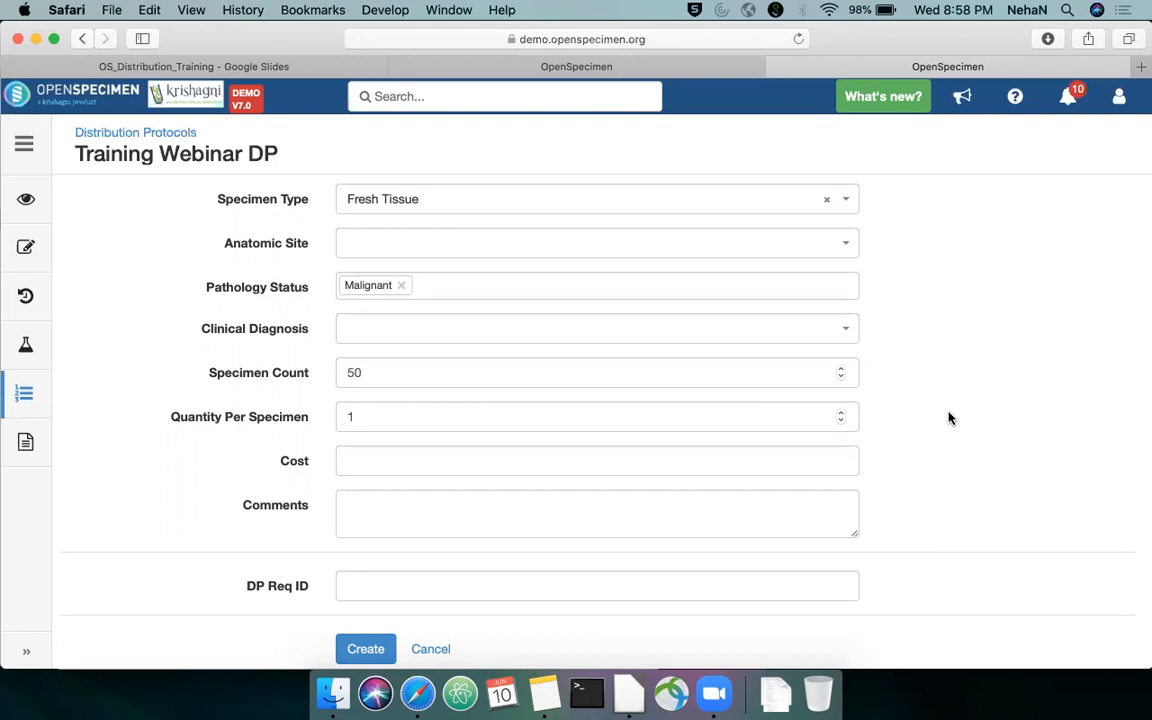
left_click(738, 449)
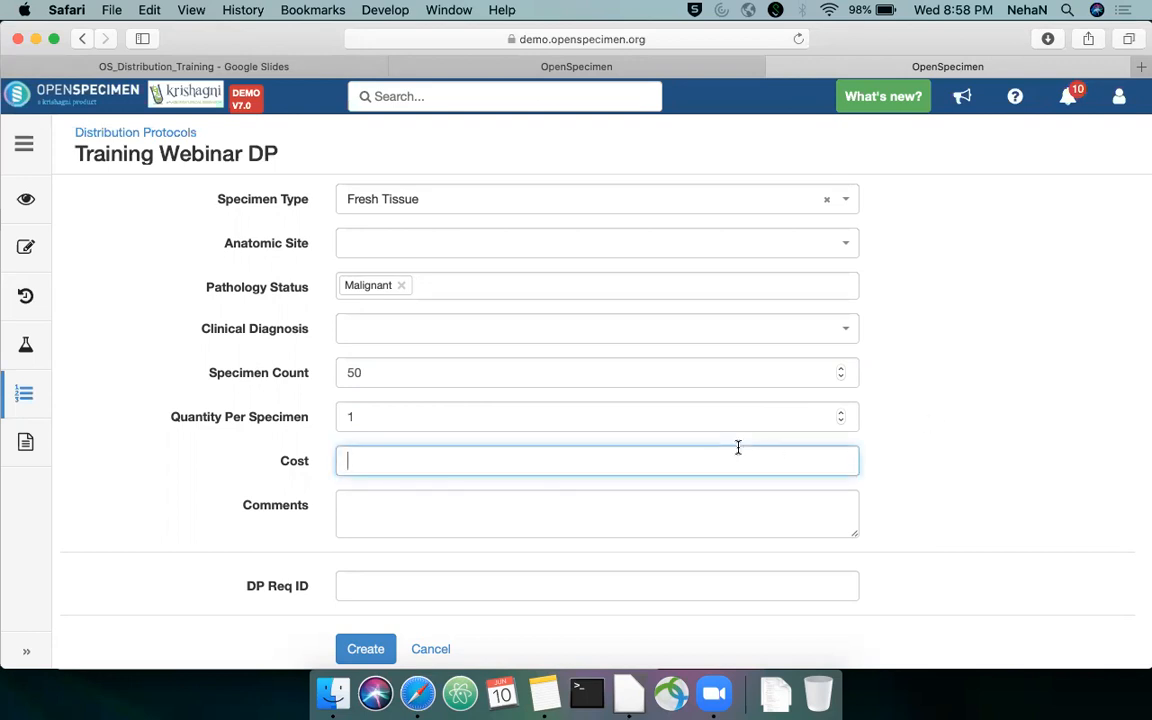
type("100")
Enter the comment "Malignant Fresh Tissue samples" and DP Req ID DP7678, and create the Fresh Tissue requirement
scroll(935, 440, "down", 1)
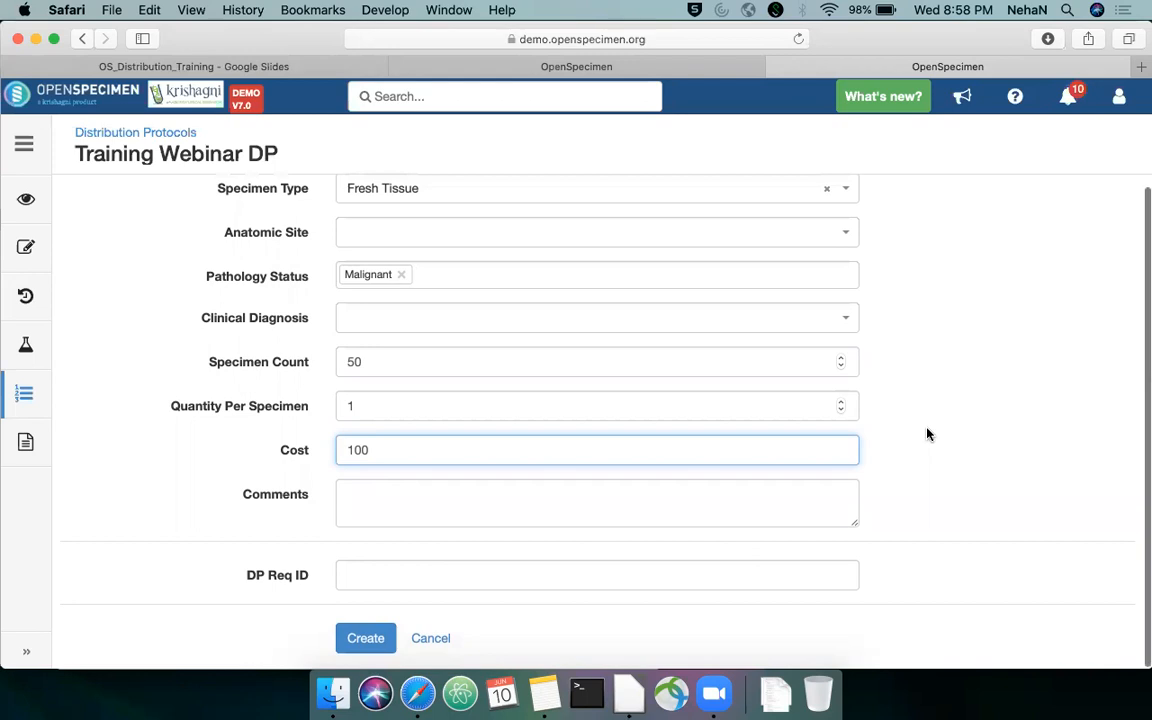
left_click(698, 494)
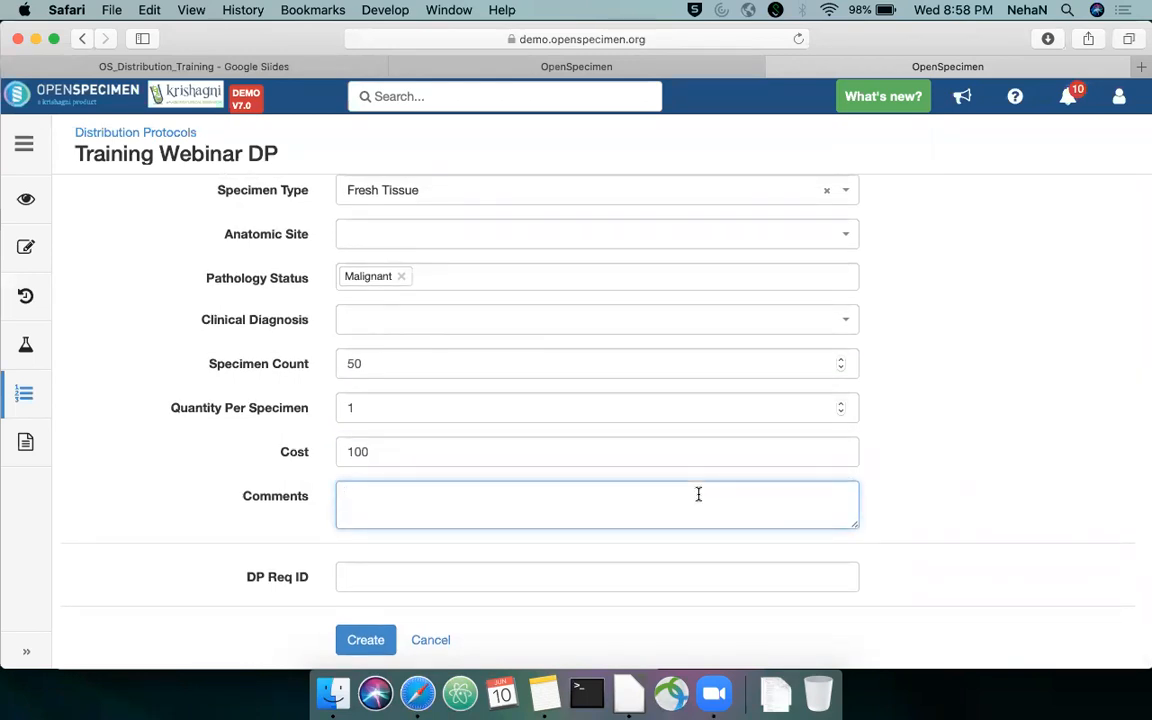
type("Fresh")
key("super+Left")
type("Malignant")
key("BackSpace")
key("BackSpace")
type("nt Fresh Tissue samples")
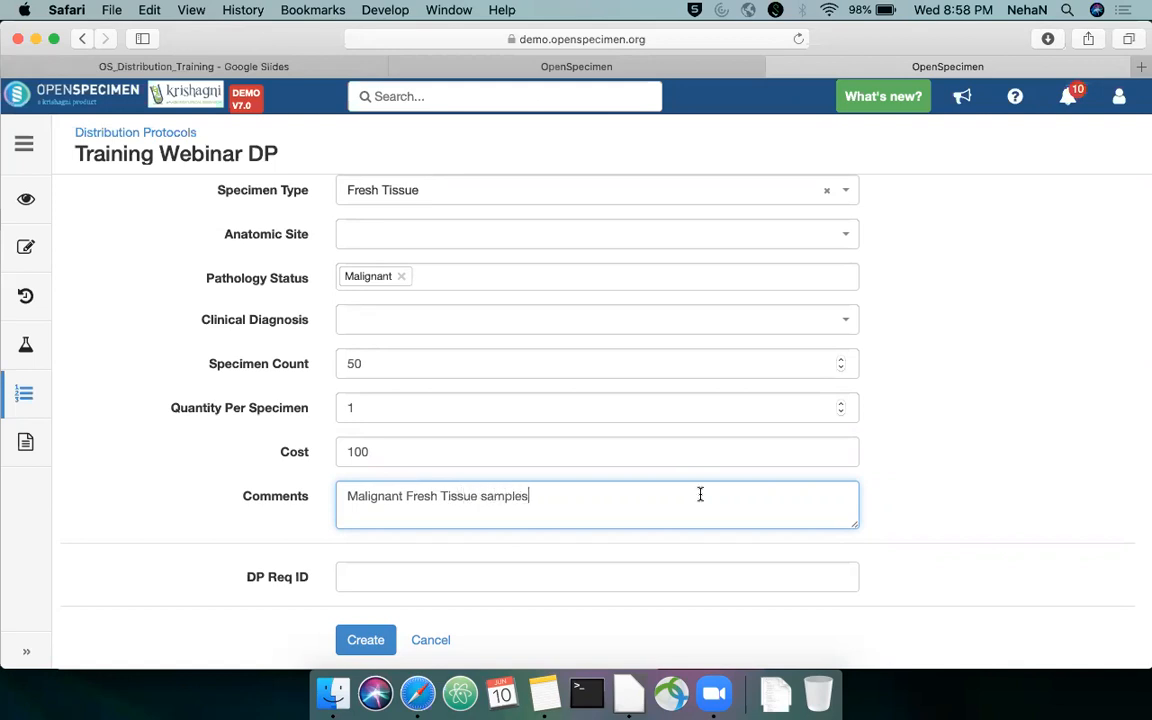
left_click(637, 577)
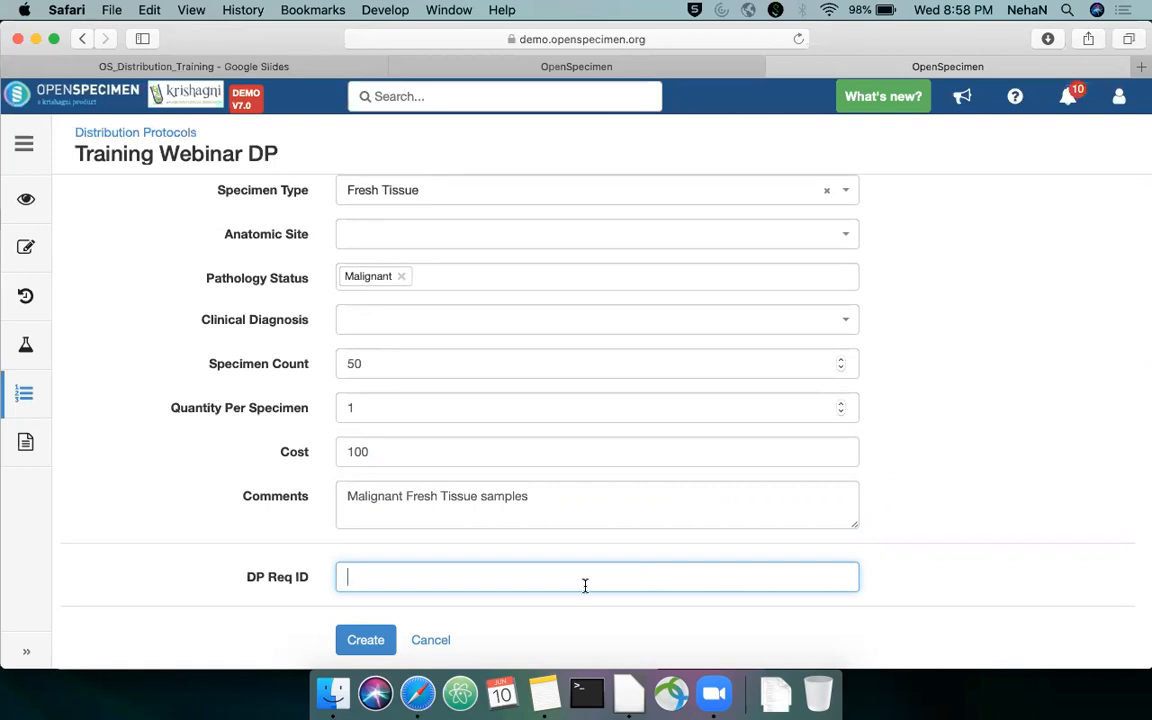
type("DP7678")
left_click(384, 650)
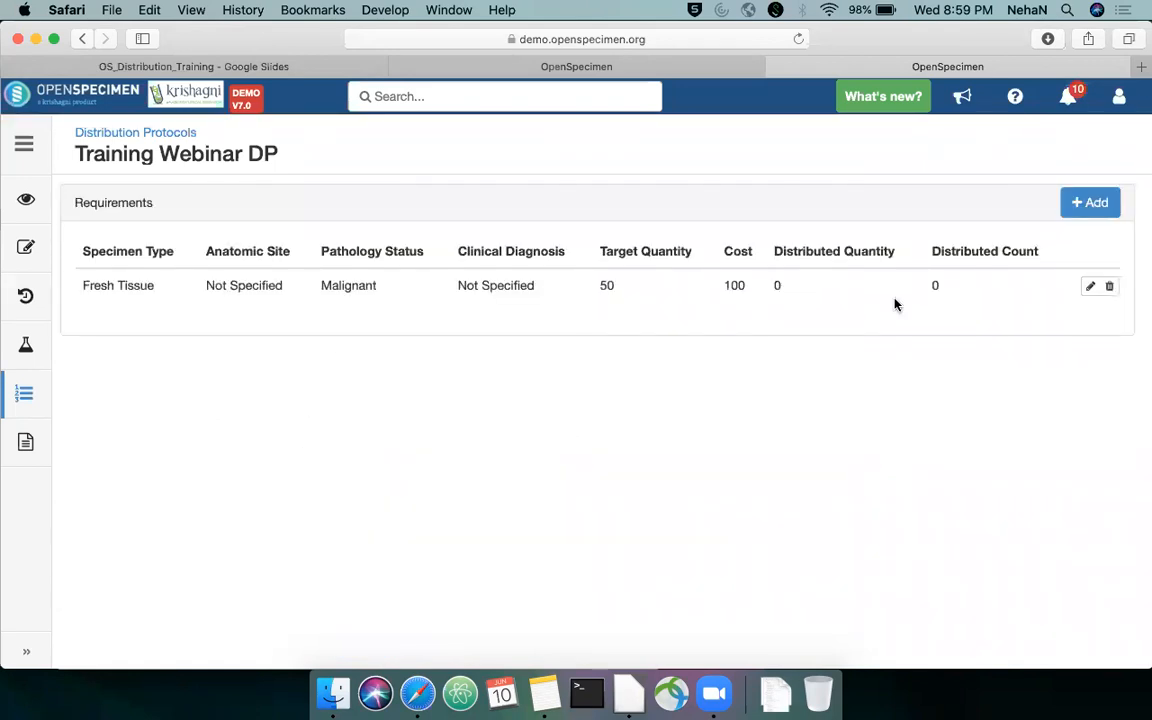
Start another requirement for Training Webinar DP with the specimen type Serum
left_click(1077, 202)
left_click(424, 200)
type("Seri")
type("m")
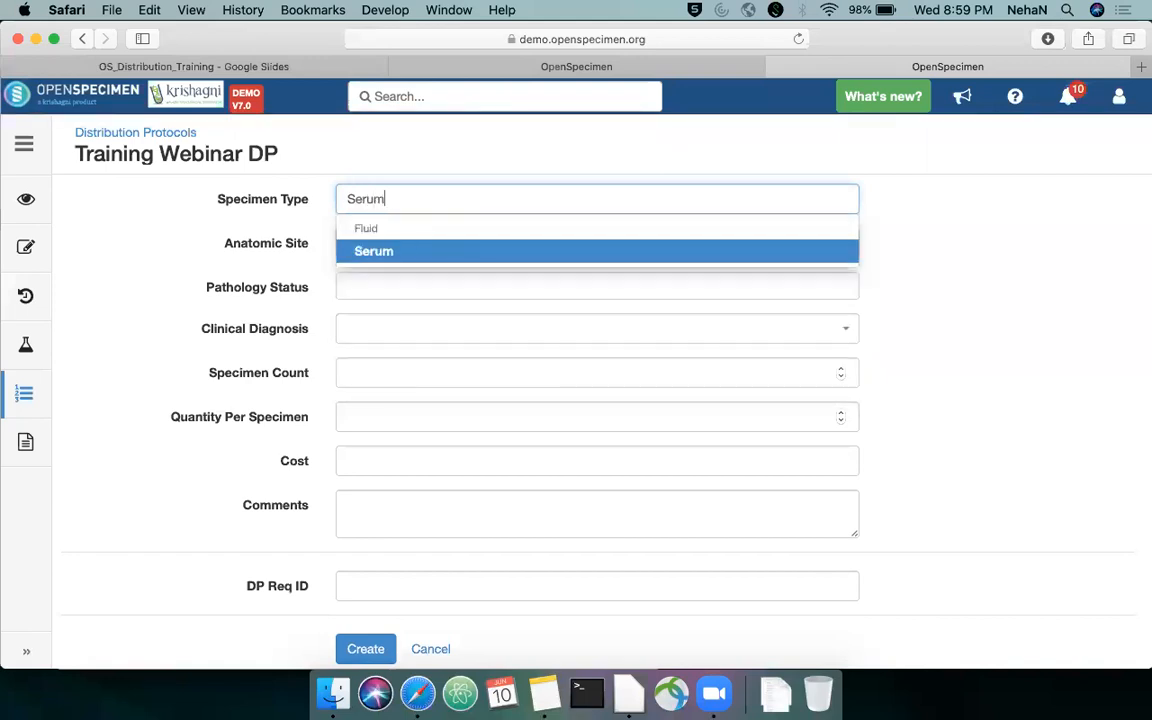
left_click(404, 246)
Create the Serum requirement with specimen count 10, quantity per specimen 1, cost 10 and DP Req ID DP8787
left_click(393, 372)
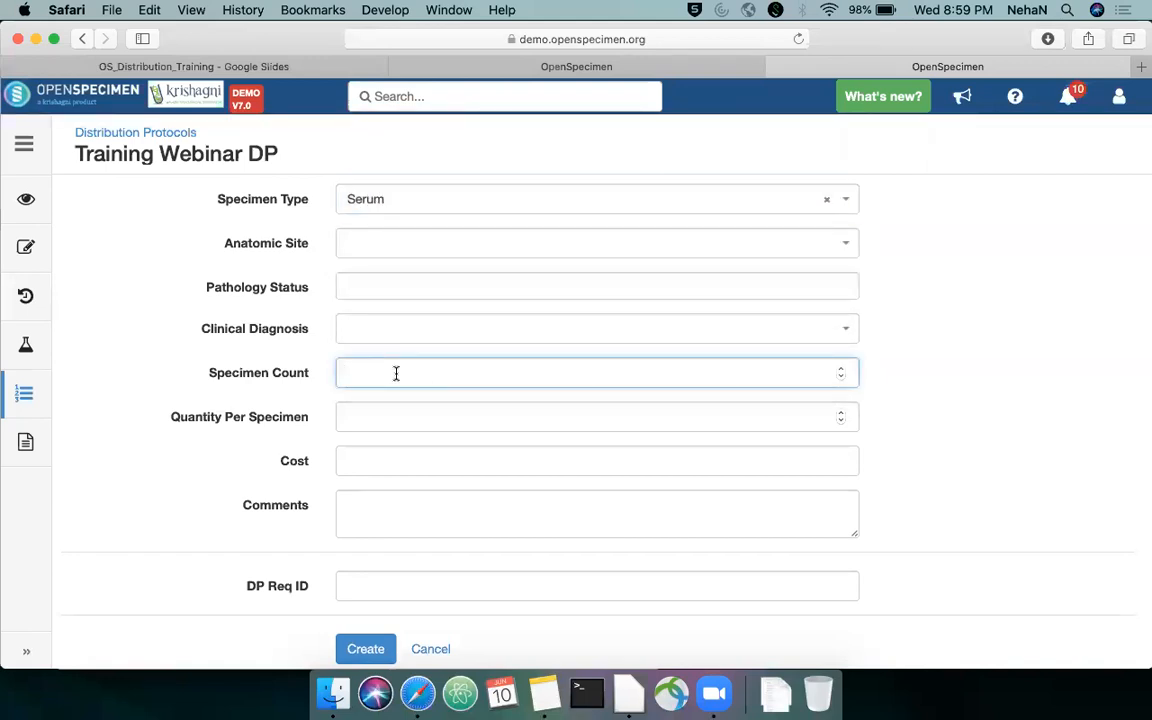
type("10")
key("Tab")
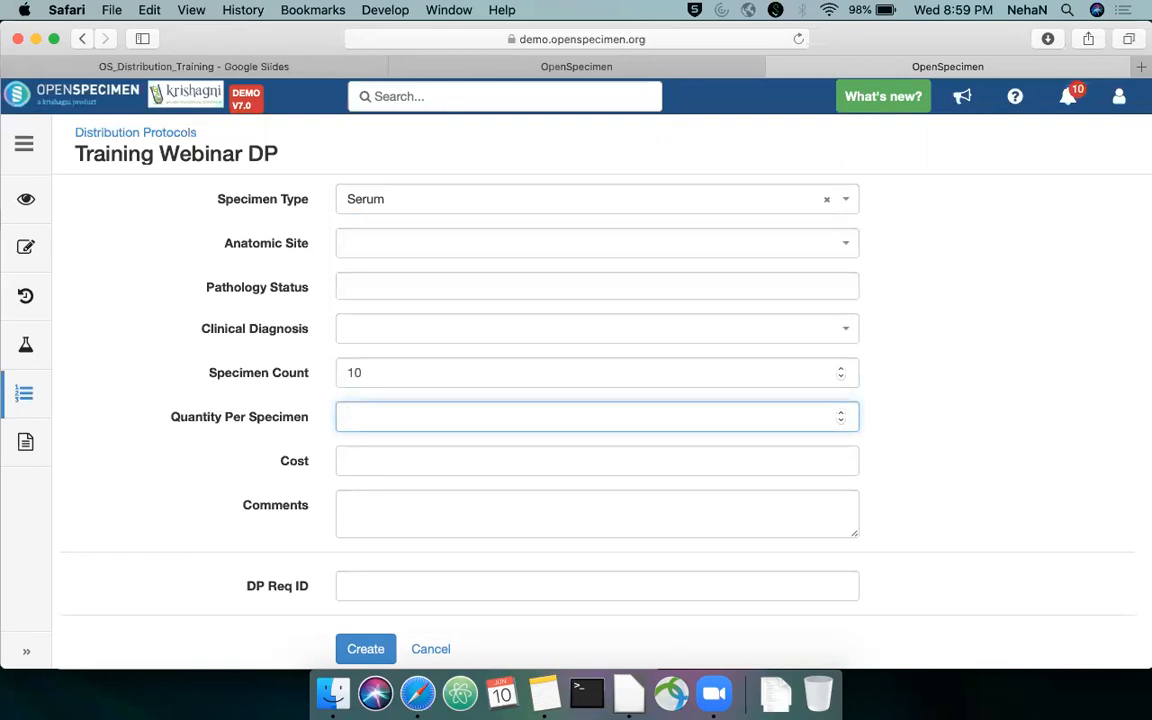
left_click(386, 466)
type("10")
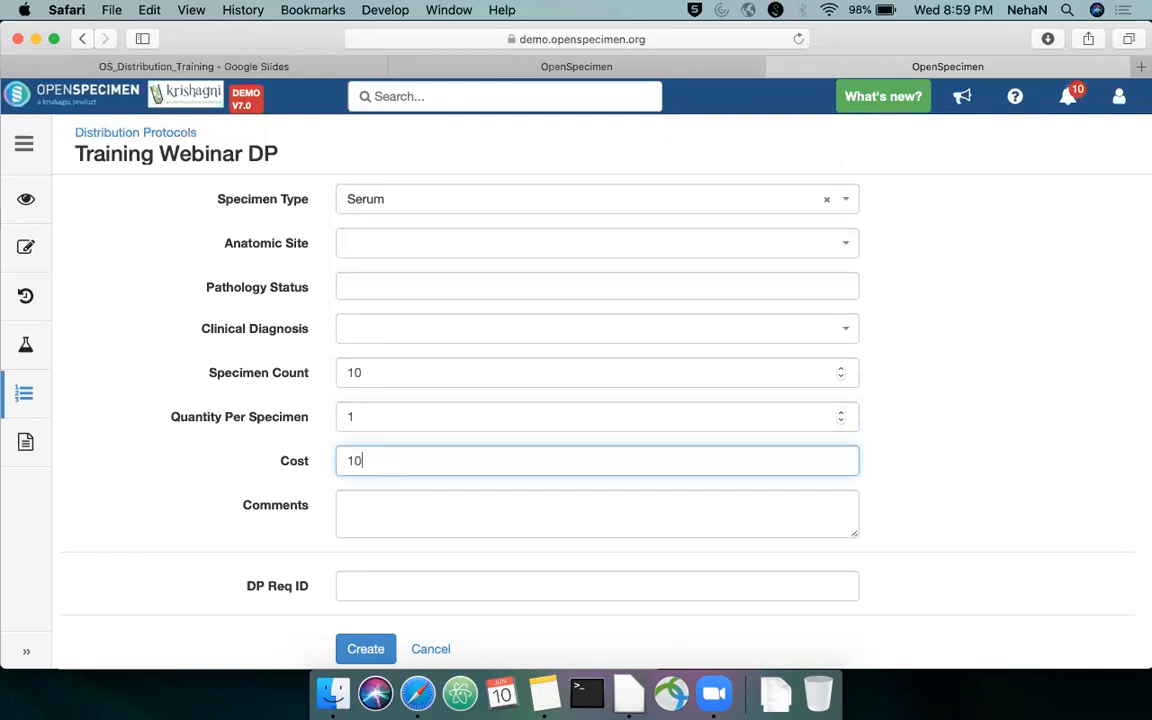
left_click(393, 591)
type("DP8787")
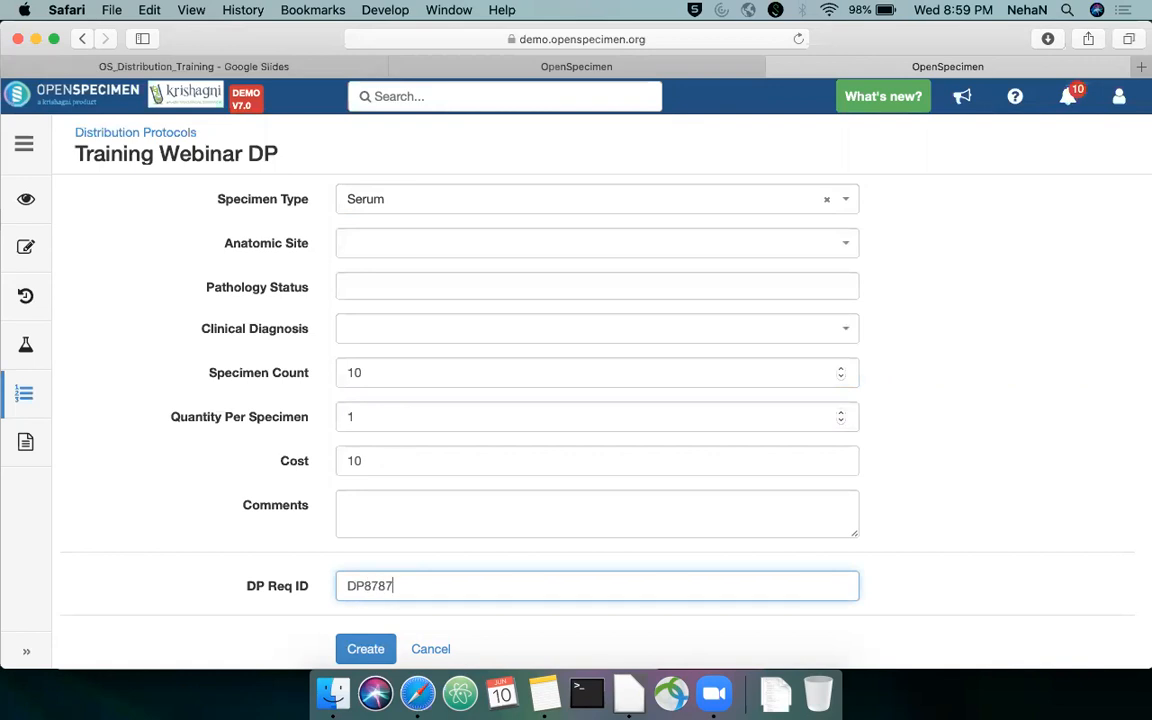
left_click(366, 652)
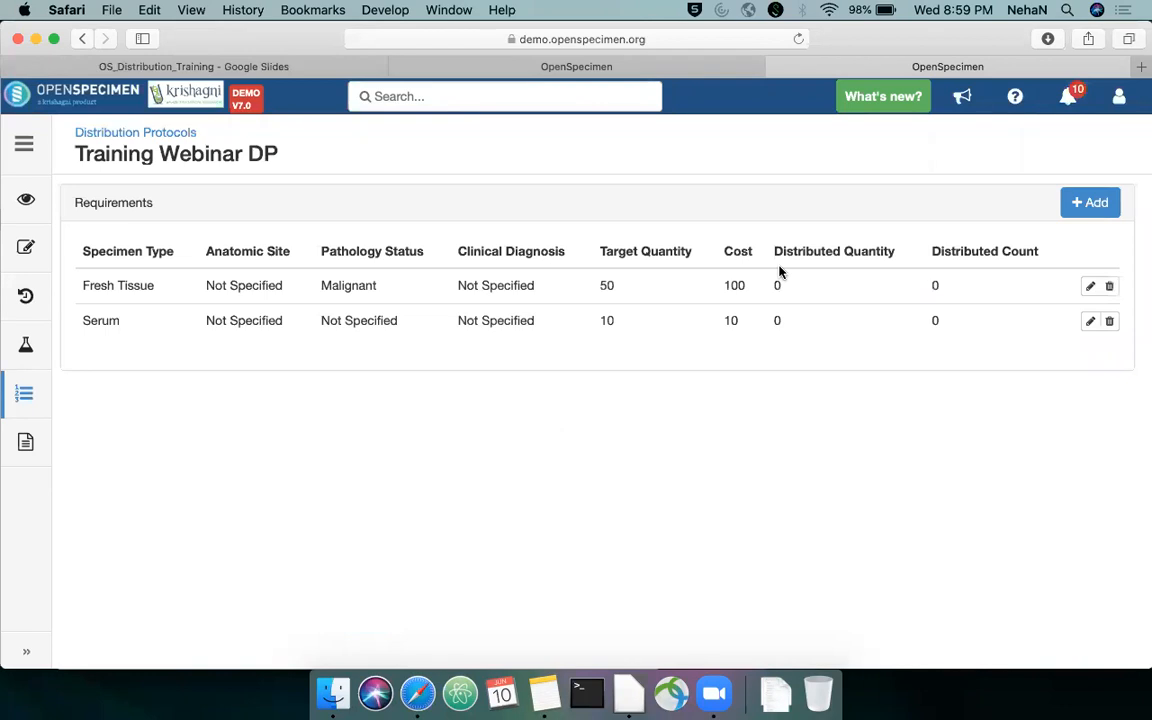
Start a third requirement for Training Webinar DP with the specimen type Plasma
left_click(1066, 207)
left_click(630, 205)
type("Pla")
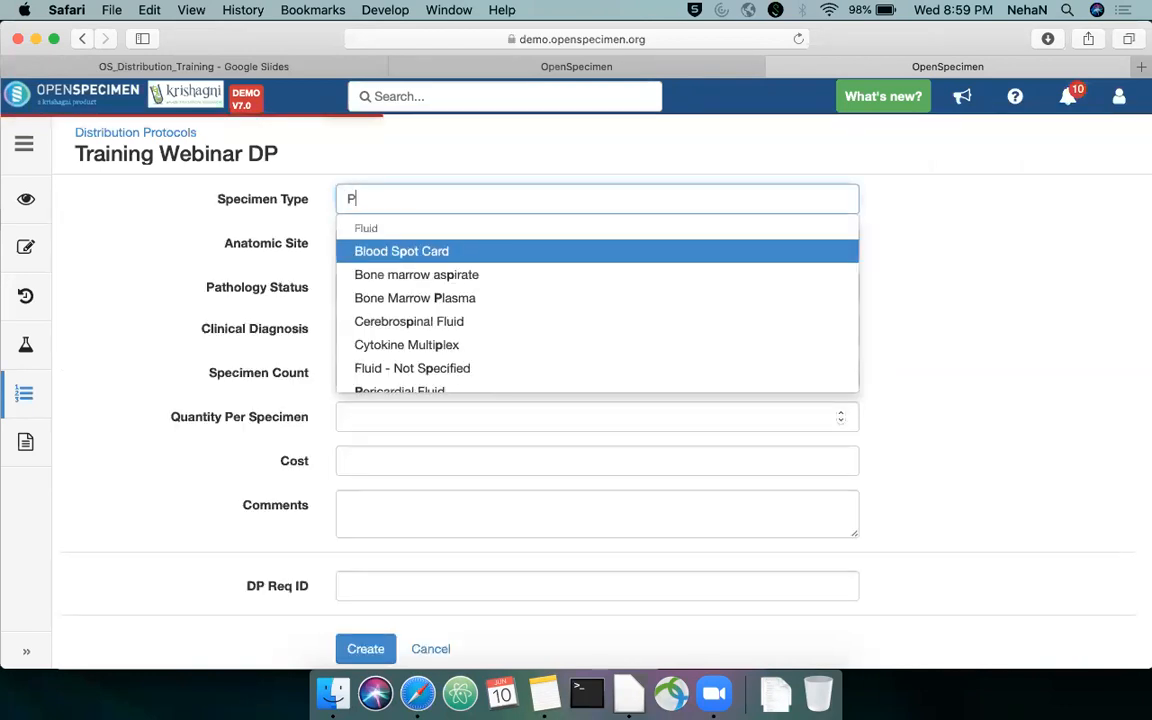
key("Down")
key("Down")
key("Return")
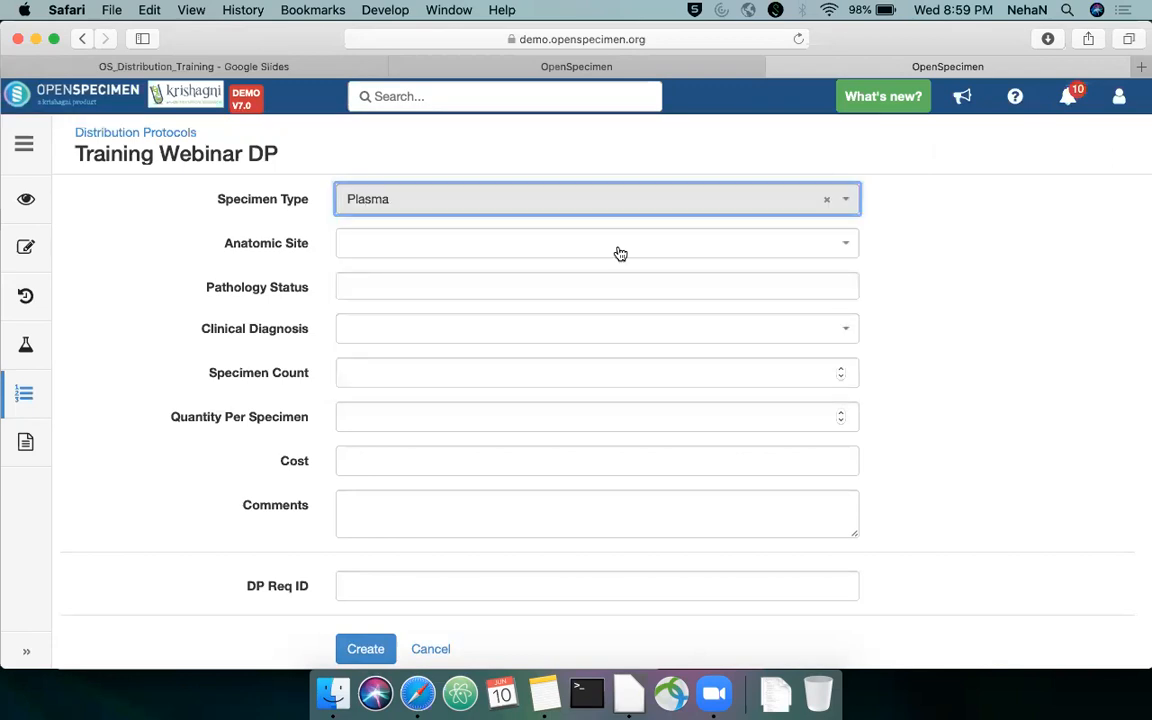
left_click(609, 327)
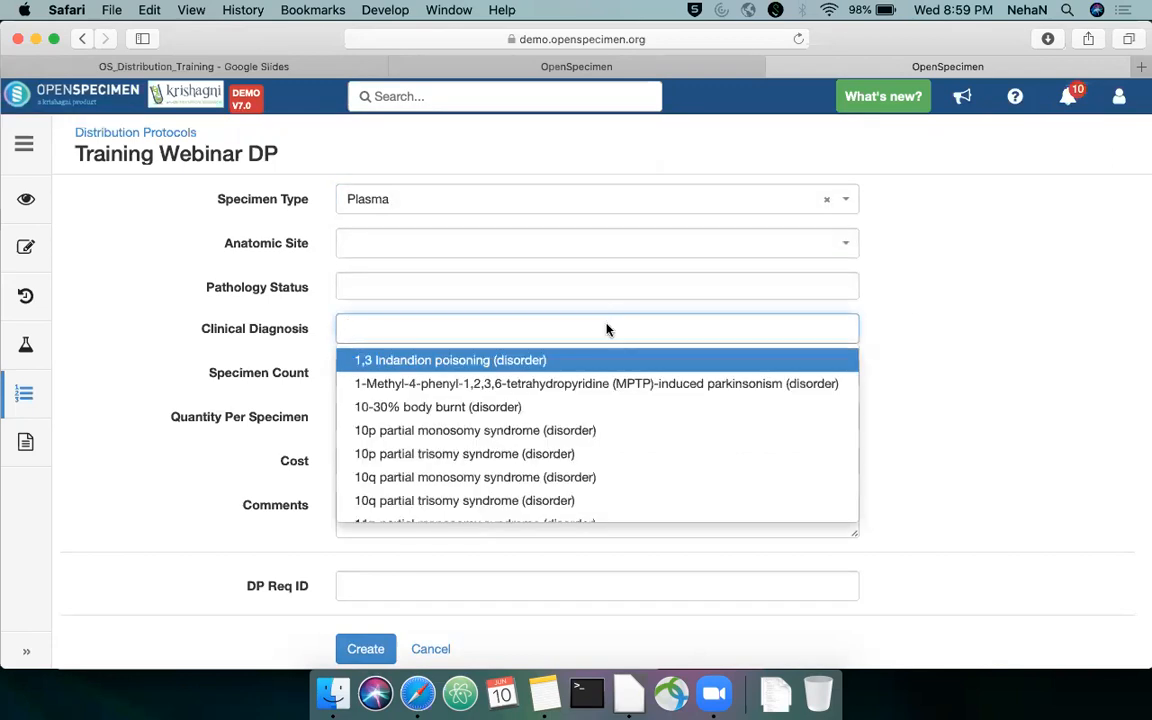
left_click(818, 354)
left_click(827, 330)
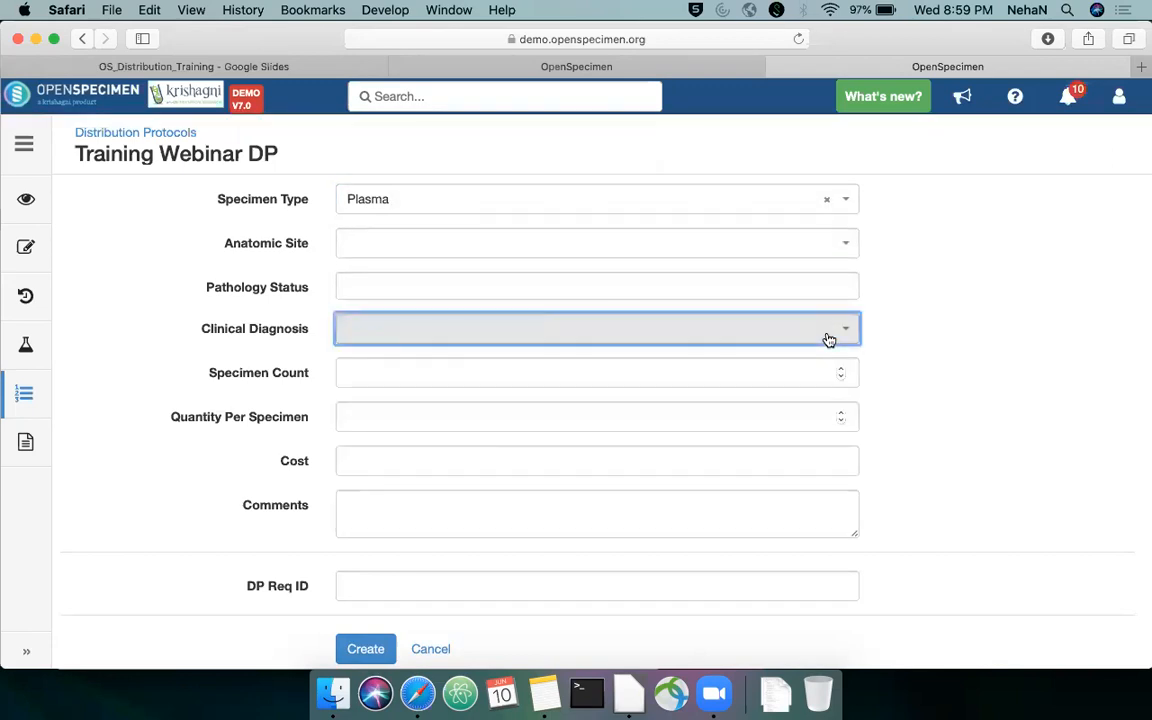
Create the Plasma requirement with specimen count 20, quantity per specimen 1, cost 25 and DP Req ID DP8989
left_click(592, 374)
type("20")
key("Tab")
type("1")
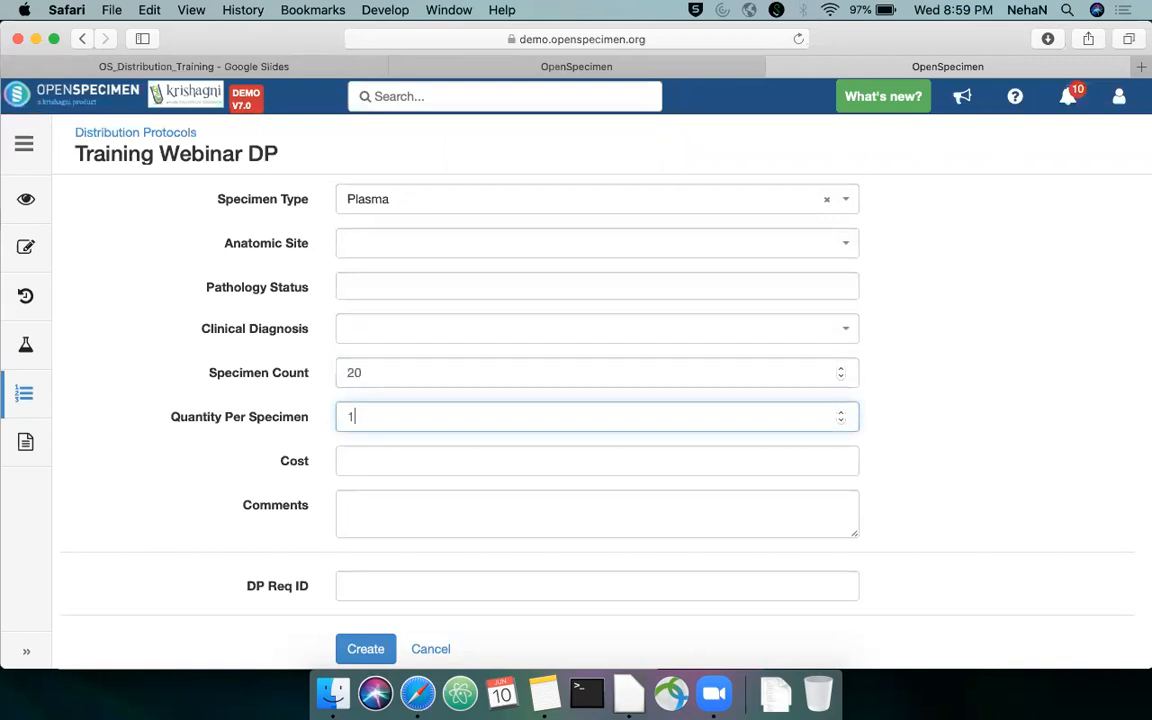
left_click(565, 463)
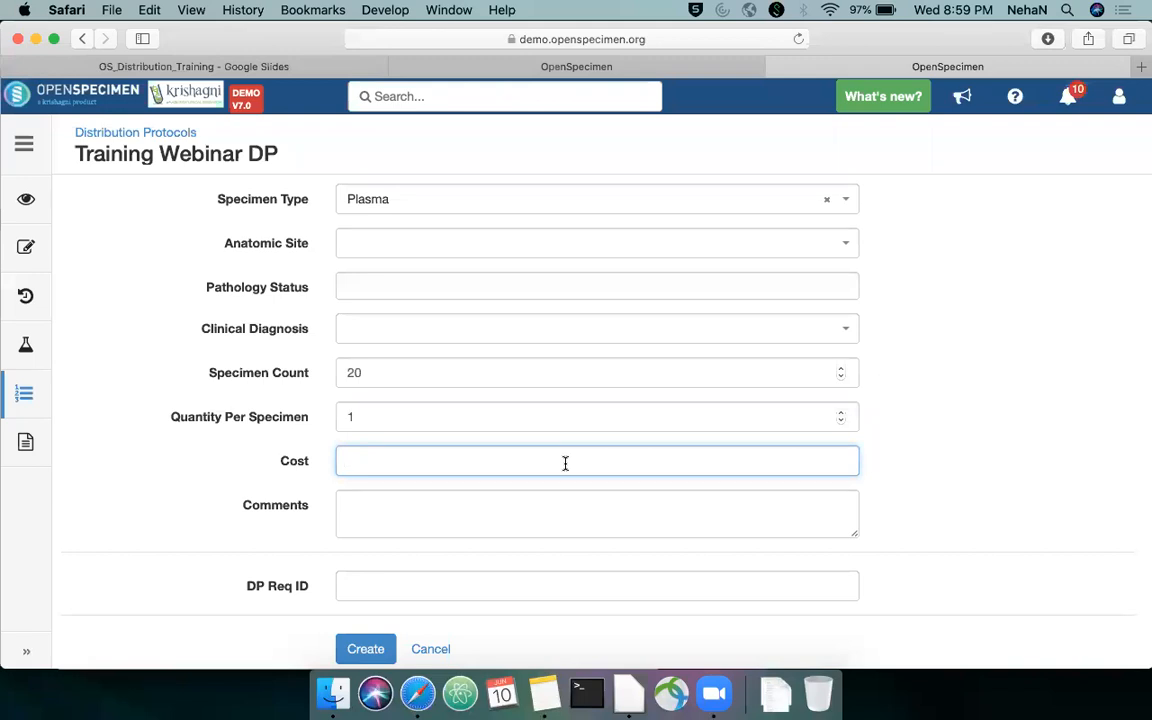
type("25")
scroll(565, 463, "down", 1)
left_click(525, 578)
type("DP8989")
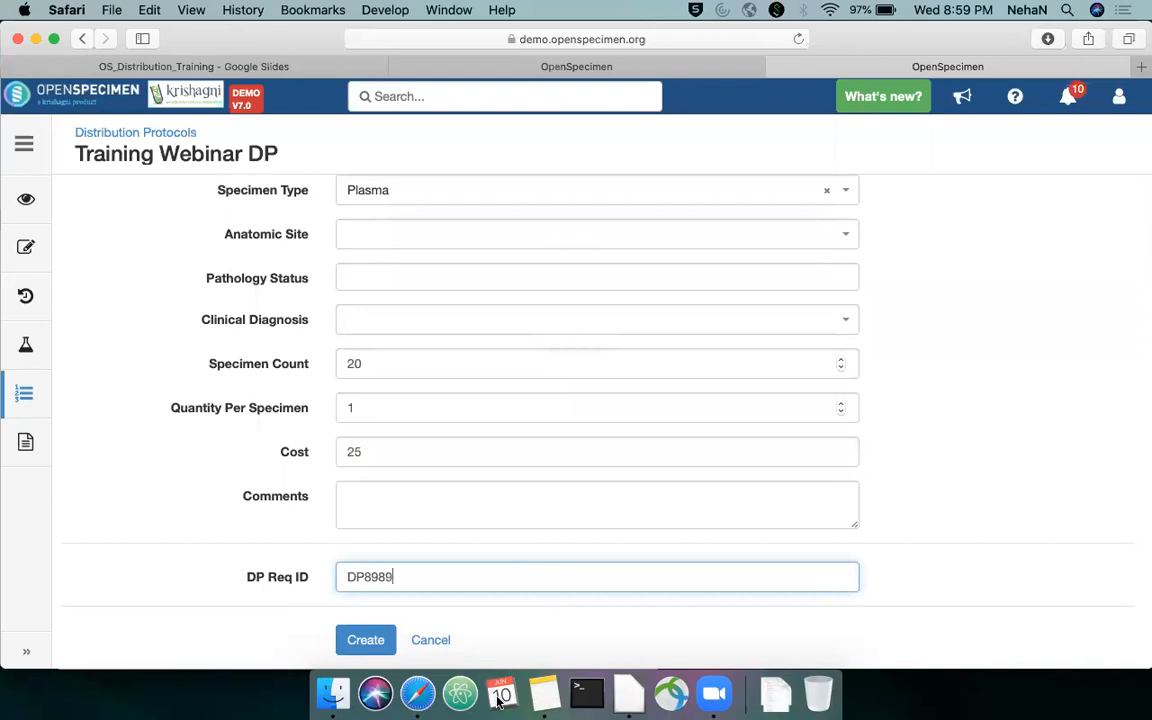
left_click(366, 645)
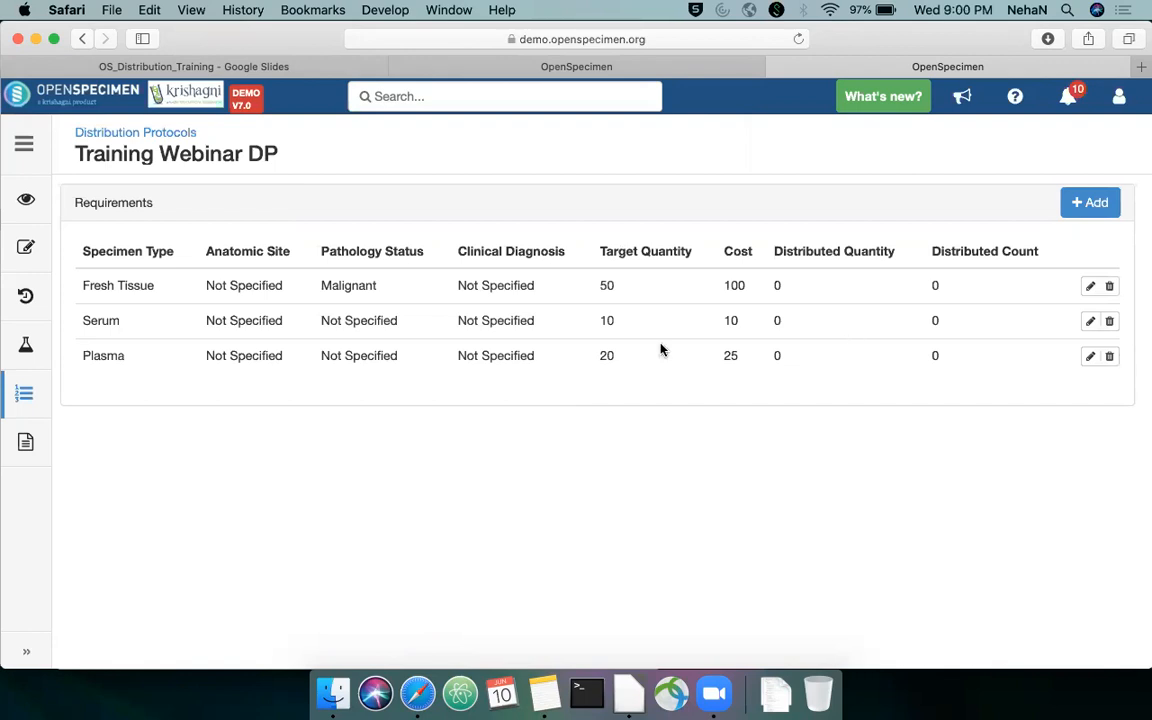
Start adding a service to Training Webinar DP with the description "Aliquoting Charges"
left_click(30, 444)
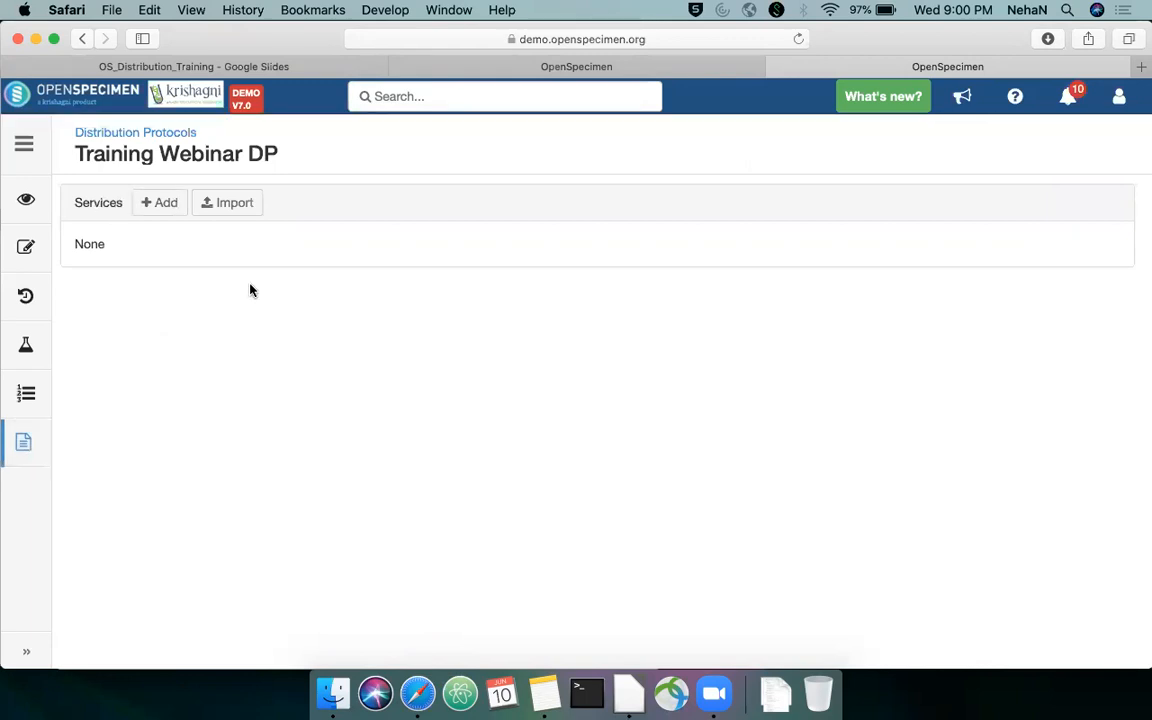
left_click(170, 204)
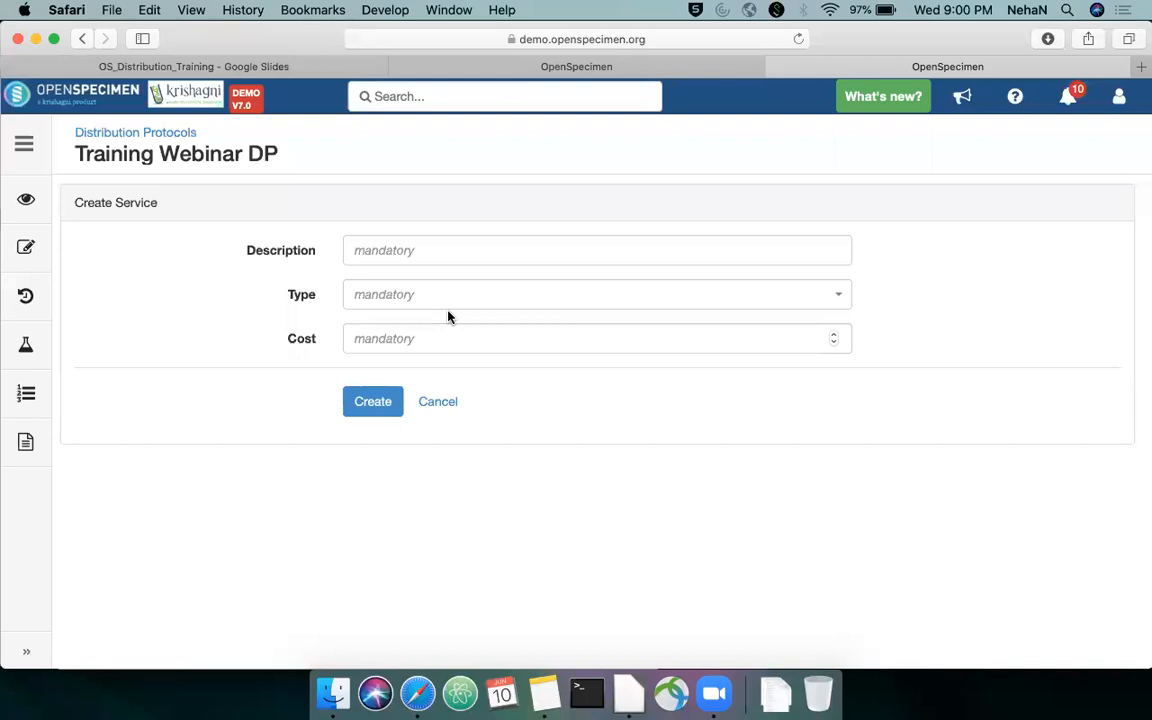
left_click(464, 252)
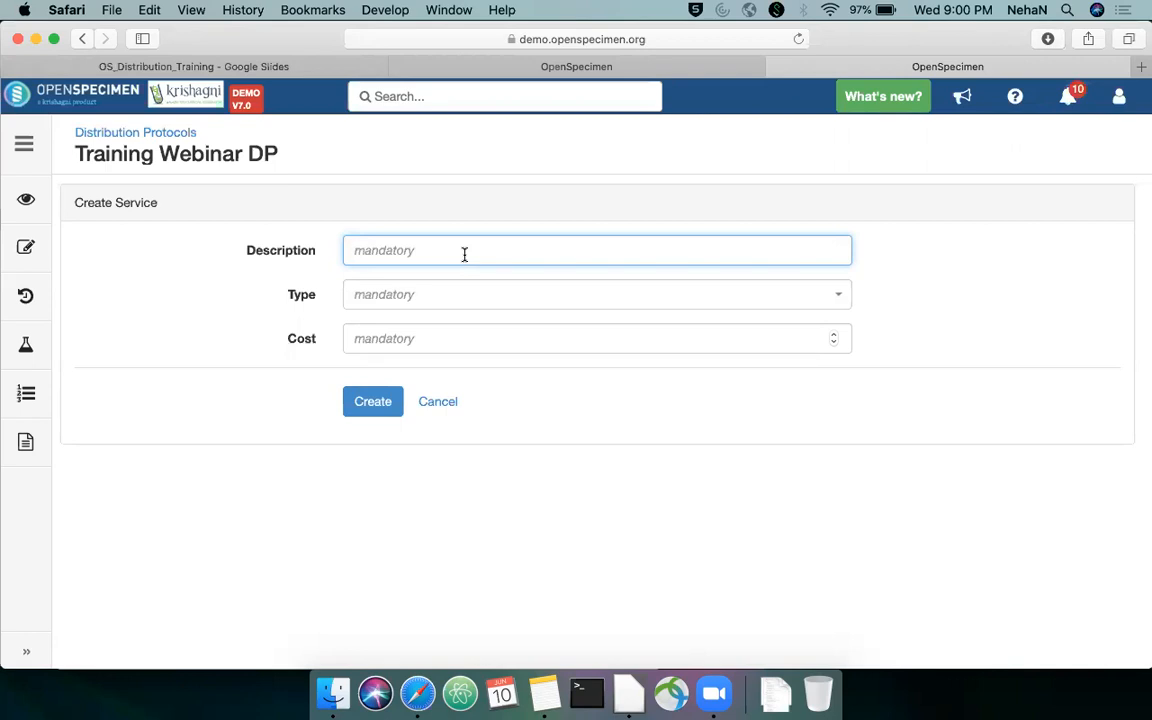
type("Aliquoting Charges")
key("Tab")
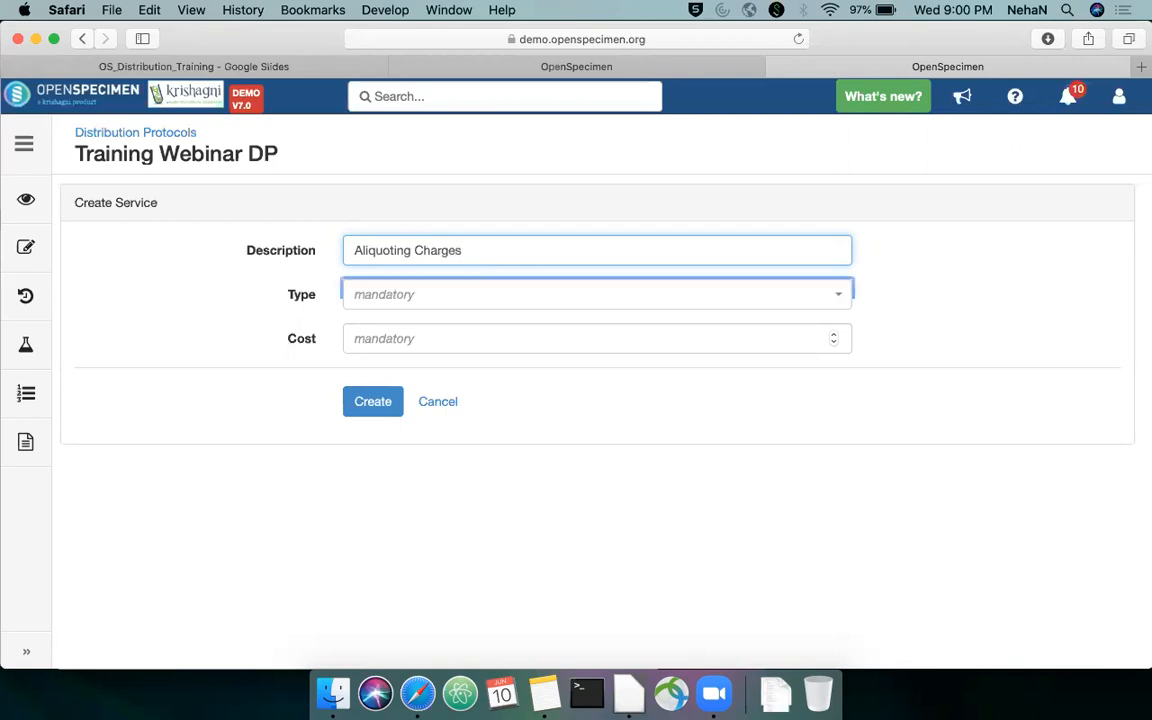
Set the service's type to External Funding and its cost to 10, and create the service
left_click(483, 300)
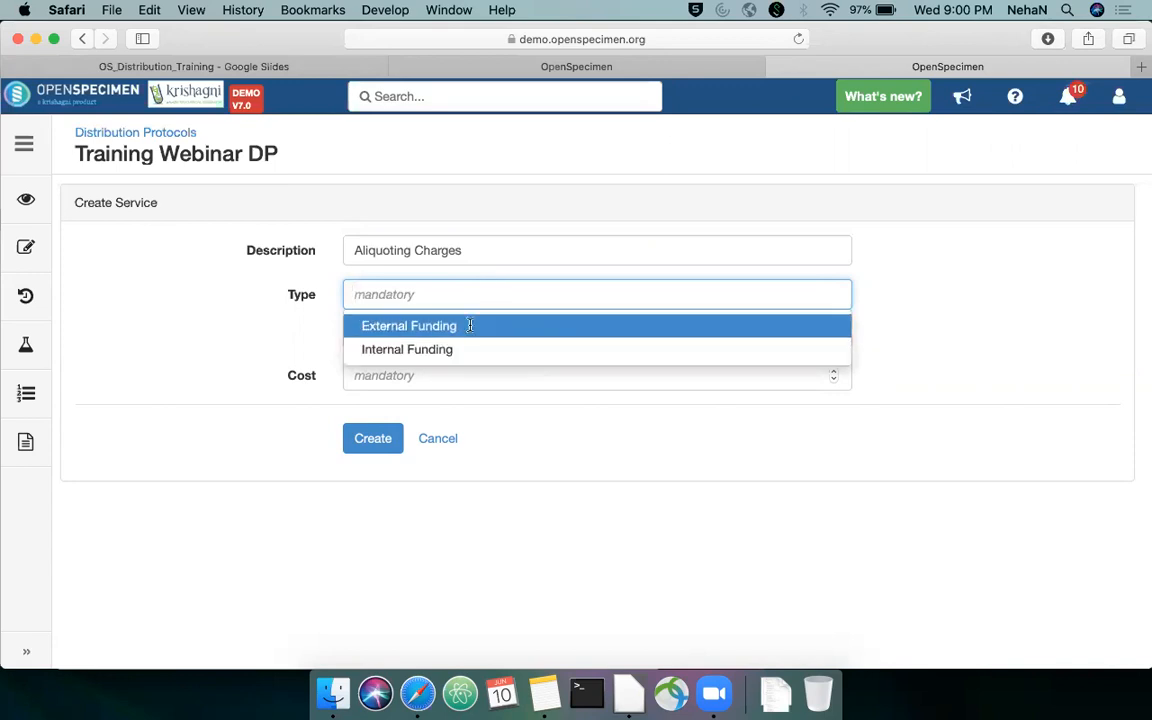
left_click(472, 328)
left_click(468, 339)
type("100")
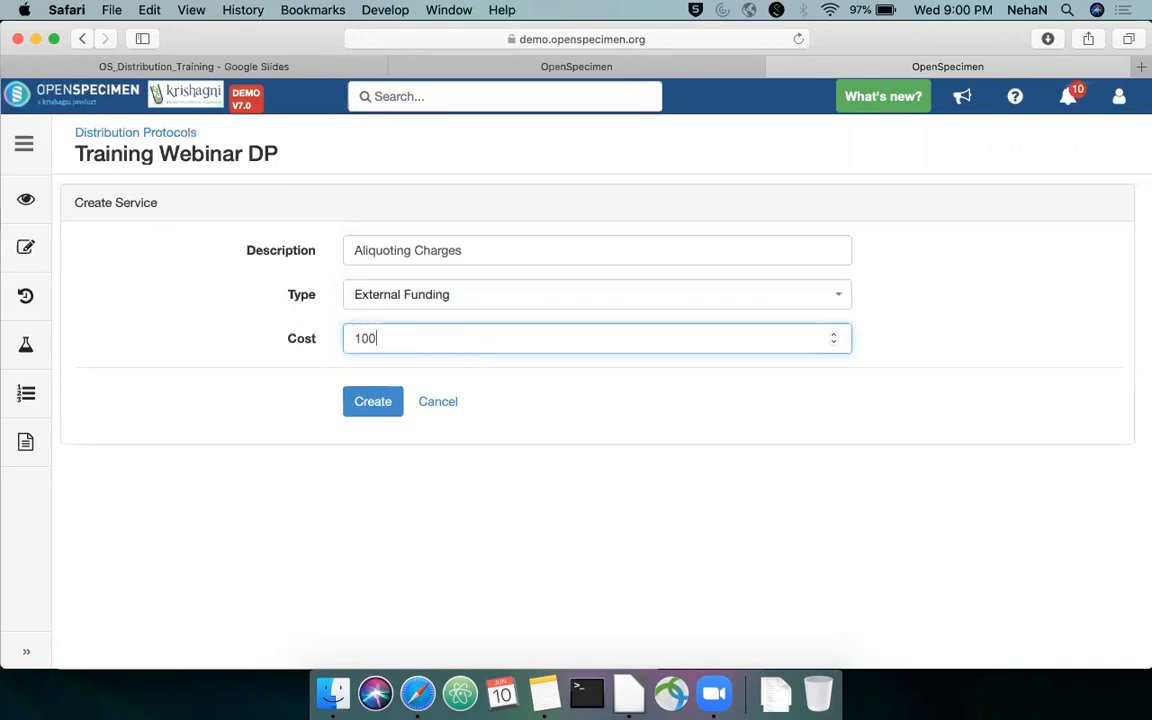
left_click(370, 409)
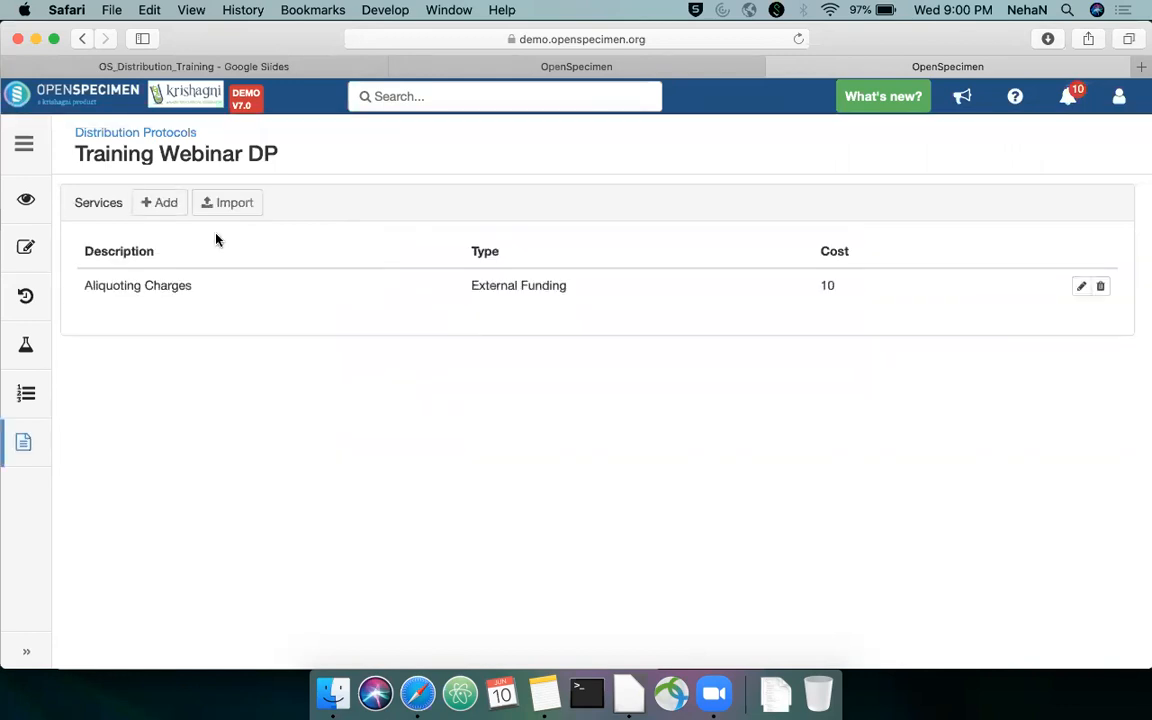
Create a service for Training Webinar DP with the description "DNA processing", type Internal Funding and cost 50
left_click(172, 207)
left_click(437, 252)
type("DNA processing")
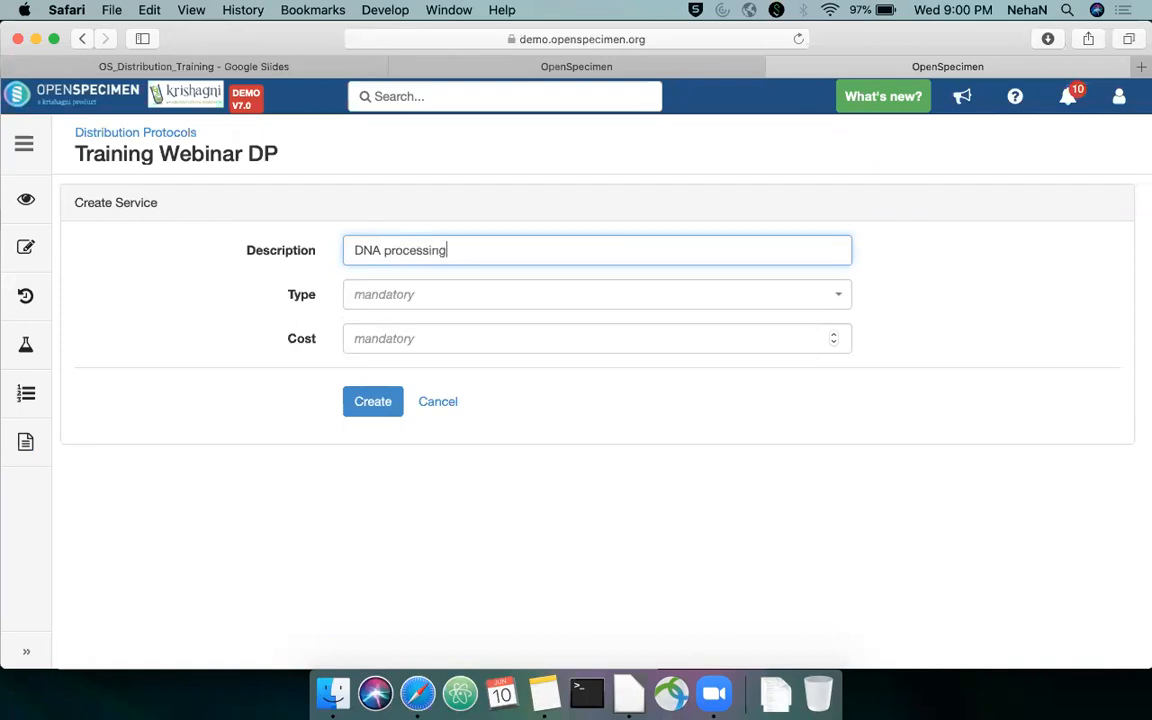
key("Tab")
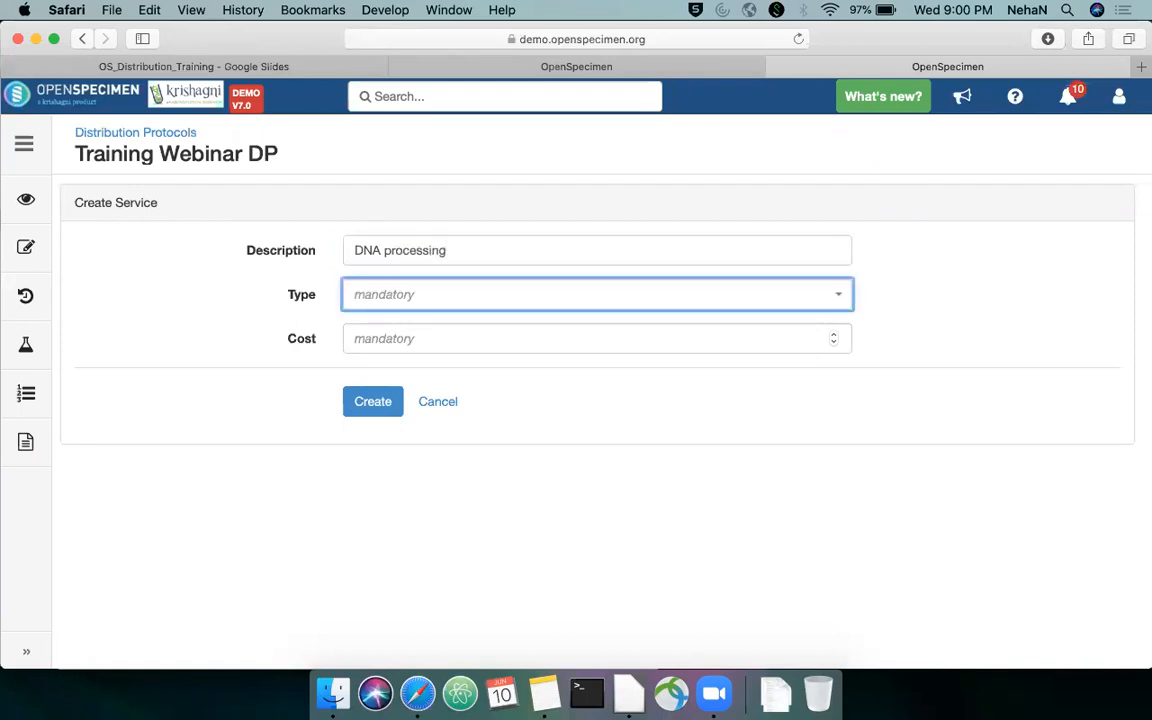
left_click(442, 295)
left_click(440, 349)
left_click(439, 349)
type("50")
left_click(382, 401)
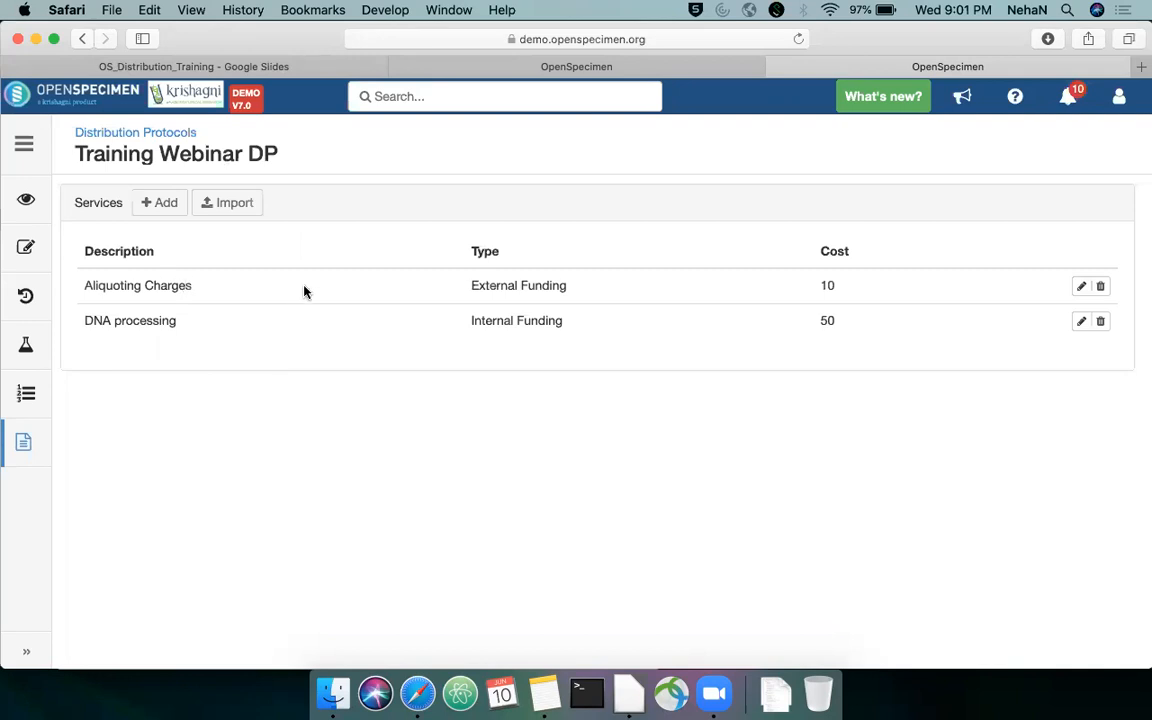
View the Training Webinar DP overview, return to the order being created and proceed from its specimen list to the invoice stage
left_click(27, 192)
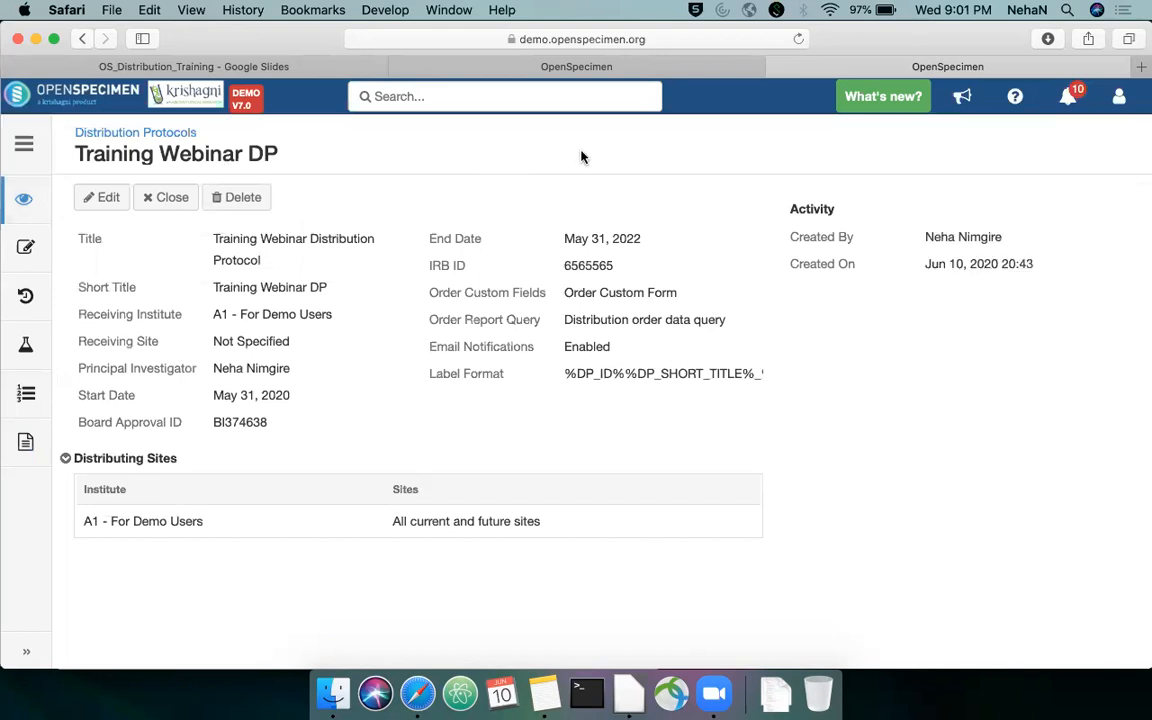
left_click(748, 69)
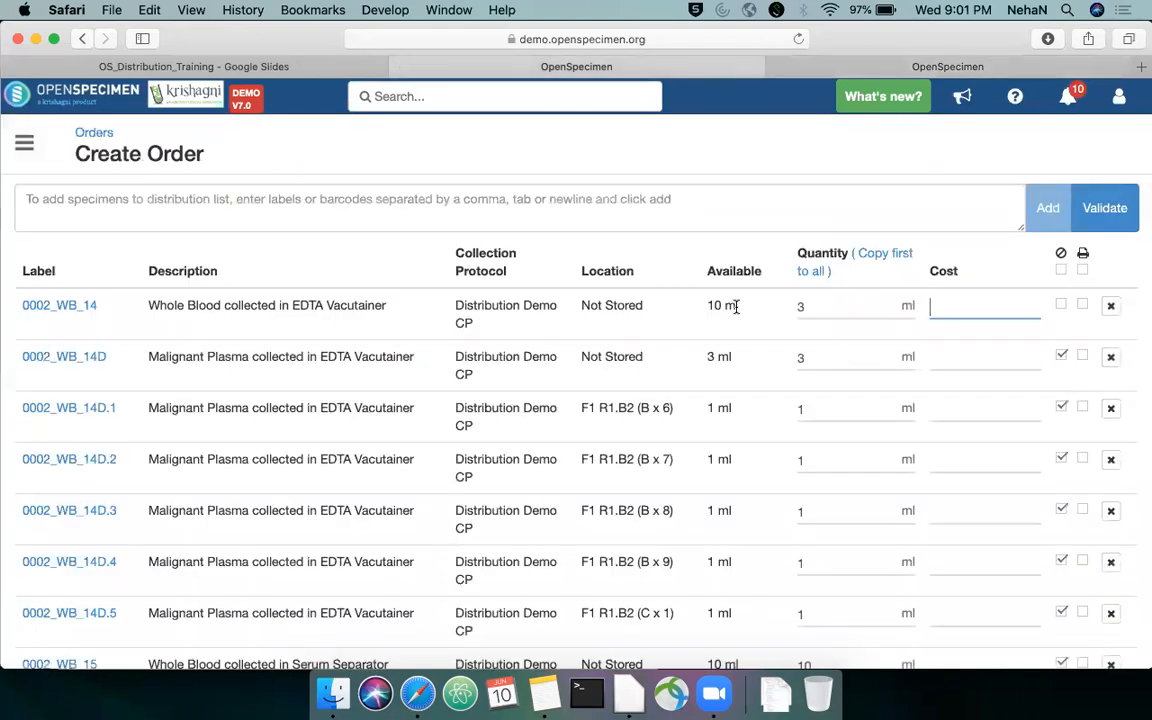
scroll(737, 306, "down", 15)
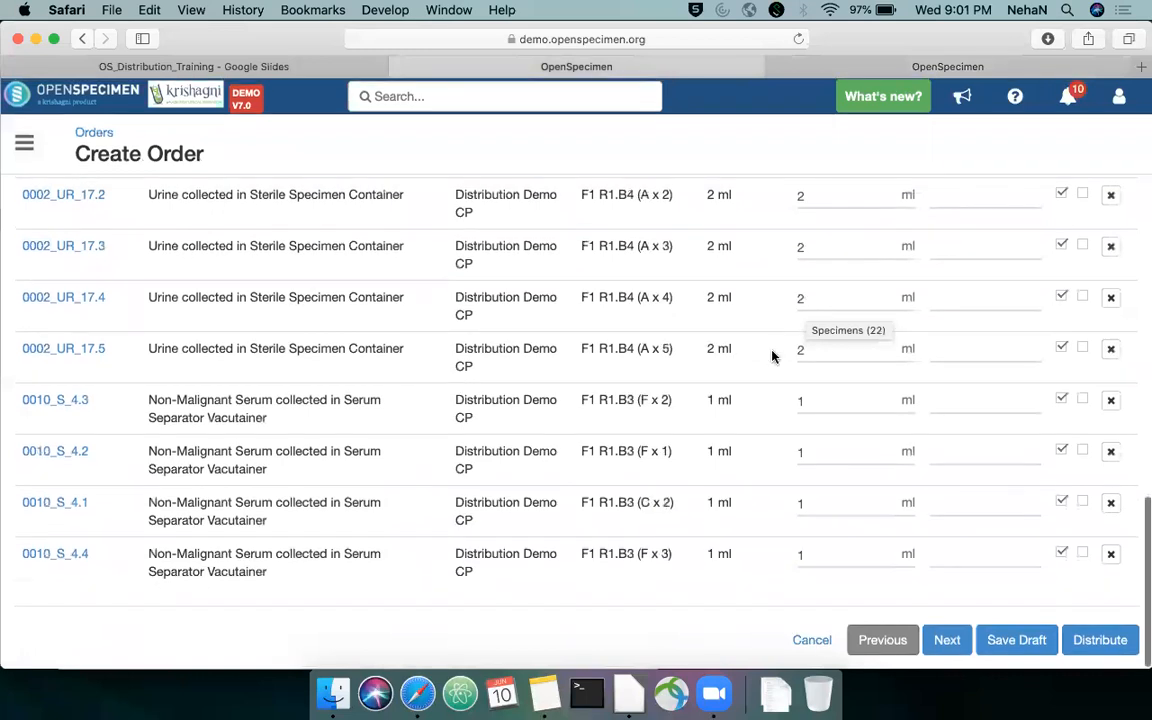
scroll(848, 540, "up", 15)
scroll(848, 540, "down", 15)
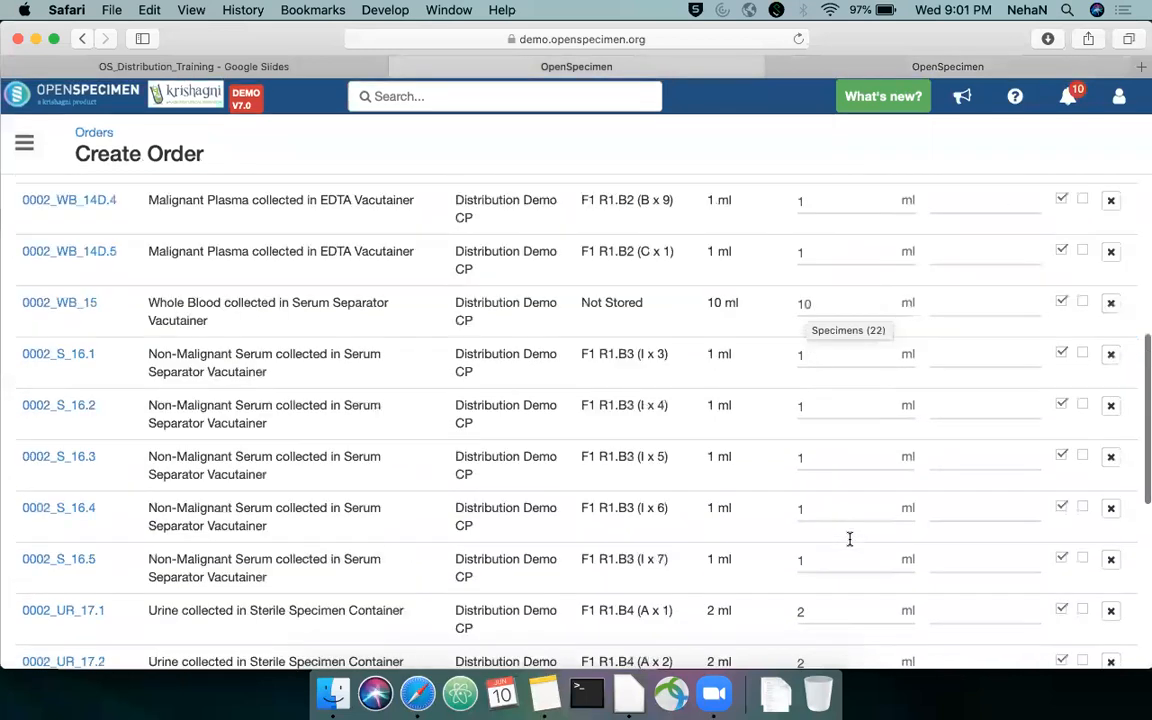
left_click(946, 638)
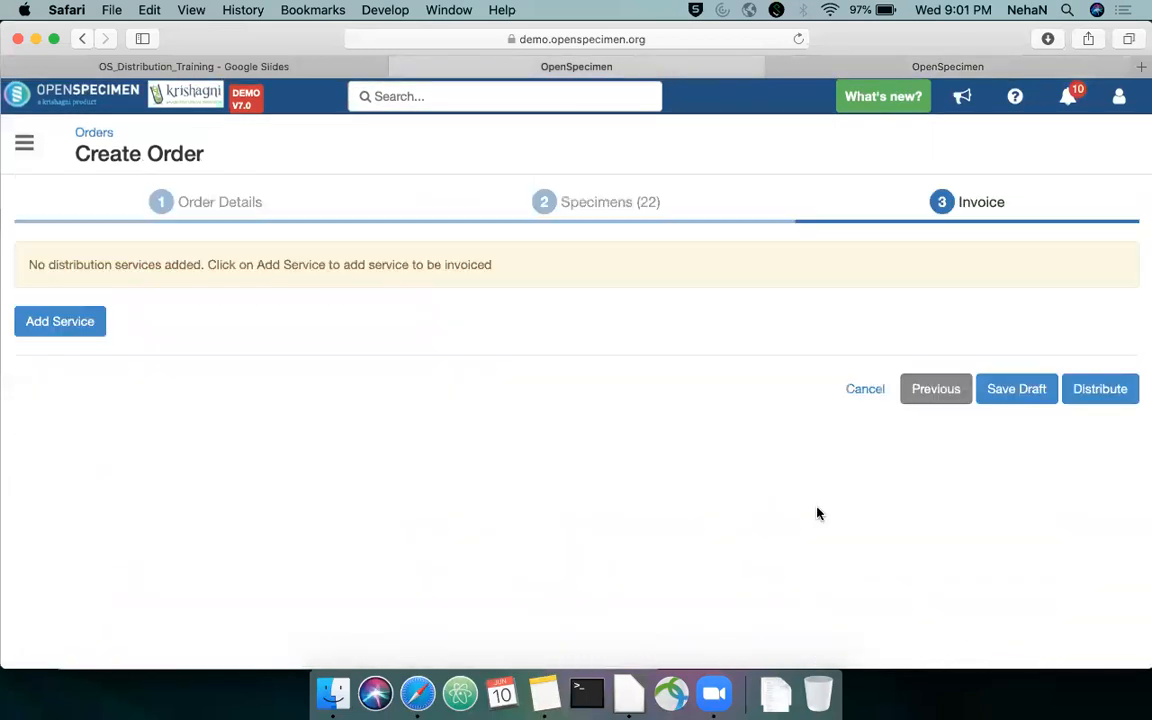
left_click(88, 321)
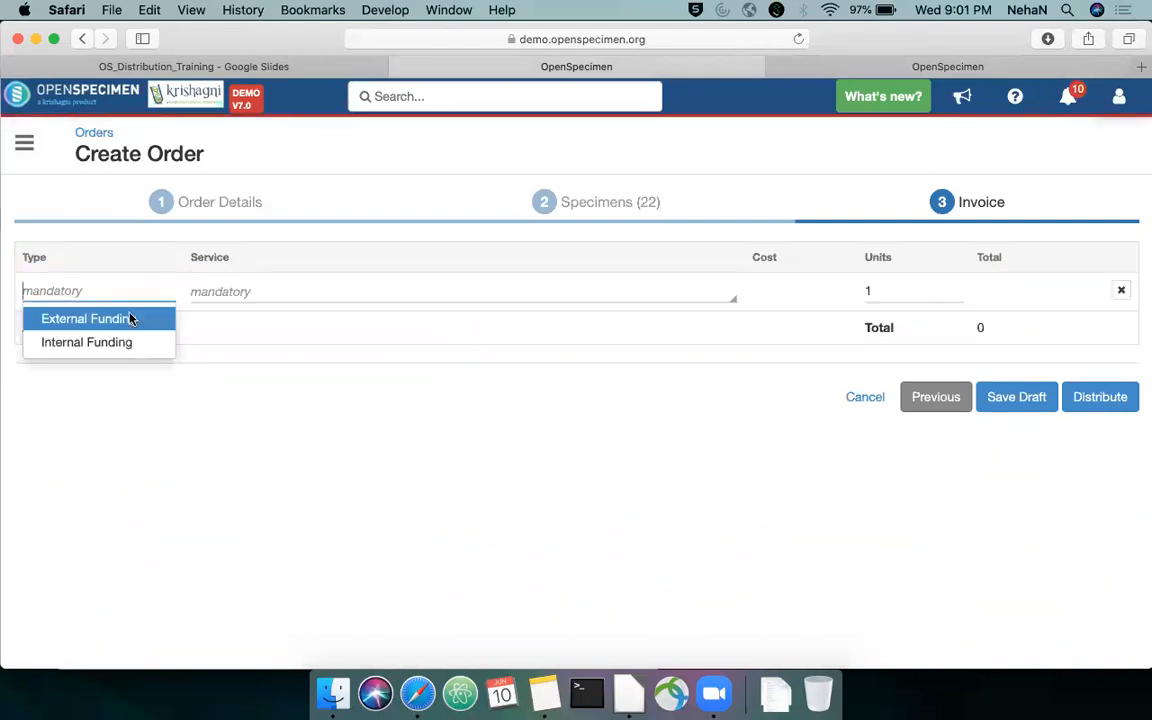
left_click(129, 319)
left_click(295, 295)
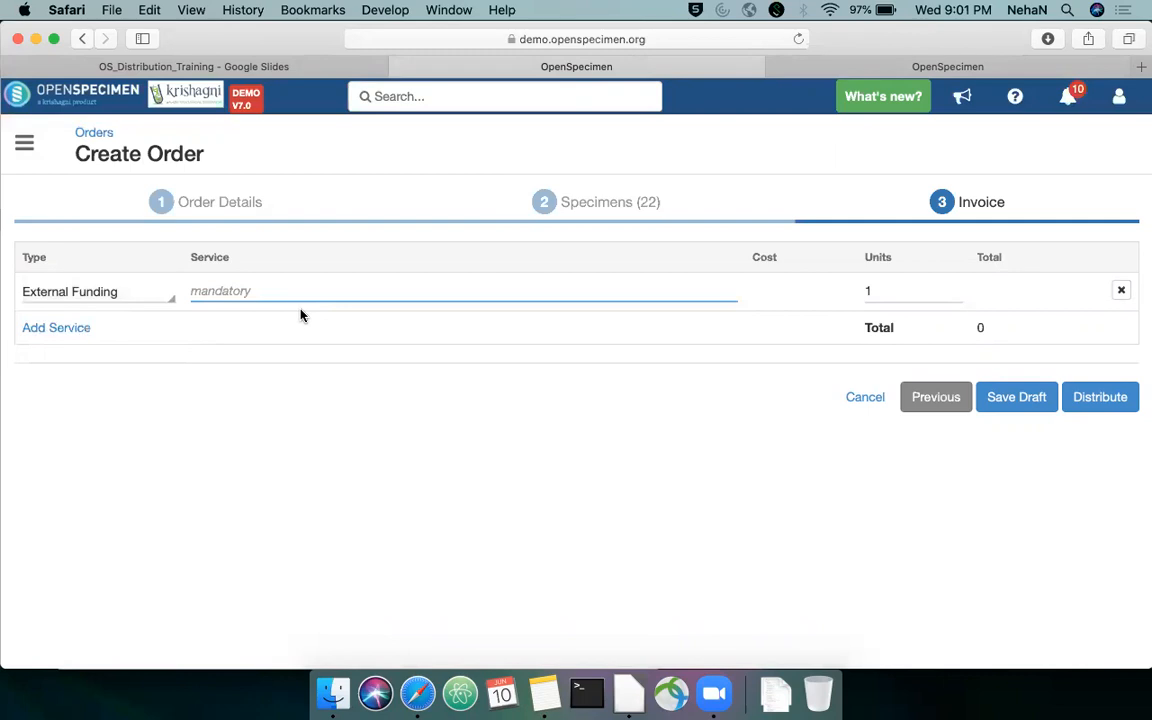
left_click(140, 296)
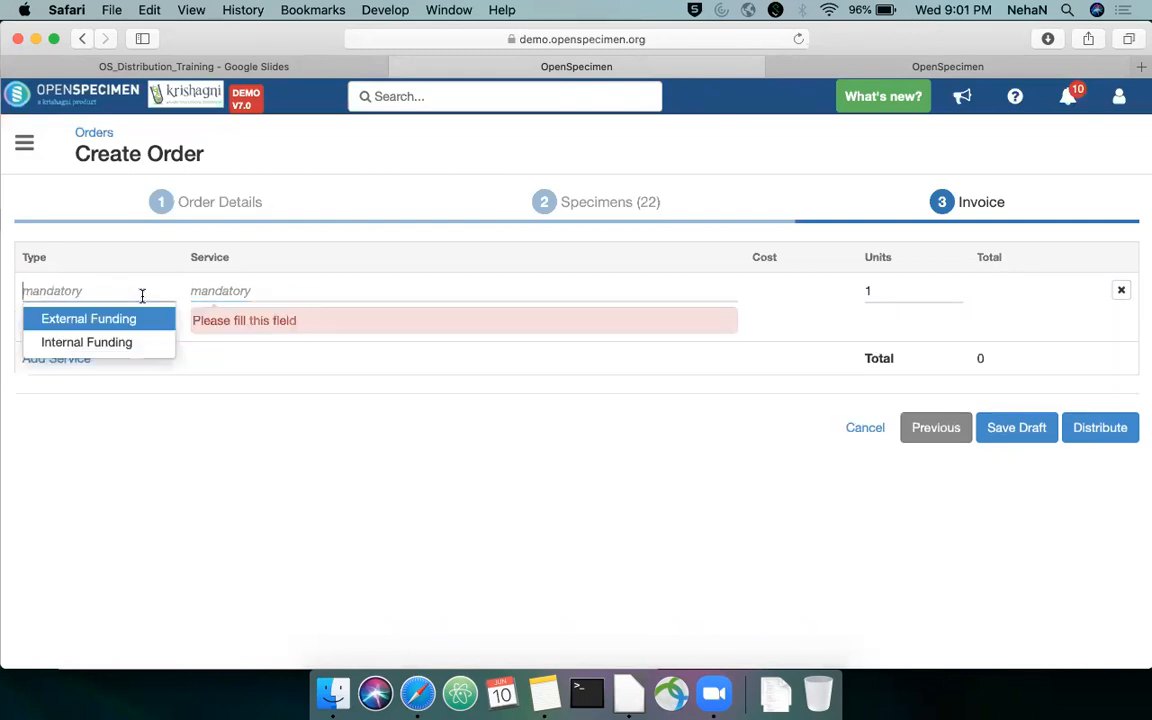
left_click(160, 319)
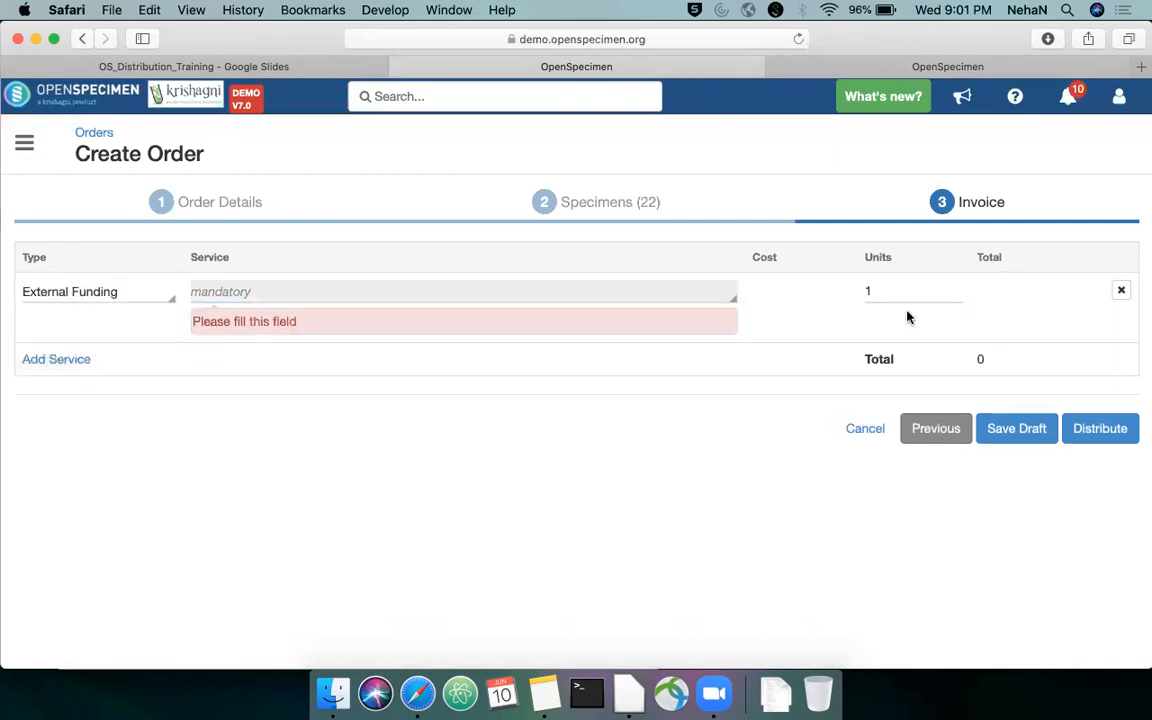
left_click(1121, 290)
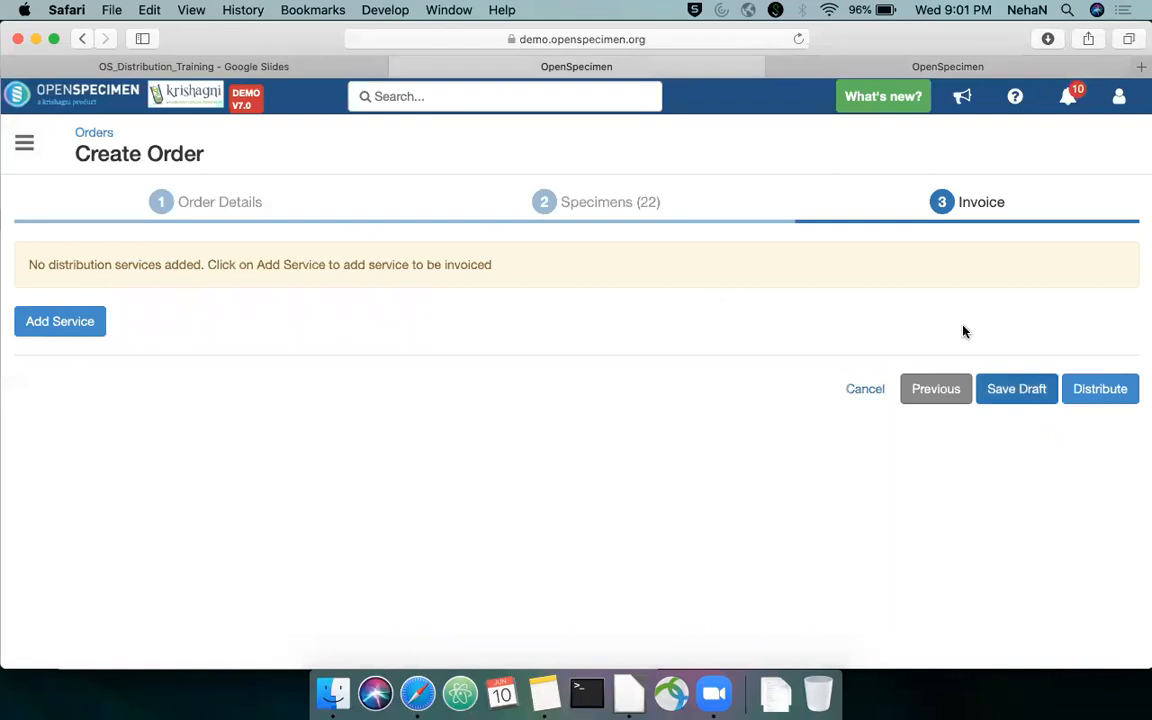
Distribute the order without invoiced services and display its distributed specimens with the search filters hidden
left_click(1100, 389)
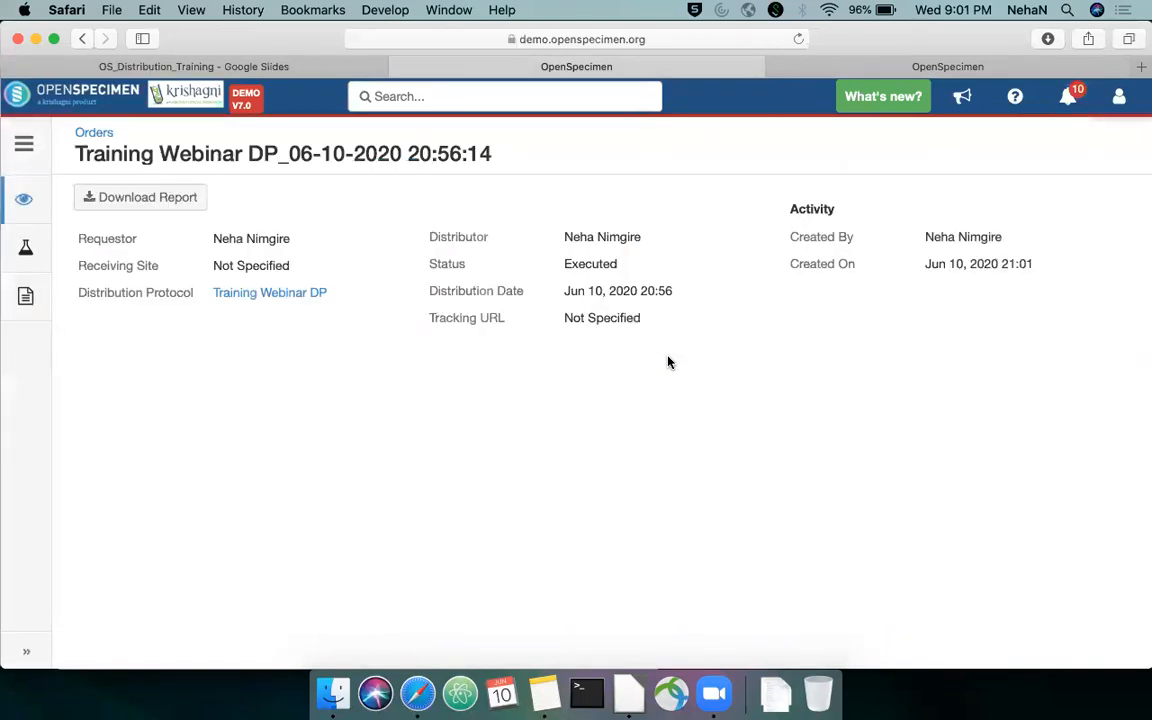
left_click(30, 246)
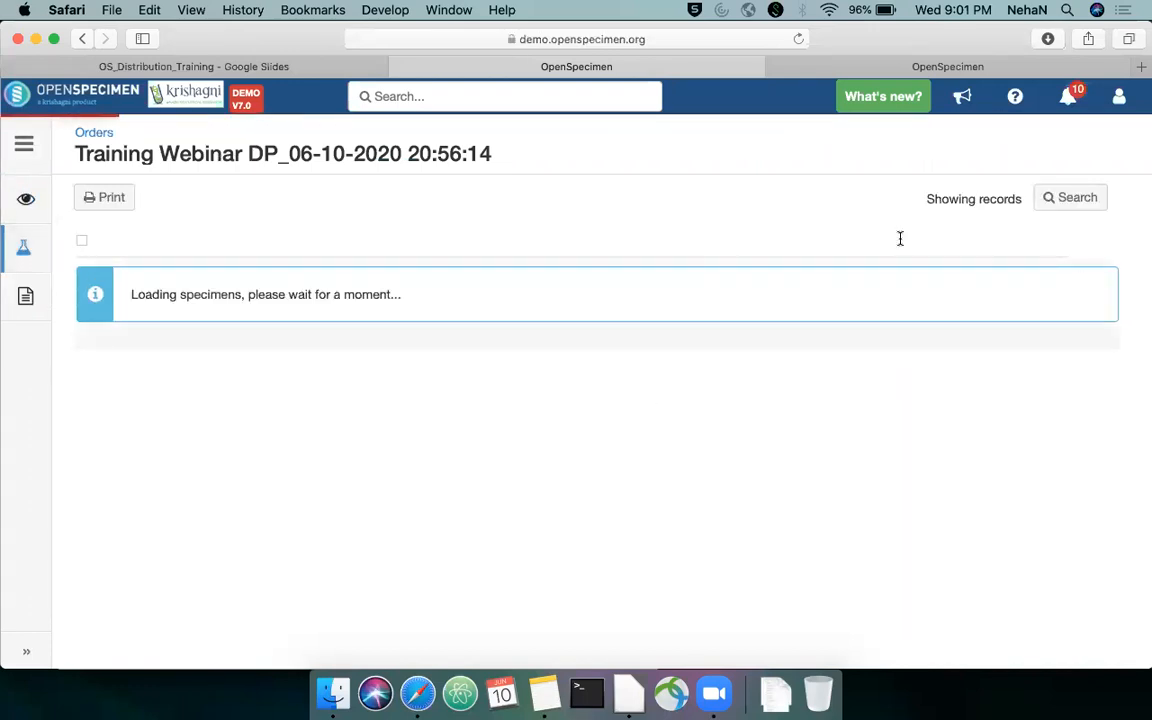
scroll(623, 332, "down", 1)
scroll(620, 330, "down", 5)
scroll(620, 330, "up", 8)
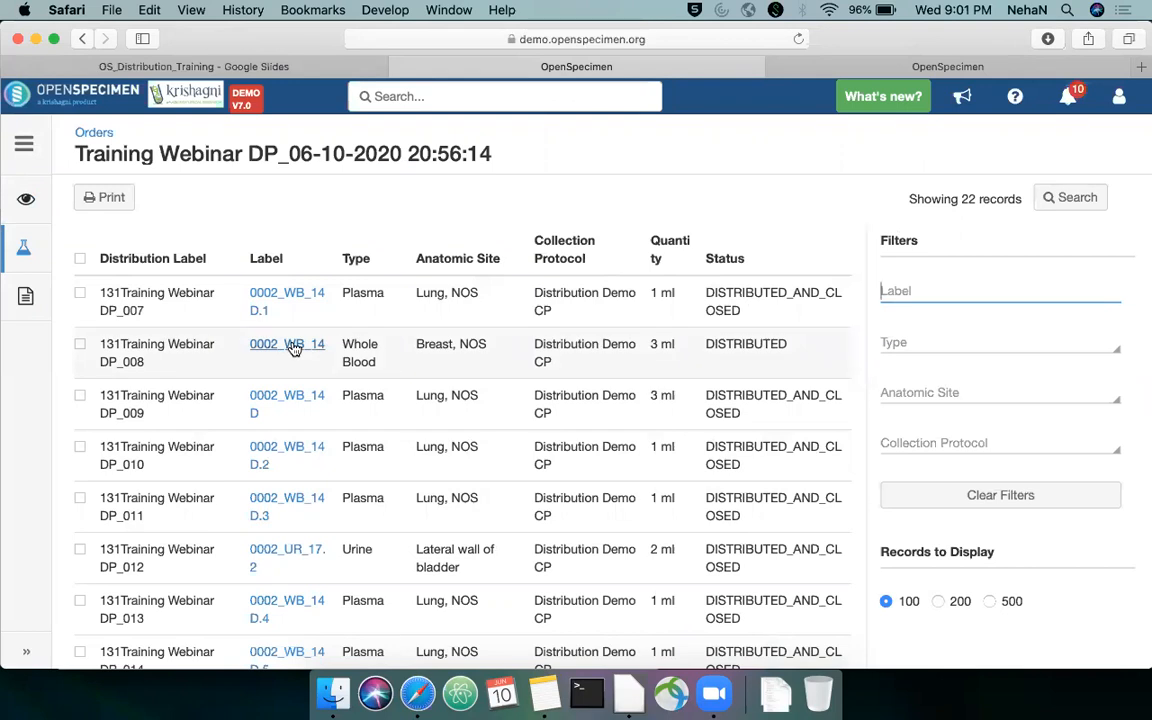
left_click(1086, 210)
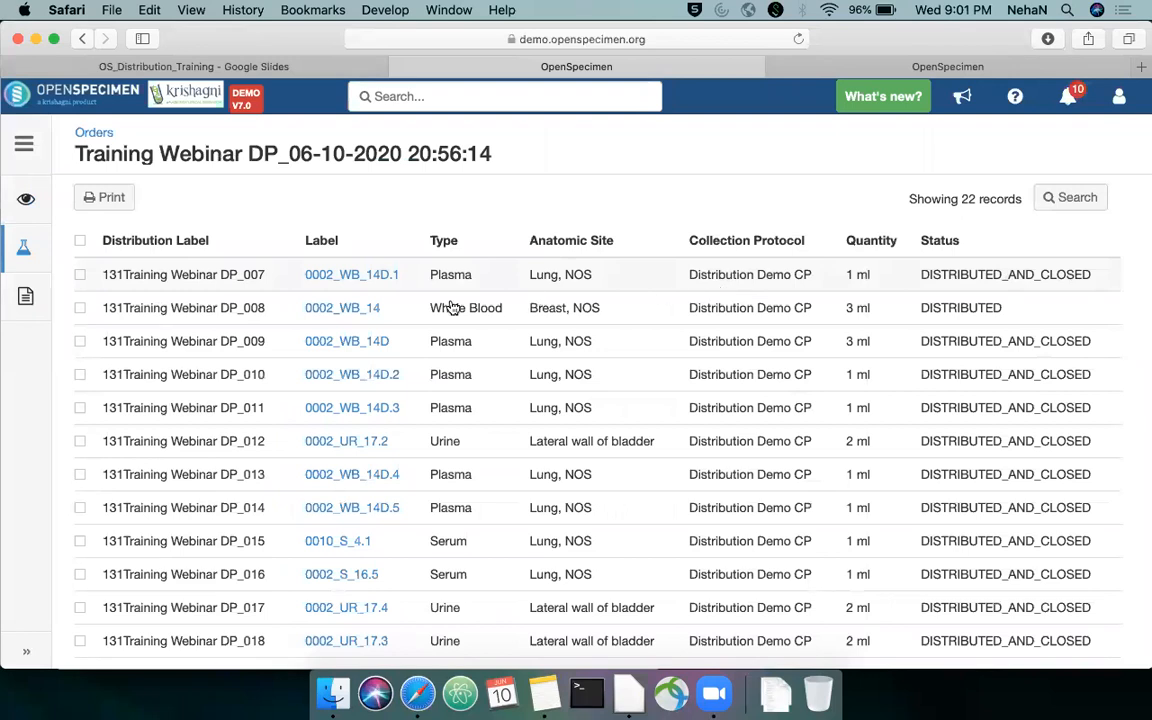
Open specimen 0002_WB_14 from the order and compare its available quantity with its initial quantity
left_click(366, 310)
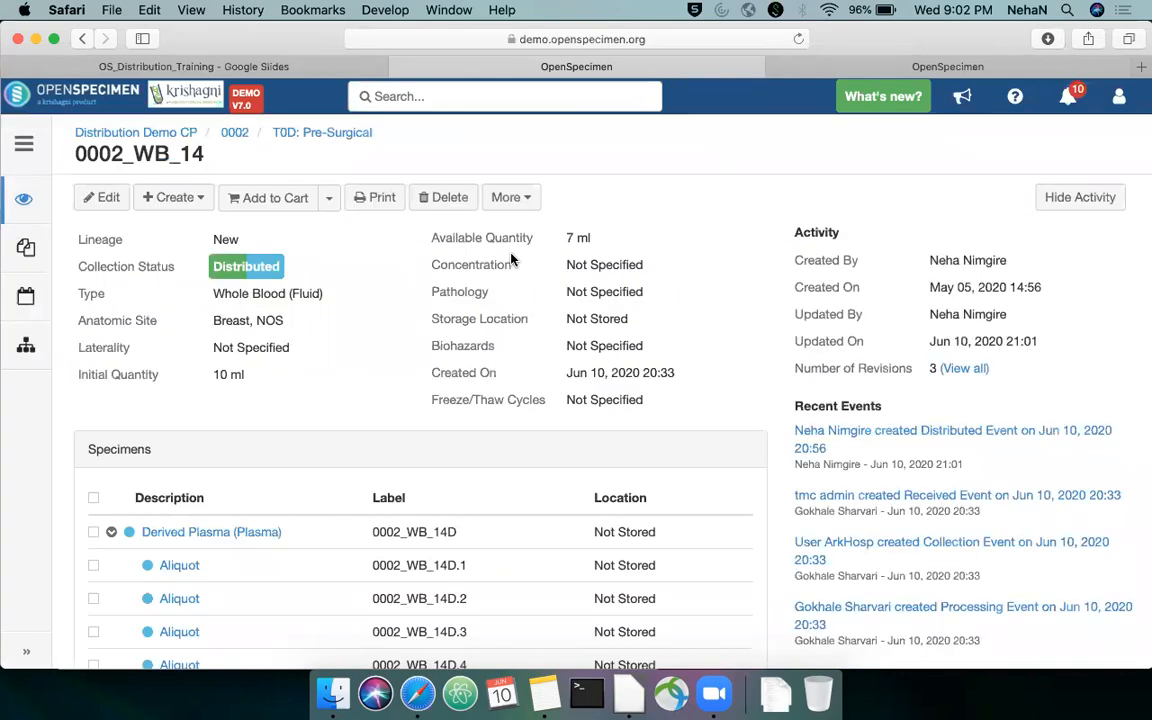
left_click_drag(571, 236, 612, 234)
left_click_drag(250, 377, 214, 373)
scroll(650, 330, "down", 1)
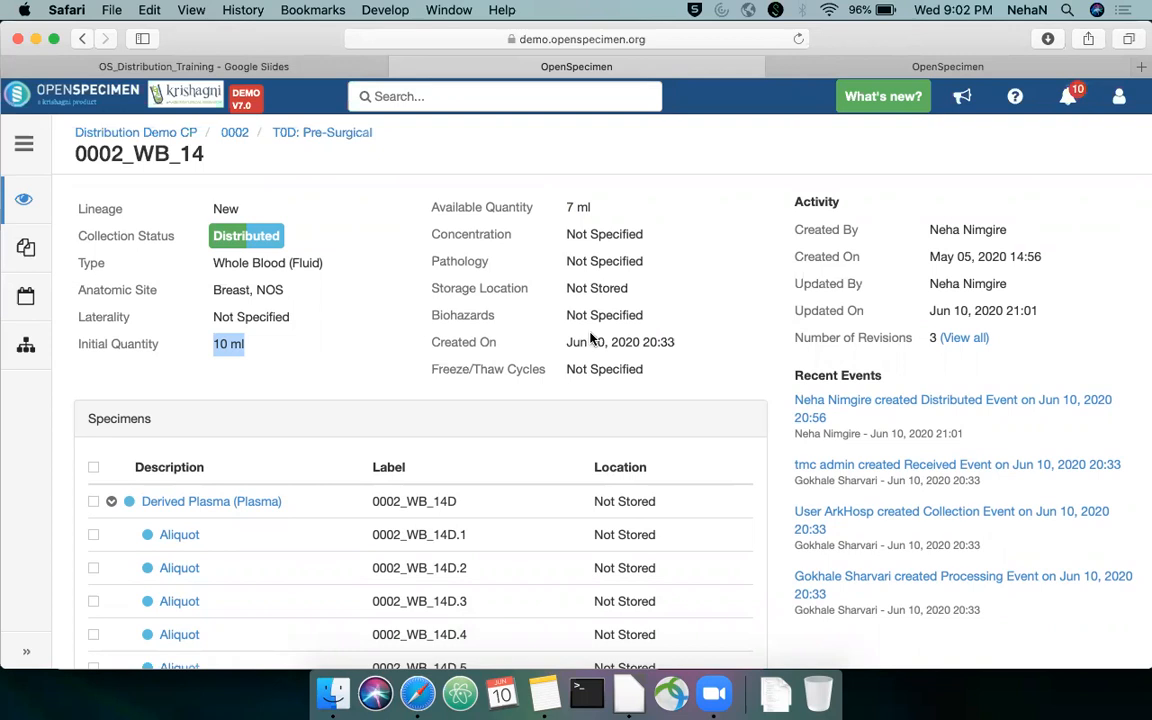
scroll(588, 320, "up", 1)
left_click_drag(563, 237, 590, 236)
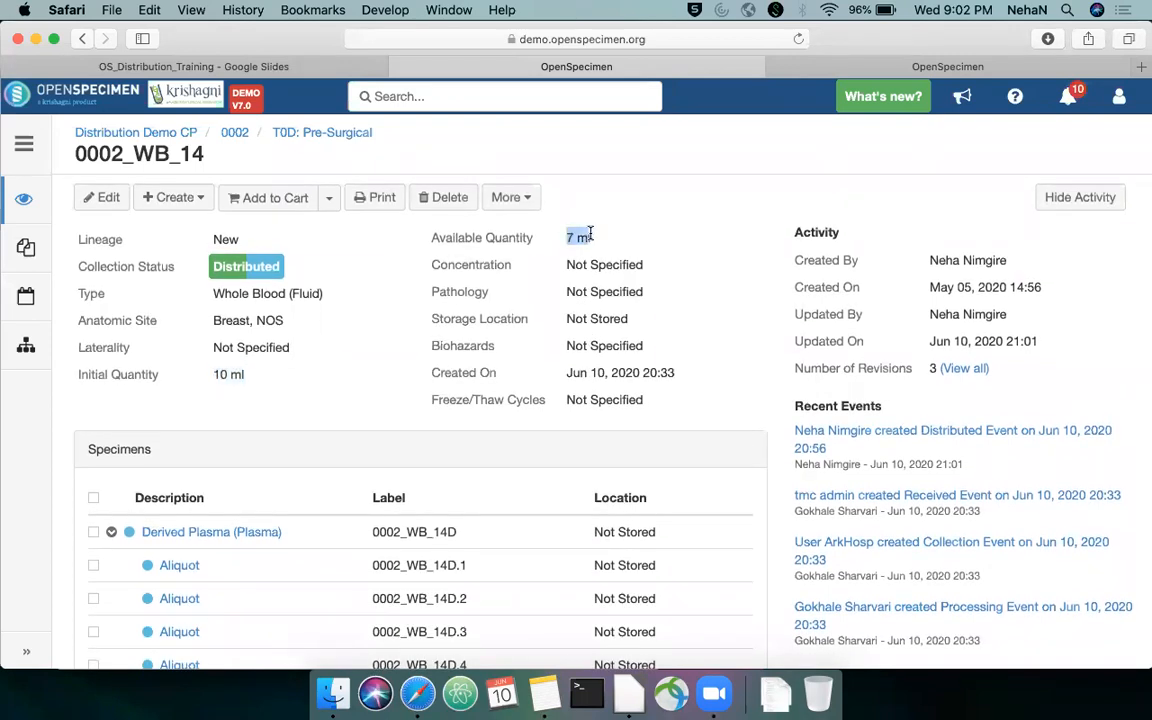
Switch to the OS_Distribution_Training presentation in Google Slides and advance from "Distribution via cart" to "Generate report as per required format"
left_click(269, 69)
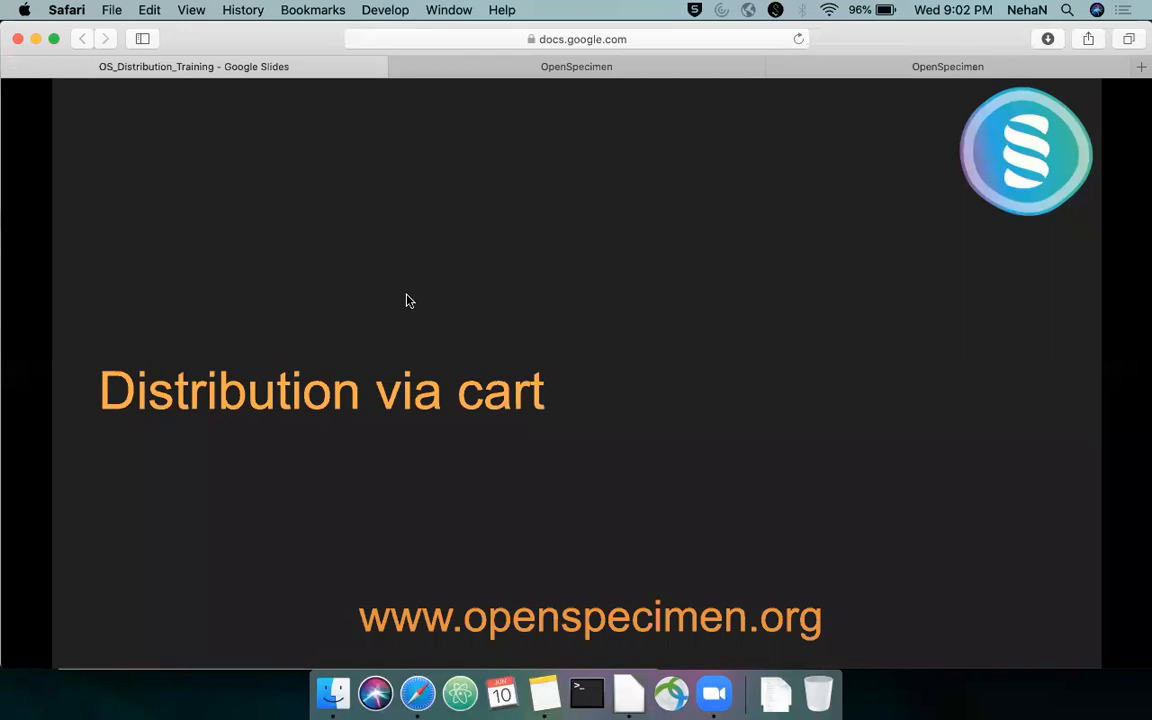
key("Right")
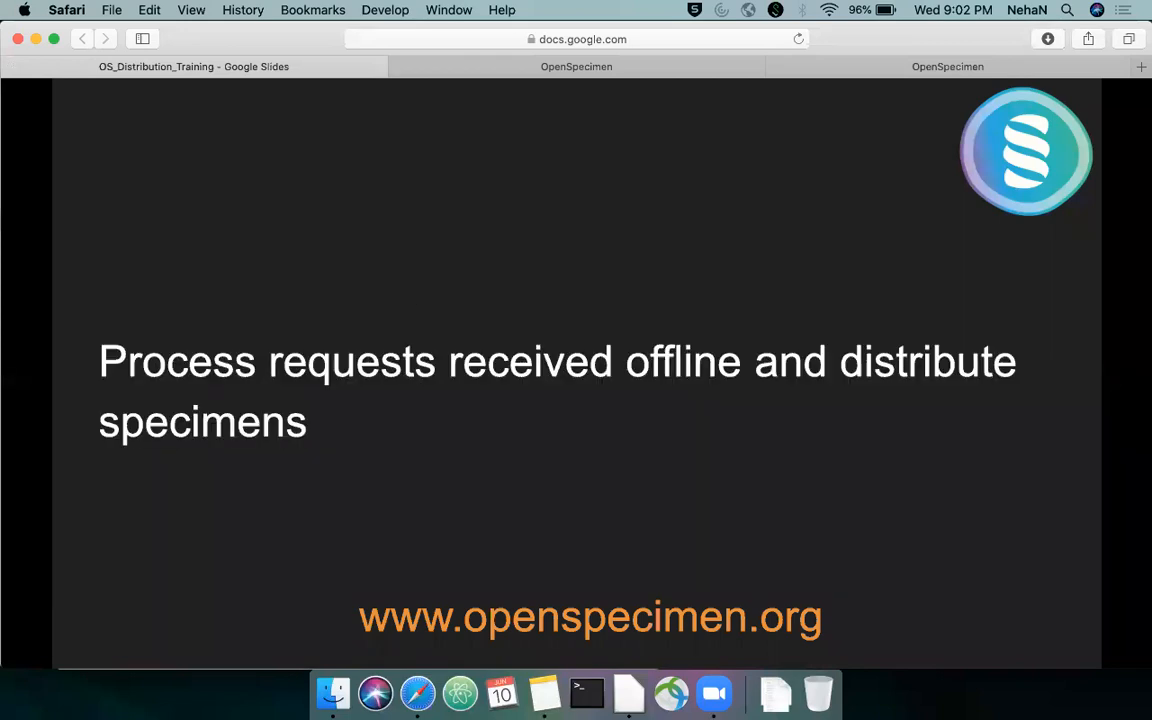
key("Right")
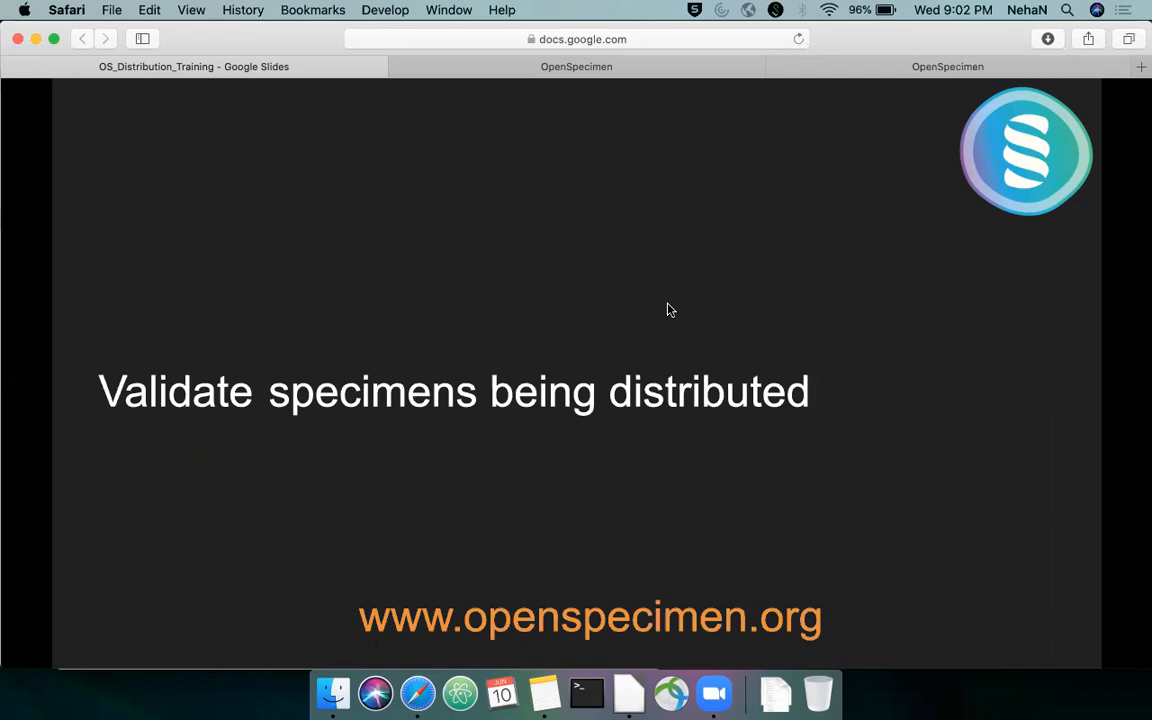
key("Right")
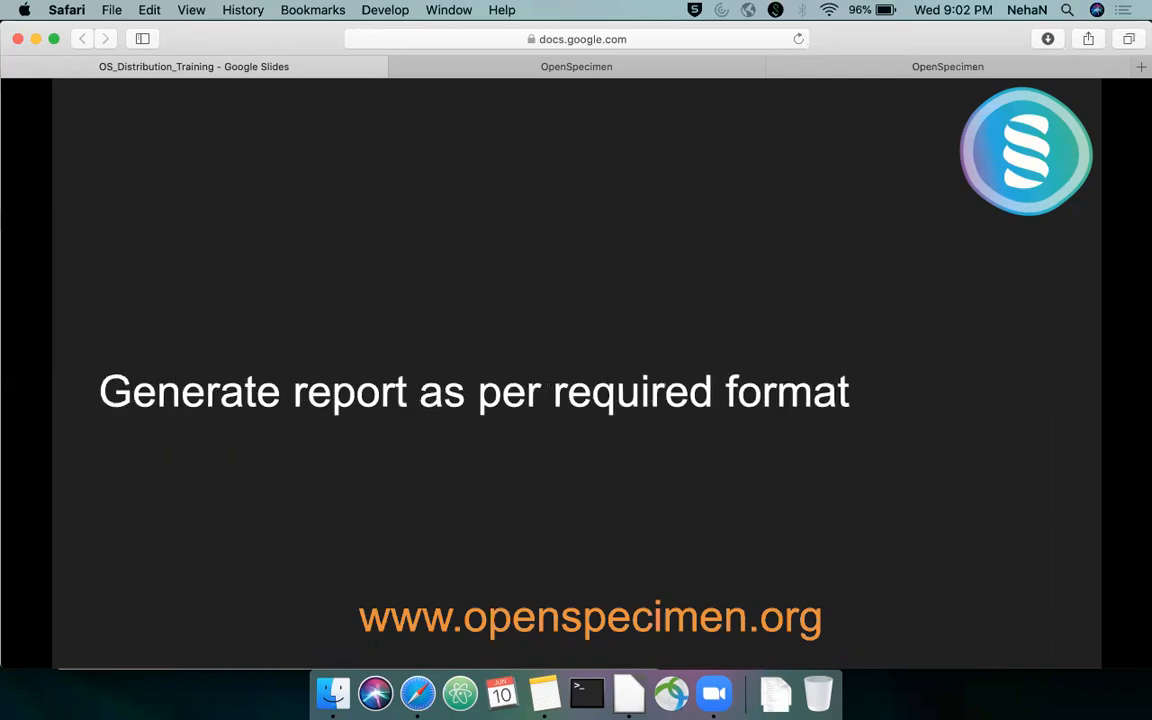
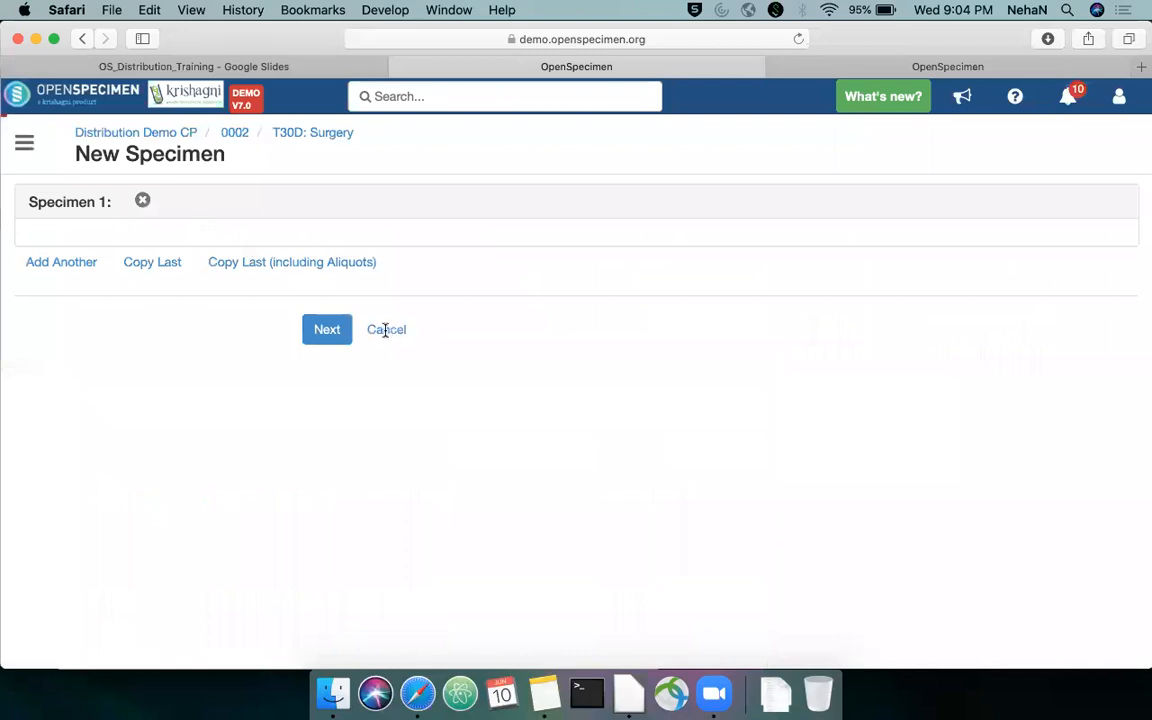
Abandon the new specimen form and start creating aliquots from fixed tissue specimen 000220 in the T30D: Surgery visit
scroll(386, 335, "down", 10)
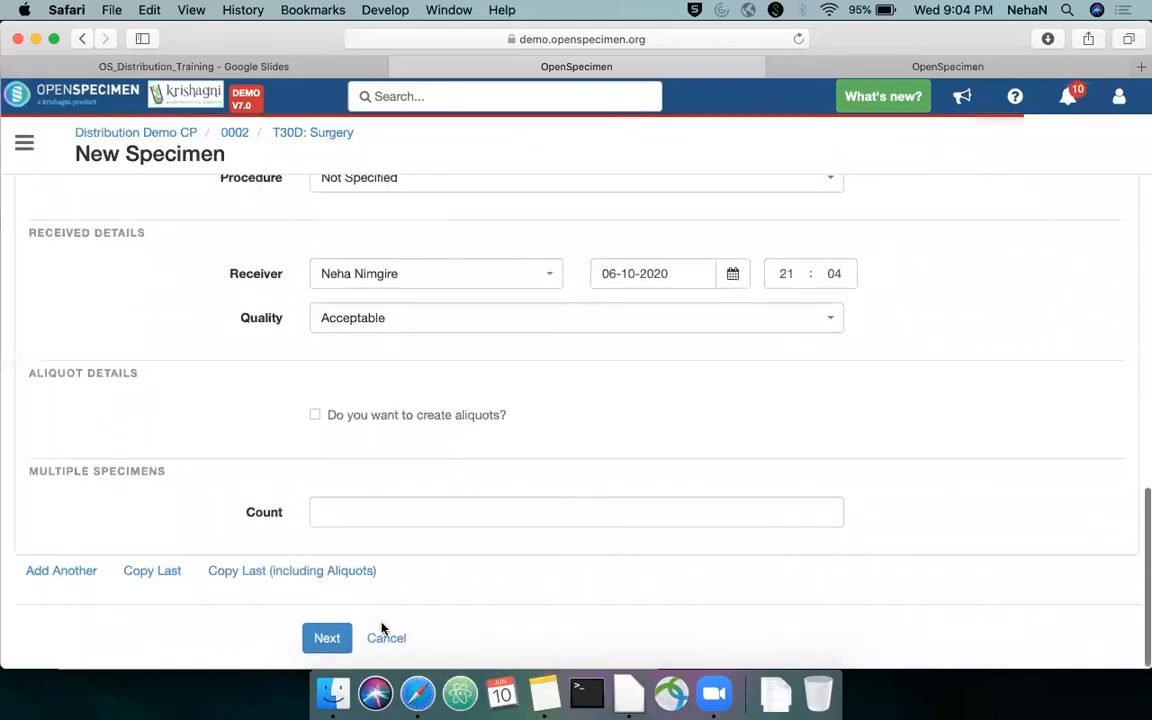
left_click(391, 646)
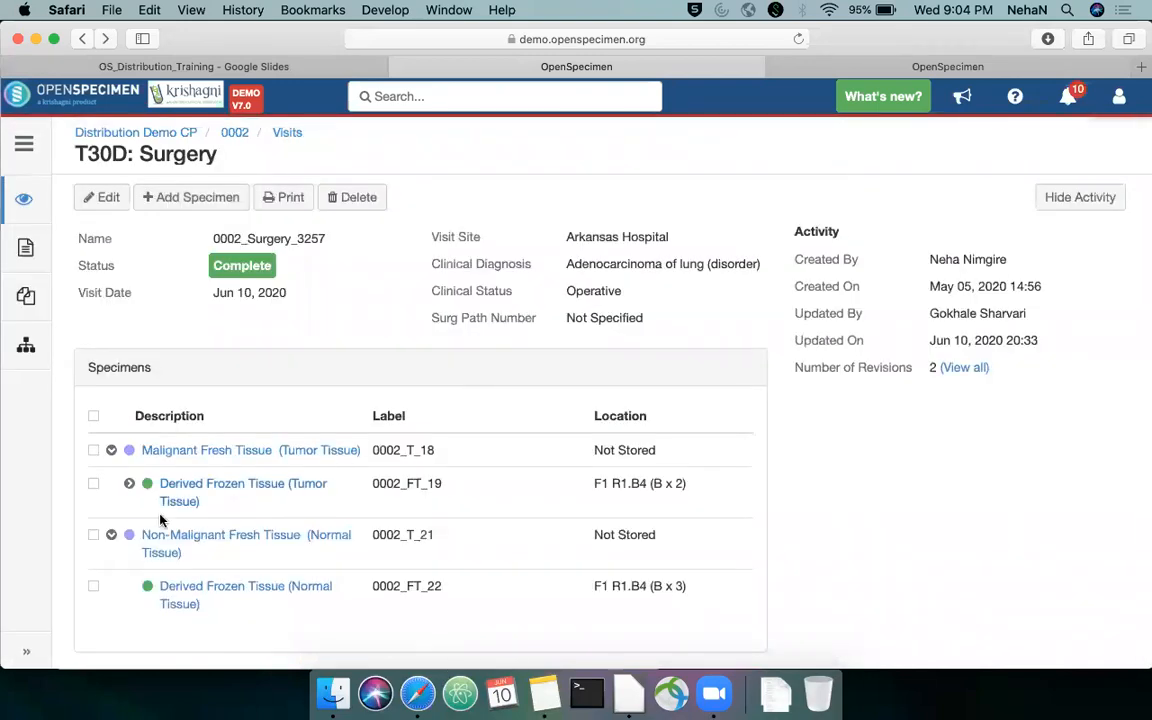
left_click(129, 485)
left_click(94, 535)
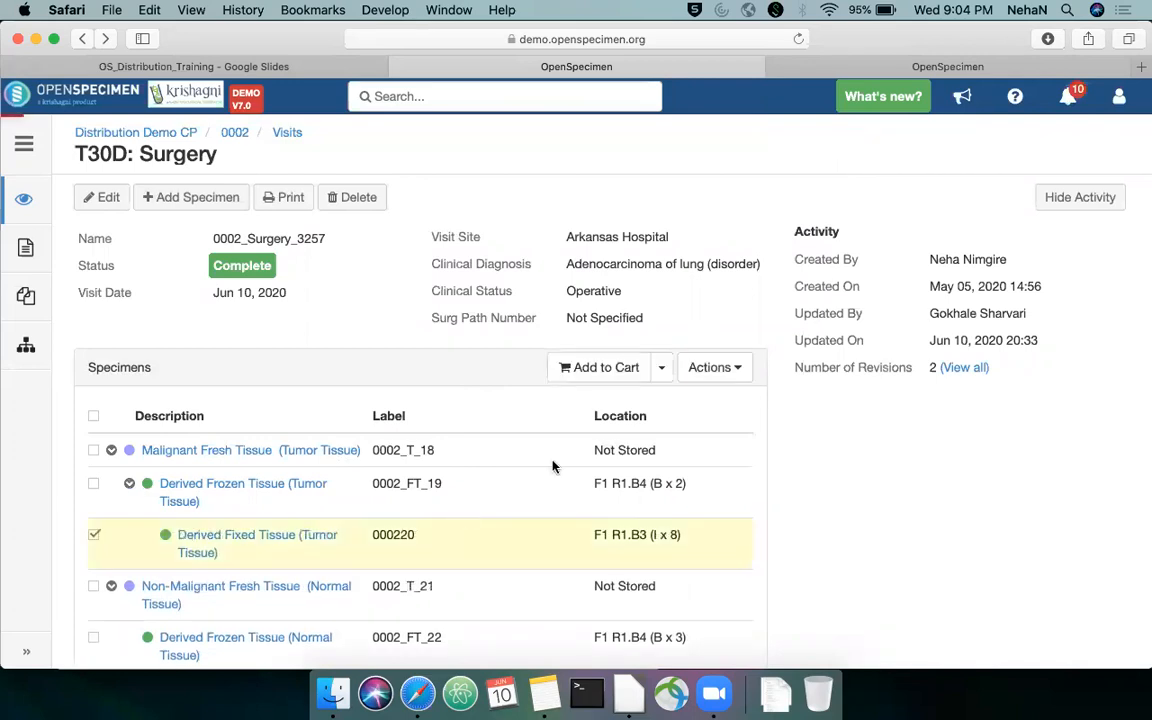
left_click(705, 380)
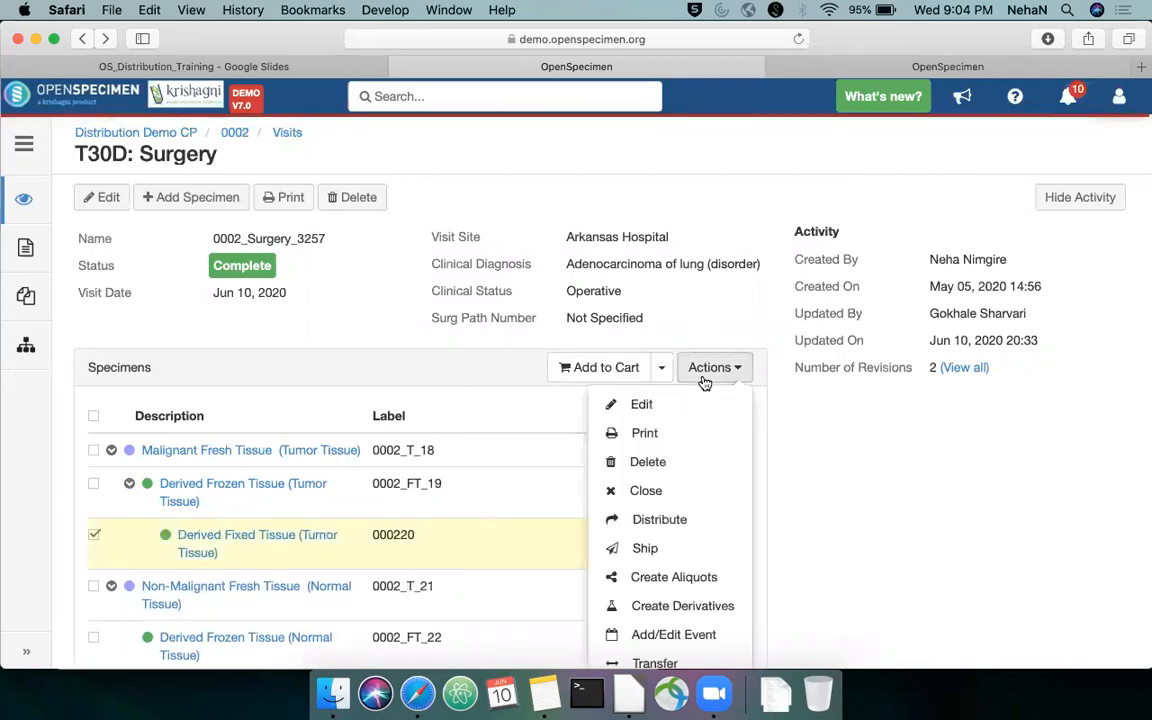
left_click(674, 577)
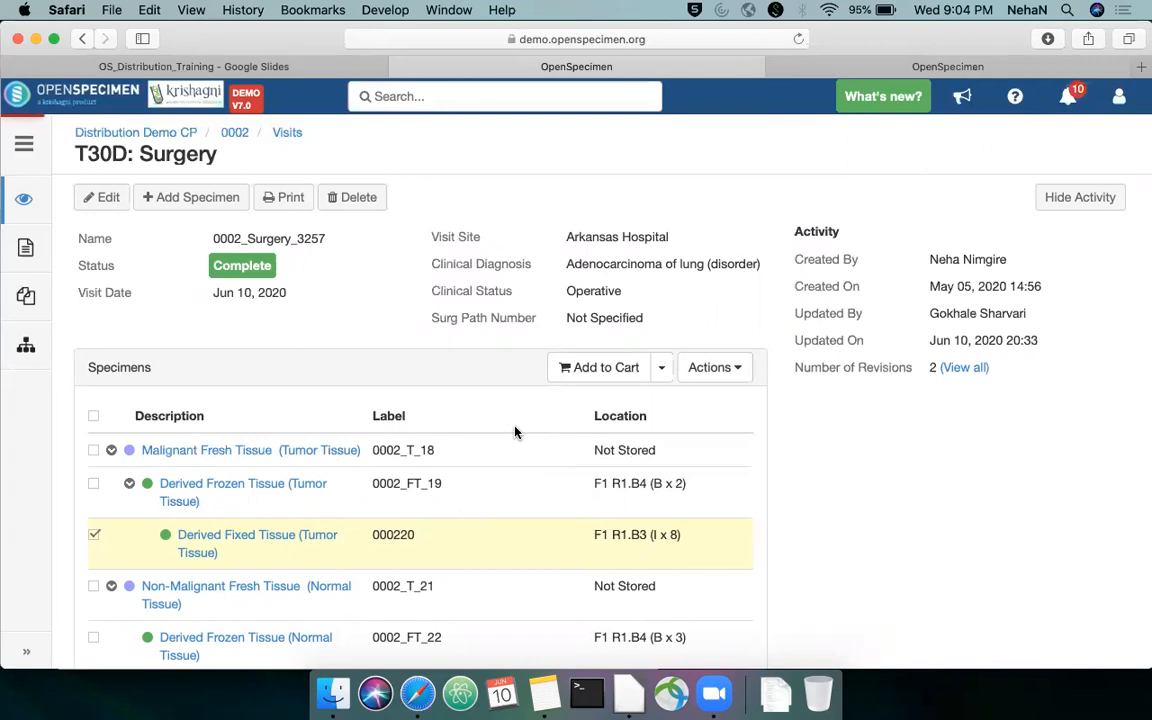
Create 10 Fixed Tissue aliquots of quantity 1 from specimen 000220, accepting the suggested storage locations
left_click(477, 347)
type("10")
key("Tab")
type("1")
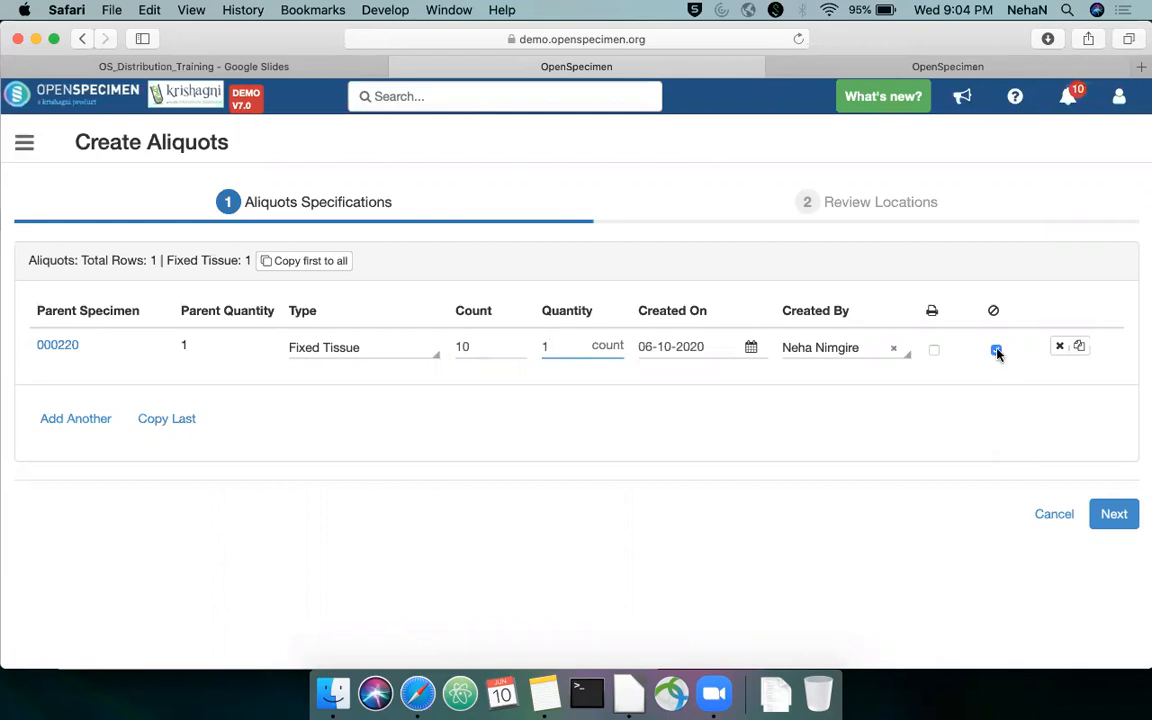
left_click(1113, 514)
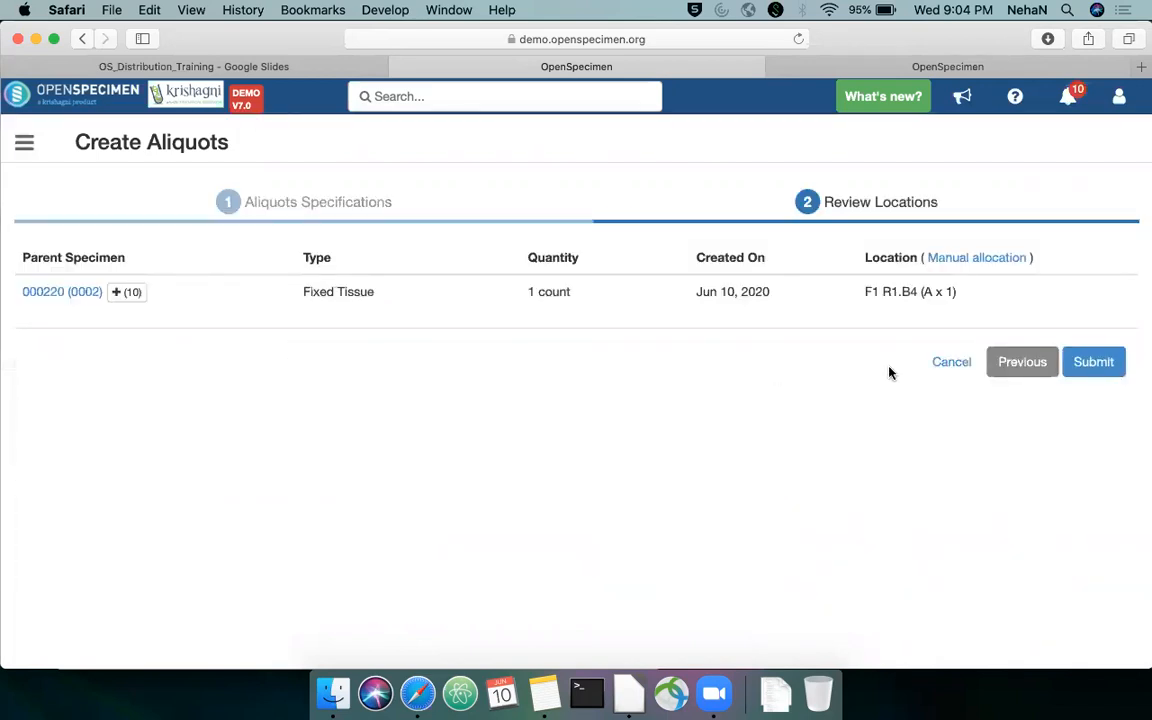
left_click(1093, 361)
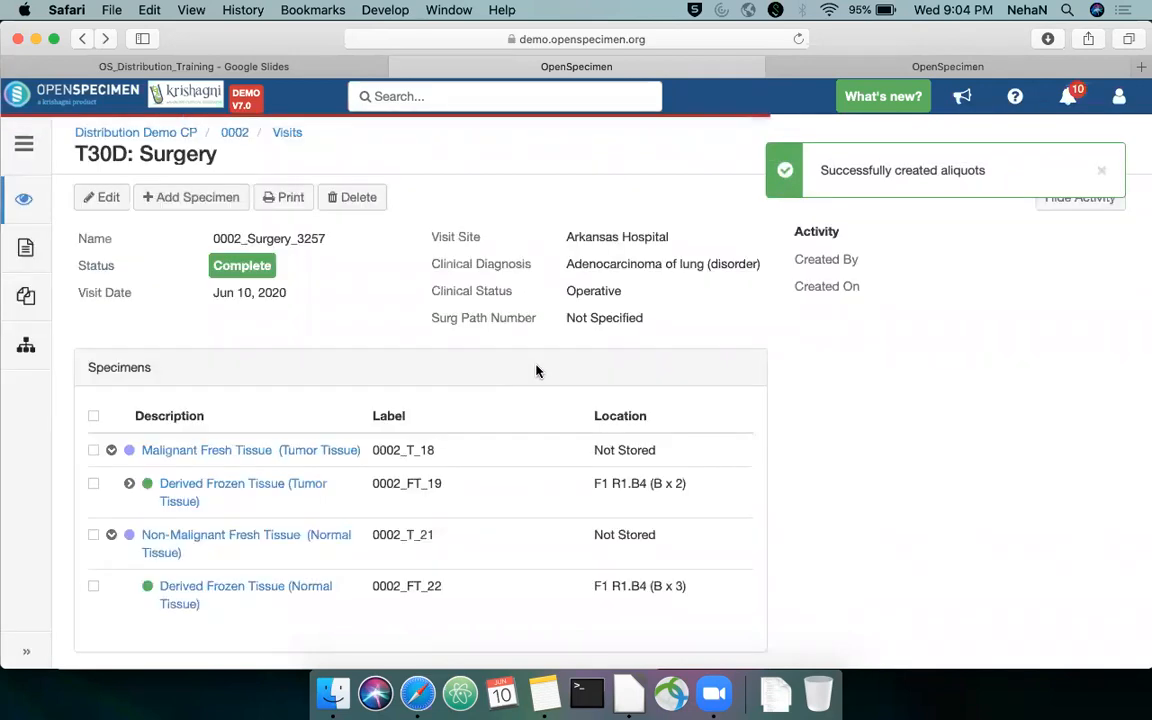
Start a distribution order for specimen 000220 under Training Webinar DP, choosing to add more details
left_click(130, 484)
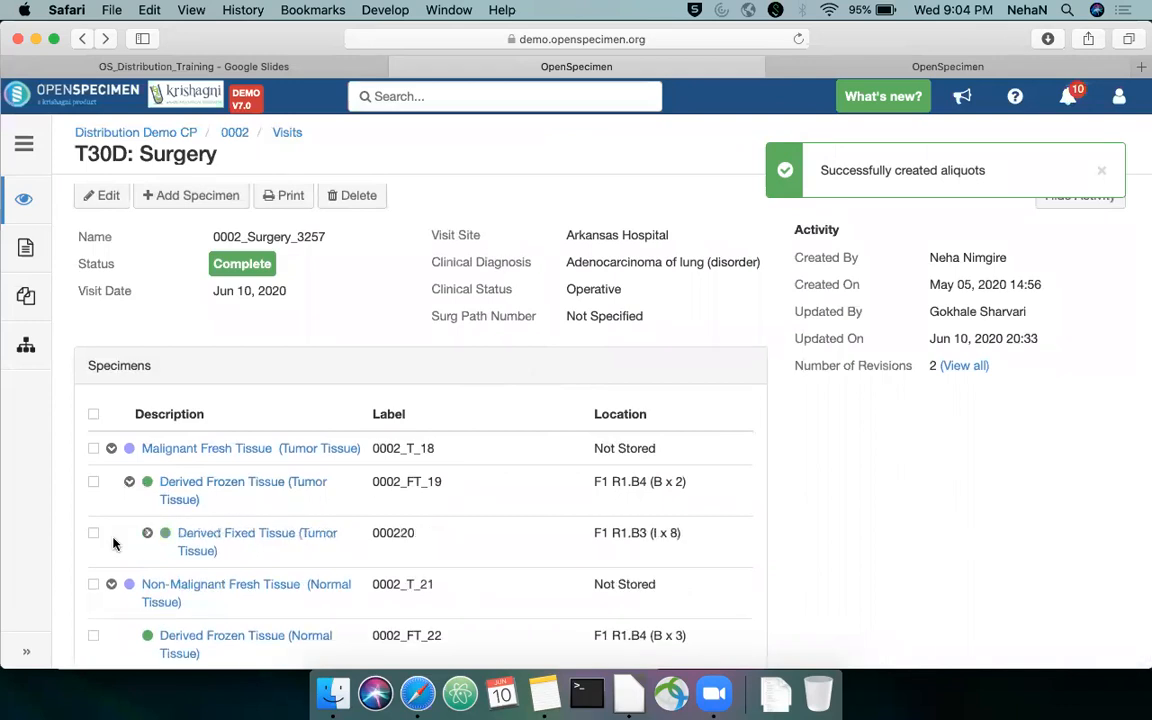
left_click(94, 533)
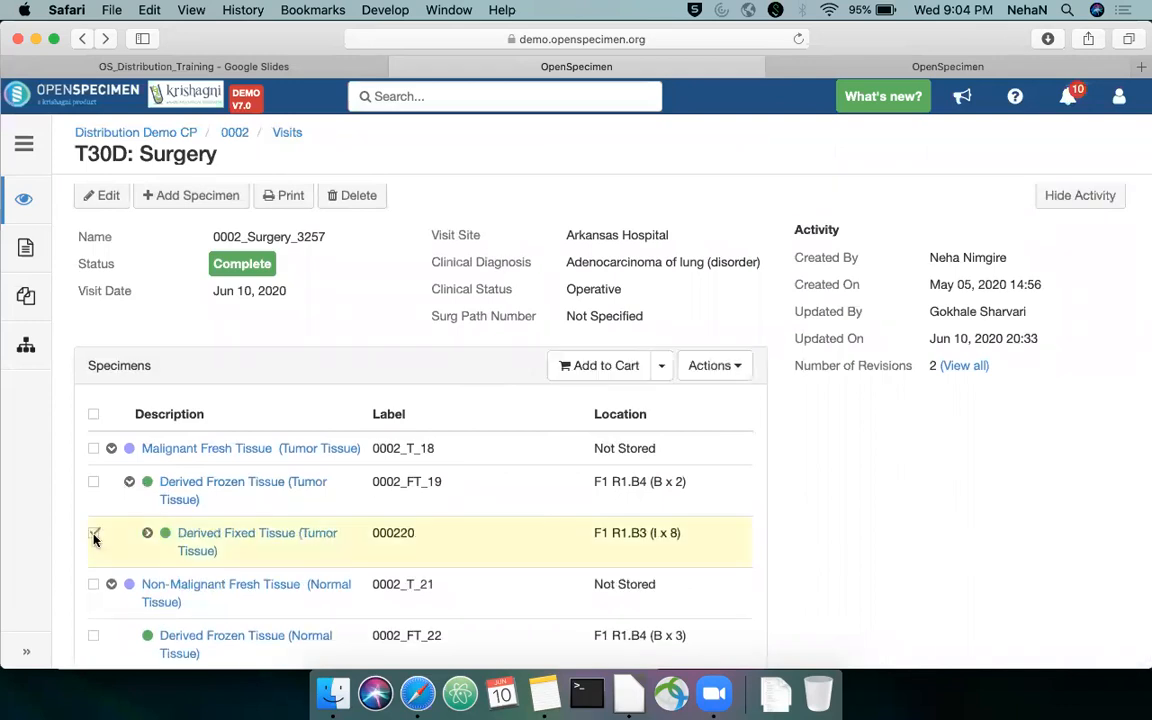
left_click(707, 372)
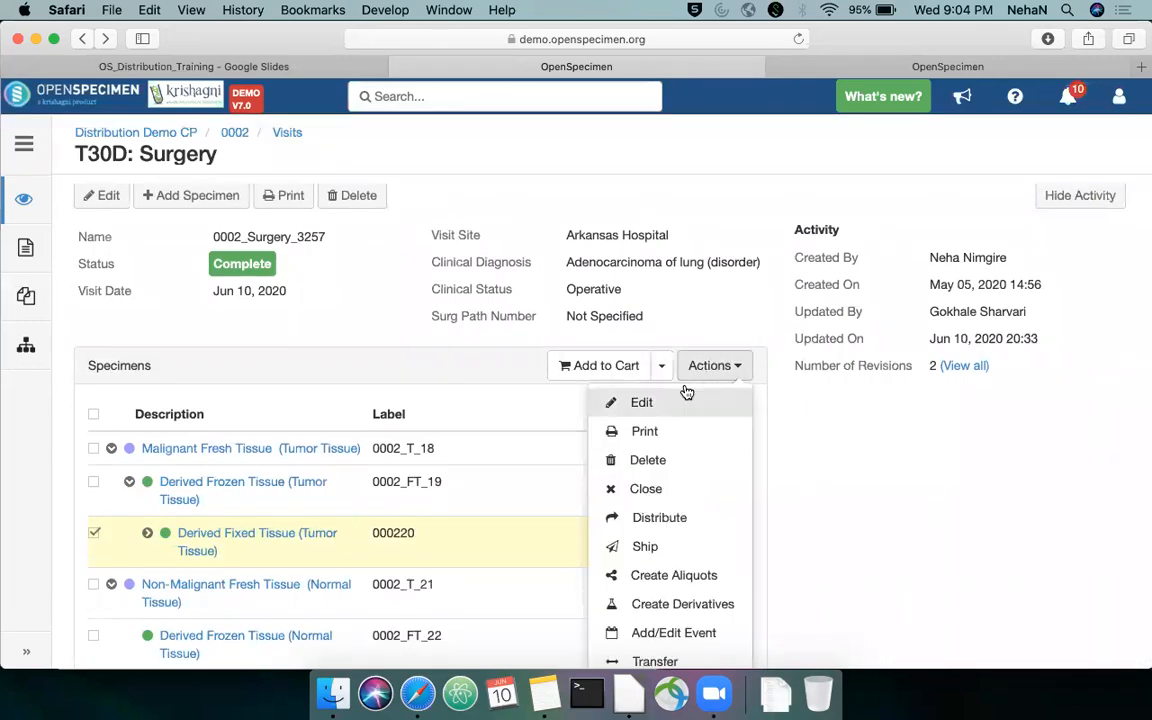
scroll(794, 420, "down", 1)
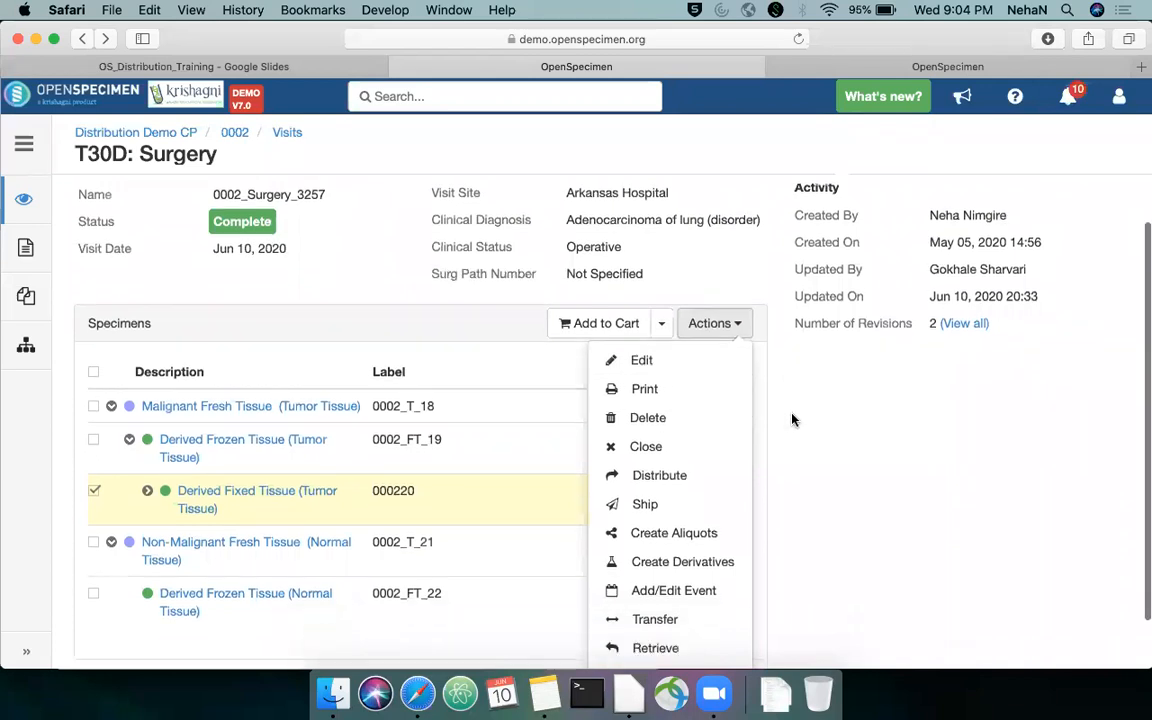
left_click(688, 475)
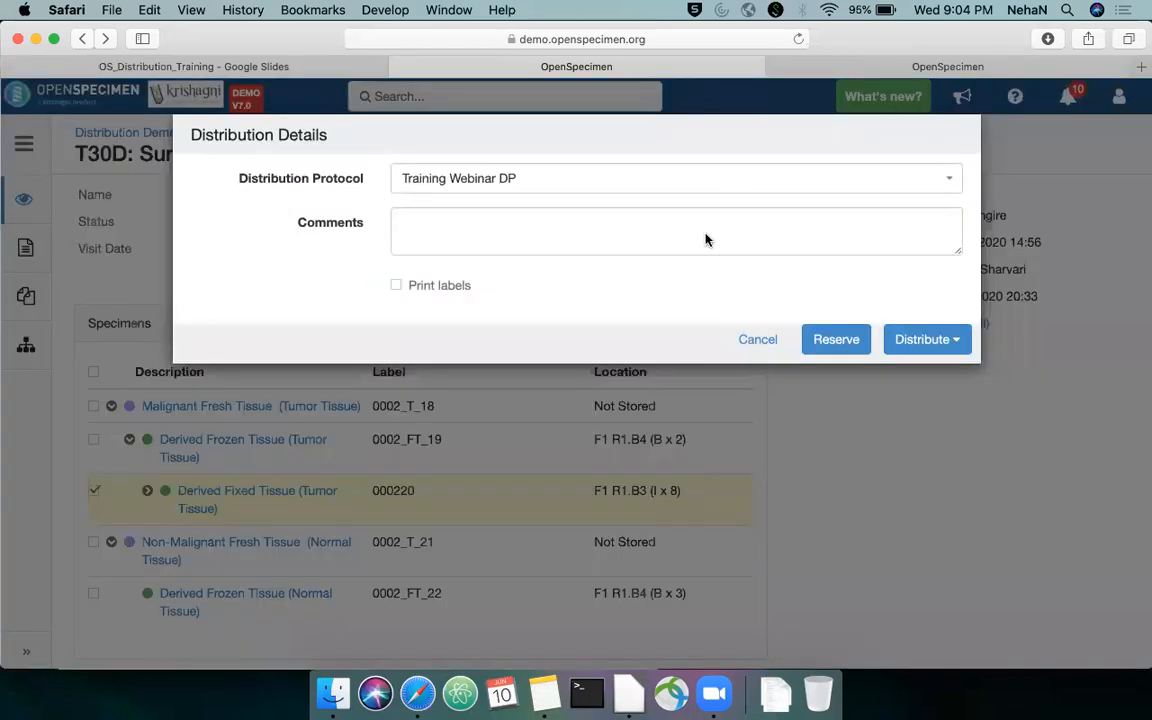
left_click(931, 345)
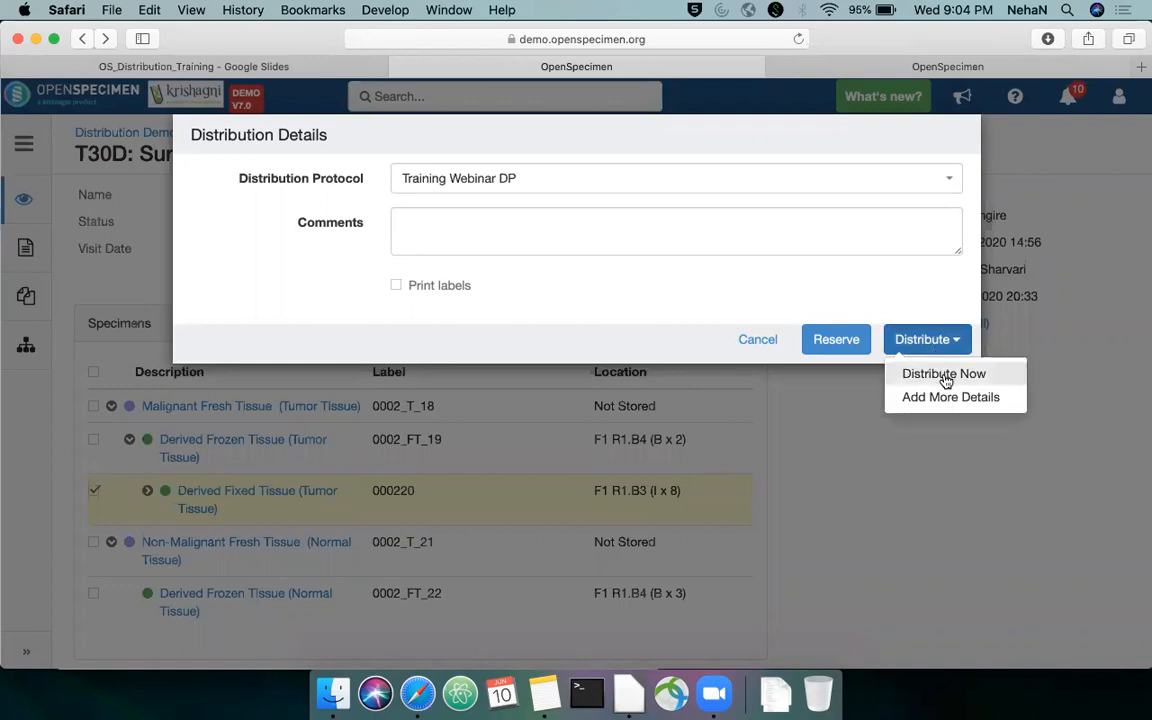
left_click(950, 396)
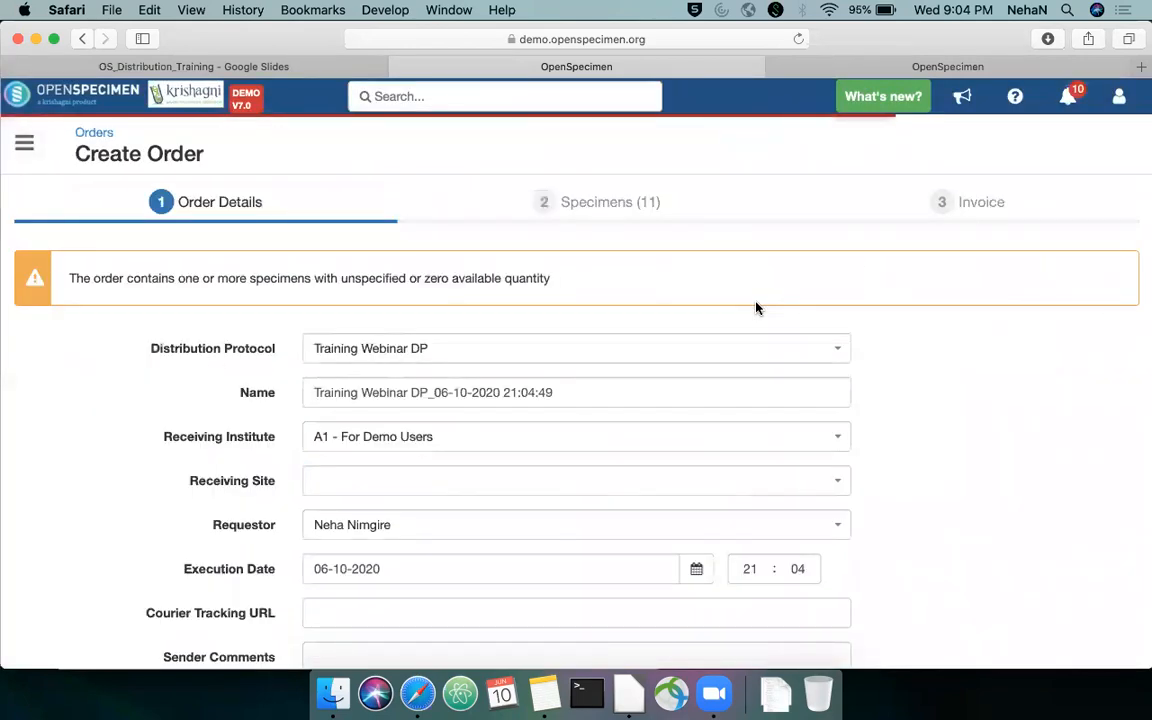
Keep the default order details, remove parent specimen 000220 from the order's specimen list and review the aliquots
scroll(916, 337, "down", 3)
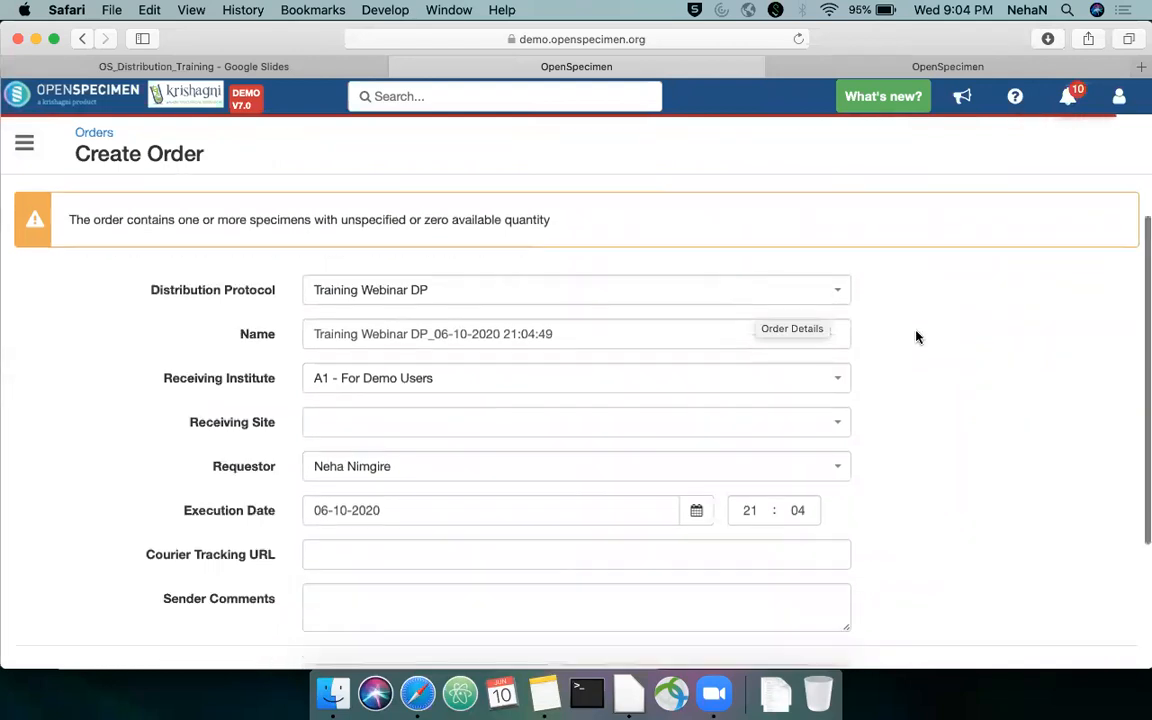
scroll(957, 360, "down", 2)
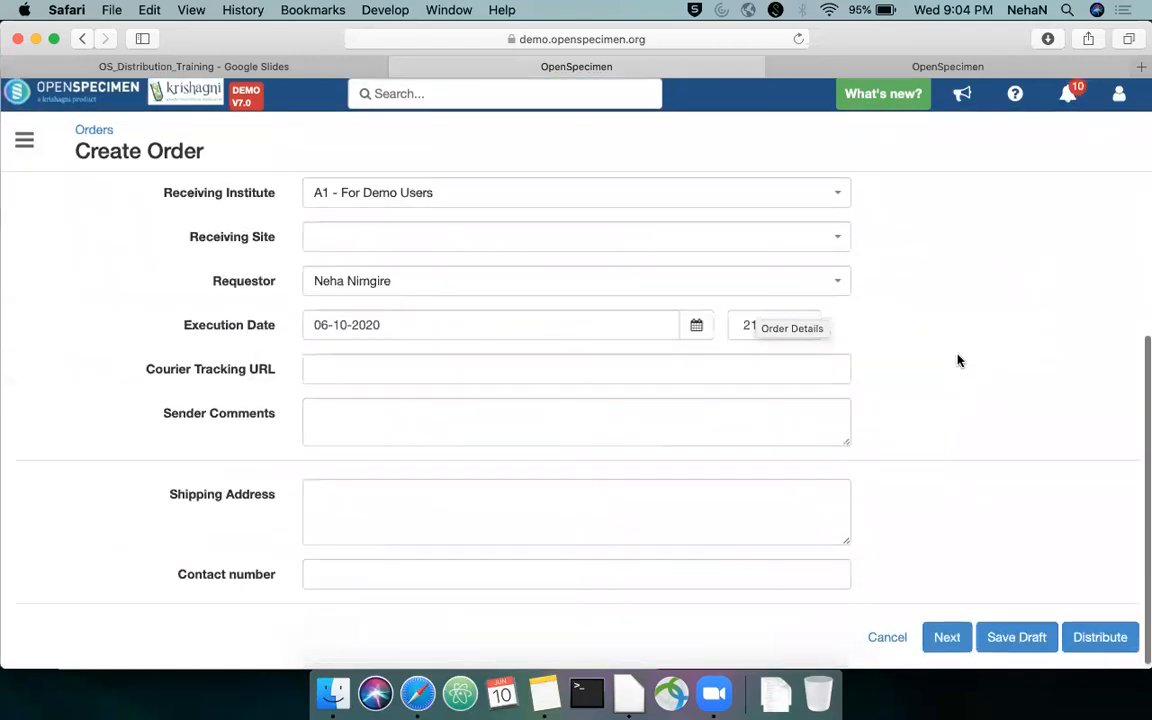
left_click(950, 637)
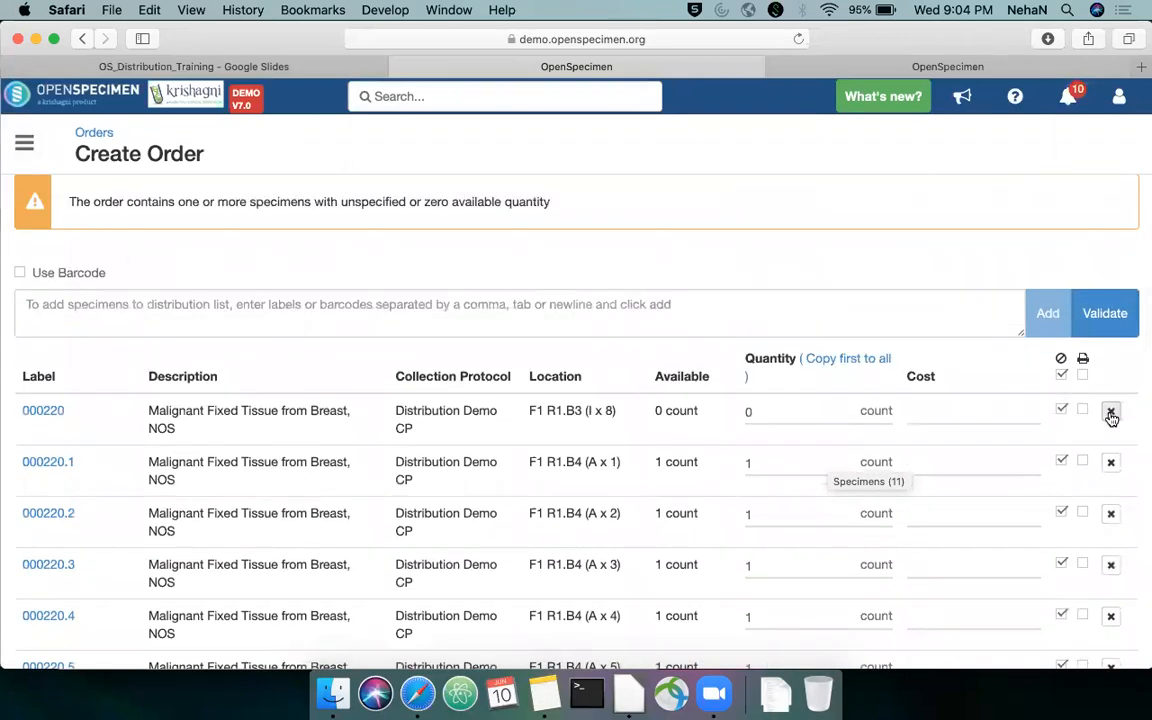
left_click(1111, 417)
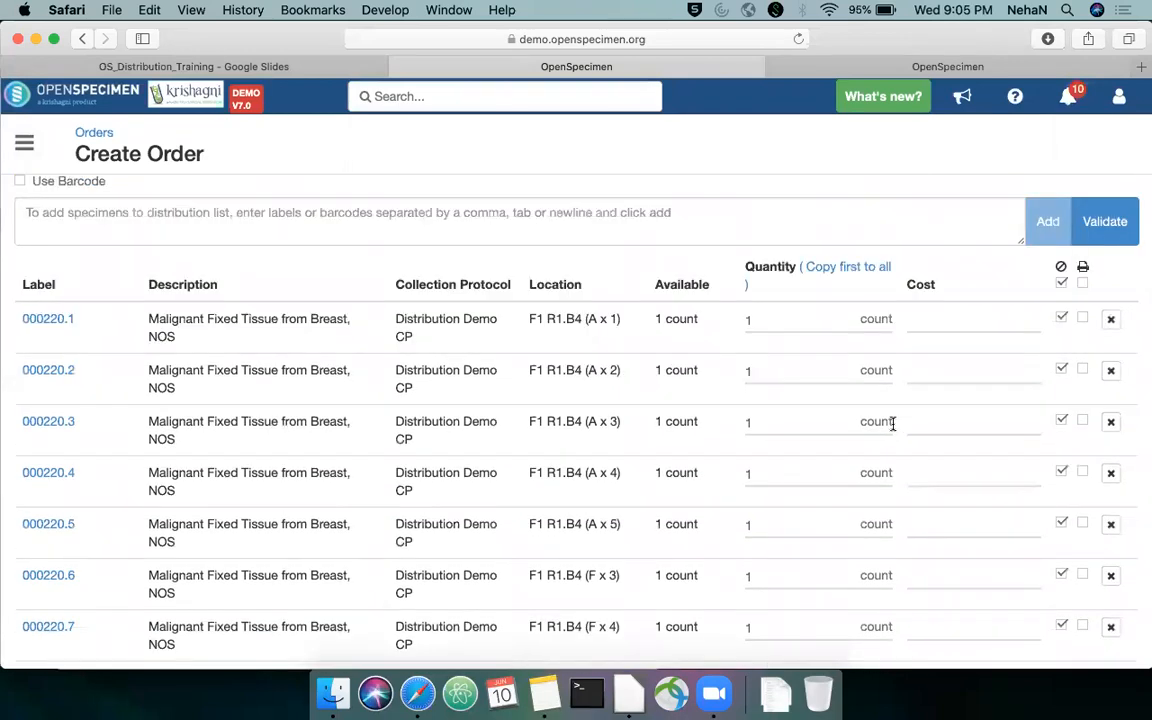
scroll(893, 423, "down", 5)
scroll(892, 424, "up", 5)
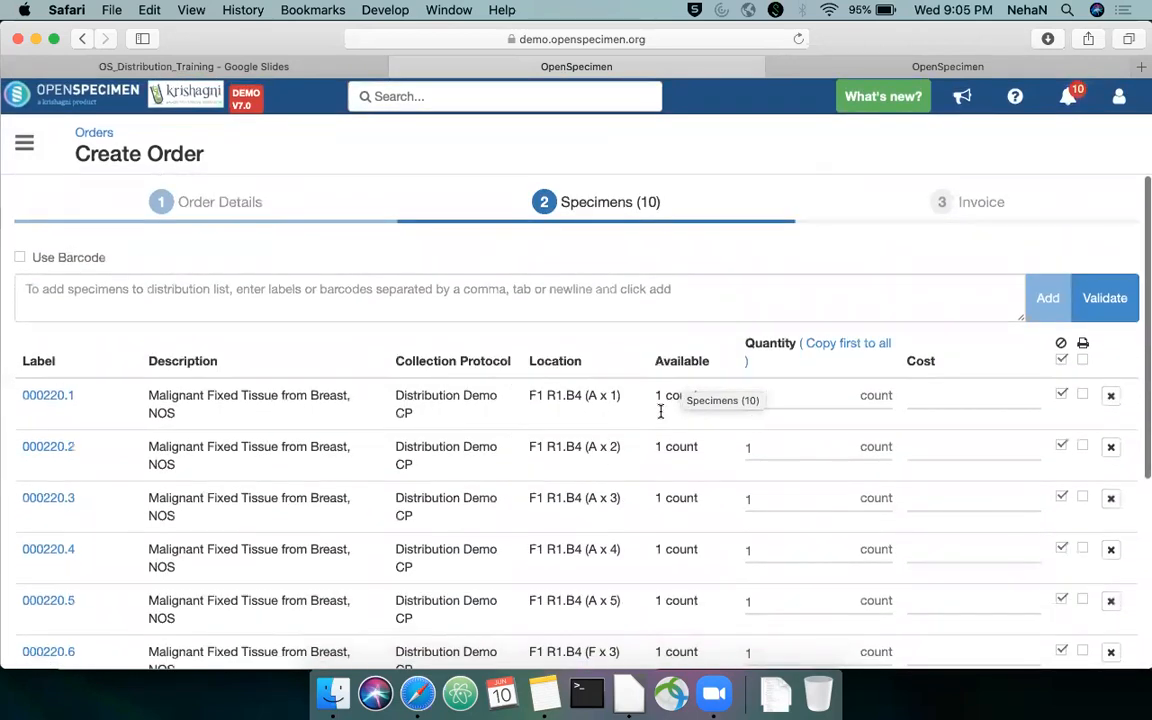
scroll(607, 356, "down", 5)
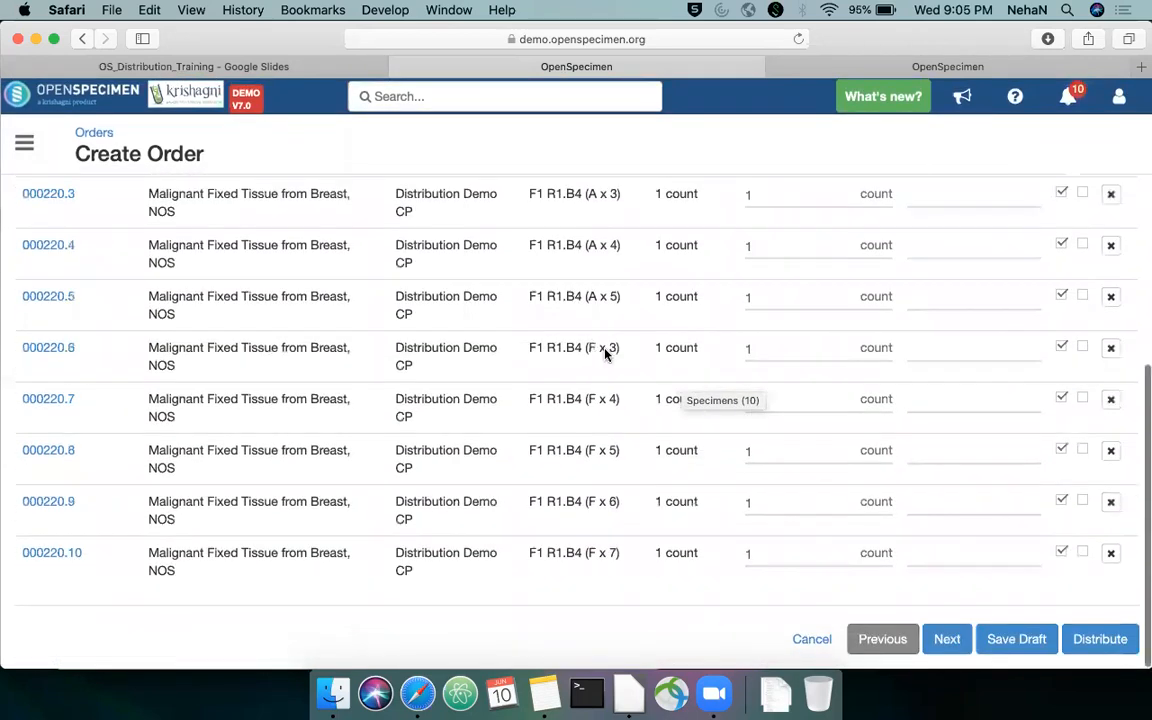
scroll(575, 470, "up", 5)
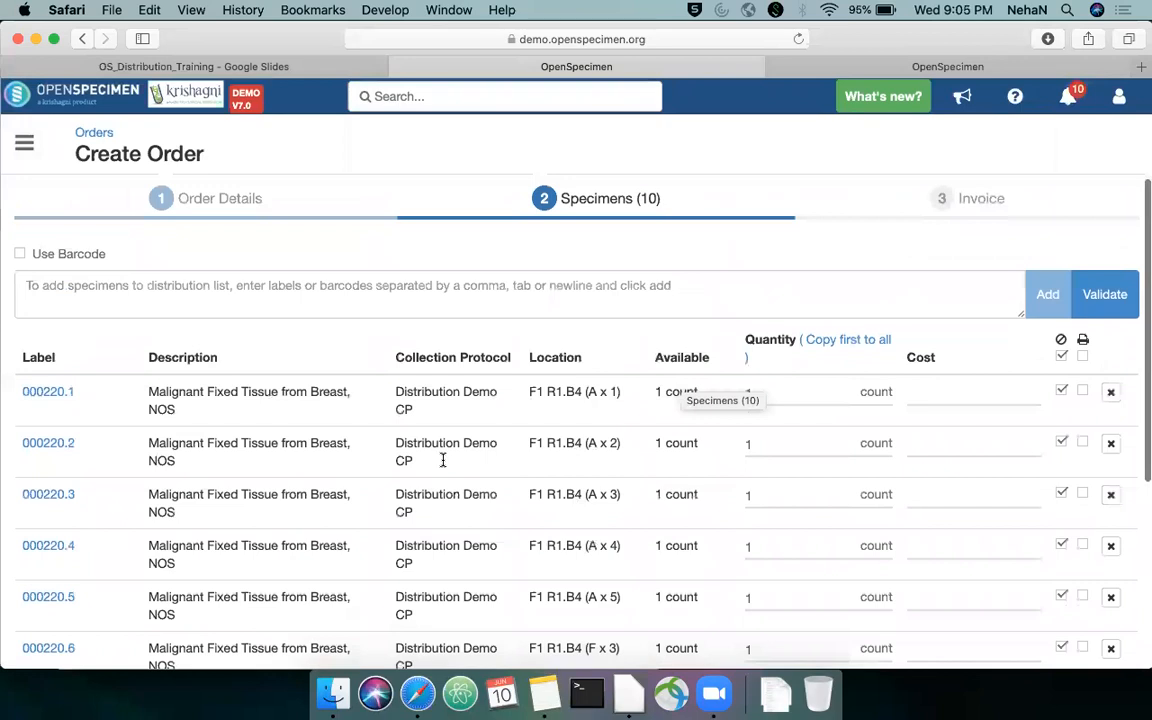
scroll(442, 460, "down", 5)
scroll(424, 452, "up", 5)
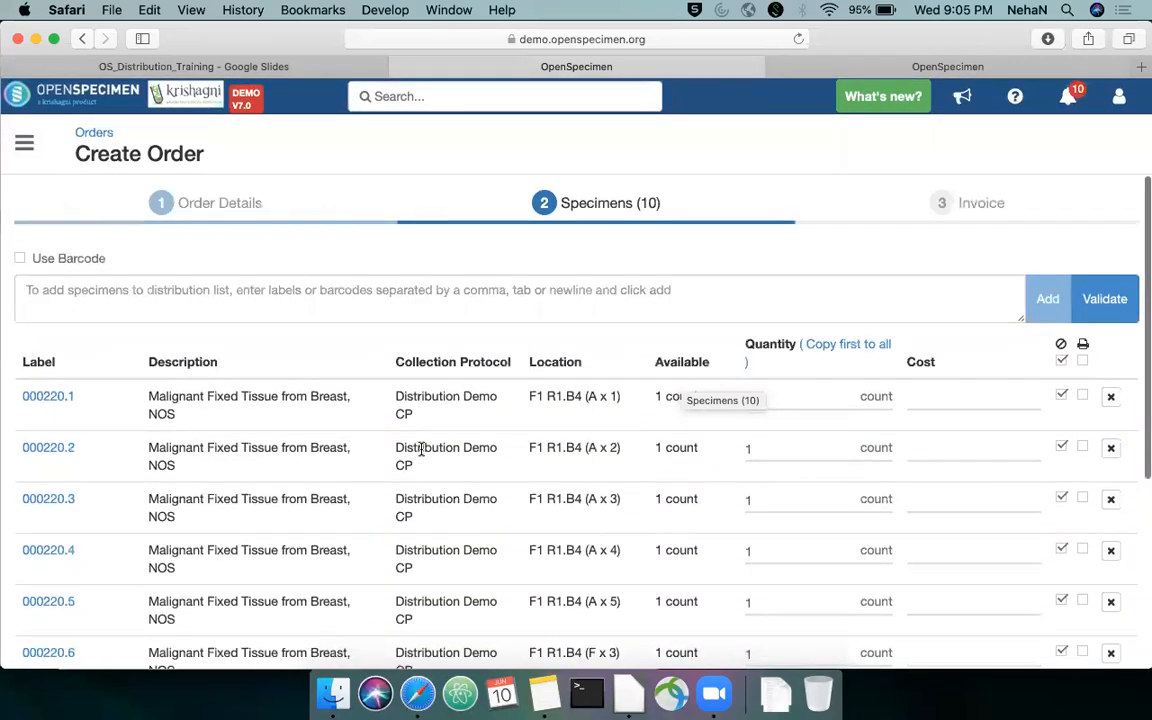
Copy the label 000220.1 from the order's specimen list into a new note in the Notes app
left_click(385, 300)
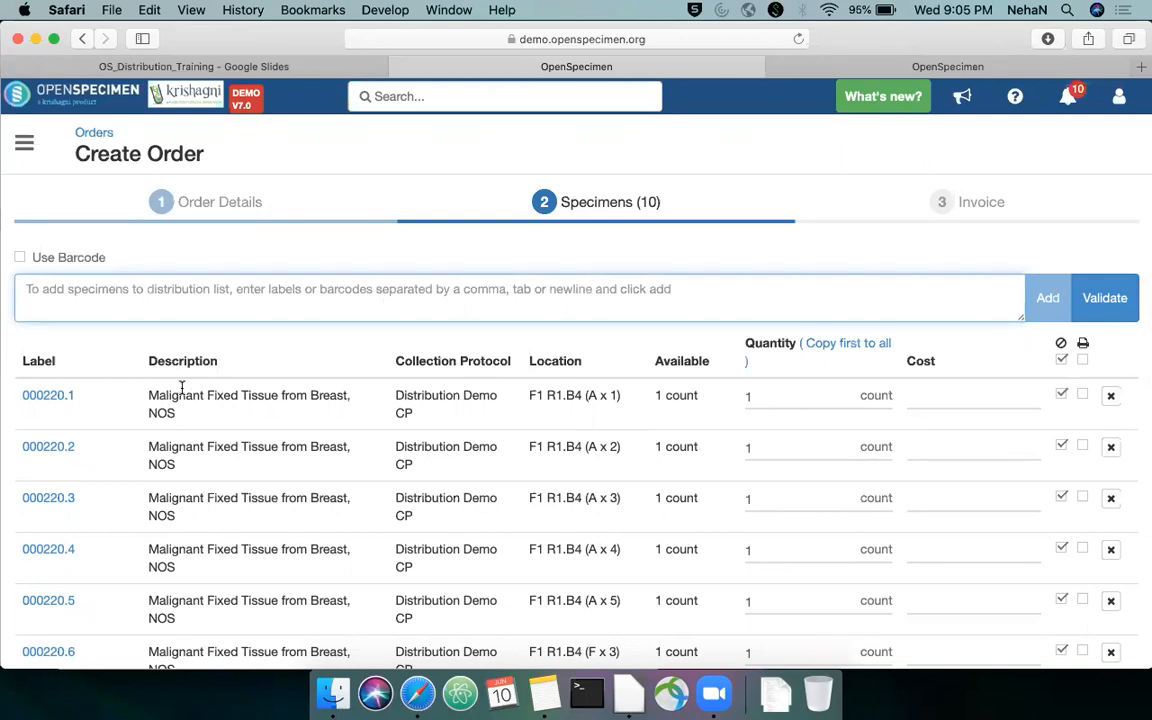
left_click_drag(96, 391, 21, 391)
key("super+c")
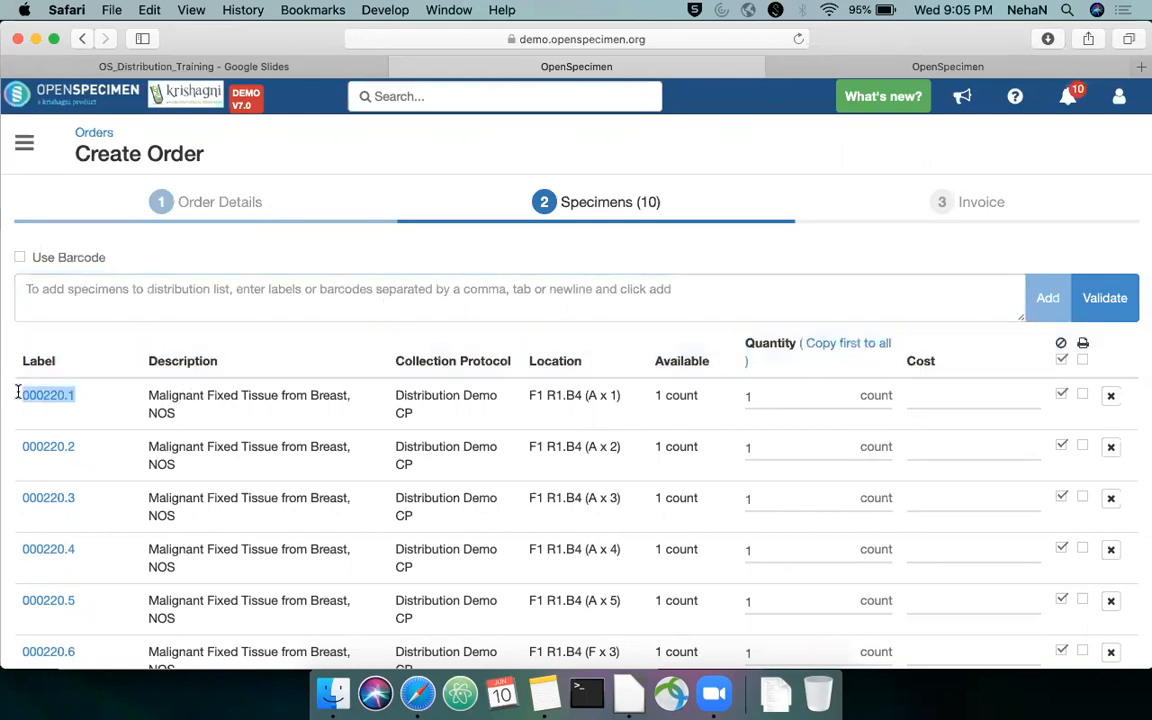
left_click(158, 302)
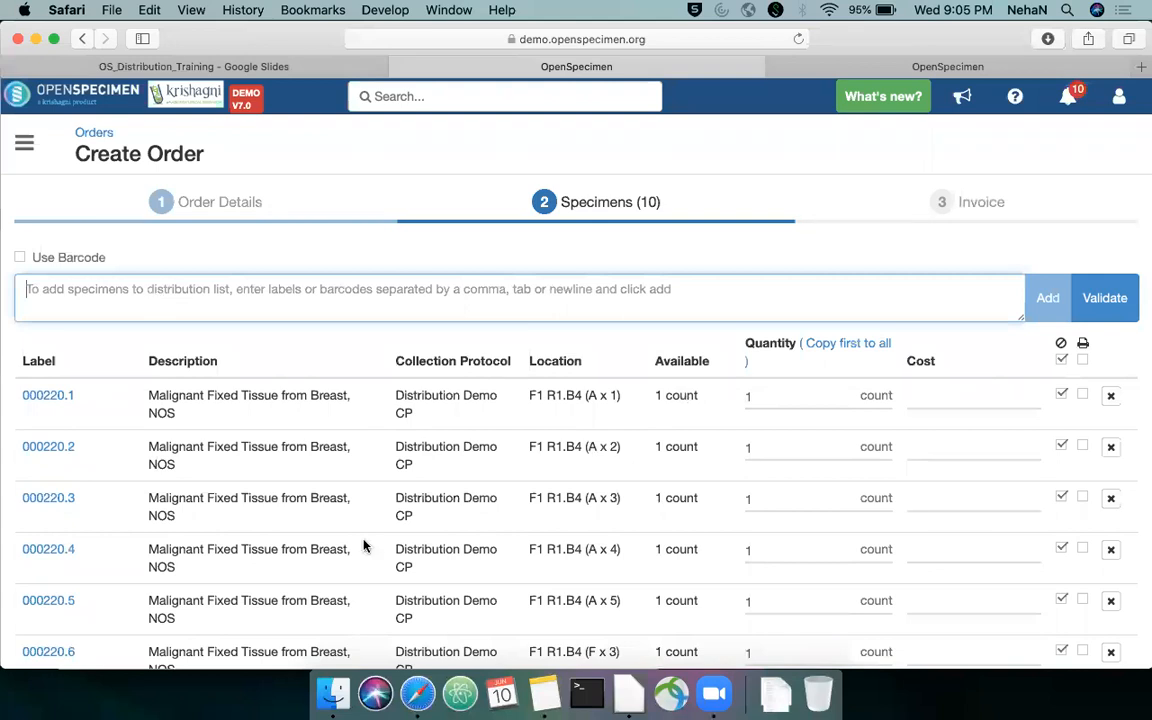
left_click(544, 693)
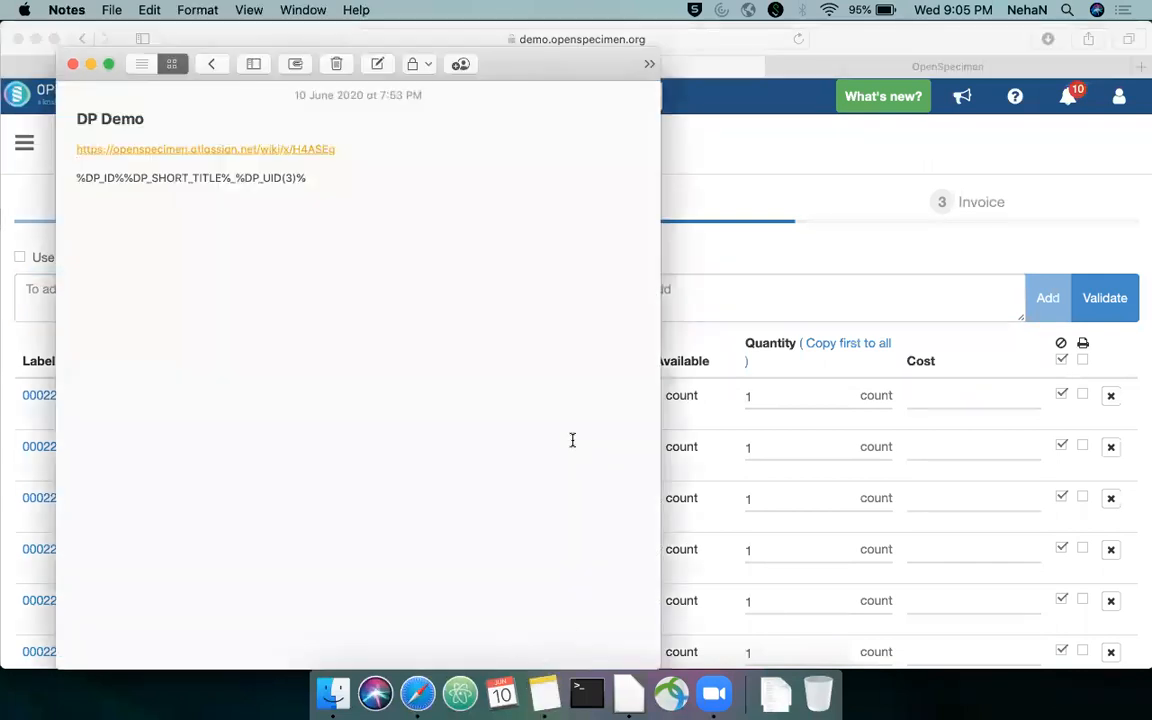
key("super+n")
key("super+v")
Add the labels 000220.2, 000220.3 and 000220.4 on separate lines below 000220.1 in the note
key("Return")
key("super+v")
key("BackSpace")
type("2")
key("Return")
key("super+v")
key("BackSpace")
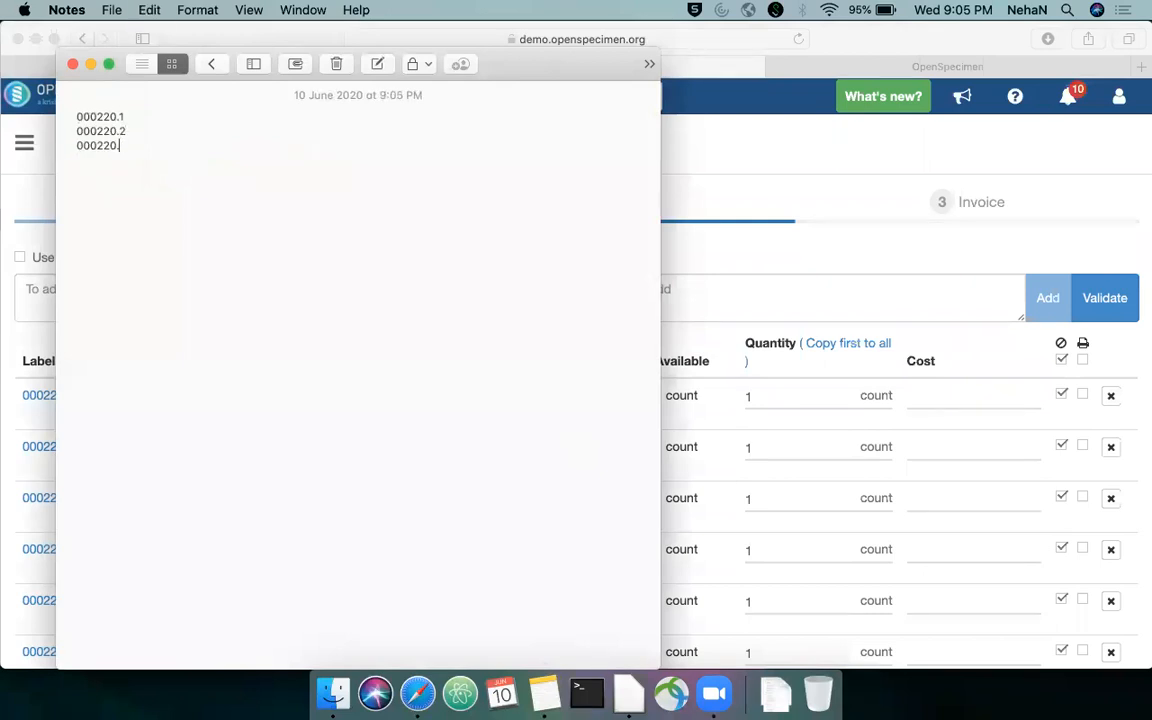
type("3")
key("Return")
key("BackSpace")
key("super+v")
key("super+z")
key("super+v")
key("BackSpace")
type("4")
Copy all four labels from the note into the order's specimen entry field in Safari and validate them
key("super+a")
key("super+c")
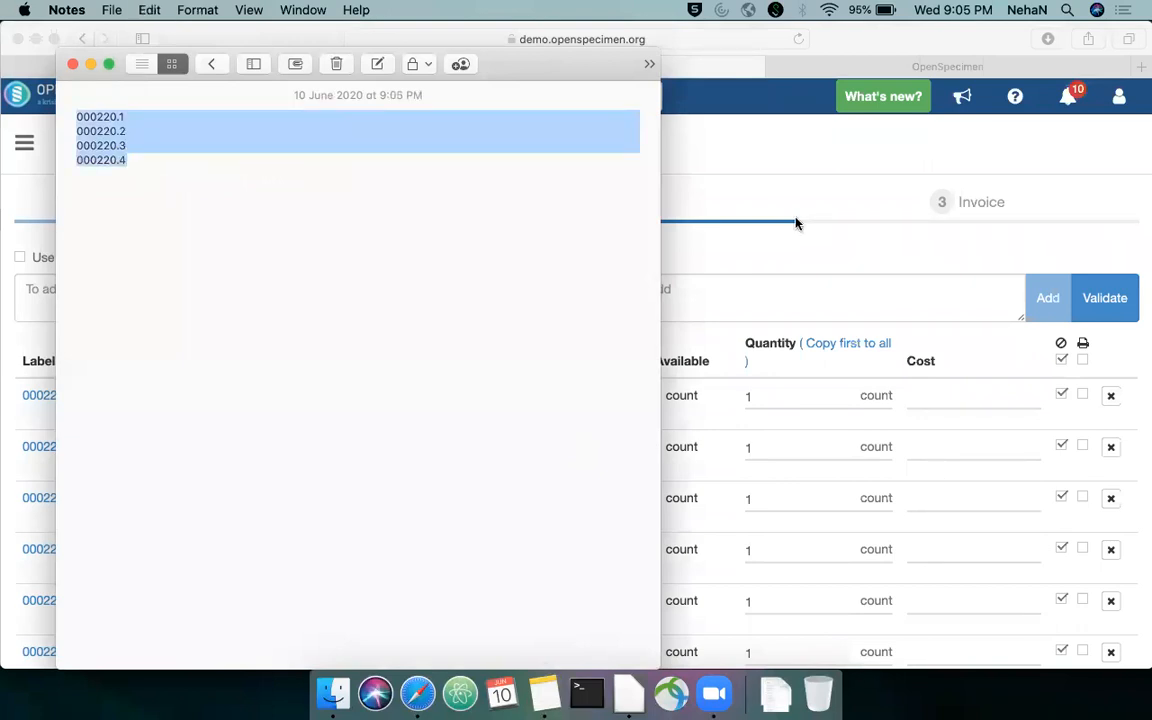
left_click(799, 174)
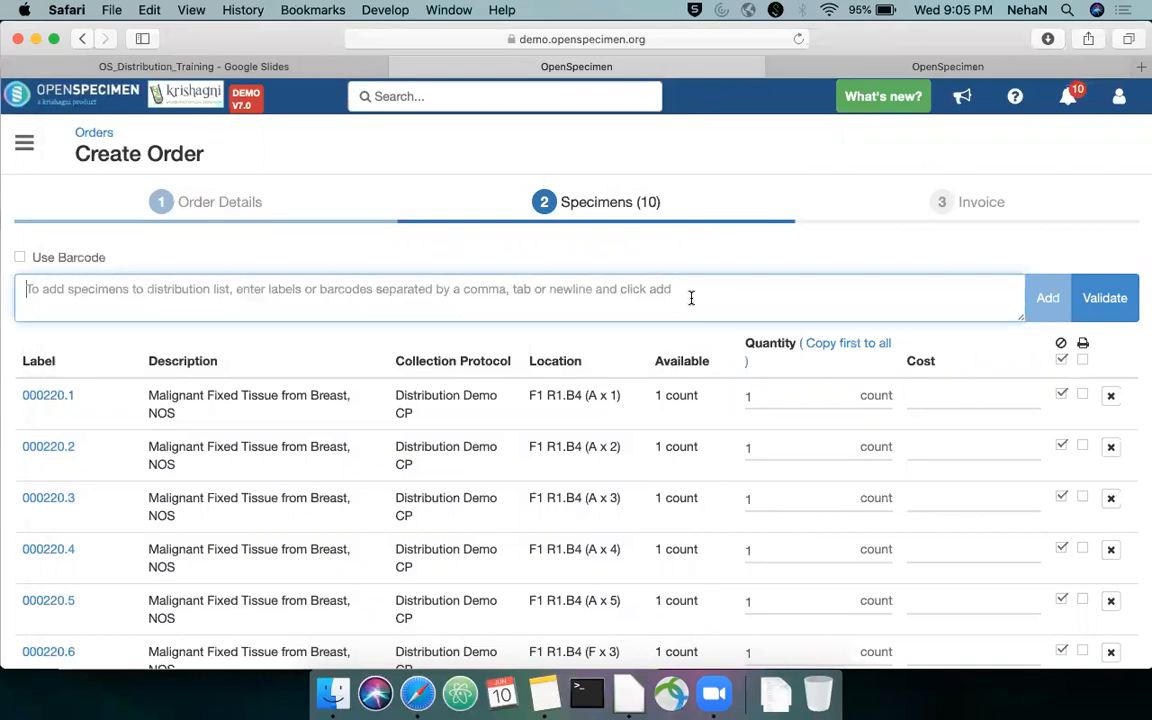
key("super+v")
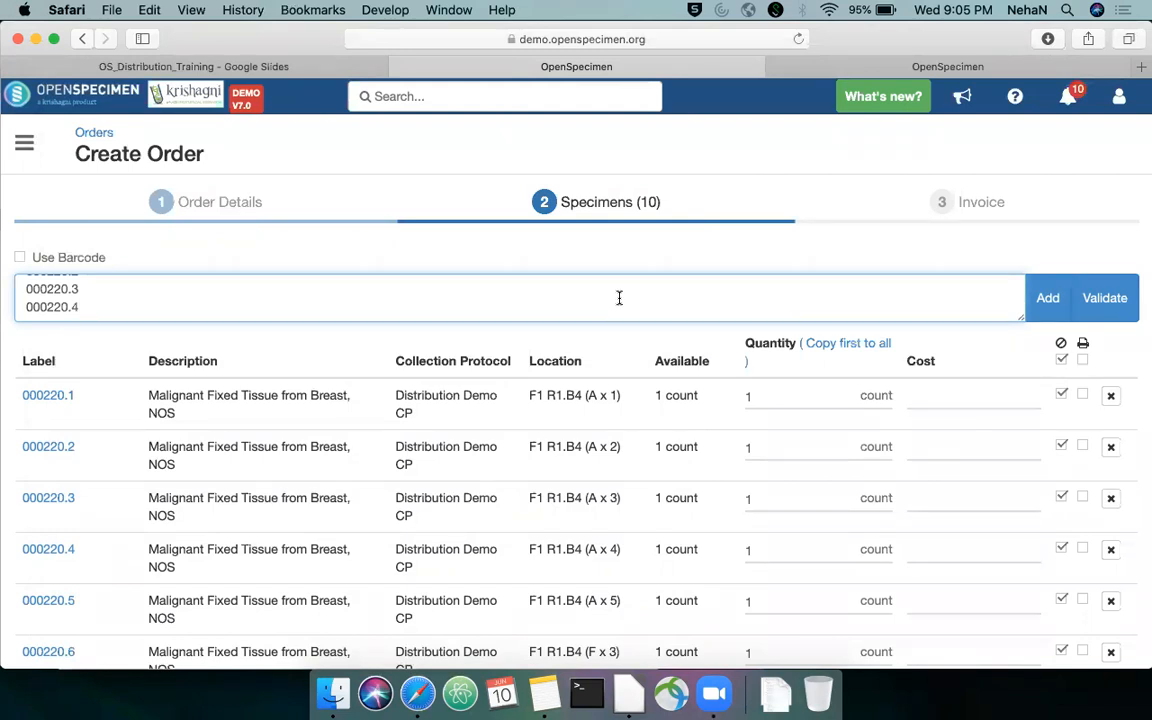
left_click(1094, 314)
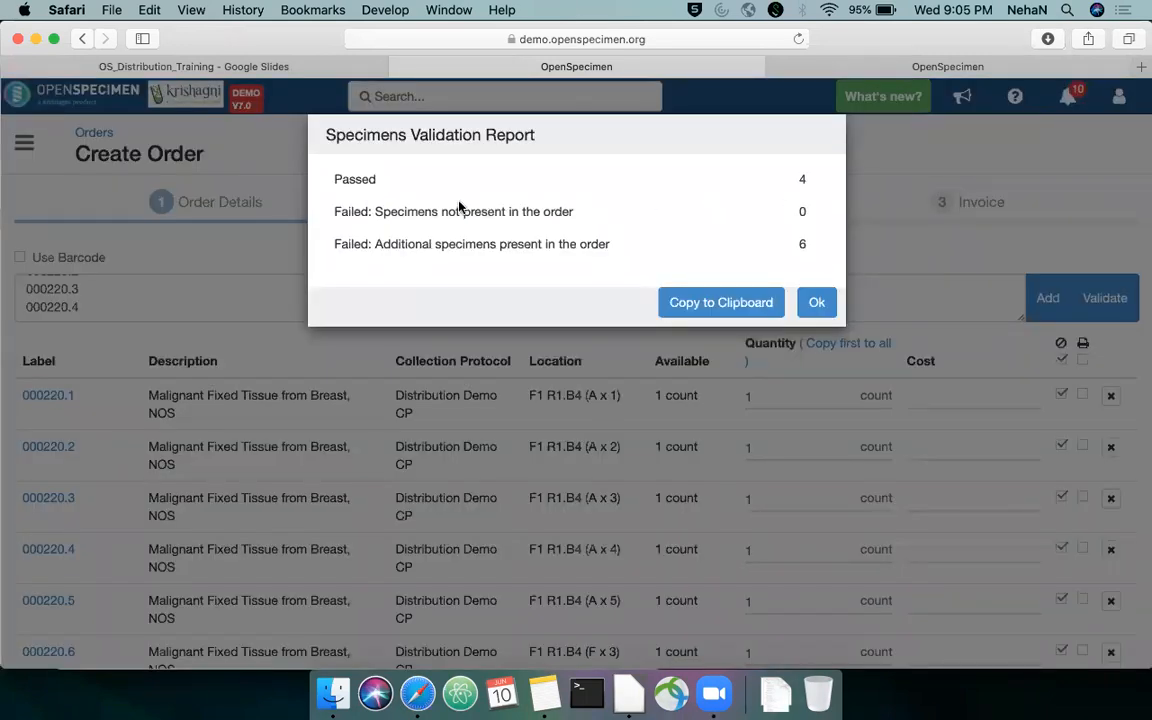
Examine the passed and failed categories of the Specimens Validation Report and copy the report to the clipboard
left_click_drag(334, 178, 376, 179)
left_click_drag(334, 218, 578, 216)
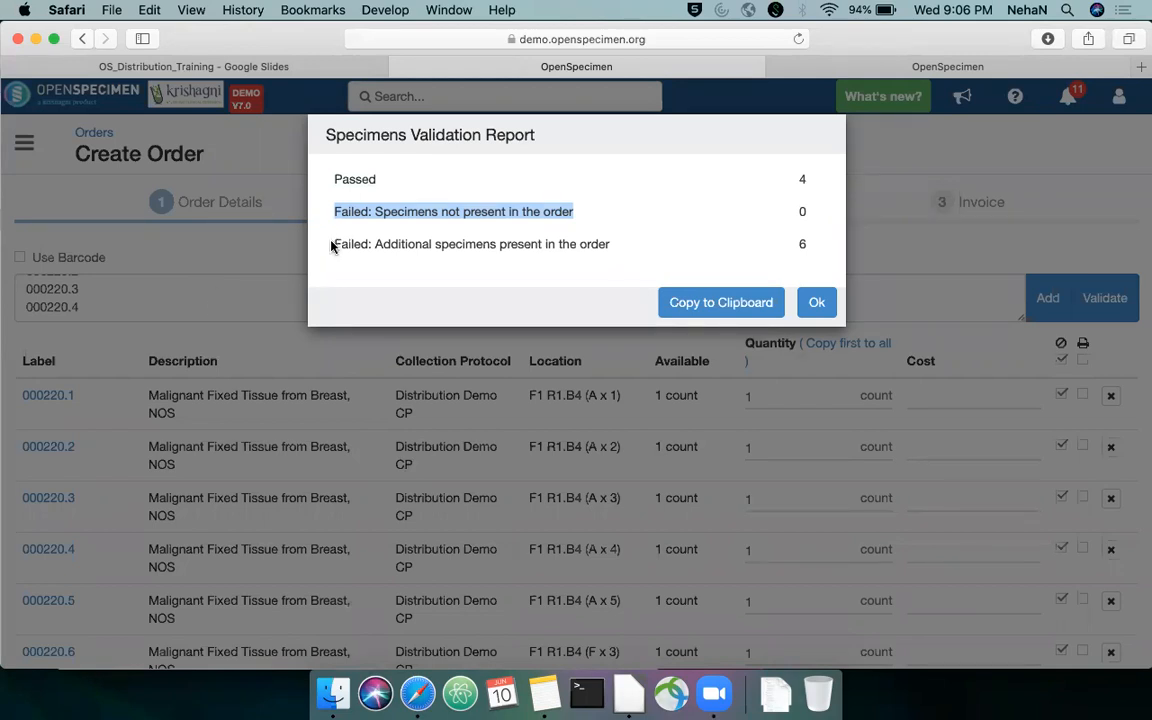
left_click_drag(333, 245, 611, 248)
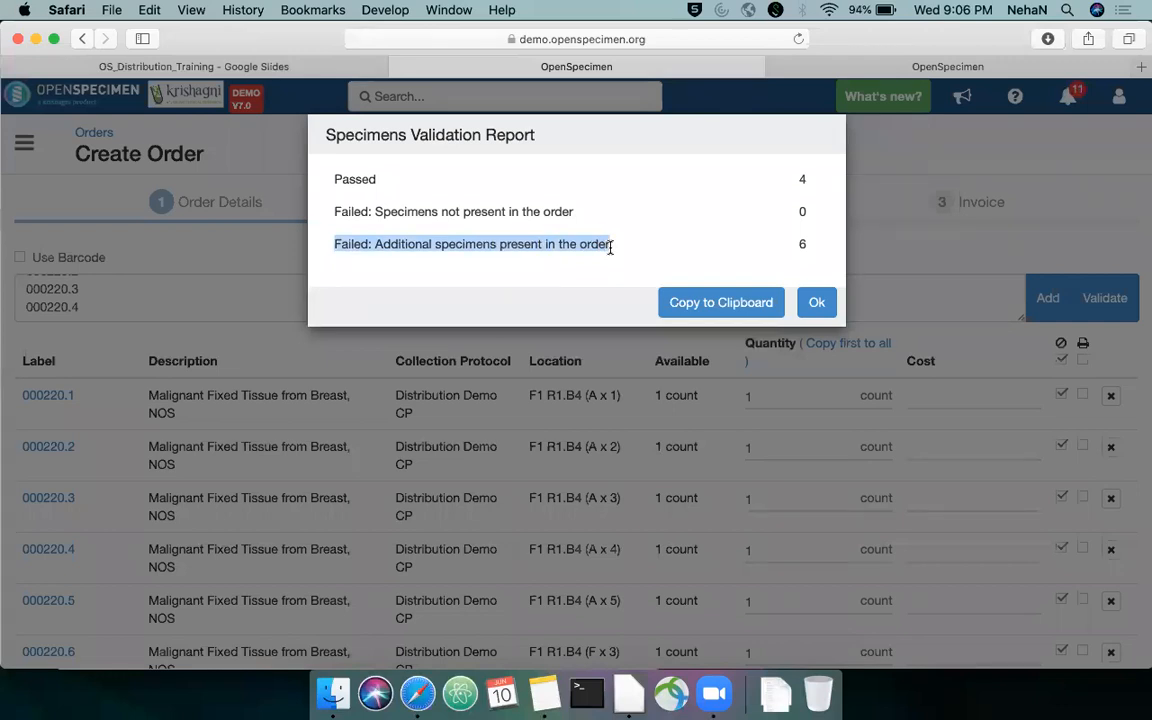
left_click(720, 303)
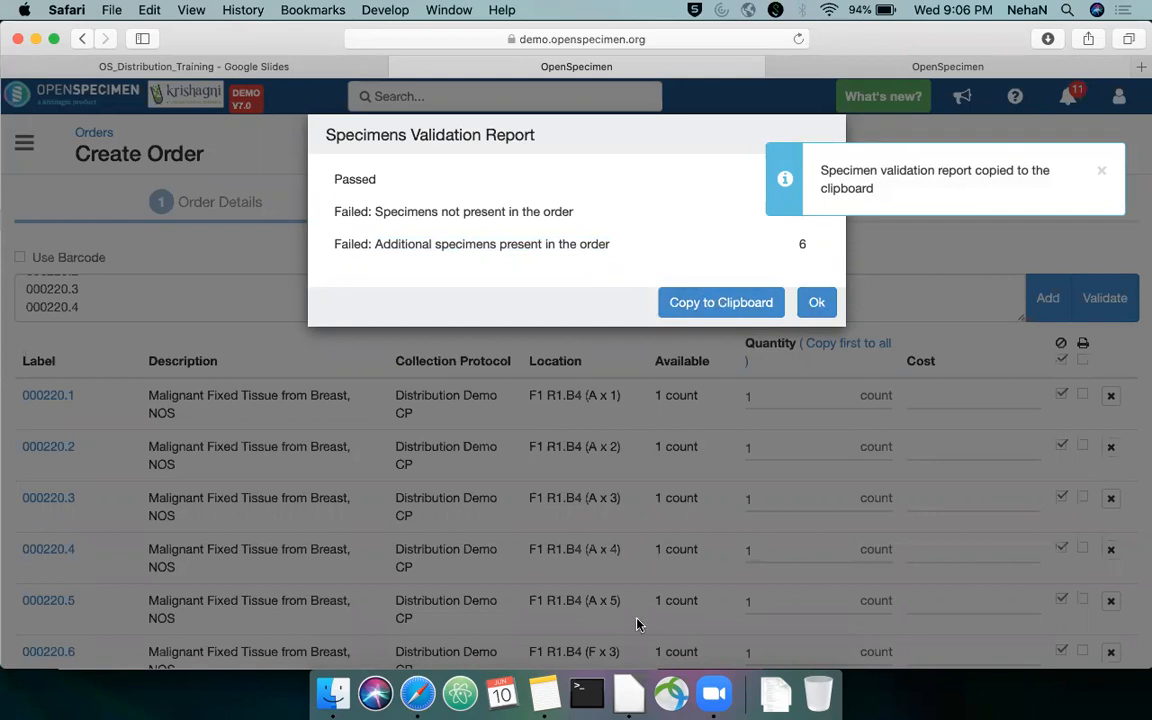
Switch to the Notes app and replace the note's contents with the copied specimen validation report
left_click(545, 694)
key("BackSpace")
key("super+v")
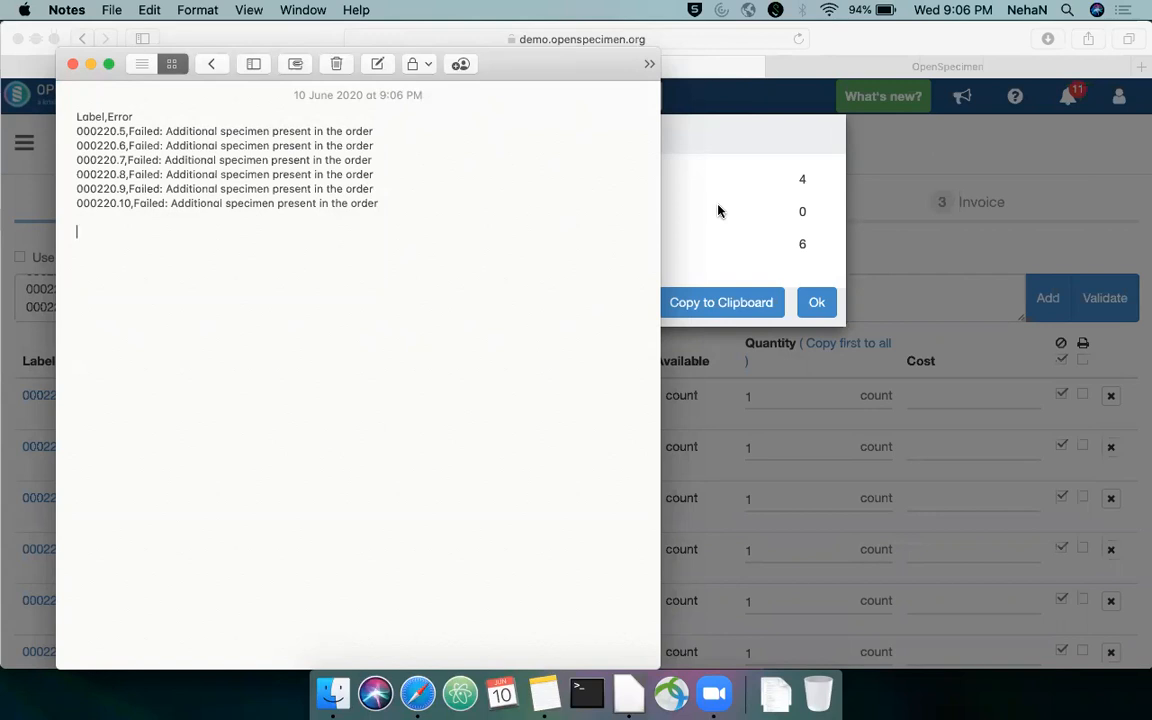
Return to Safari, close the Specimens Validation Report and advance the order to its Invoice stage
left_click(776, 204)
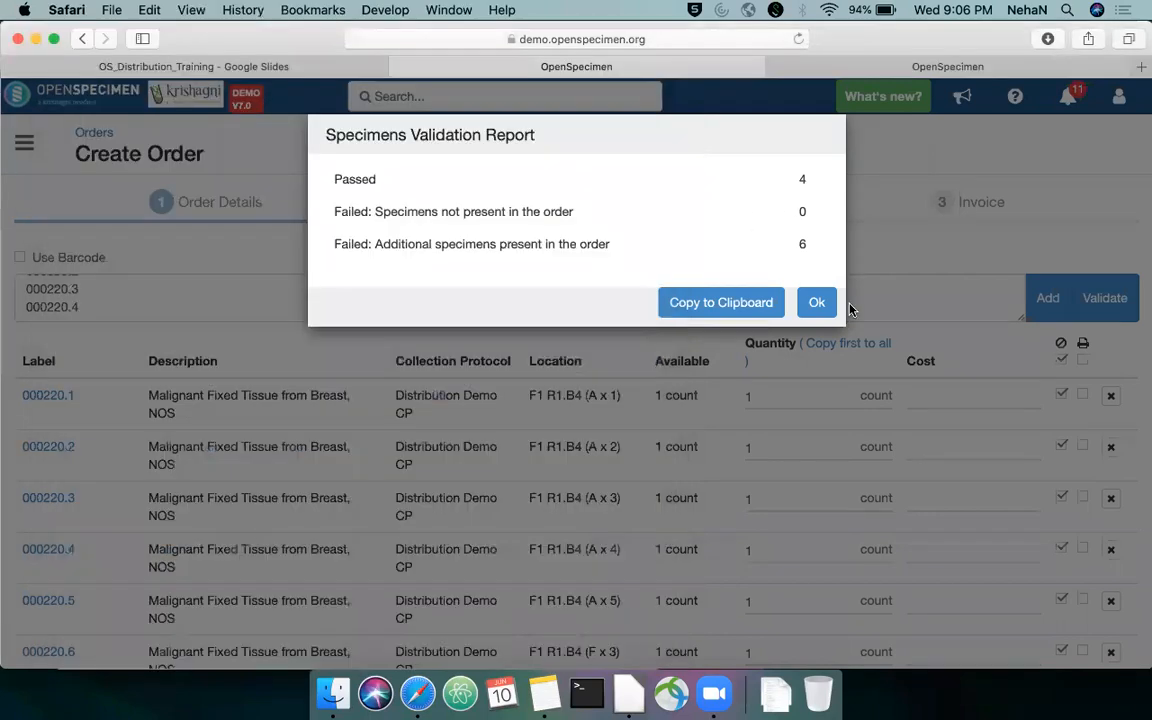
left_click(817, 303)
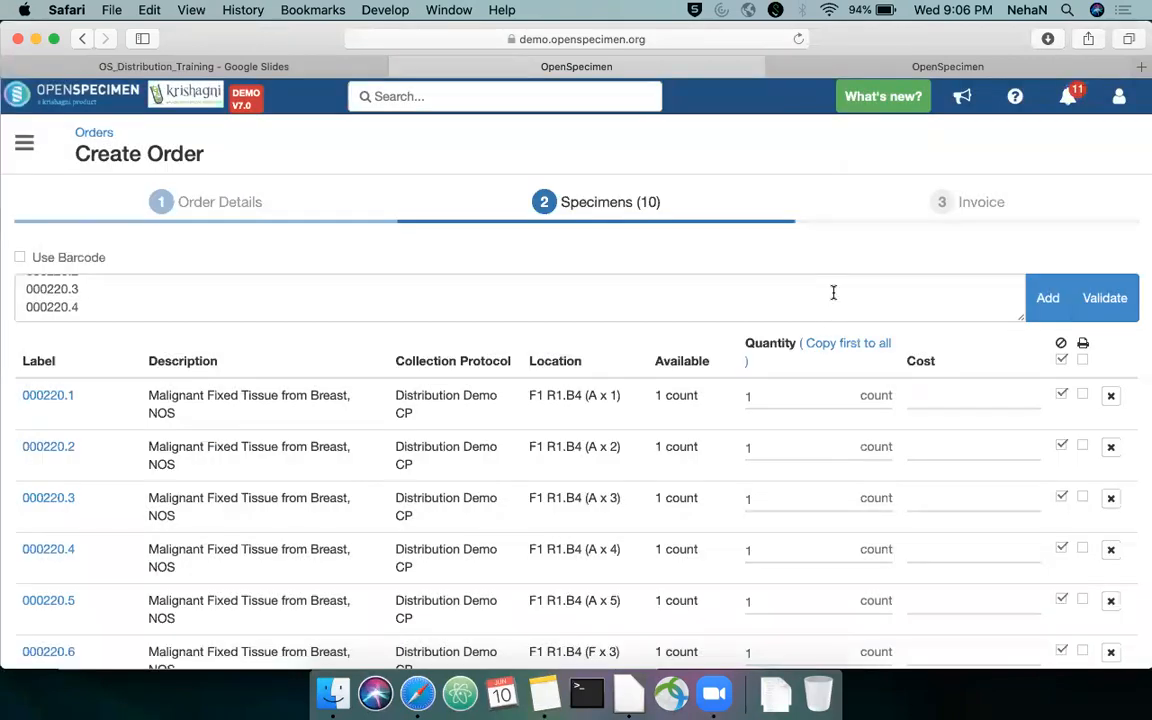
left_click(826, 303)
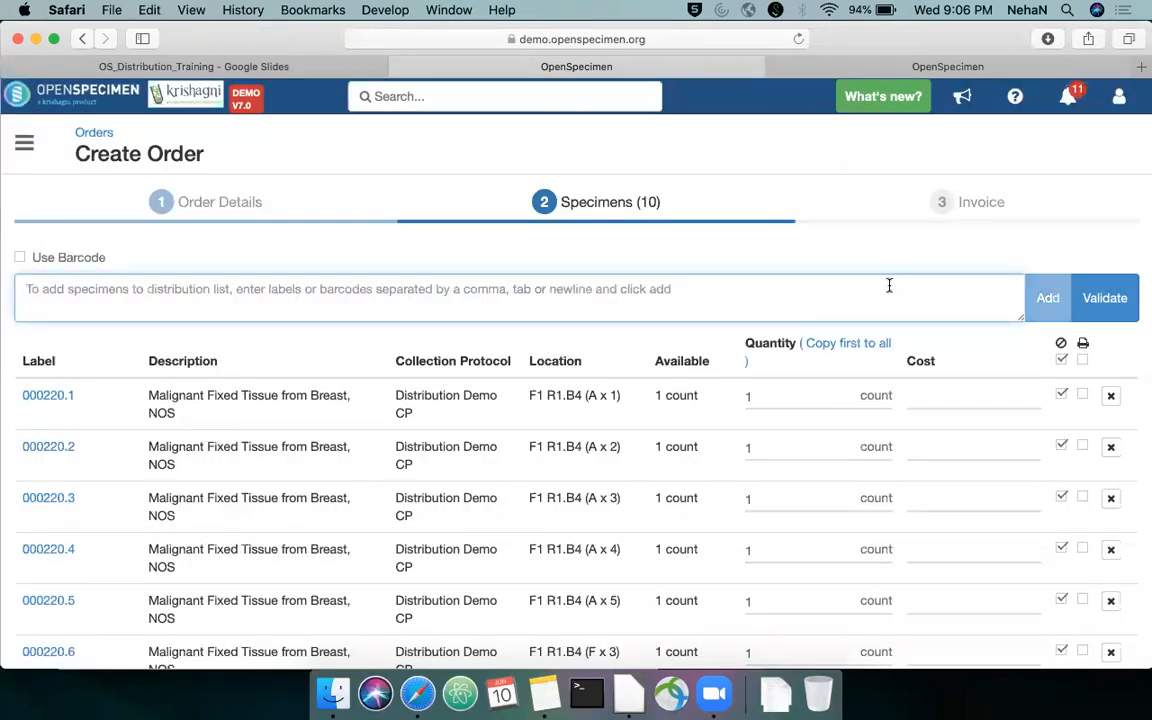
scroll(884, 290, "down", 5)
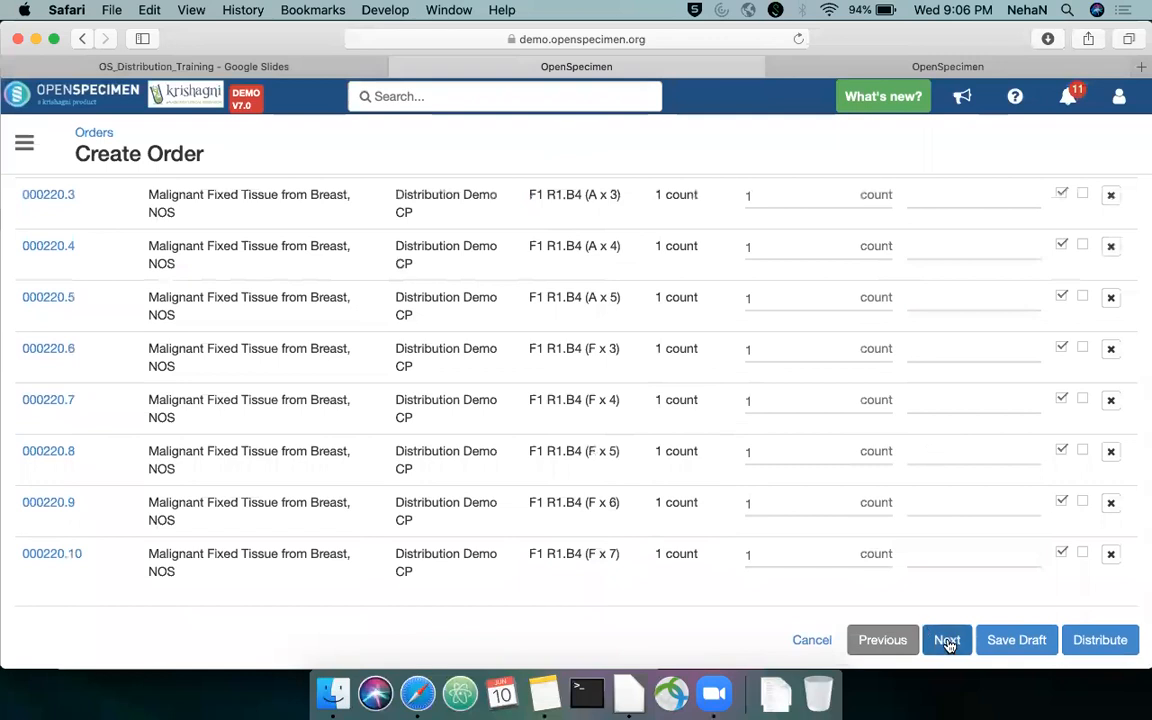
left_click(948, 644)
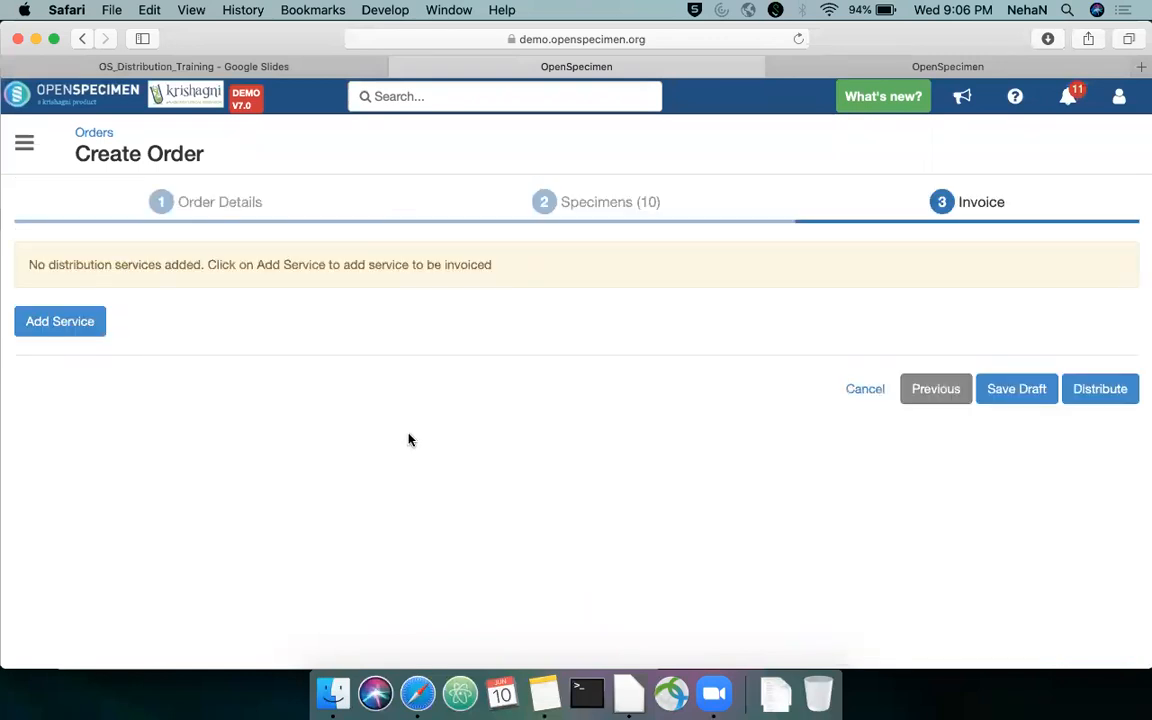
Add an invoice service of type External Funding for Aliquoting Charges with 10 units
left_click(77, 331)
left_click(149, 291)
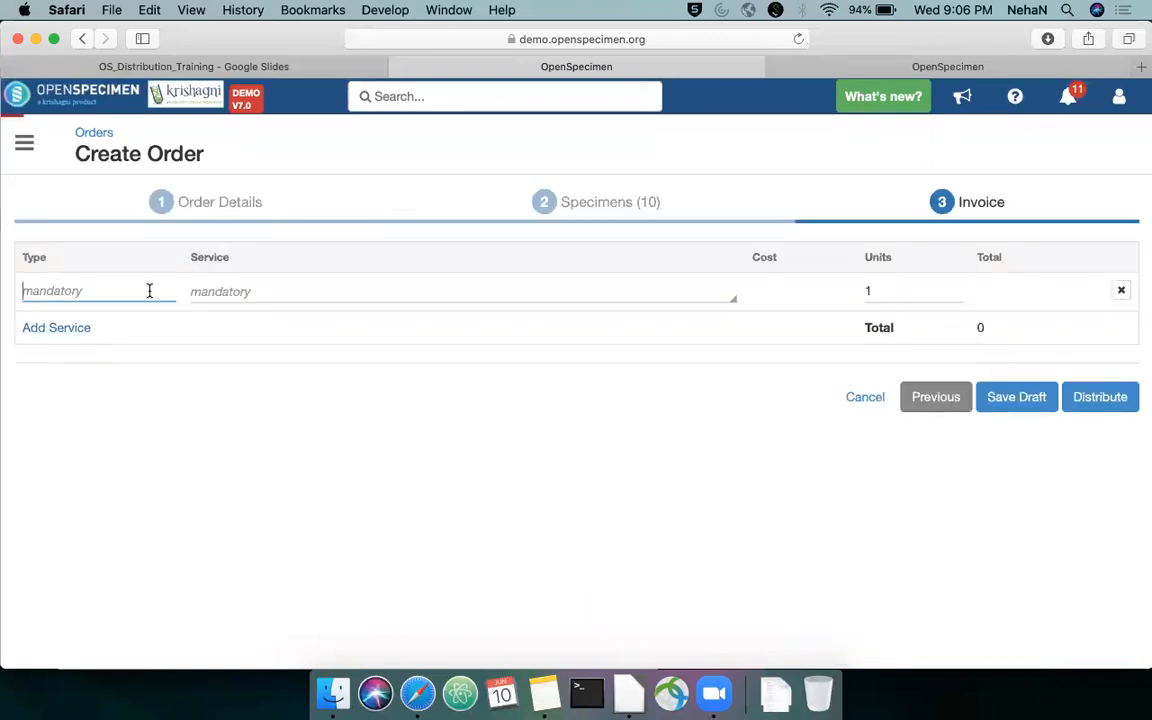
left_click(152, 320)
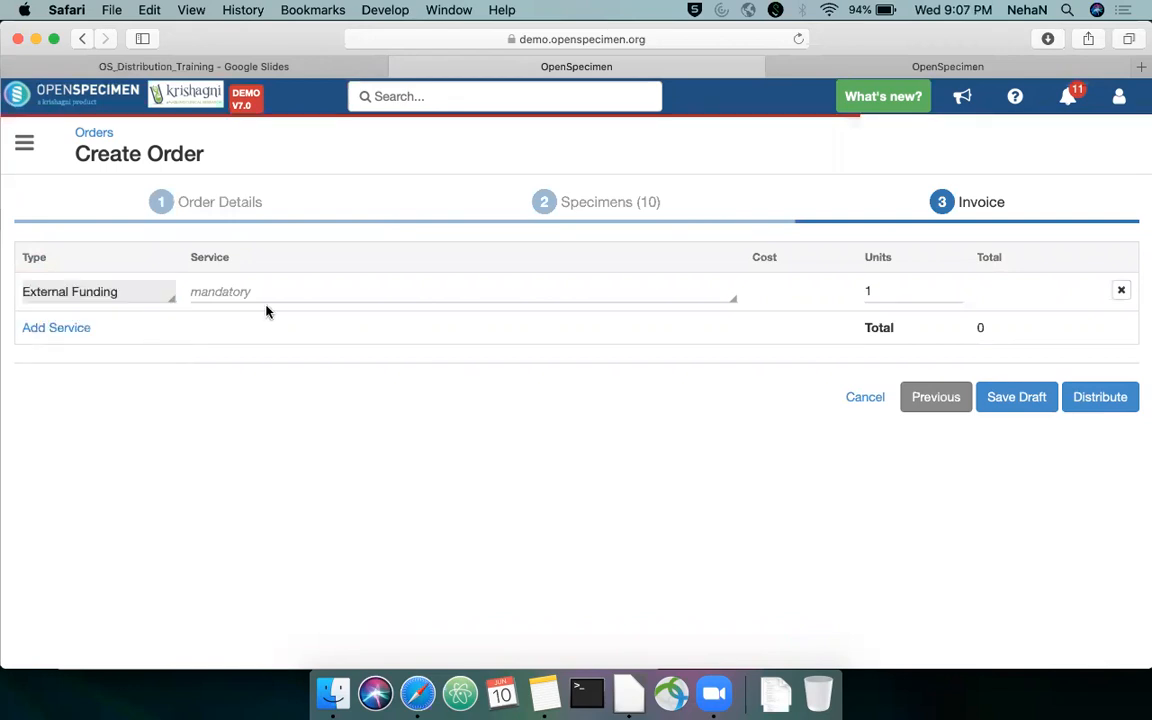
left_click(283, 292)
left_click(303, 320)
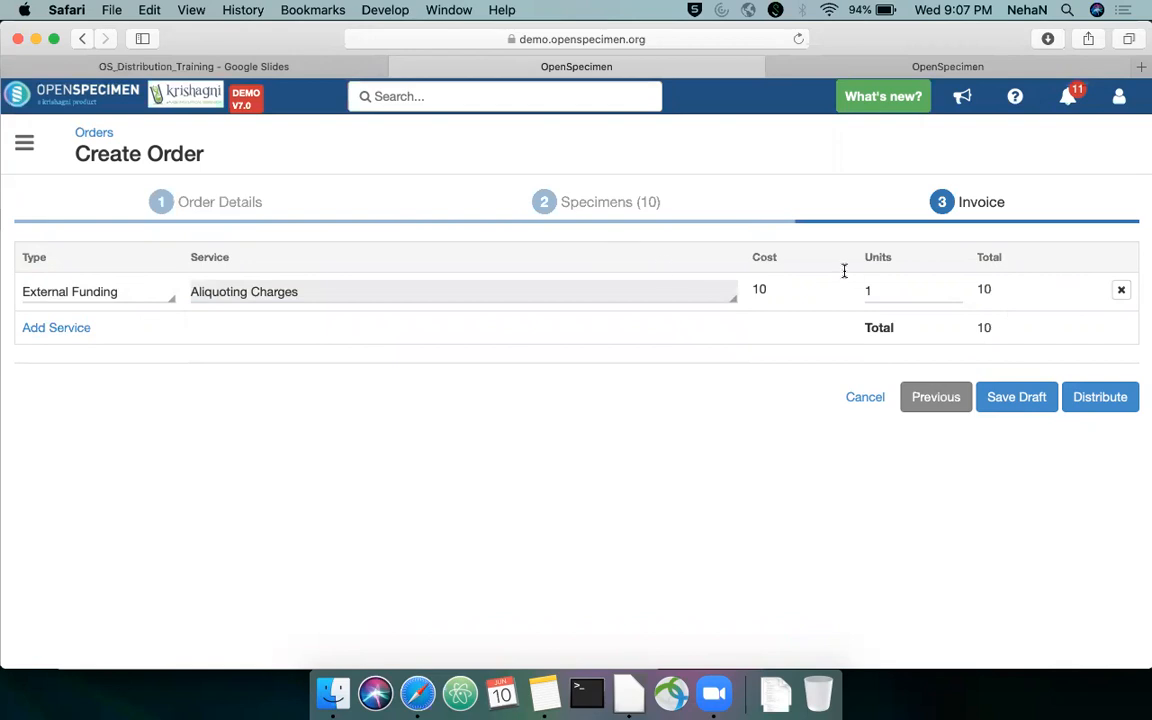
left_click(920, 290)
key("BackSpace")
type("10")
left_click(761, 429)
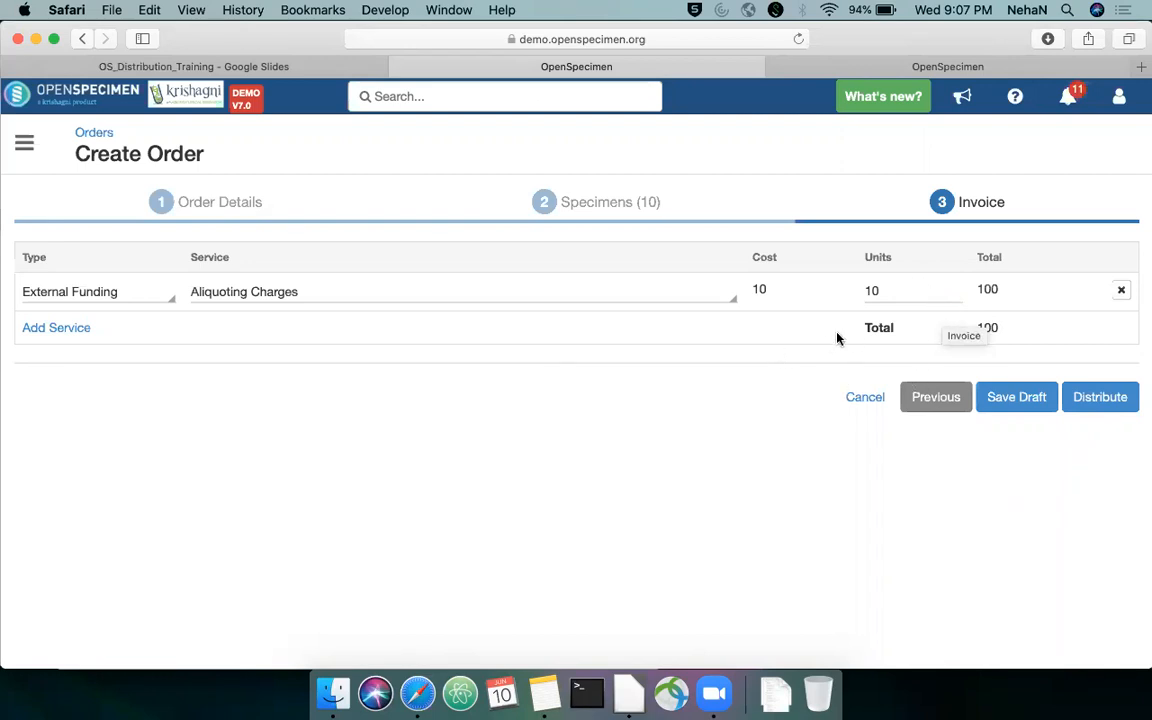
Add an Internal Funding service for DNA processing with 20 units to the invoice and remove that service line again
left_click(88, 330)
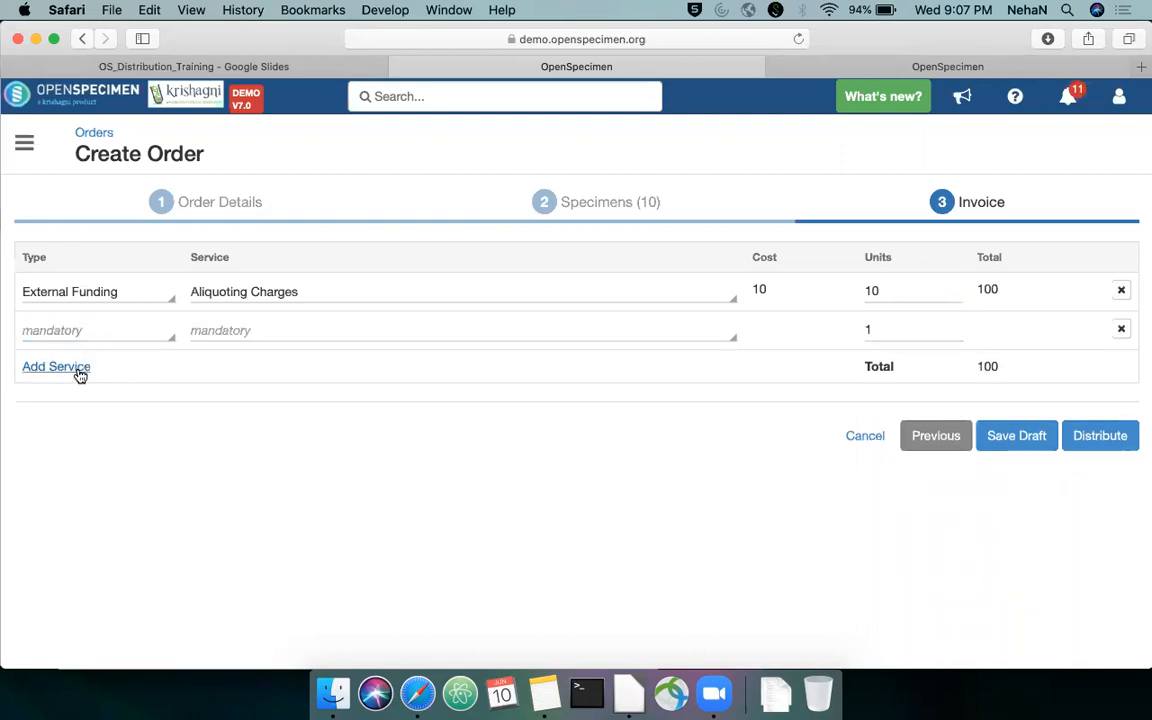
left_click(134, 330)
left_click(141, 380)
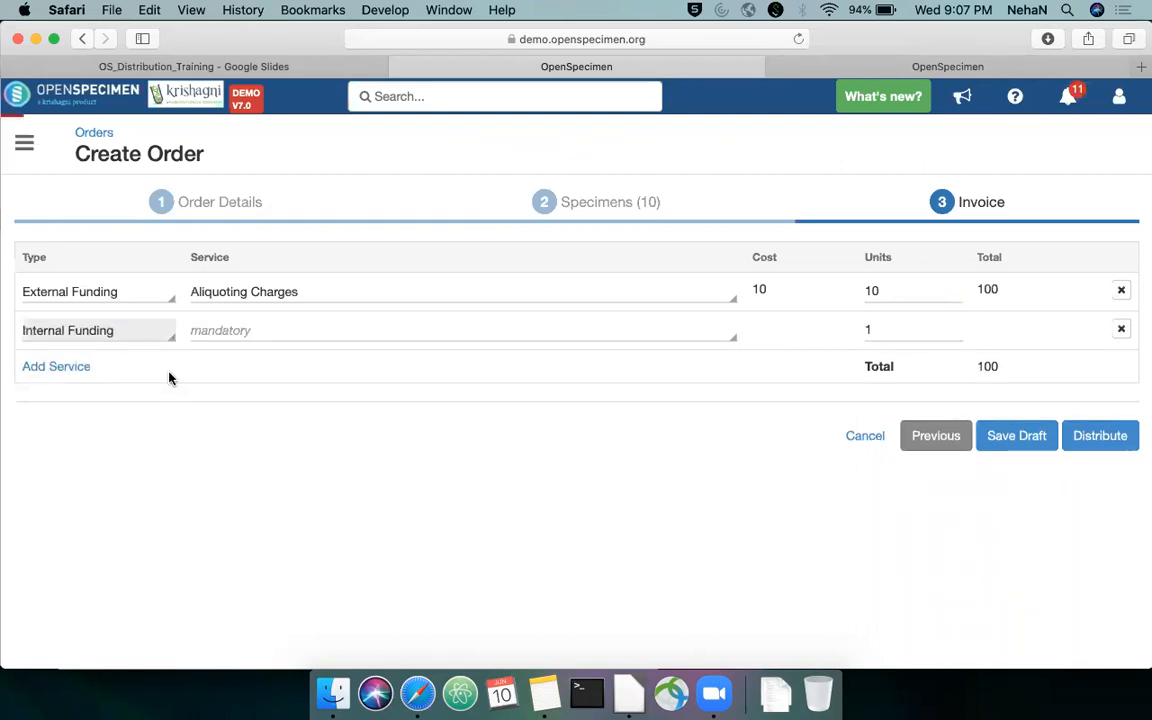
left_click(290, 338)
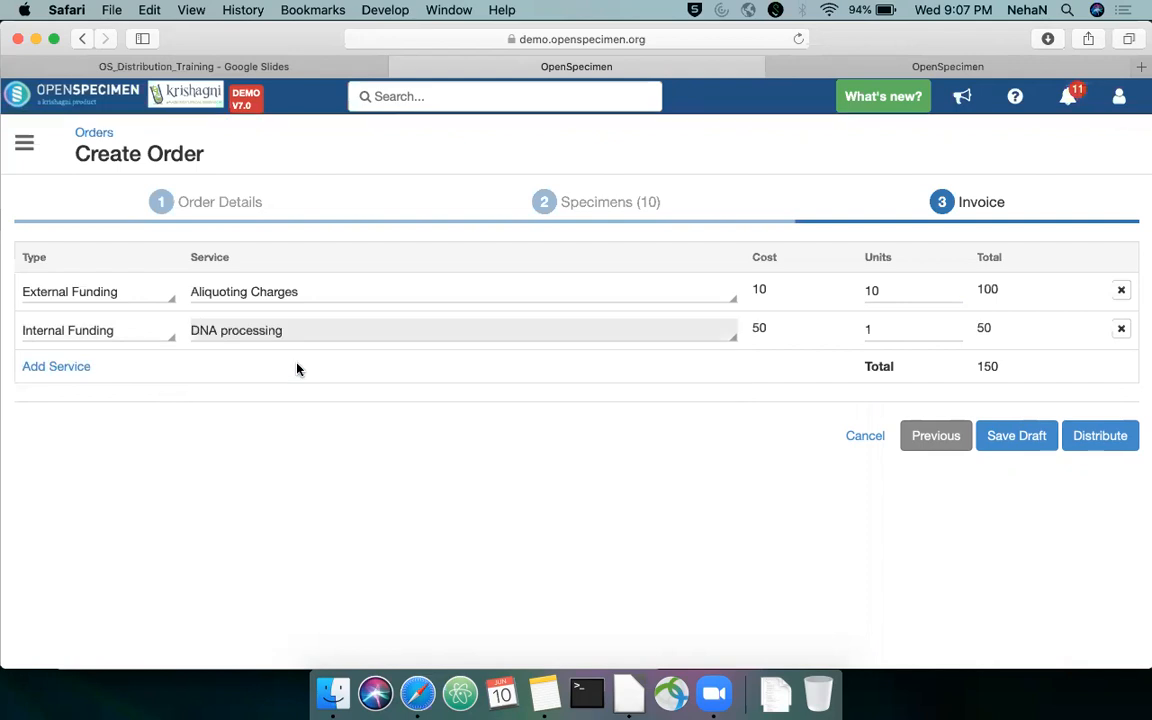
left_click(884, 323)
key("BackSpace")
type("20")
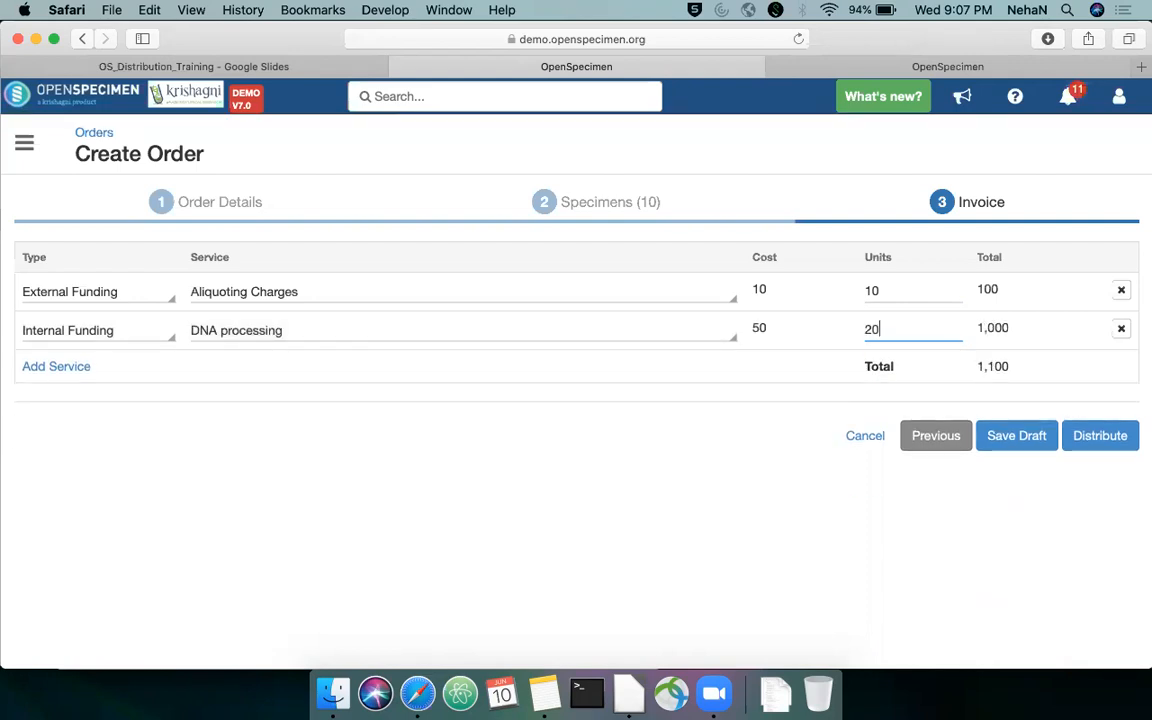
left_click(1121, 330)
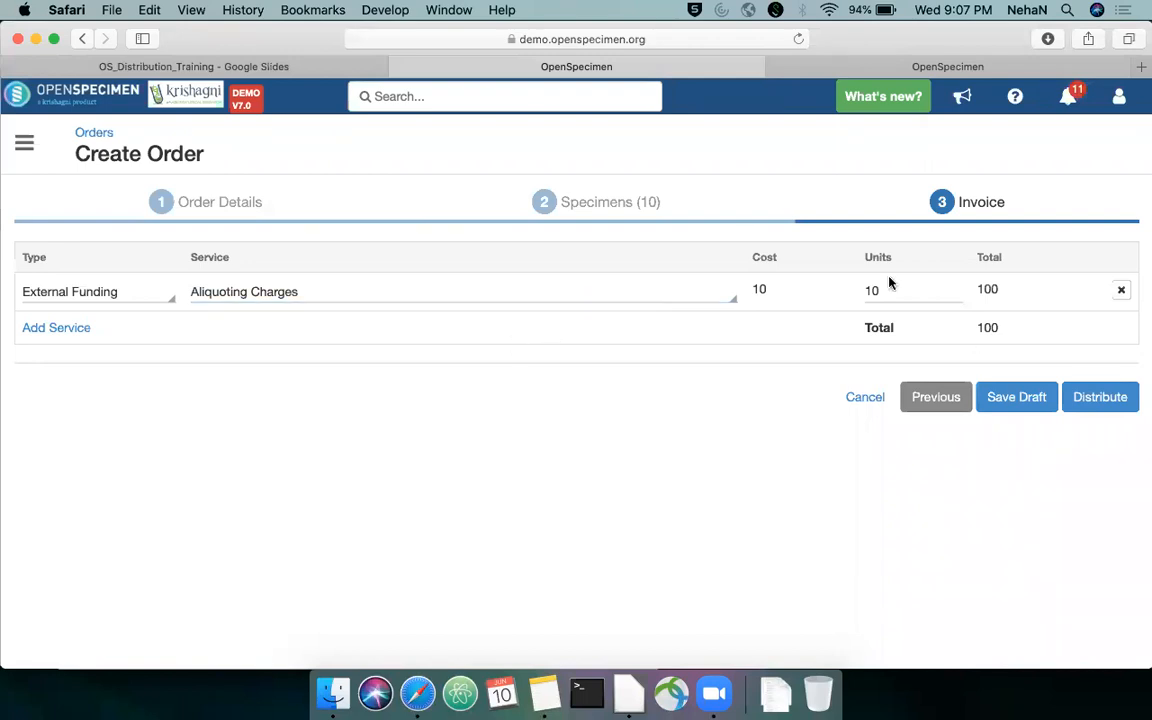
Distribute the order and download its distribution report and invoice
left_click(1090, 404)
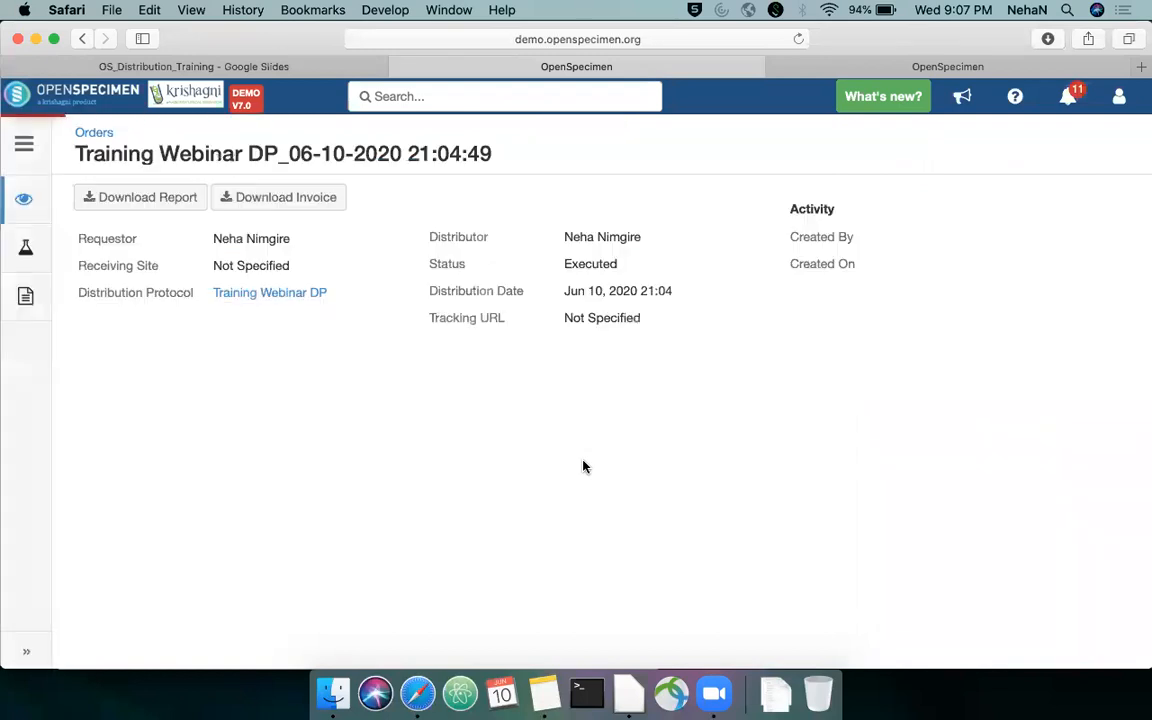
left_click(163, 200)
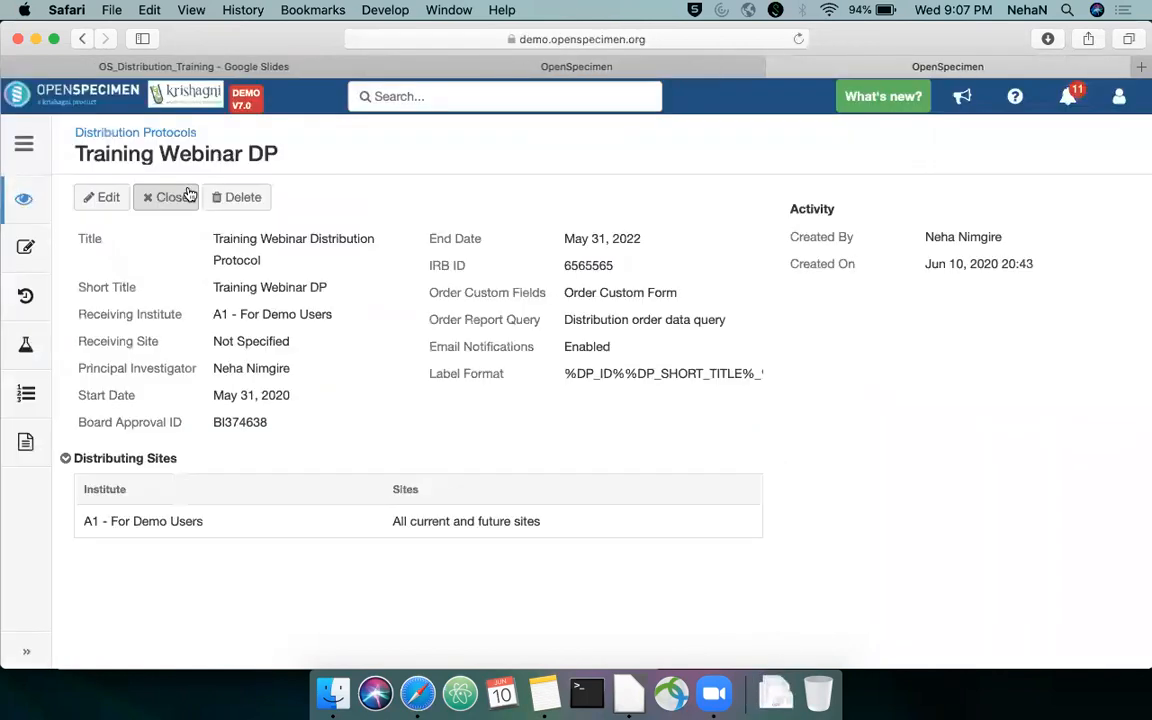
left_click(438, 66)
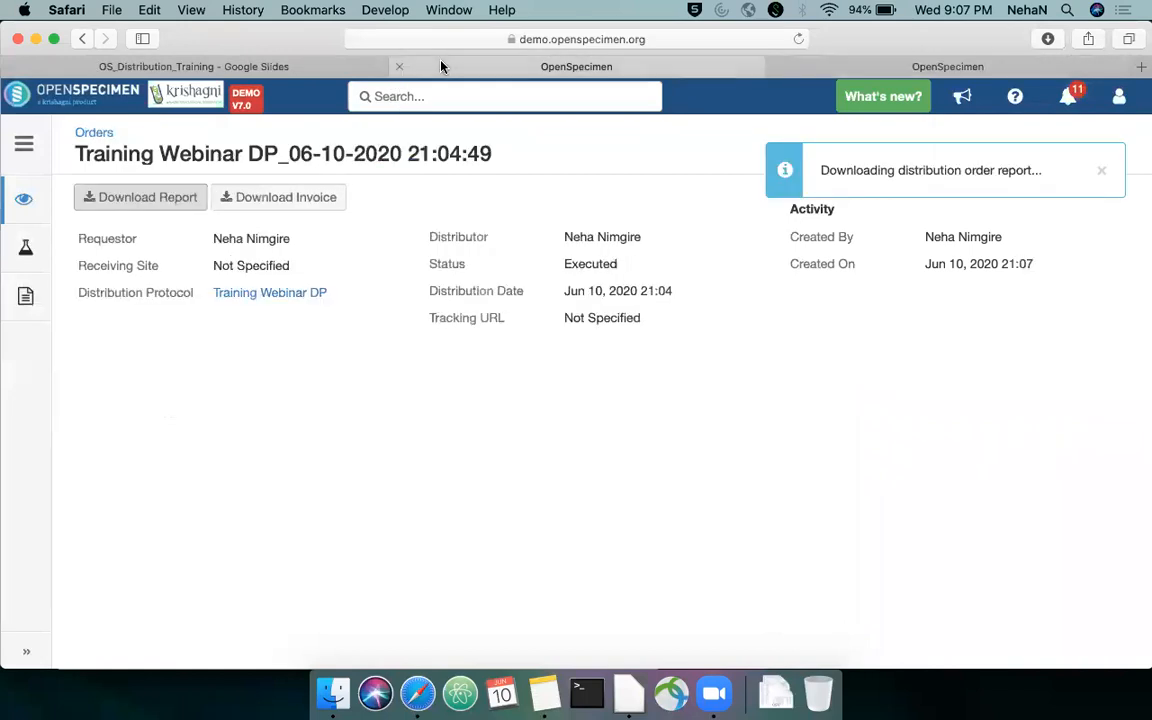
left_click(322, 199)
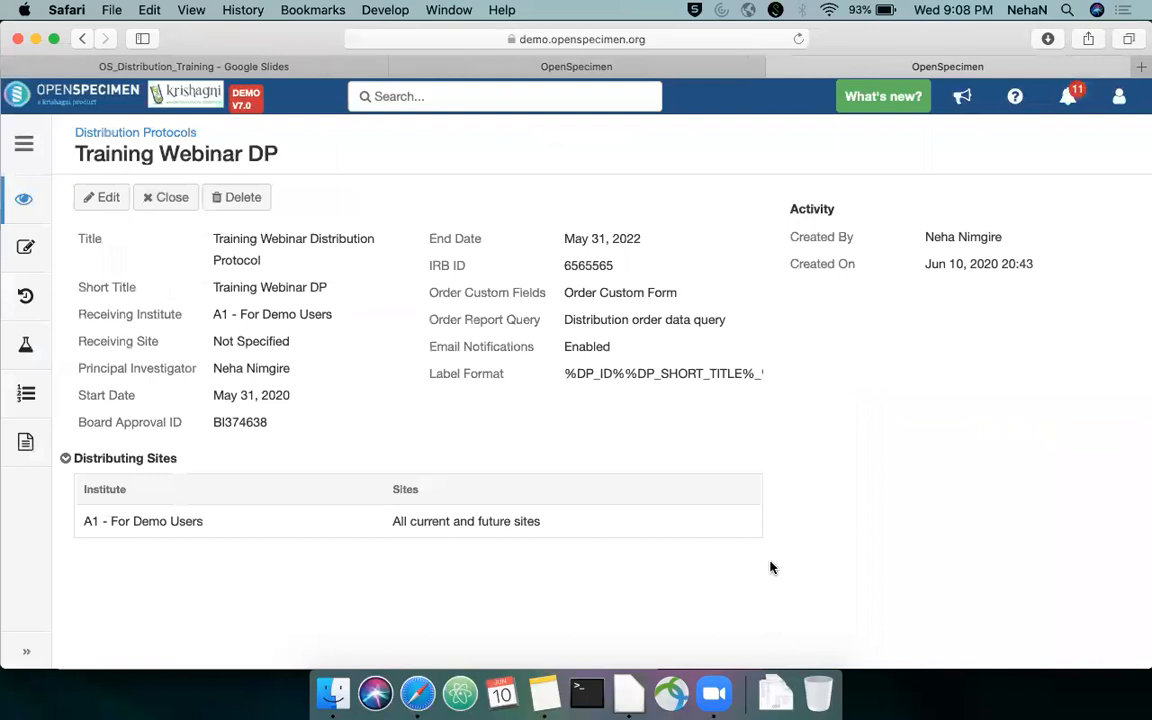
left_click(776, 692)
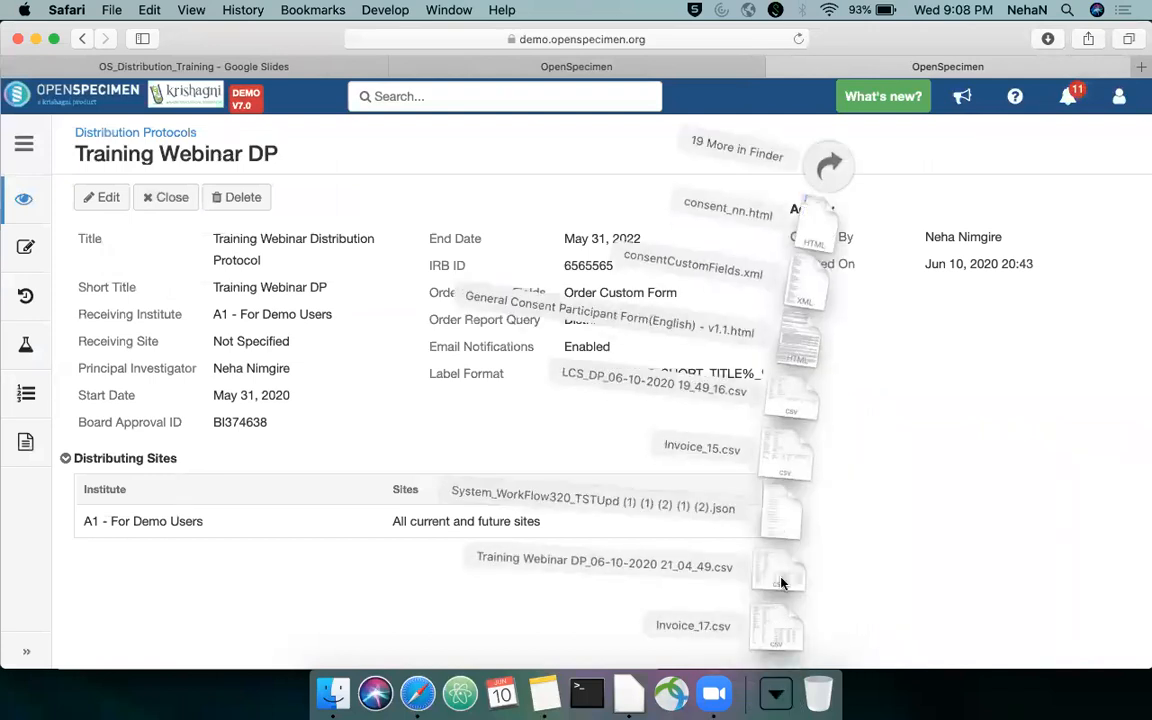
left_click(783, 584)
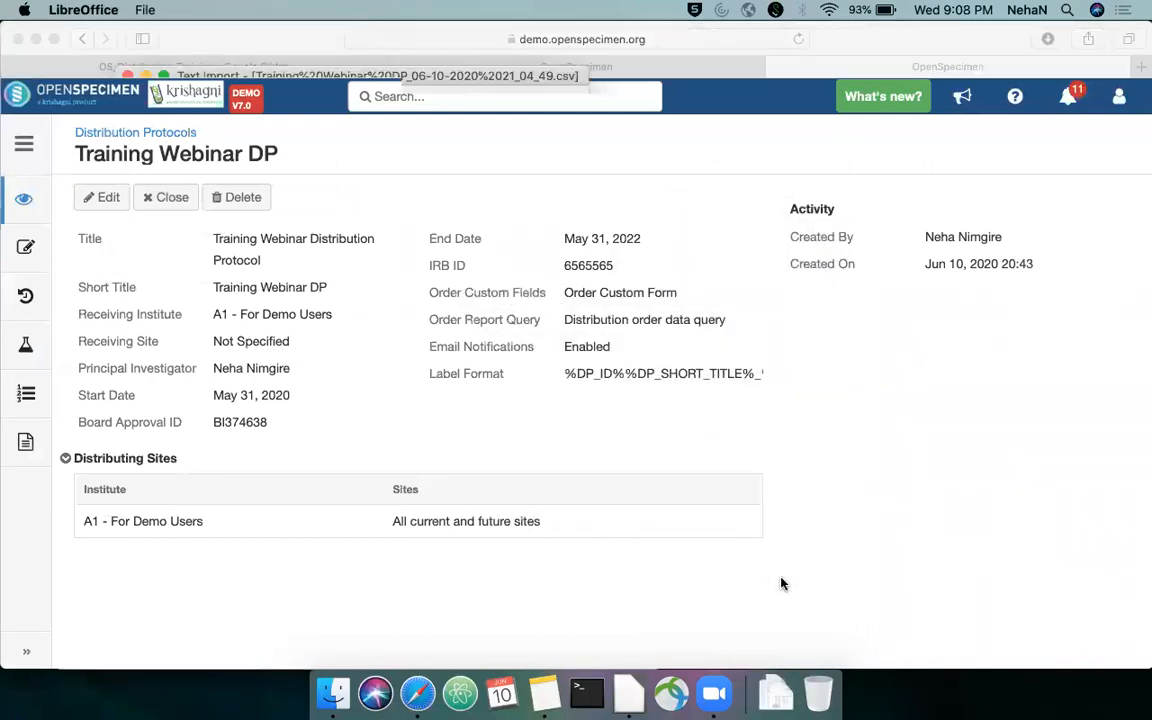
key("Return")
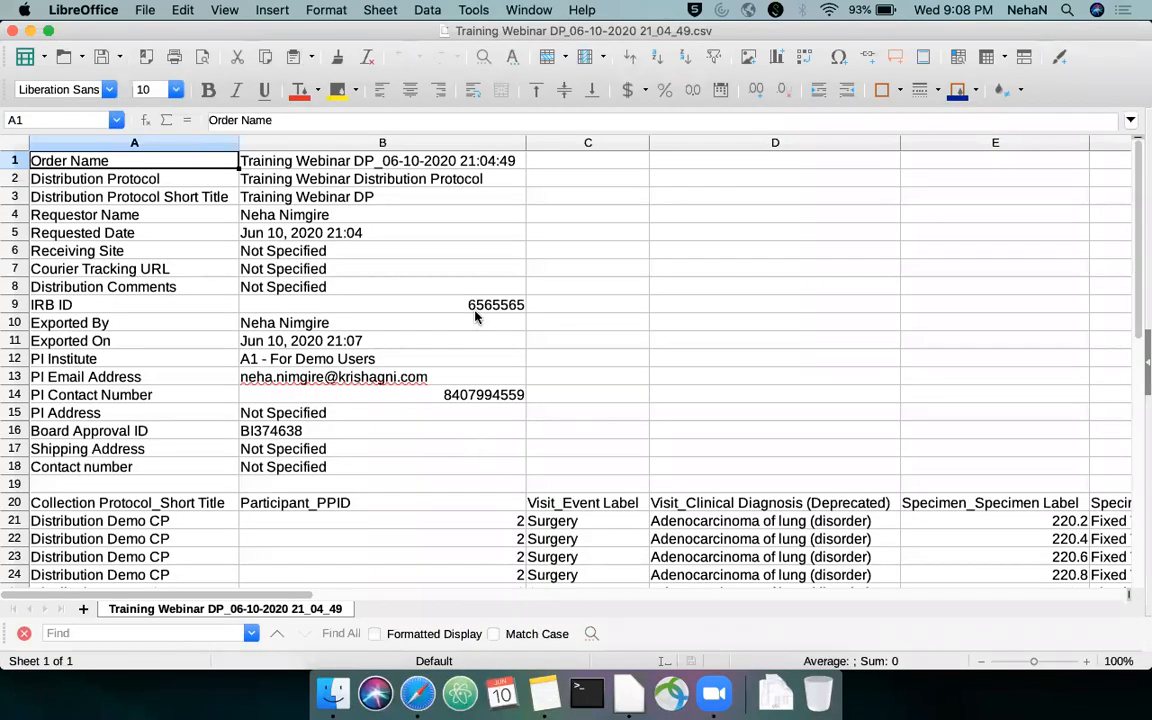
Select the specimen table A20:N30 in the order report and examine its columns
key("Down")
key("Down")
scroll(476, 316, "down", 4)
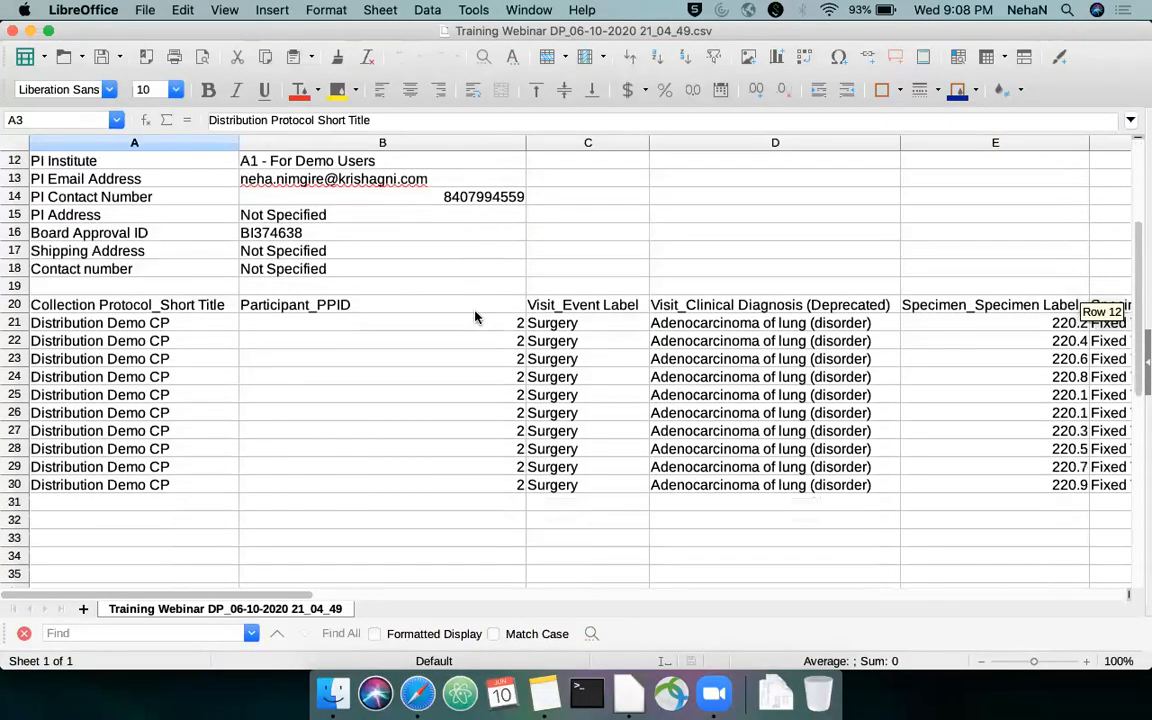
left_click(211, 312)
key("shift+Down")
key("shift+Down")
key("shift+Down")
key("shift+Down")
key("shift+Down")
key("shift+Down")
key("shift+Down")
key("shift+Down")
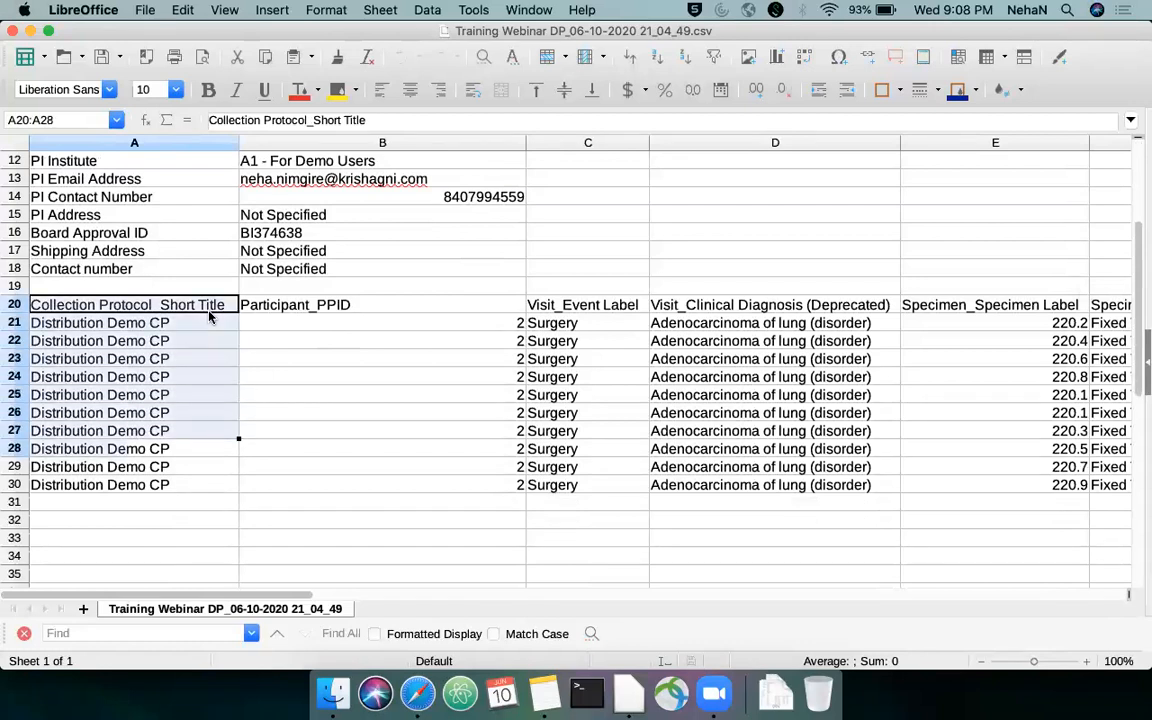
key("shift+Down")
key("shift+Down")
key("shift+Right")
key("shift+Right")
key("shift+Right")
key("shift+Right")
key("shift+Right")
key("shift+Right")
key("shift+Right")
key("shift+Right")
key("shift+Right")
key("shift+Right")
key("shift+Right")
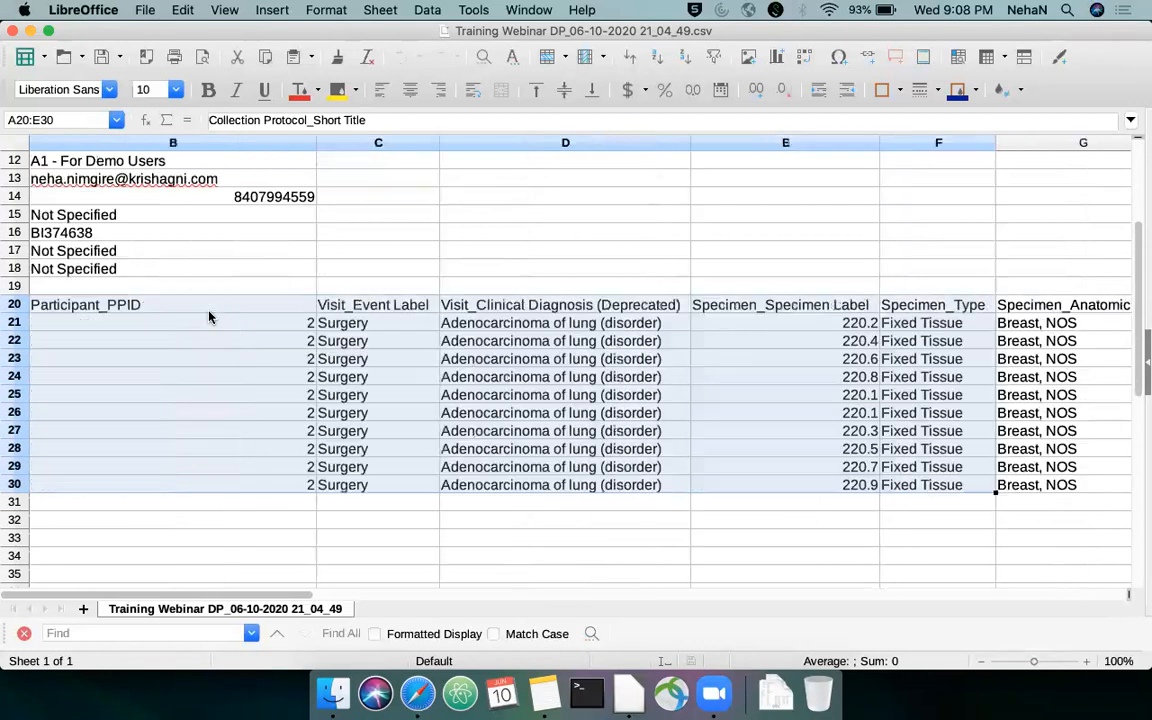
key("shift+Right")
key("shift+Right")
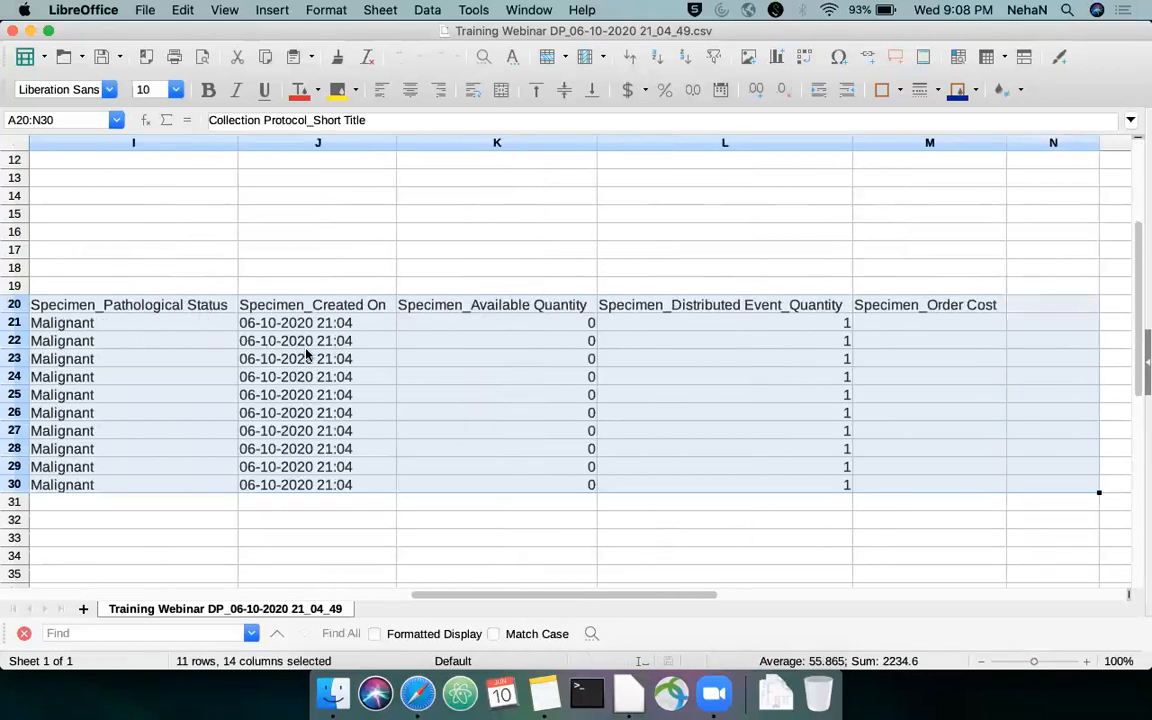
Select the order details in A1:B18 at the start of the report and examine them
scroll(309, 340, "left", 8)
left_click(334, 406)
key("Up")
key("Up")
key("Up")
key("Up")
key("Up")
key("Up")
key("Left")
key("ctrl+Right")
key("ctrl+Left")
key("Up")
key("Up")
key("ctrl+Up")
key("shift+Down")
key("shift+Down")
key("shift+Down")
key("shift+Down")
key("shift+Down")
key("shift+Down")
key("shift+Down")
key("shift+Down")
key("shift+Down")
key("shift+Down")
key("shift+Down")
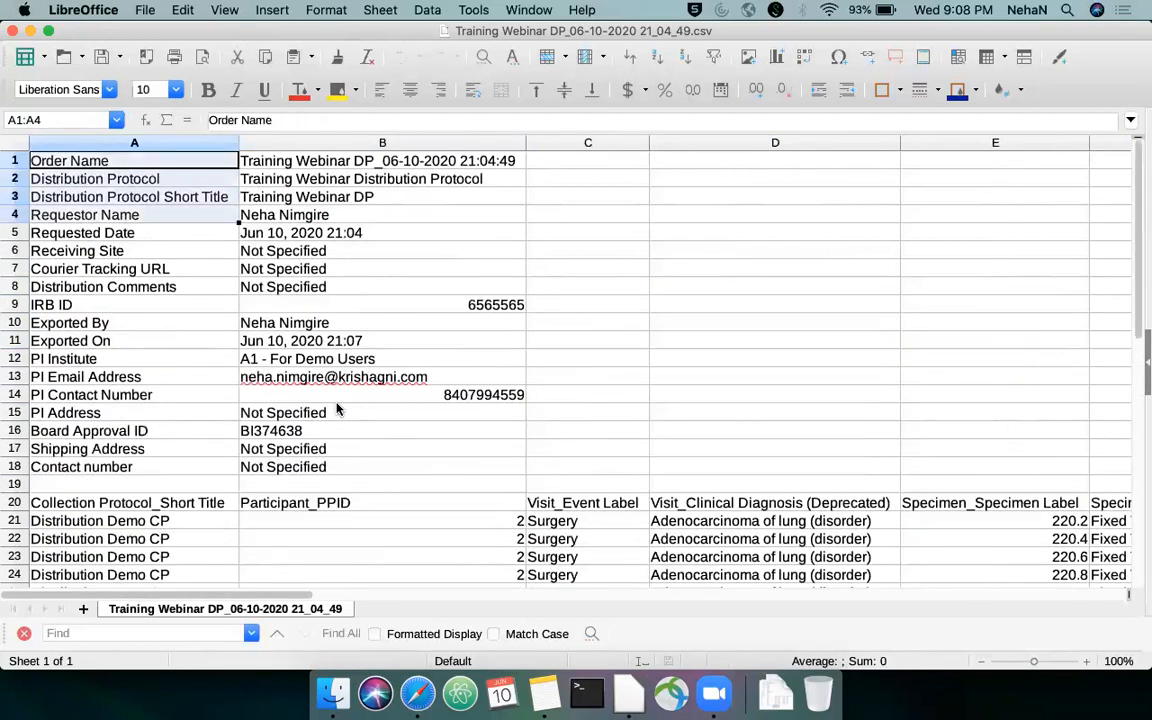
key("shift+Down")
key("shift+Down")
key("shift+Down")
key("shift+Down")
key("shift+Down")
key("shift+Down")
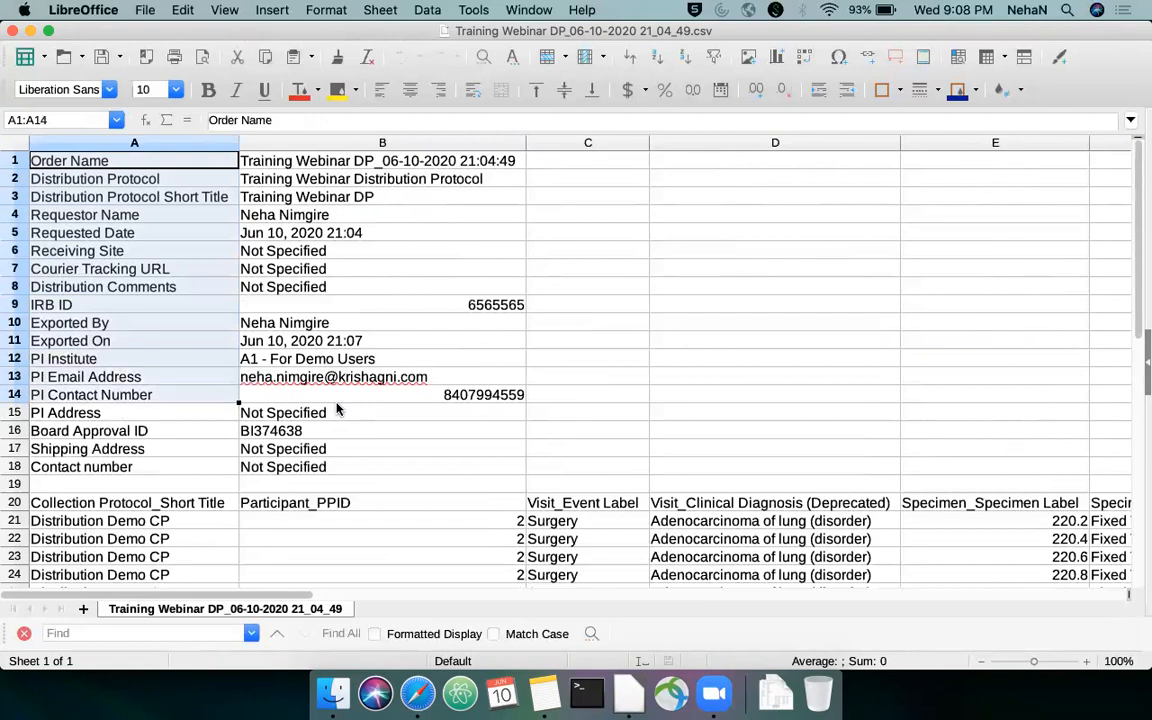
key("shift+Right")
key("shift+Right")
key("shift+Left")
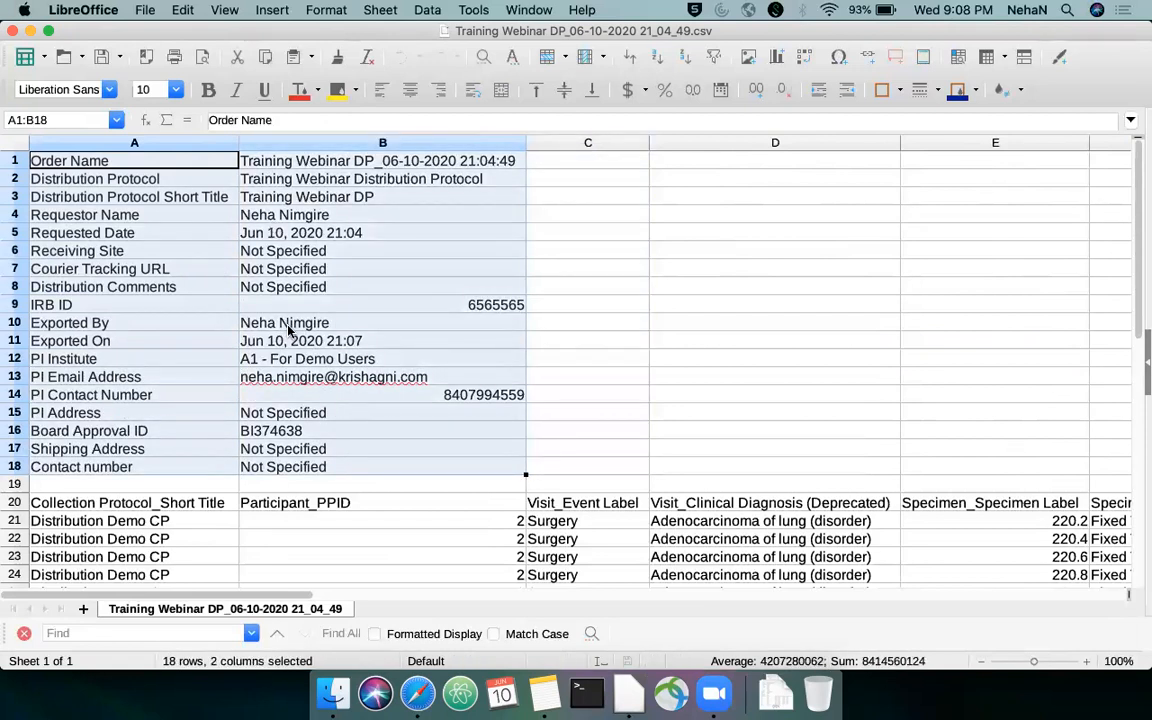
Open the downloaded Invoice_17.csv with the default import settings and examine its specimen list and Aliquoting Charges line
left_click(799, 694)
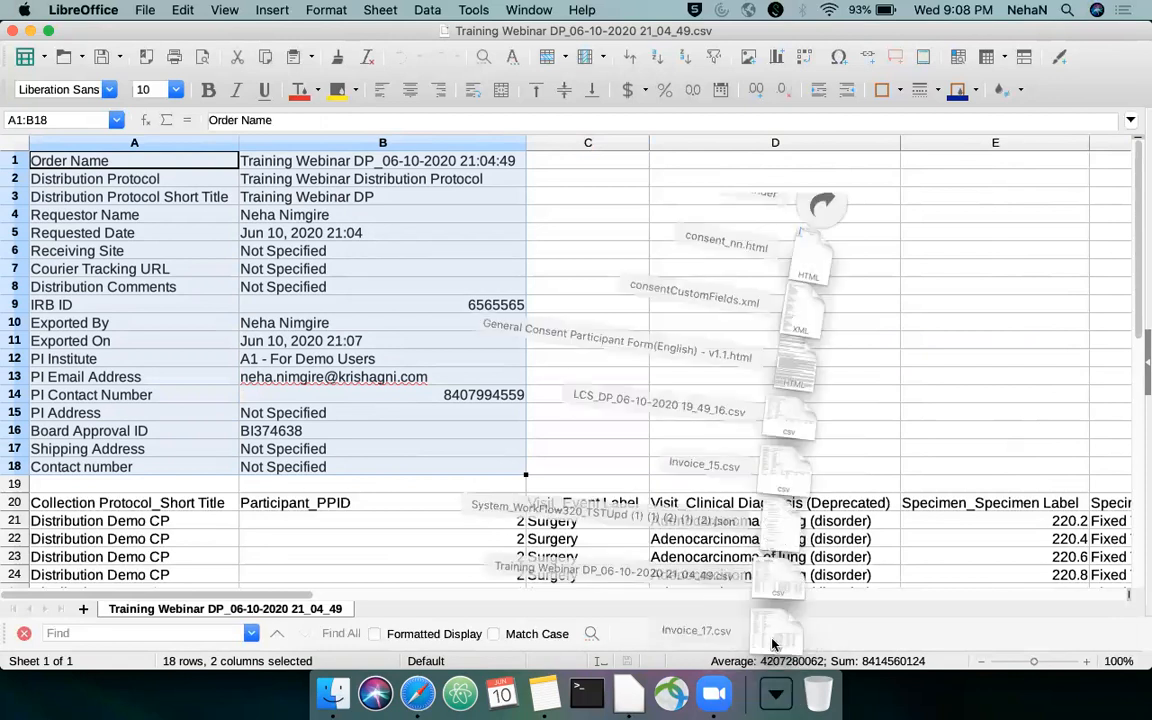
left_click(777, 637)
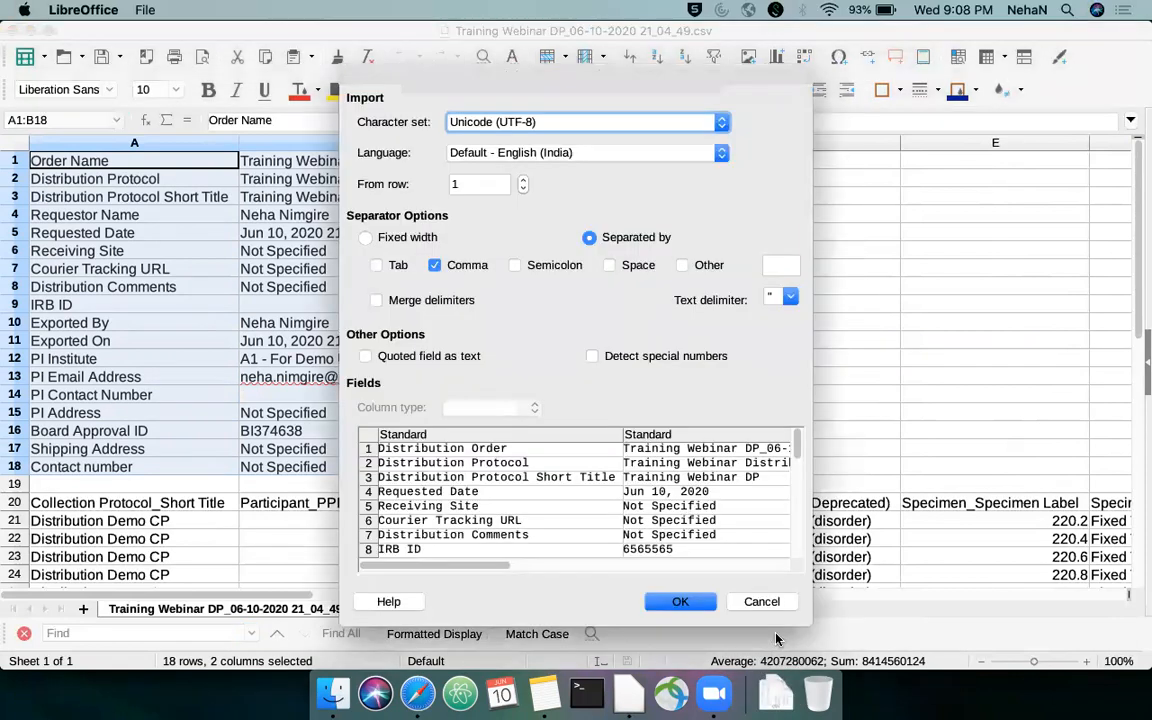
key("Return")
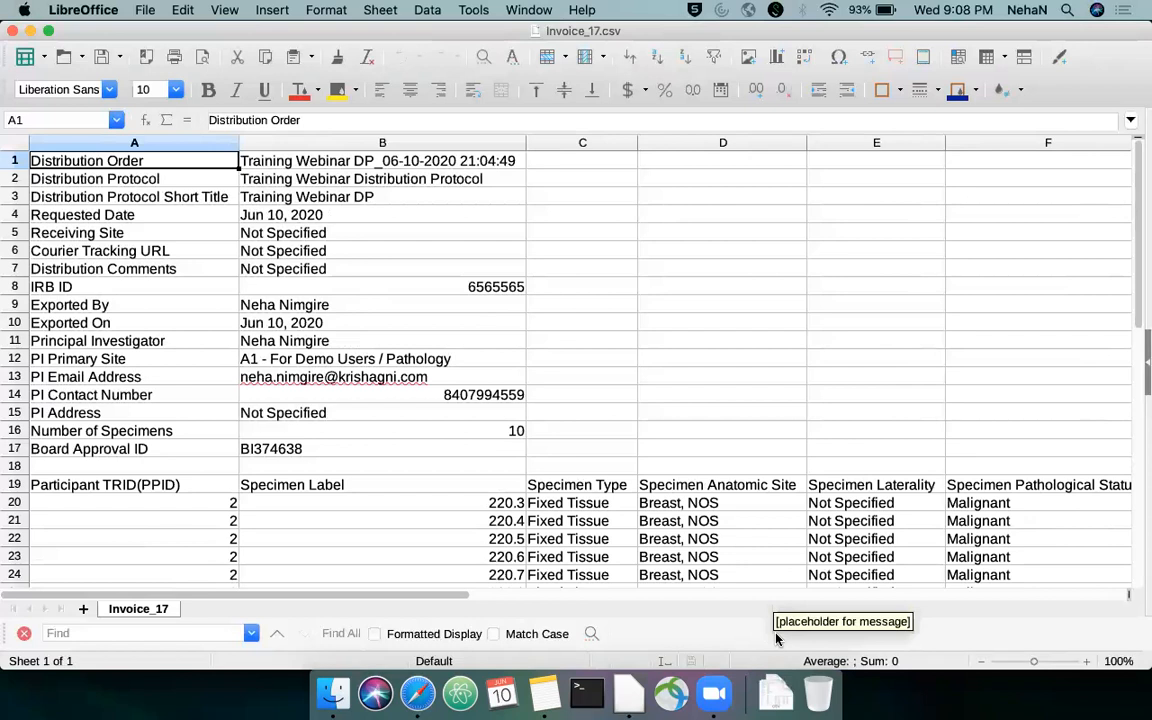
scroll(551, 466, "down", 3)
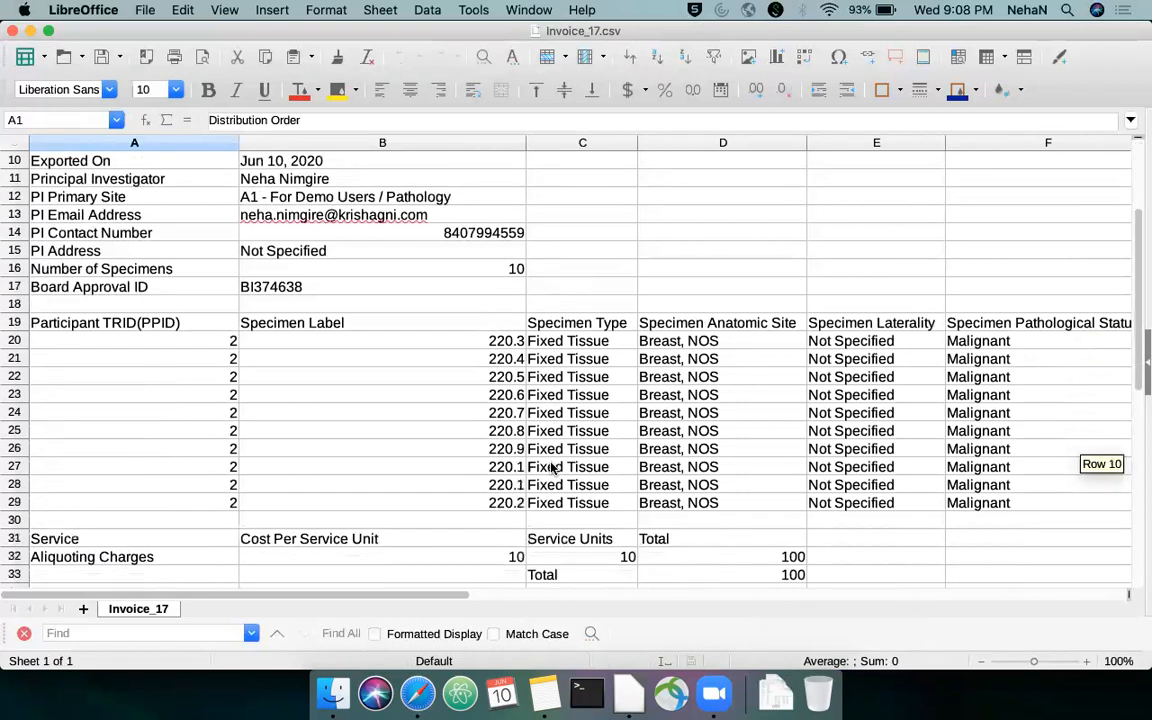
scroll(551, 466, "down", 2)
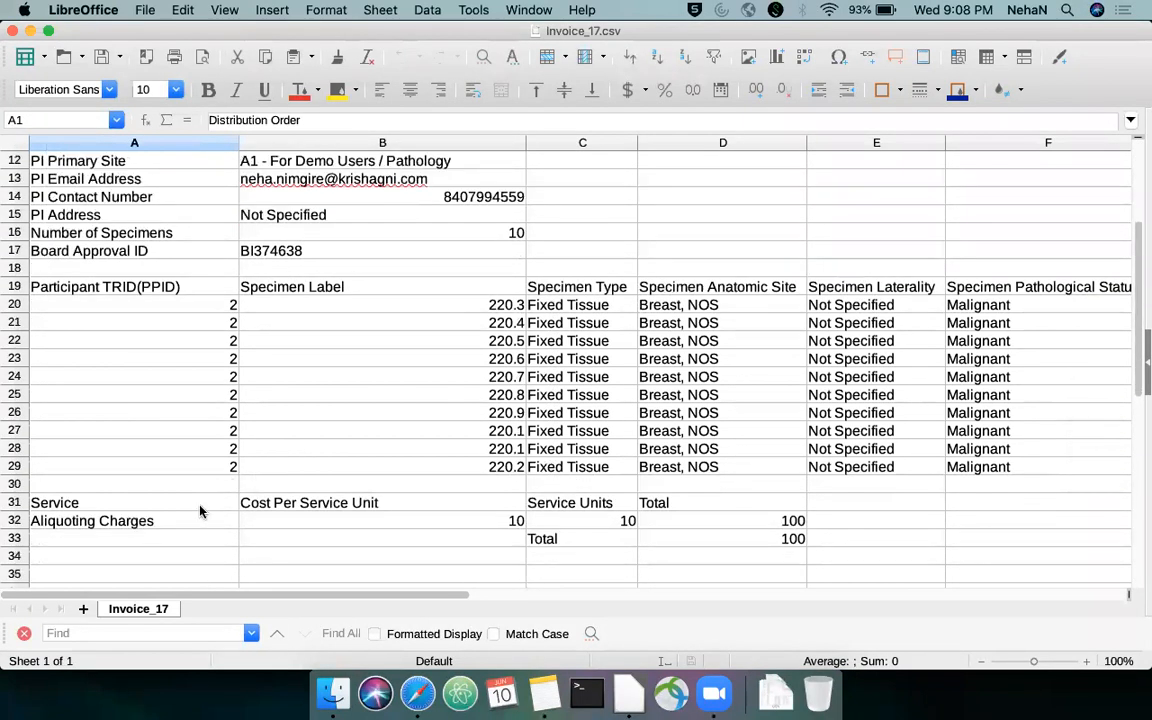
left_click(196, 505)
key("Down")
key("ctrl+Right")
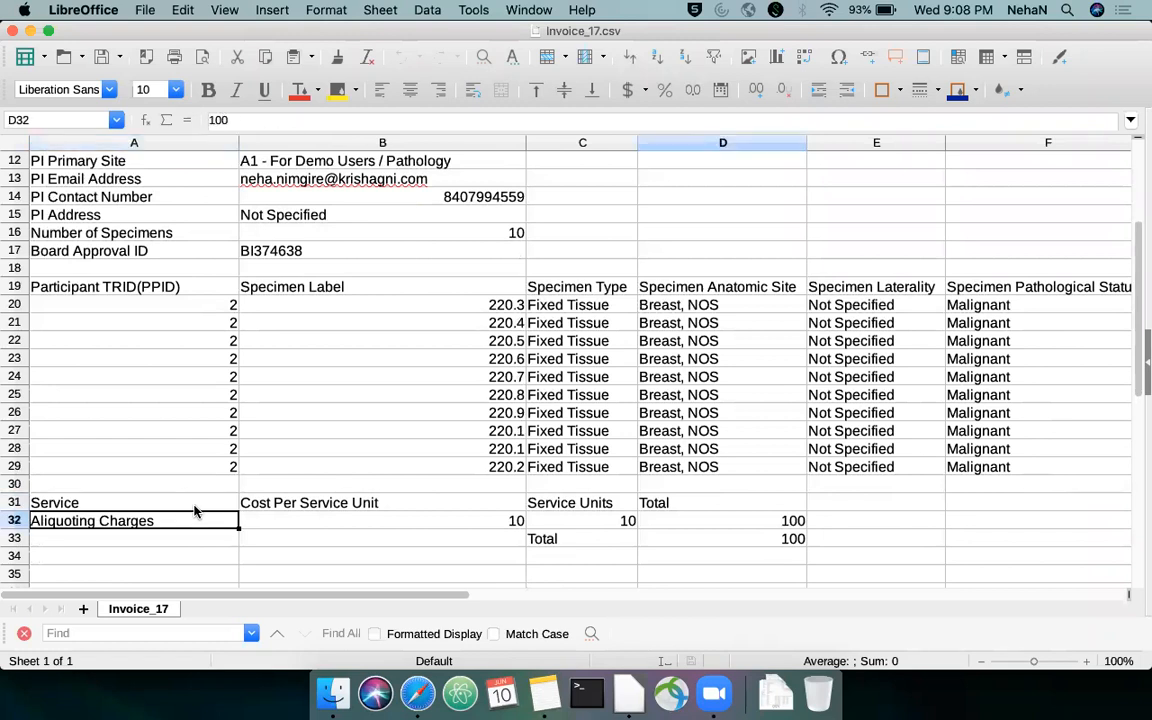
Select the Aliquoting Charges line A32:D32 in the invoice and examine its cost per unit, service units and total
key("ctrl+Right")
key("ctrl+Left")
key("ctrl+Left")
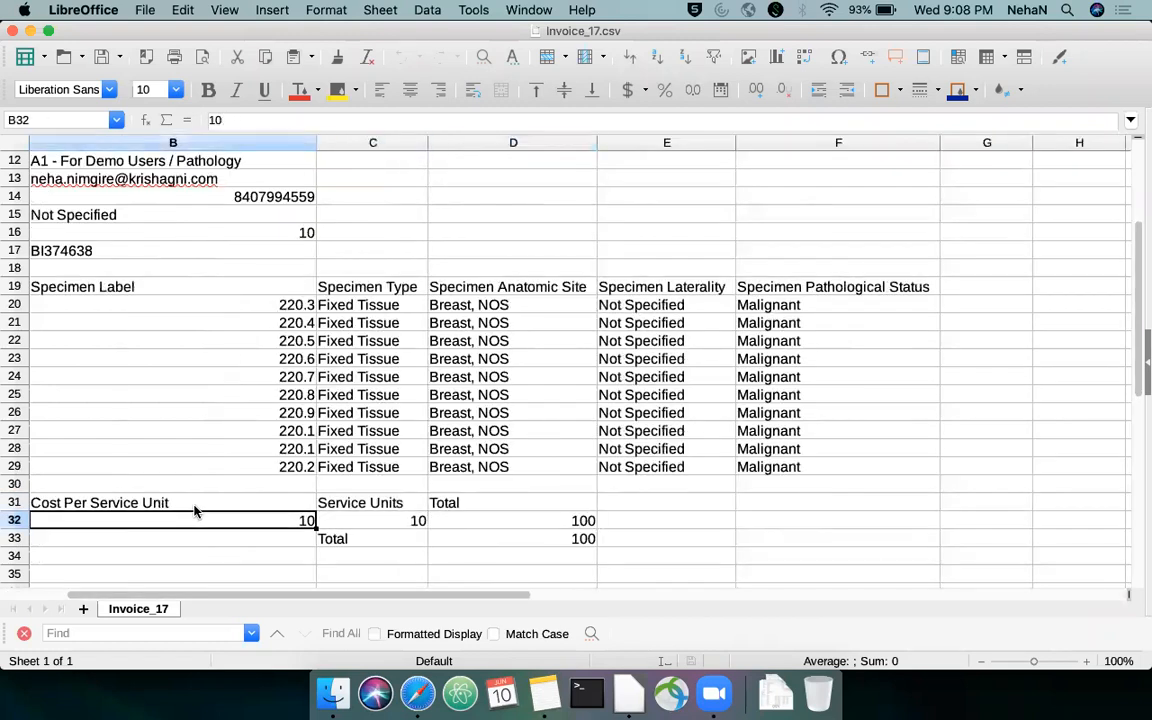
key("ctrl+Left")
key("shift+Right")
key("shift+Right")
key("shift+Right")
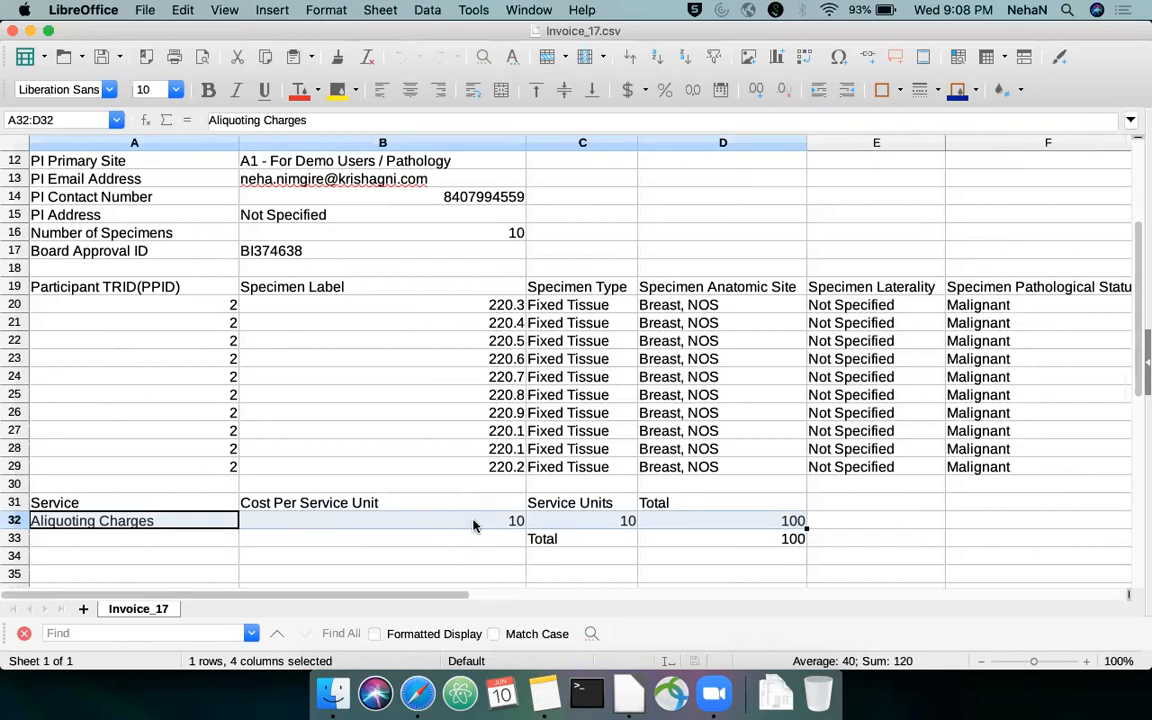
left_click(555, 517)
key("Right")
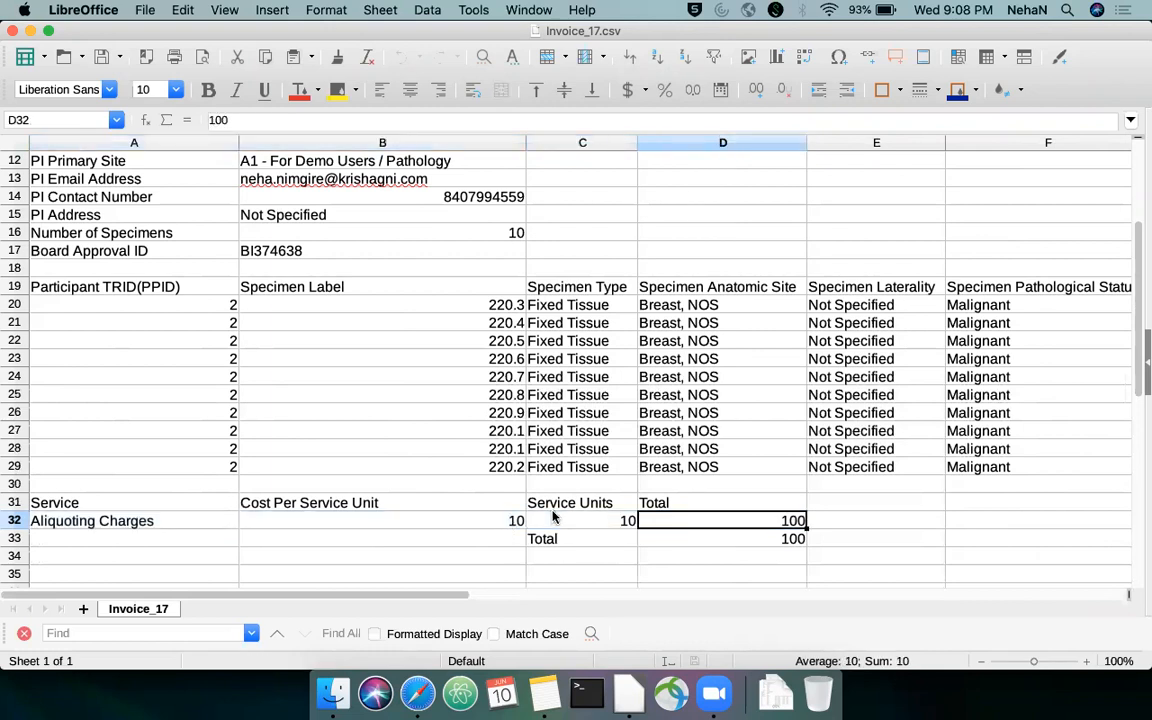
Go back to cell A1 at the start of the invoice to view the distribution order details
key("Up")
key("Up")
key("Up")
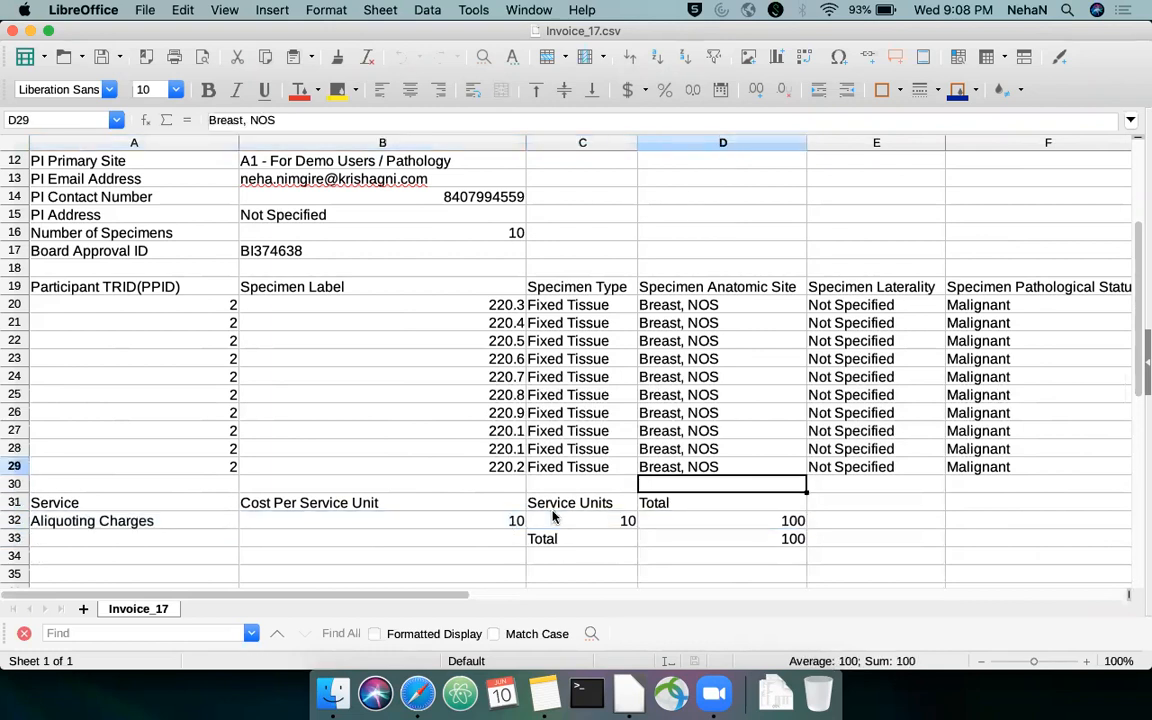
key("Left")
key("Left")
key("Left")
key("ctrl+Up")
key("ctrl+Up")
key("ctrl+Up")
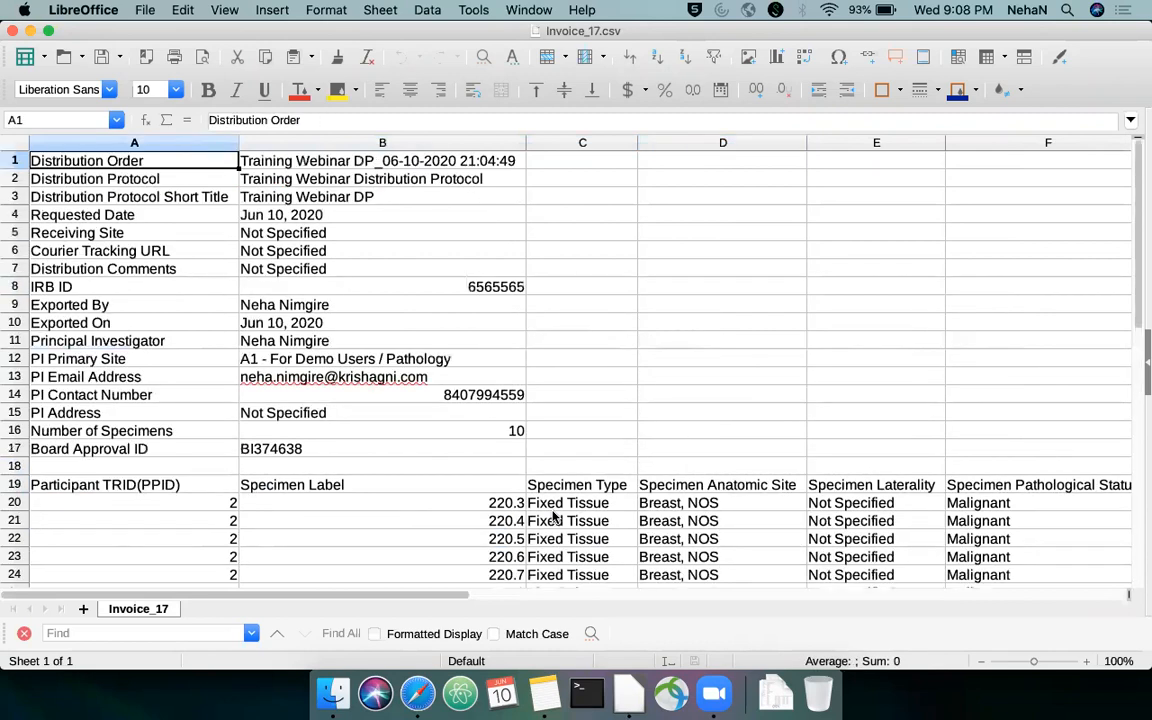
Switch to OpenSpecimen in Safari, review the distribution labels of the order's specimens, and check specimen 000220.1
key("super+Tab")
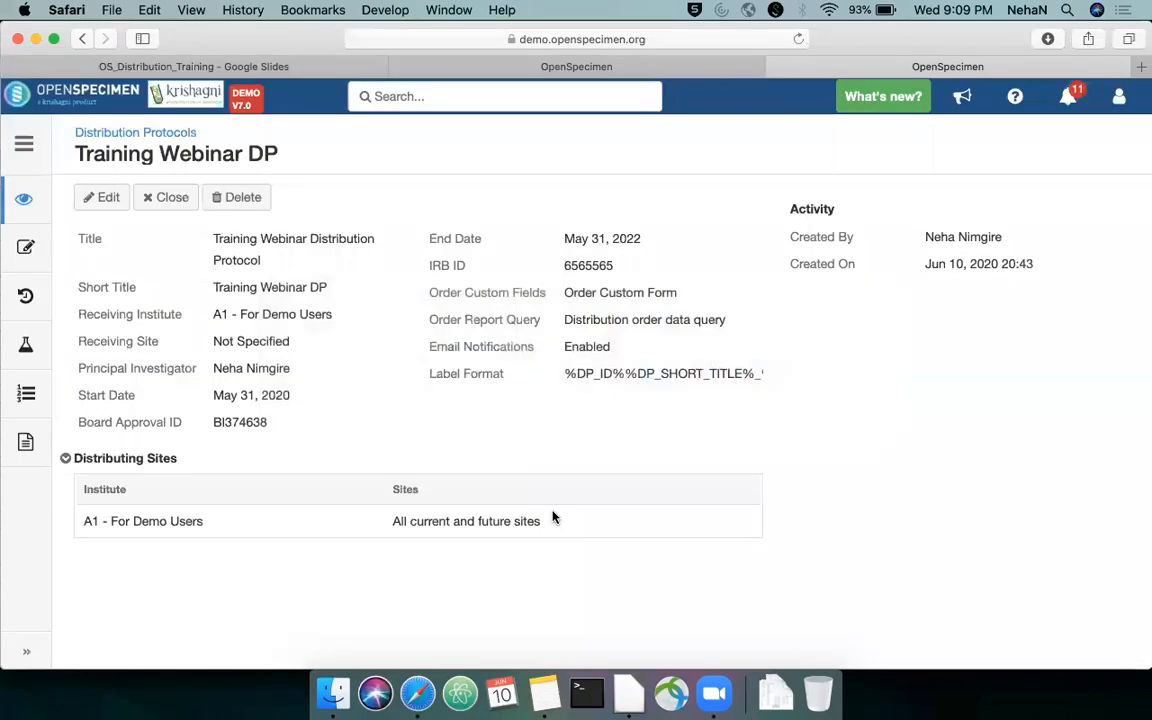
key("ctrl+shift+Tab")
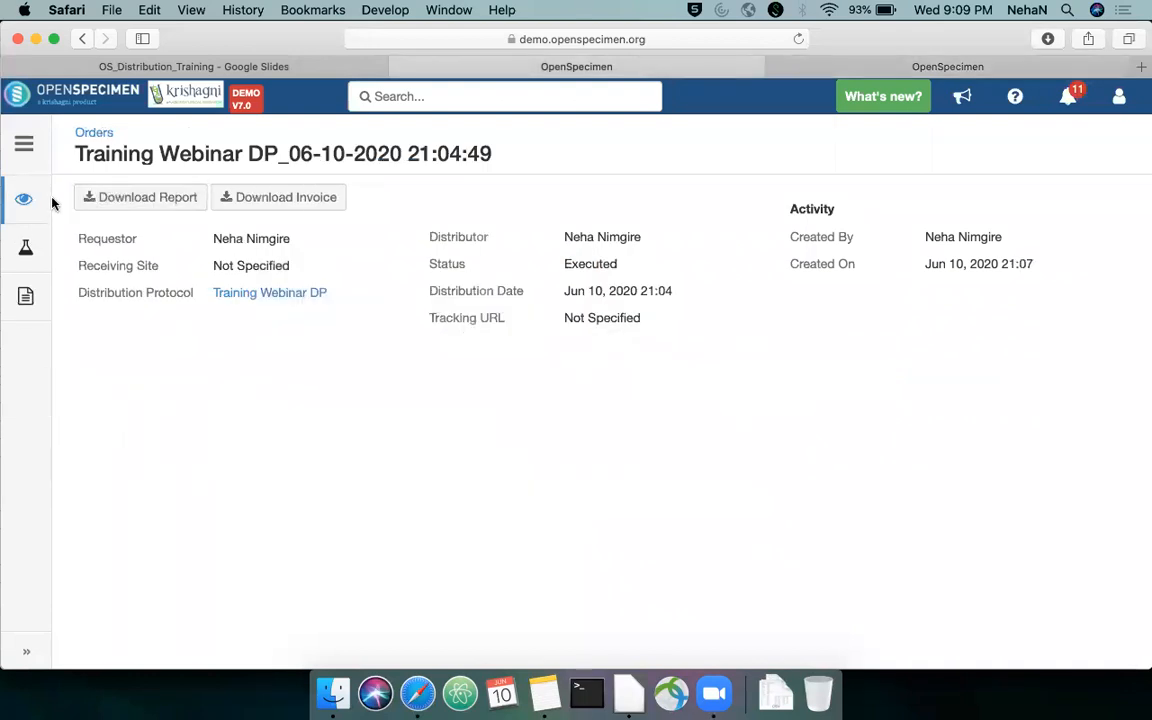
left_click(33, 249)
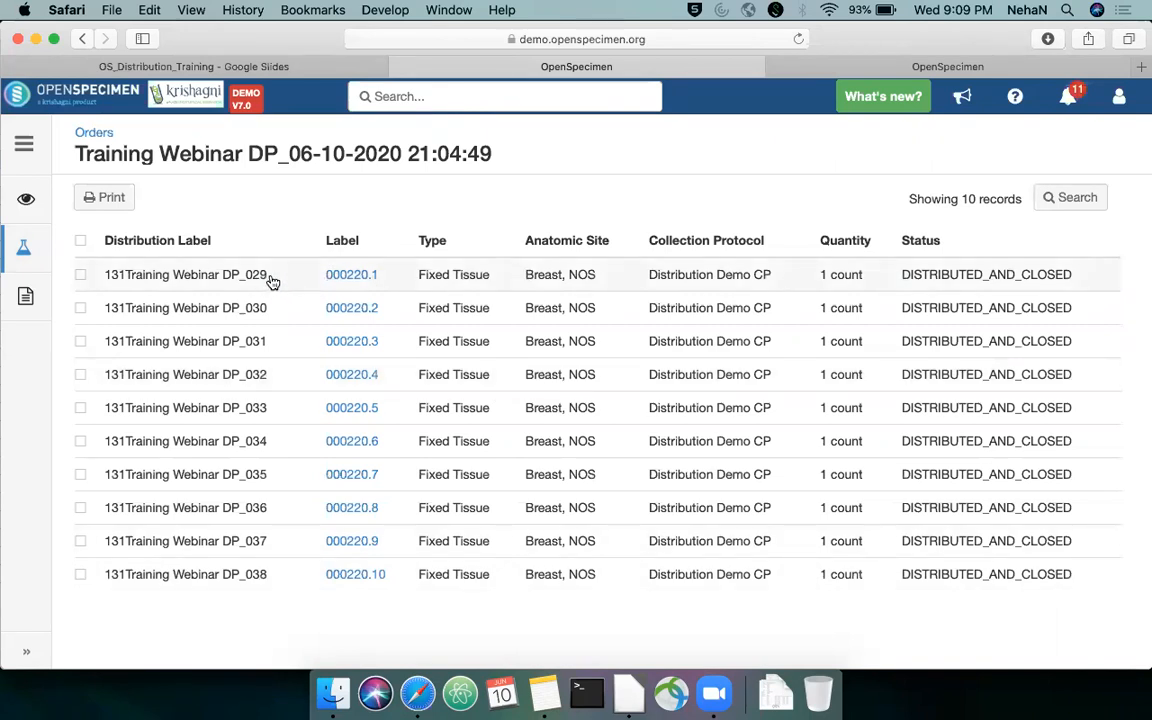
left_click_drag(270, 279, 110, 273)
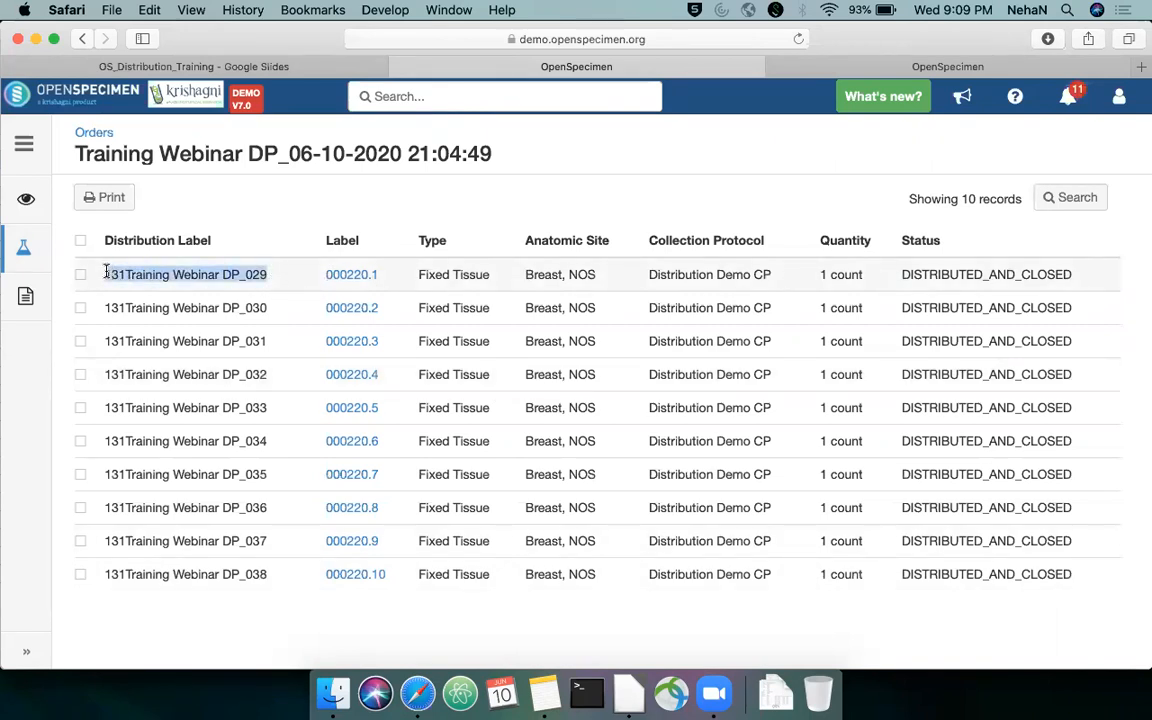
key("super+Left")
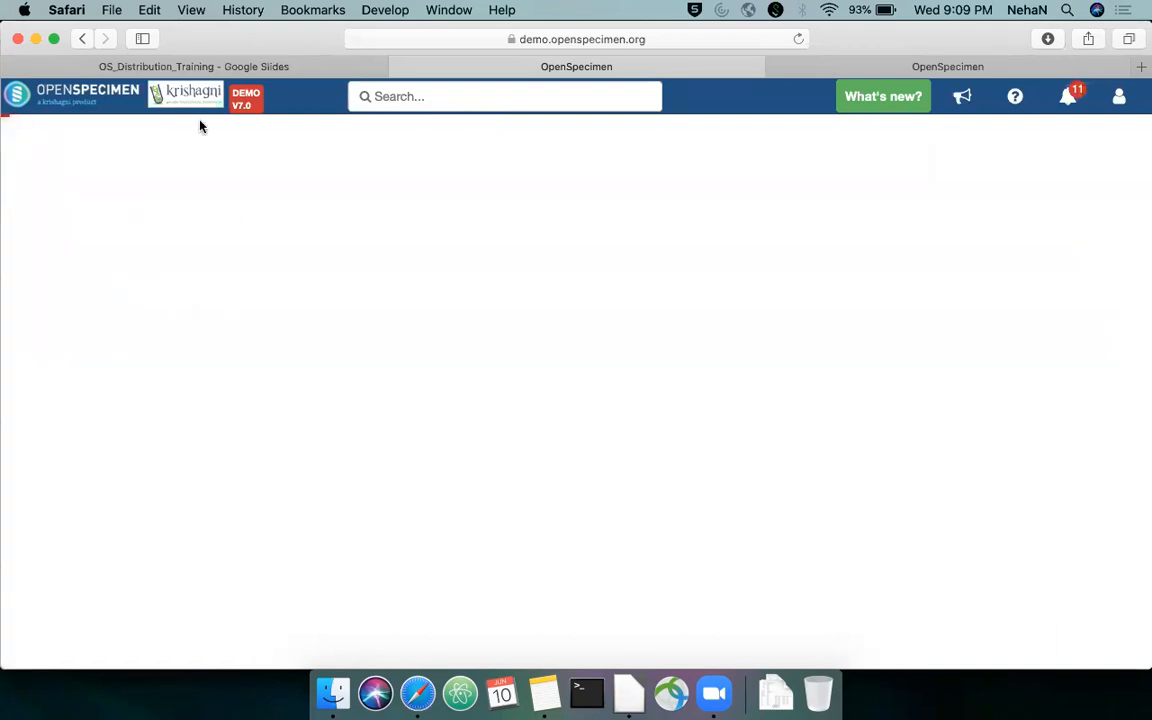
left_click(82, 38)
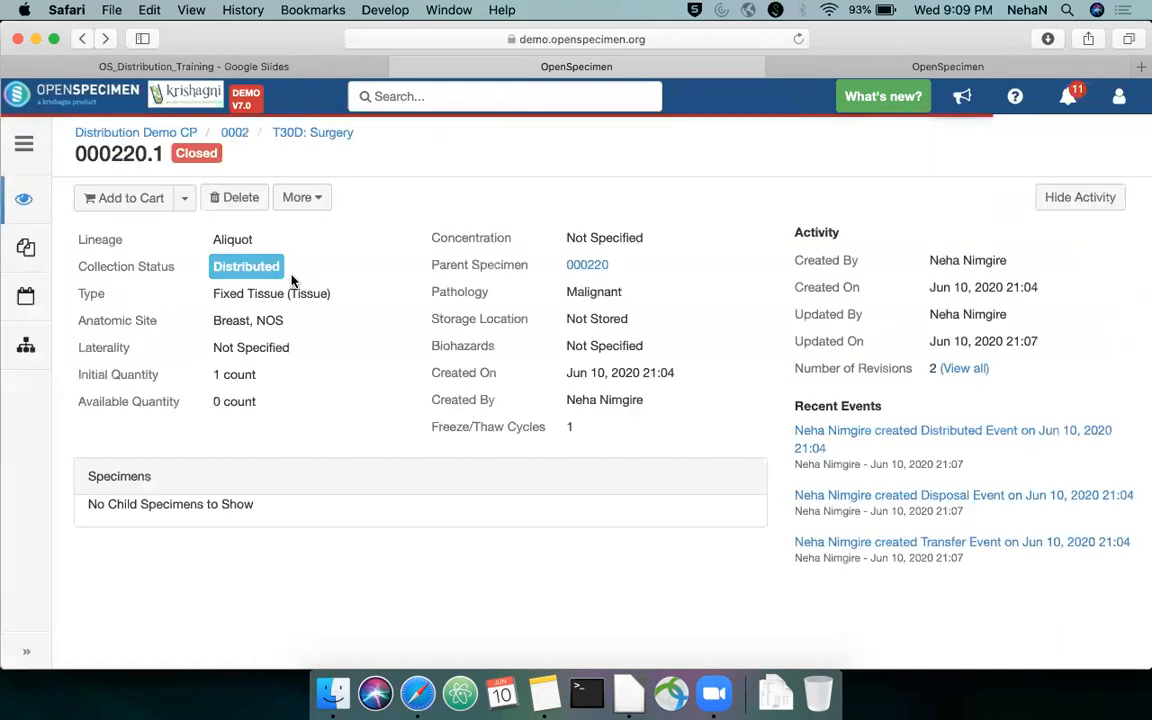
key("super+Left")
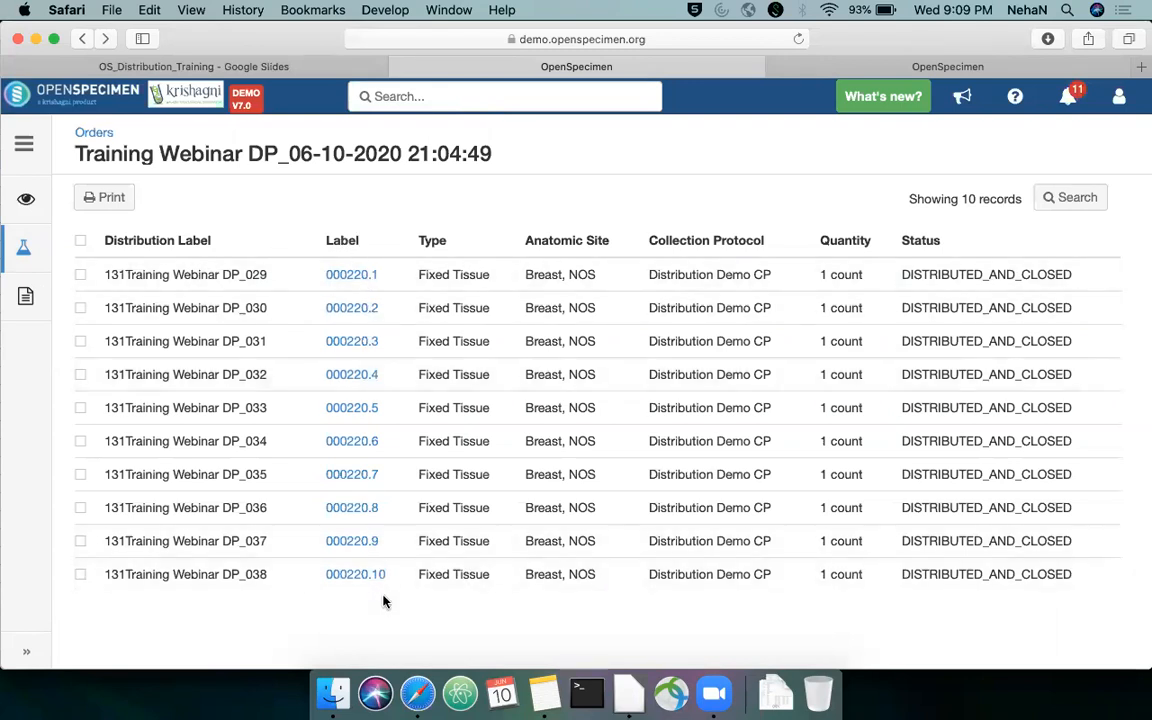
Review the order's invoice and overview, and advance the OS_Distribution_Training slides to the demo of distribution via specimen actions menu
left_click(26, 298)
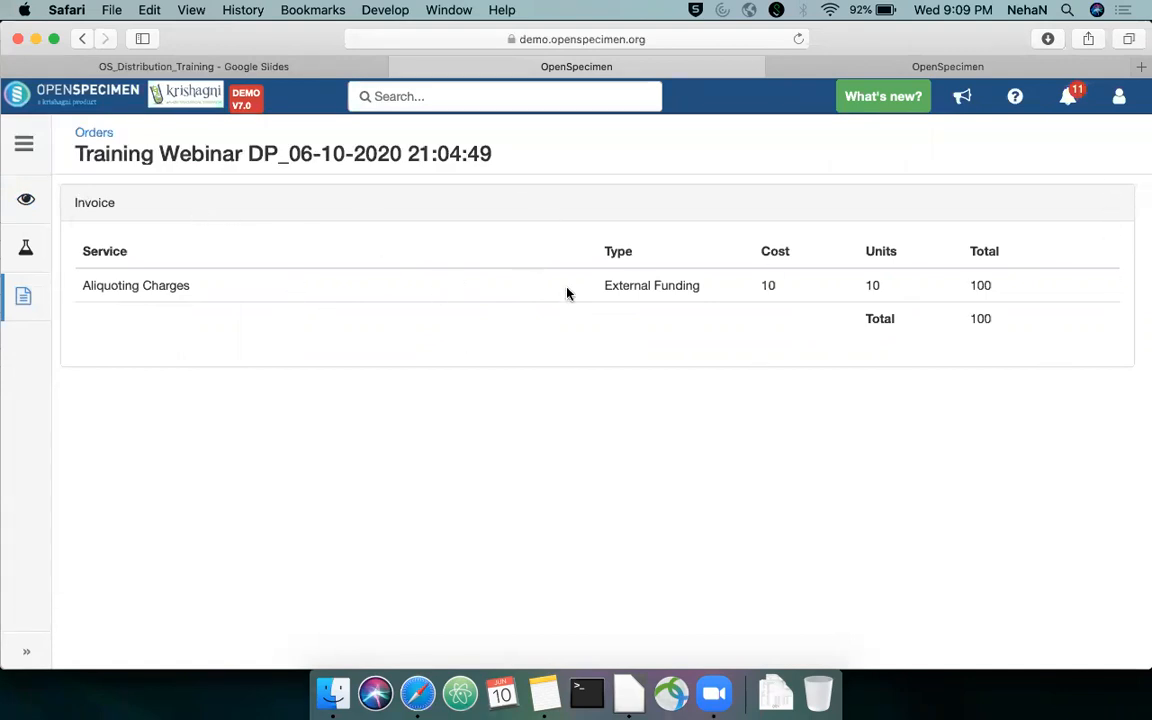
left_click(26, 199)
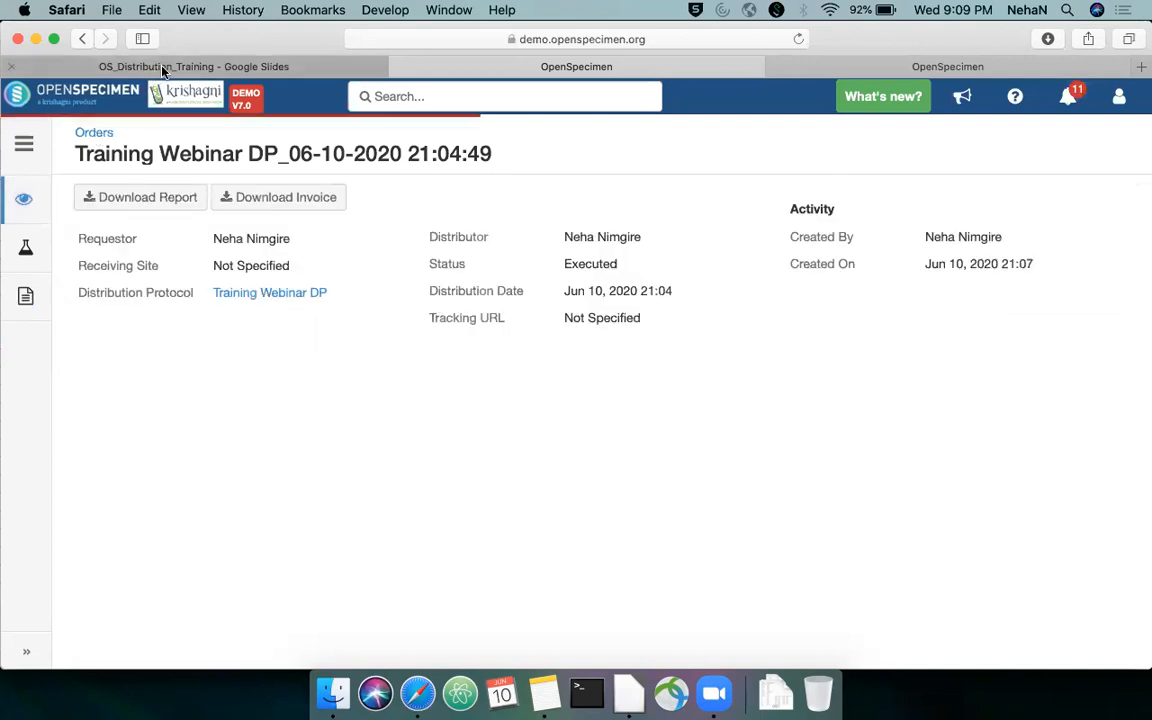
left_click(163, 67)
key("Right")
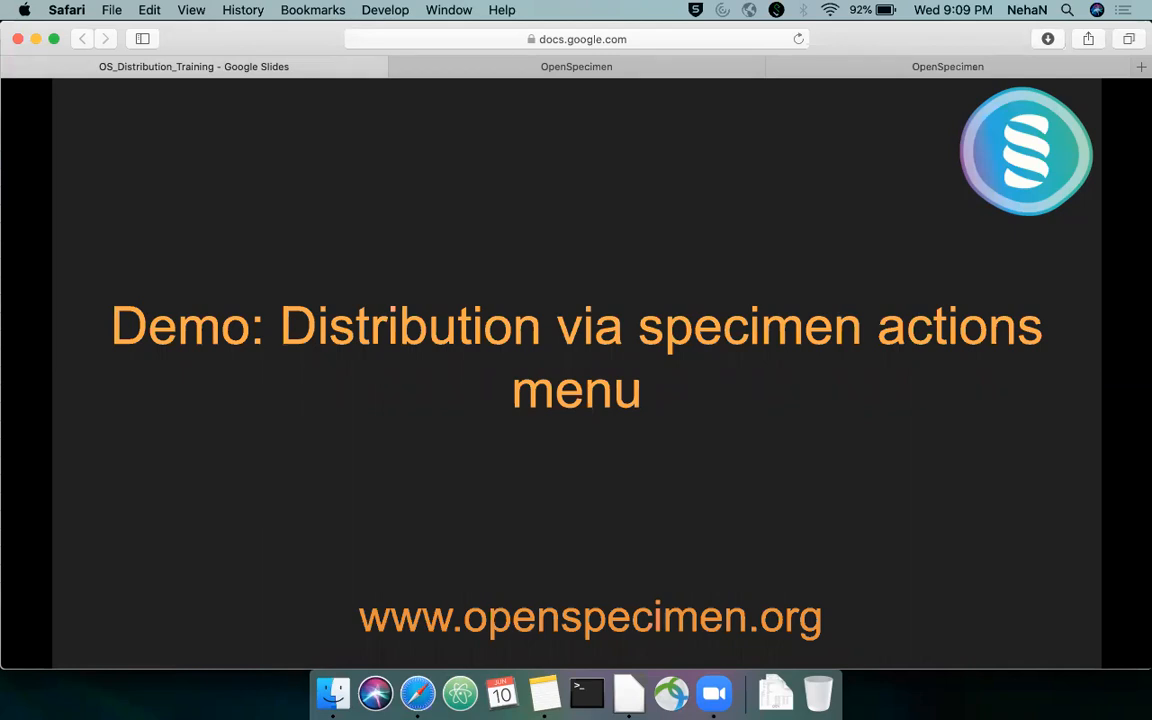
From the order's specimen 000220.1, open participant 0002 and view the specimens of the T0D: Pre-Surgical visit
left_click(738, 67)
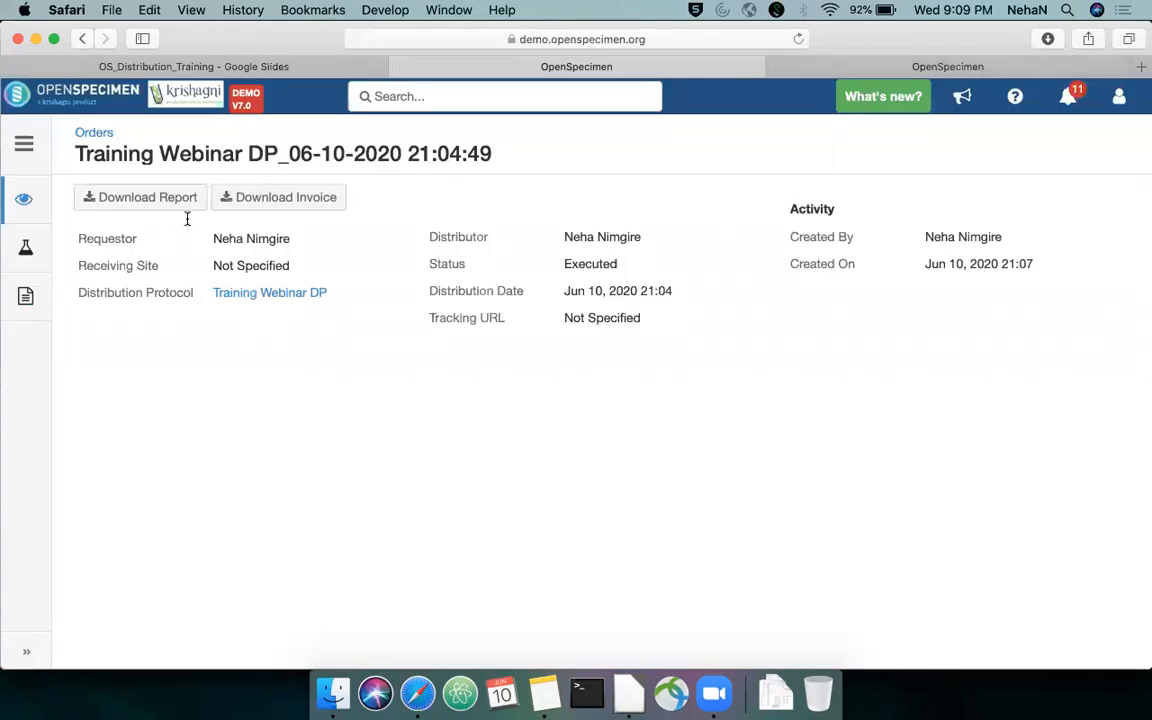
left_click(25, 247)
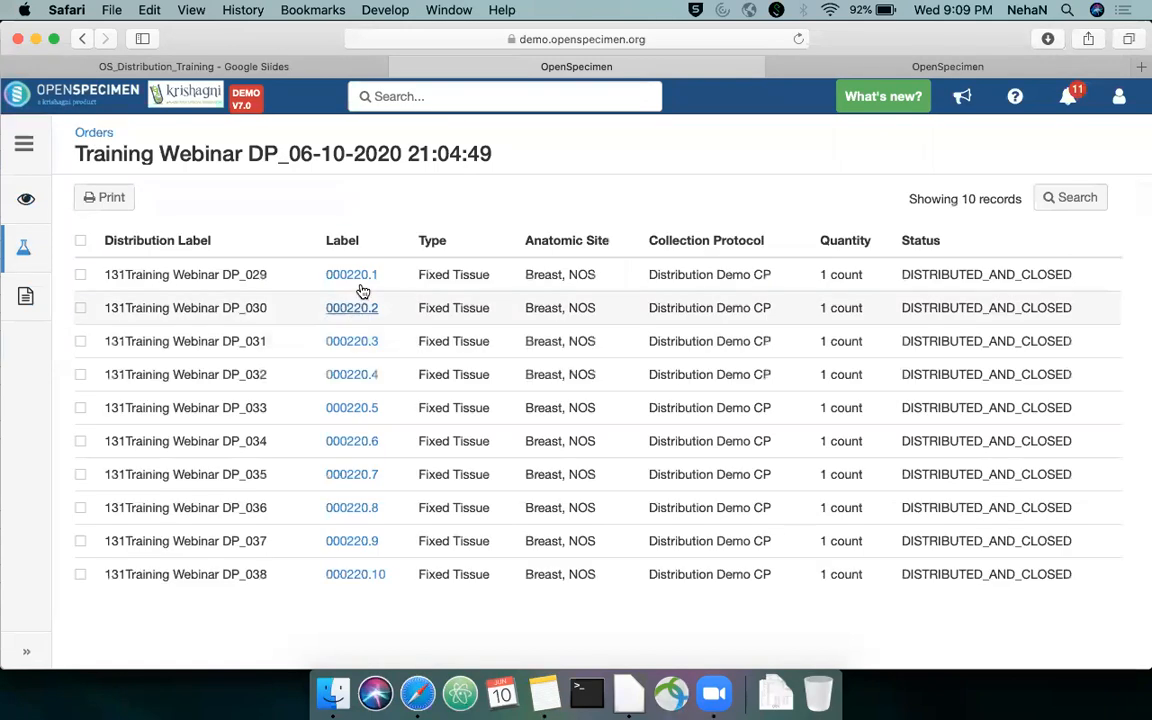
left_click(364, 276)
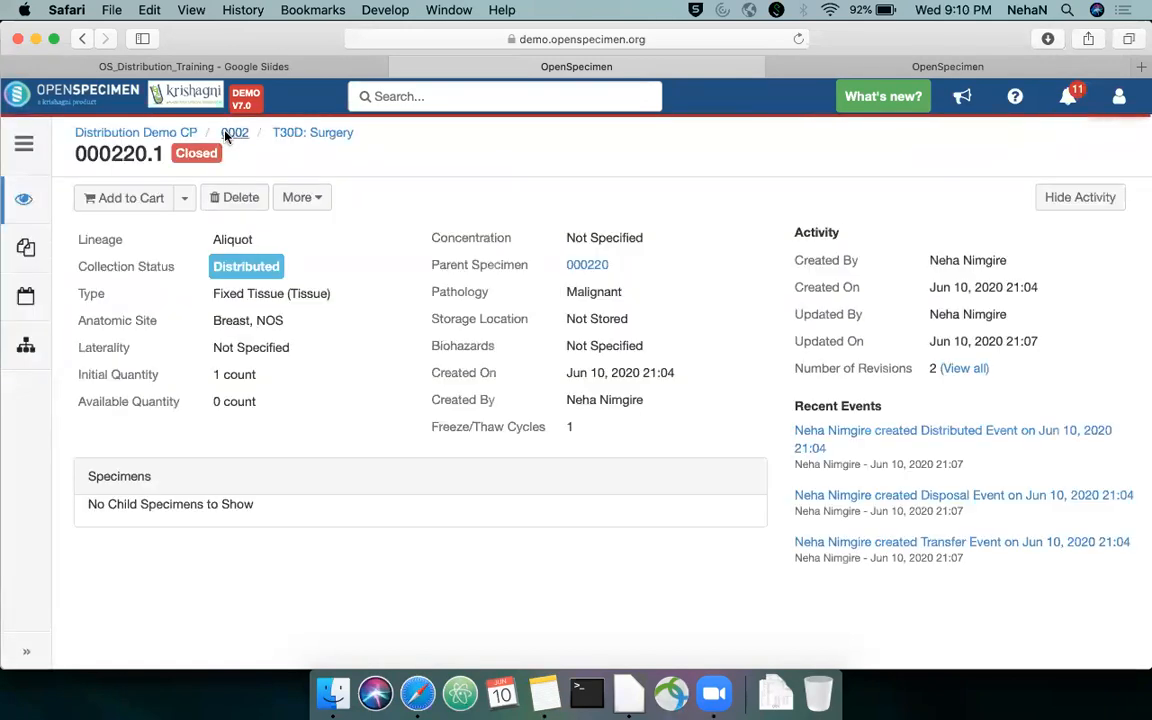
left_click(236, 134)
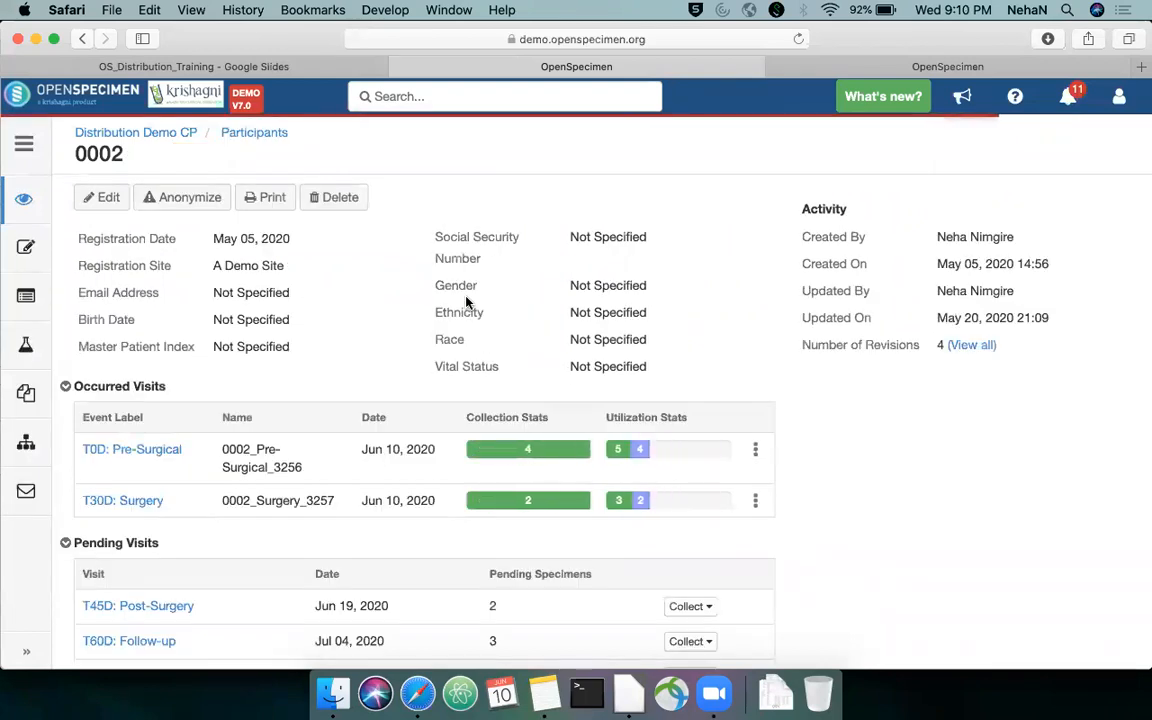
scroll(465, 300, "down", 1)
left_click(152, 412)
scroll(407, 352, "down", 3)
scroll(407, 352, "down", 2)
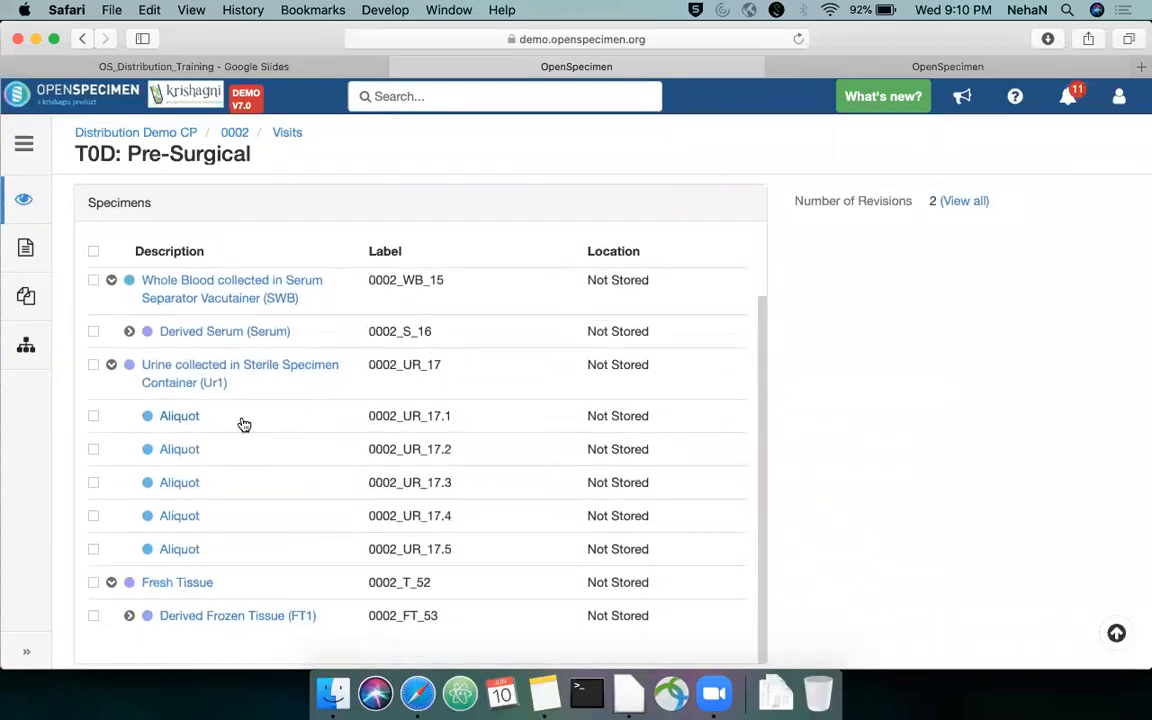
Select Fresh Tissue 0002_T_52 and its derived frozen tissue 0002_FT_53, and show the actions offered for them
left_click(93, 616)
left_click(93, 582)
left_click(736, 203)
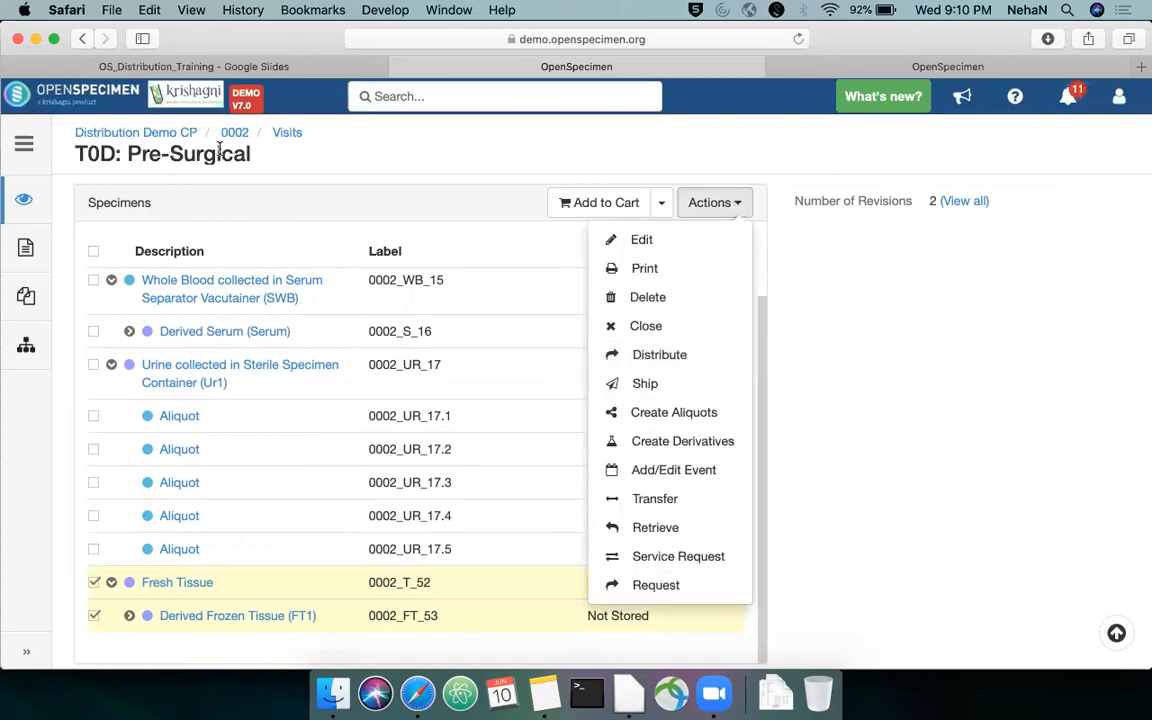
Open the specimens list of Distribution Demo CP and filter it to lineage Aliquot and type Serum
left_click(184, 135)
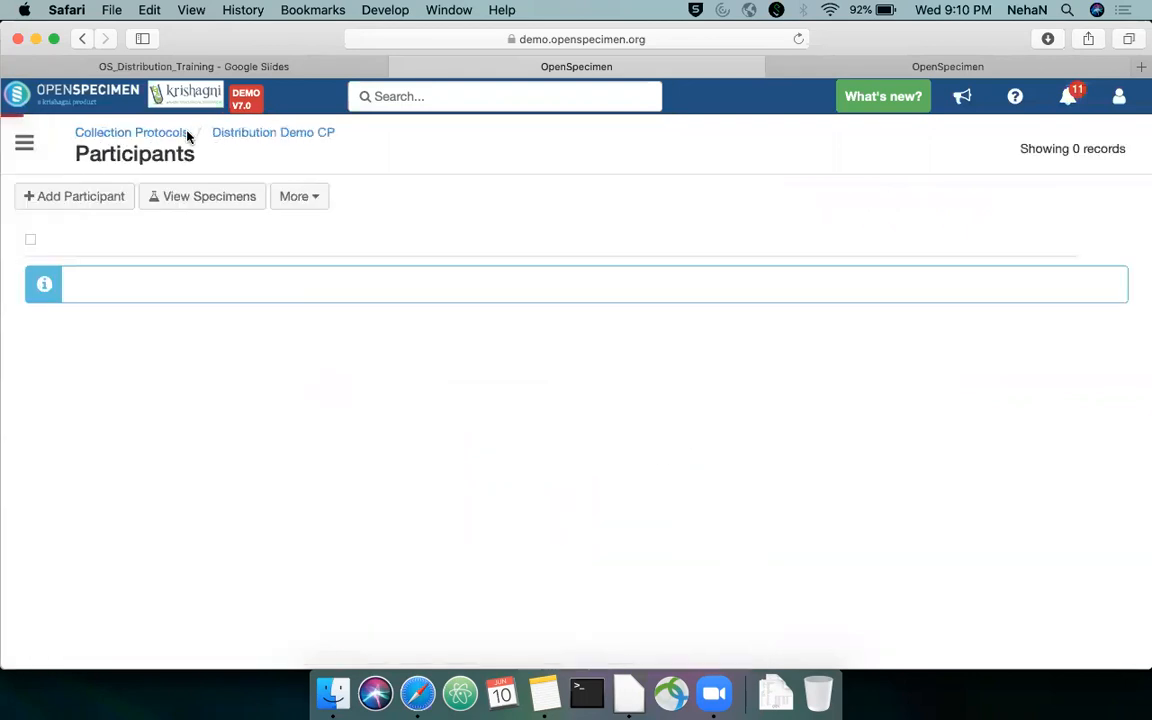
left_click(224, 198)
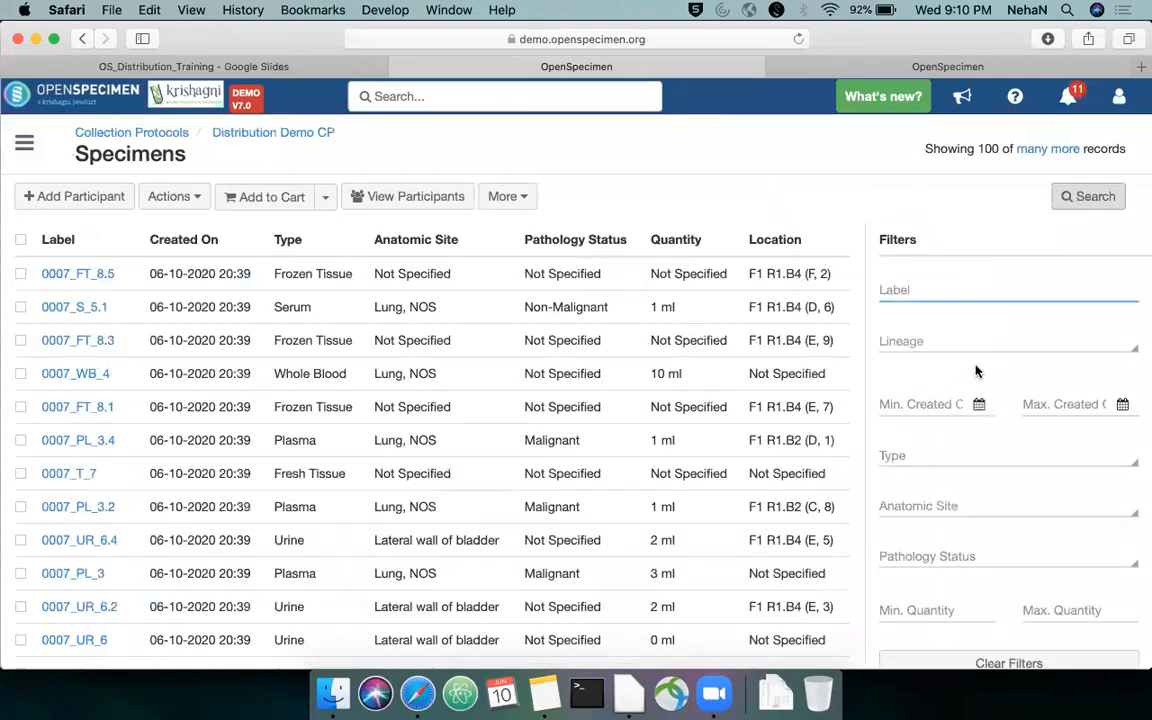
left_click(996, 345)
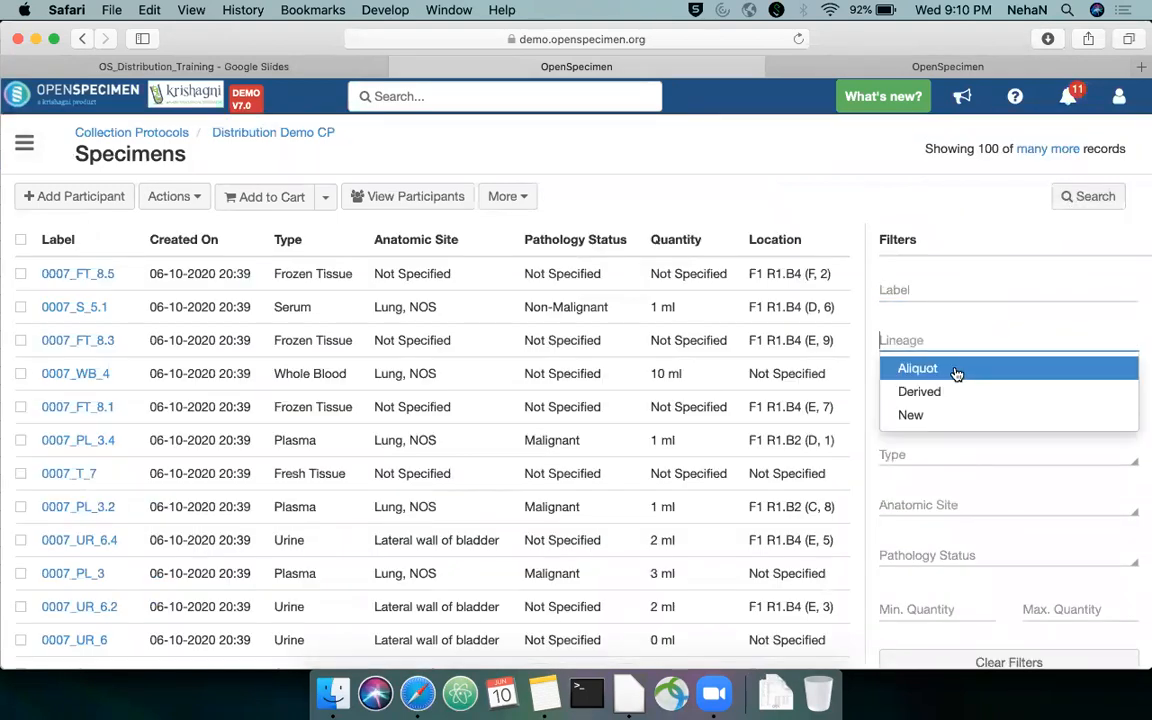
left_click(956, 374)
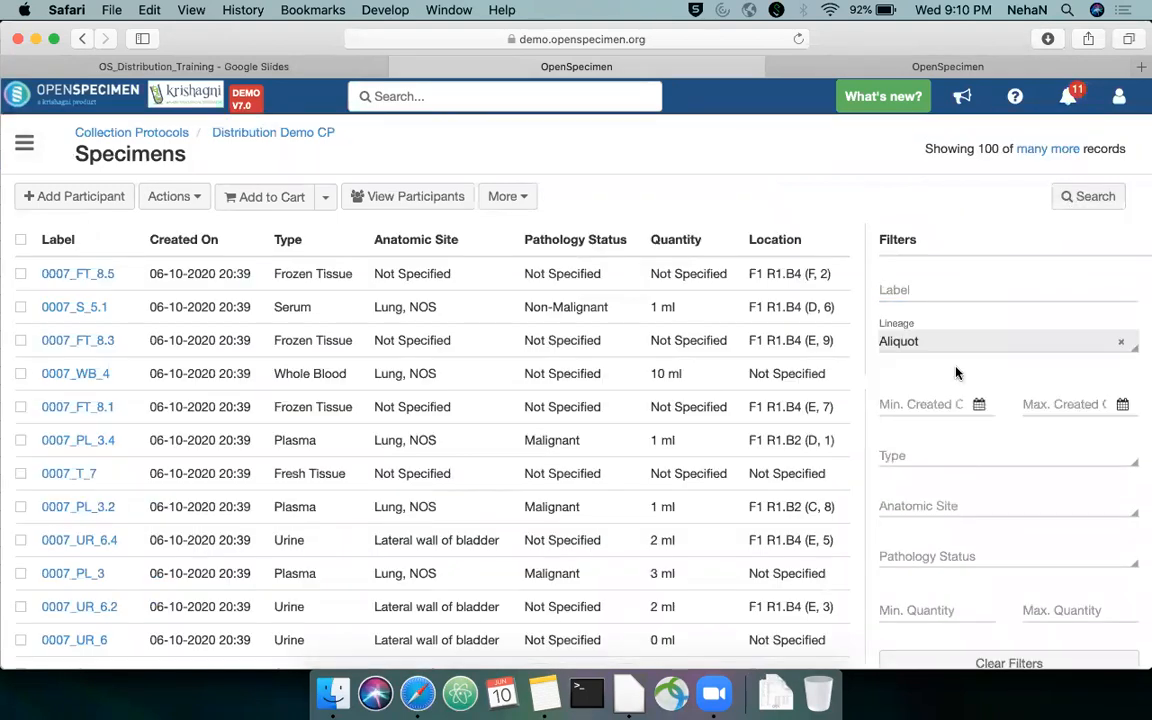
left_click(949, 457)
type("Ser")
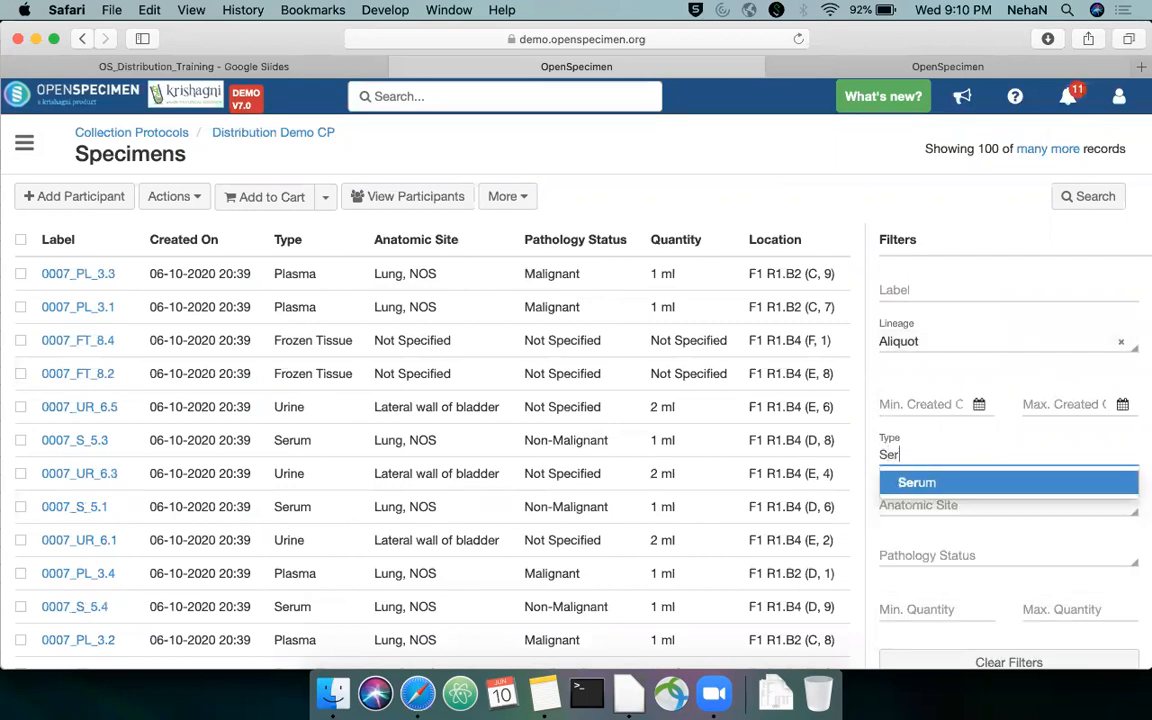
type("um")
key("Return")
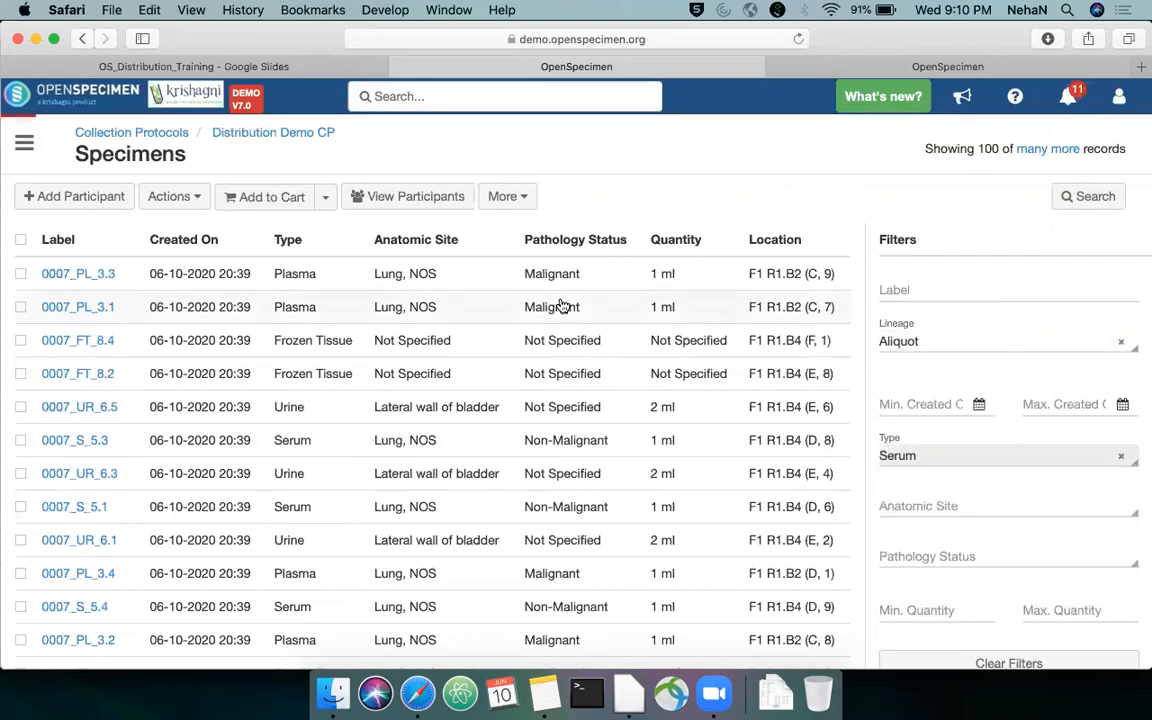
Select all filtered serum aliquots and start distributing them under Training Webinar DP with the option to add more details
scroll(727, 455, "down", 10)
scroll(317, 358, "up", 5)
scroll(317, 358, "up", 5)
left_click(22, 238)
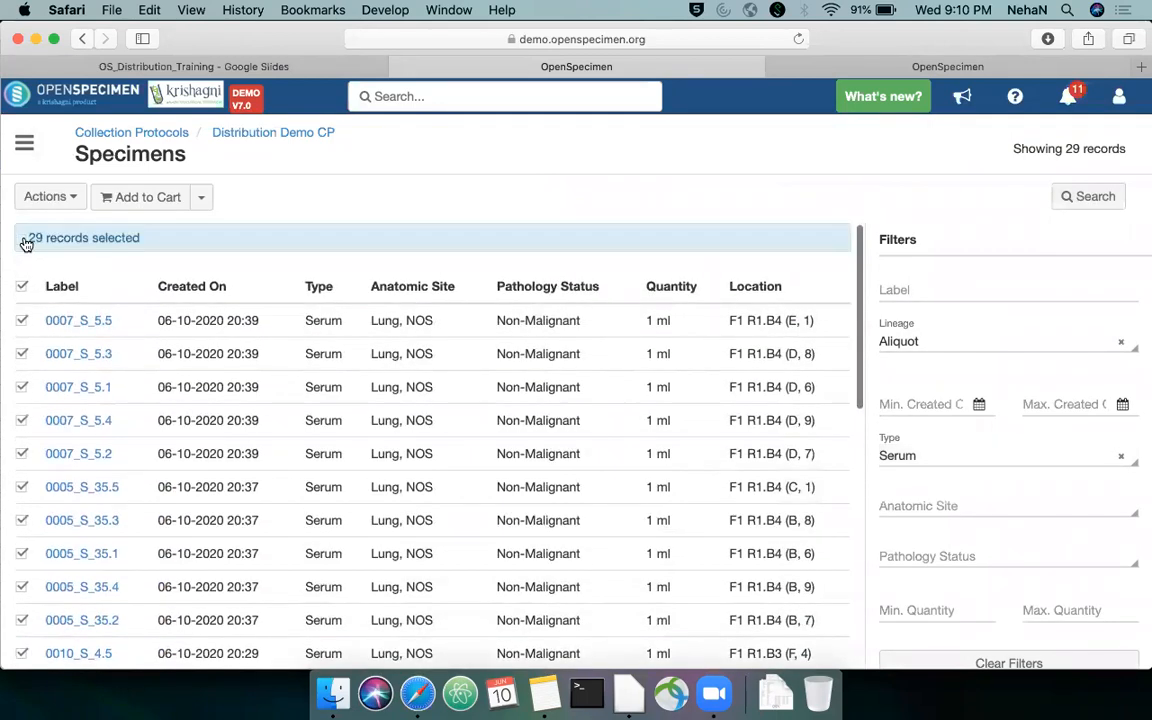
left_click(40, 196)
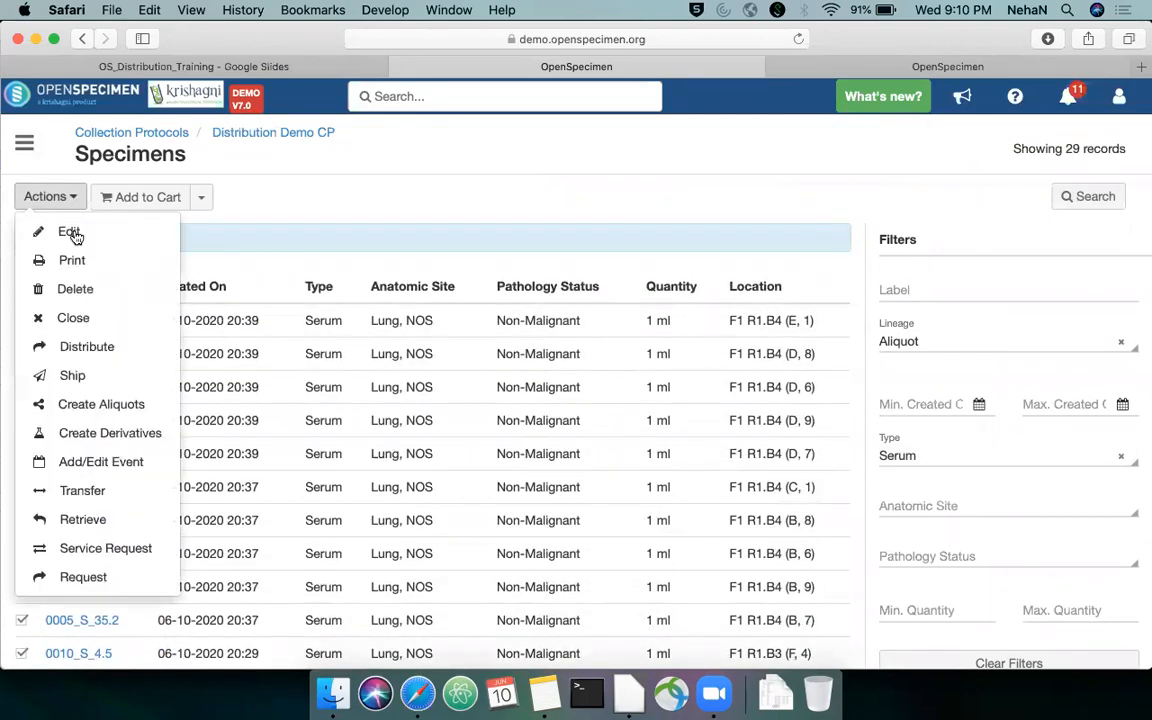
left_click(90, 346)
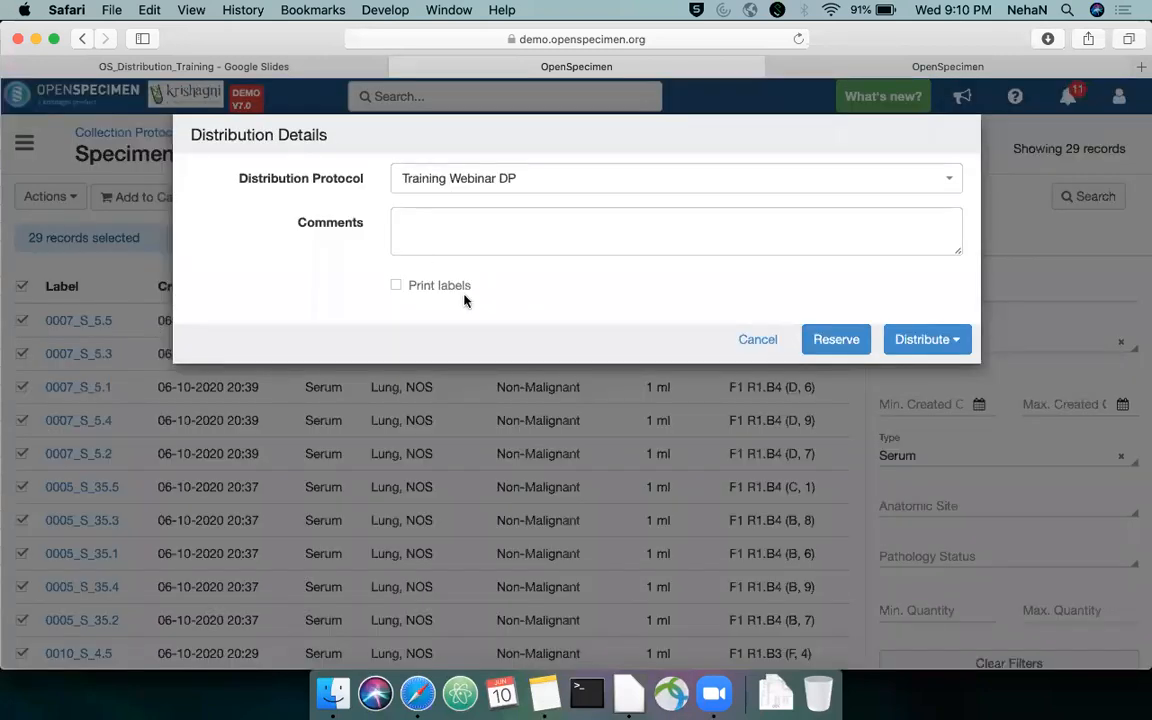
left_click(925, 339)
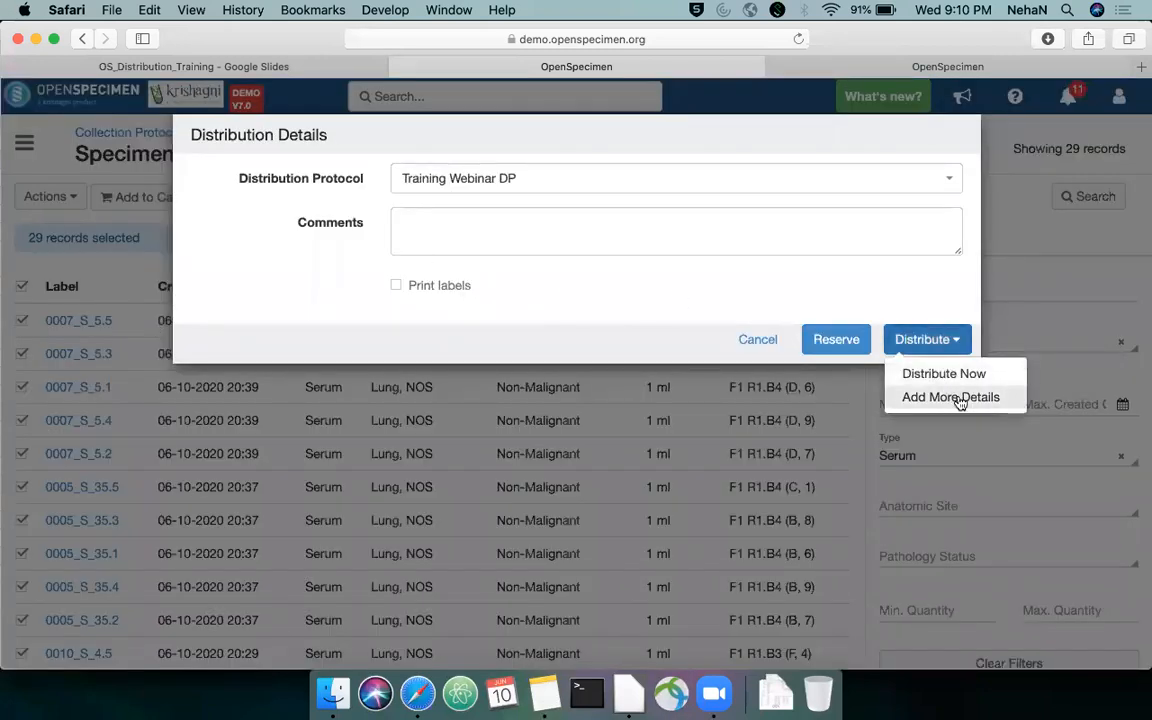
left_click(955, 397)
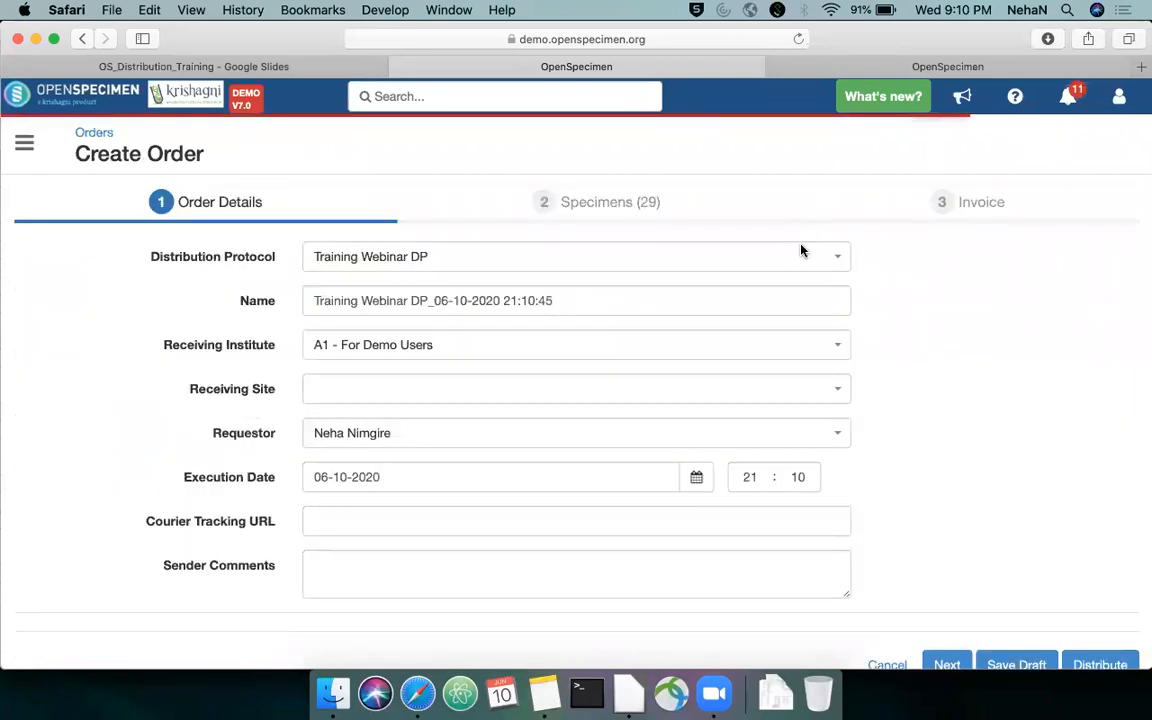
Accept the default order details, proceed to the order's specimens, and review their quantities and costs
scroll(964, 589, "down", 3)
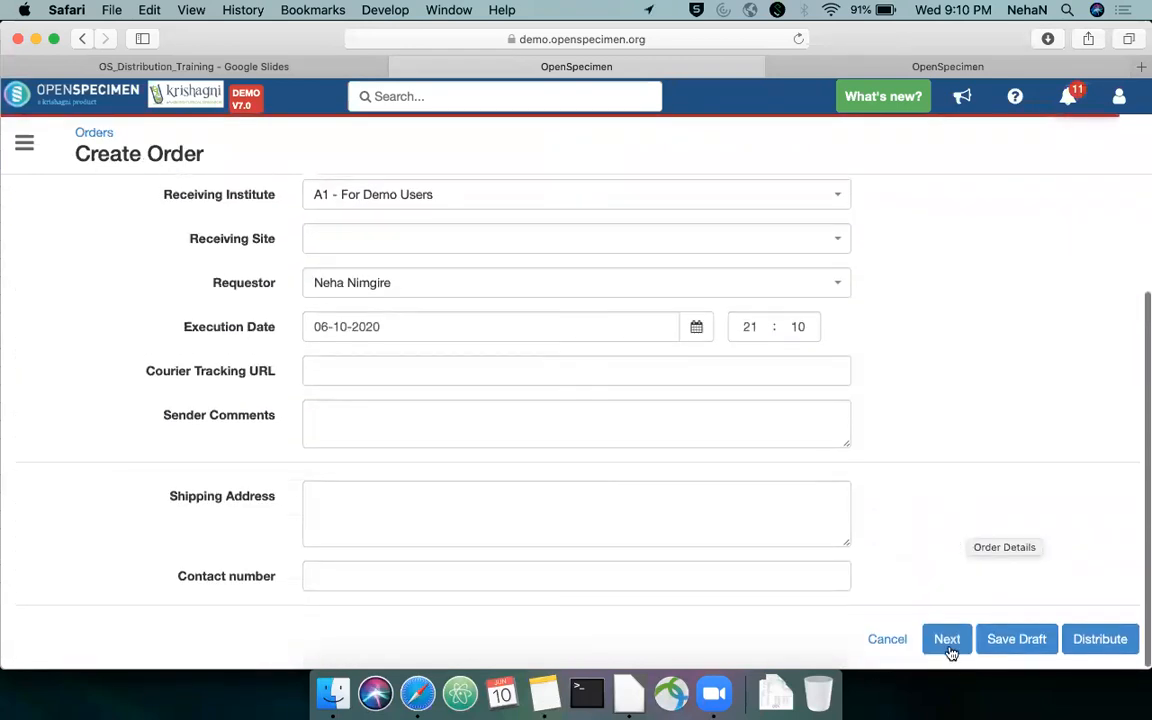
left_click(947, 641)
scroll(951, 495, "down", 20)
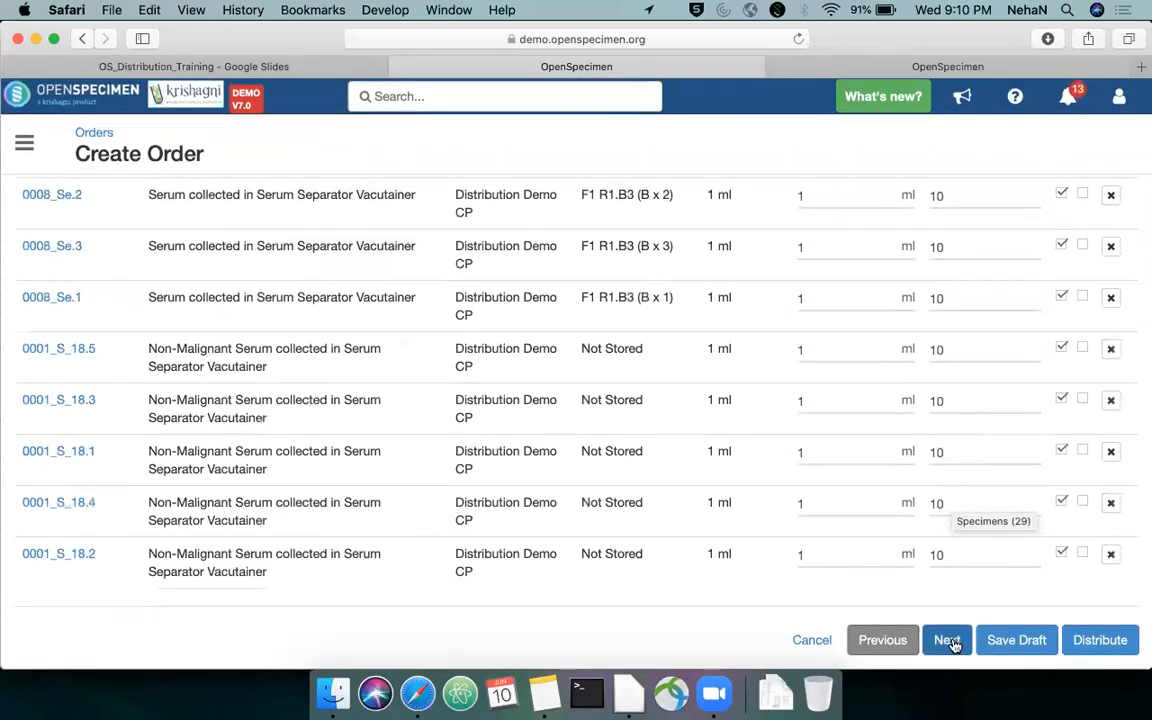
scroll(964, 496, "up", 20)
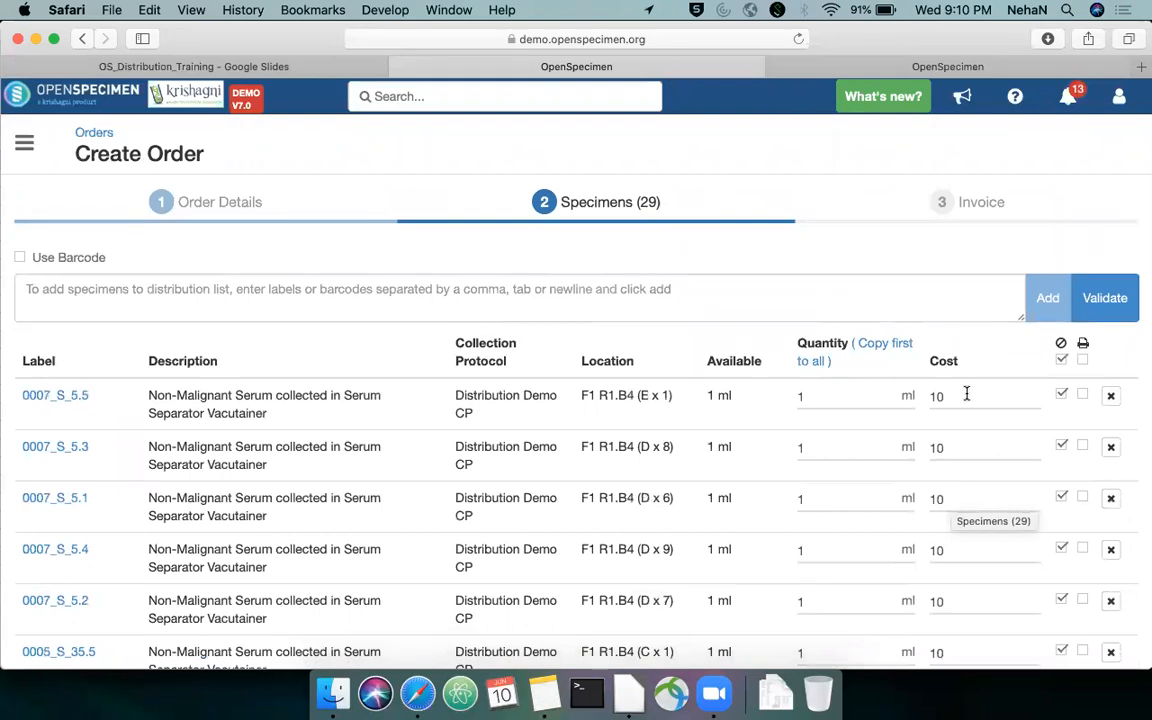
Proceed to the order's invoice and add the Aliquoting Charges service with the type External Funding
left_click(933, 397)
left_click_drag(933, 397, 971, 389)
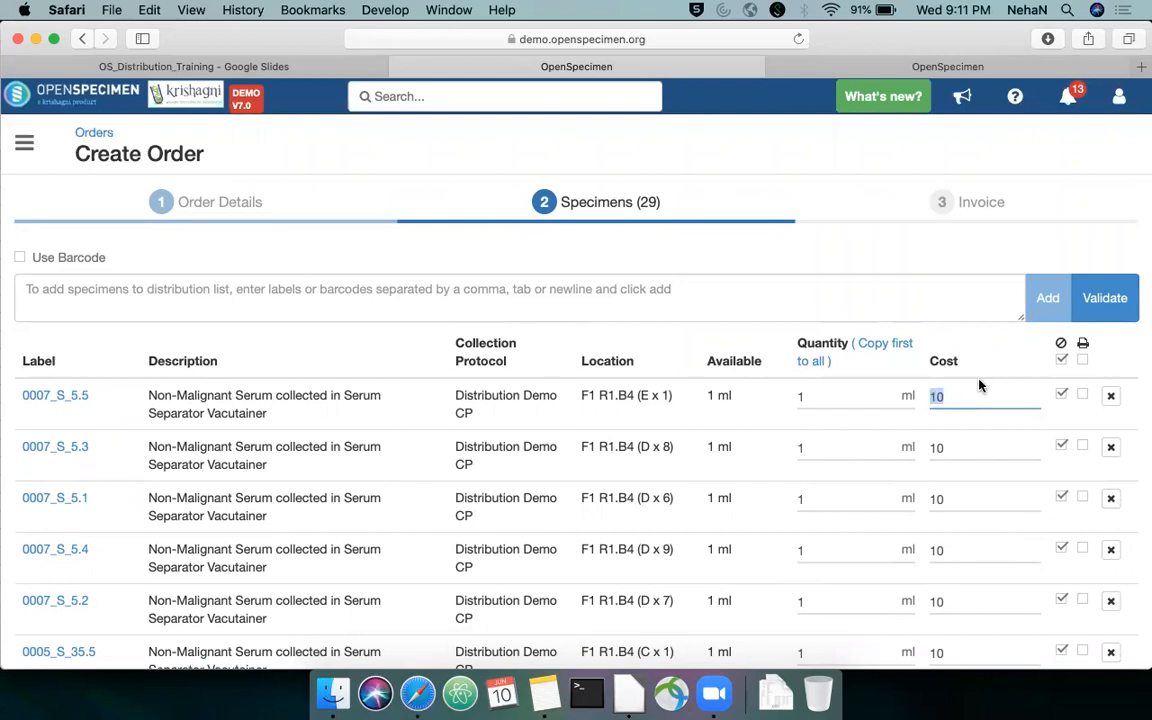
scroll(978, 386, "down", 15)
left_click(947, 639)
left_click(88, 319)
left_click(124, 295)
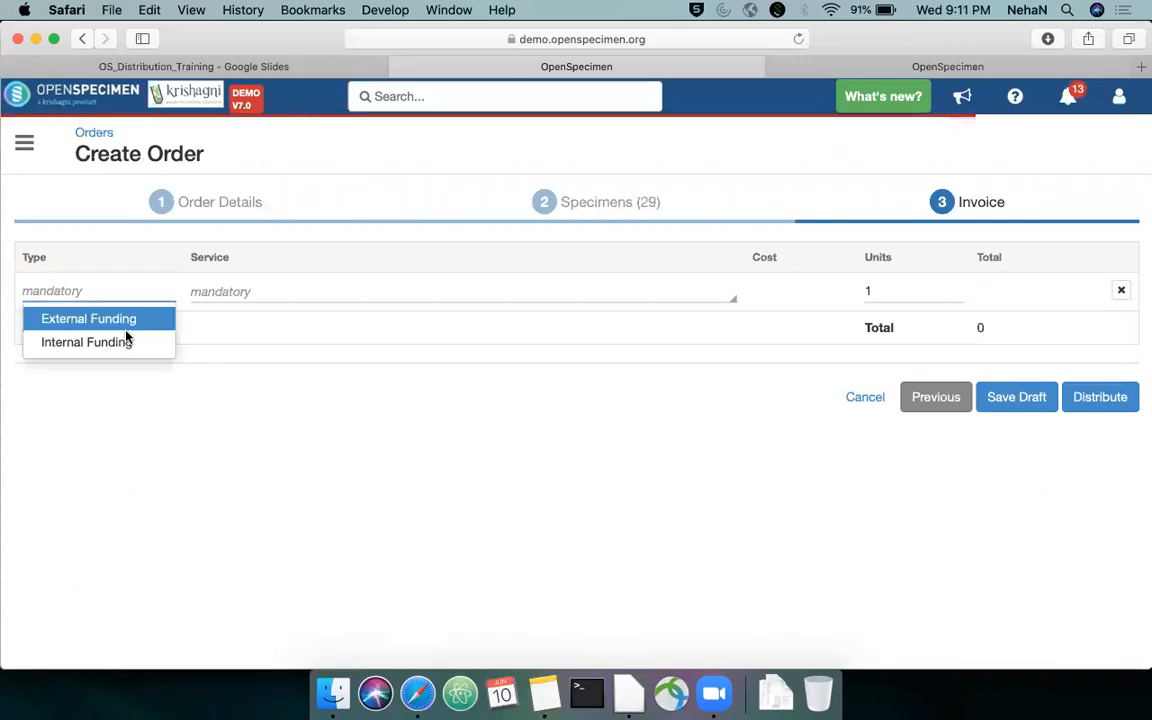
left_click(127, 341)
left_click(127, 302)
left_click(126, 317)
left_click(262, 291)
left_click(270, 319)
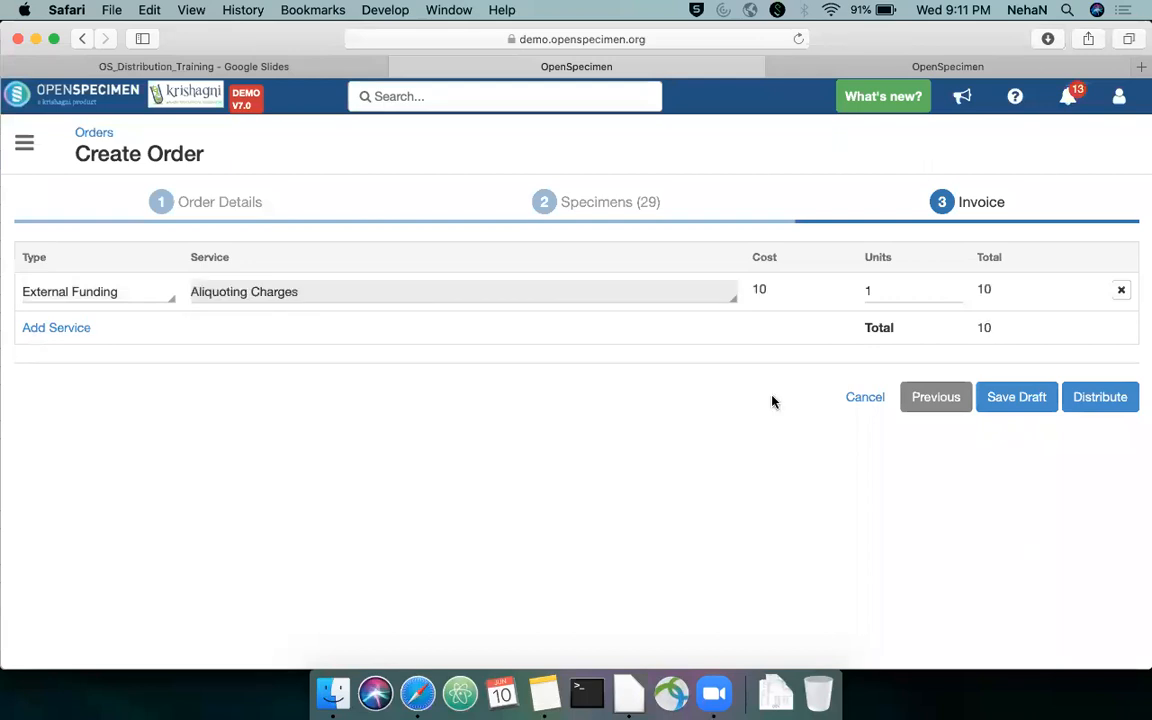
Set the Aliquoting Charges units to 29 and try to distribute the order
left_click(872, 290)
key("BackSpace")
type("29")
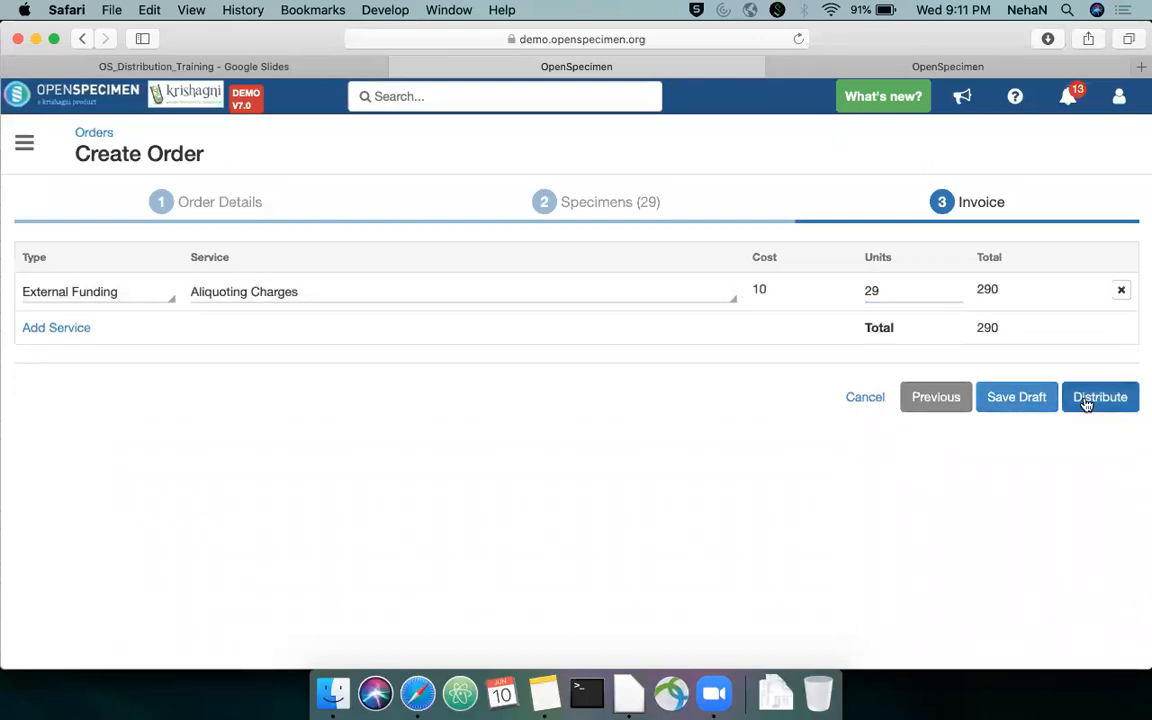
left_click(1087, 401)
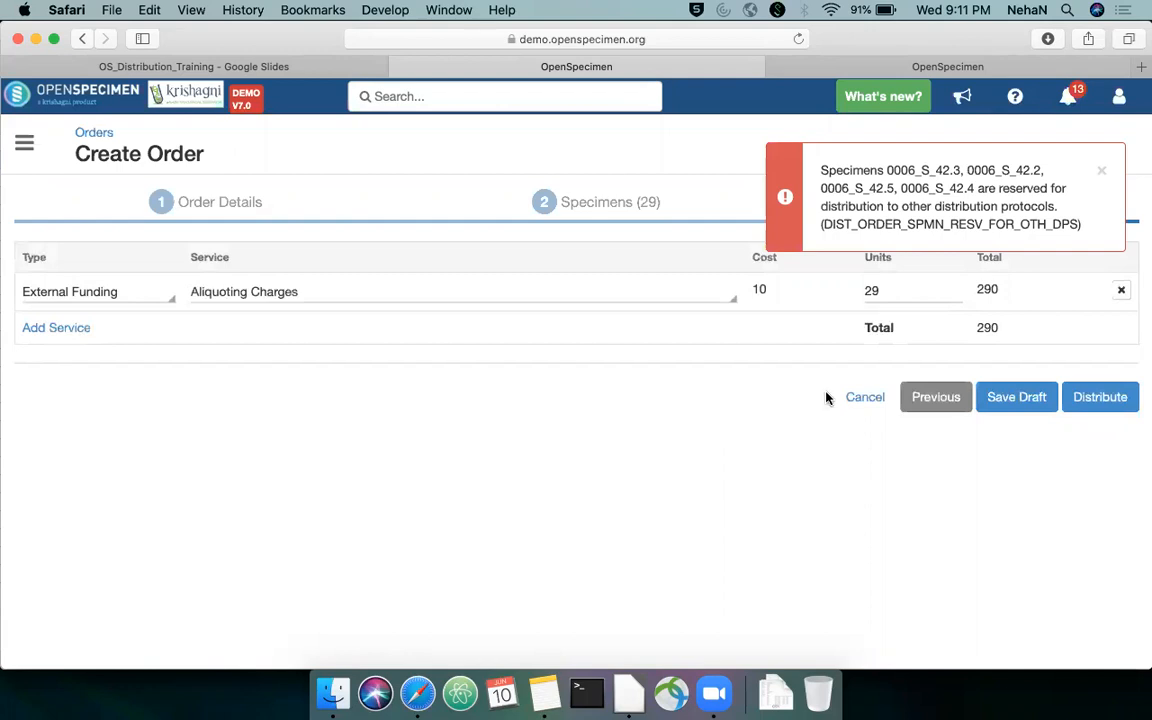
left_click(1100, 399)
Search for reserved specimen 0006_S_42.4 by its label and open it, discarding the unsaved order
left_click_drag(889, 187, 822, 188)
key("super+c")
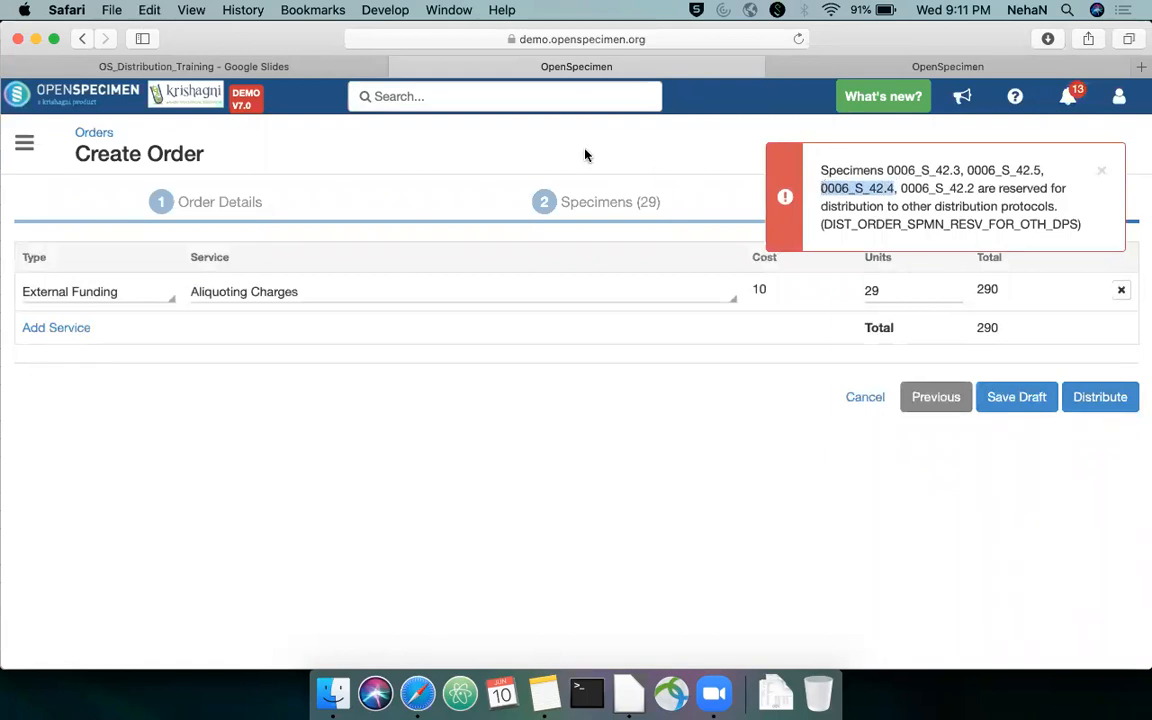
left_click(528, 98)
key("super+v")
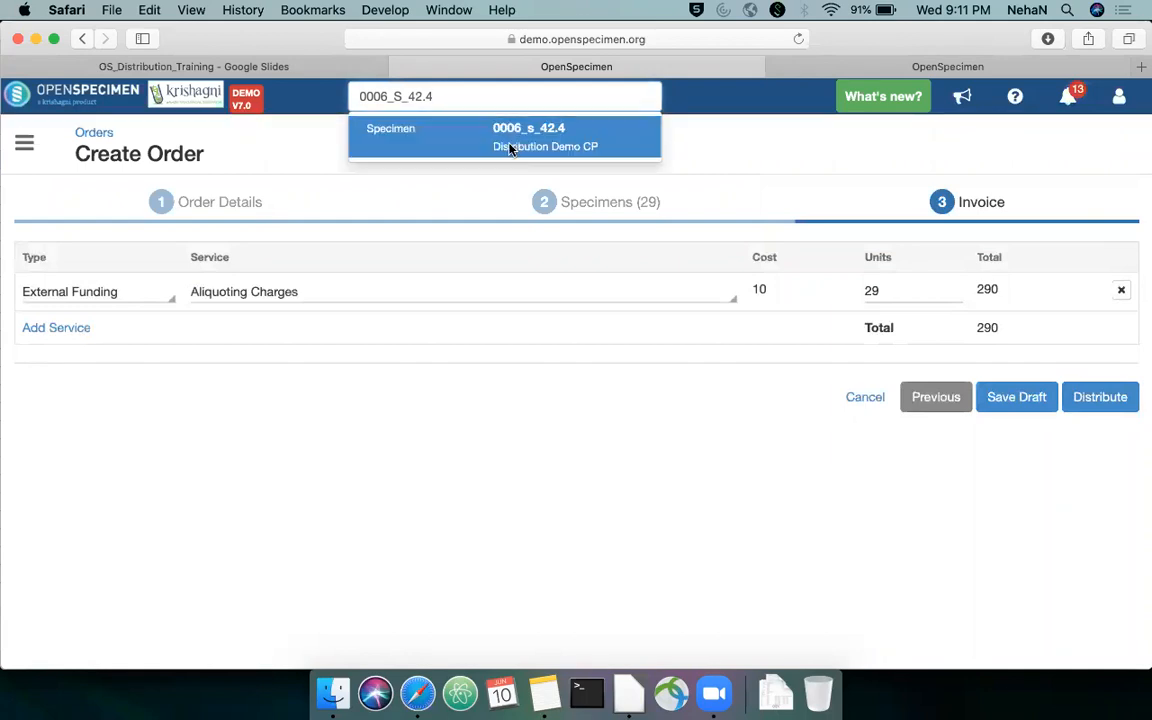
left_click(508, 147)
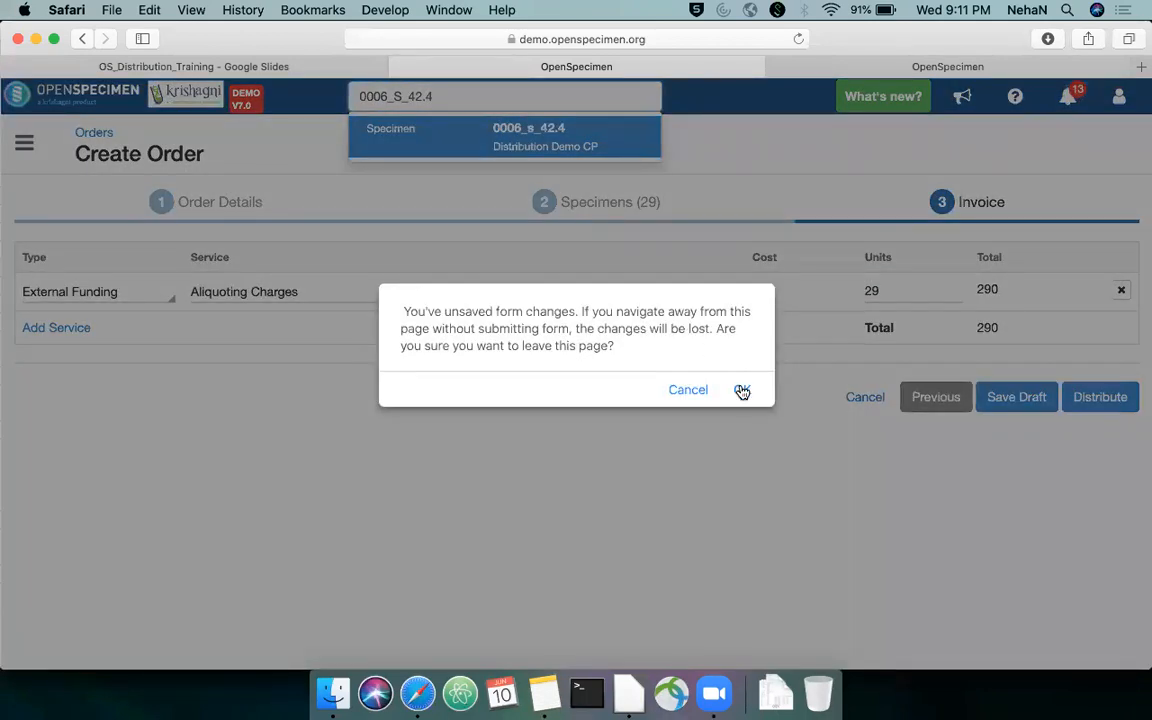
left_click(742, 391)
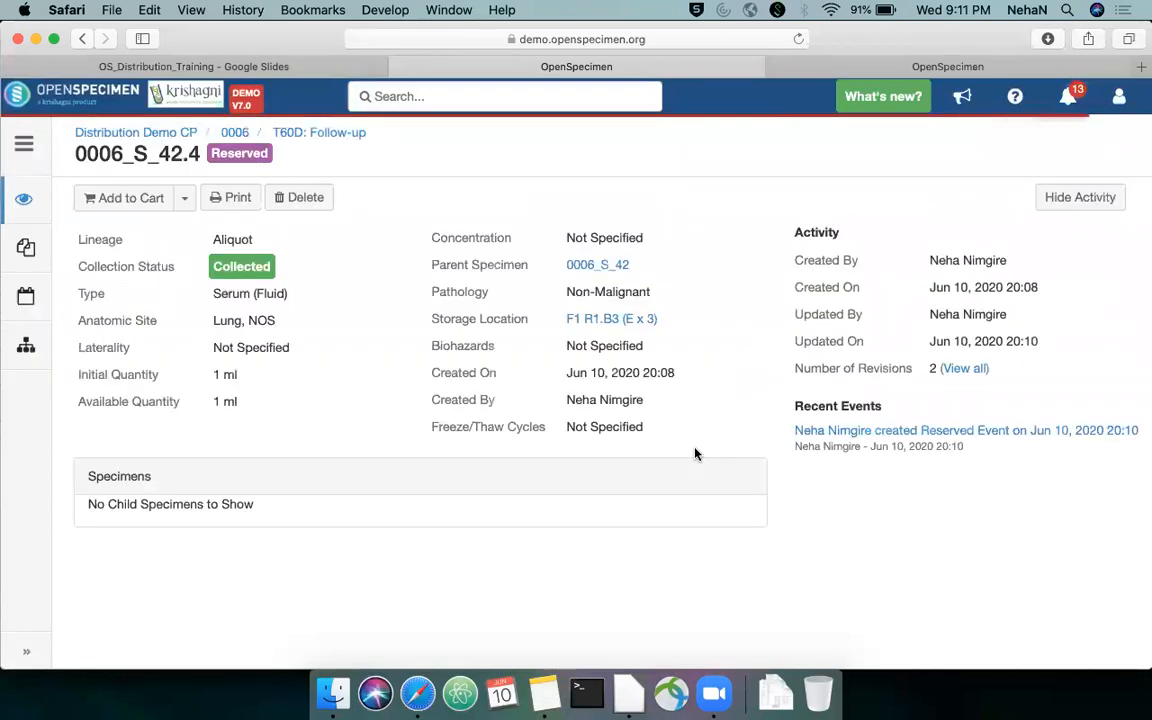
Open the reserved event of 0006_S_42.4 and check which distribution protocol it is reserved for
left_click(851, 431)
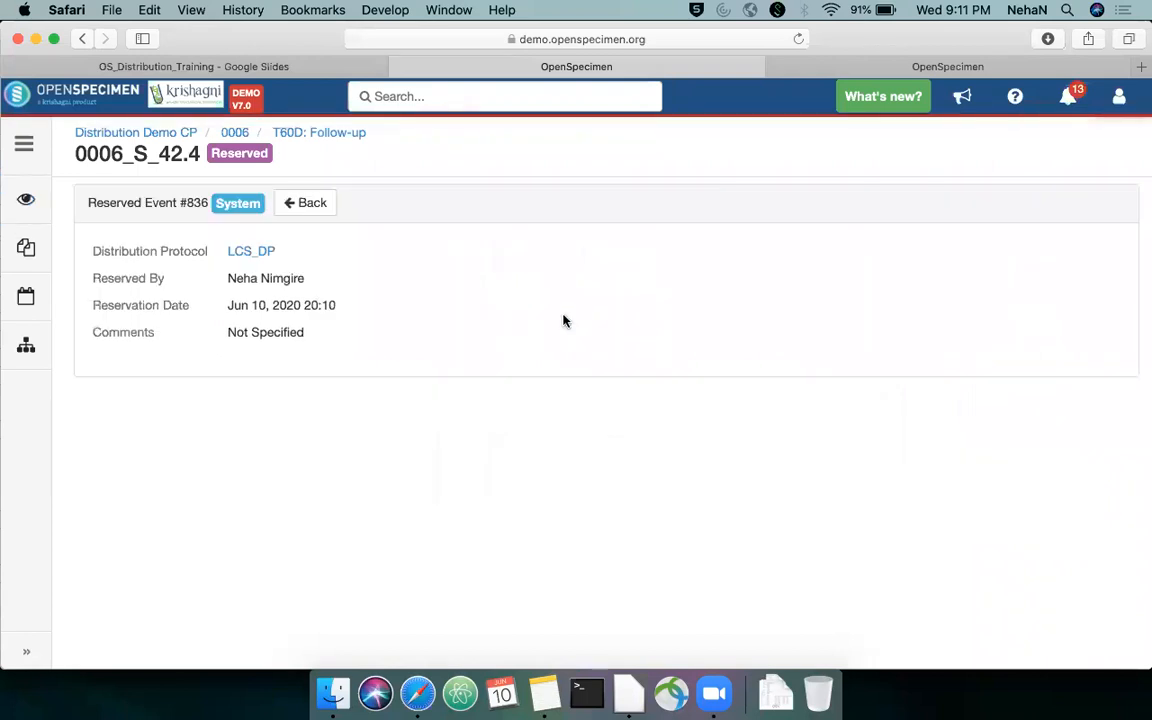
left_click_drag(220, 254, 286, 250)
left_click(286, 250)
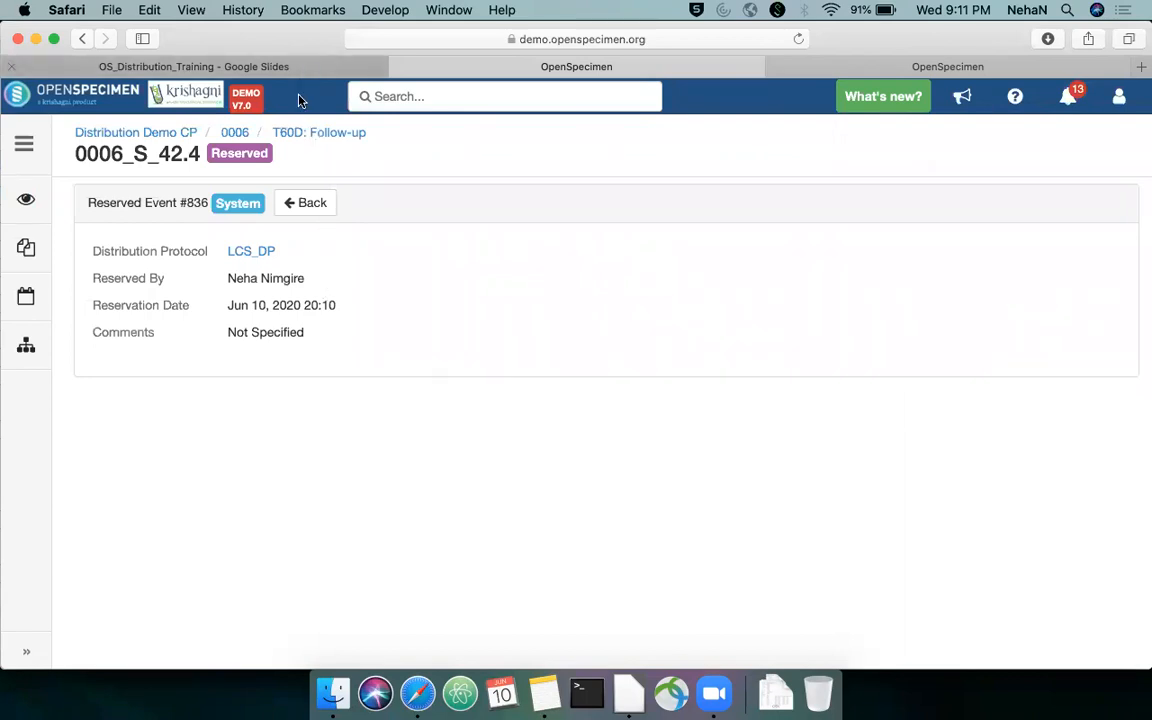
Switch to the OS_Distribution_Training slides and advance to the slide on marking specimens as returned and storing them back
left_click(277, 66)
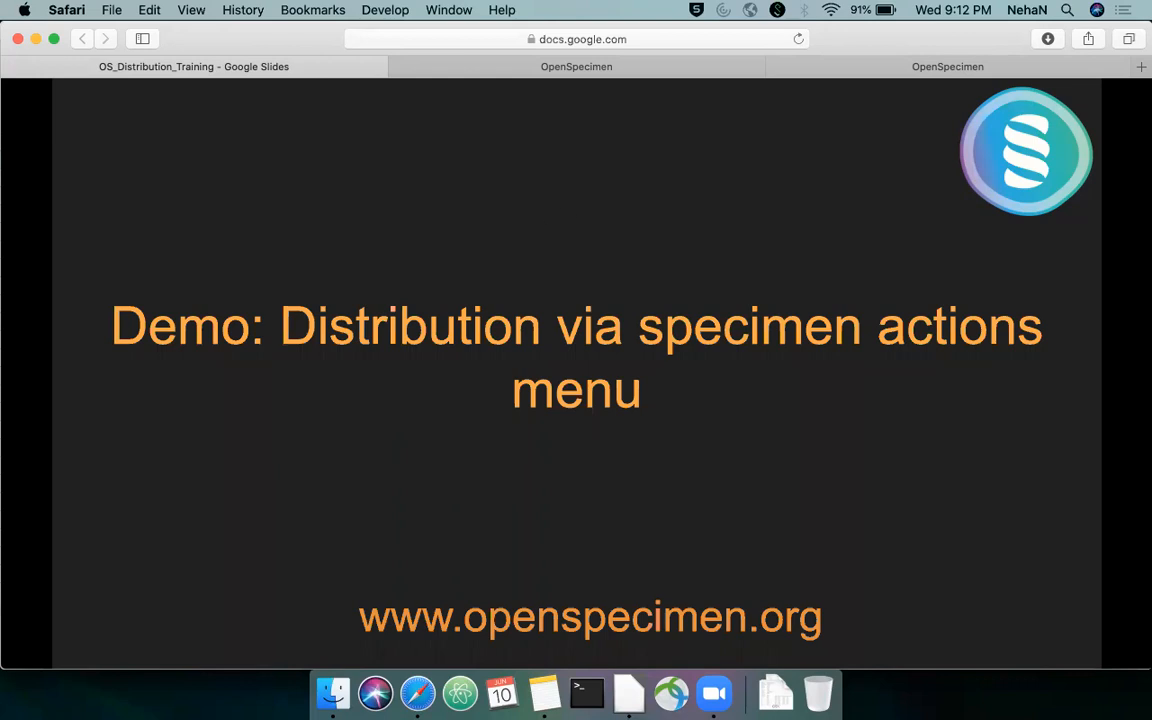
key("Right")
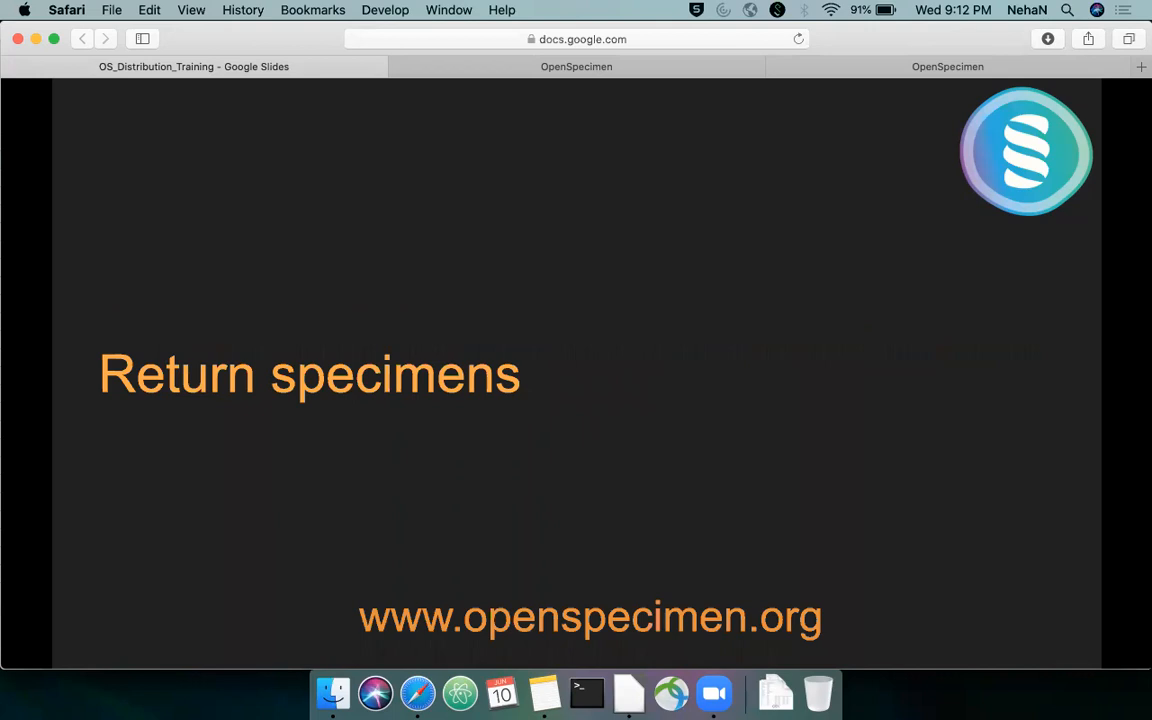
key("Right")
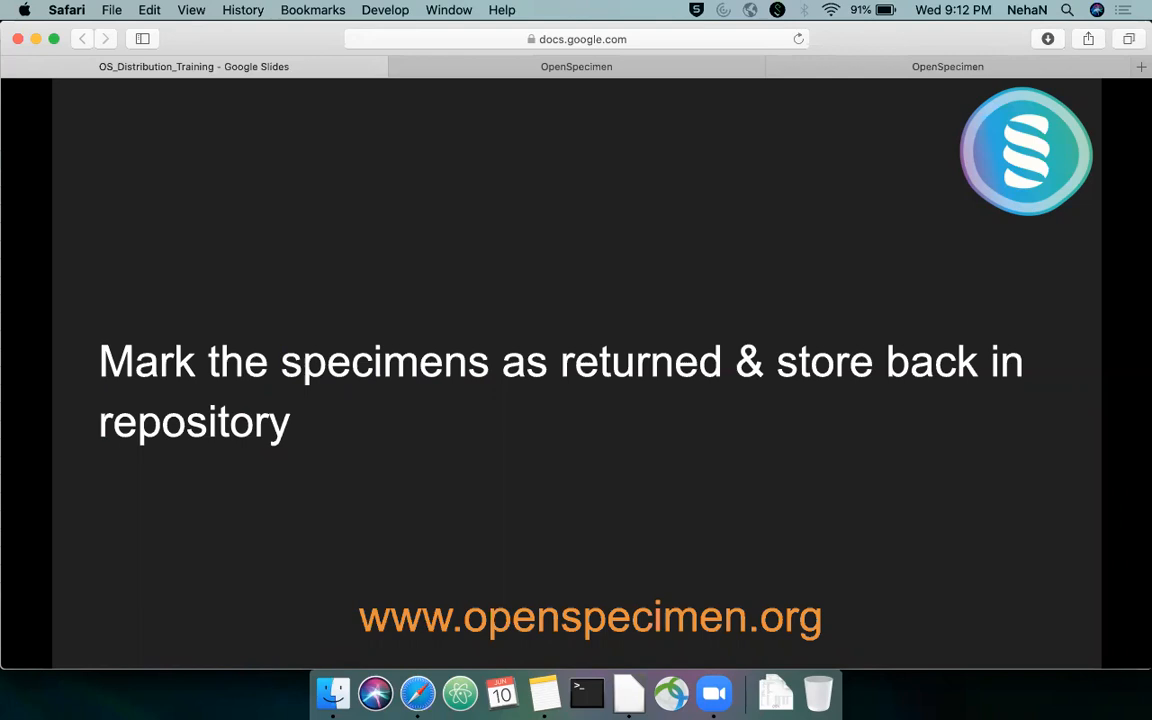
left_click(748, 68)
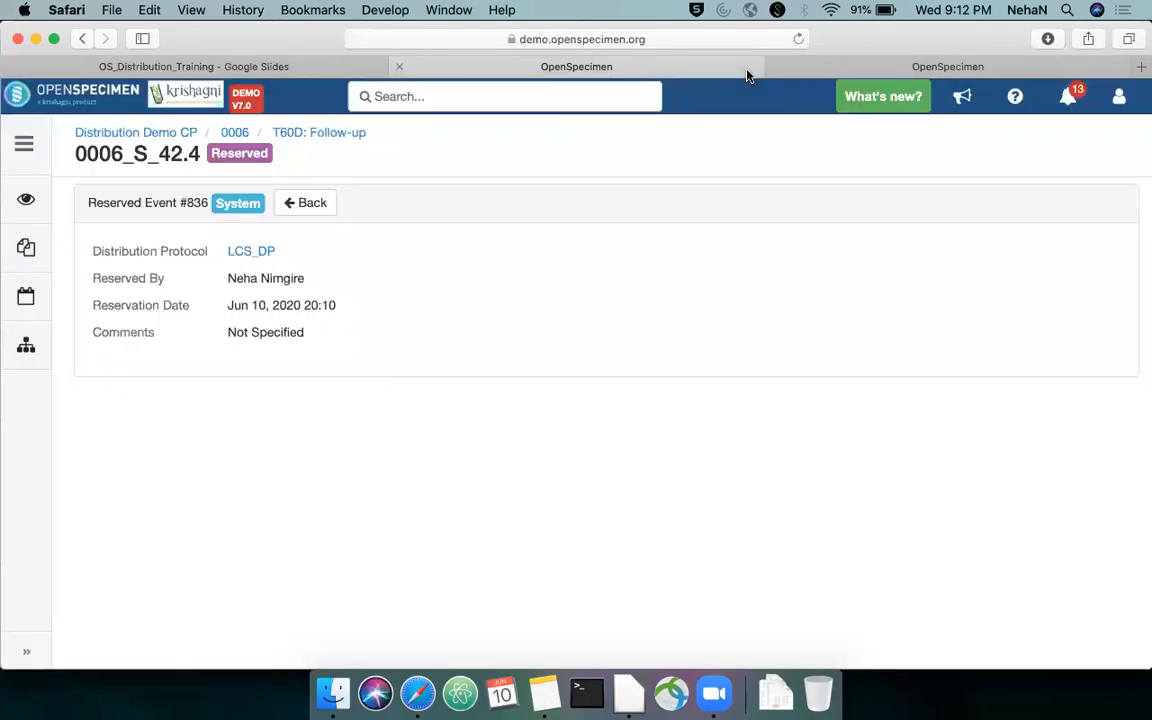
left_click(851, 70)
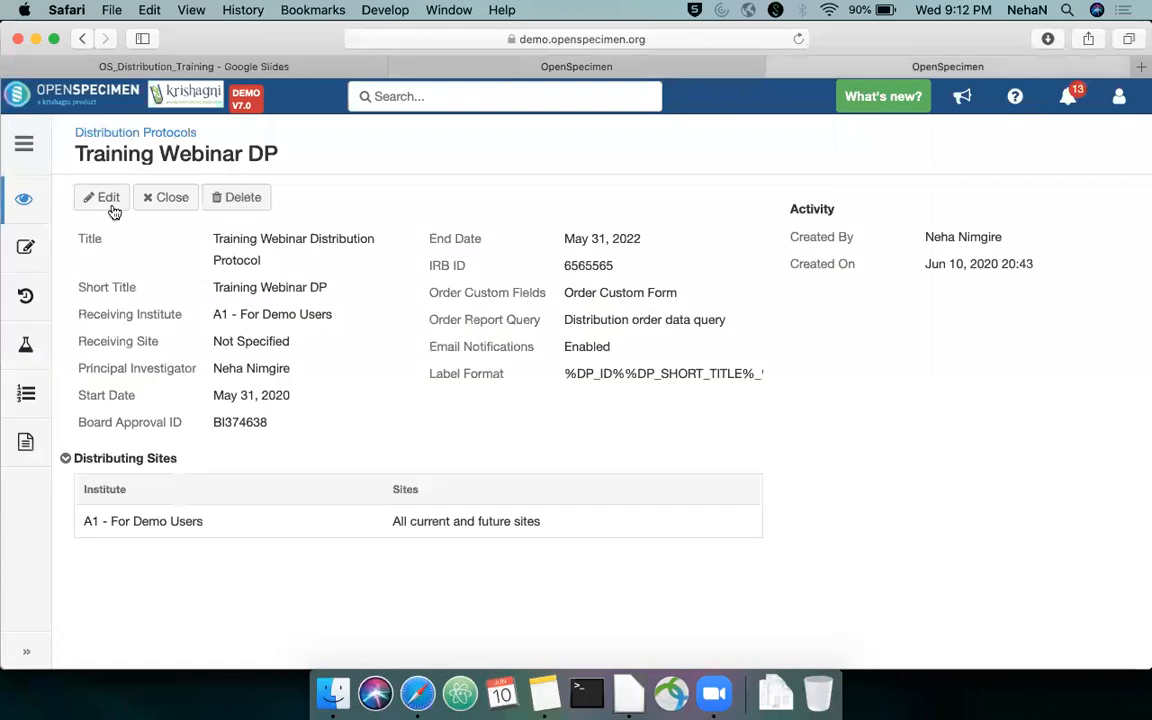
left_click(28, 298)
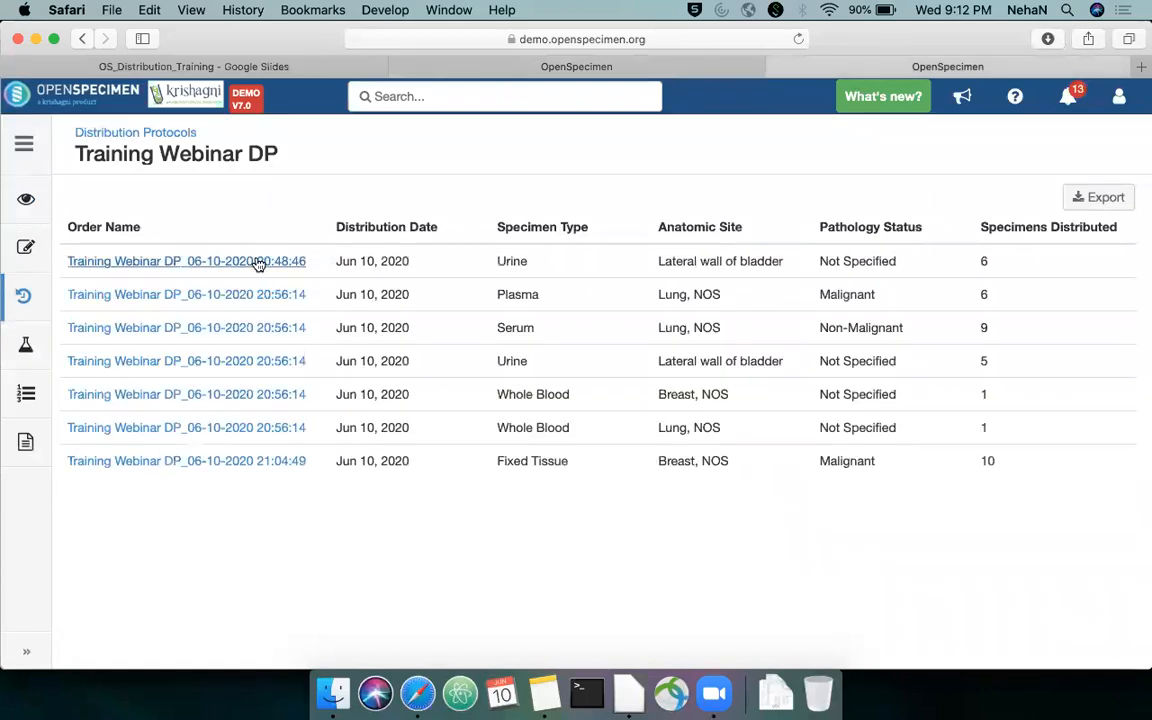
left_click(258, 265)
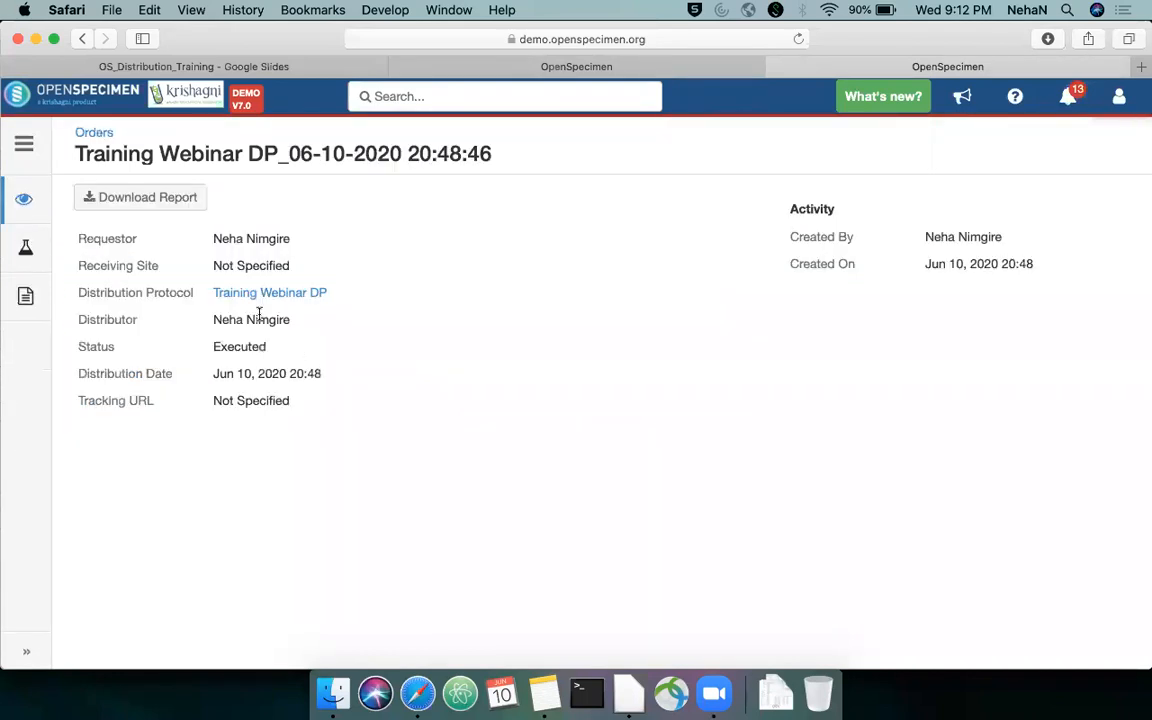
left_click(24, 250)
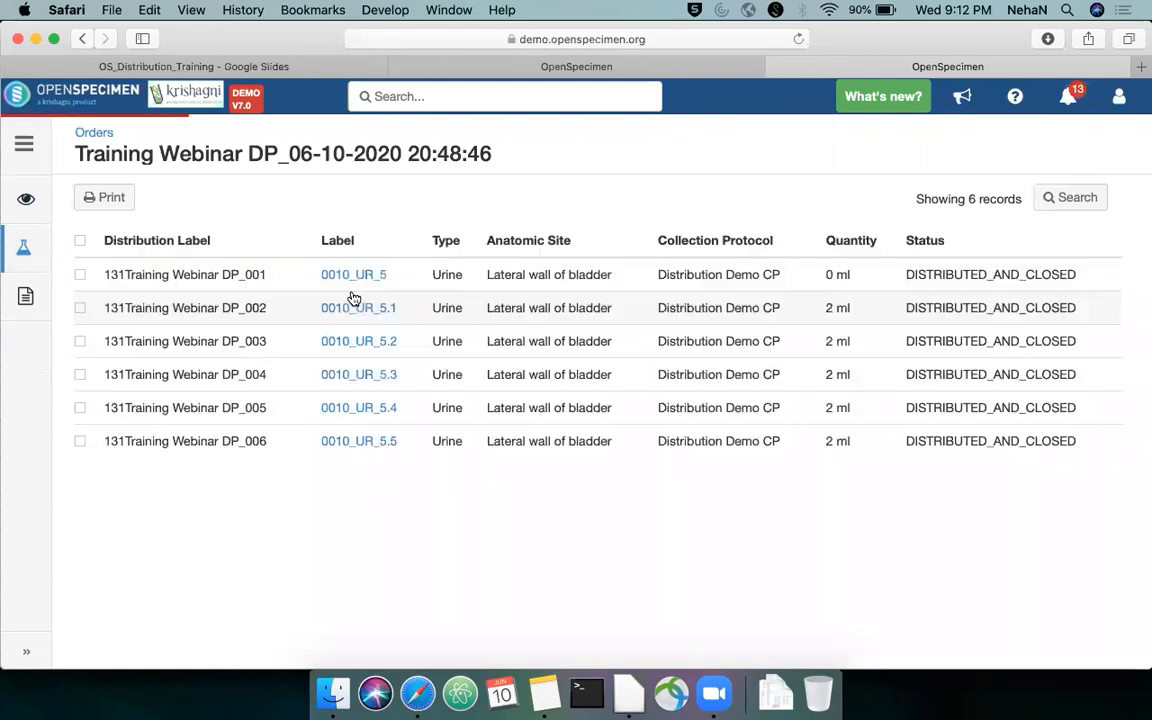
Open distributed urine aliquot 0010_UR_5.1 and copy its label
left_click_drag(397, 309, 376, 298)
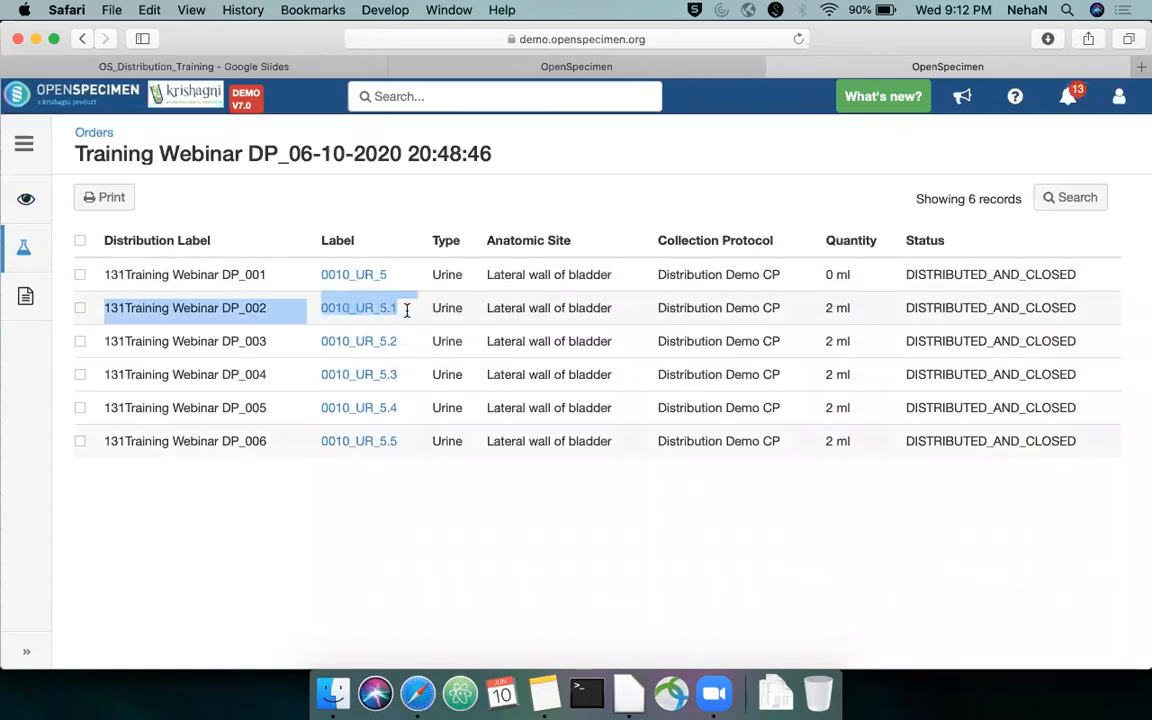
left_click(405, 312)
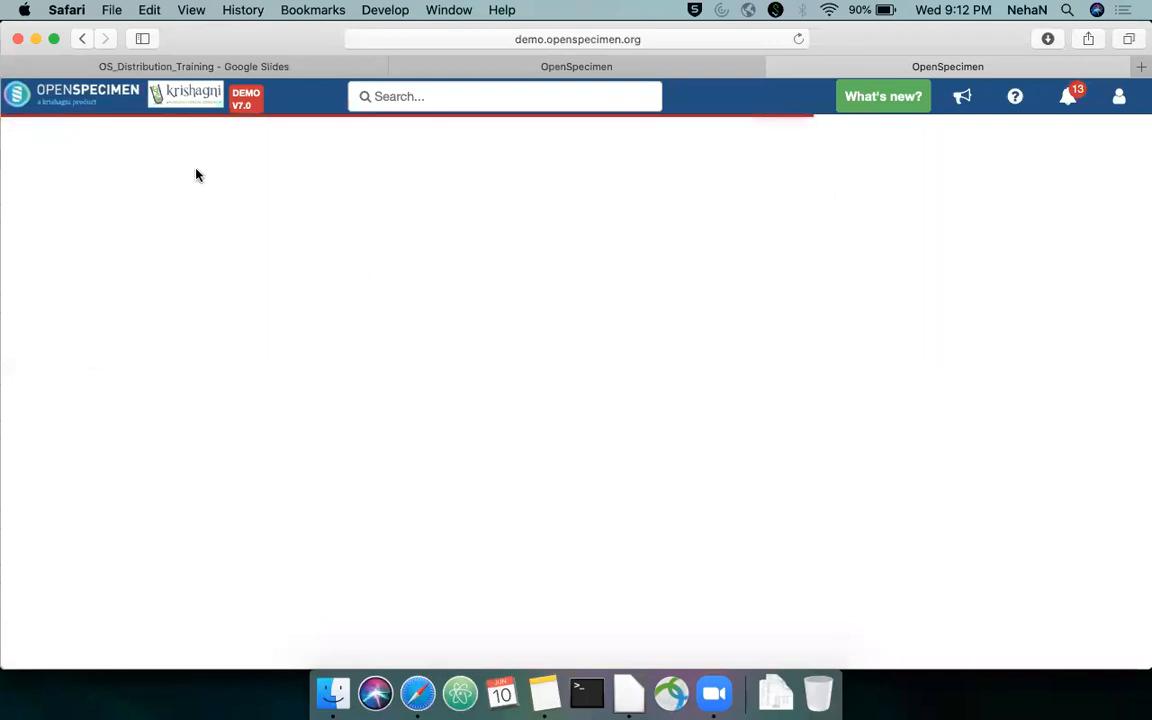
left_click_drag(205, 153, 77, 153)
key("super+c")
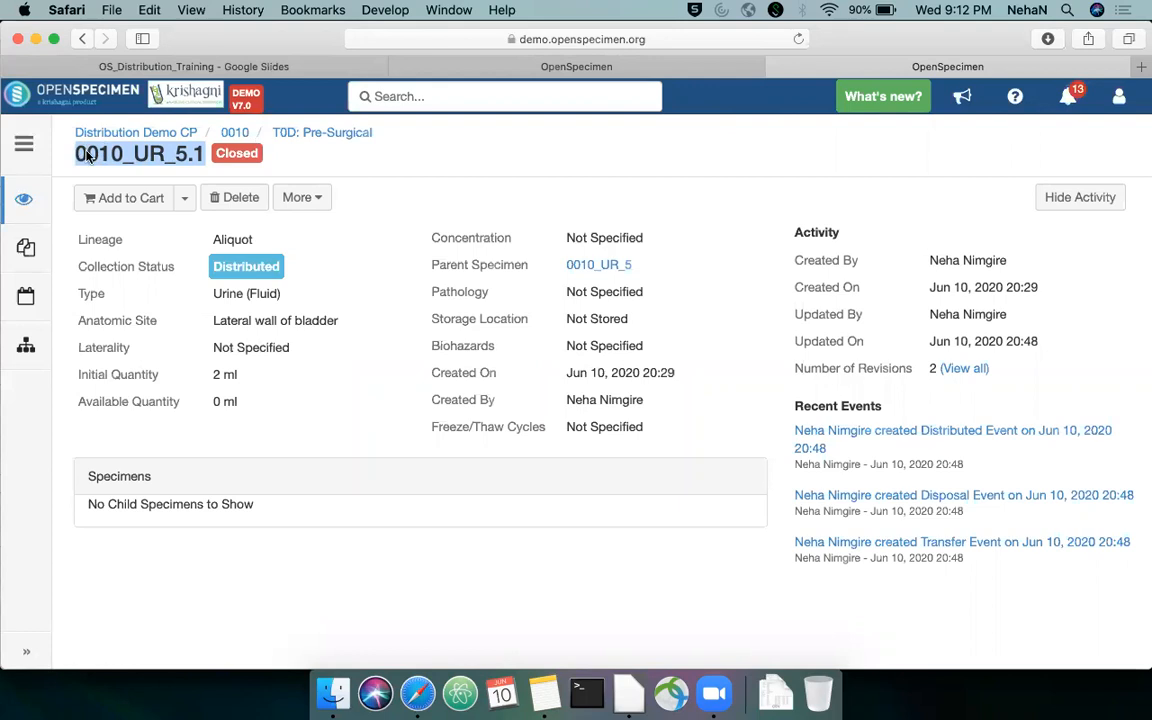
Start a specimen return from the orders list and load the details of 0010_UR_5.1, 0010_UR_5.2 and 0010_UR_5.3
left_click(24, 145)
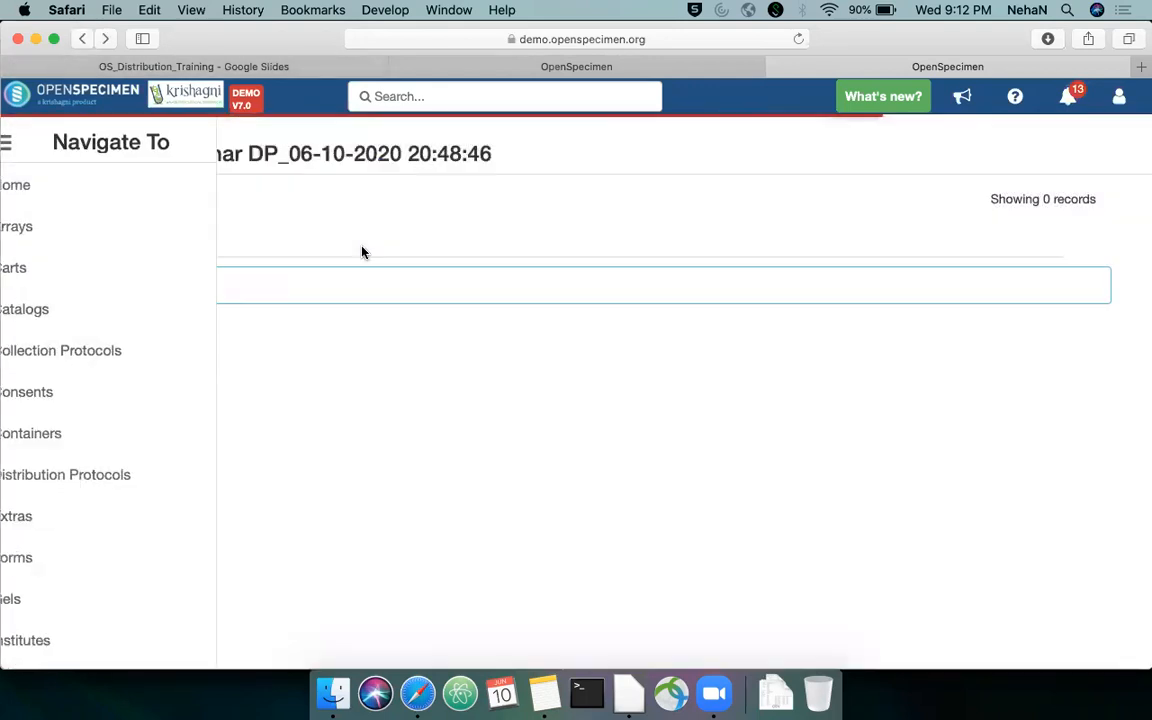
left_click(104, 134)
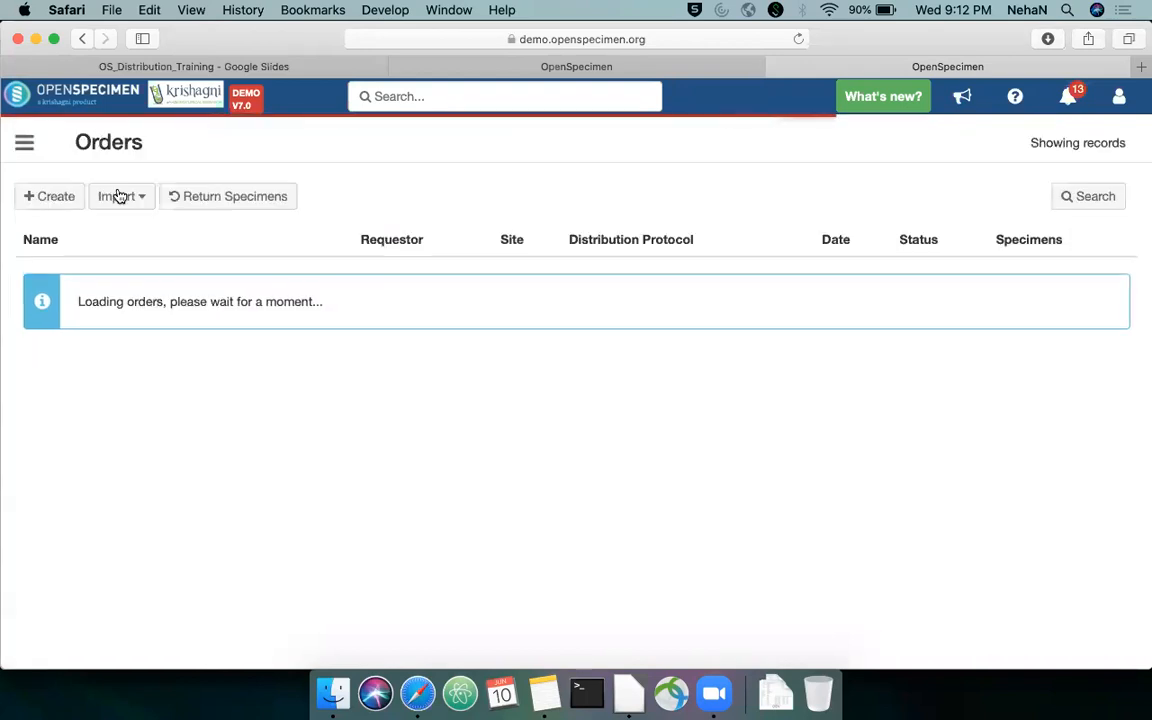
left_click(214, 199)
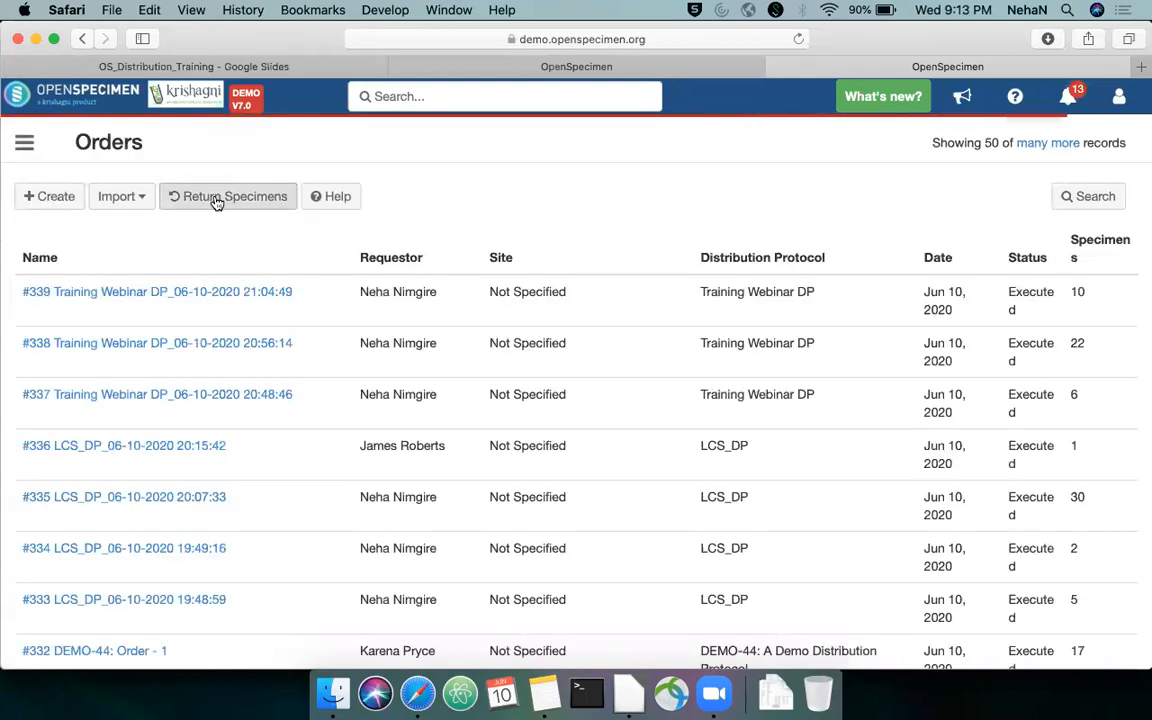
left_click(230, 210)
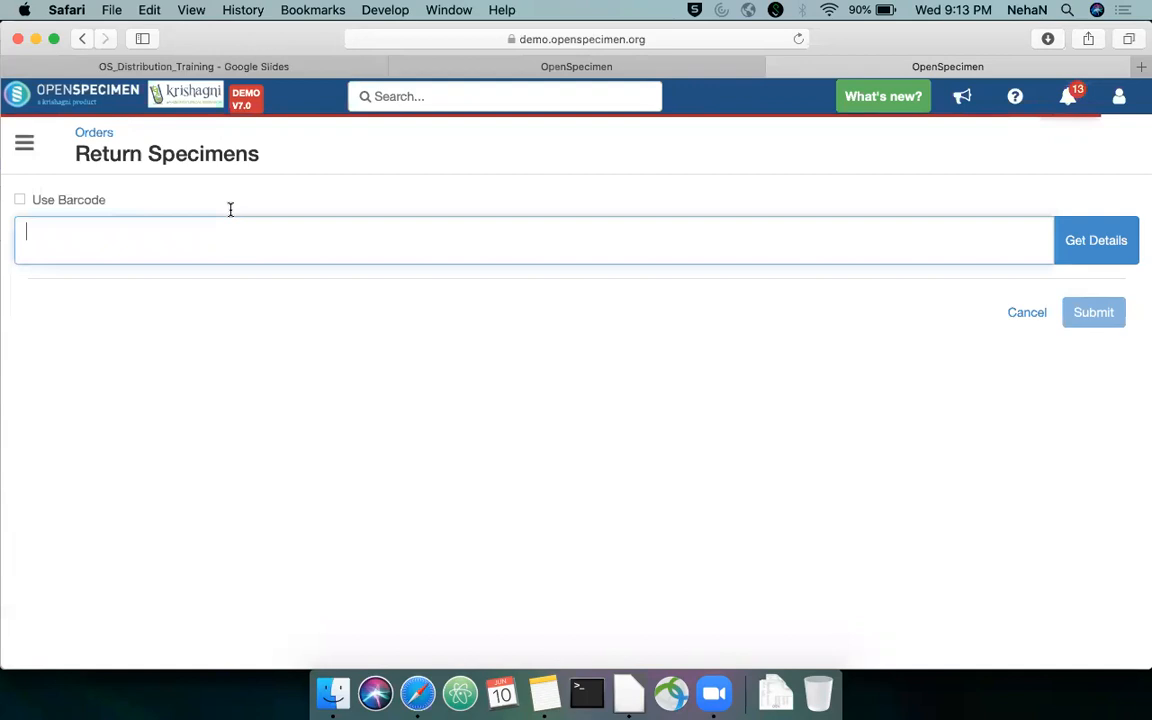
key("super+v")
type(",")
key("super+v")
key("BackSpace")
type("2,")
key("super+v")
key("BackSpace")
type("3")
left_click(1130, 246)
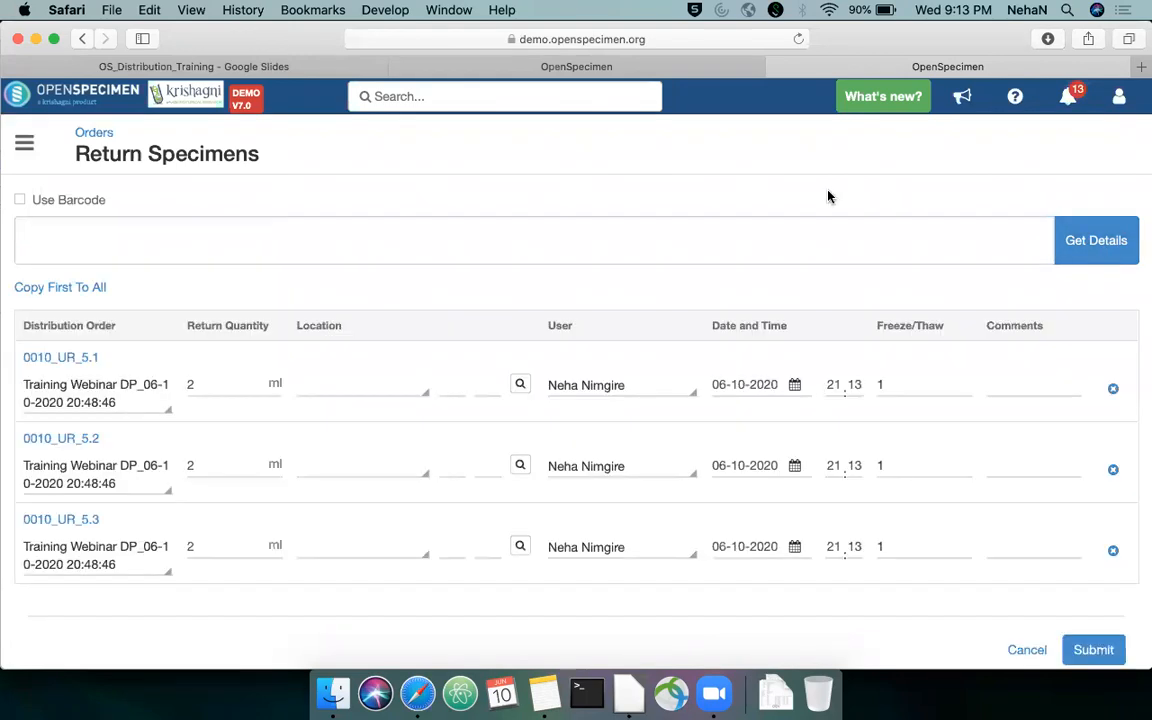
Set the return quantities to 1 ml for 0010_UR_5.1, 1 ml for 0010_UR_5.2 and 1.5 ml for 0010_UR_5.3
scroll(581, 264, "down", 1)
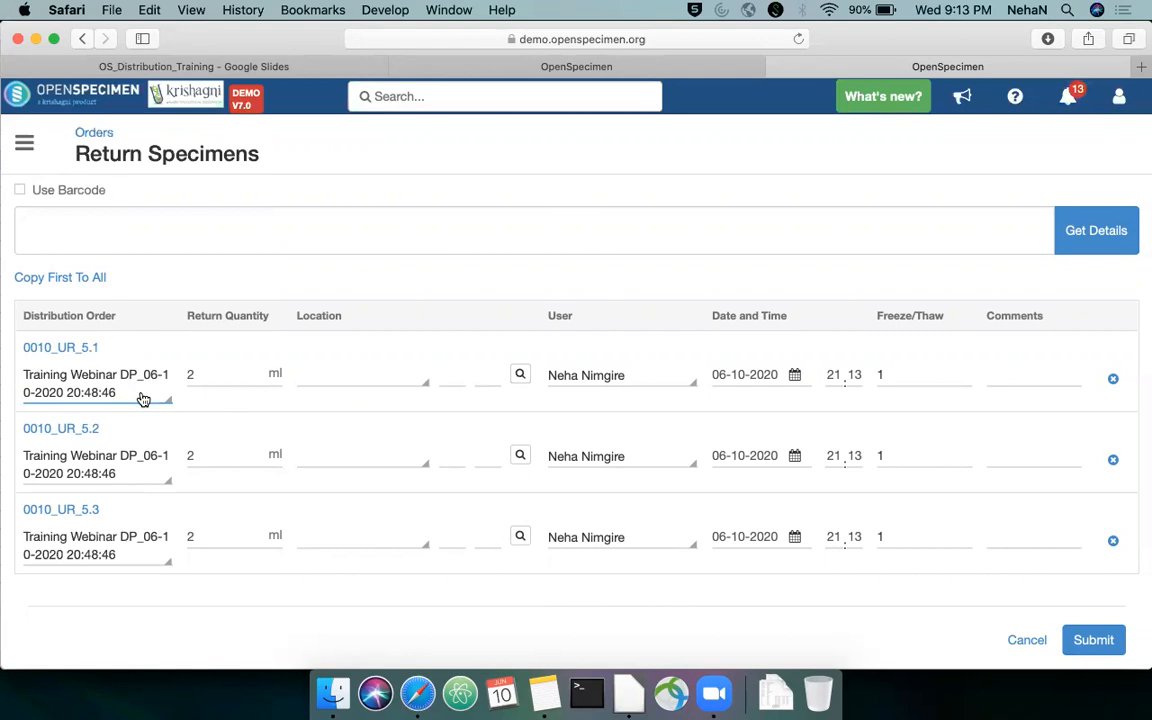
left_click(205, 372)
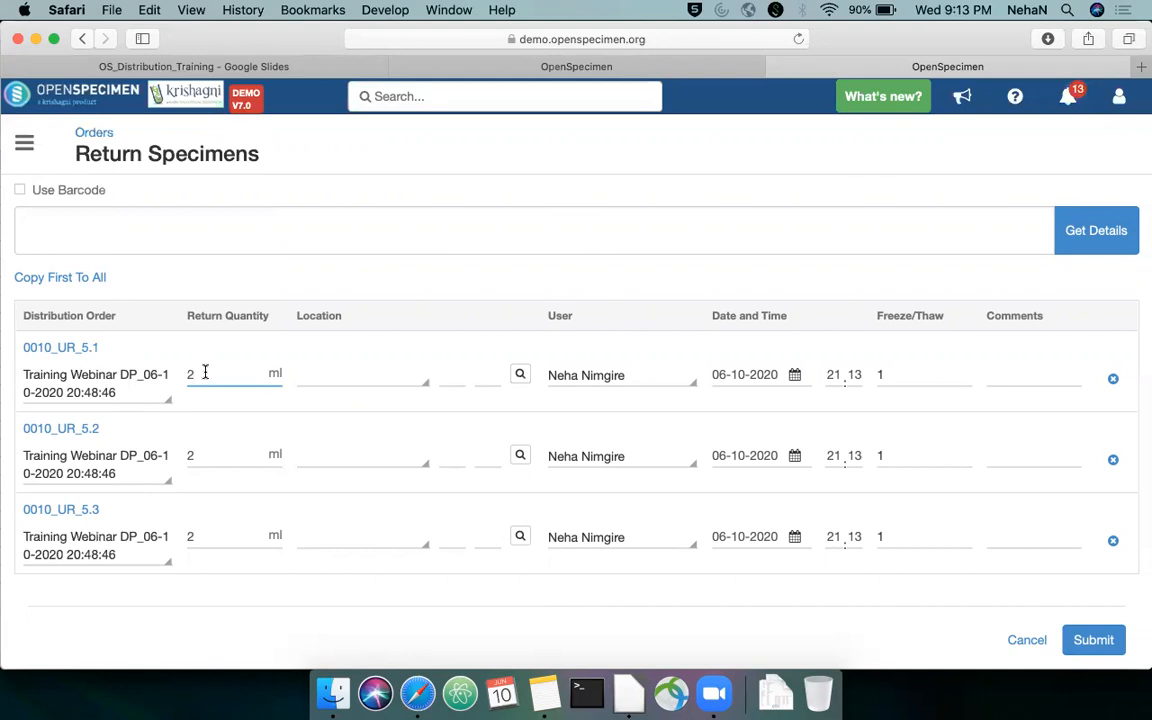
key("BackSpace")
type("1")
left_click(216, 452)
key("BackSpace")
type("1")
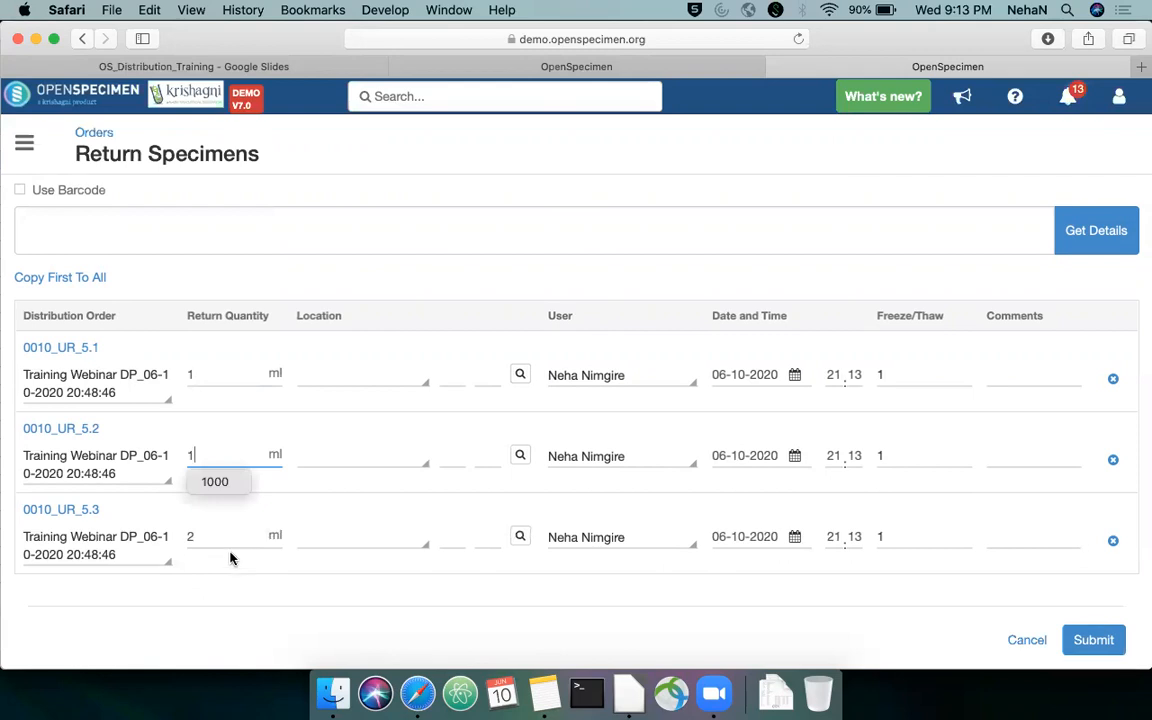
left_click(238, 539)
key("BackSpace")
type("1.5")
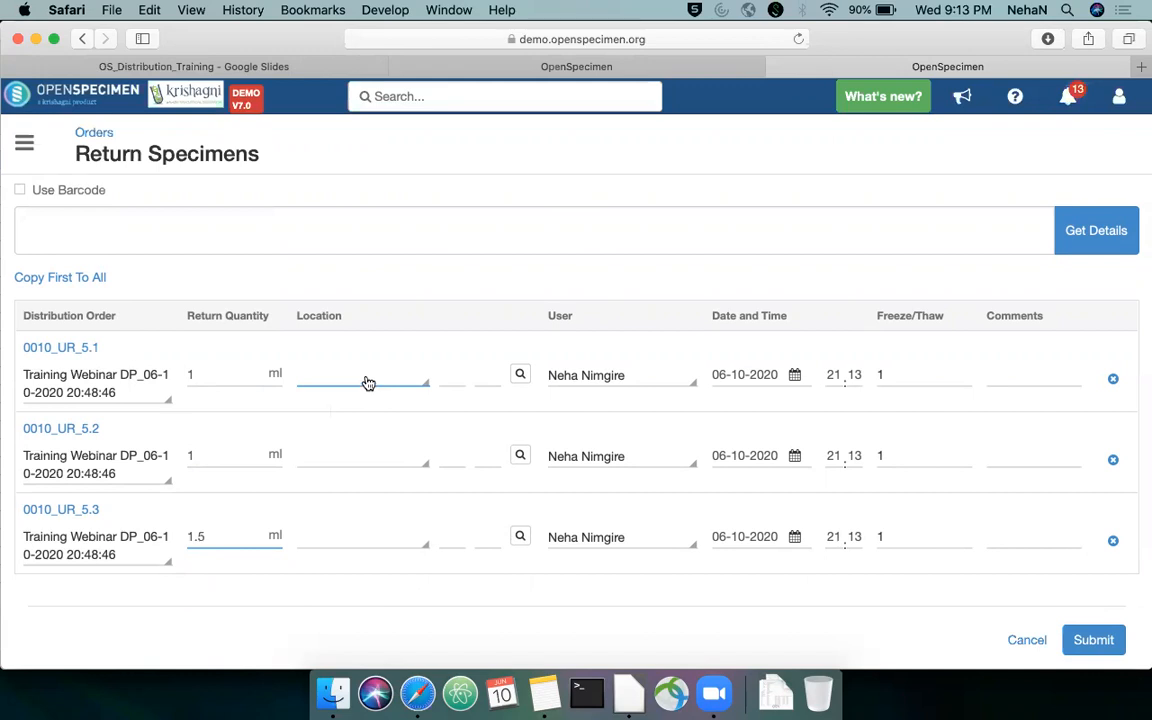
Set the location of 0010_UR_5.1 to AUSTRALIA - Biobank Freezer 1 and submit the return of the three aliquots
left_click(368, 384)
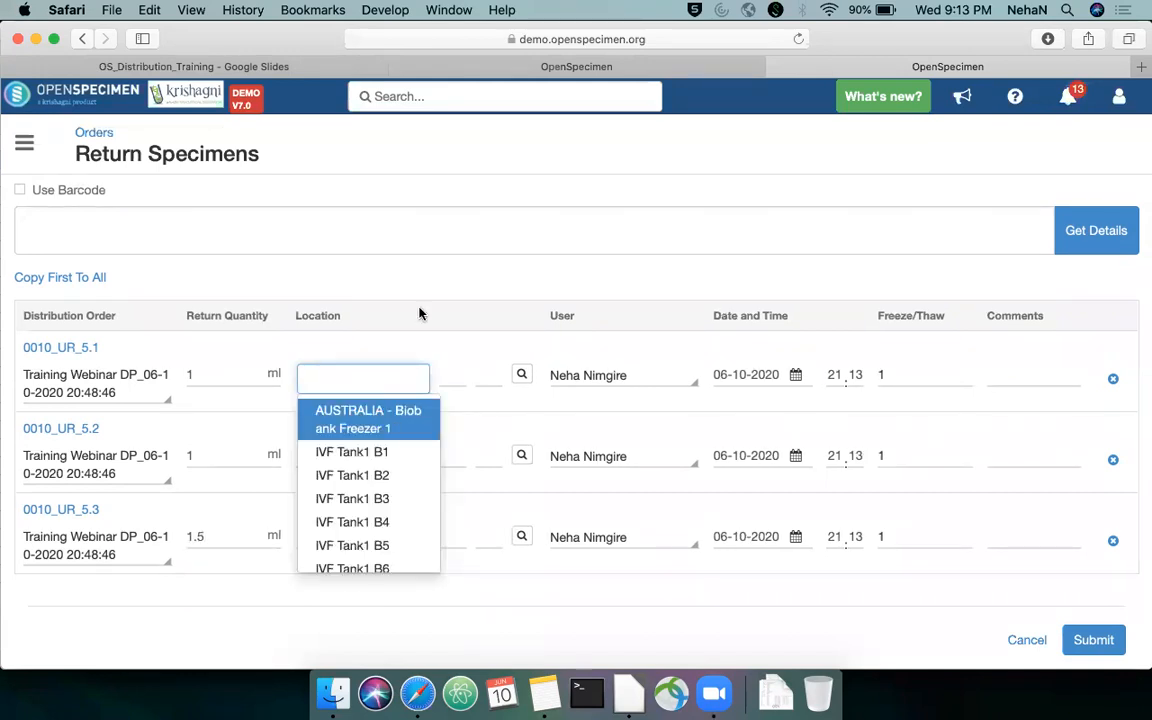
left_click(392, 408)
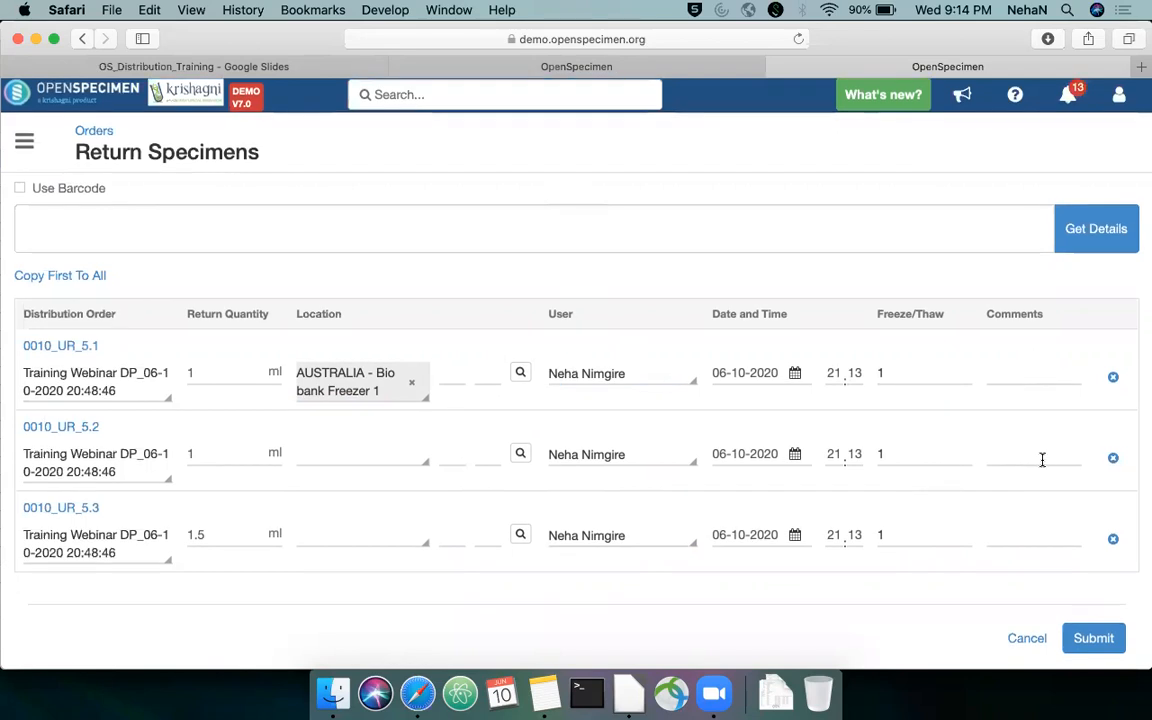
left_click(1093, 641)
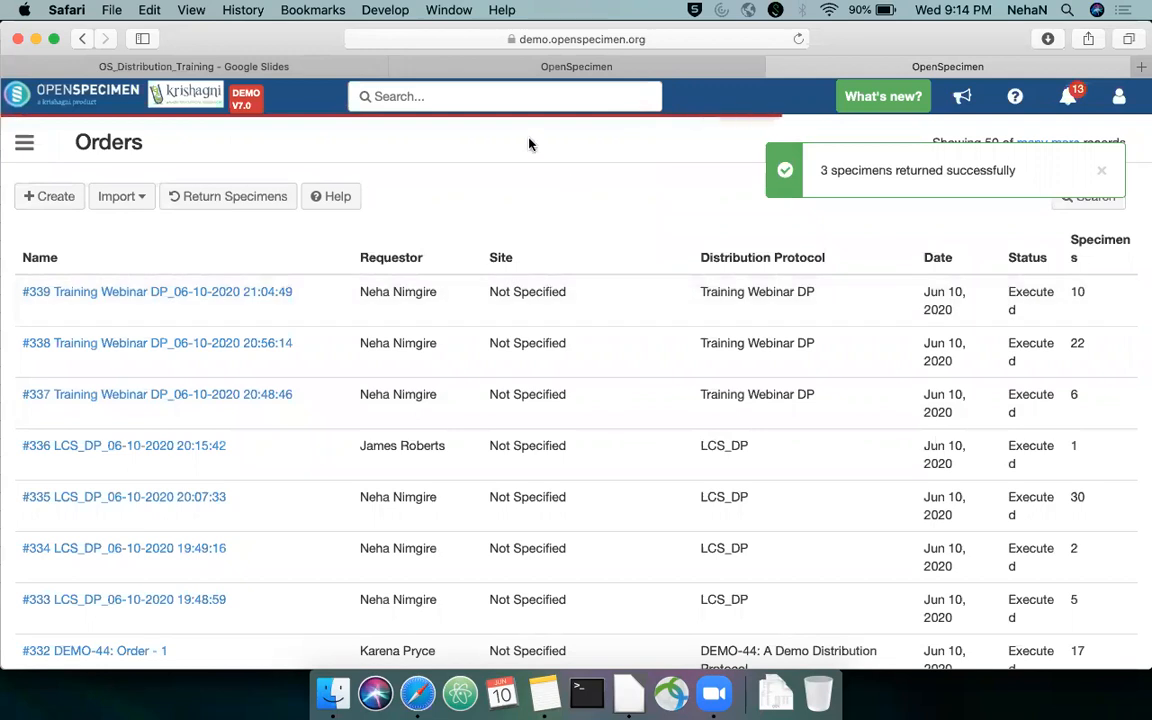
left_click(124, 199)
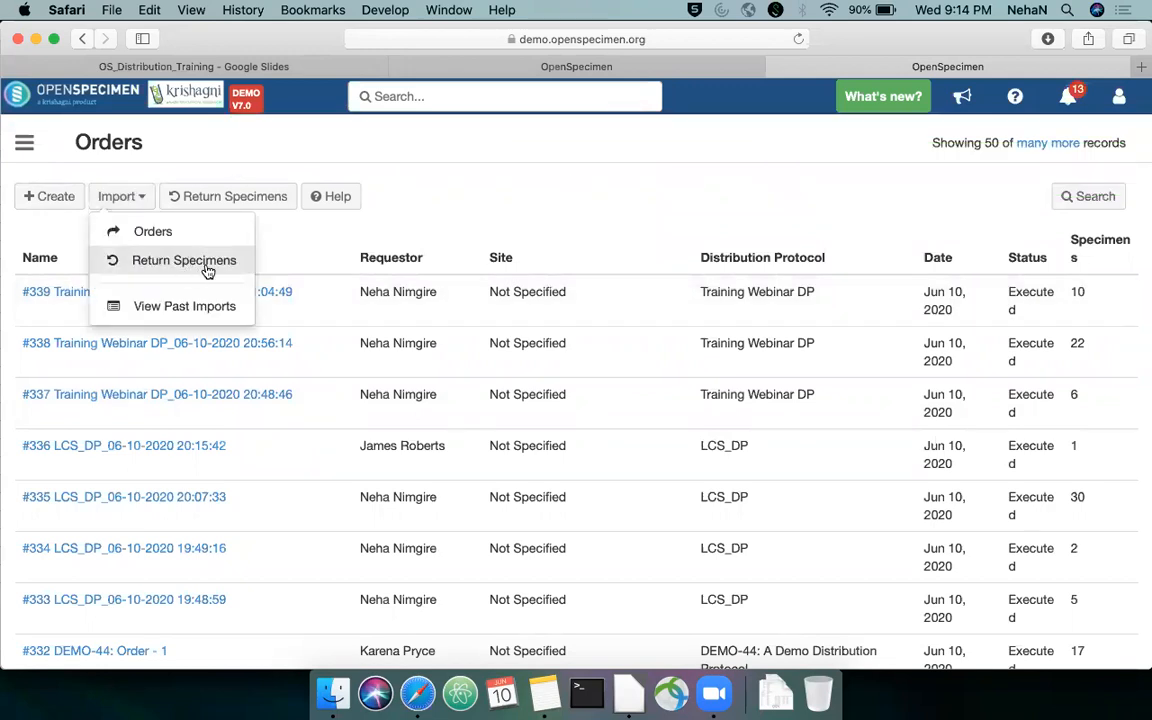
left_click(378, 201)
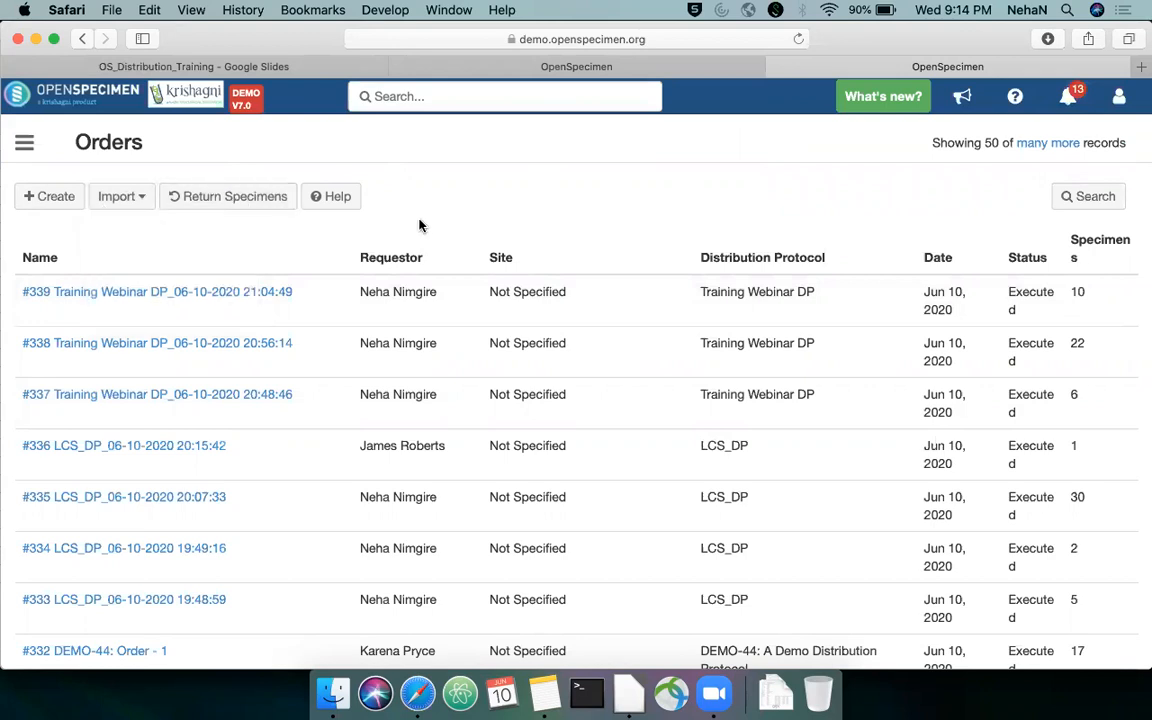
Find and open aliquot 0010_UR_5.1, and check its collection status and available quantity
left_click(376, 101)
key("super+v")
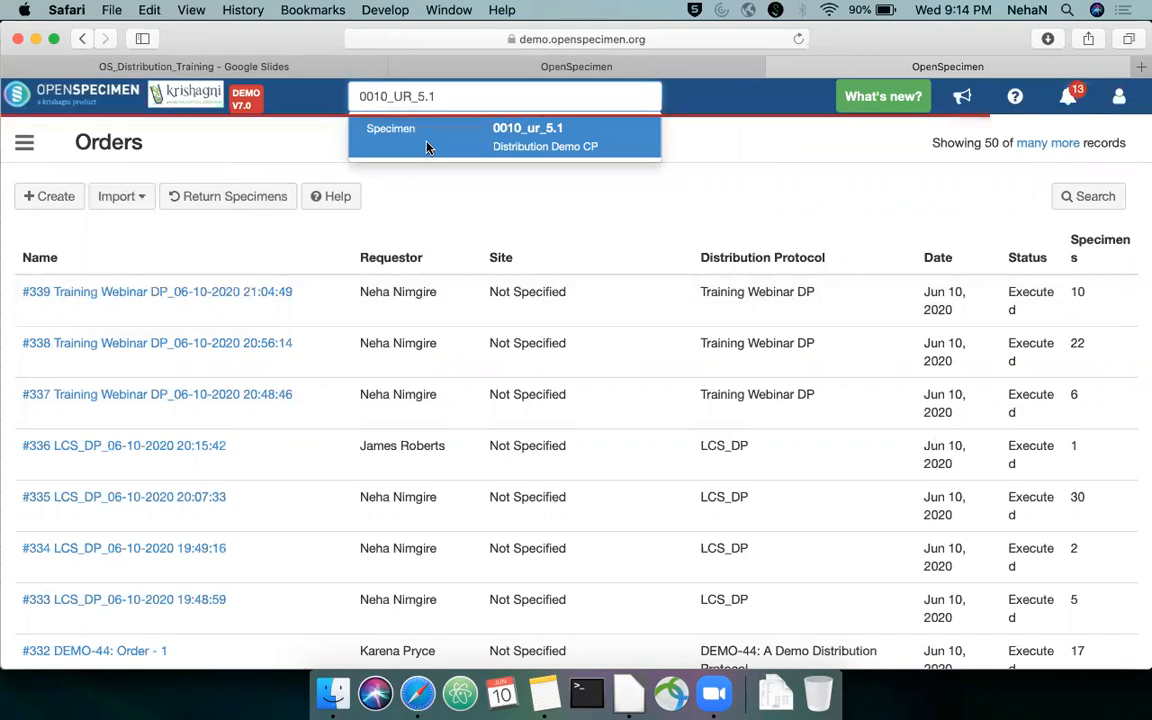
left_click(427, 148)
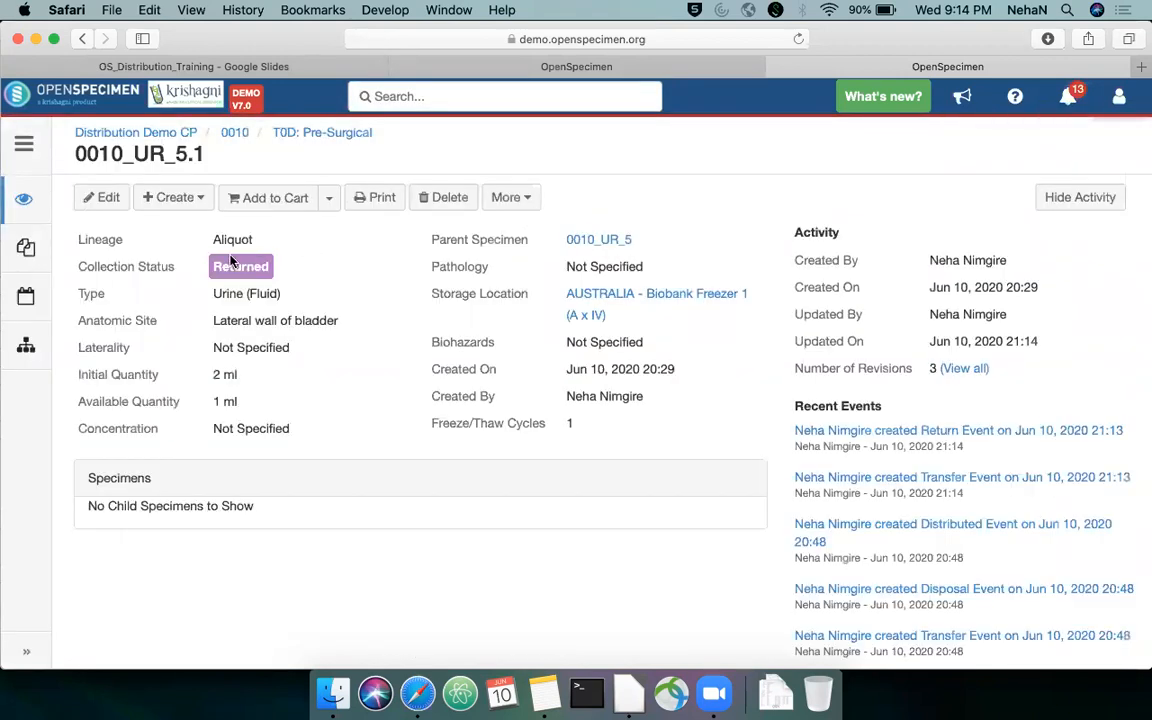
left_click_drag(210, 266, 283, 265)
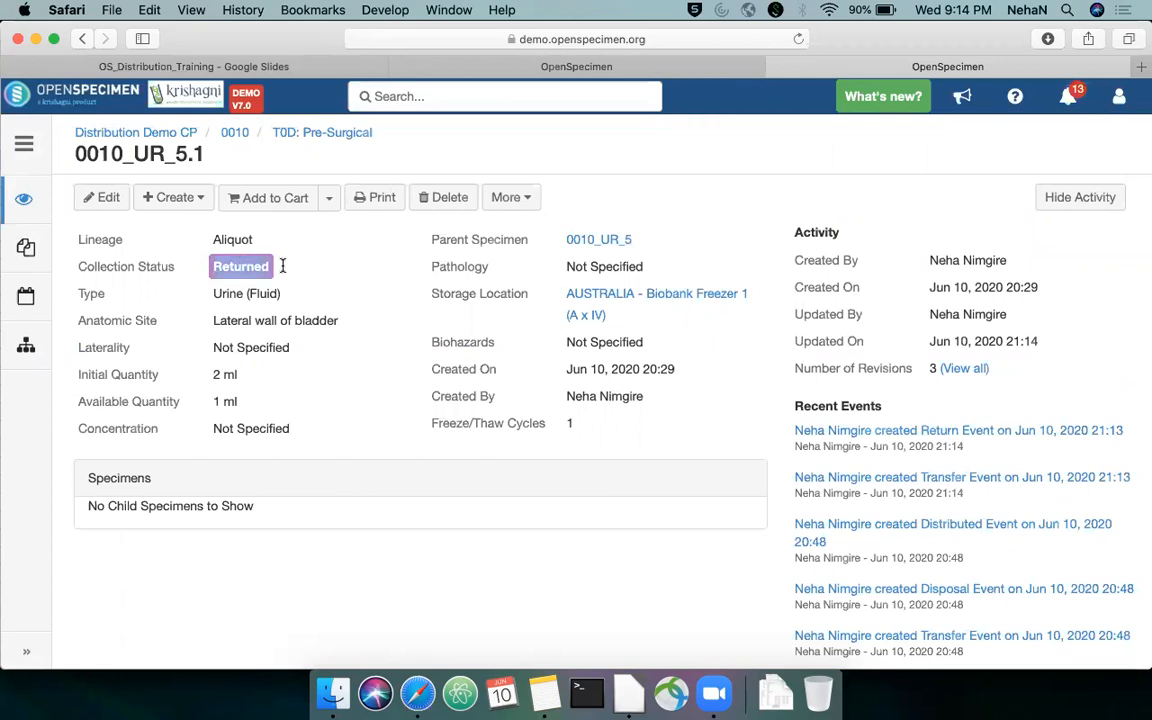
left_click_drag(212, 403, 250, 402)
Review the return event details of 0010_UR_5.1 and check the storage location in its overview
left_click(928, 432)
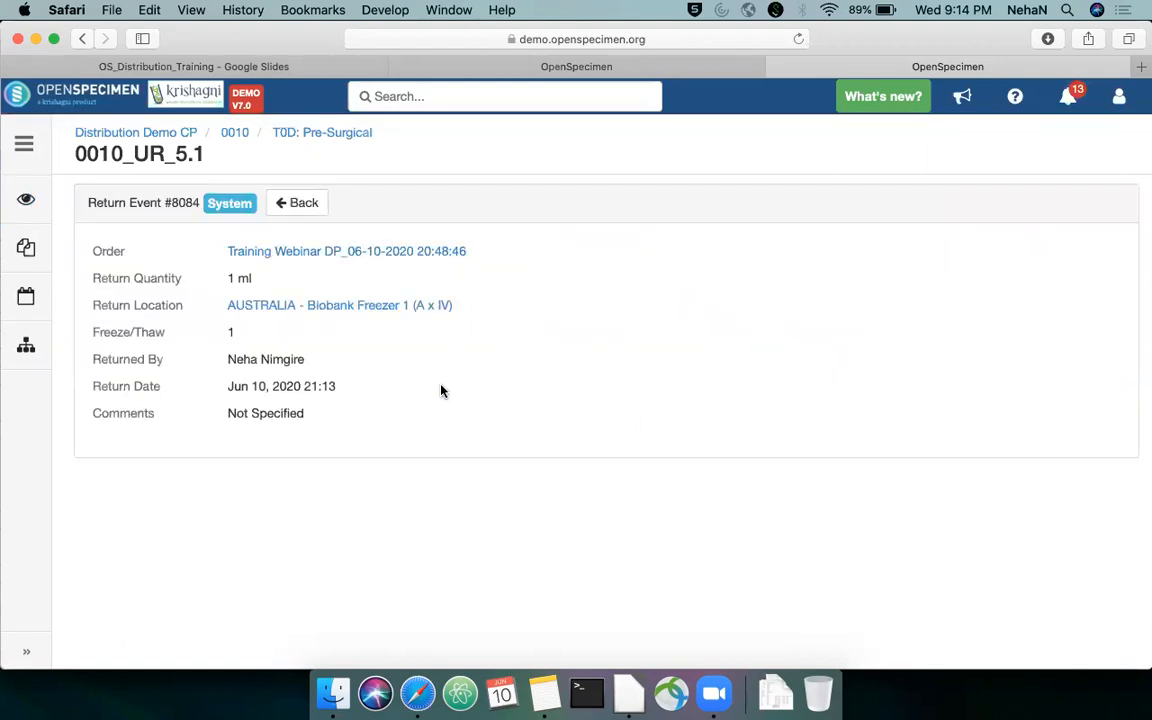
left_click(30, 199)
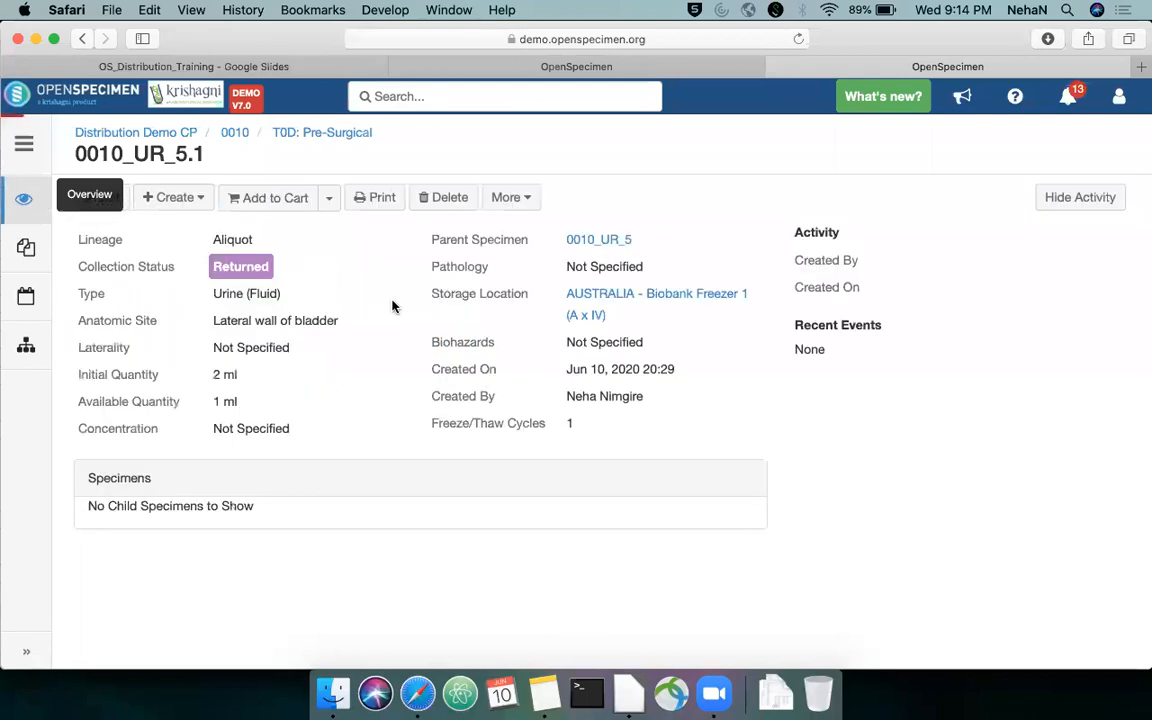
left_click_drag(617, 315, 560, 297)
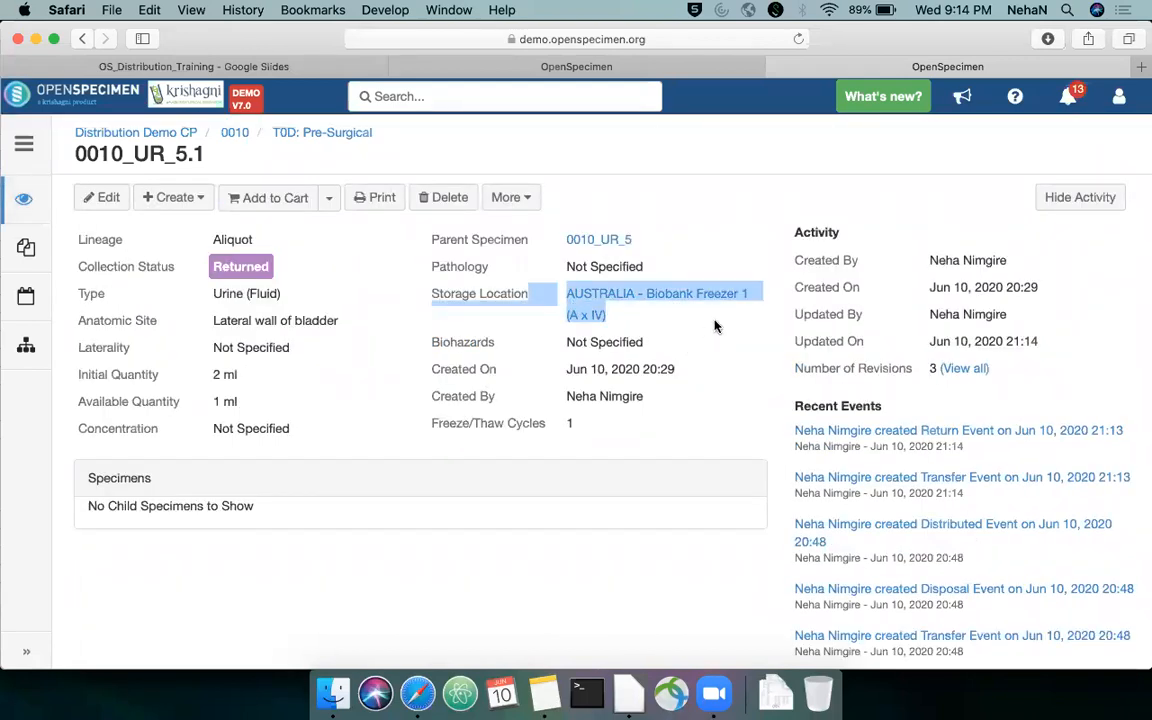
left_click(706, 254)
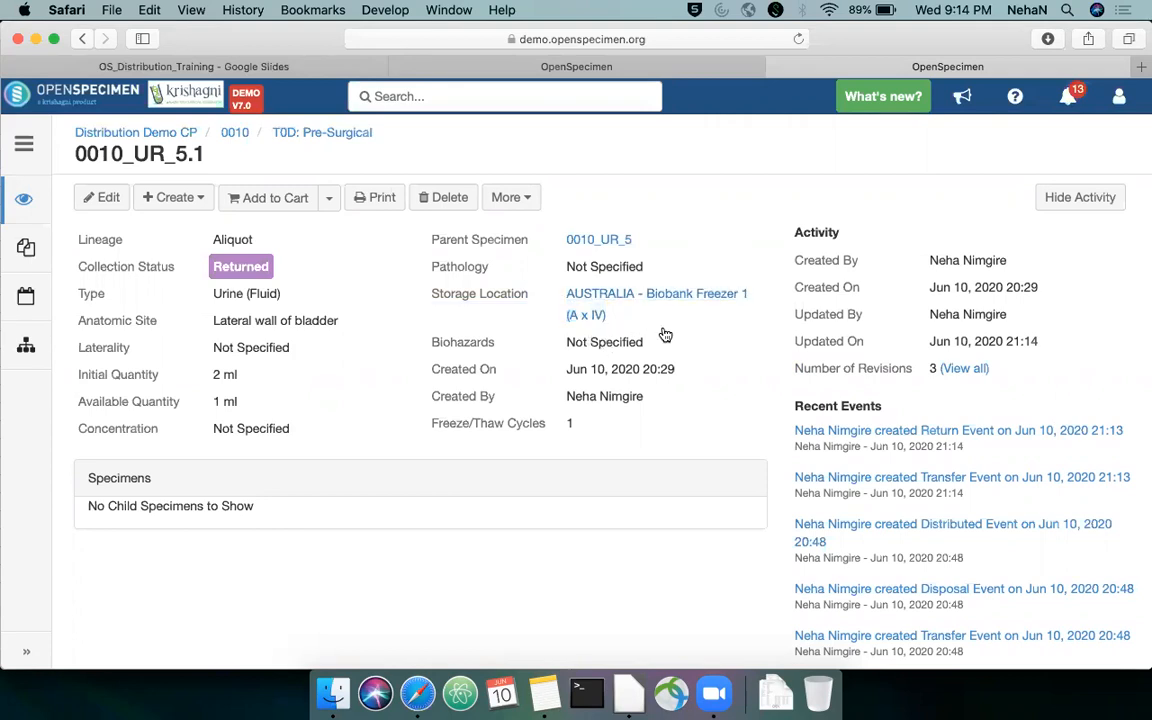
Advance the training presentation to the Edit DP or distribution slide, and close the spare OpenSpecimen page for 0006_S_42.4
left_click(285, 69)
key("Right")
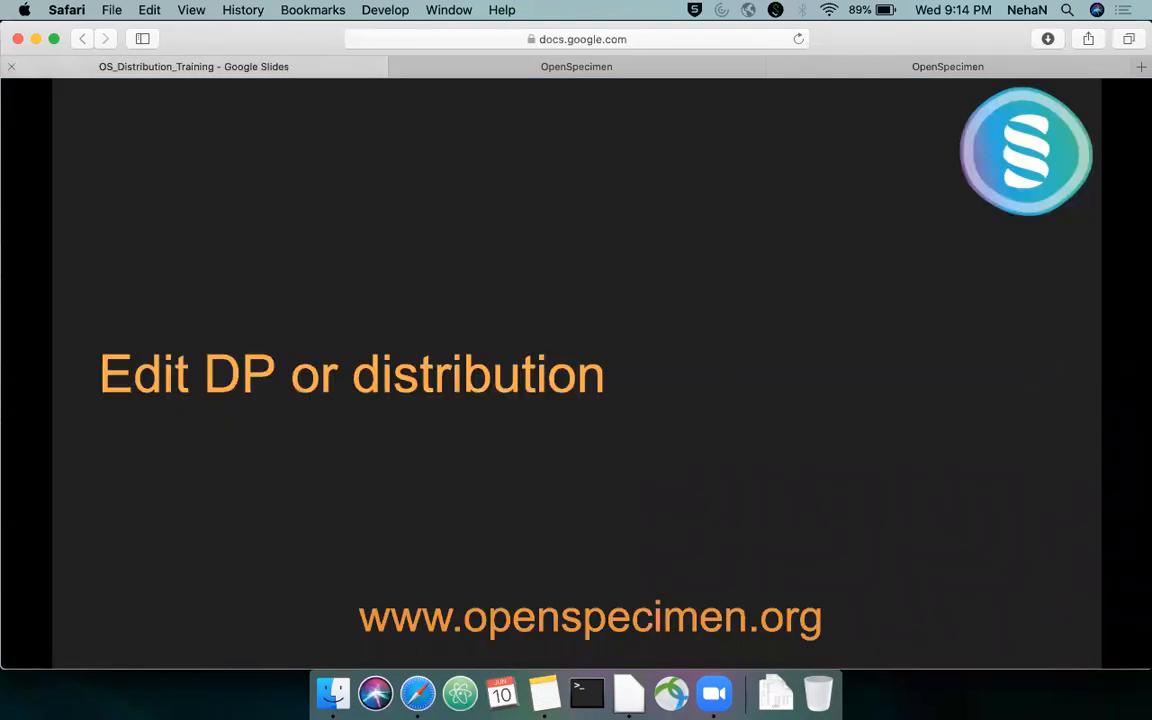
left_click(501, 64)
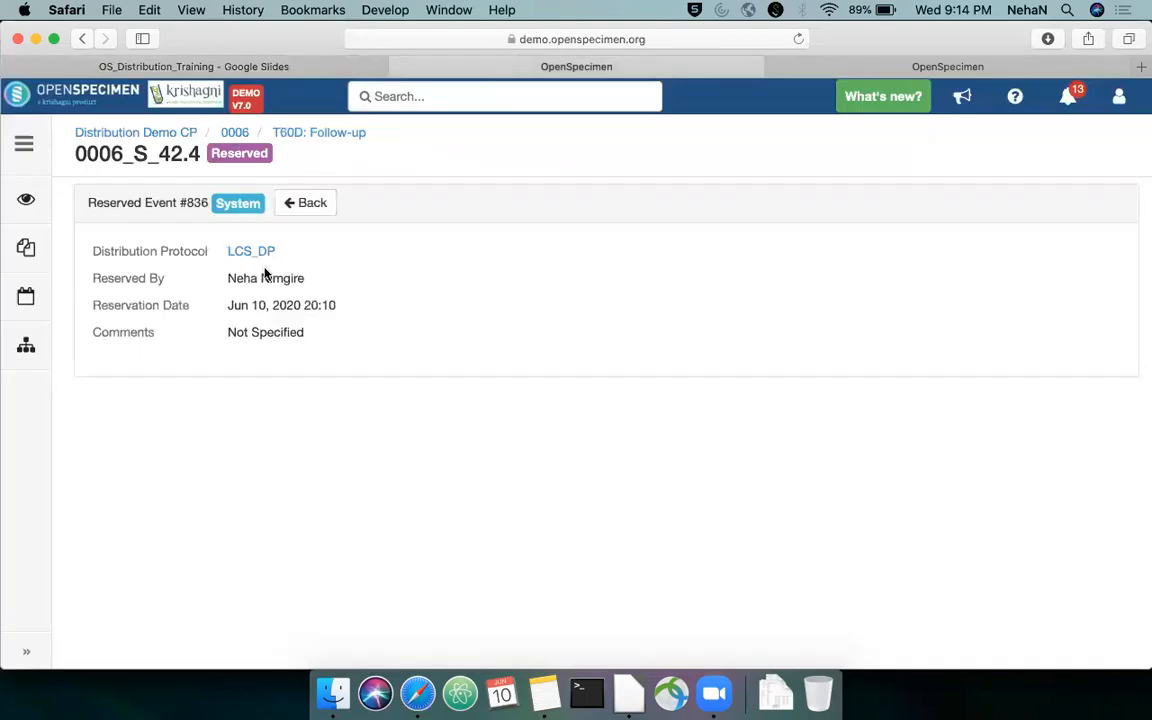
key("super+w")
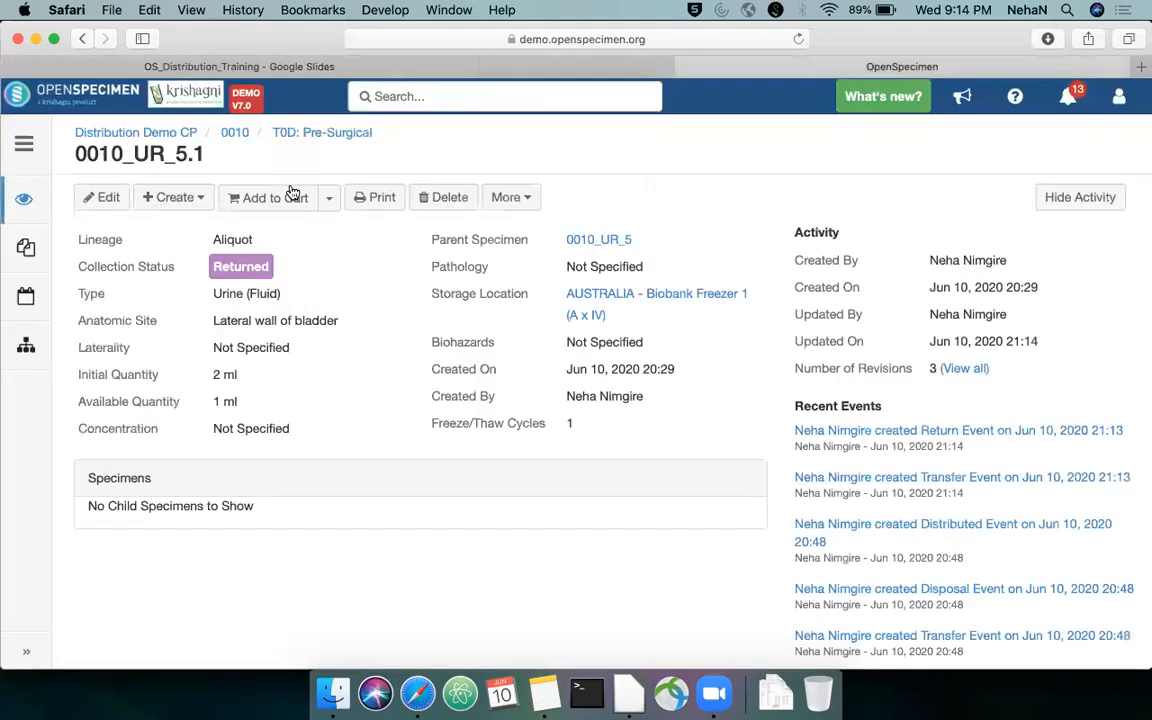
Filter the distribution protocols by the title "Training" and open Training Webinar DP
left_click(24, 143)
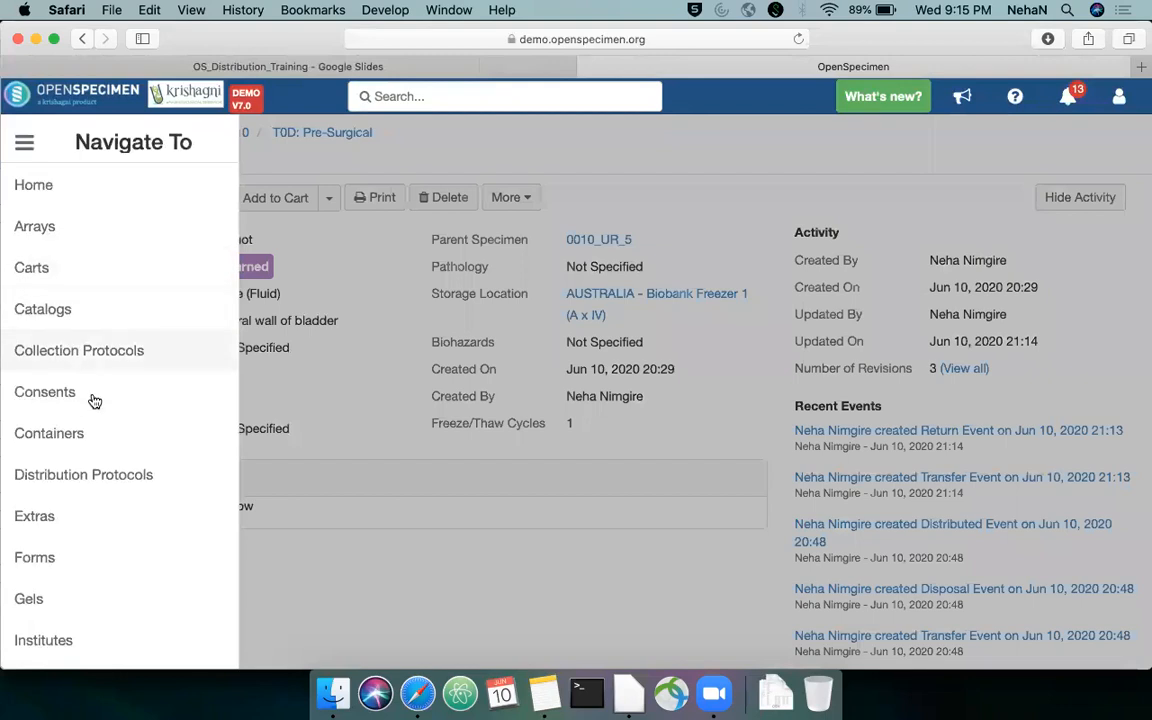
scroll(110, 440, "down", 1)
left_click(113, 440)
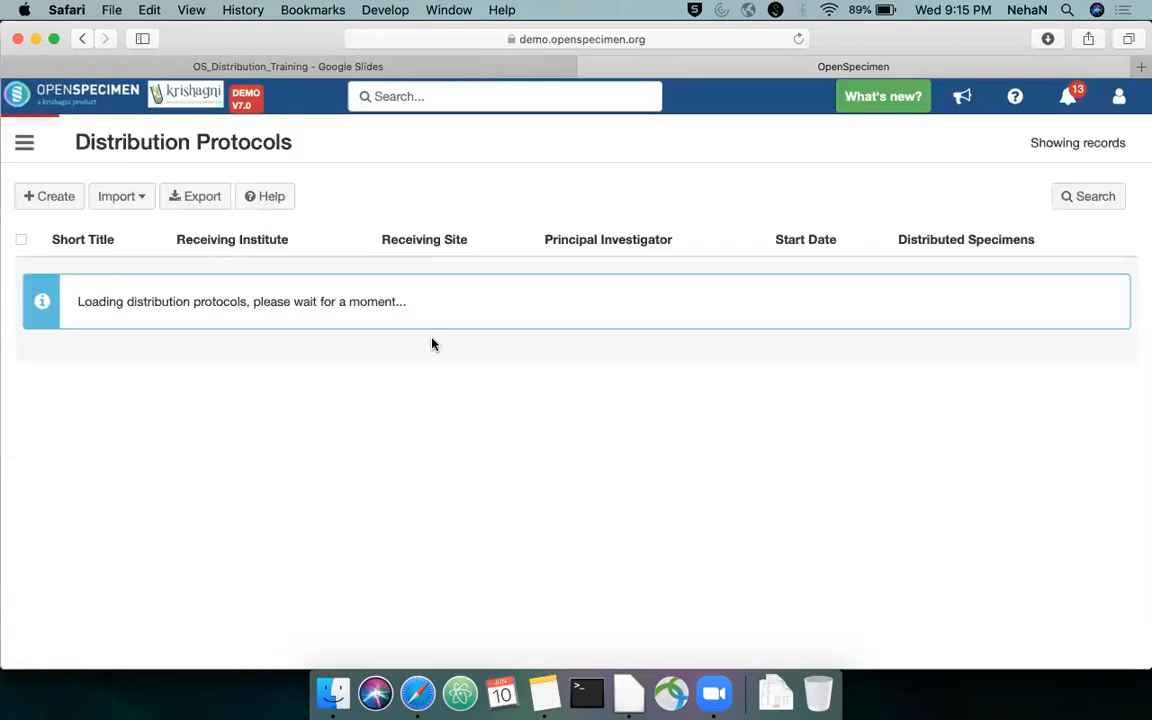
left_click(1070, 200)
type("Training")
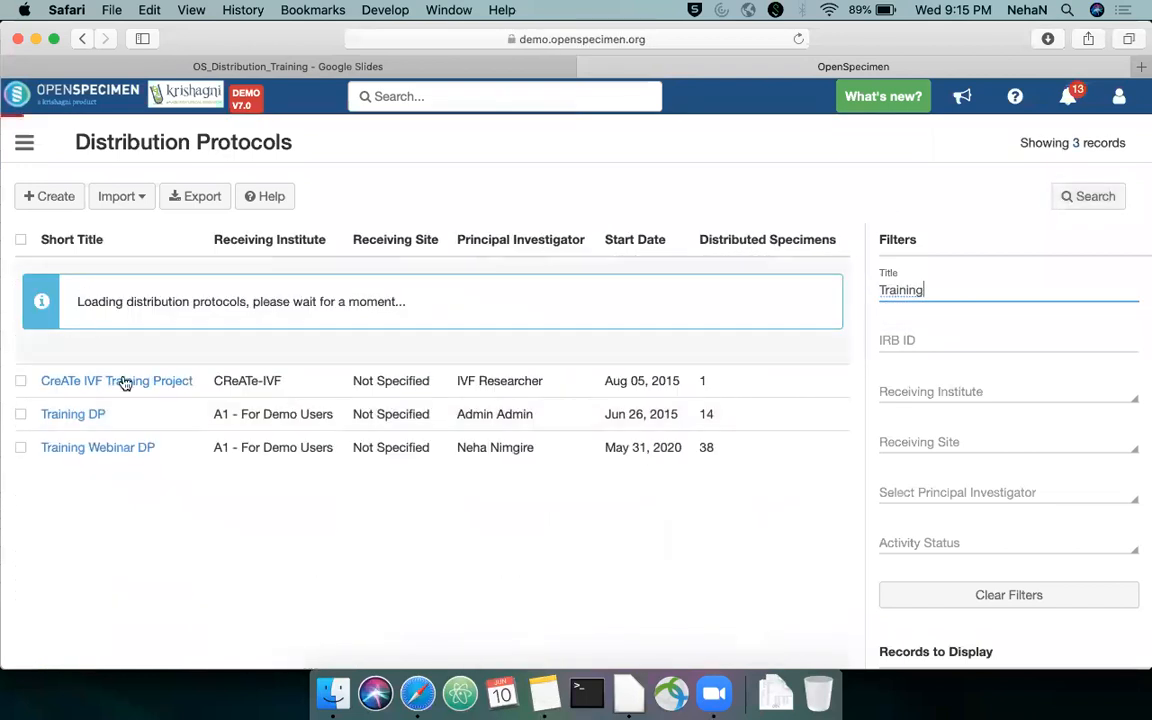
left_click(136, 342)
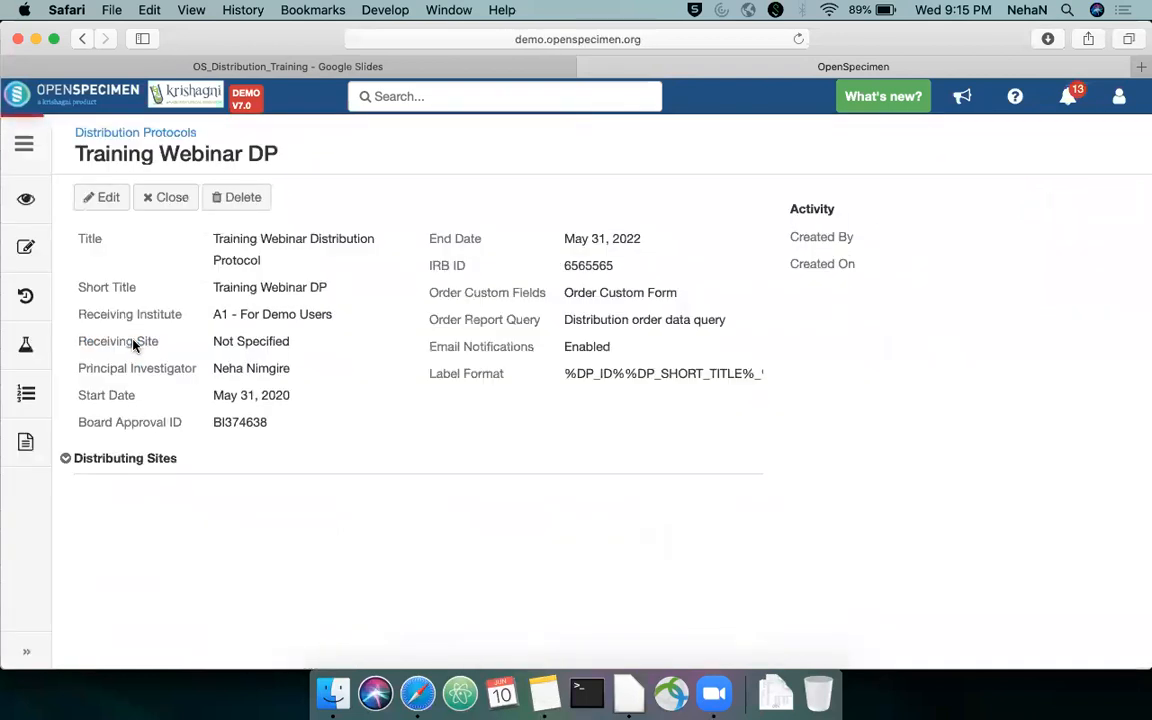
Edit Training Webinar DP to set its IRB ID to 656556774 and save the update
left_click(99, 205)
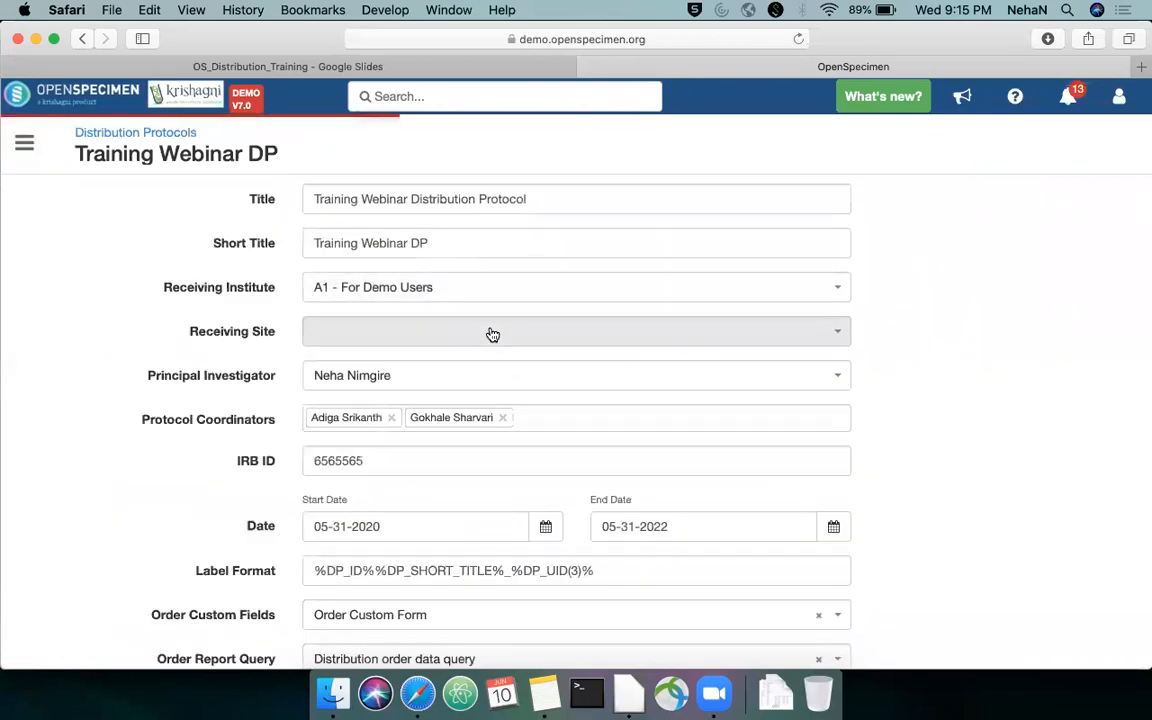
scroll(491, 332, "down", 2)
left_click(415, 338)
left_click(391, 334)
left_click(403, 334)
left_click(426, 369)
key("BackSpace")
type("774")
scroll(426, 369, "down", 2)
scroll(339, 591, "down", 3)
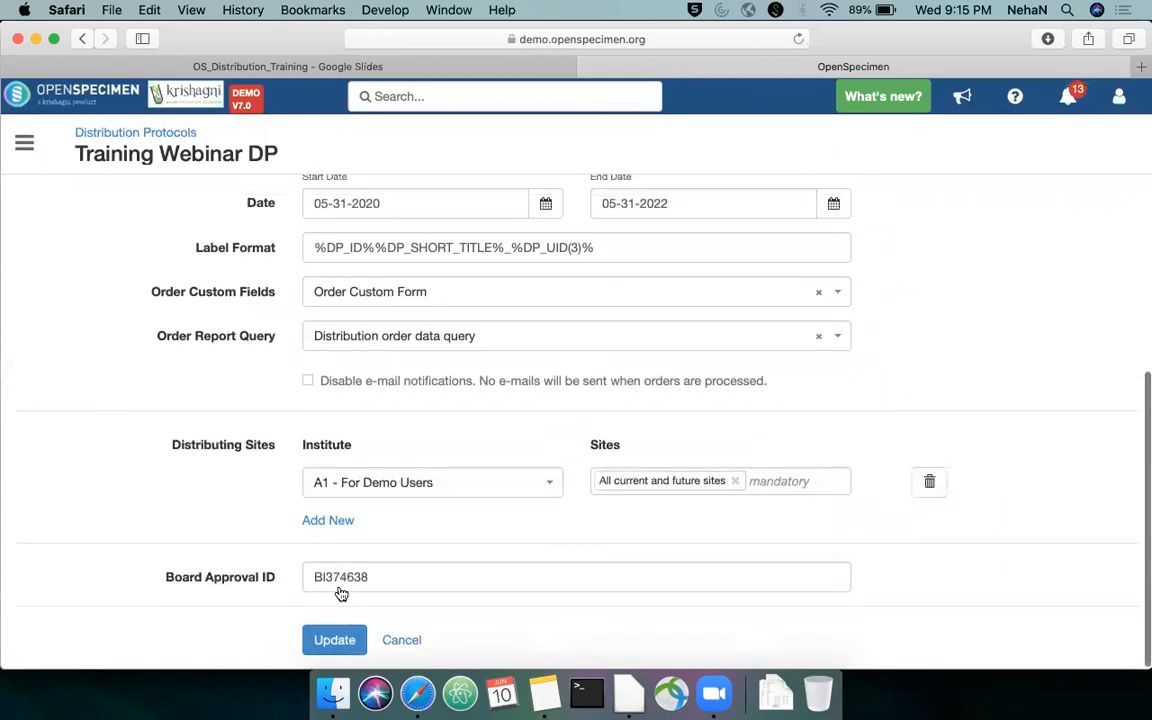
left_click(350, 638)
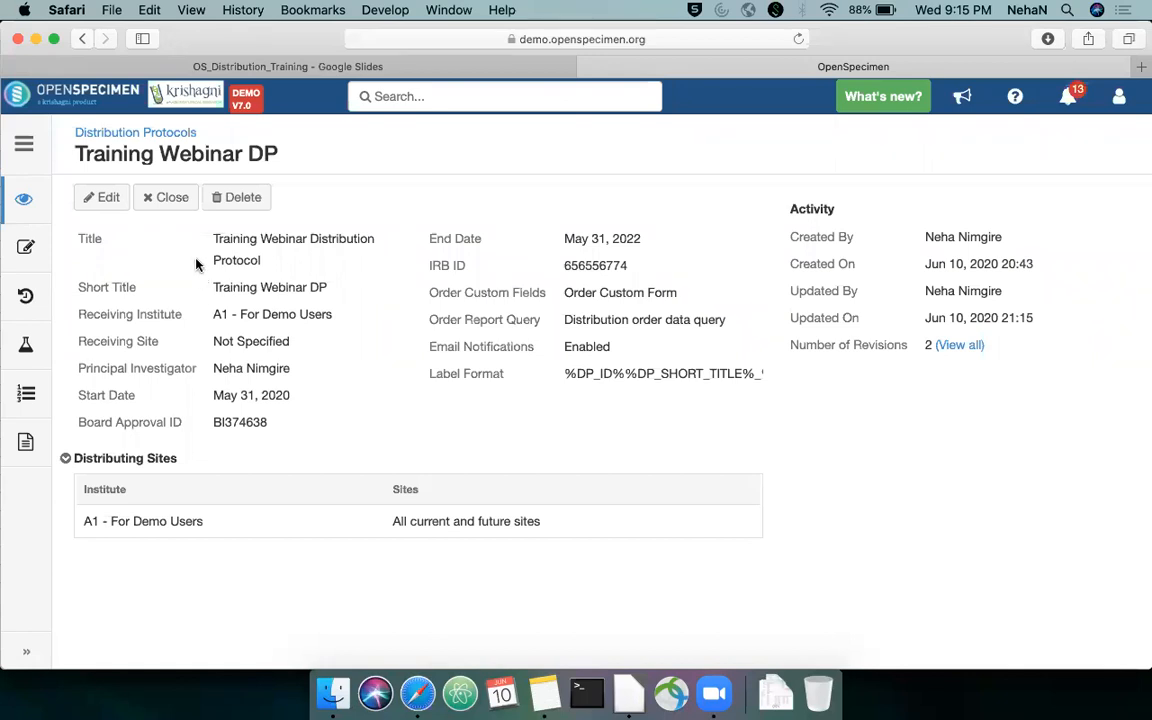
Close the distribution protocol Training Webinar DP and reopen it
left_click(171, 197)
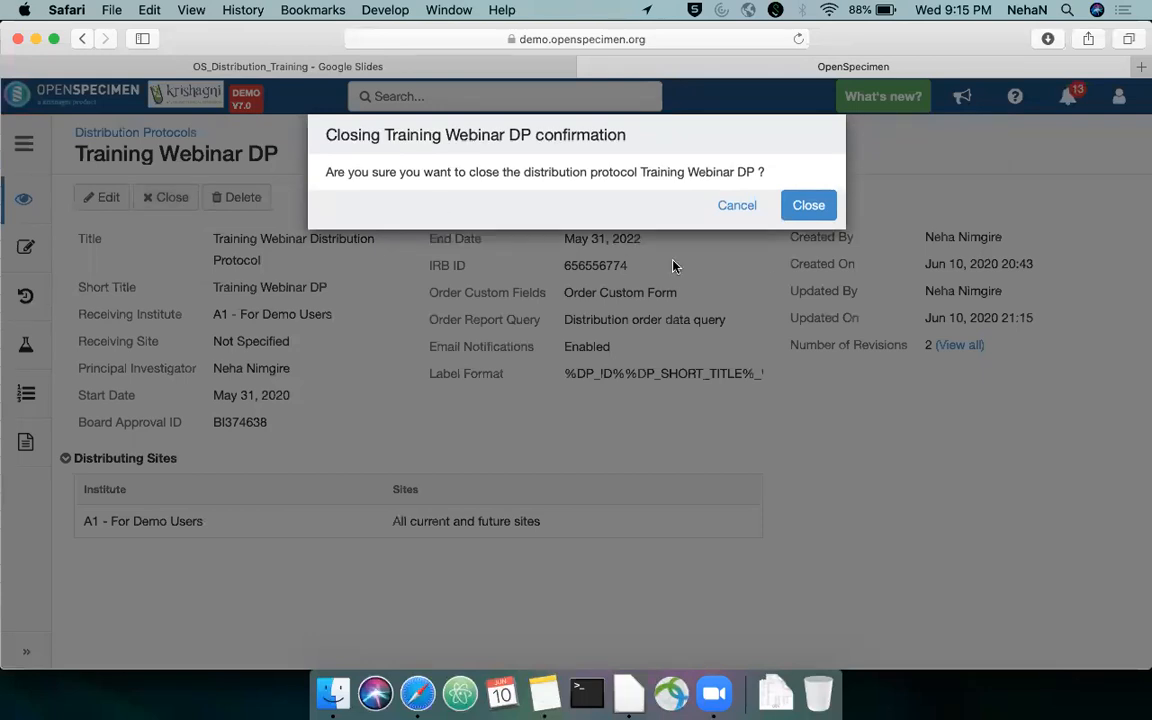
left_click(800, 206)
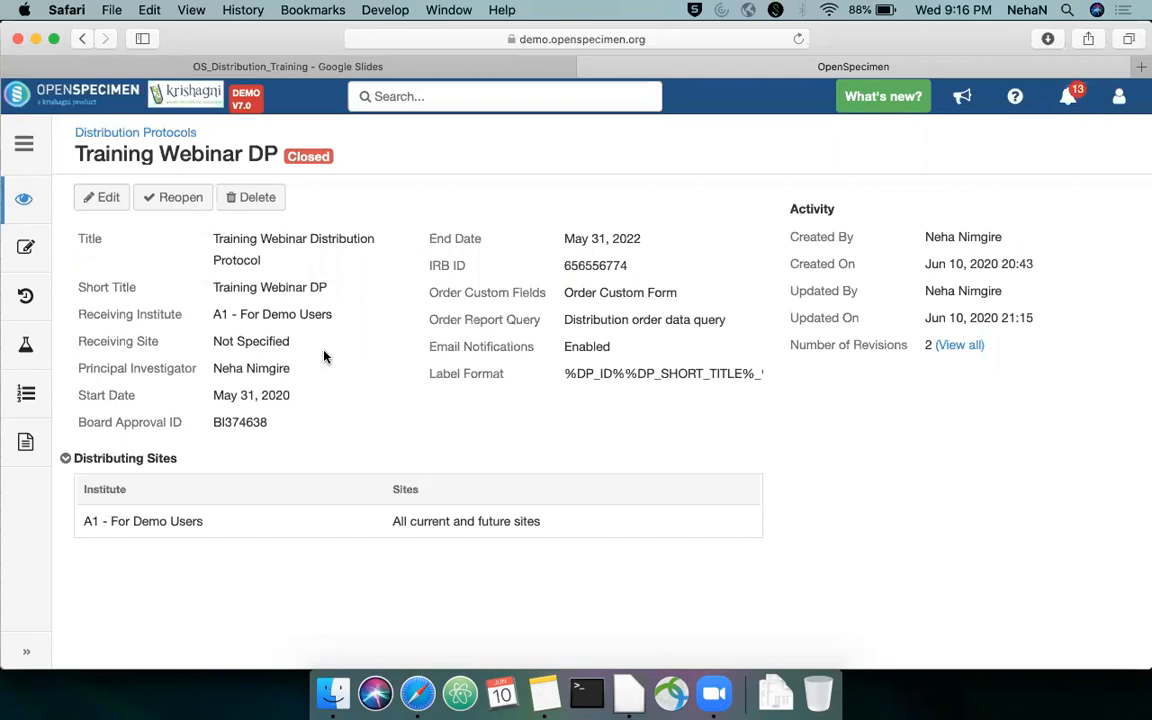
left_click(184, 203)
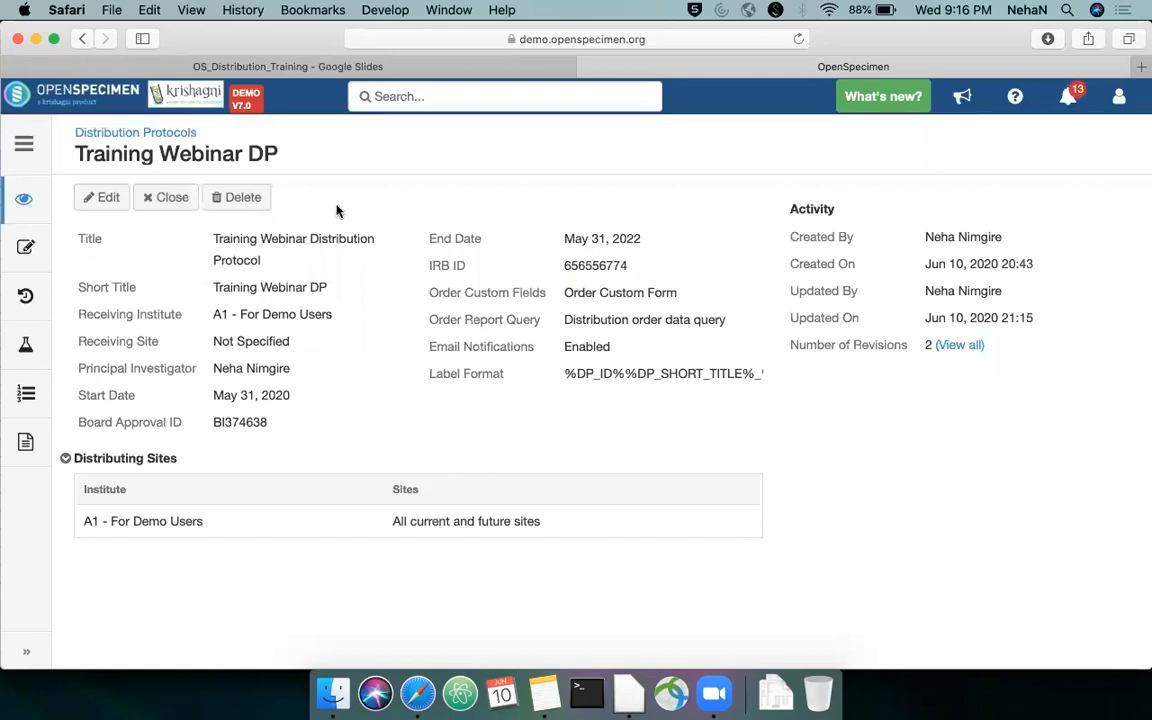
Switch back to the OS_Distribution_Training presentation in Google Slides
left_click(311, 68)
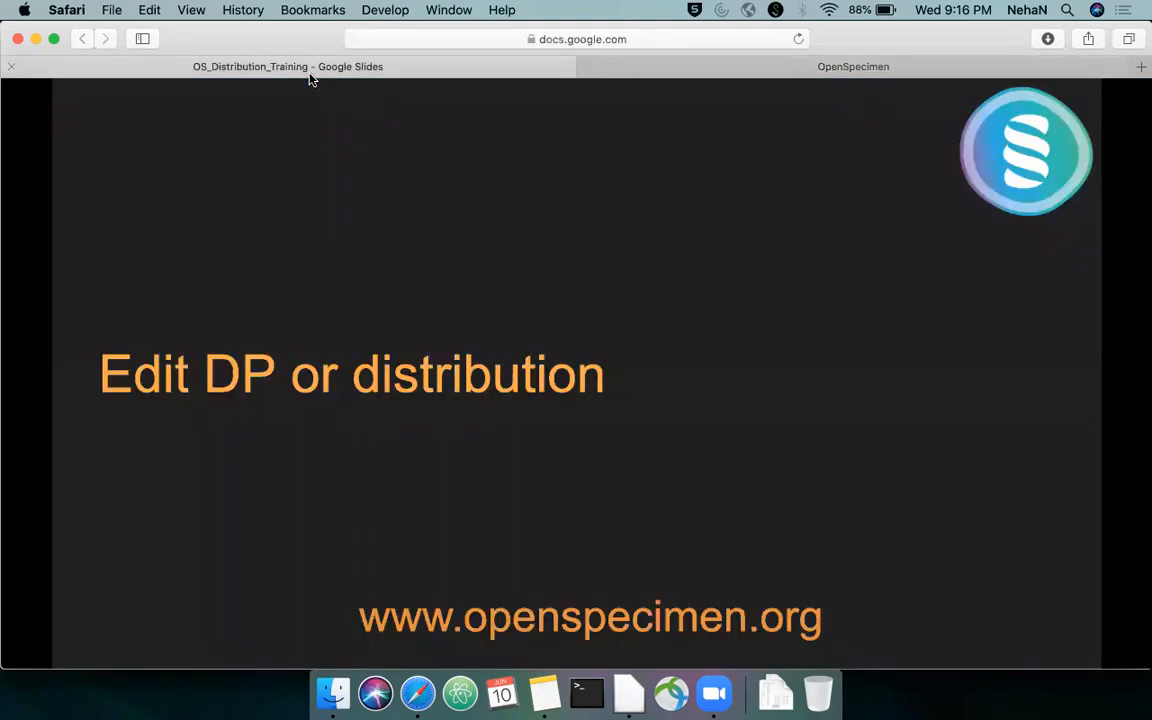
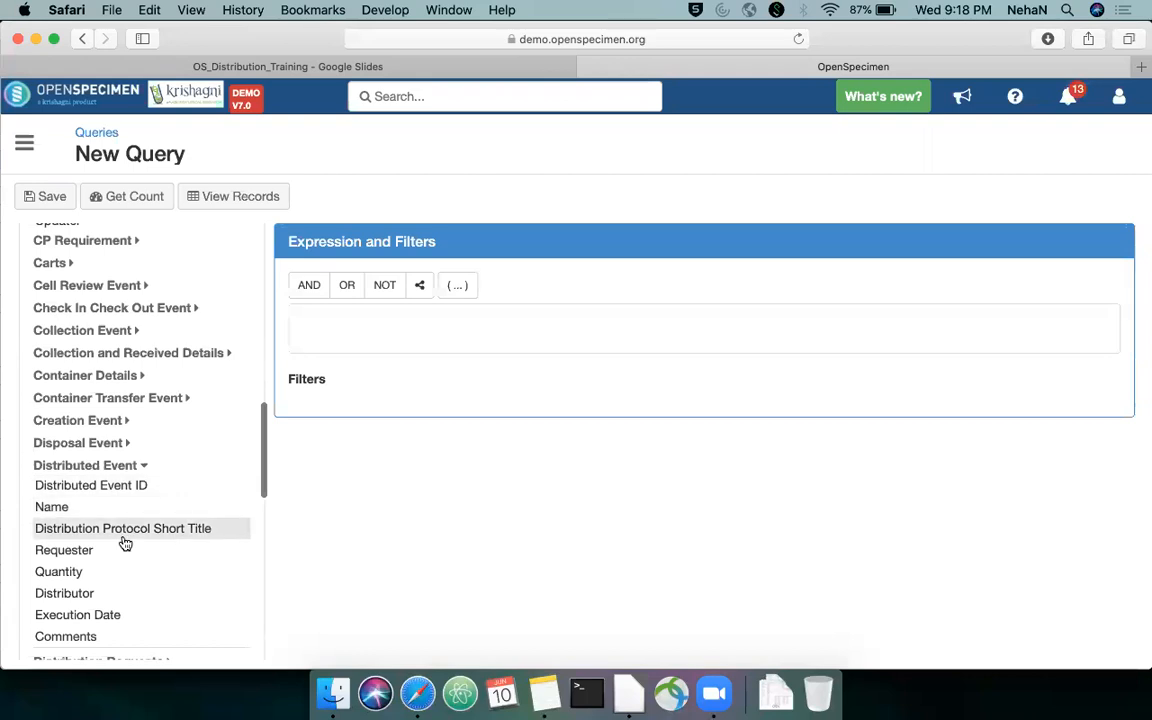
Add a query filter requiring the distributed event's Distribution Protocol Short Title to equal Training Webinar DP
left_click(408, 474)
type("e")
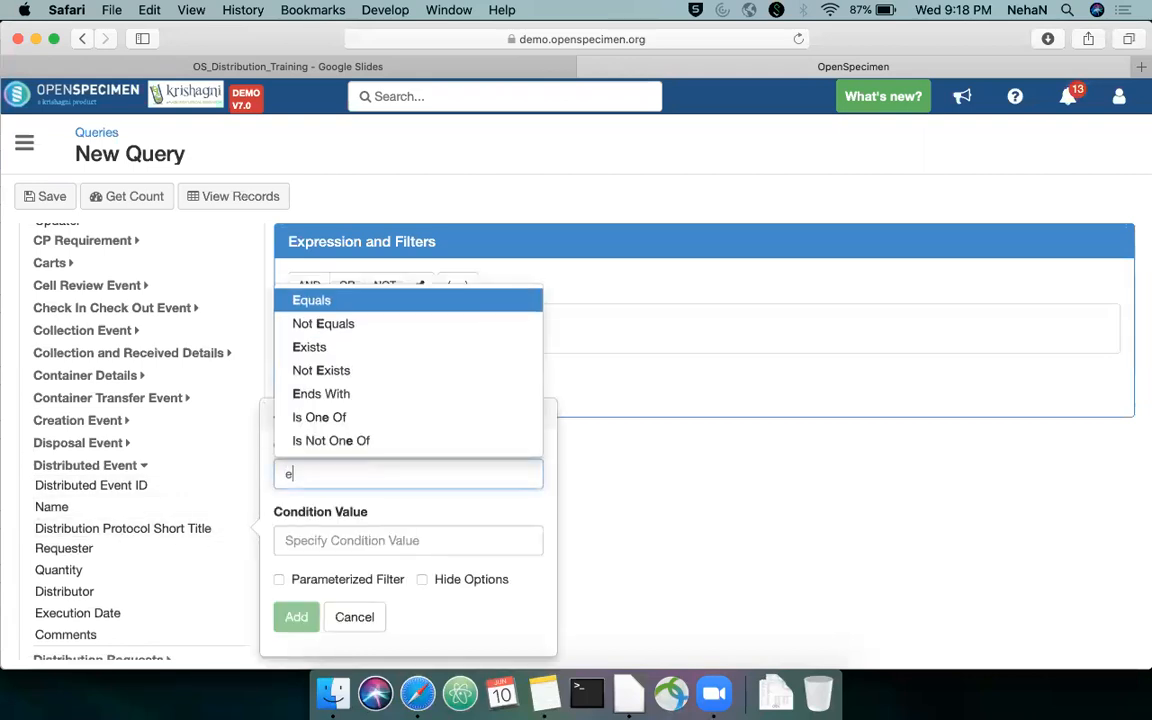
key("Return")
left_click(440, 550)
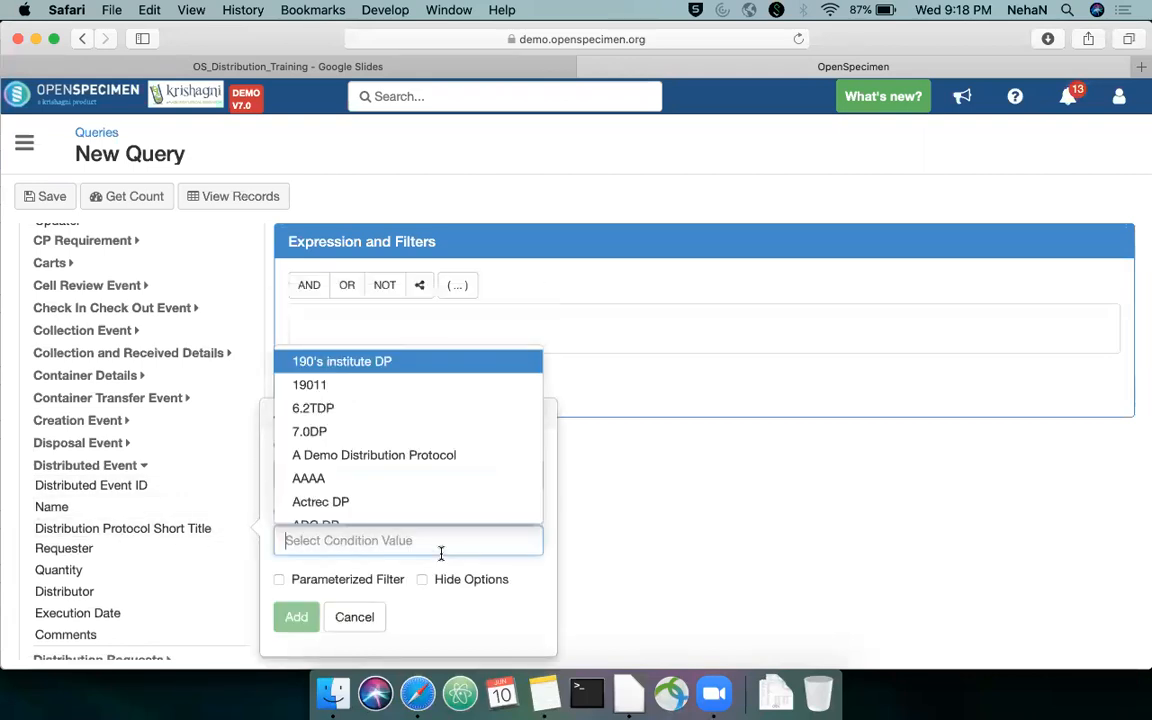
type("train")
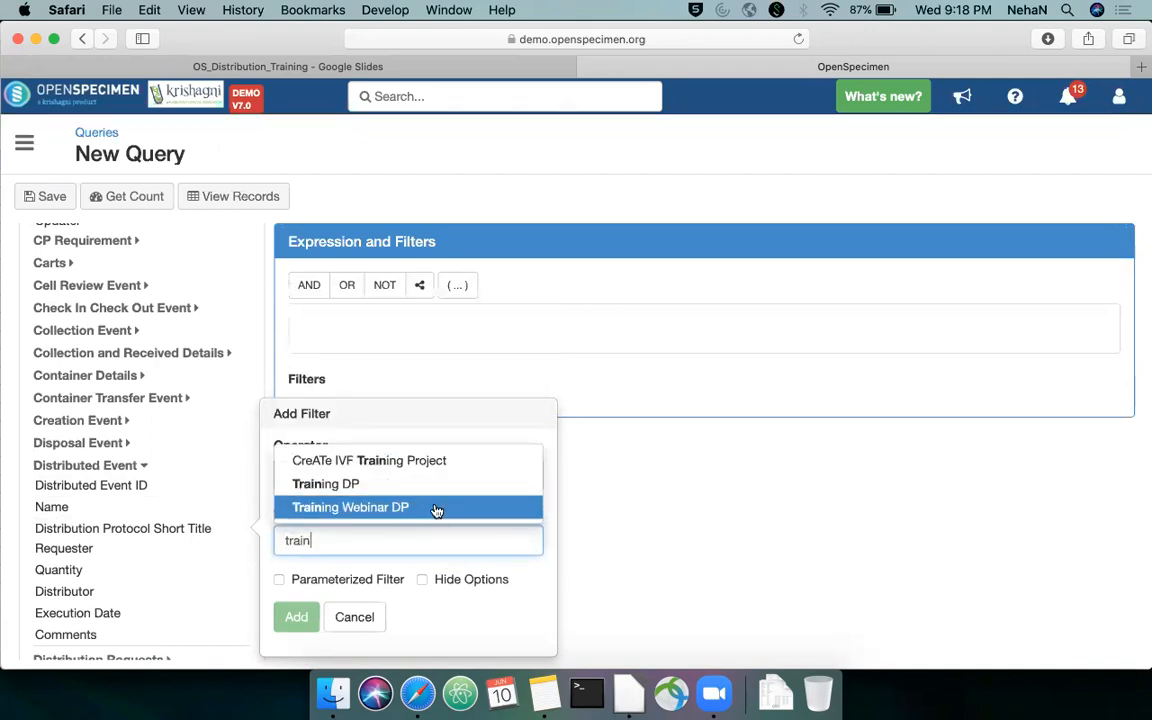
left_click(437, 507)
left_click(296, 617)
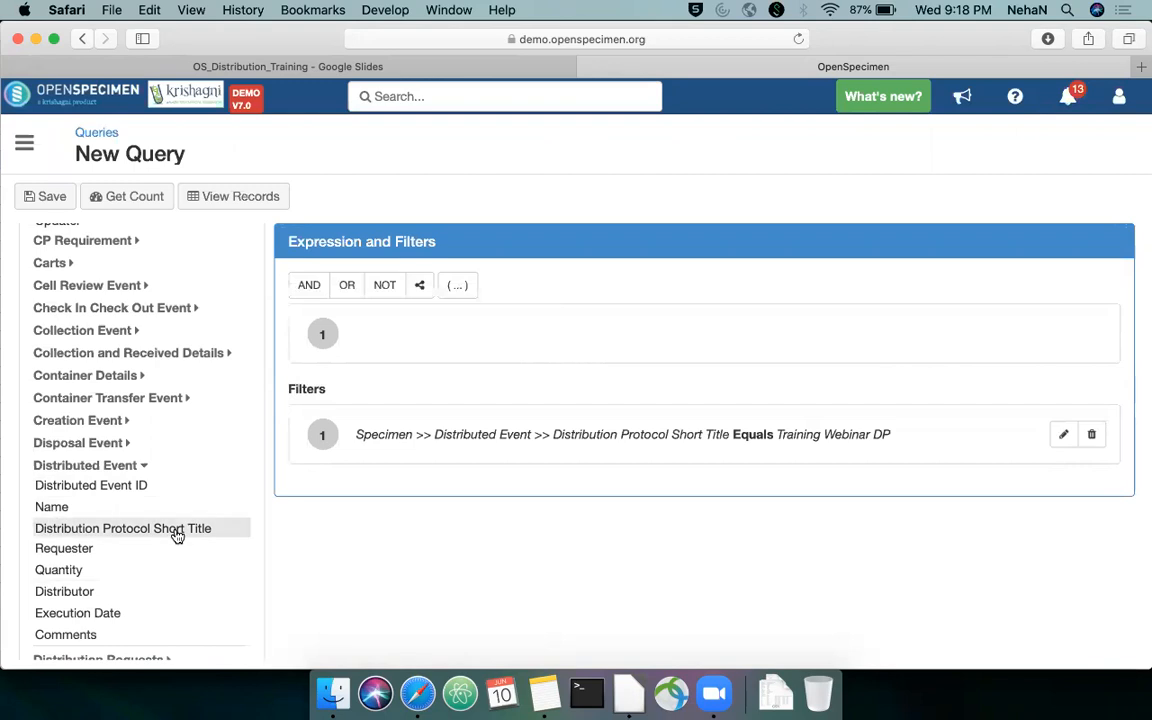
Check the record counts for the query and view its matching records
scroll(170, 400, "up", 10)
left_click(147, 198)
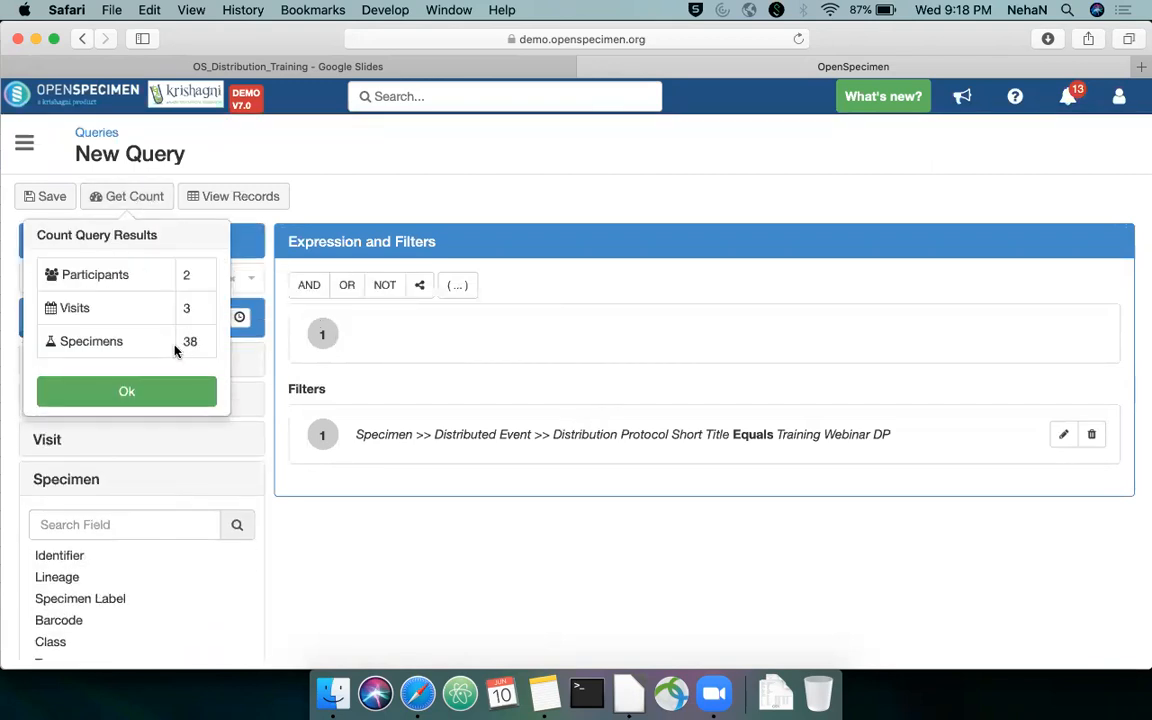
left_click(183, 393)
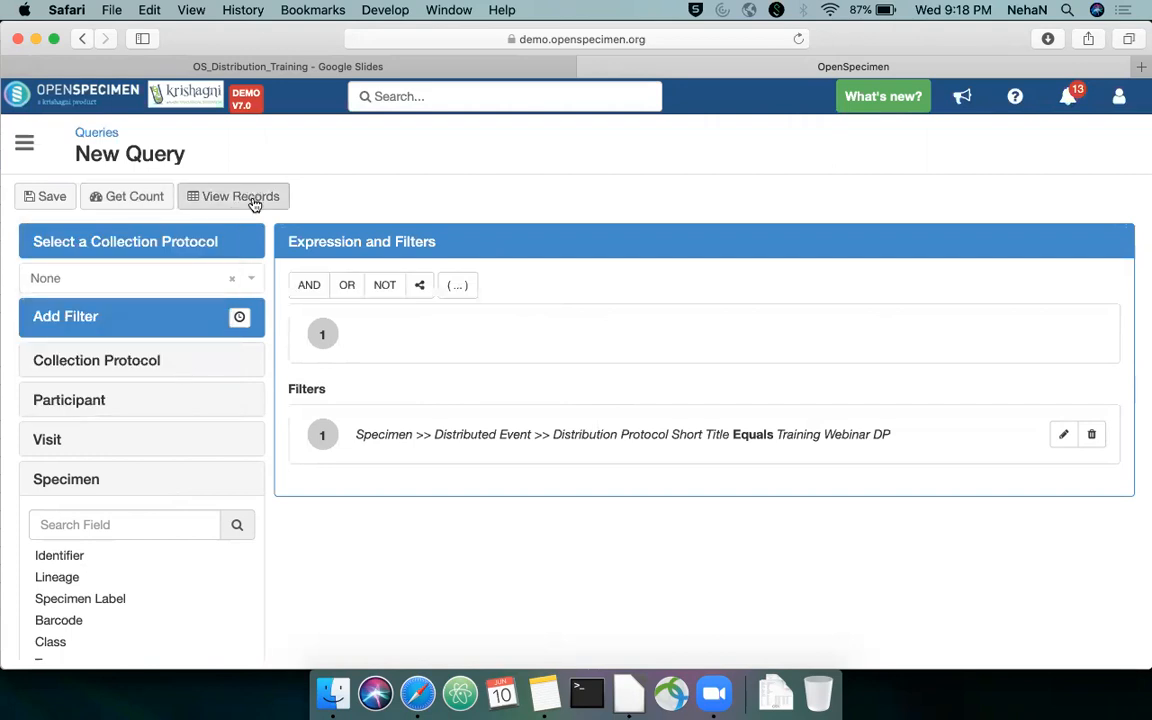
left_click(250, 198)
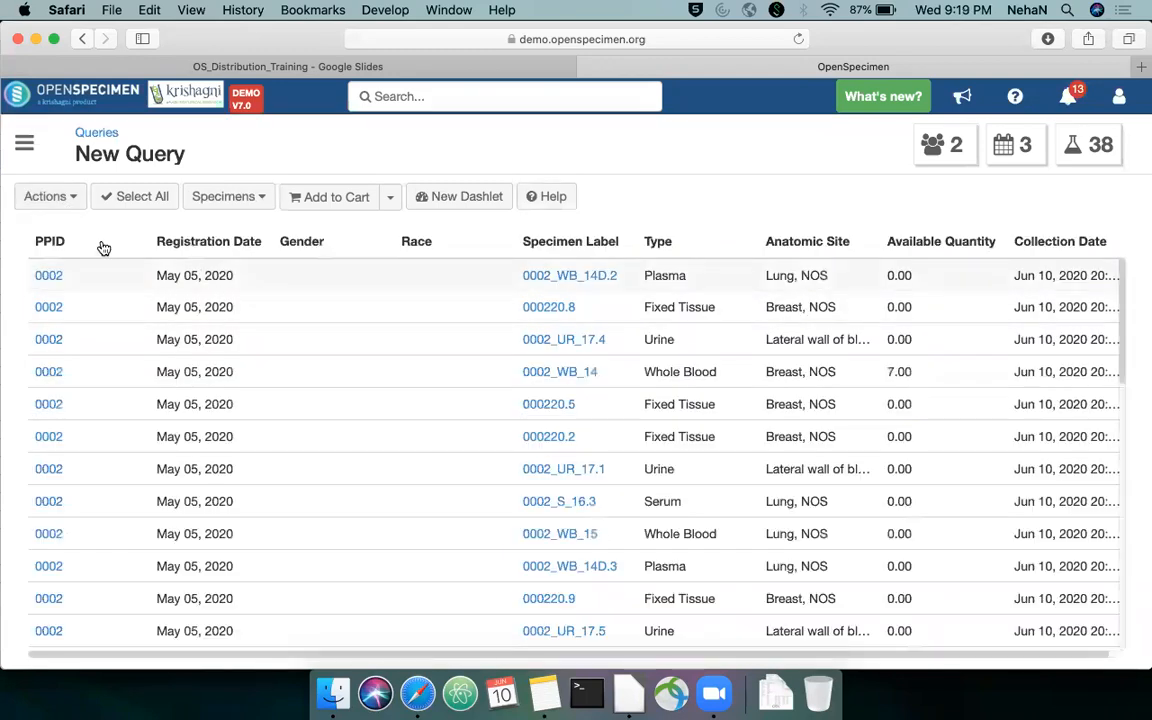
Open the column selection for the query results and remove all Participant fields
left_click(67, 205)
left_click(95, 306)
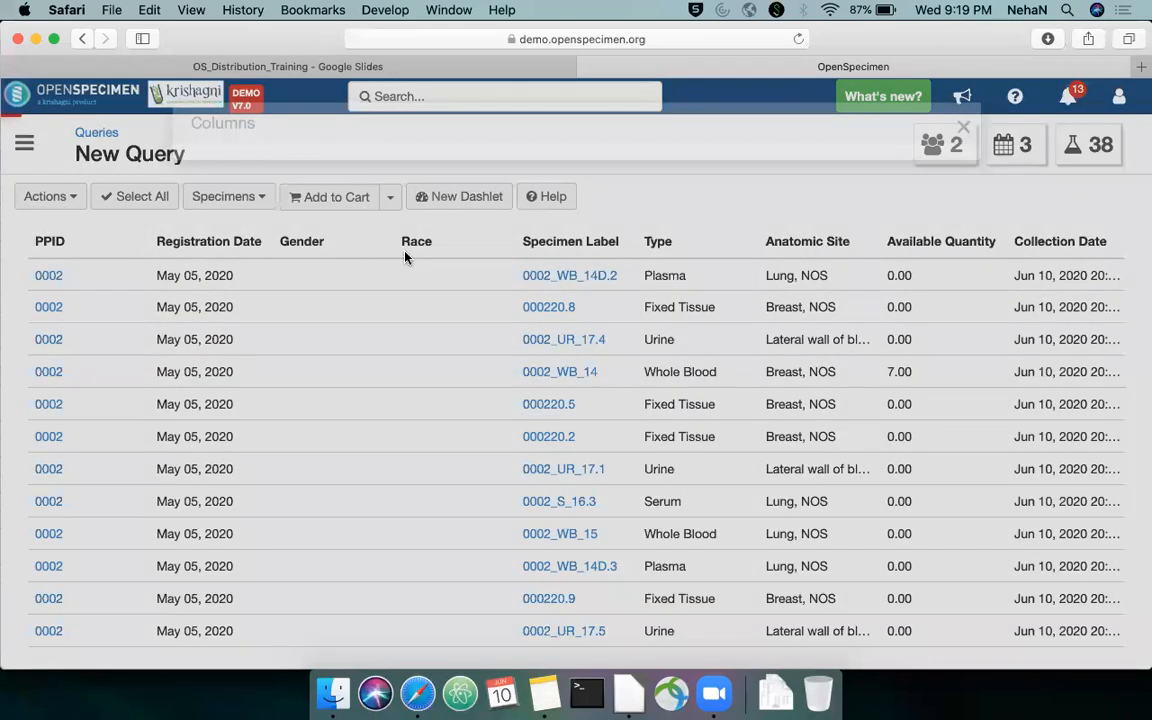
left_click(208, 245)
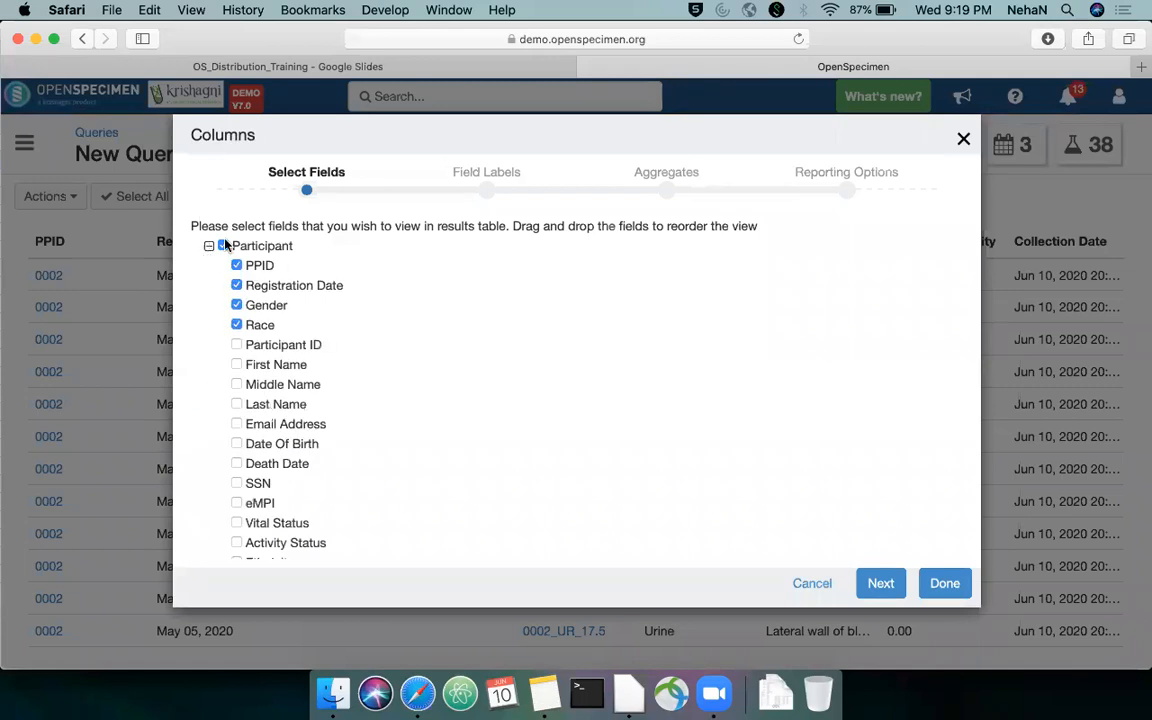
left_click(223, 245)
left_click(209, 246)
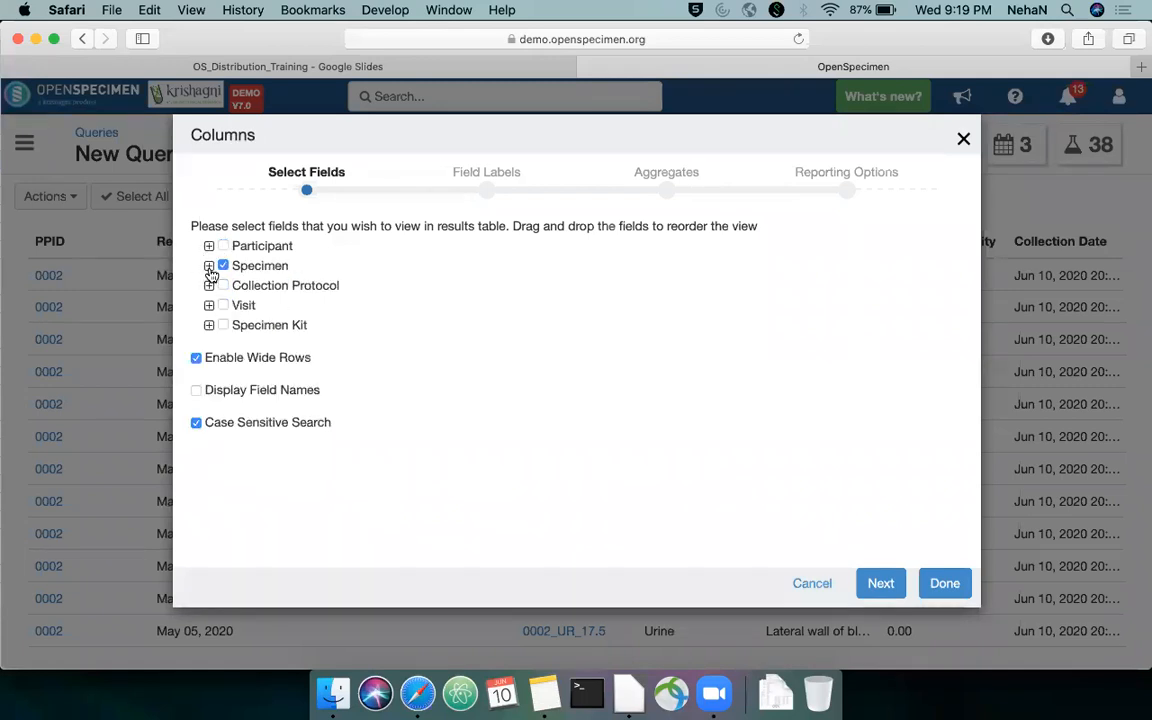
Remove the specimen's Type and Collection and Received Details fields from the result columns
left_click(209, 266)
left_click(224, 365)
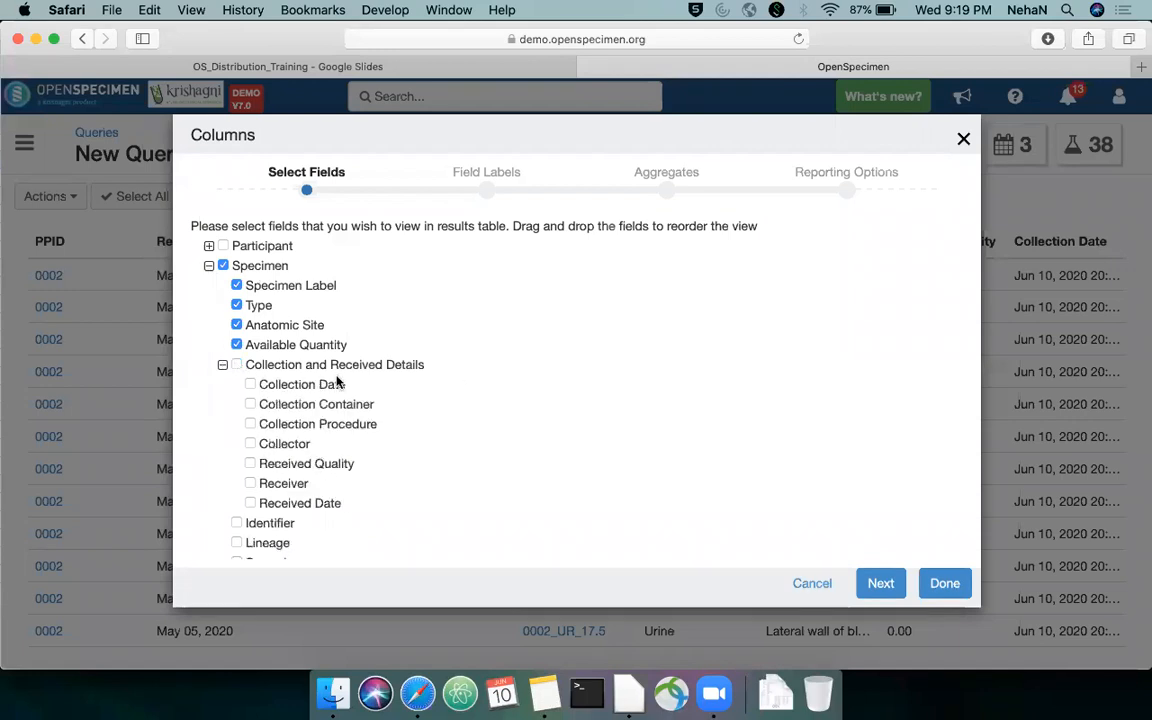
left_click(222, 365)
left_click(237, 305)
Add the Distributed Event columns Distribution Protocol Short Title, Quantity, Distributor and Execution Date
scroll(427, 378, "down", 6)
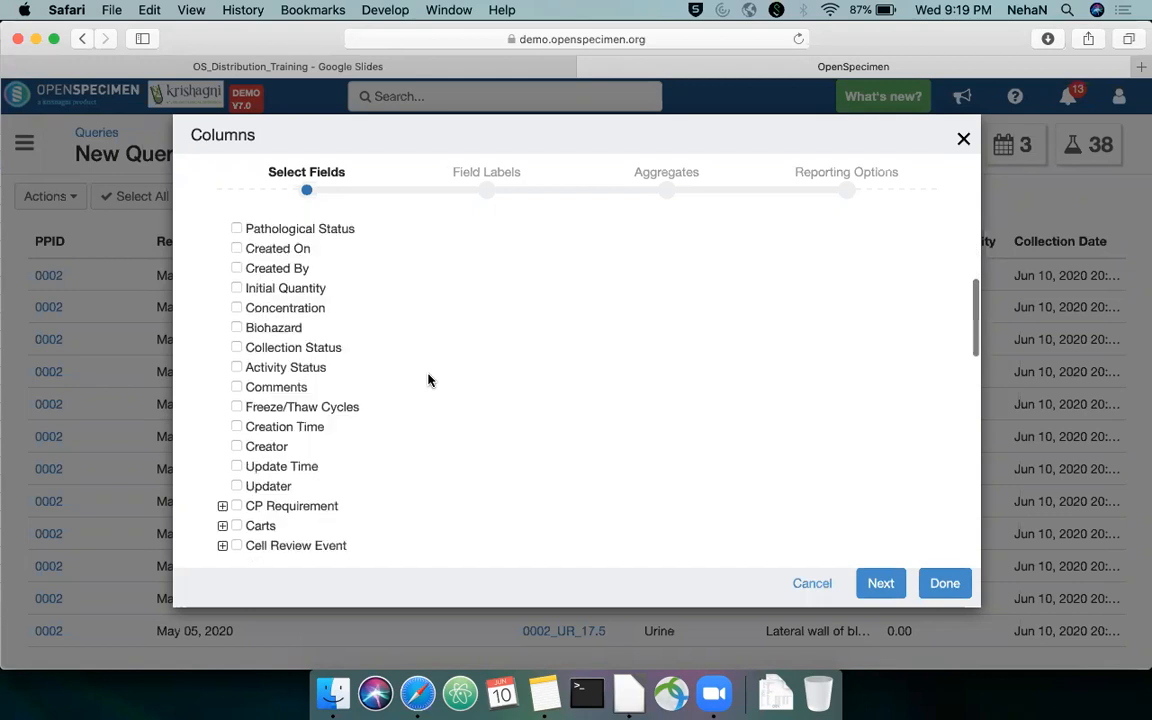
scroll(427, 379, "down", 8)
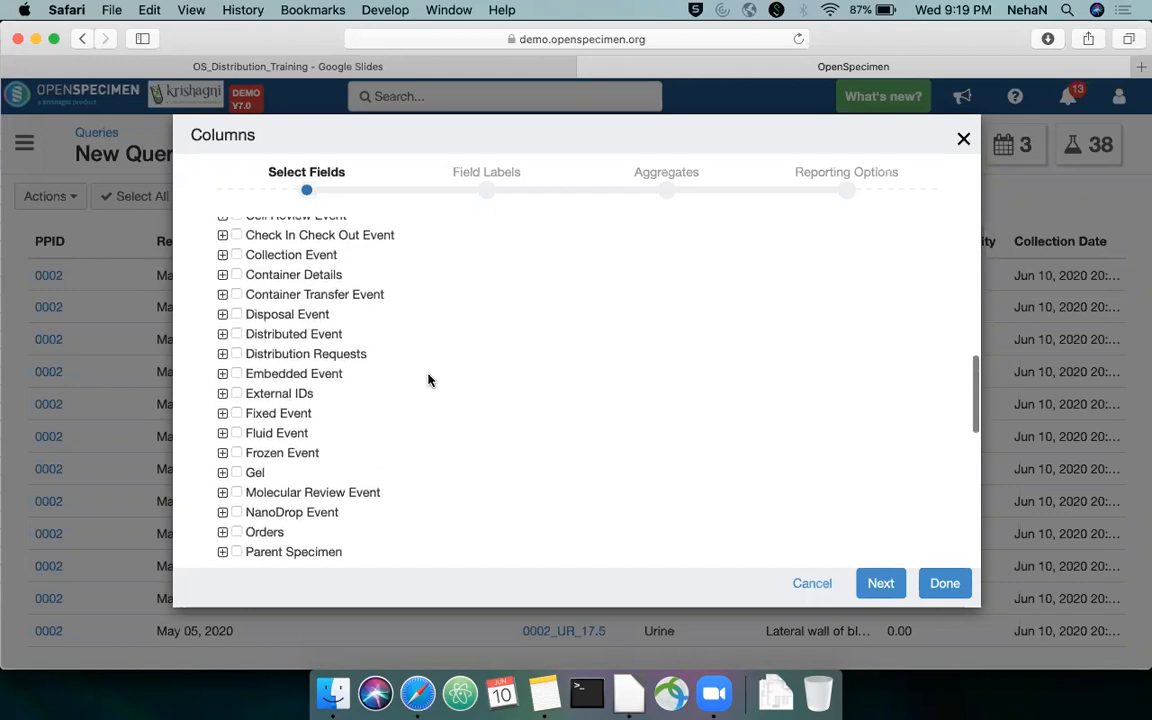
left_click(222, 334)
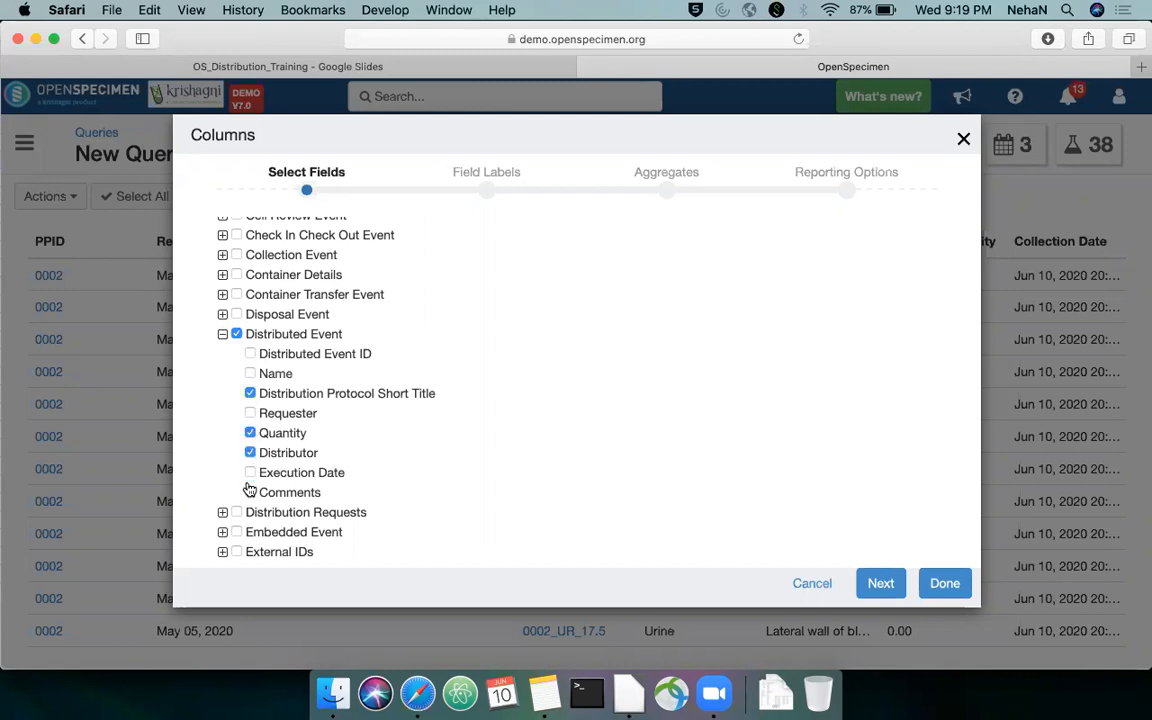
left_click(223, 337)
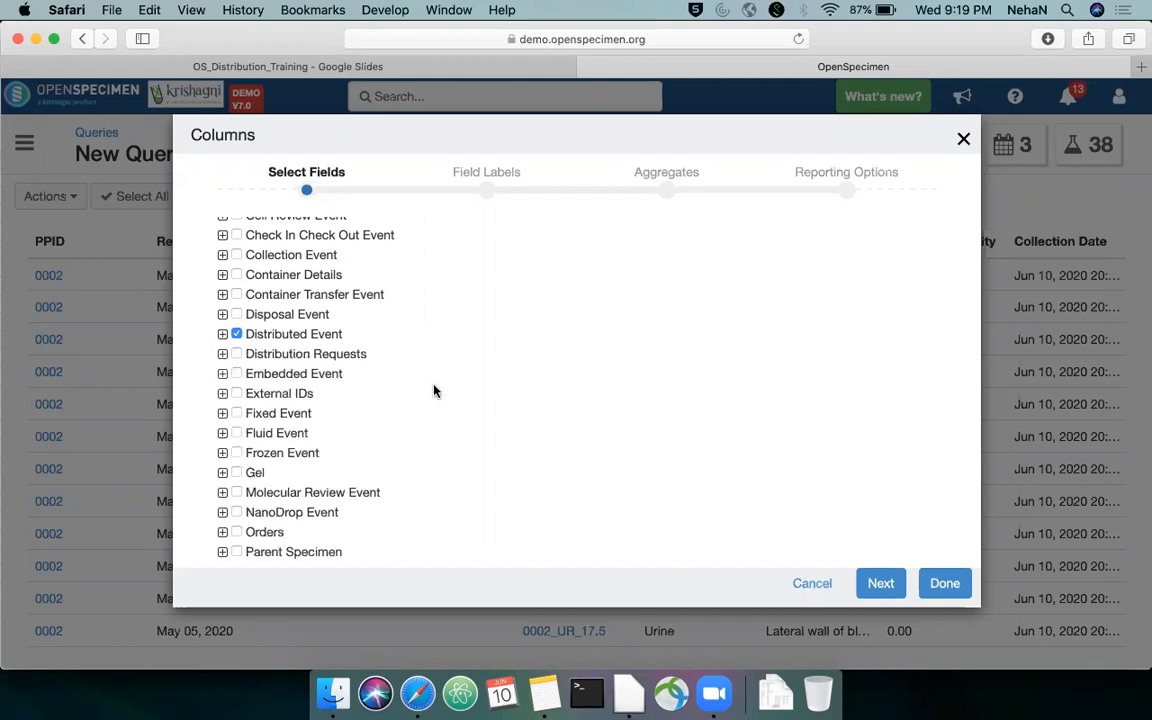
Add the Reserved DP and Reservation Date columns from Reservation Details
scroll(434, 390, "down", 3)
scroll(434, 390, "down", 5)
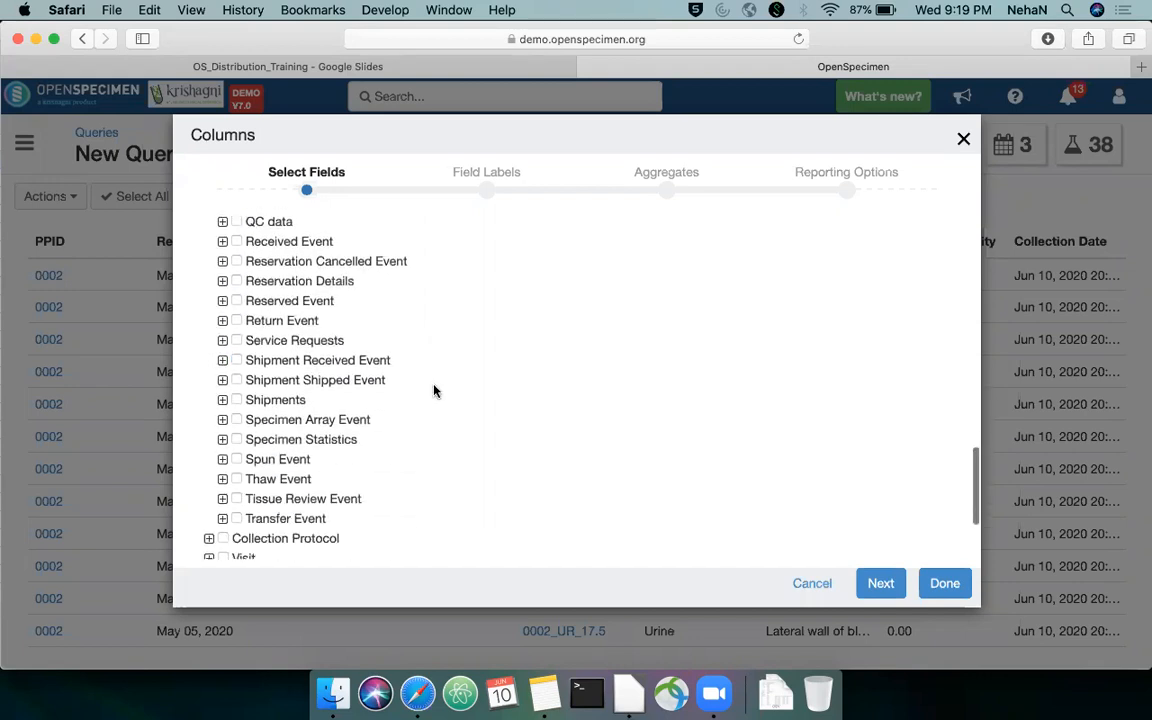
left_click(222, 283)
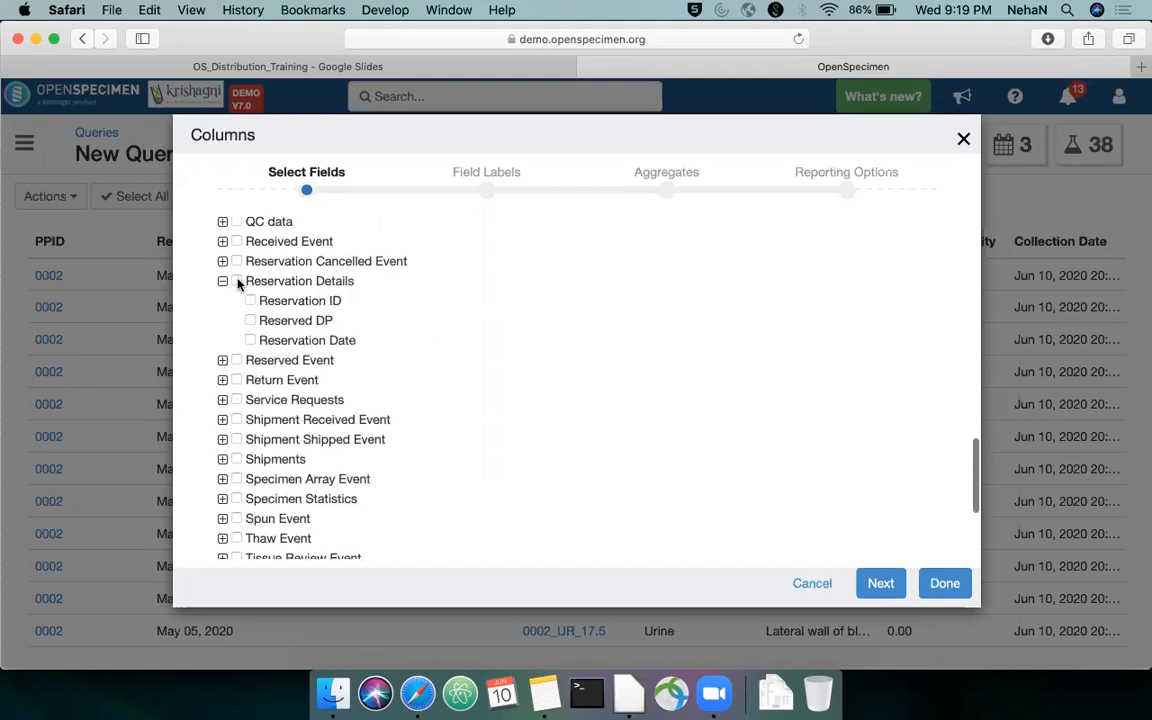
left_click(250, 321)
left_click(223, 283)
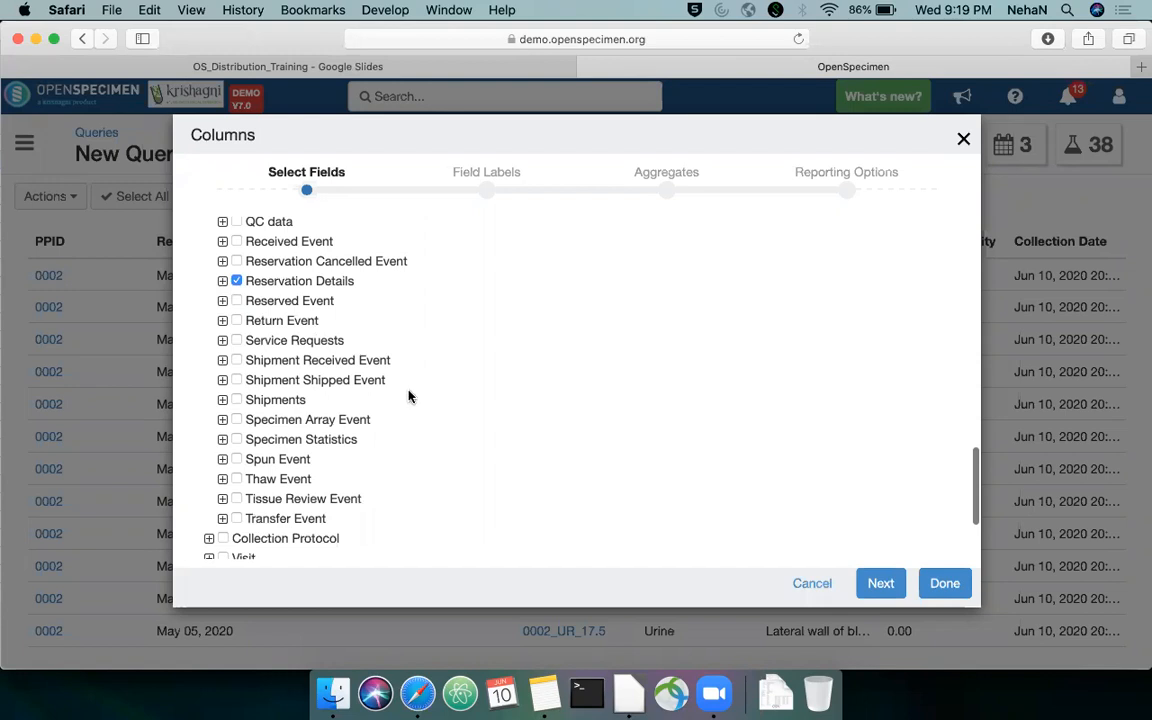
Add the Return Event columns Order and Quantity, and apply the column selection to the results
left_click(223, 321)
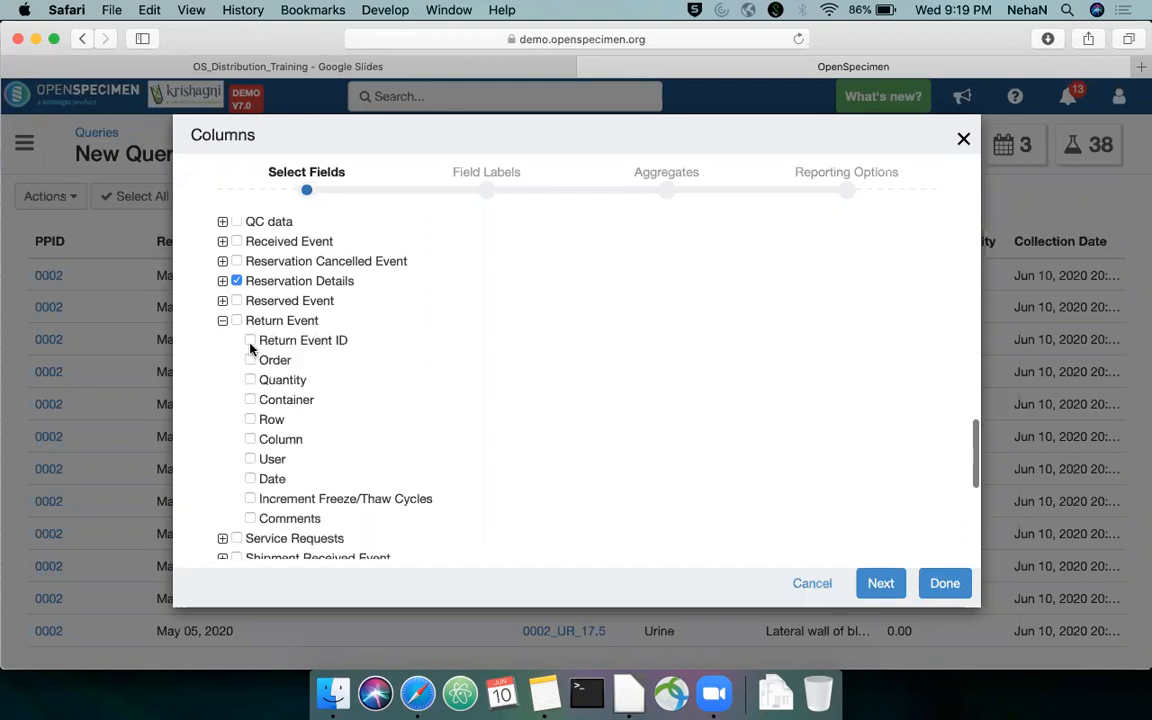
left_click(250, 361)
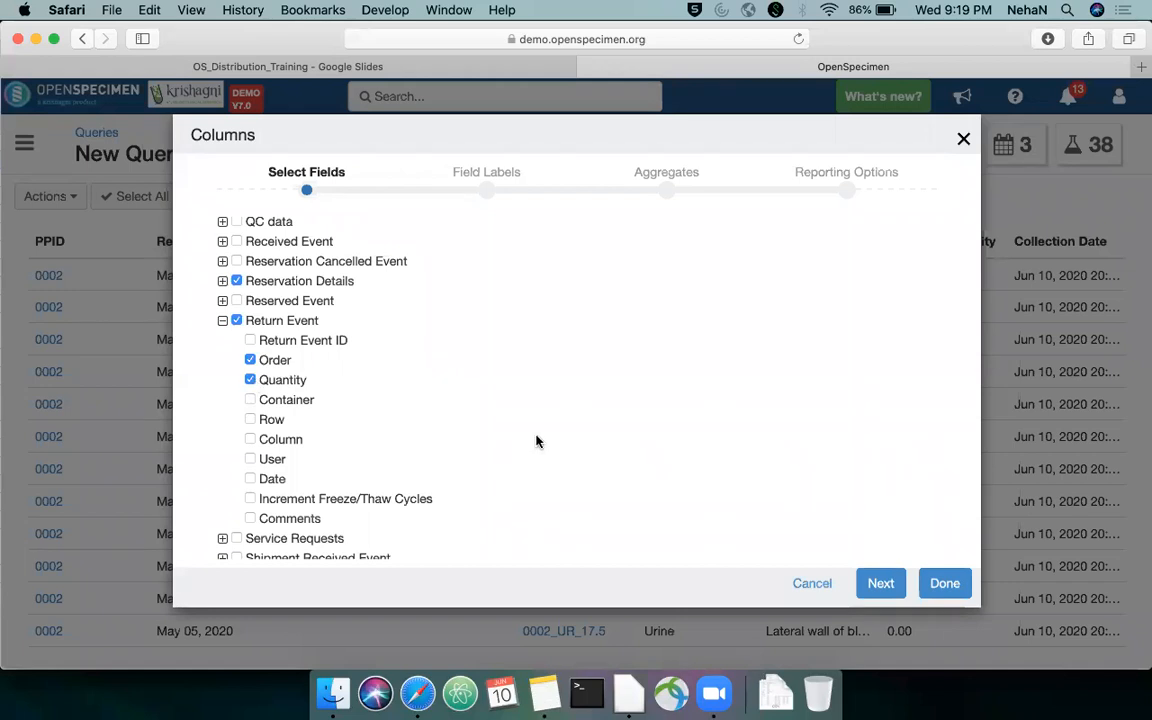
scroll(536, 441, "down", 7)
scroll(815, 489, "up", 15)
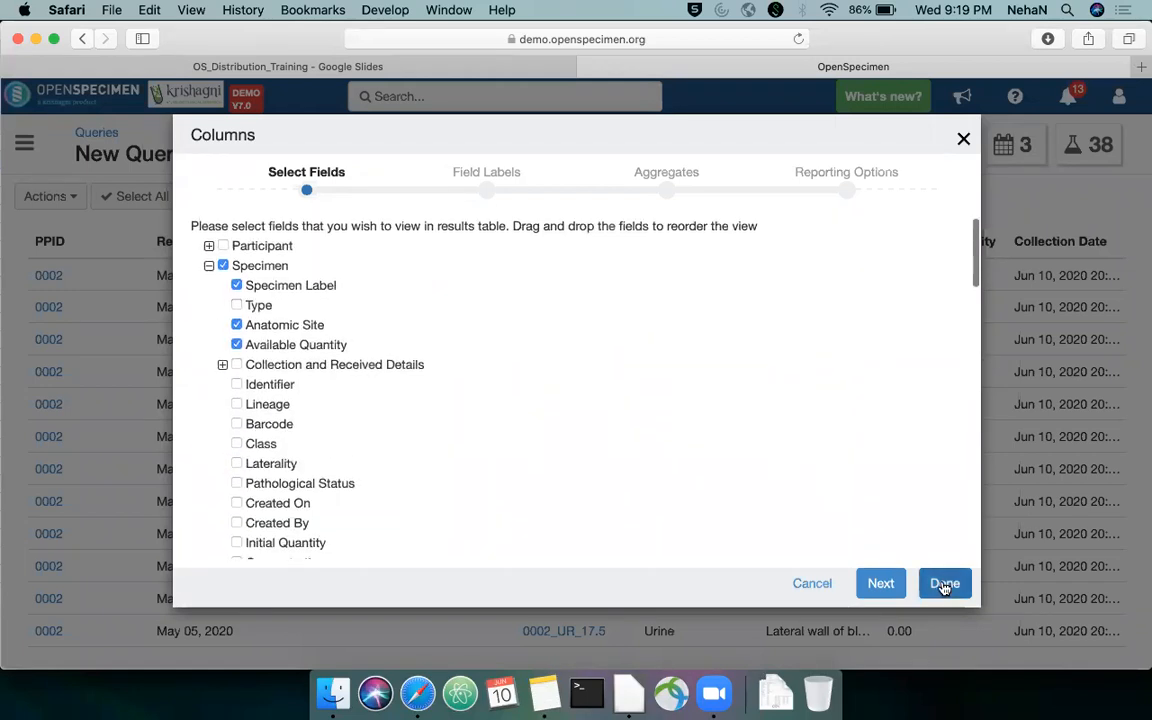
left_click(944, 584)
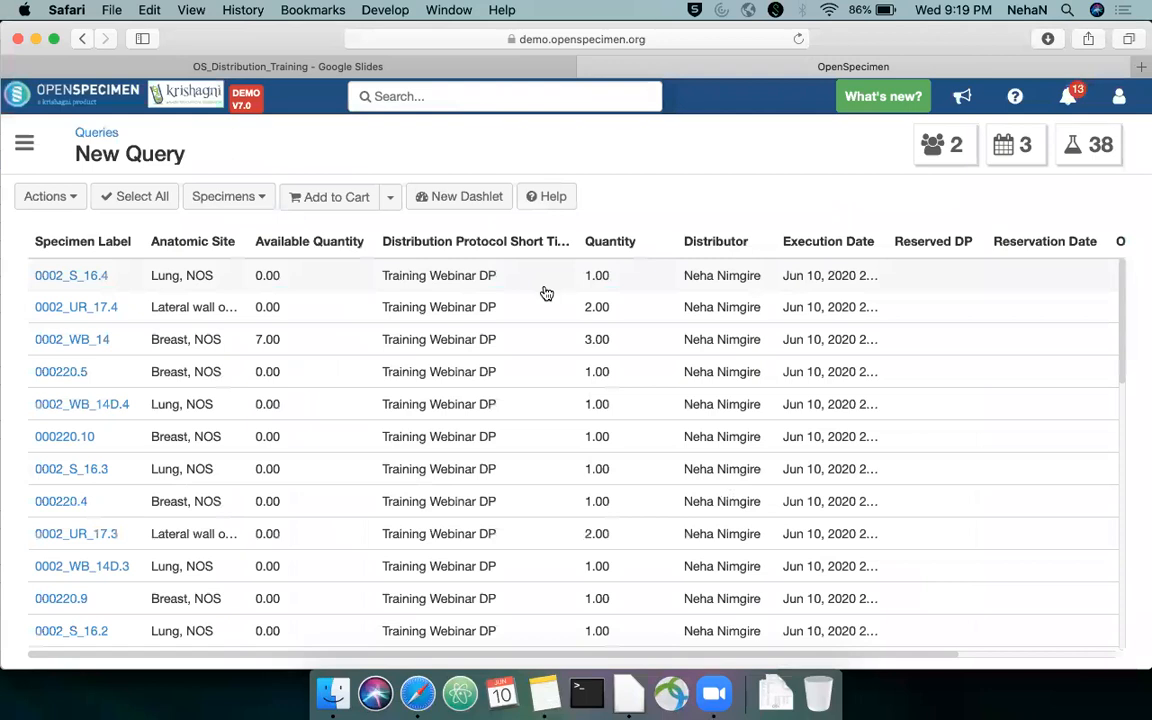
Examine the distribution, reservation and return columns across the query results for Training Webinar DP
scroll(546, 293, "right", 2)
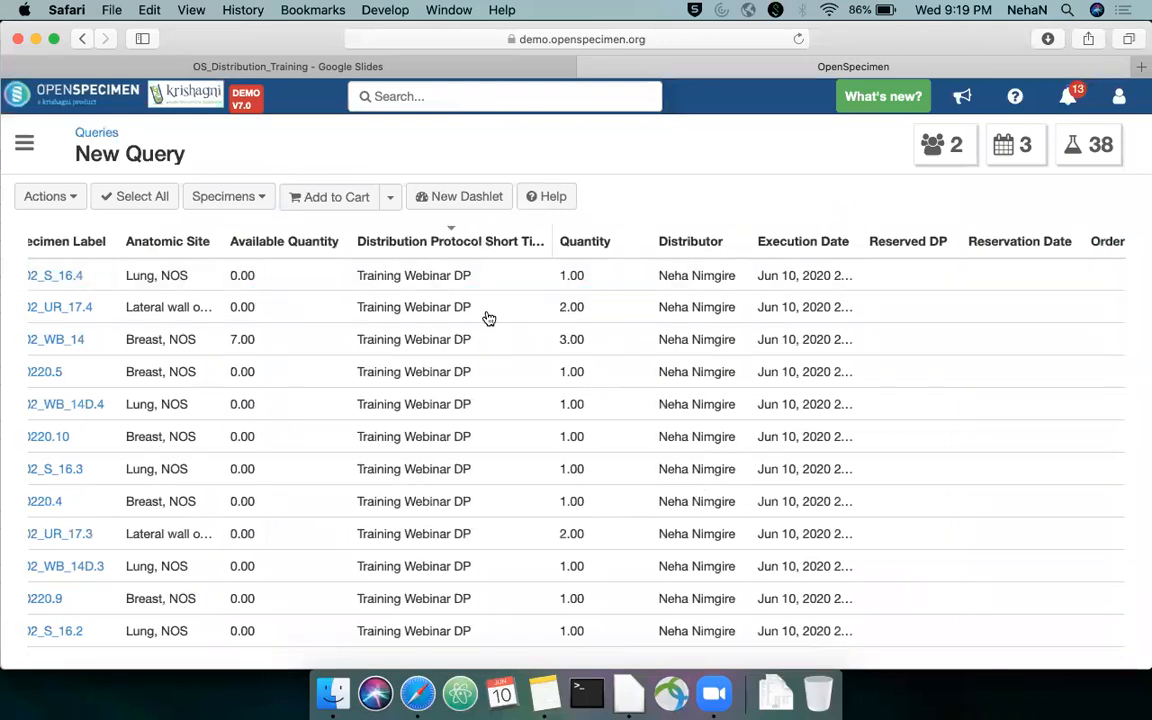
scroll(489, 329, "right", 5)
scroll(489, 332, "right", 3)
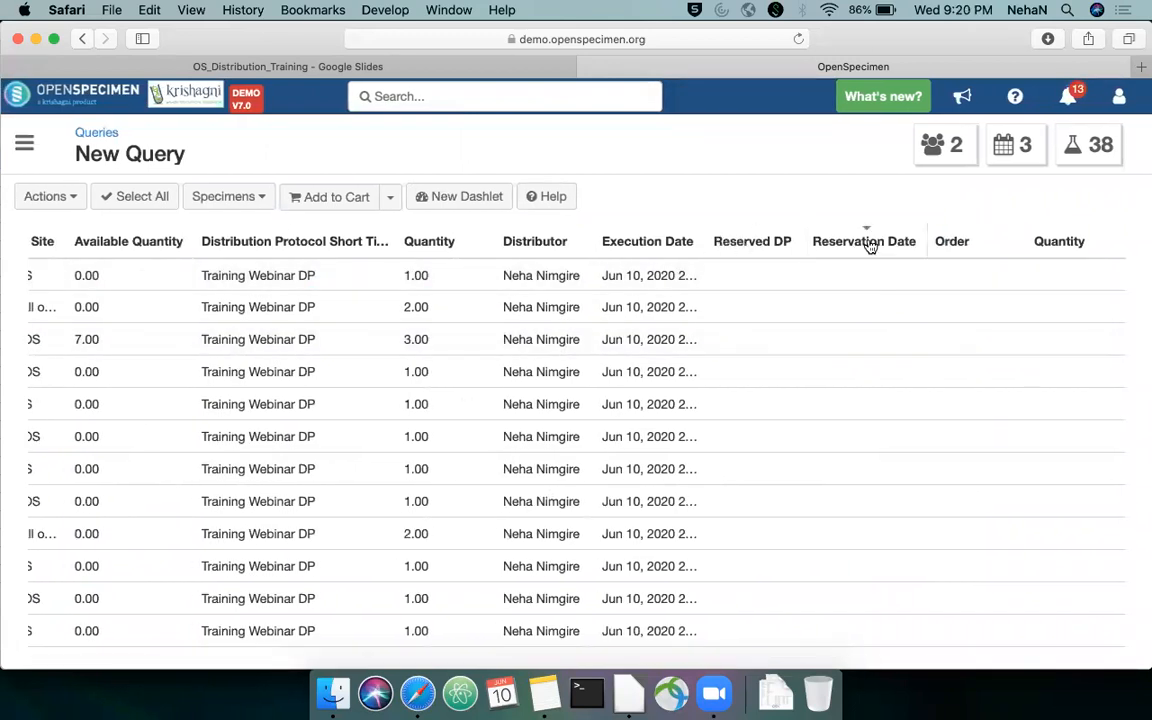
scroll(818, 324, "left", 5)
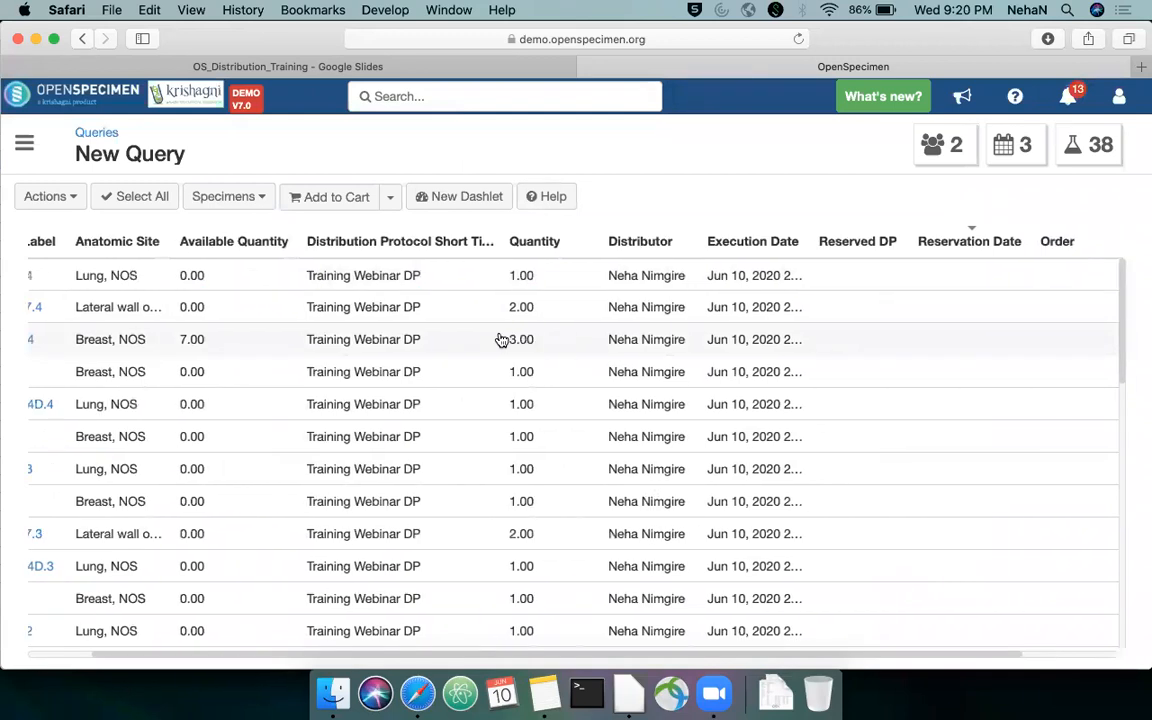
scroll(501, 339, "left", 4)
scroll(308, 335, "down", 3)
scroll(310, 337, "down", 6)
scroll(310, 337, "up", 2)
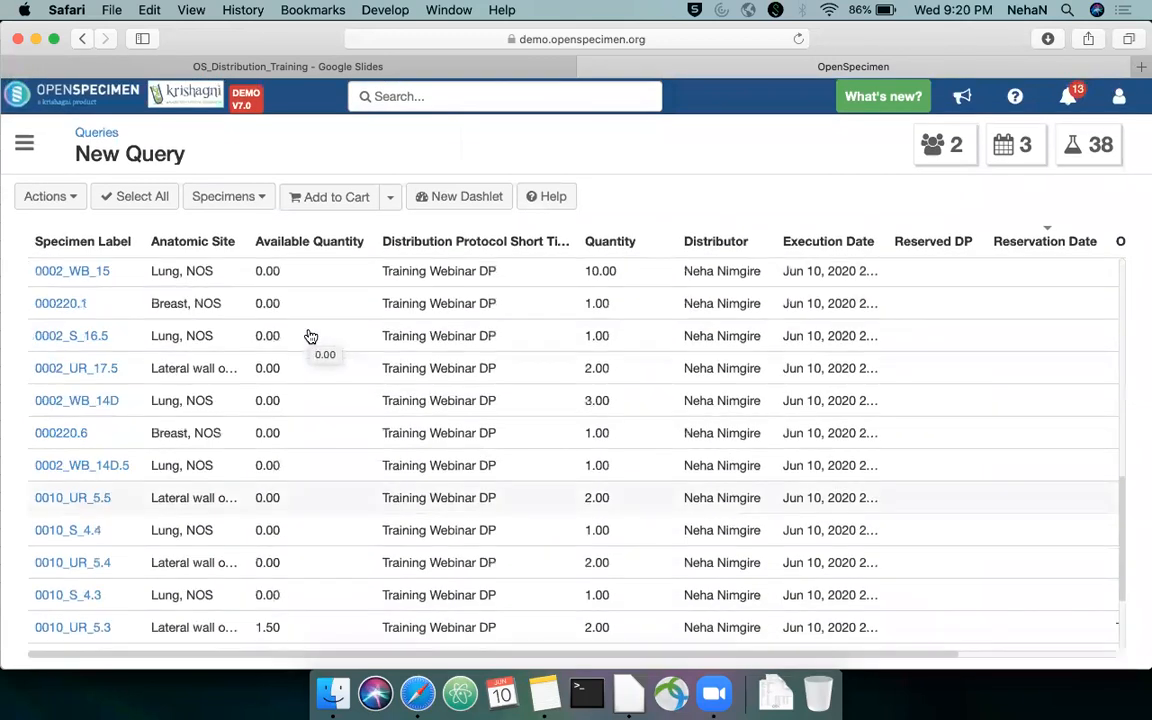
View the details of specimen 0002_S_16.4 from the results and return to the query results
scroll(310, 336, "up", 3)
left_click(60, 272)
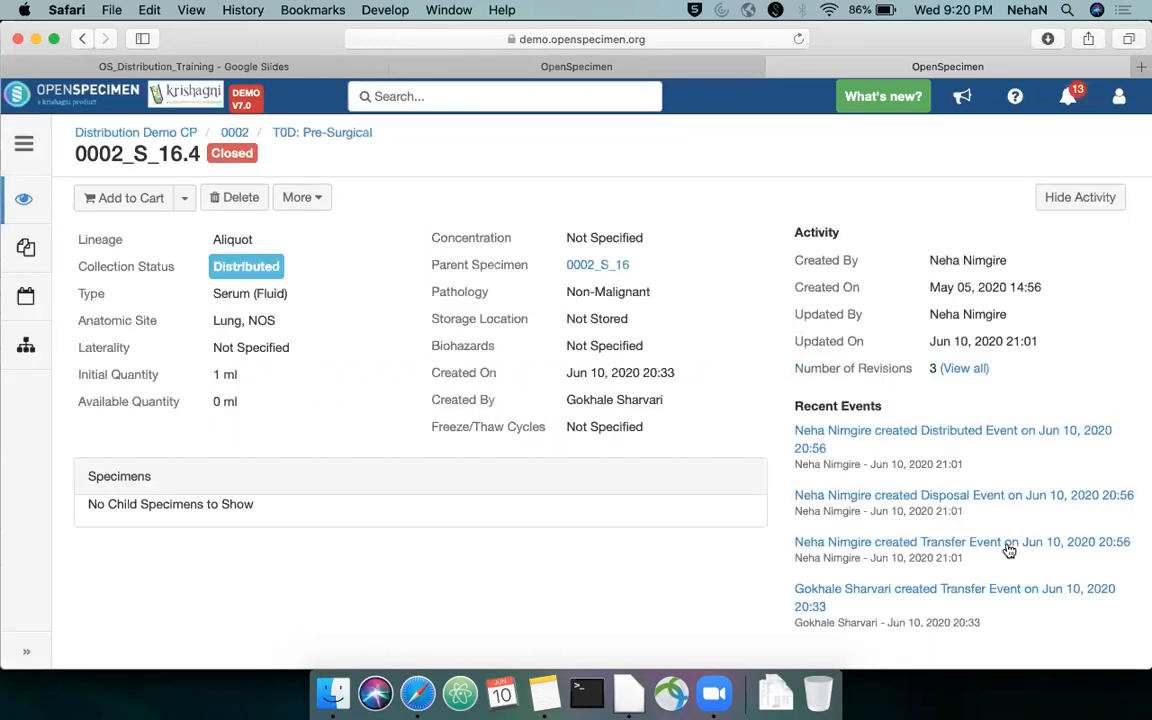
left_click(740, 66)
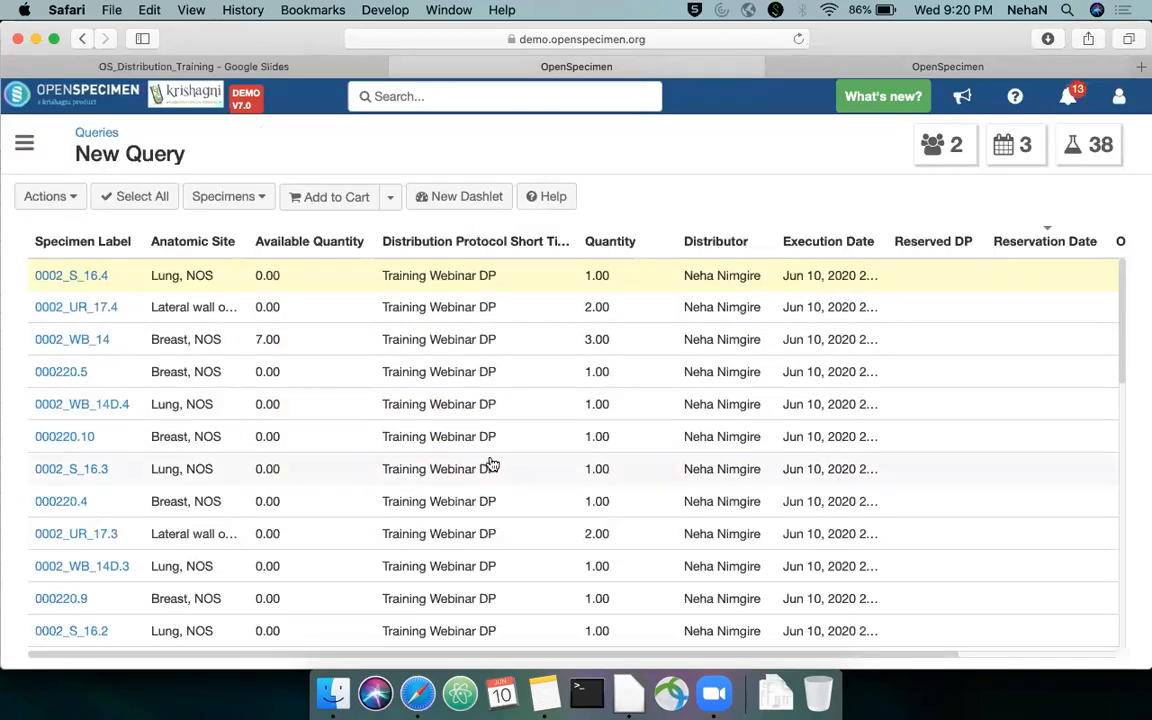
Consult the "Check older orders" slide in Google Slides and return to OpenSpecimen's navigation list
left_click(292, 70)
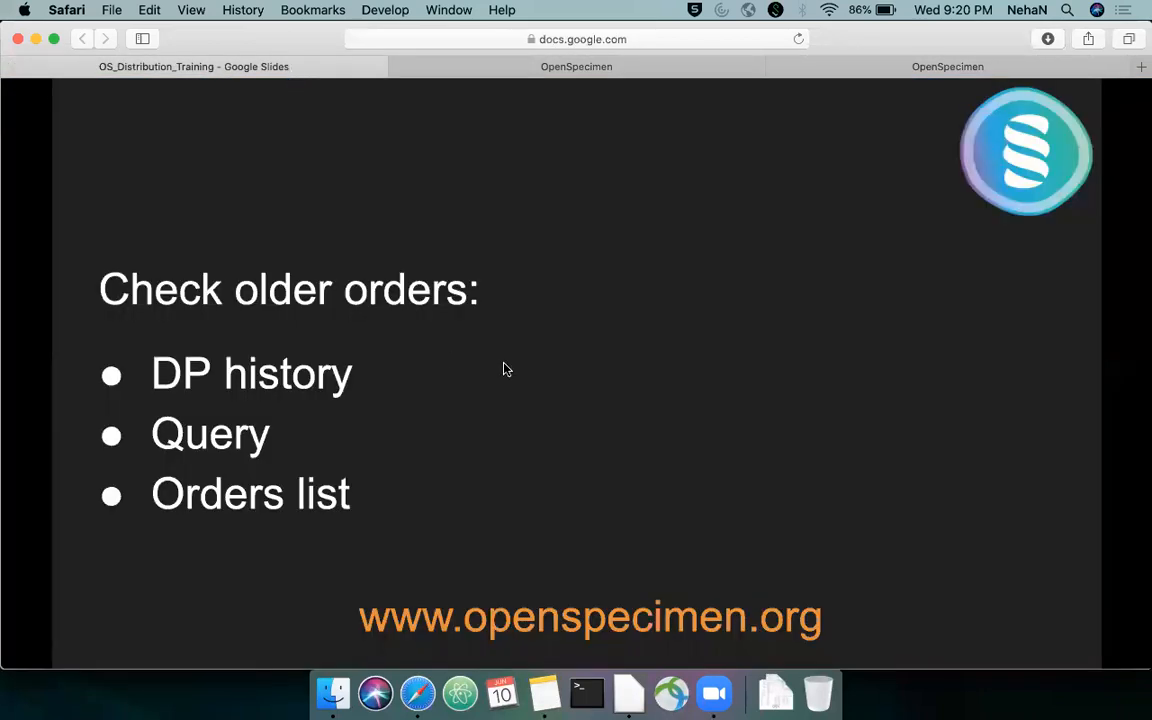
left_click(747, 75)
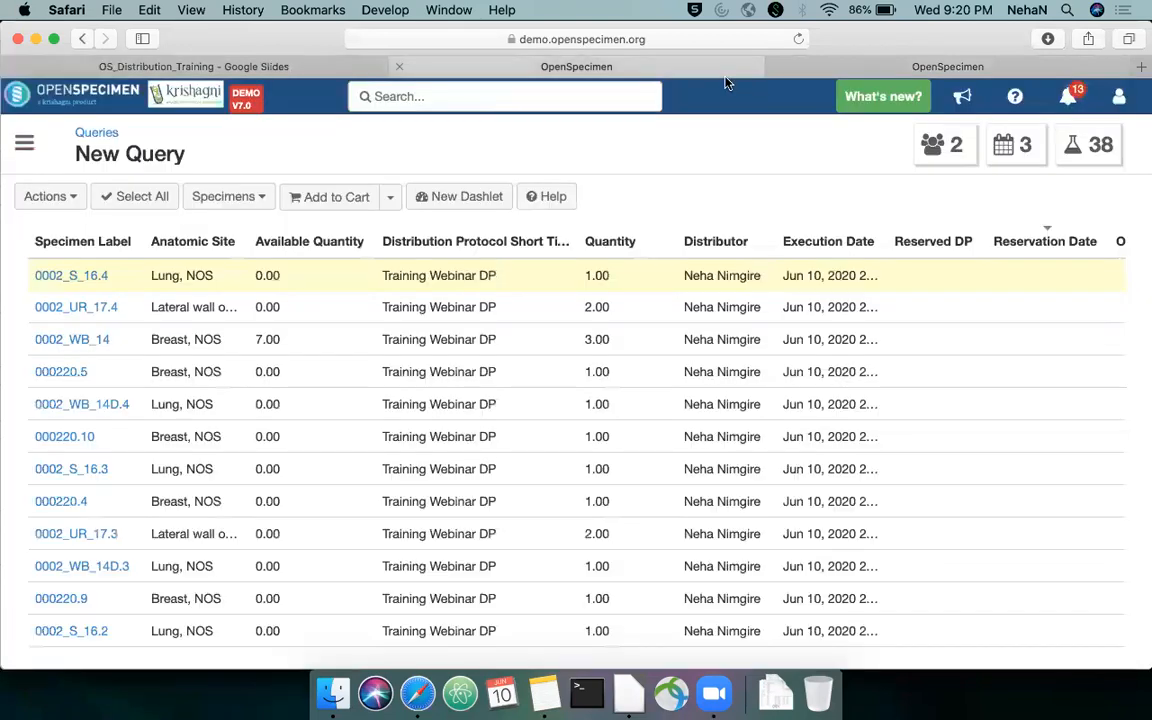
left_click(27, 145)
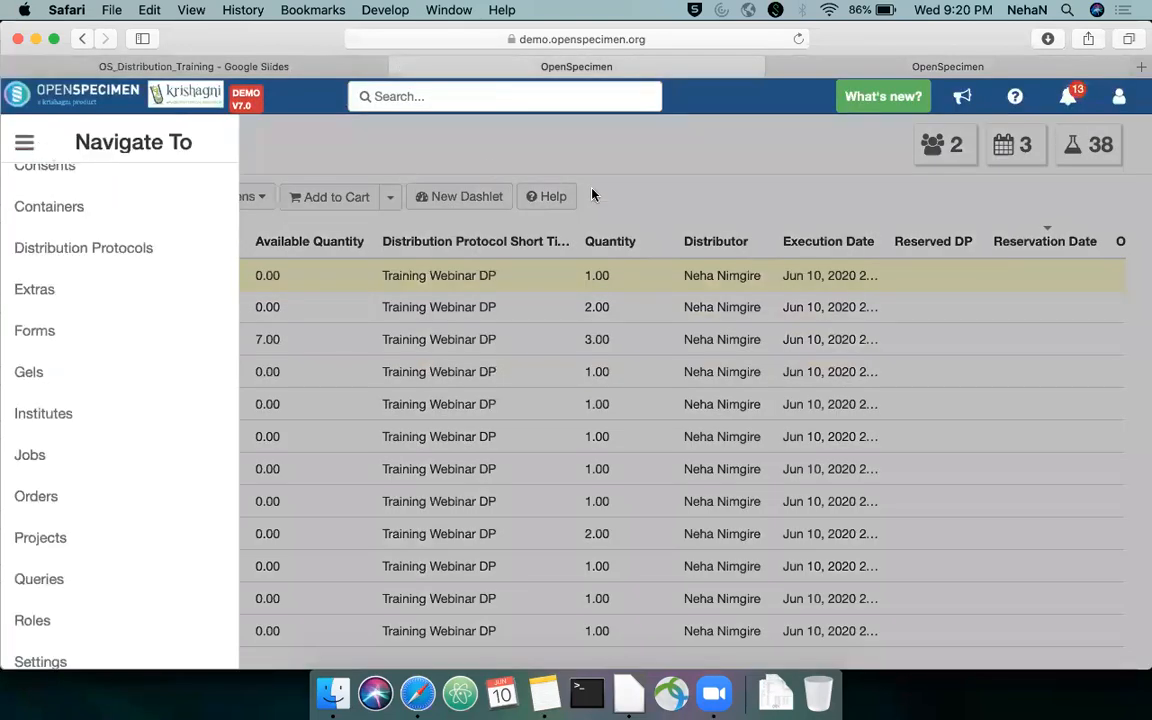
From specimen 0002_S_16.4's distributed event, open its distribution protocol Training Webinar DP and view the protocol's order history
left_click(830, 66)
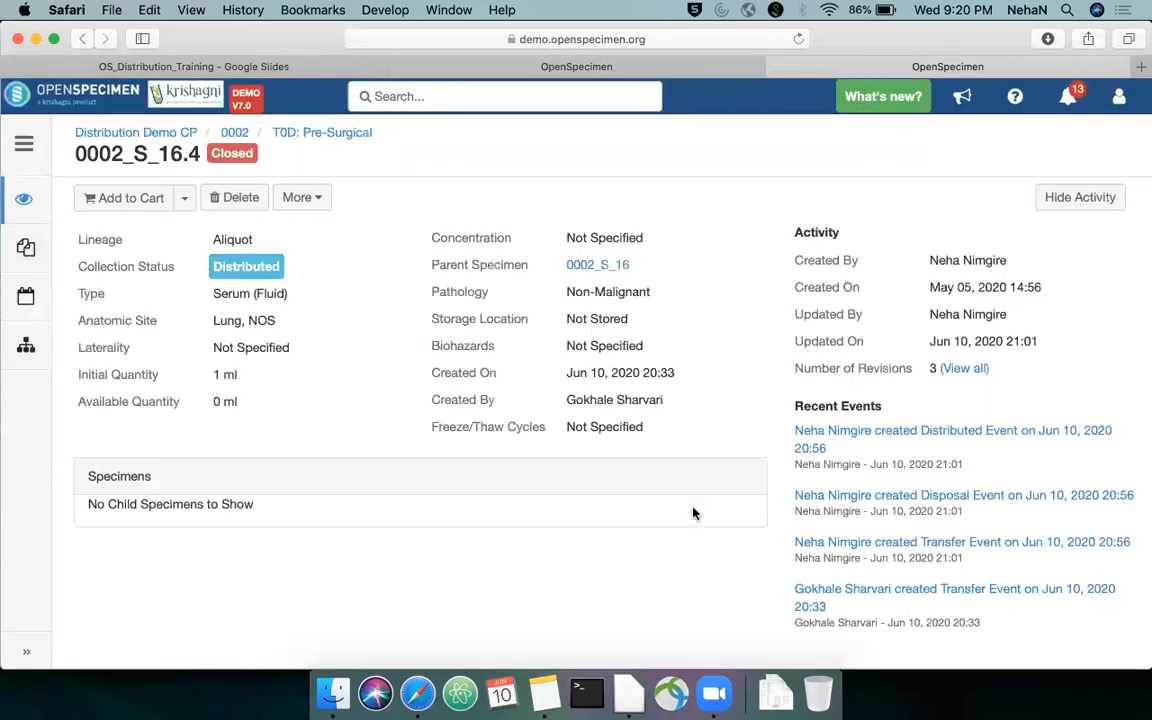
left_click(996, 441)
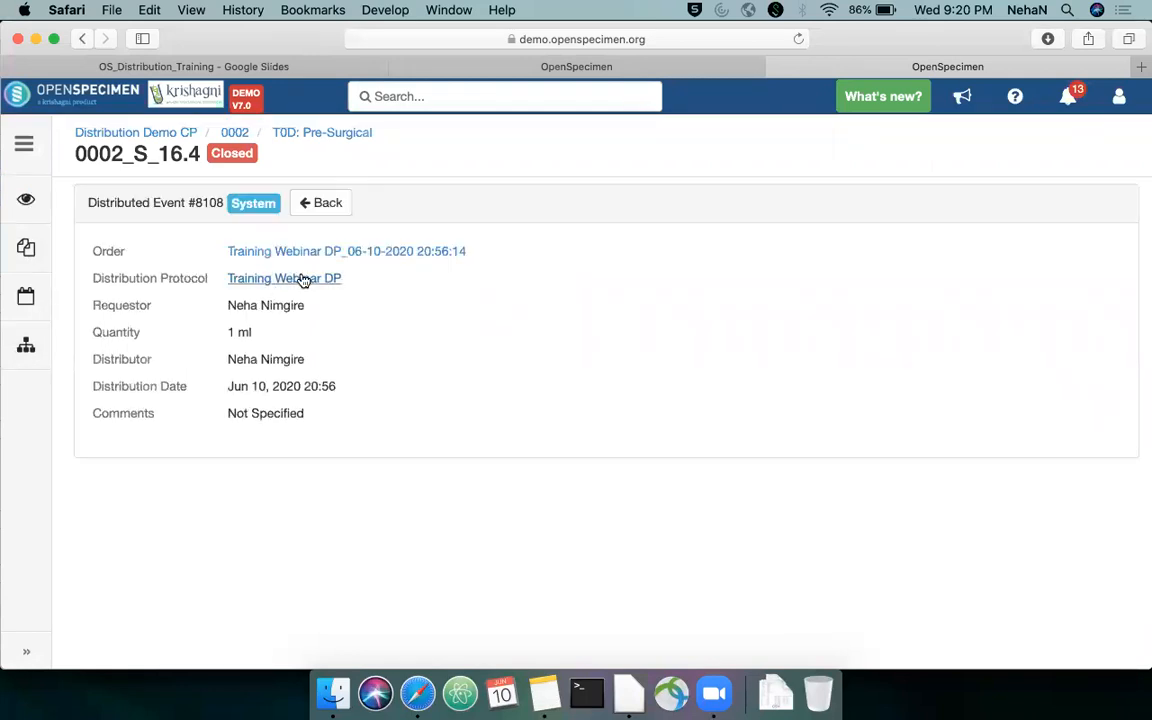
left_click(304, 279)
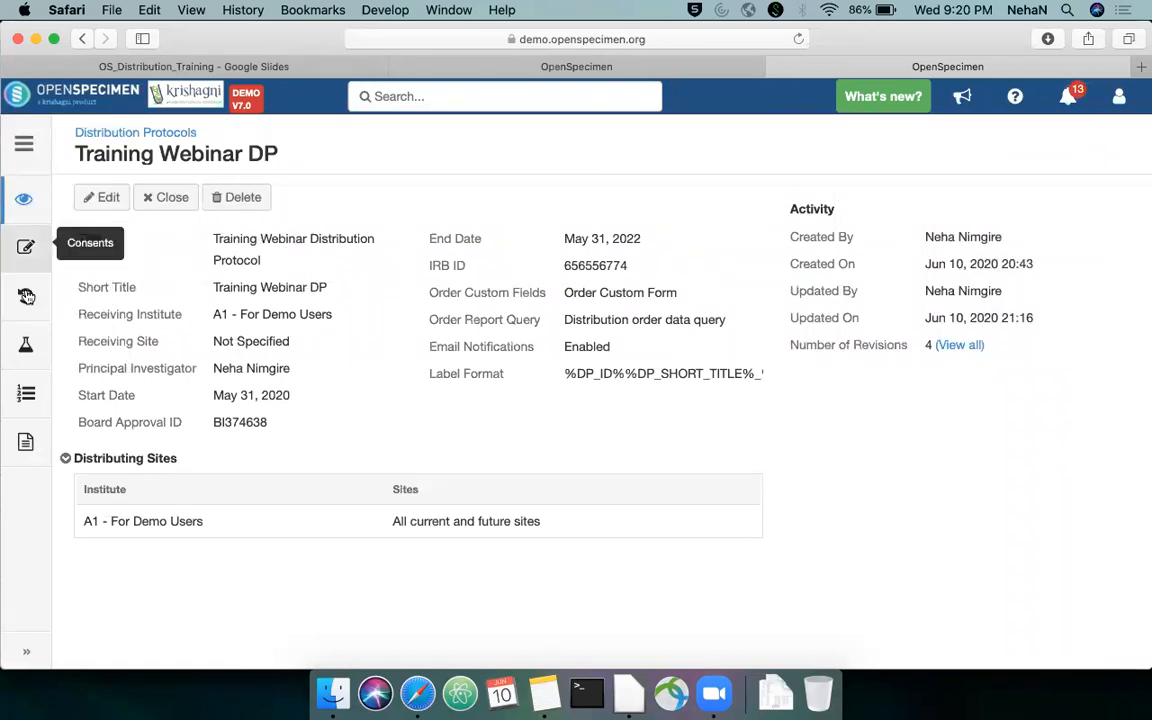
left_click(27, 296)
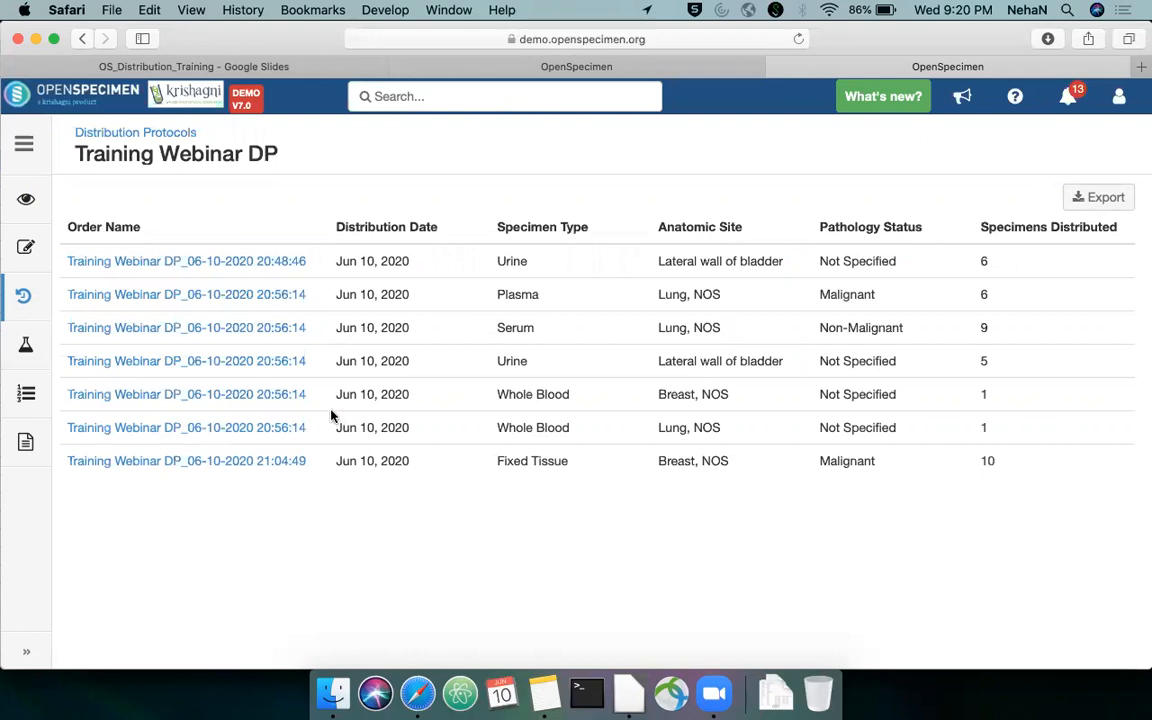
left_click(298, 262)
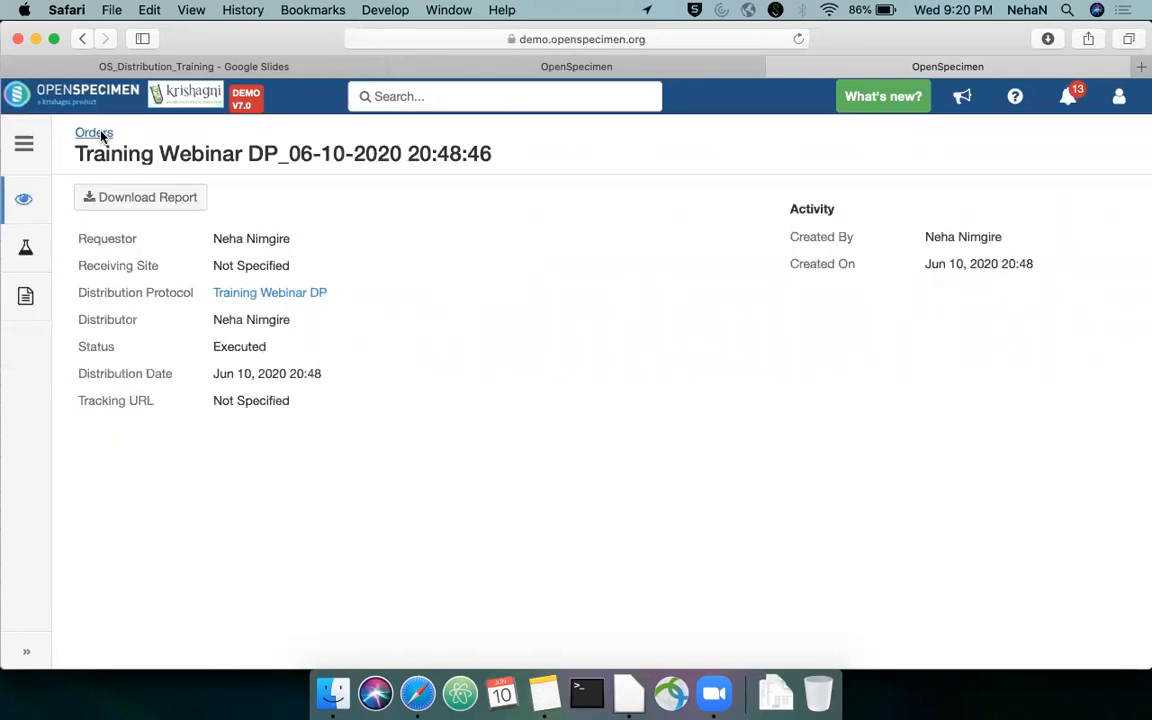
left_click(99, 133)
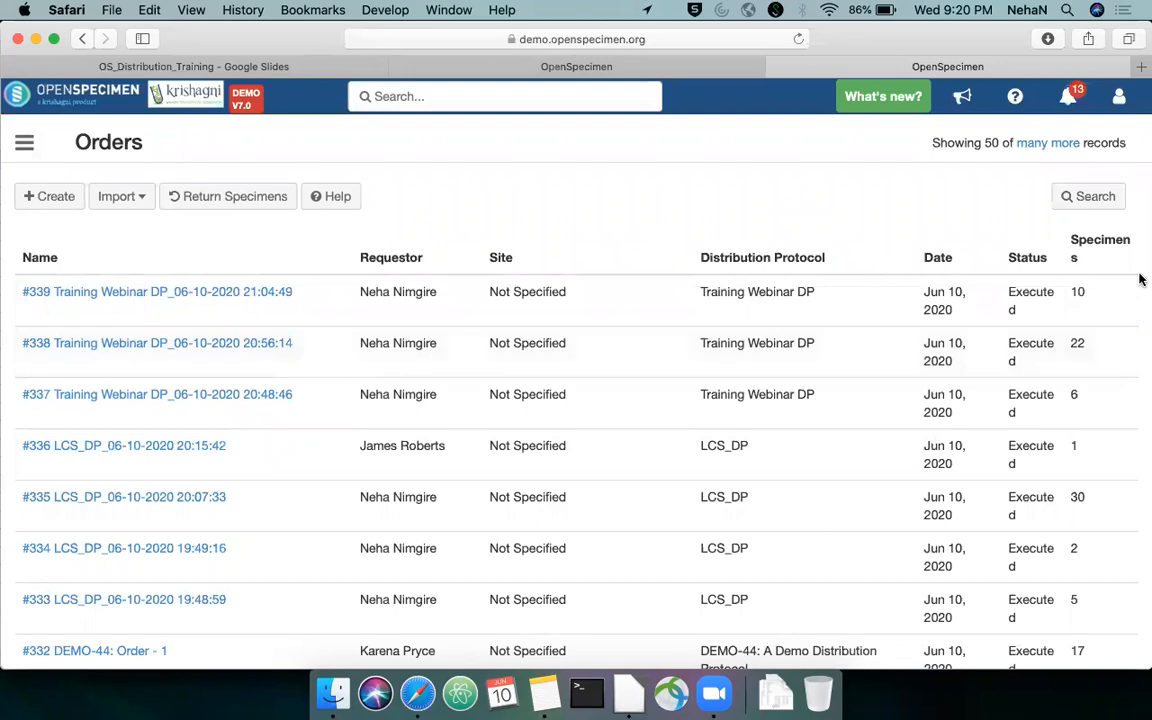
left_click(1100, 196)
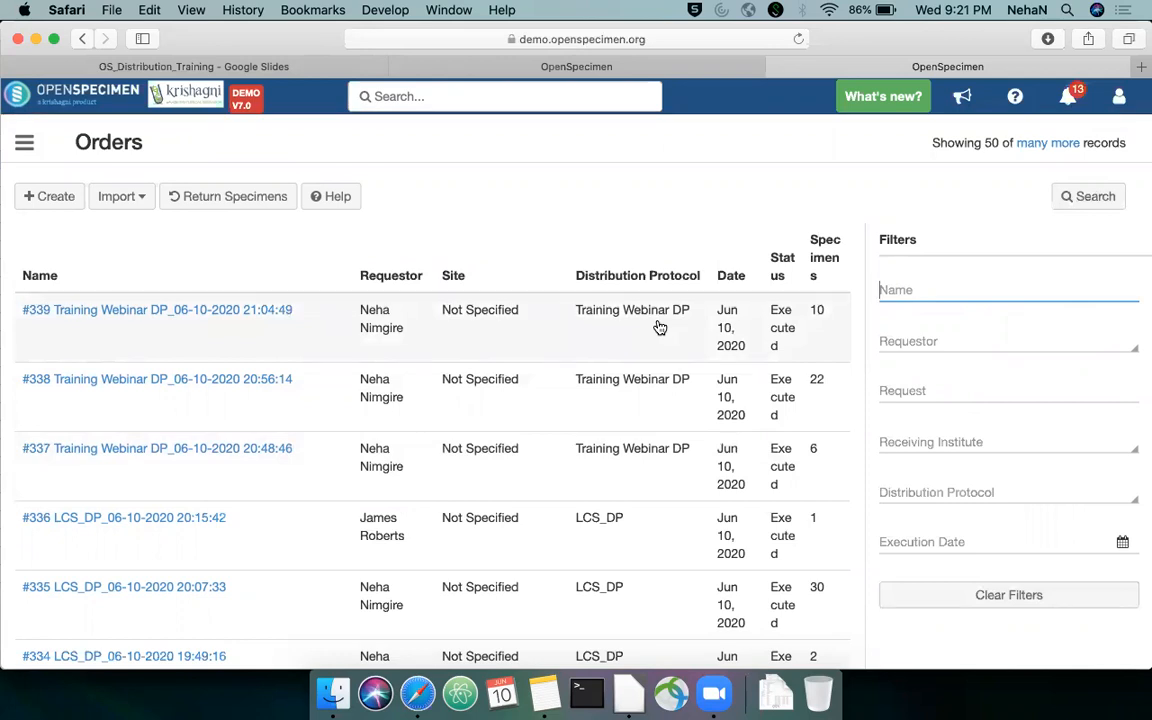
Switch to Google Slides and show the "Demo: Distribution reporting" slide
left_click(295, 72)
key("Right")
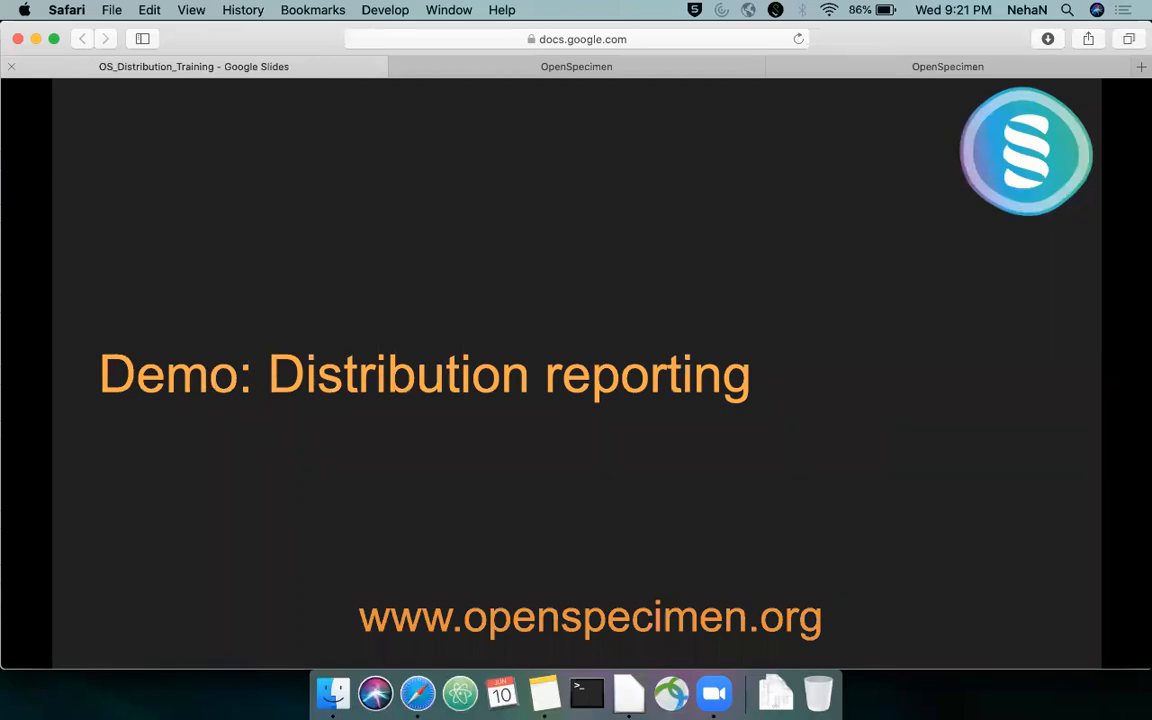
key("Right")
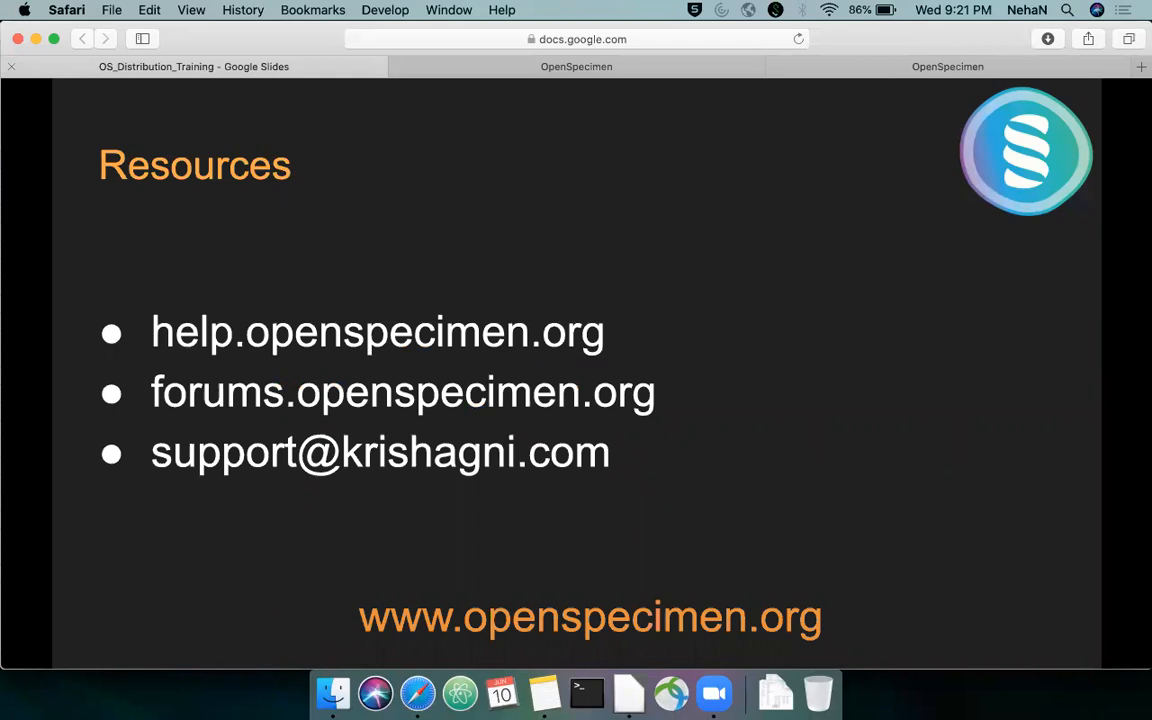
key("Left")
Switch to OpenSpecimen's queries, search for "order", run the Distribution order data query, and look across its result columns
left_click(738, 67)
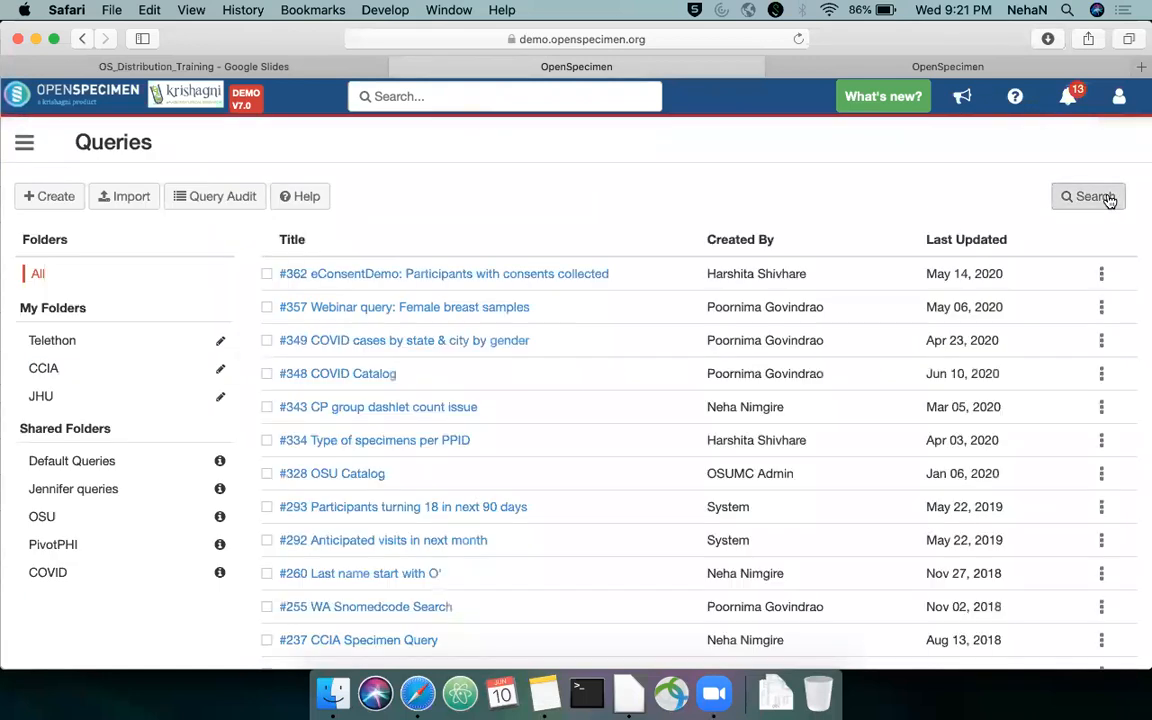
left_click(1118, 204)
type("order")
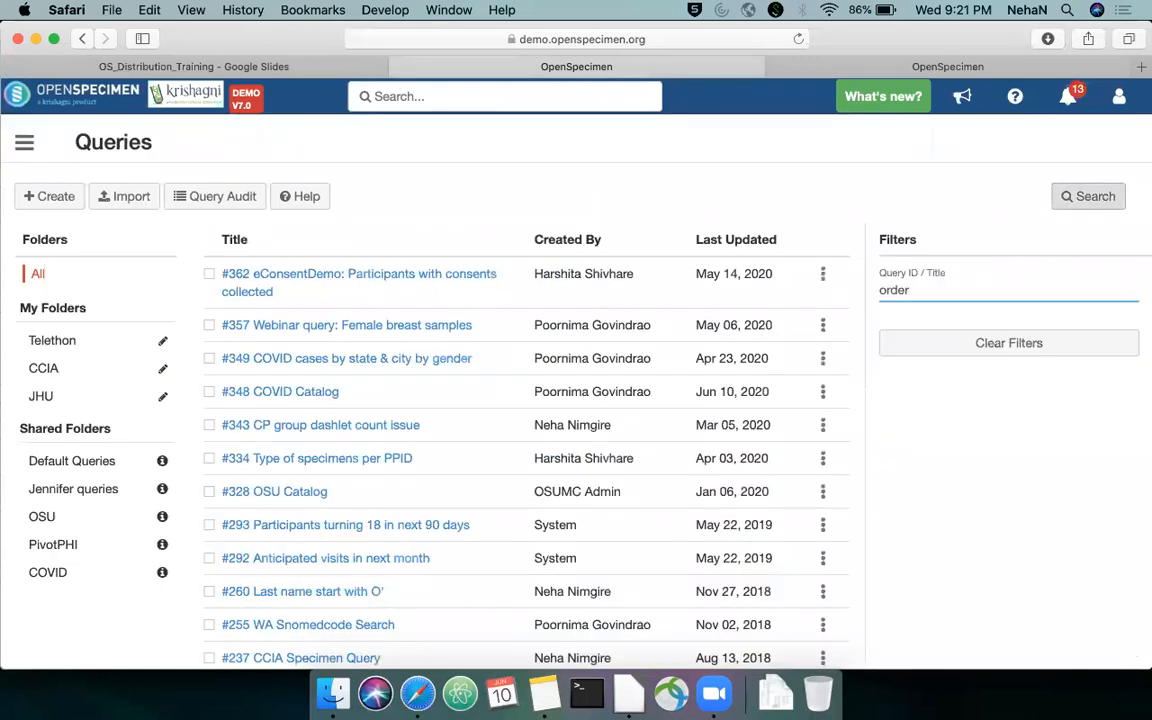
left_click(383, 276)
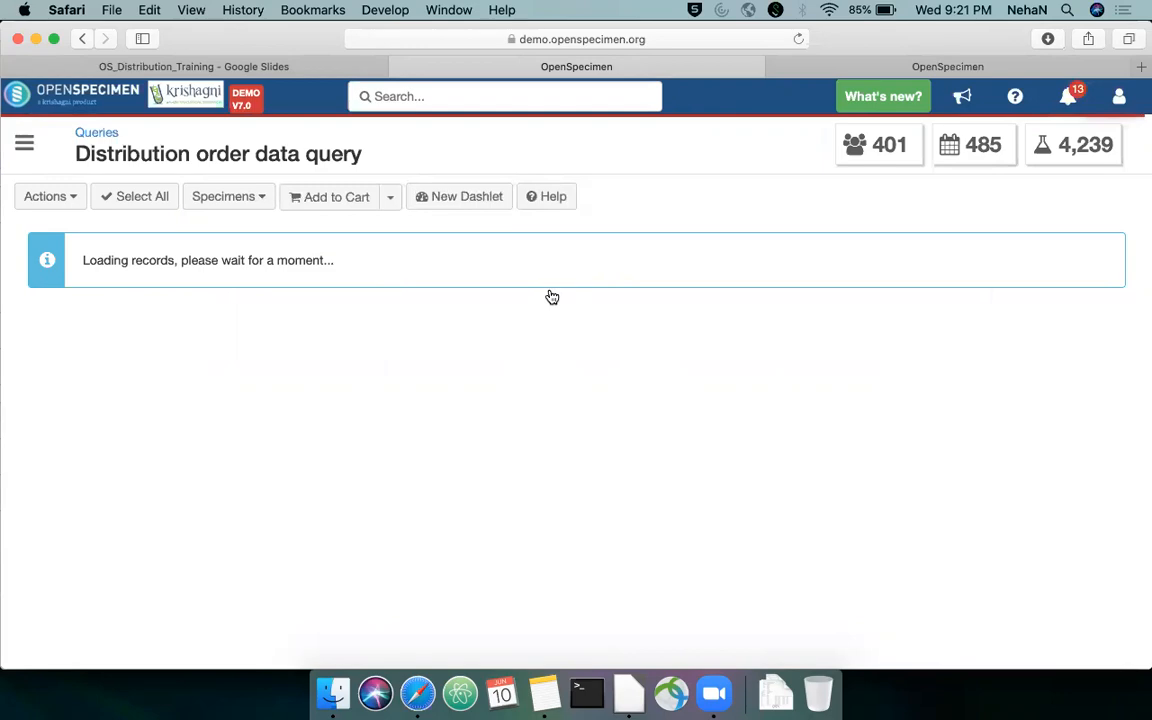
scroll(458, 359, "right", 2)
scroll(458, 359, "right", 10)
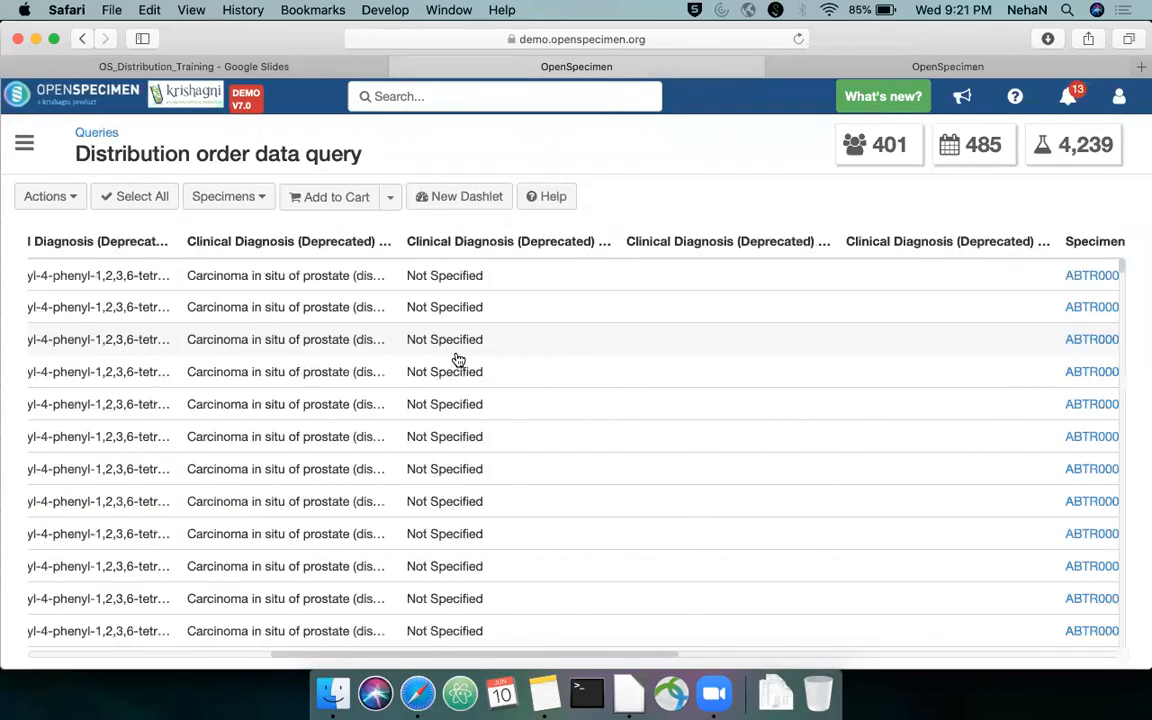
left_click(629, 693)
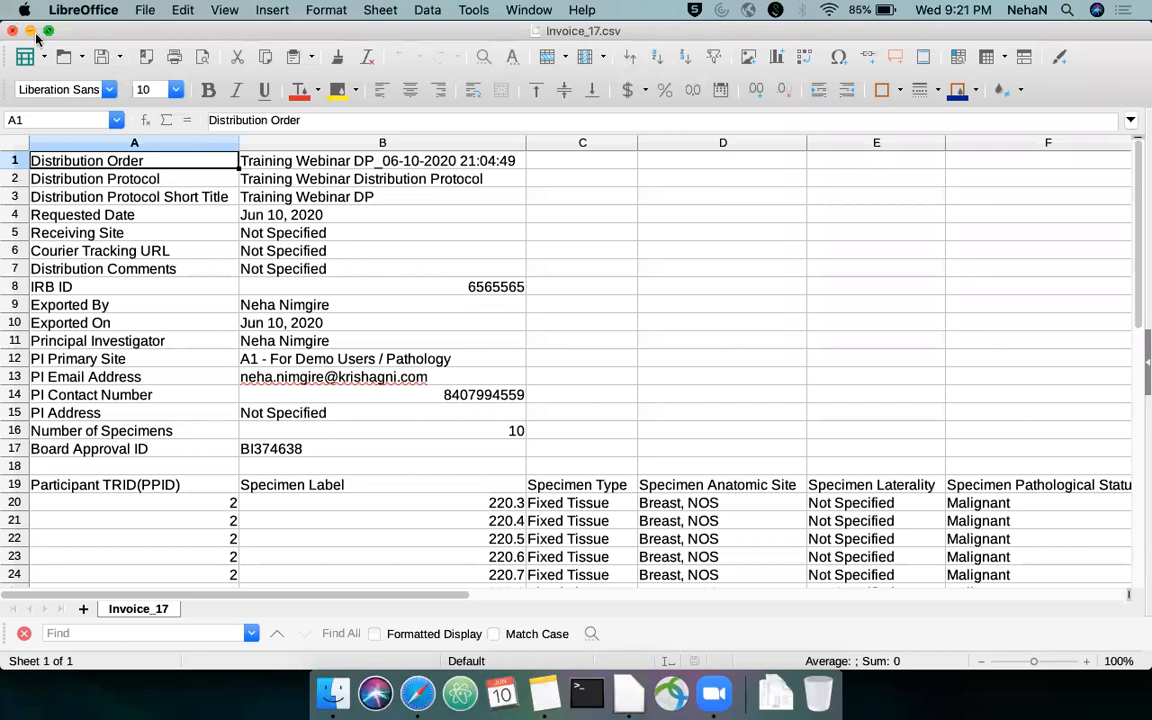
left_click(31, 35)
scroll(360, 290, "down", 5)
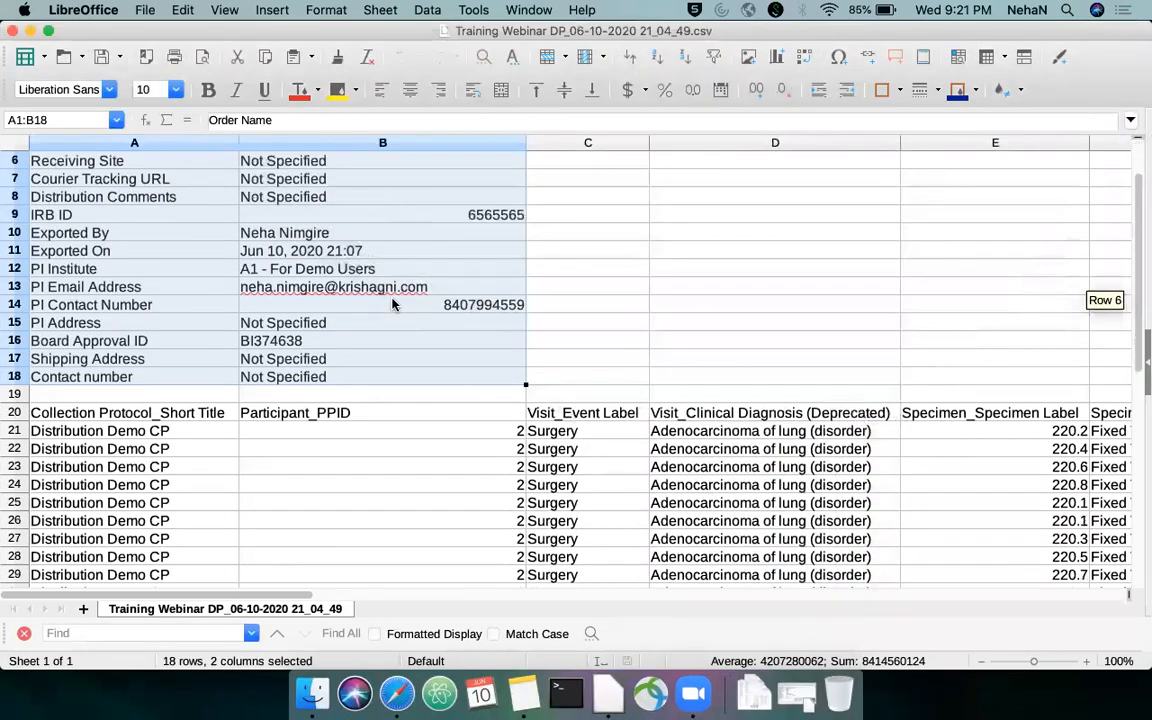
Review the report's column headings in row 20 through Specimen_Order Cost, and switch back to Safari
left_click(342, 305)
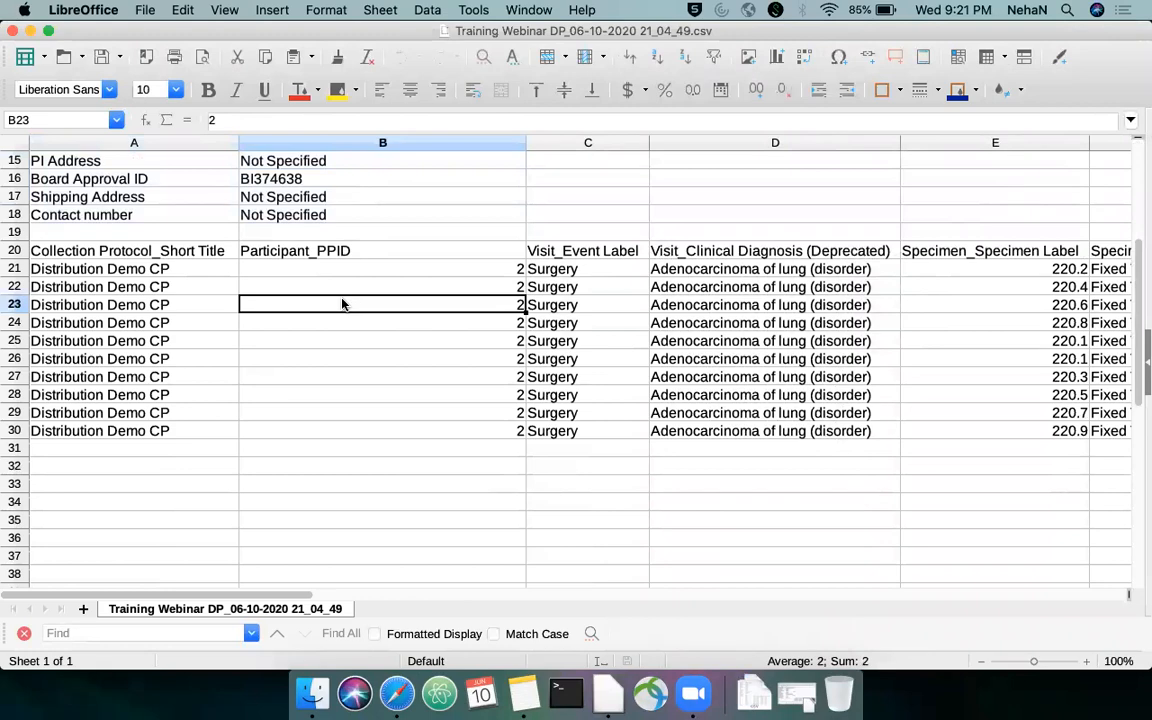
key("Up")
key("Up")
key("Up")
key("Right")
key("Right")
key("Right")
key("Right")
key("Right")
key("Right")
key("Right")
key("Right")
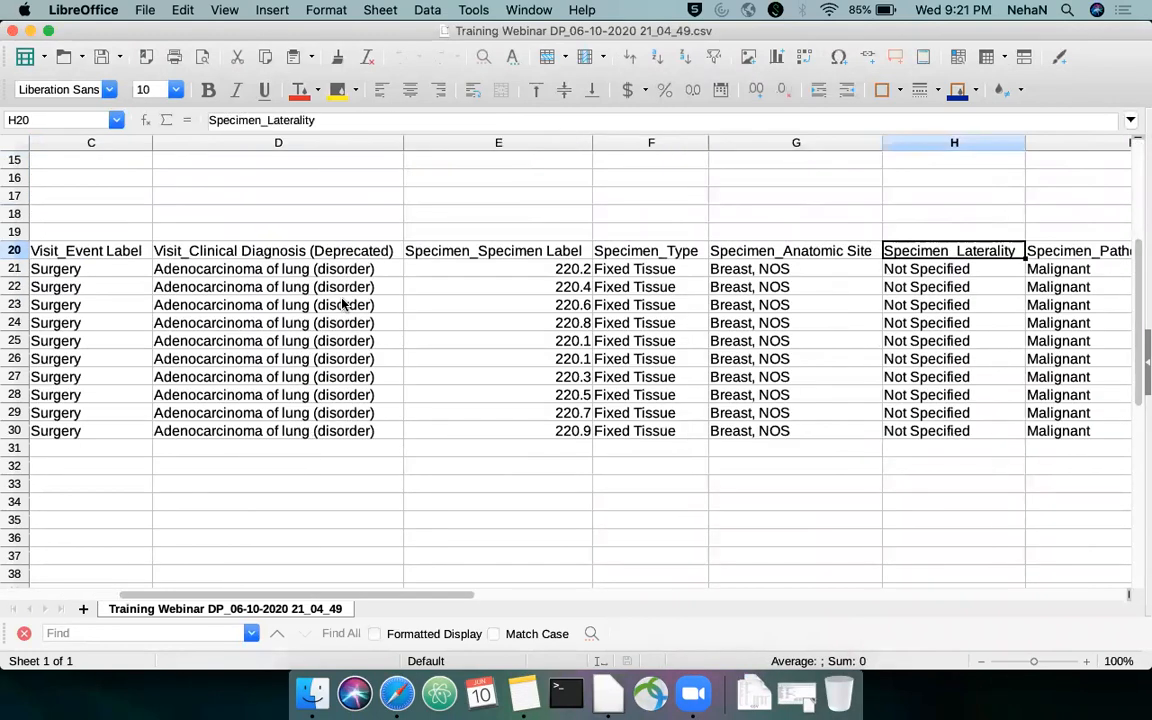
key("Right")
key("Right")
key("Right")
key("super+Tab")
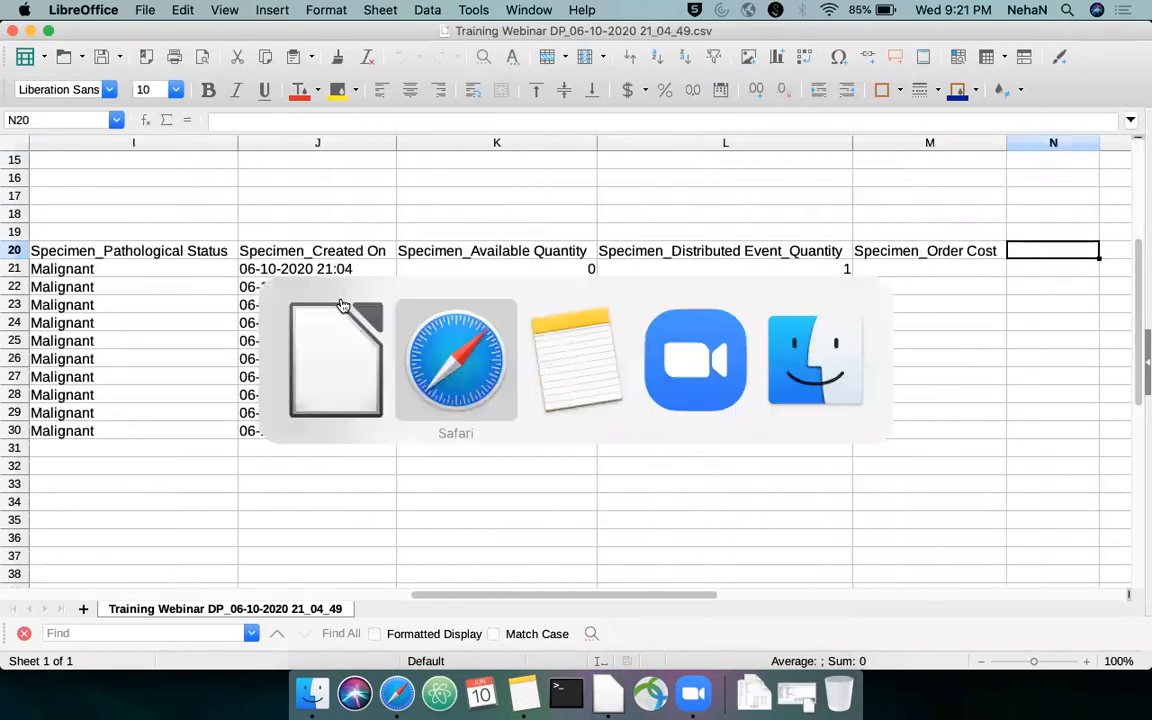
Examine the Distribution order data query's result columns, from the quantity and order cost fields back to Short Title and PPID
scroll(507, 318, "right", 5)
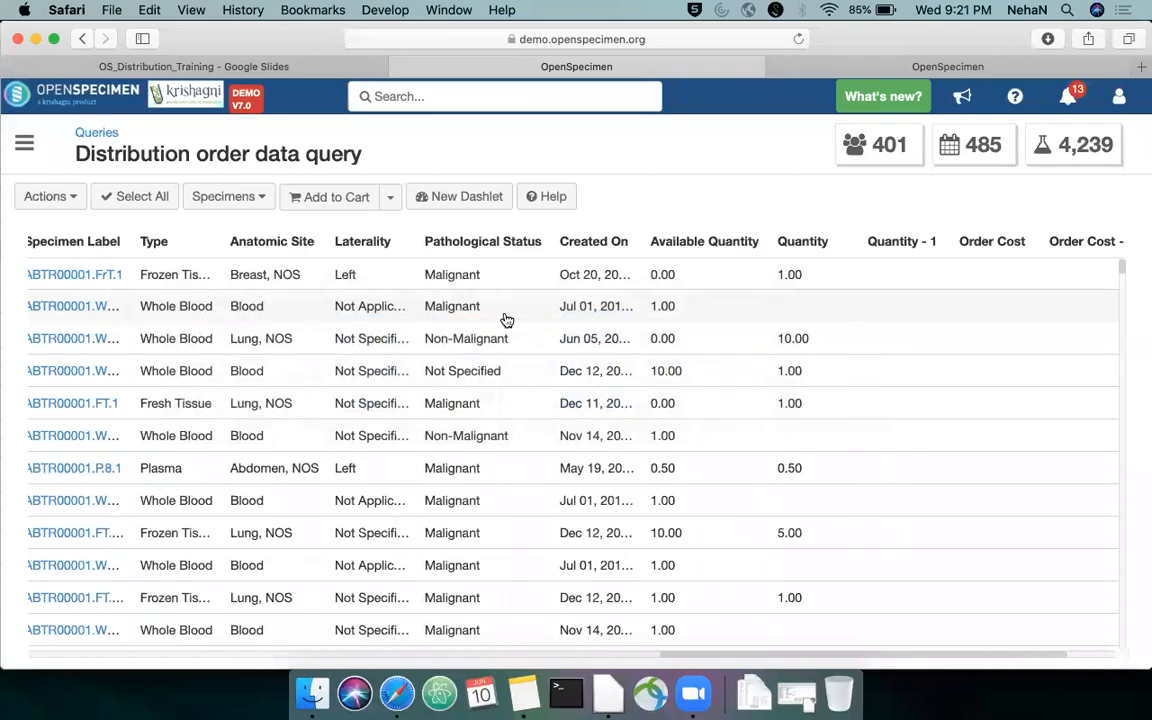
scroll(507, 318, "left", 5)
scroll(507, 318, "left", 8)
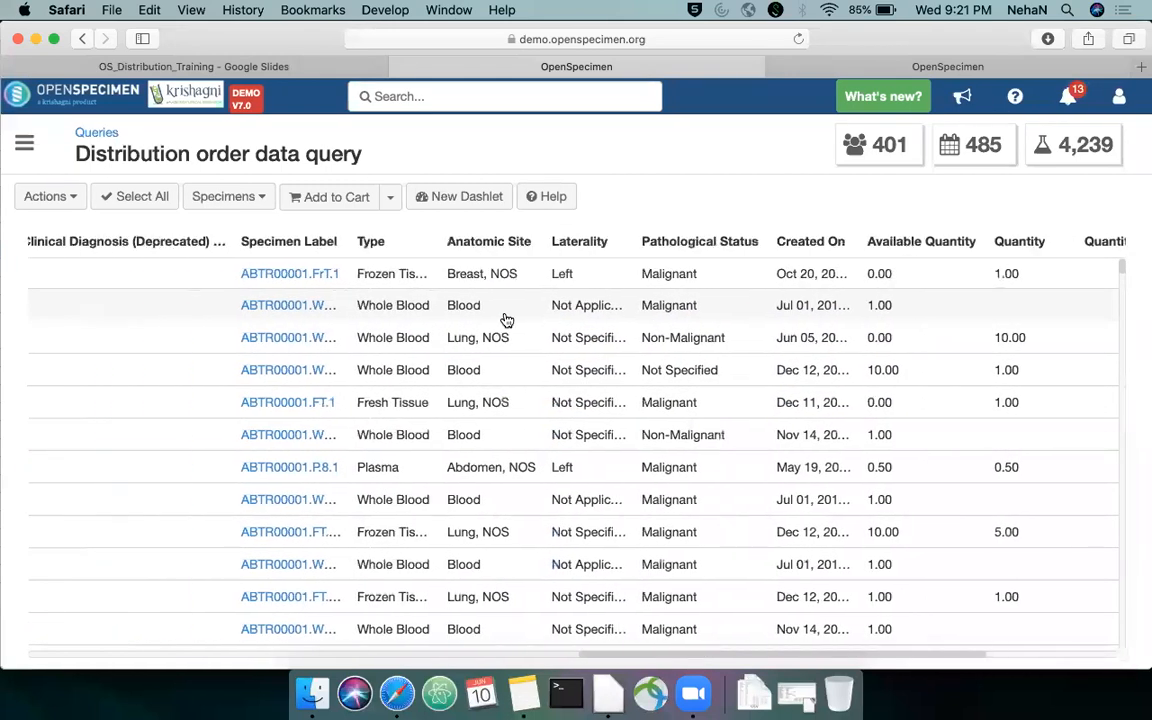
scroll(507, 318, "left", 8)
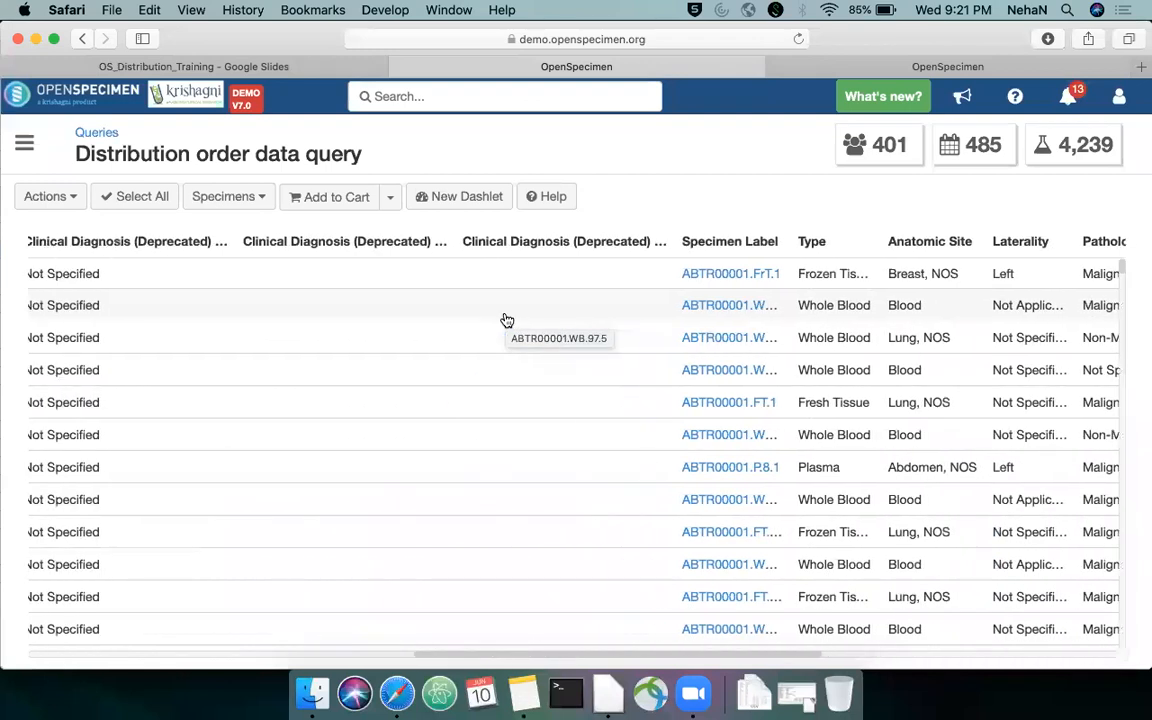
scroll(507, 320, "left", 8)
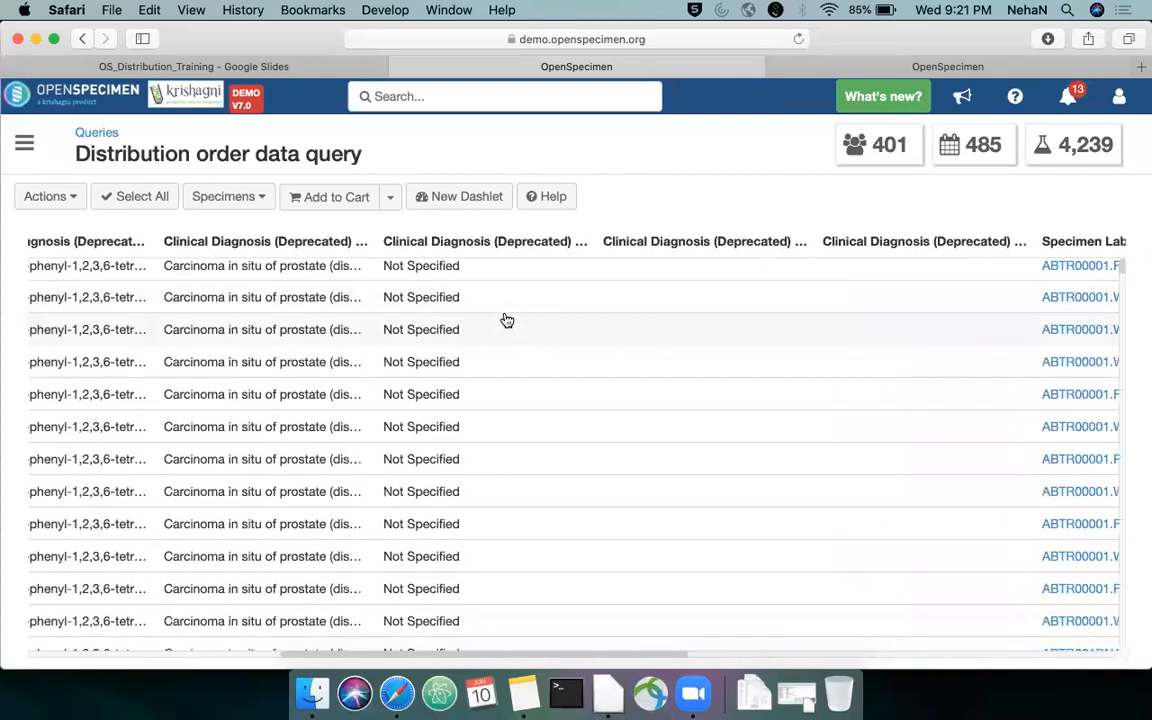
scroll(507, 319, "left", 10)
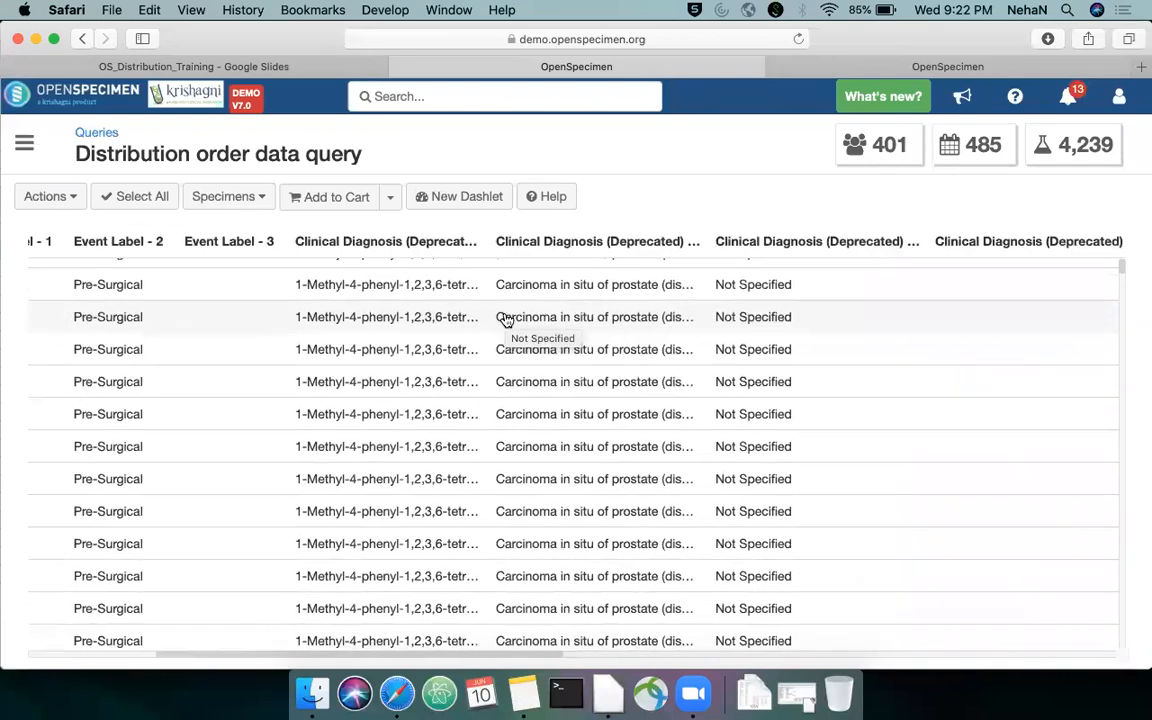
scroll(507, 319, "left", 3)
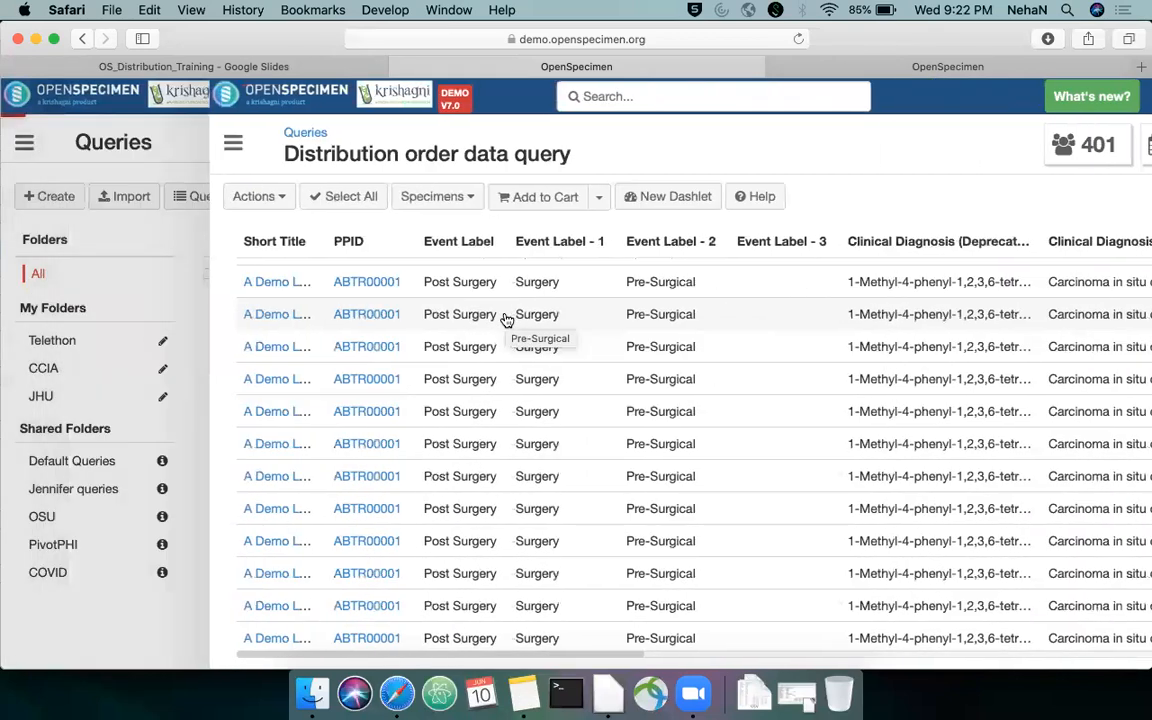
scroll(507, 319, "up", 1)
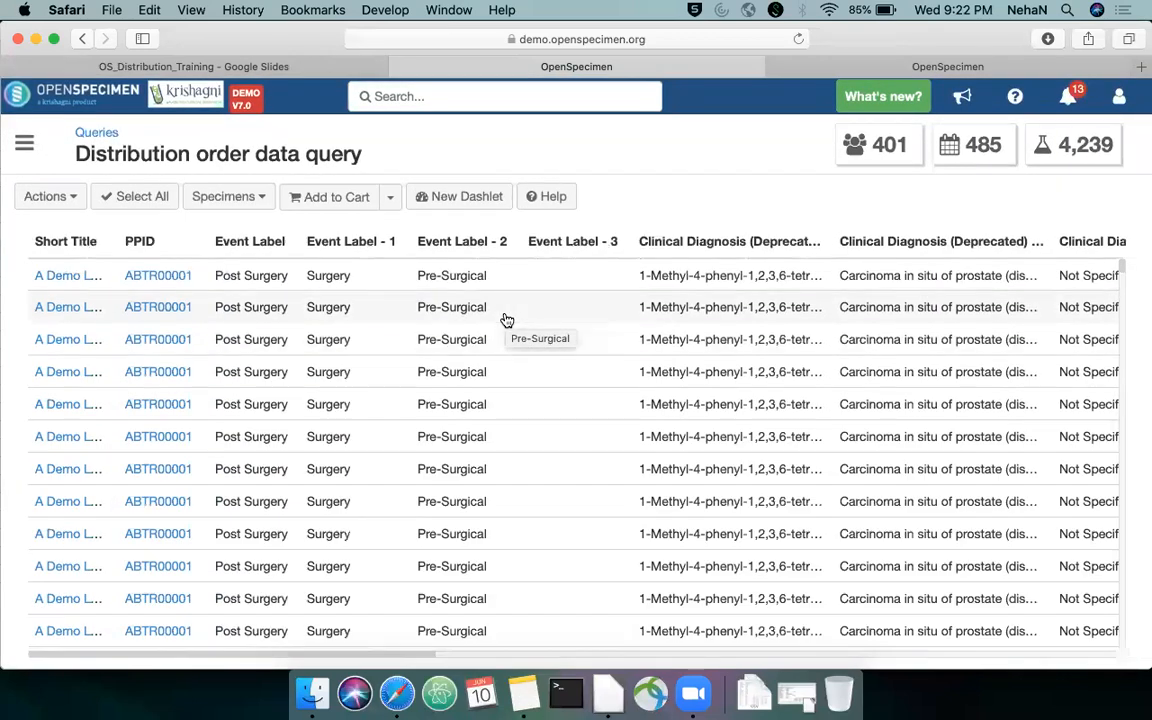
Inspect the filter definition of the Distribution order data query and return to its records
left_click(70, 199)
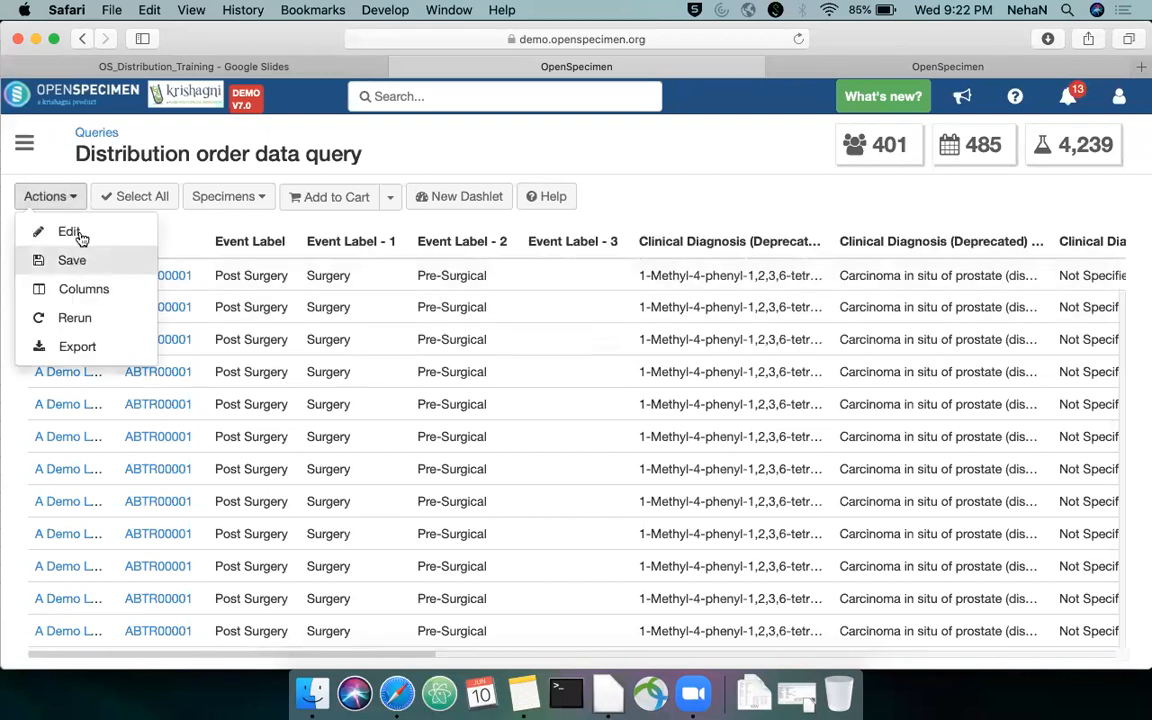
left_click(72, 231)
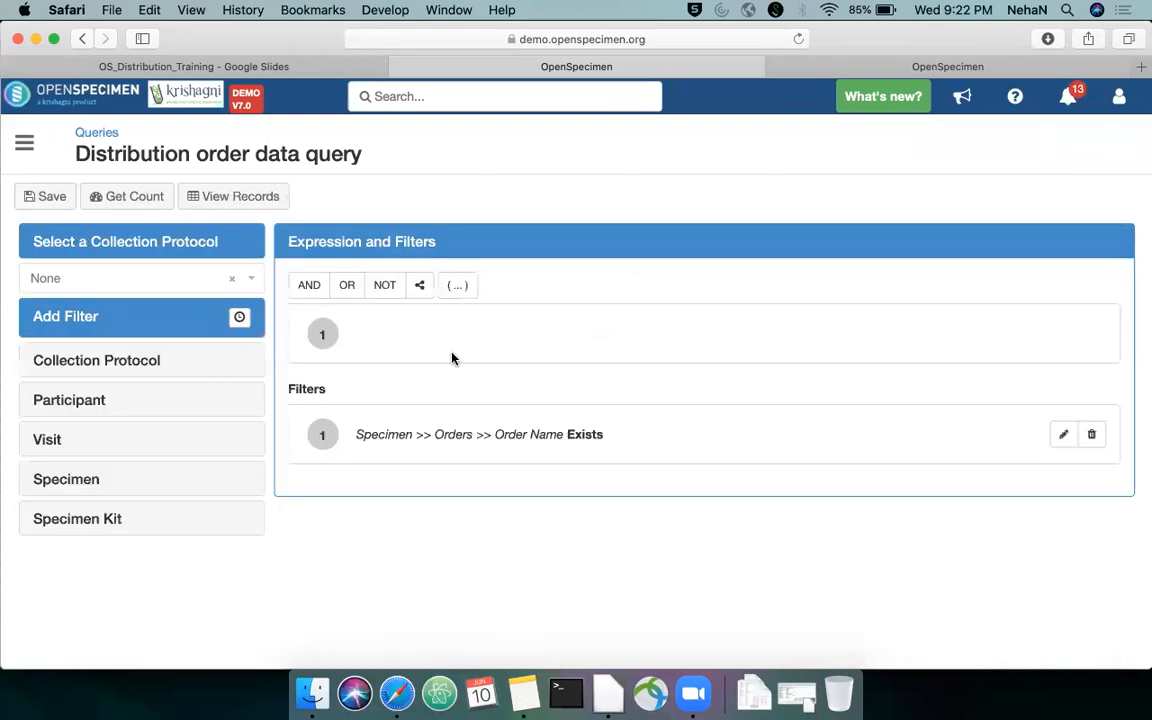
left_click(245, 200)
Inspect the query's column selection settings without changing them, and return to the queries list
left_click(65, 203)
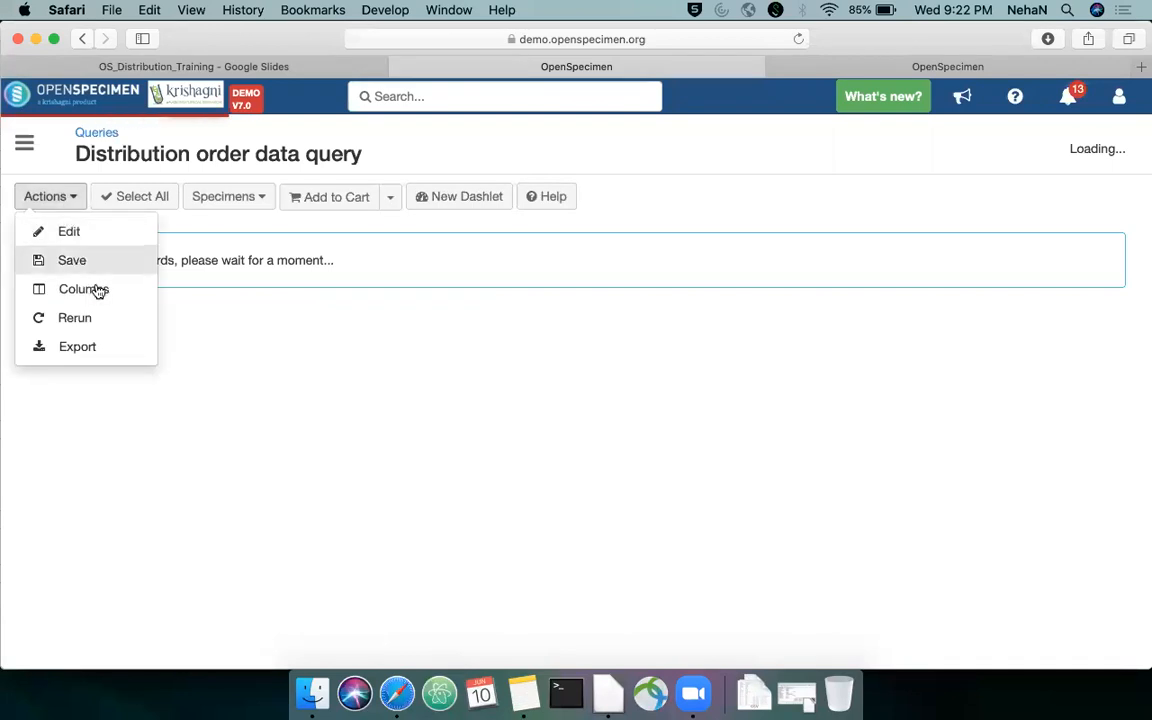
left_click(108, 288)
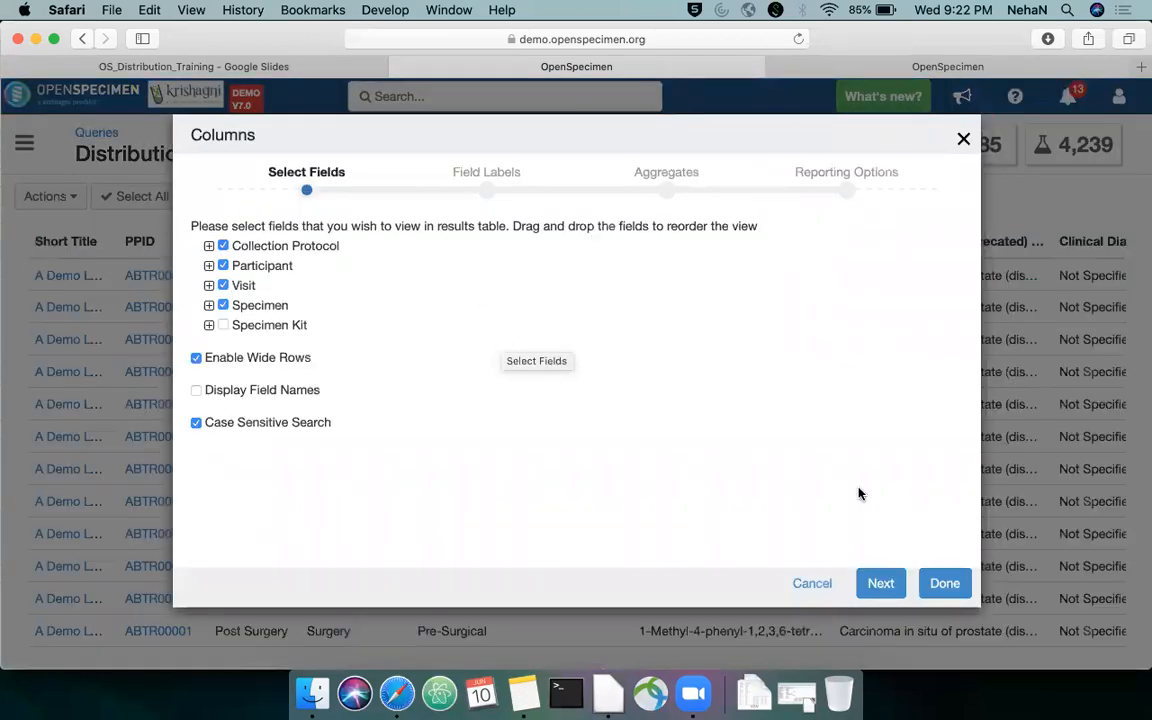
left_click(812, 583)
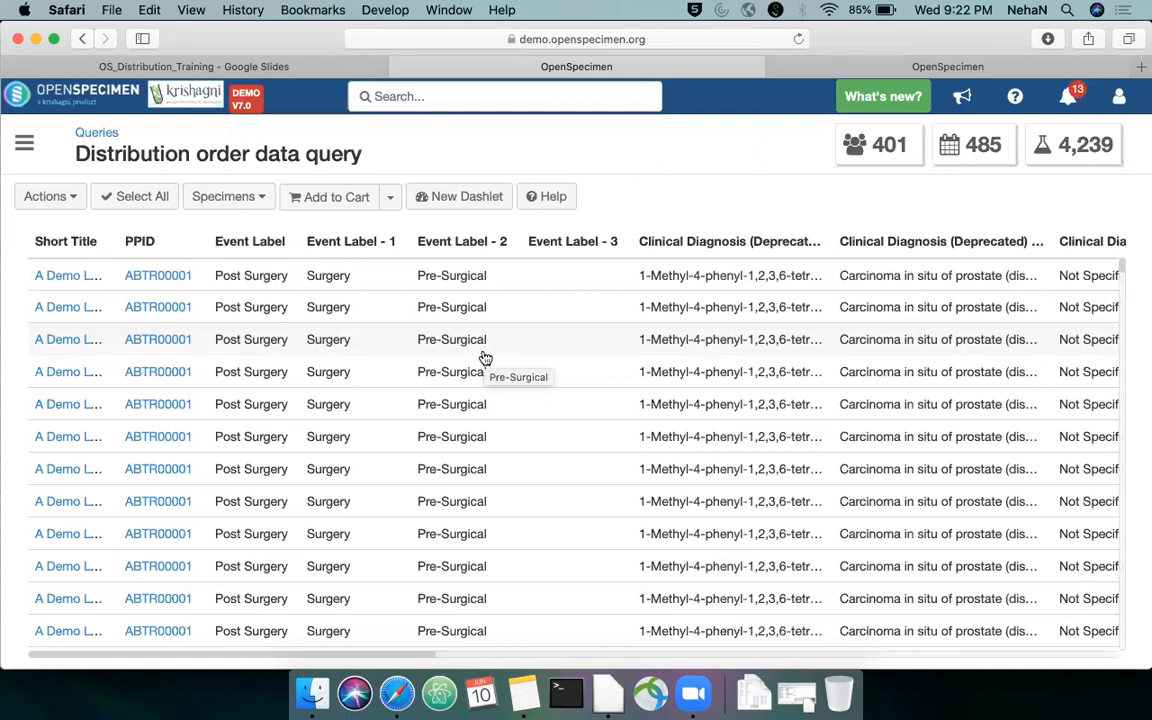
left_click(97, 133)
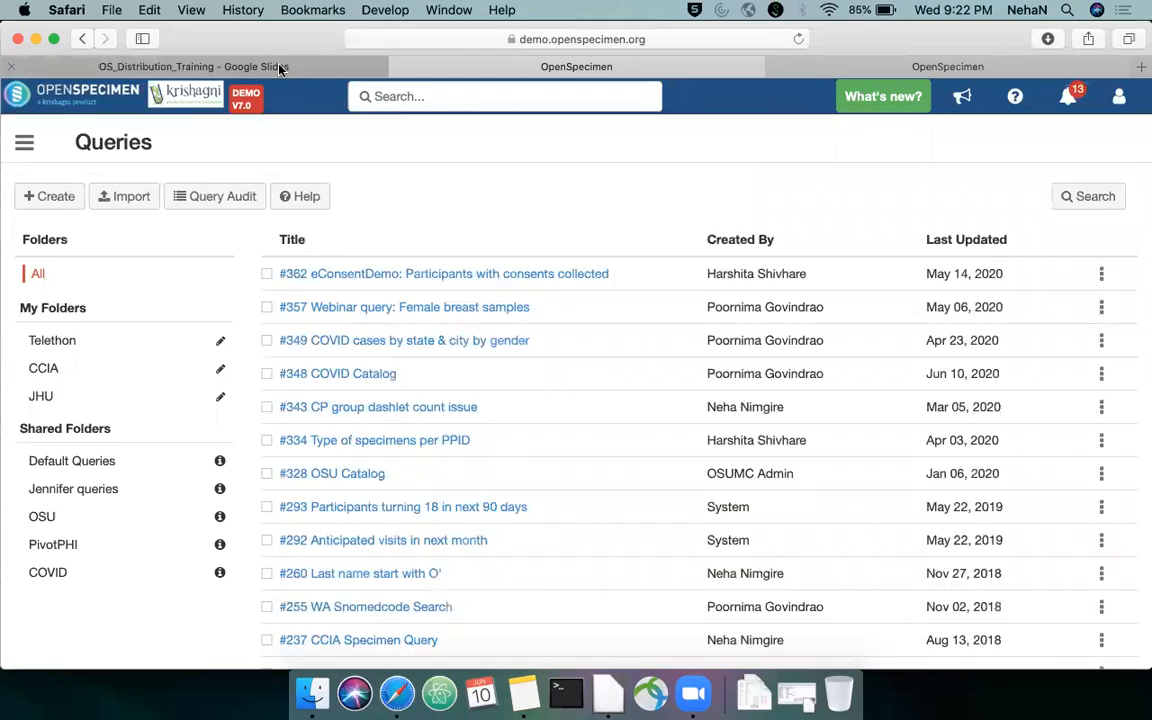
Show the Resources slide in Google Slides and return to OpenSpecimen
left_click(280, 67)
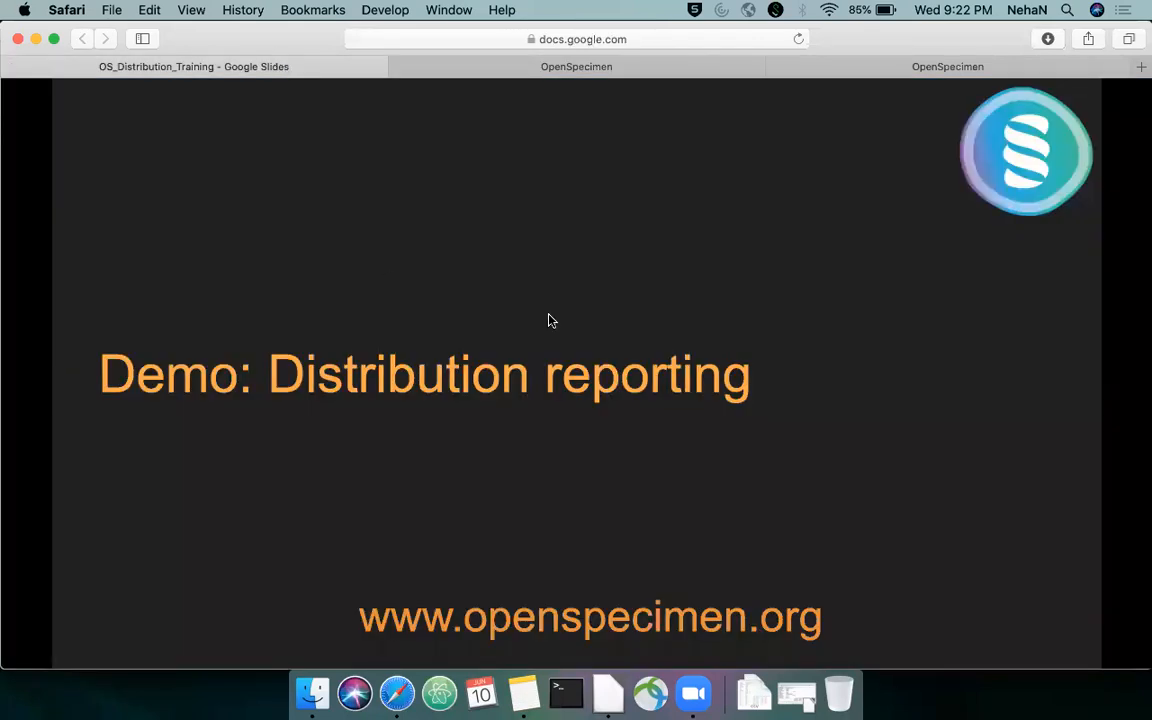
key("Right")
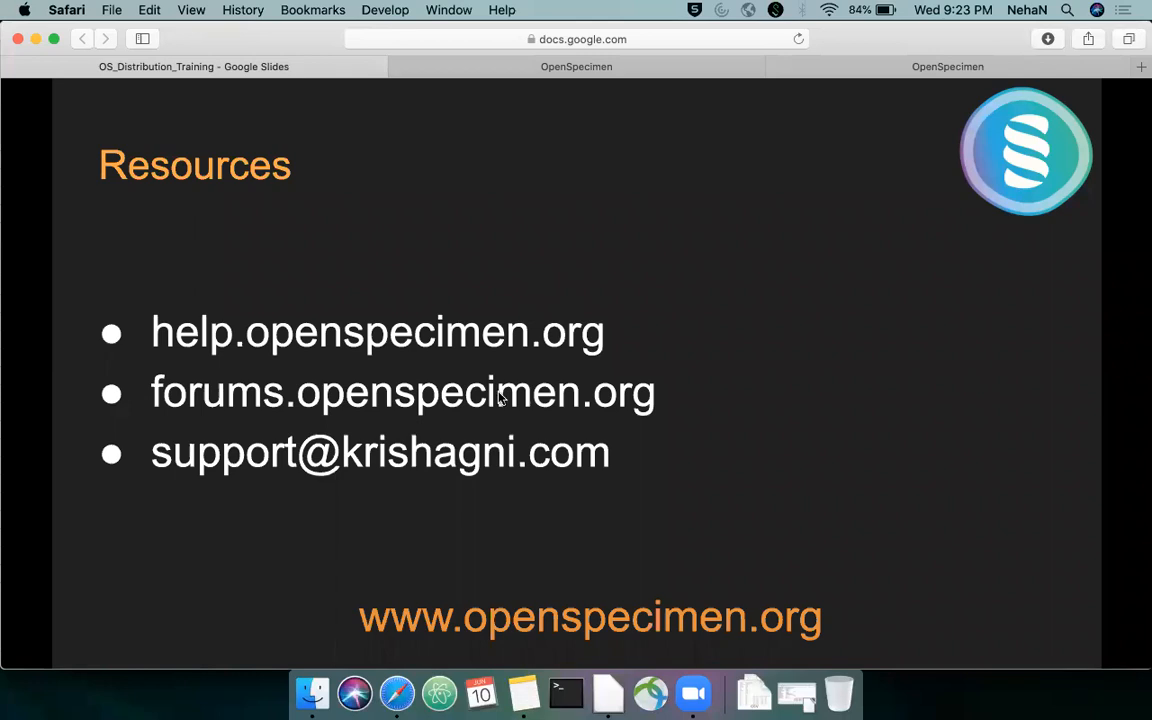
left_click(740, 68)
Open the DP Requirement form from the Forms list and view its DP Req ID field properties
left_click(24, 142)
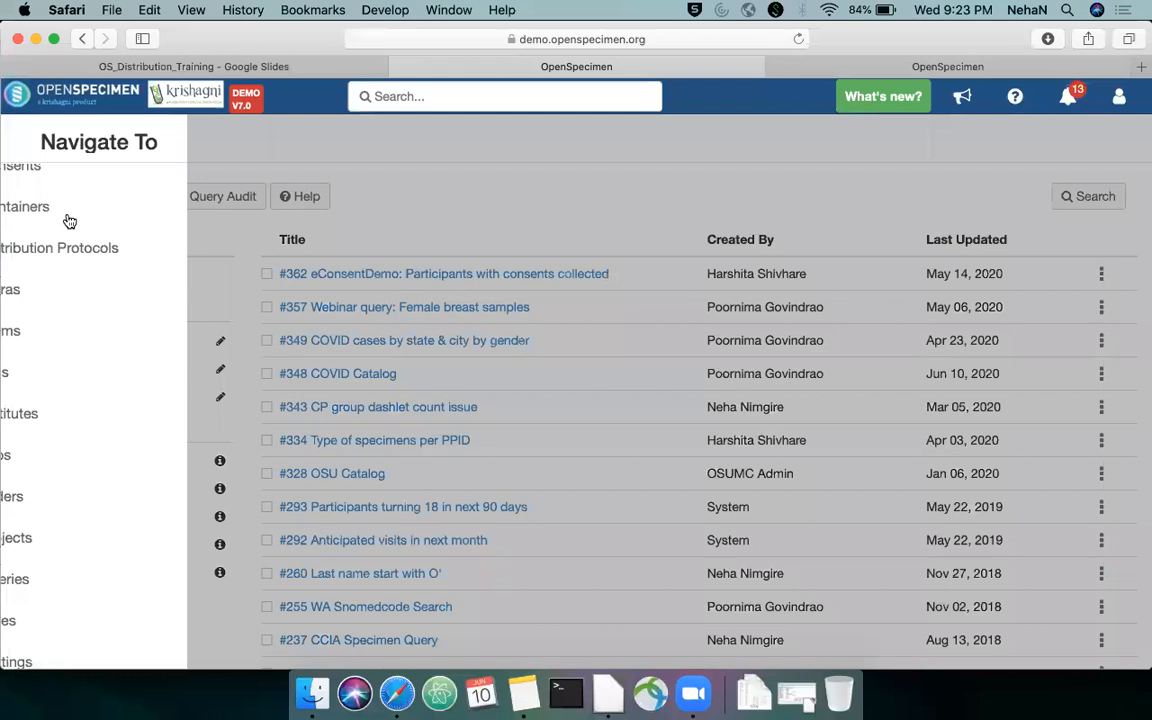
left_click(40, 331)
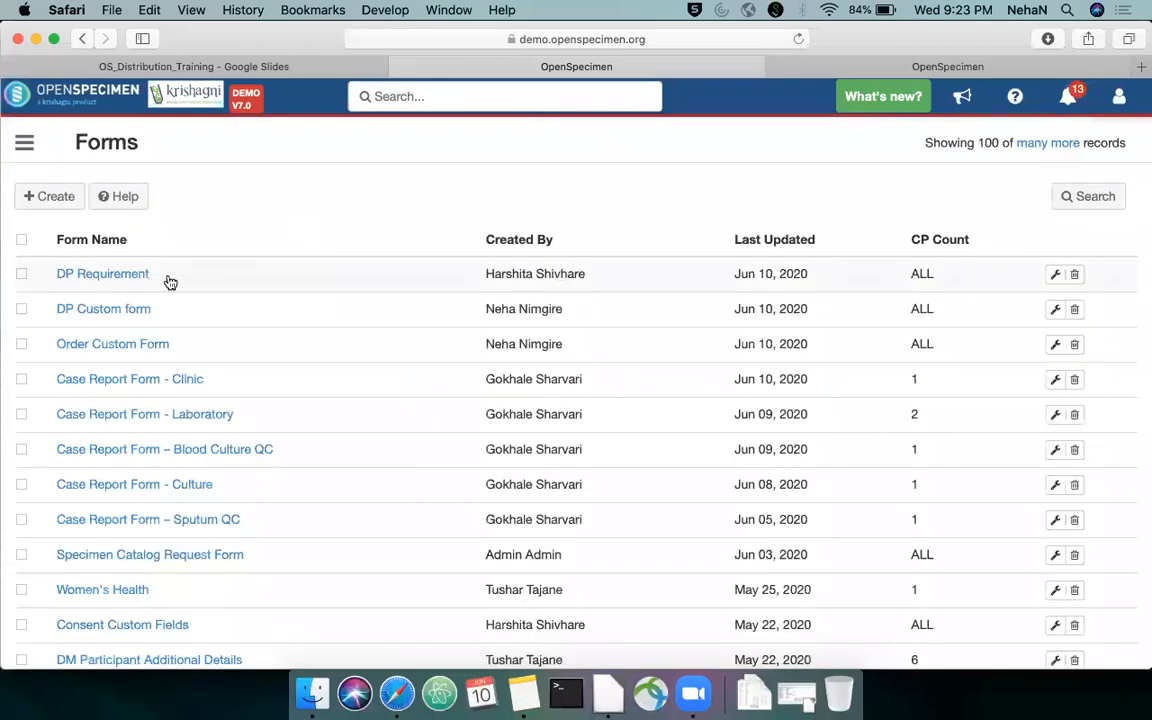
left_click(110, 274)
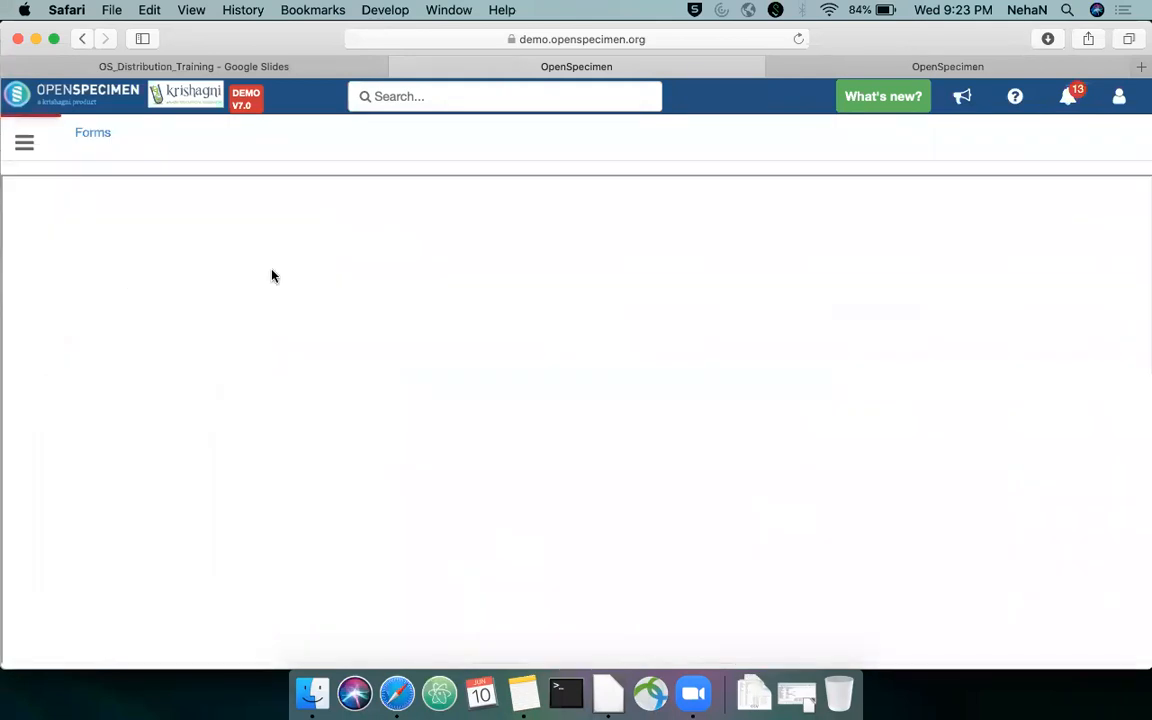
left_click(144, 214)
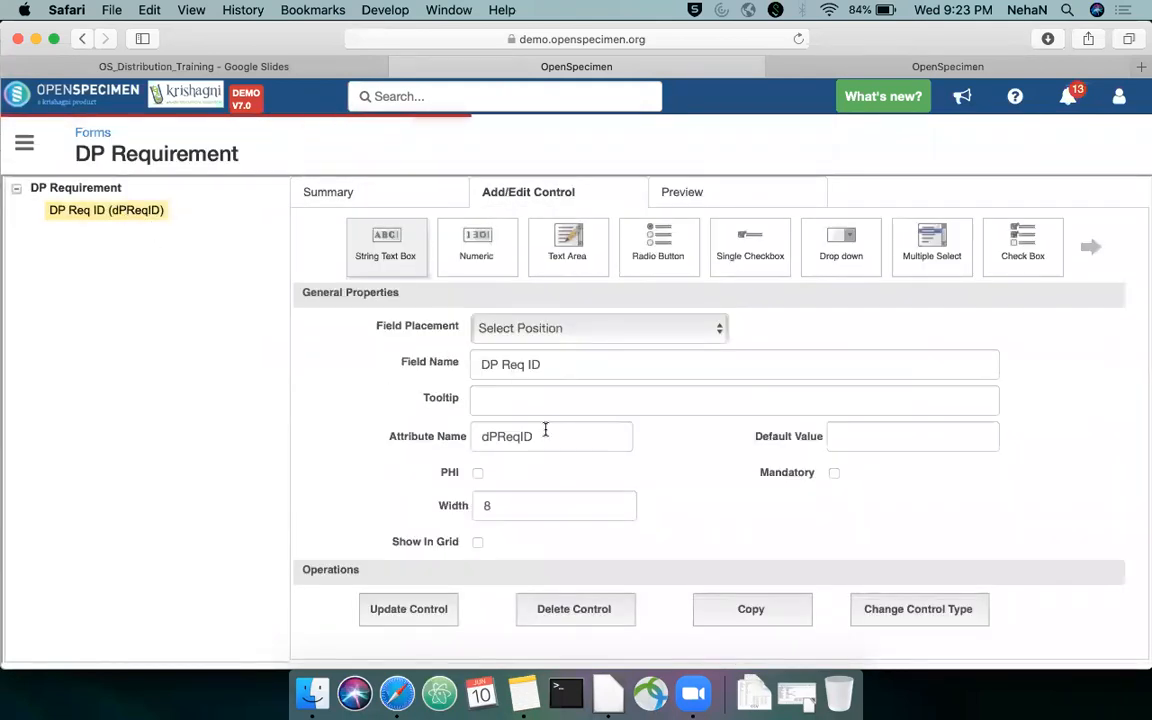
Return to the Forms list and view the level the DP Requirement form is attached to
left_click(92, 132)
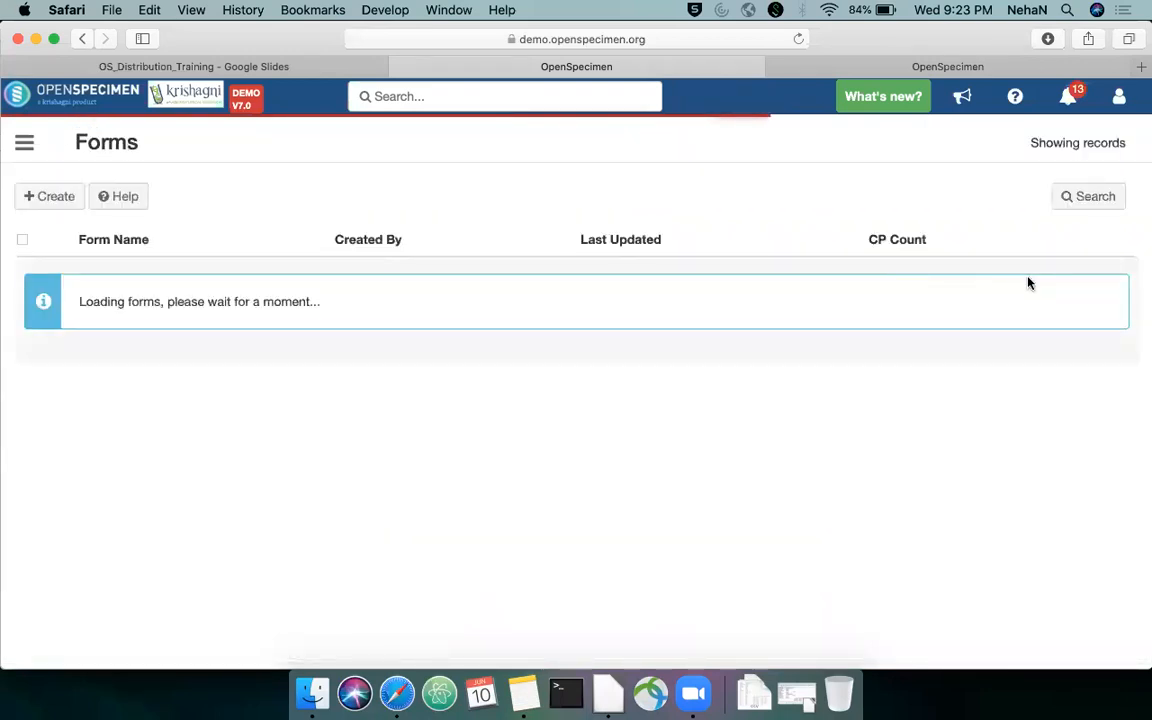
left_click(1054, 273)
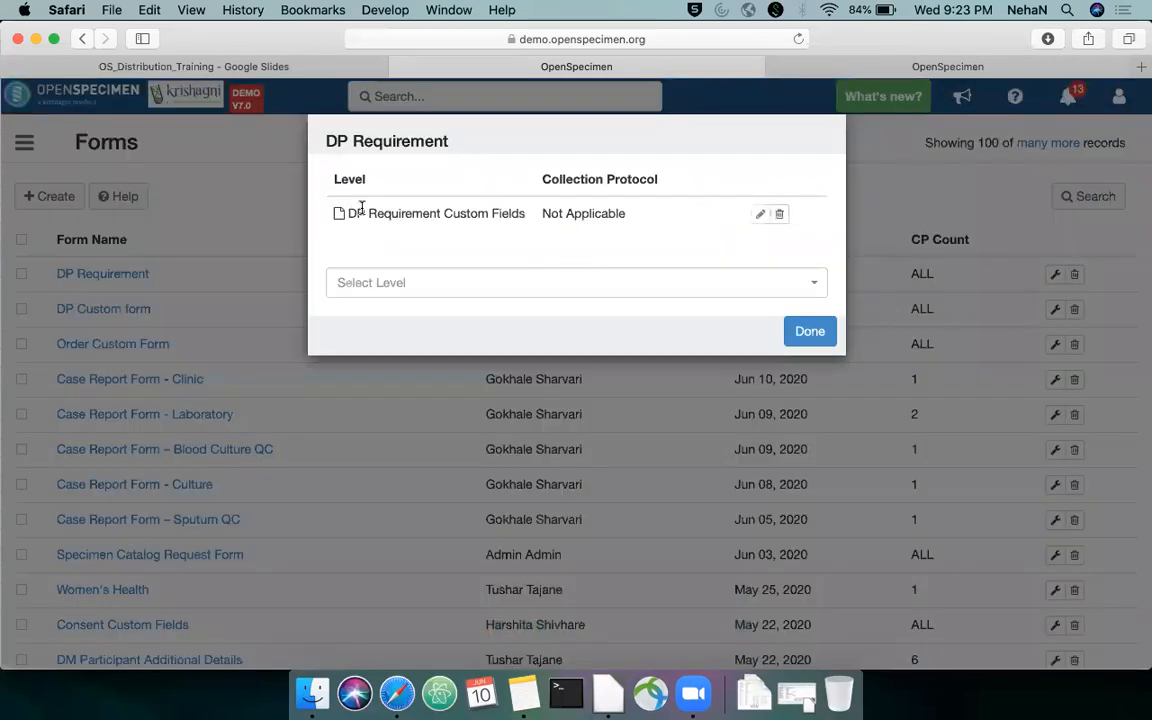
left_click_drag(348, 213, 524, 216)
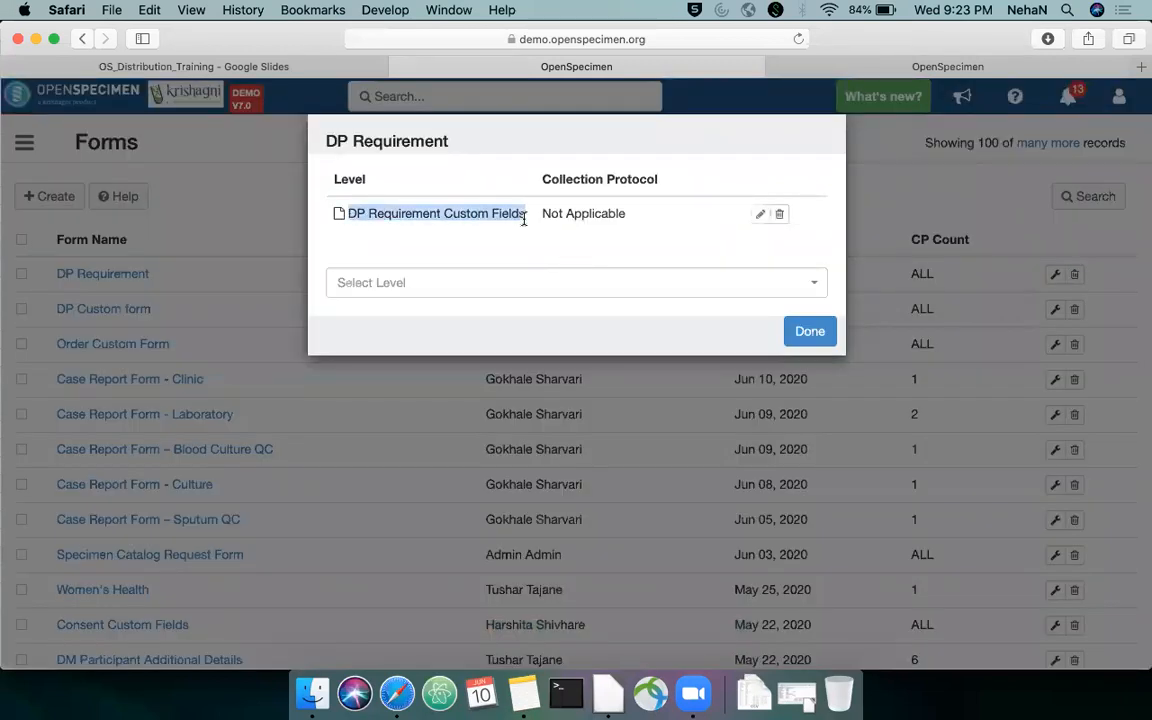
Search the DP Requirement form's available levels for "order", browse the full level list, and close the dialog without adding a level
left_click(534, 277)
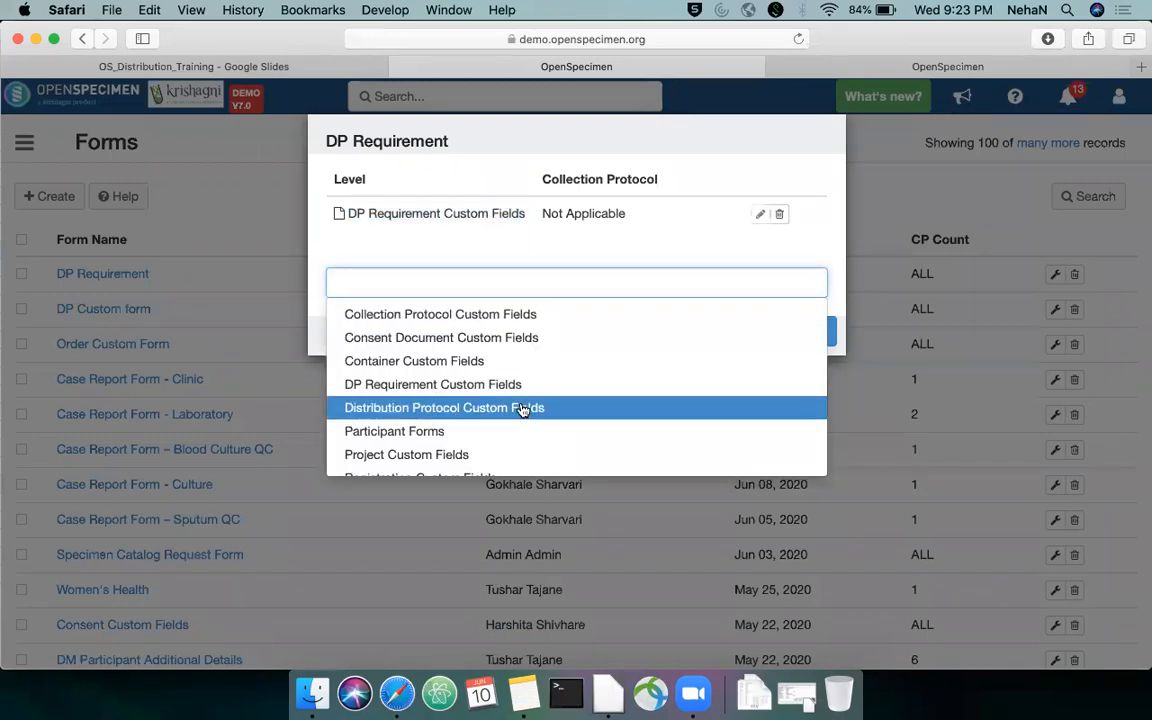
type("order")
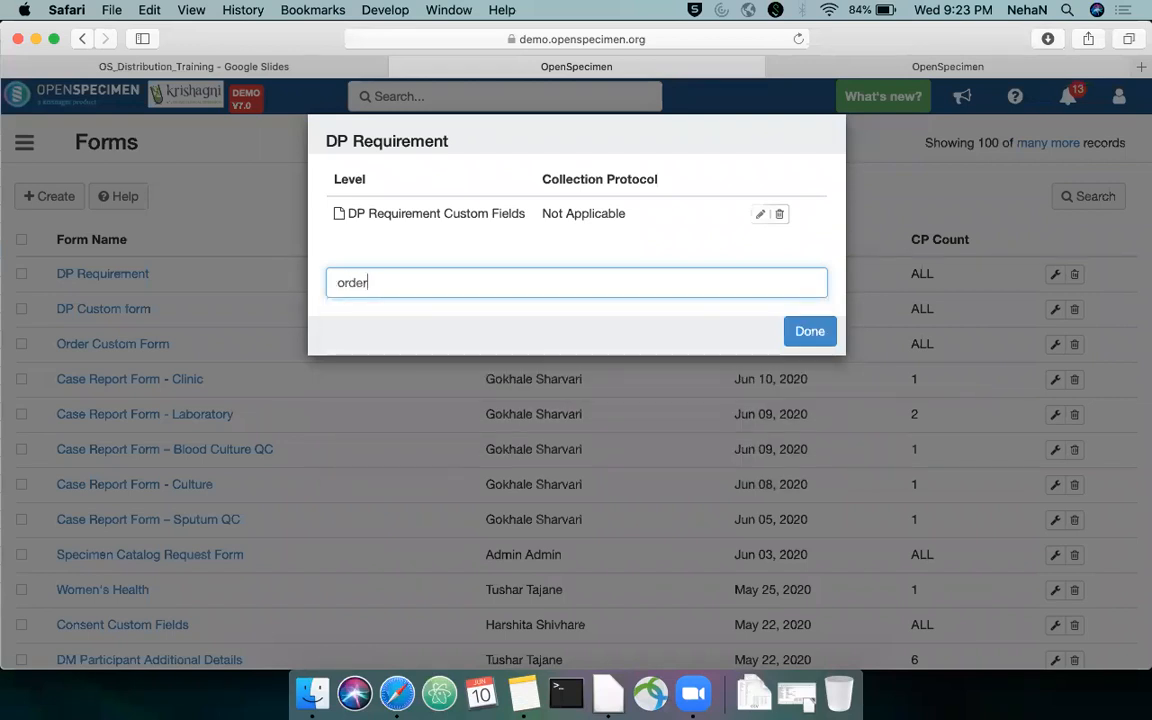
key("BackSpace")
key("BackSpace")
key("BackSpace")
key("BackSpace")
key("BackSpace")
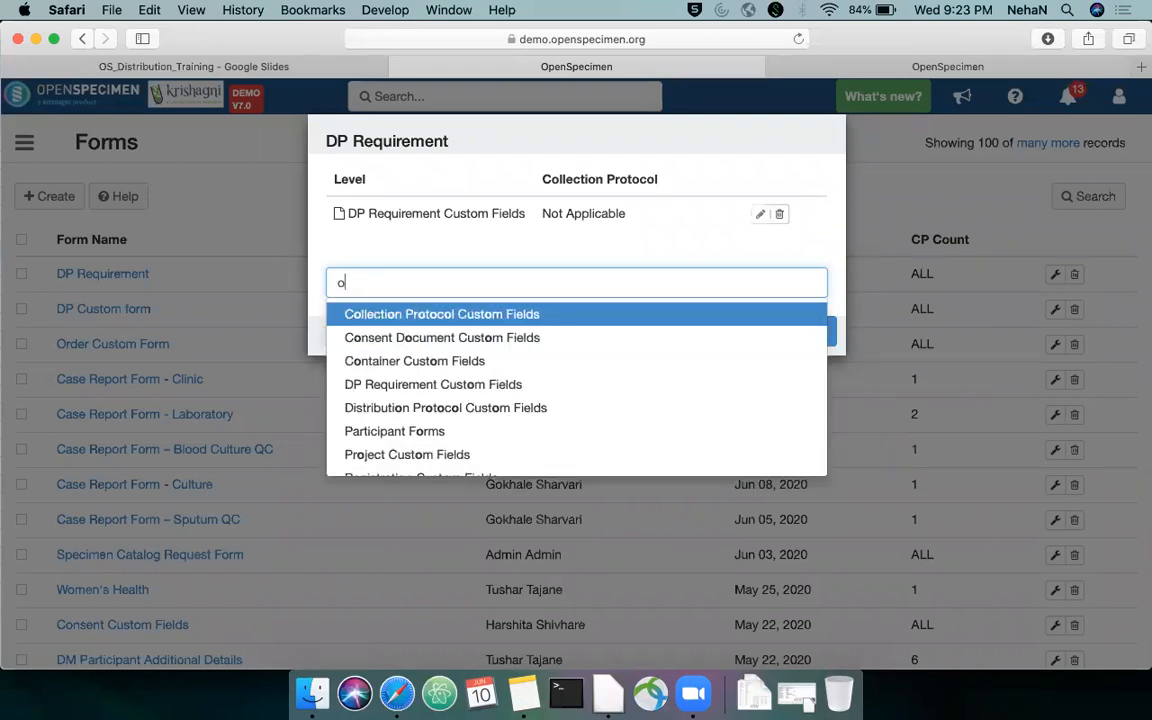
scroll(648, 393, "down", 2)
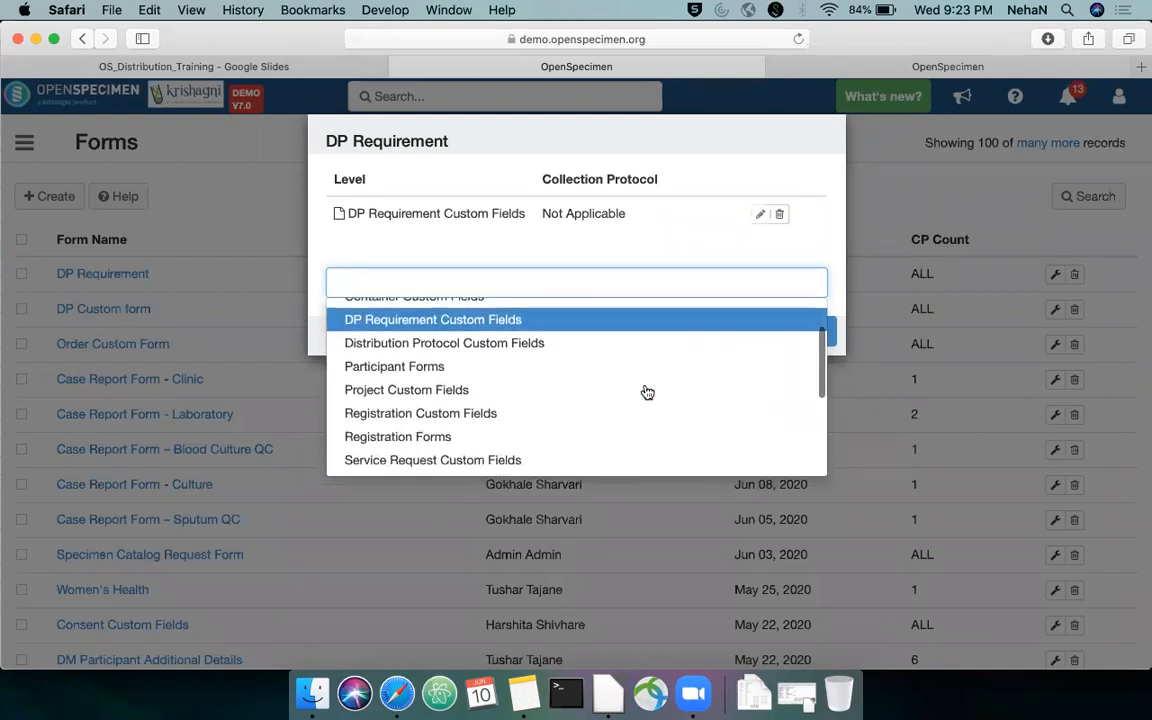
left_click(895, 187)
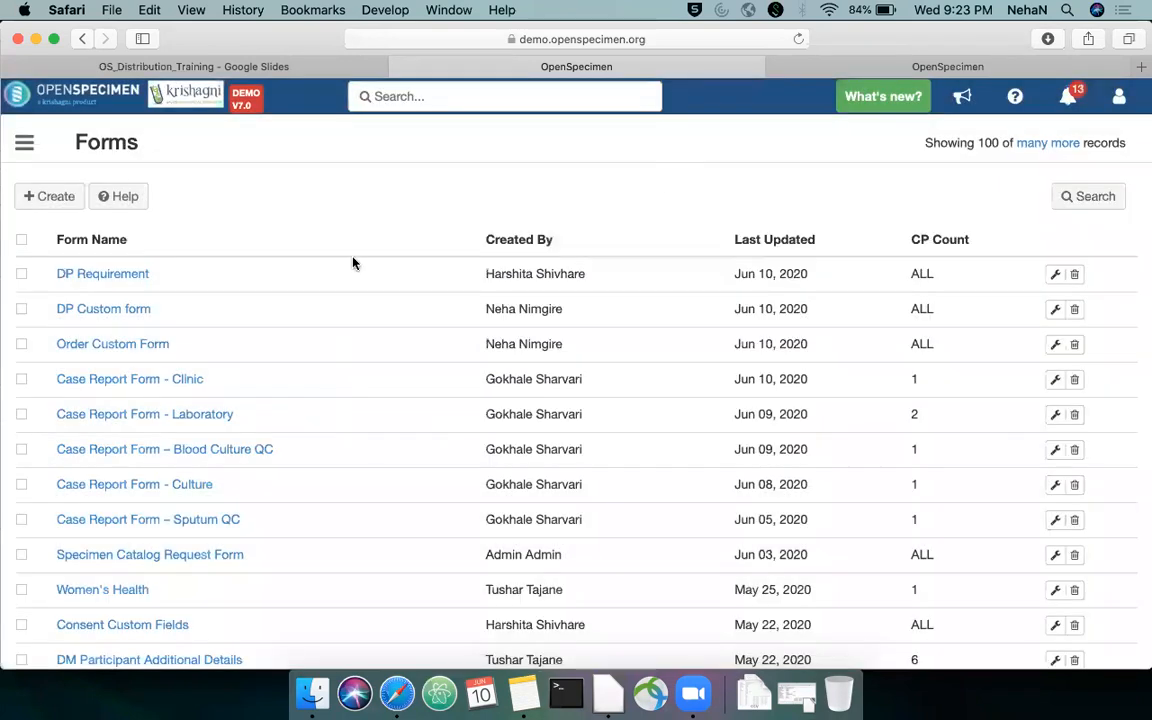
Switch to the OS_Distribution_Training presentation in Google Slides to show the Resources slide
left_click(317, 70)
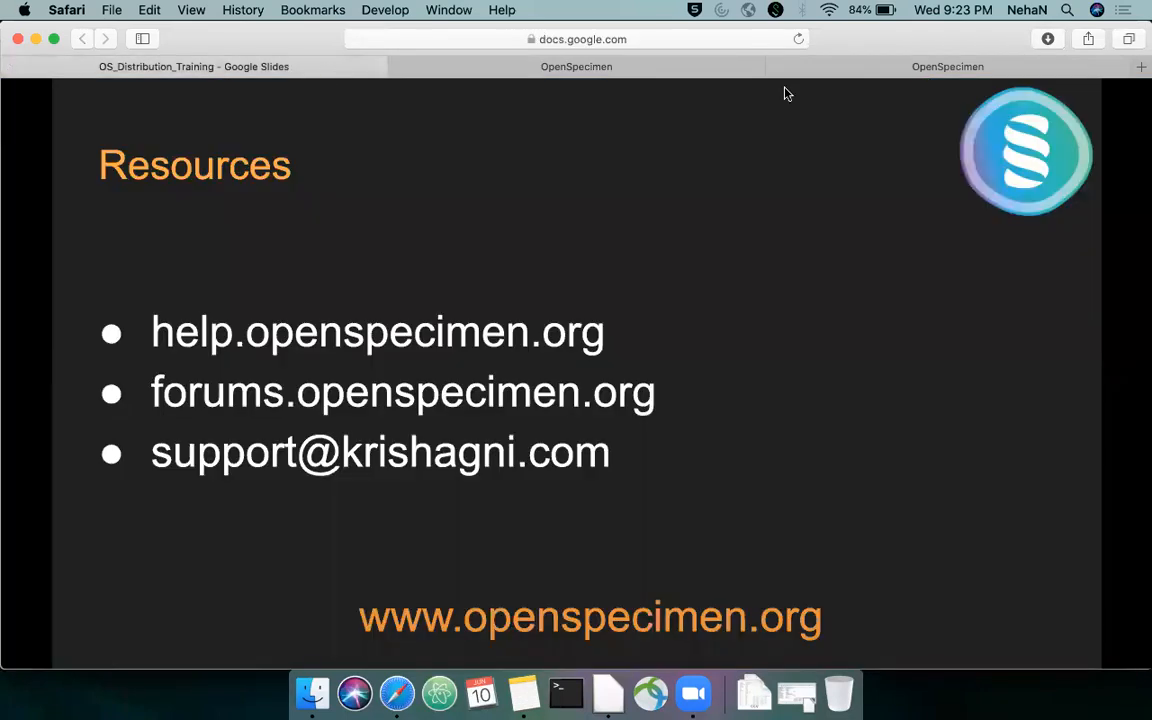